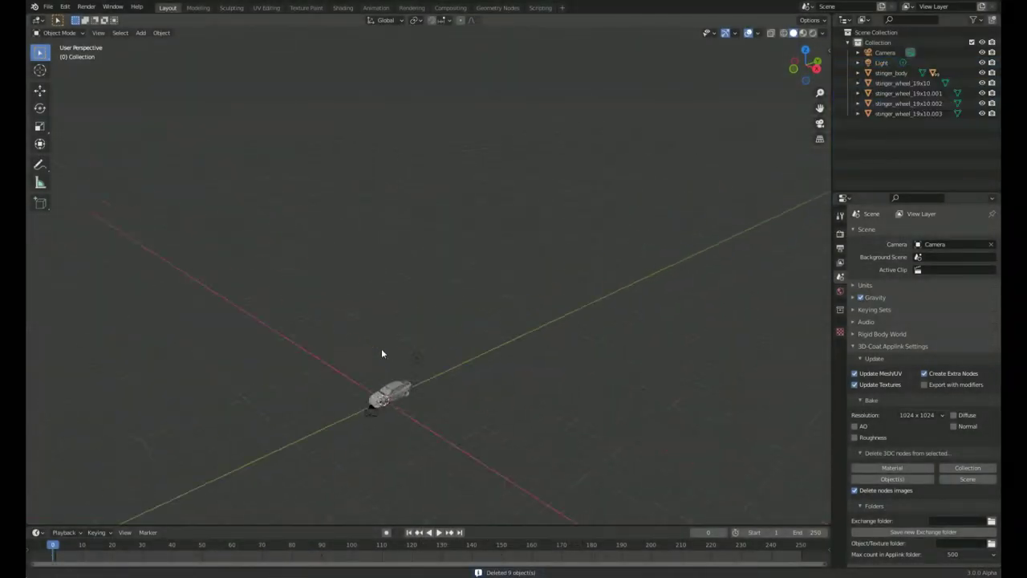
Switch to a side view of the car and add a Car Rig armature to the scene.
{"action": "scroll", "coordinate": [387, 321], "scroll_direction": "up", "scroll_amount": 8}
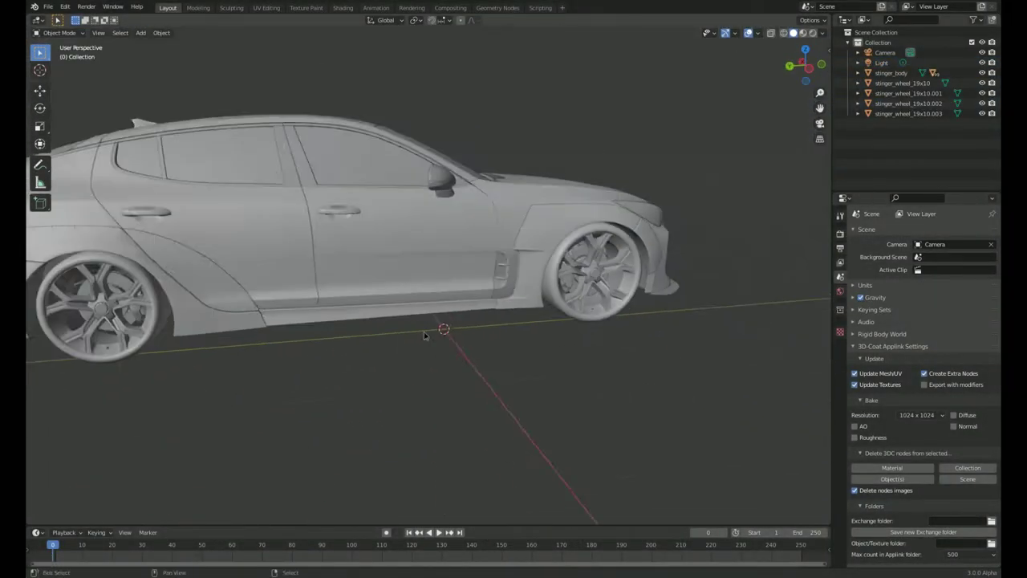
{"action": "scroll", "coordinate": [423, 334], "scroll_direction": "up", "scroll_amount": 5}
{"action": "key", "text": "KP_1"}
{"action": "key", "text": "KP_3"}
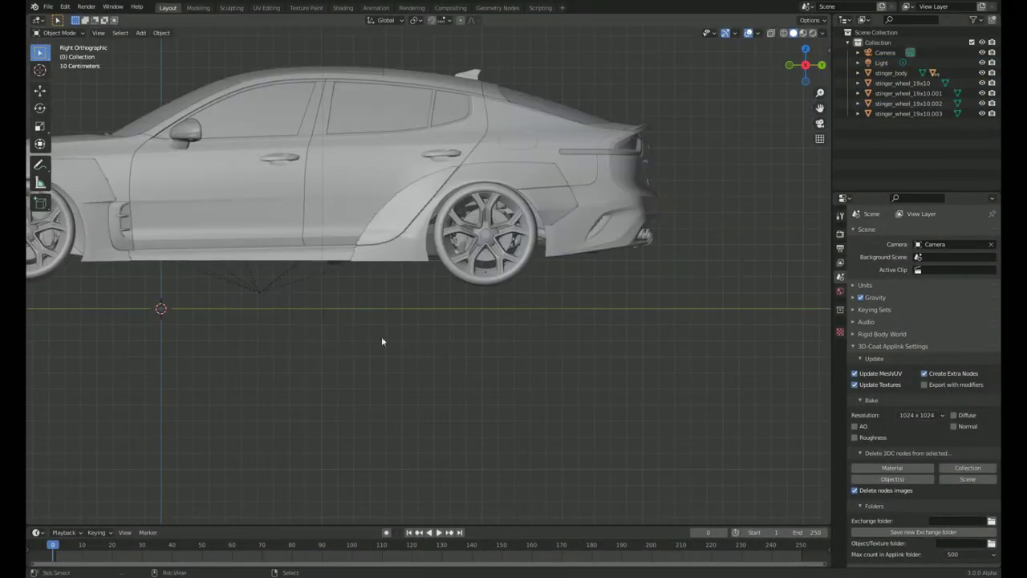
{"action": "left_click", "coordinate": [321, 241]}
{"action": "key", "text": "shift+a"}
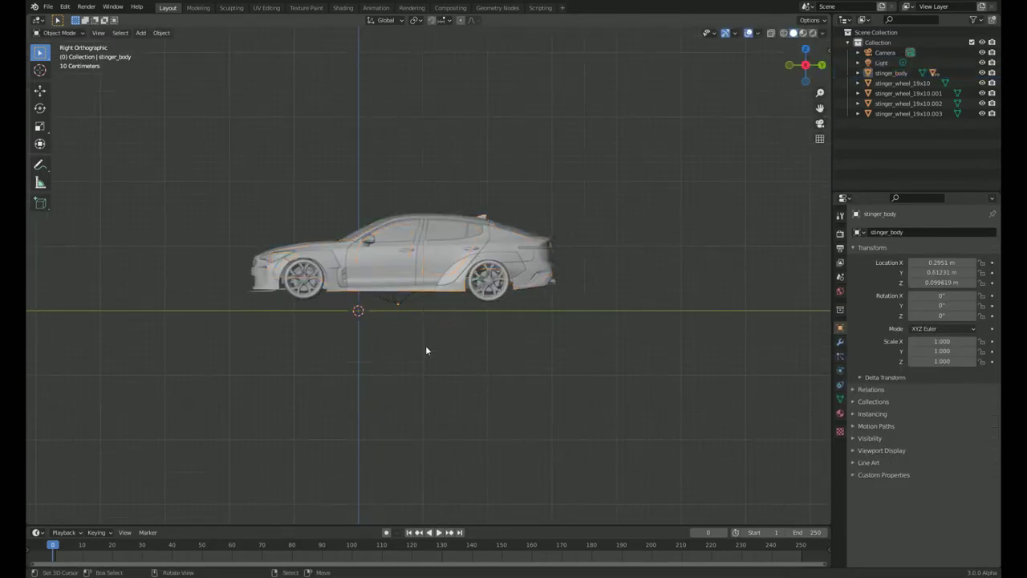
{"action": "left_click", "coordinate": [482, 385]}
{"action": "left_click", "coordinate": [373, 319]}
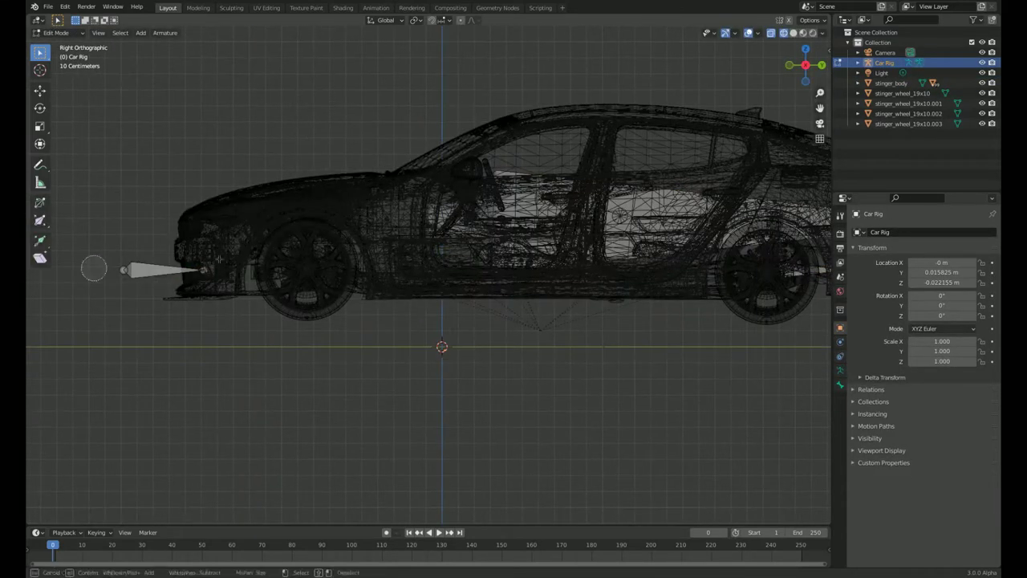
In Edit Mode, move the rear wheel bone onto the wheel hub, then select the rear wheel.
{"action": "scroll", "coordinate": [551, 398], "scroll_direction": "up", "scroll_amount": 8}
{"action": "key", "text": "g"}
{"action": "key", "text": "Escape"}
{"action": "scroll", "coordinate": [550, 398], "scroll_direction": "down", "scroll_amount": 3}
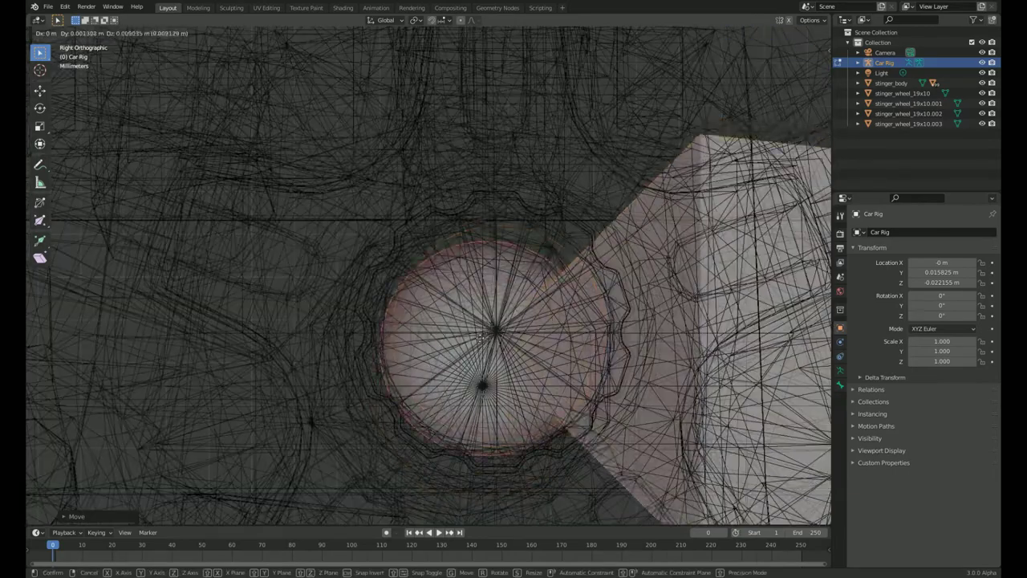
{"action": "scroll", "coordinate": [551, 398], "scroll_direction": "down", "scroll_amount": 3}
{"action": "key", "text": "Tab"}
{"action": "scroll", "coordinate": [463, 347], "scroll_direction": "up", "scroll_amount": 5}
{"action": "key", "text": "Tab"}
{"action": "scroll", "coordinate": [463, 347], "scroll_direction": "down", "scroll_amount": 2}
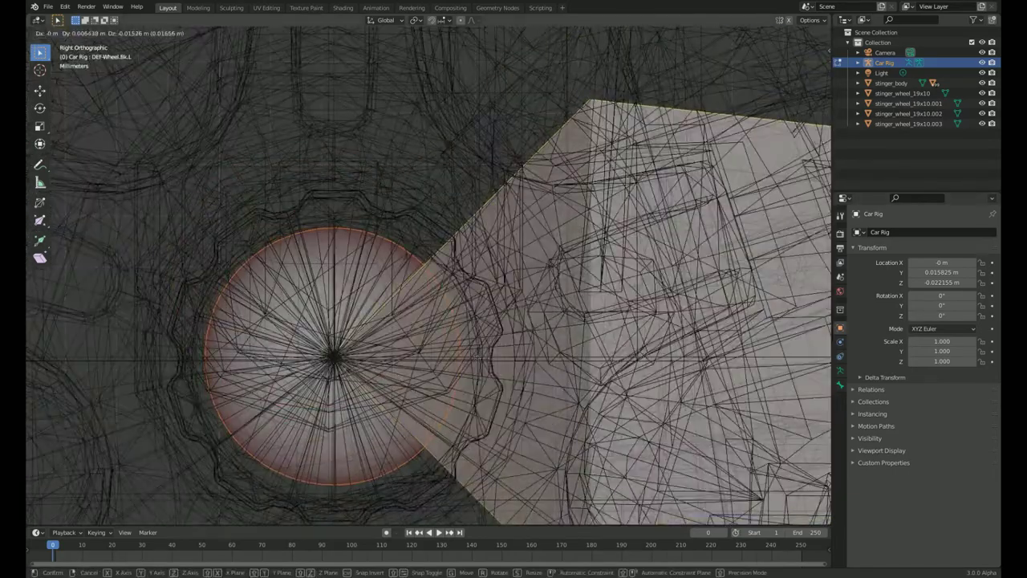
{"action": "scroll", "coordinate": [462, 347], "scroll_direction": "down", "scroll_amount": 5}
{"action": "scroll", "coordinate": [423, 367], "scroll_direction": "up", "scroll_amount": 8}
{"action": "left_click", "coordinate": [423, 368]}
Select both rear wheels, move them along Z, and make stinger_wheel_19x10 the active wheel.
{"action": "left_click", "coordinate": [423, 368]}
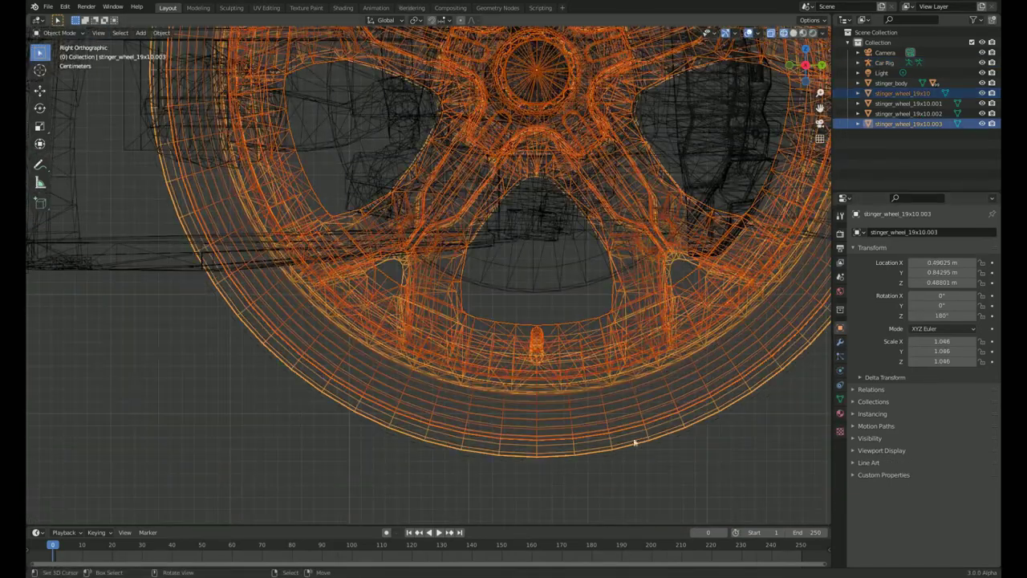
{"action": "scroll", "coordinate": [471, 252], "scroll_direction": "down", "scroll_amount": 5}
{"action": "scroll", "coordinate": [465, 265], "scroll_direction": "up", "scroll_amount": 8}
{"action": "key", "text": "g"}
{"action": "key", "text": "z"}
{"action": "key", "text": "Escape"}
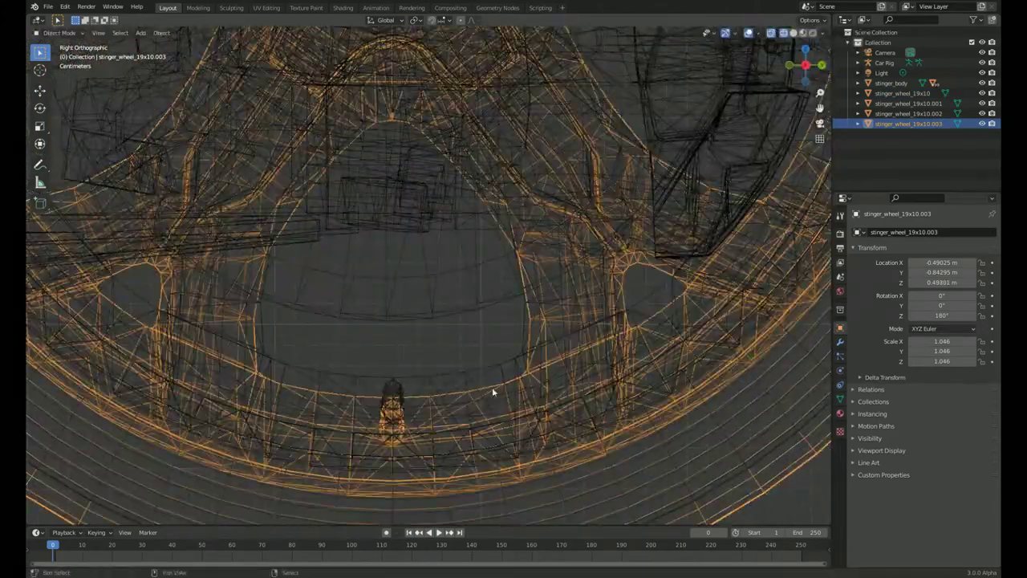
{"action": "left_click", "coordinate": [491, 387], "text": "shift"}
{"action": "key", "text": "shift+z"}
{"action": "scroll", "coordinate": [514, 401], "scroll_direction": "down", "scroll_amount": 5}
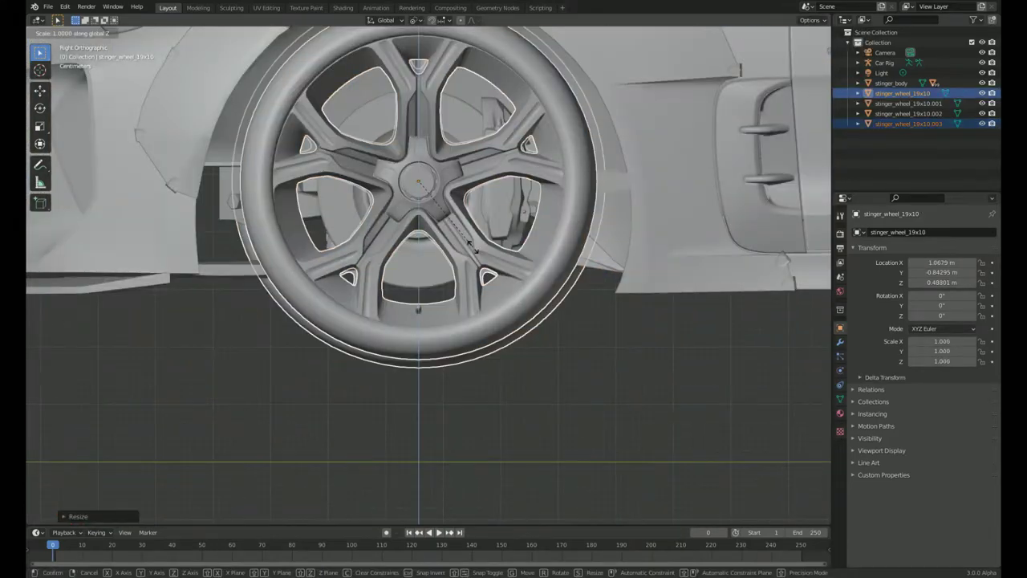
{"action": "scroll", "coordinate": [449, 417], "scroll_direction": "up", "scroll_amount": 2}
{"action": "scroll", "coordinate": [429, 429], "scroll_direction": "up", "scroll_amount": 2}
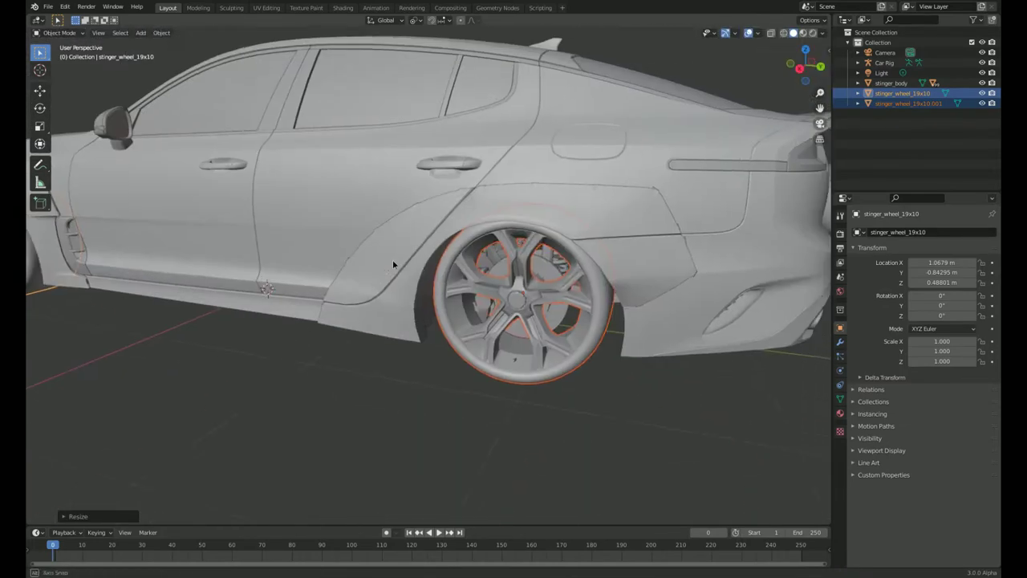
Raise the rear wheel, reset its scale to 1, and scale both right-side wheels together.
{"action": "key", "text": "g"}
{"action": "key", "text": "z"}
{"action": "left_click", "coordinate": [724, 185]}
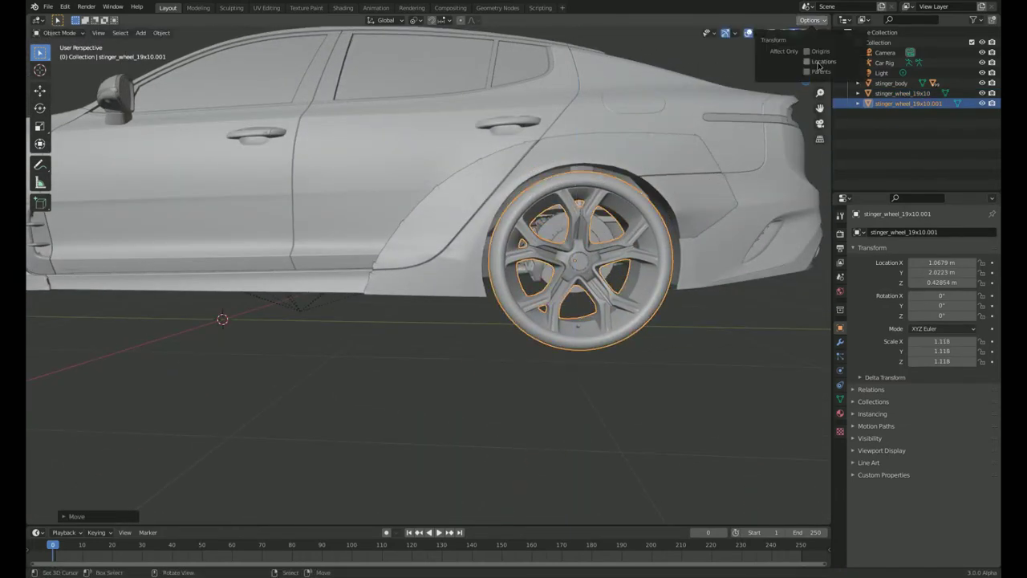
{"action": "key", "text": "alt+s"}
{"action": "left_click", "coordinate": [281, 221], "text": "shift"}
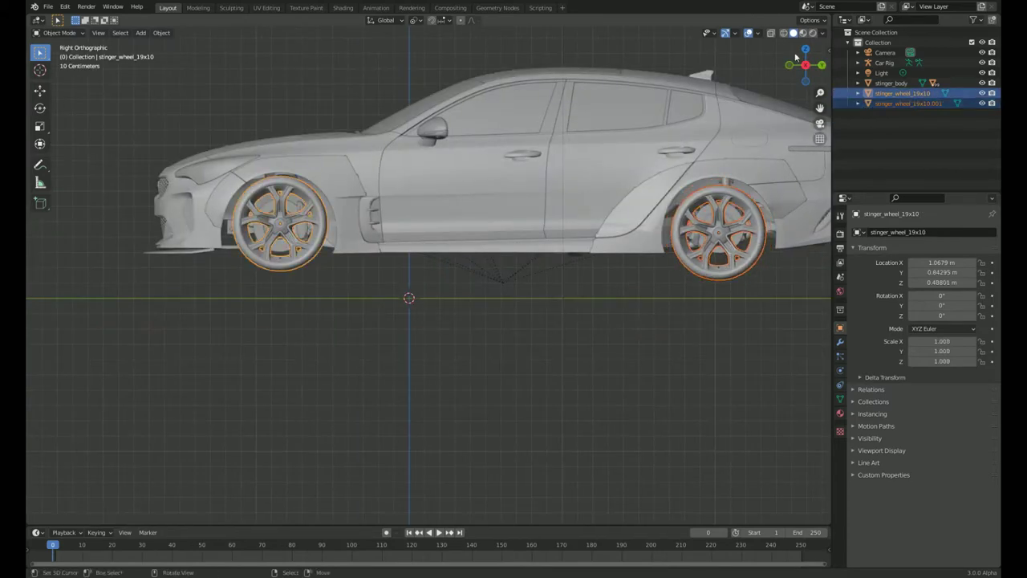
{"action": "key", "text": "s"}
{"action": "left_click", "coordinate": [631, 199]}
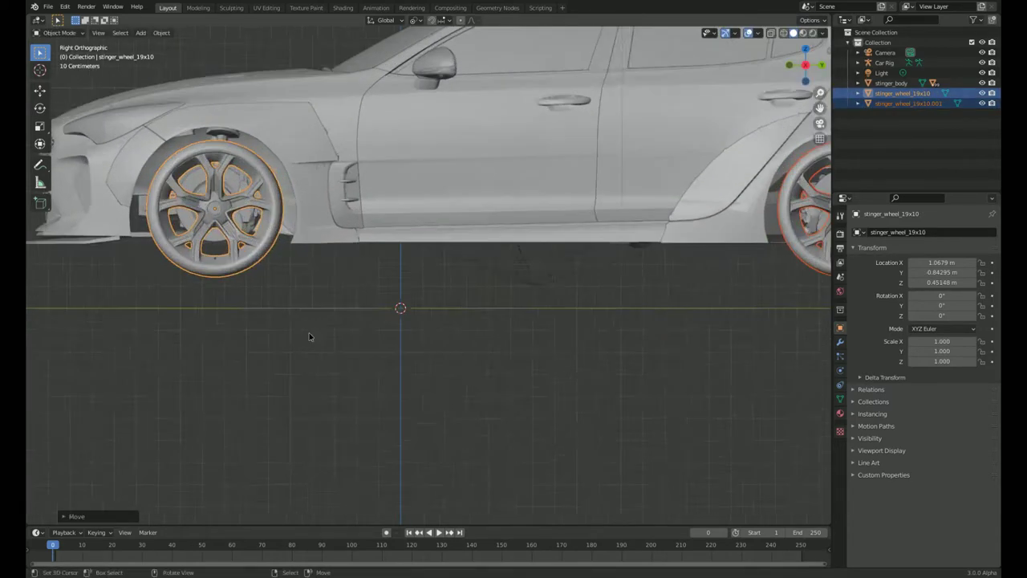
Duplicate the two wheels, slide the copies along X, and rotate them 180° about Z.
{"action": "scroll", "coordinate": [357, 335], "scroll_direction": "down", "scroll_amount": 3}
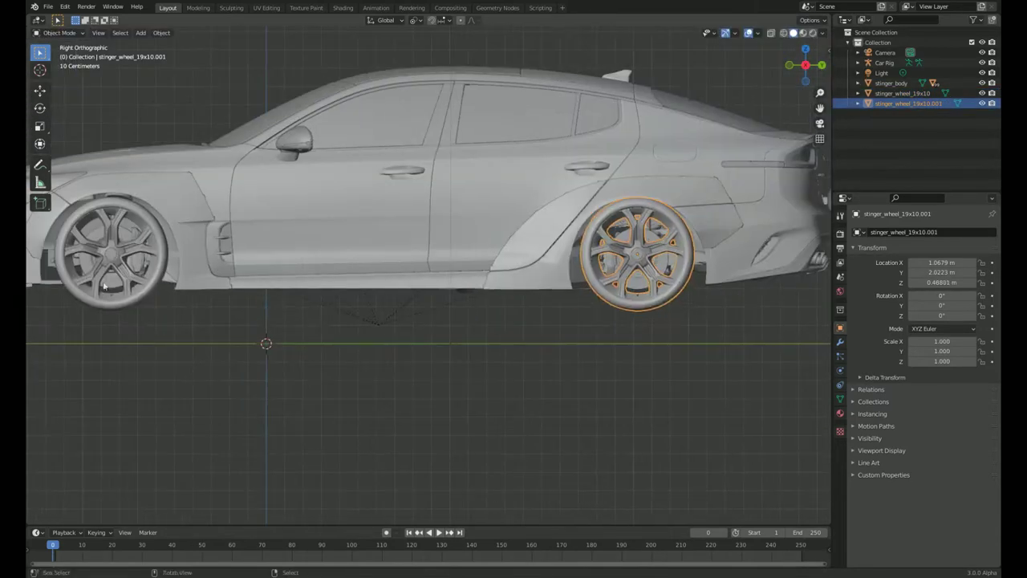
{"action": "key", "text": "shift+d"}
{"action": "key", "text": "KP_1"}
{"action": "key", "text": "x"}
{"action": "left_click", "coordinate": [768, 288]}
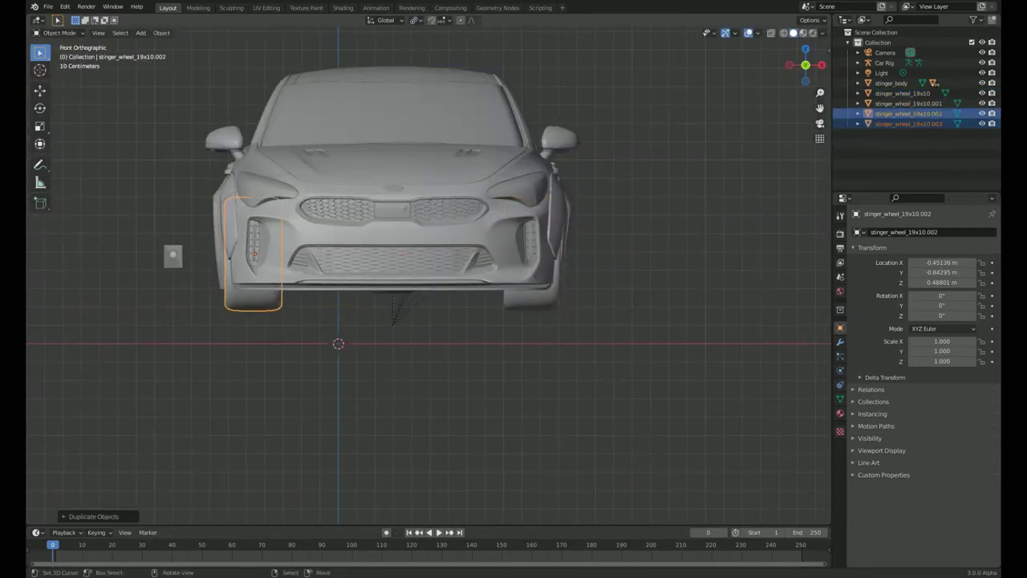
{"action": "middle_click_drag", "start_coordinate": [361, 337], "coordinate": [497, 241]}
{"action": "scroll", "coordinate": [498, 241], "scroll_direction": "up", "scroll_amount": 2}
{"action": "type", "text": "rz"}
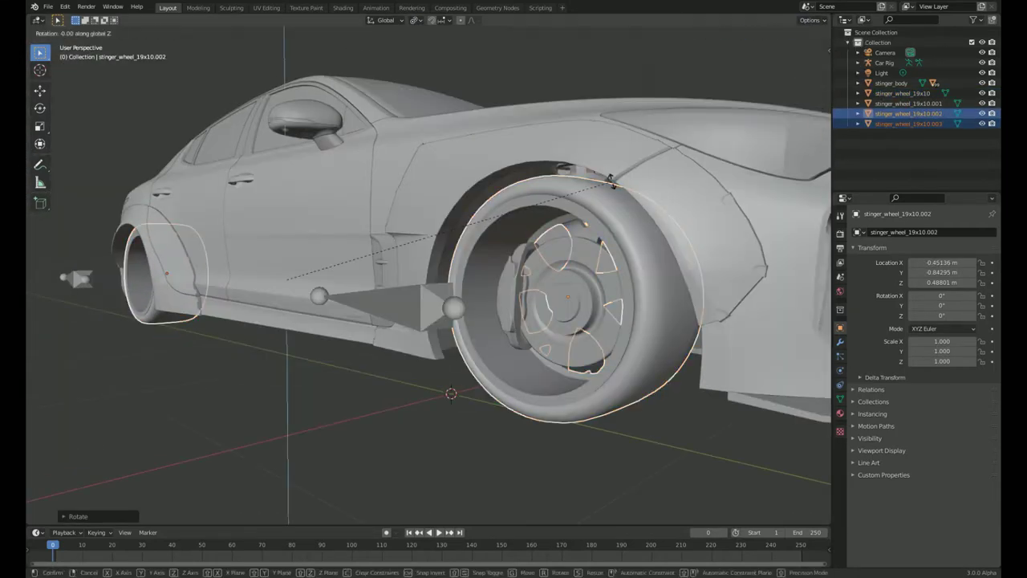
{"action": "type", "text": "180"}
{"action": "key", "text": "Return"}
From the rear view, reposition the left rear wheel copy onto the car's other side.
{"action": "key", "text": "KP_1"}
{"action": "scroll", "coordinate": [385, 279], "scroll_direction": "up", "scroll_amount": 2}
{"action": "middle_click_drag", "start_coordinate": [385, 280], "coordinate": [431, 286]}
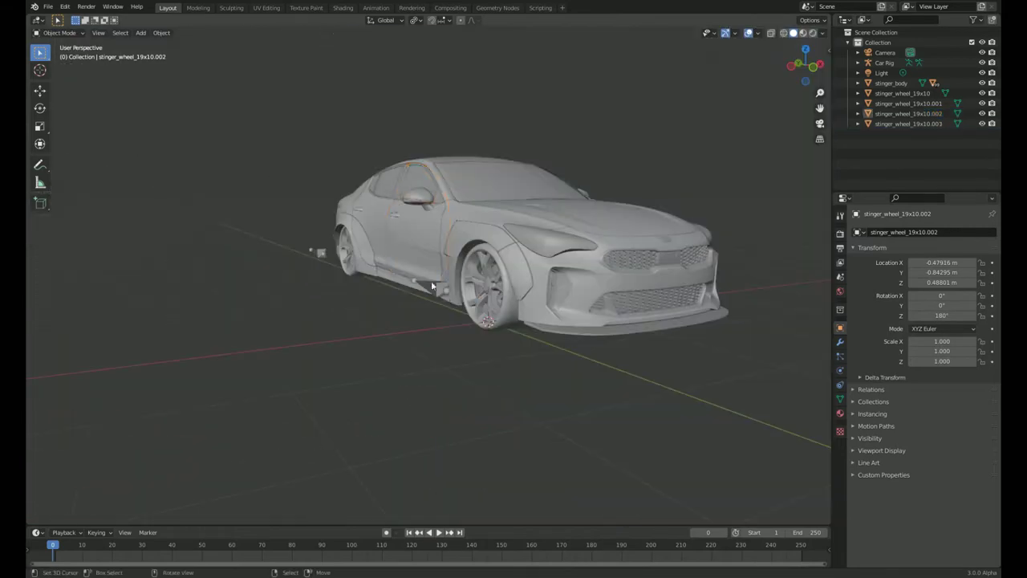
{"action": "middle_click_drag", "start_coordinate": [345, 255], "coordinate": [431, 286]}
{"action": "key", "text": "ctrl+KP_1"}
{"action": "scroll", "coordinate": [439, 300], "scroll_direction": "up", "scroll_amount": 3}
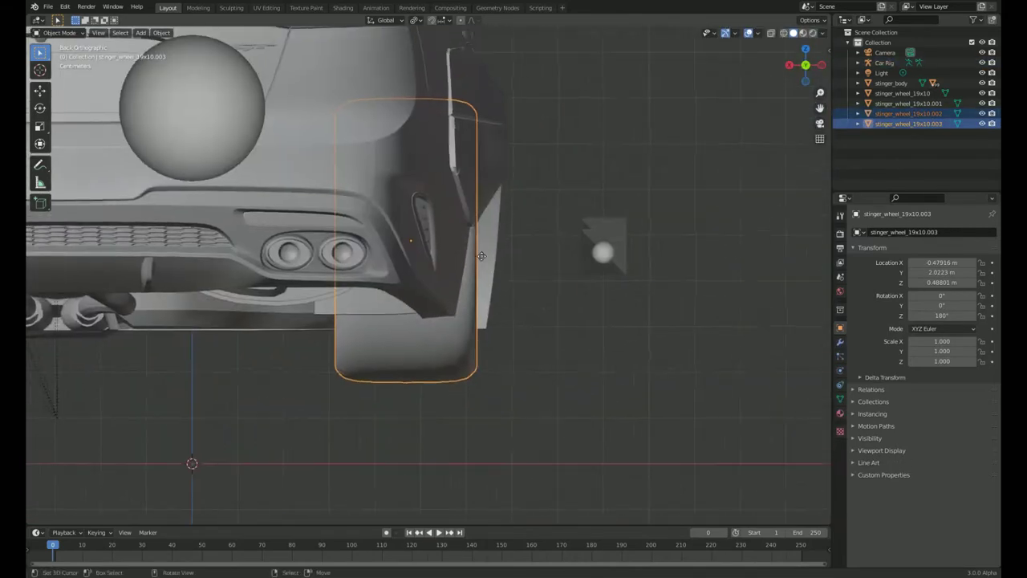
{"action": "key", "text": "g"}
{"action": "left_click", "coordinate": [520, 350]}
{"action": "scroll", "coordinate": [520, 351], "scroll_direction": "up", "scroll_amount": 2}
{"action": "left_click", "coordinate": [249, 321]}
{"action": "scroll", "coordinate": [265, 337], "scroll_direction": "up", "scroll_amount": 2}
{"action": "left_click", "coordinate": [331, 409]}
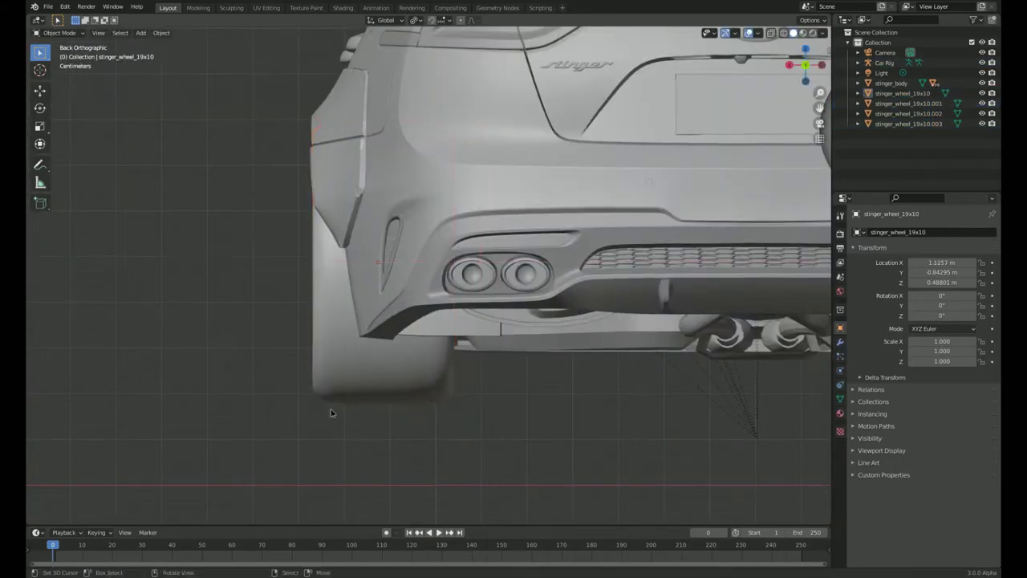
Select two of the wheels and orbit around to check the rear wheel placement.
{"action": "scroll", "coordinate": [369, 395], "scroll_direction": "down", "scroll_amount": 4}
{"action": "mouse_move", "coordinate": [331, 408]}
{"action": "middle_mouse_down"}
{"action": "mouse_move", "coordinate": [369, 395]}
{"action": "mouse_move", "coordinate": [362, 386]}
{"action": "middle_mouse_up"}
{"action": "left_click", "coordinate": [536, 313]}
{"action": "left_click", "coordinate": [126, 264], "text": "shift"}
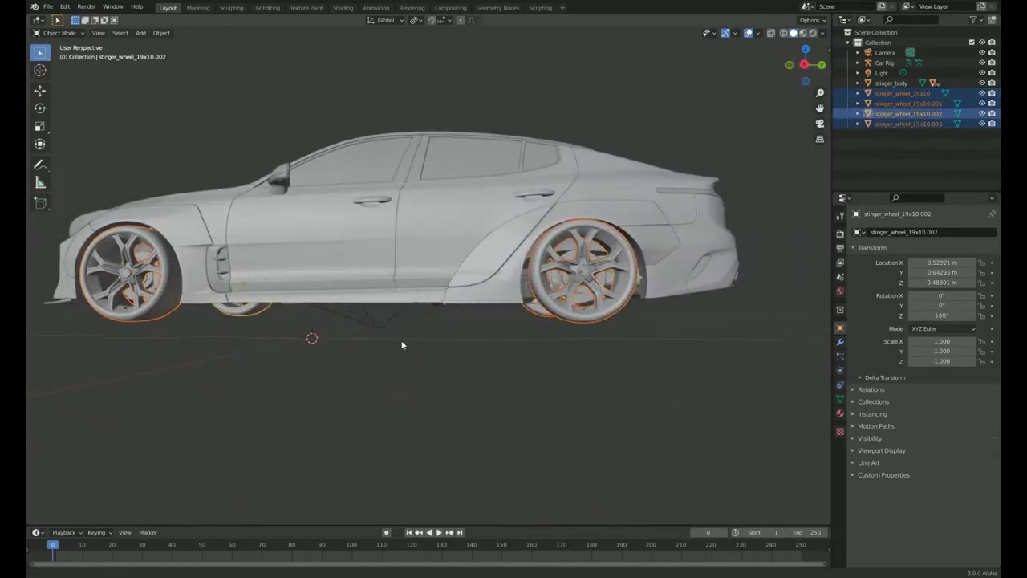
{"action": "scroll", "coordinate": [207, 354], "scroll_direction": "up", "scroll_amount": 4}
{"action": "scroll", "coordinate": [207, 353], "scroll_direction": "down", "scroll_amount": 2}
{"action": "middle_click_drag", "start_coordinate": [207, 354], "coordinate": [395, 341], "text": "shift"}
{"action": "scroll", "coordinate": [321, 345], "scroll_direction": "up", "scroll_amount": 2}
{"action": "scroll", "coordinate": [358, 256], "scroll_direction": "up", "scroll_amount": 4}
{"action": "scroll", "coordinate": [370, 397], "scroll_direction": "down", "scroll_amount": 4}
Move the front brake disc vertically along Z.
{"action": "scroll", "coordinate": [437, 368], "scroll_direction": "up", "scroll_amount": 4}
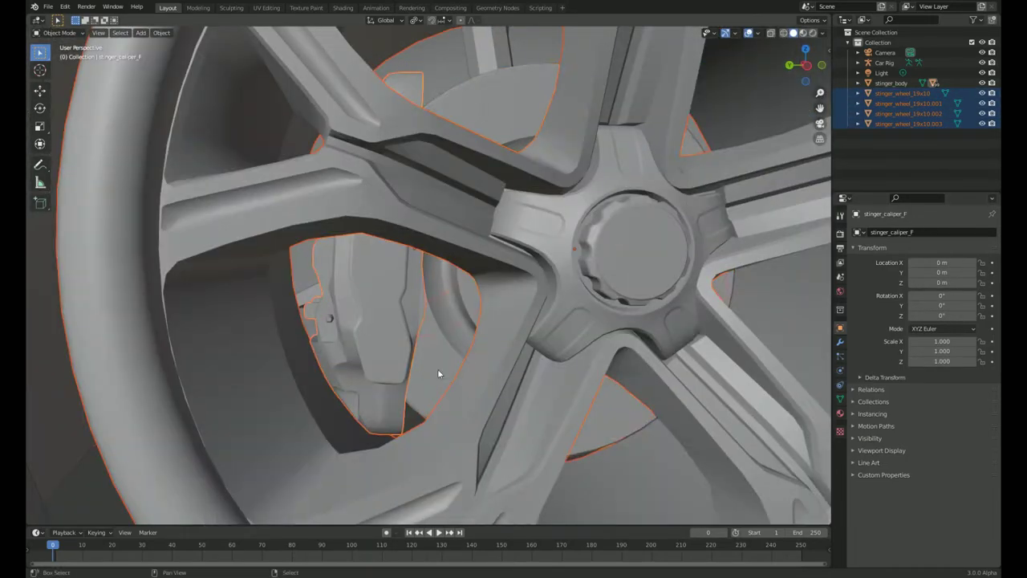
{"action": "left_click", "coordinate": [449, 313]}
{"action": "key", "text": "g"}
{"action": "key", "text": "z"}
{"action": "left_click", "coordinate": [449, 313]}
In a see-through top view, move the Car Rig along X to line up with the car.
{"action": "key", "text": "KP_7"}
{"action": "left_click", "coordinate": [275, 252]}
{"action": "key", "text": "alt+z"}
{"action": "key", "text": "g"}
{"action": "key", "text": "x"}
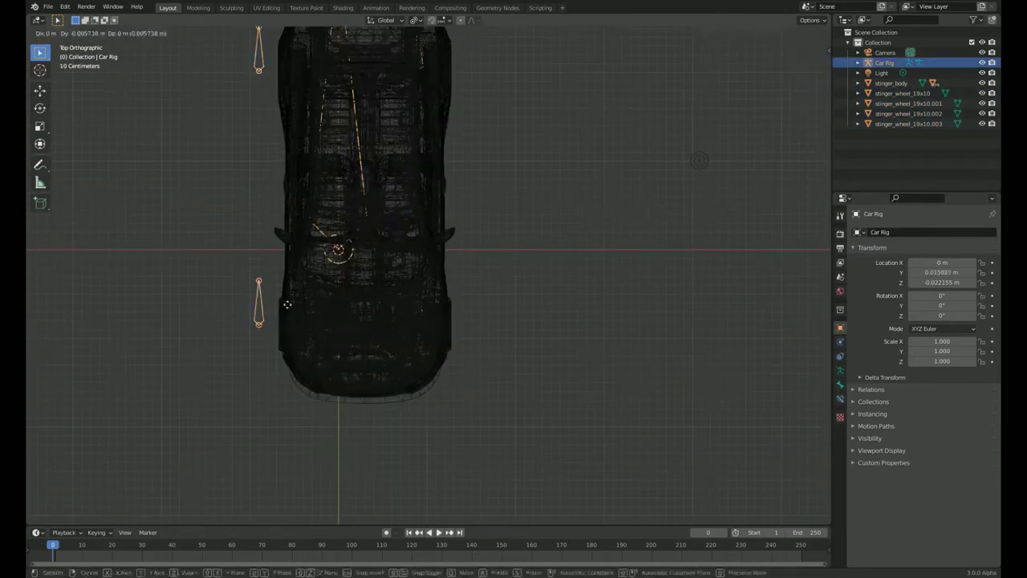
{"action": "left_click", "coordinate": [309, 303]}
{"action": "middle_click_drag", "start_coordinate": [309, 302], "coordinate": [404, 316]}
{"action": "scroll", "coordinate": [404, 316], "scroll_direction": "up", "scroll_amount": 5}
{"action": "scroll", "coordinate": [373, 333], "scroll_direction": "up", "scroll_amount": 3}
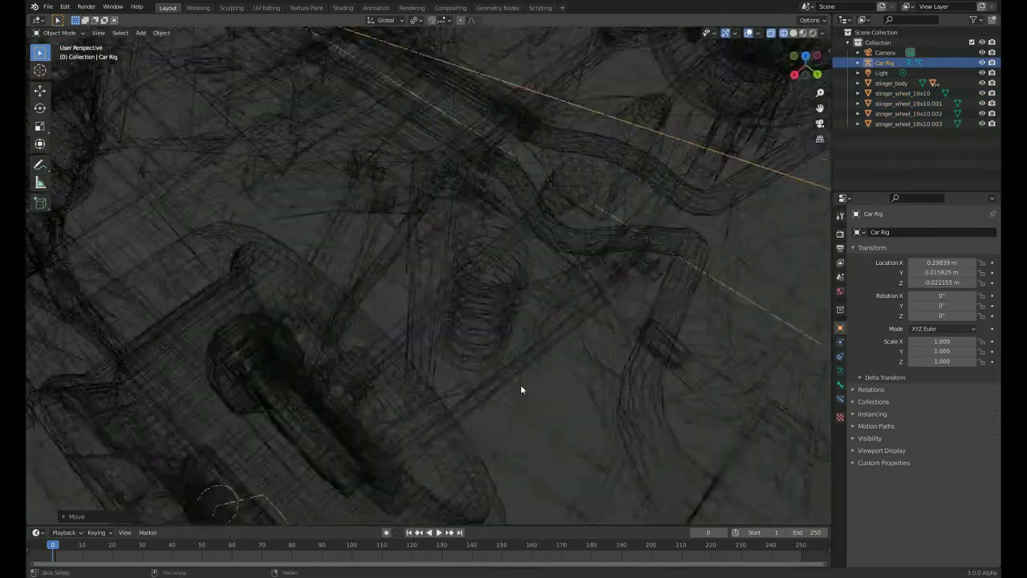
{"action": "key", "text": "KP_3"}
{"action": "scroll", "coordinate": [378, 407], "scroll_direction": "up", "scroll_amount": 5}
Edit the rig's bones, moving the wheel bone tail to its new position.
{"action": "key", "text": "ctrl+Tab"}
{"action": "left_click", "coordinate": [791, 199]}
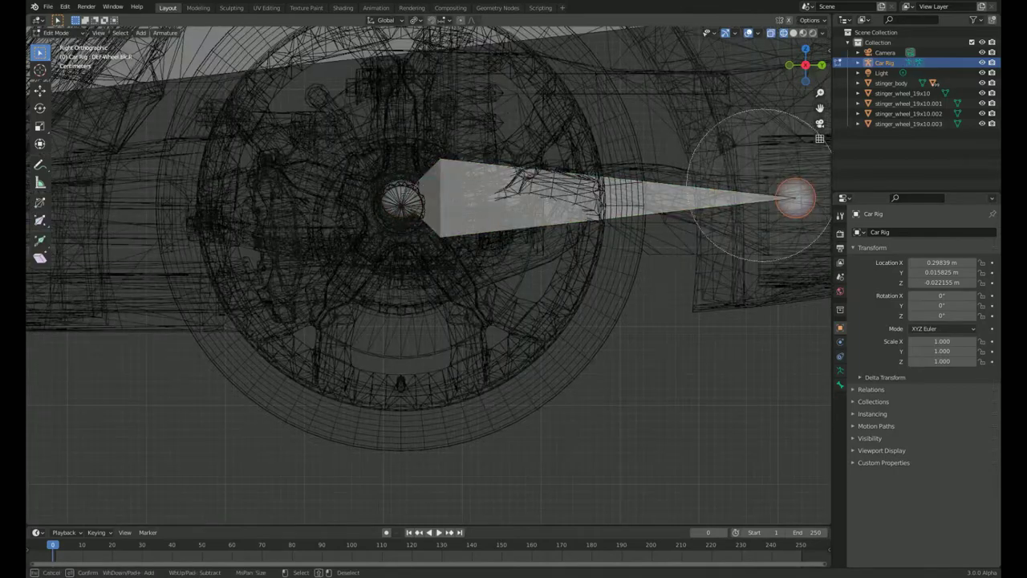
{"action": "key", "text": "KP_Decimal"}
{"action": "key", "text": "g"}
{"action": "scroll", "coordinate": [380, 236], "scroll_direction": "down", "scroll_amount": 5}
{"action": "scroll", "coordinate": [380, 233], "scroll_direction": "down", "scroll_amount": 3}
{"action": "scroll", "coordinate": [385, 273], "scroll_direction": "up", "scroll_amount": 5}
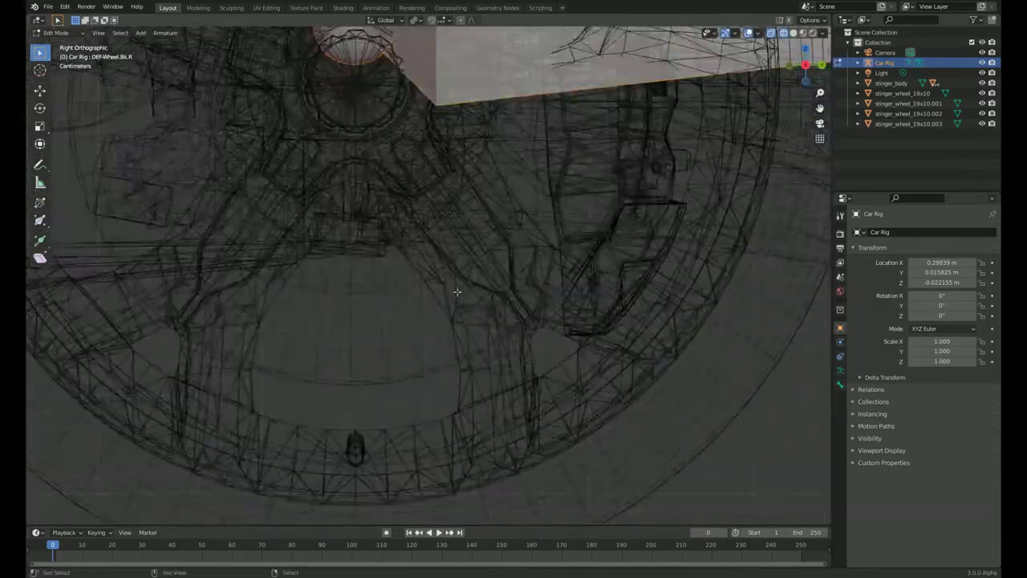
{"action": "scroll", "coordinate": [393, 295], "scroll_direction": "up", "scroll_amount": 3}
{"action": "left_click", "coordinate": [393, 295]}
{"action": "scroll", "coordinate": [361, 281], "scroll_direction": "down", "scroll_amount": 5}
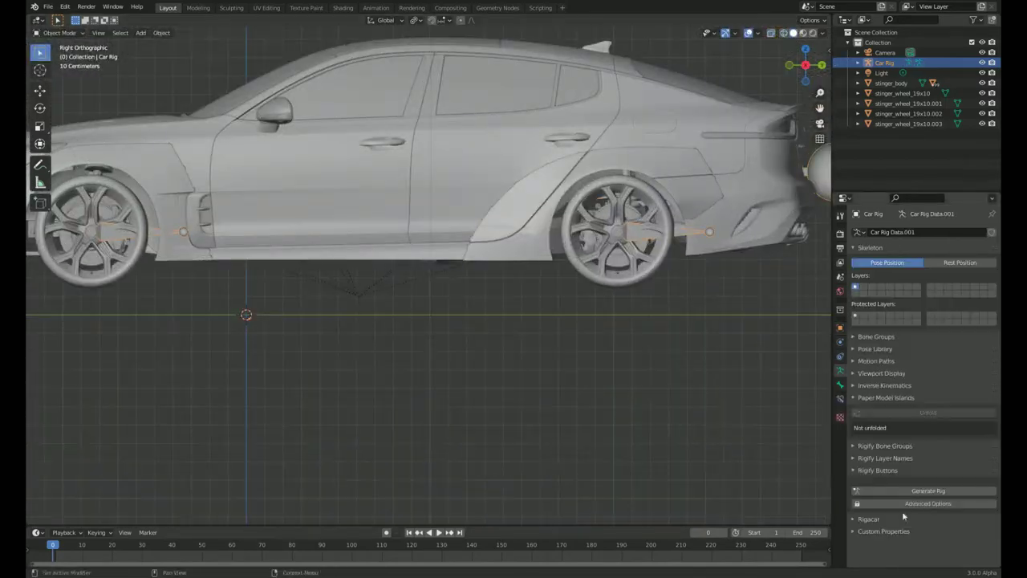
{"action": "scroll", "coordinate": [324, 271], "scroll_direction": "down", "scroll_amount": 2}
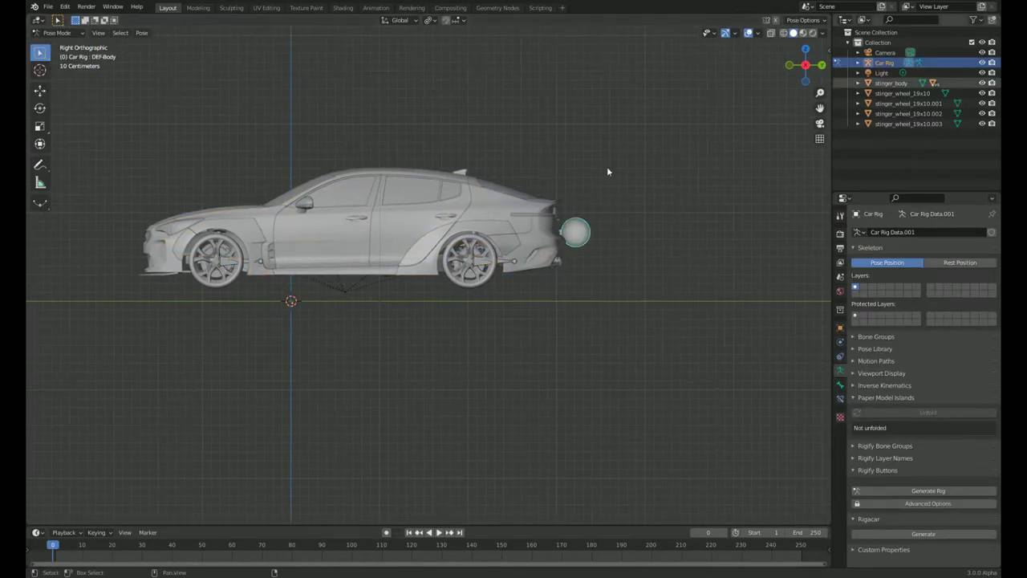
Switch the rig to Pose Mode and select the rear, front and far rear wheels.
{"action": "left_click", "coordinate": [513, 212]}
{"action": "left_click", "coordinate": [505, 263]}
{"action": "left_click", "coordinate": [228, 262]}
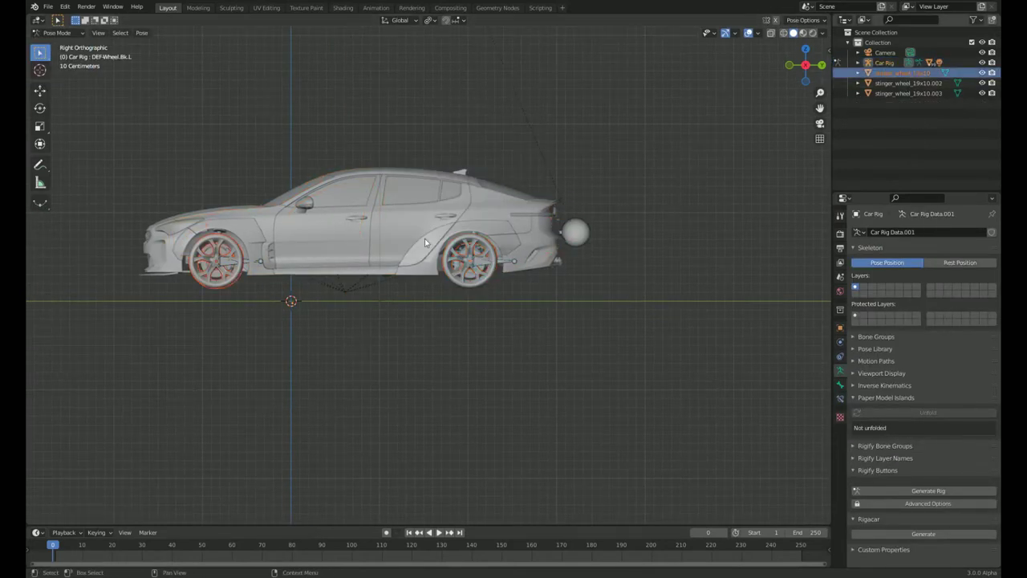
{"action": "key", "text": "ctrl+KP_3"}
{"action": "left_click", "coordinate": [656, 262]}
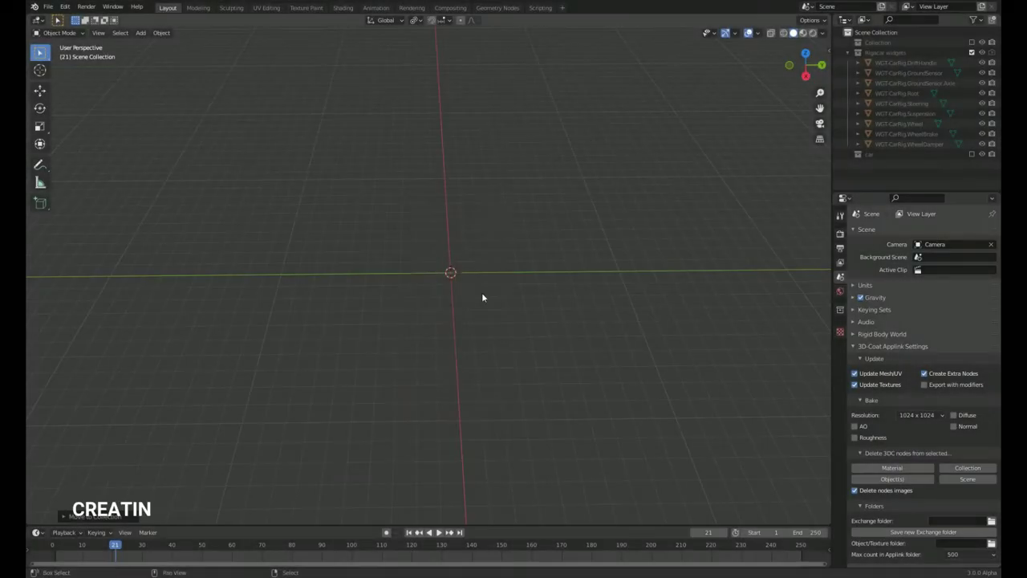
Add a plane at the origin and scale it up, viewed from the top.
{"action": "key", "text": "shift+a"}
{"action": "mouse_move", "coordinate": [534, 231]}
{"action": "left_click", "coordinate": [533, 217]}
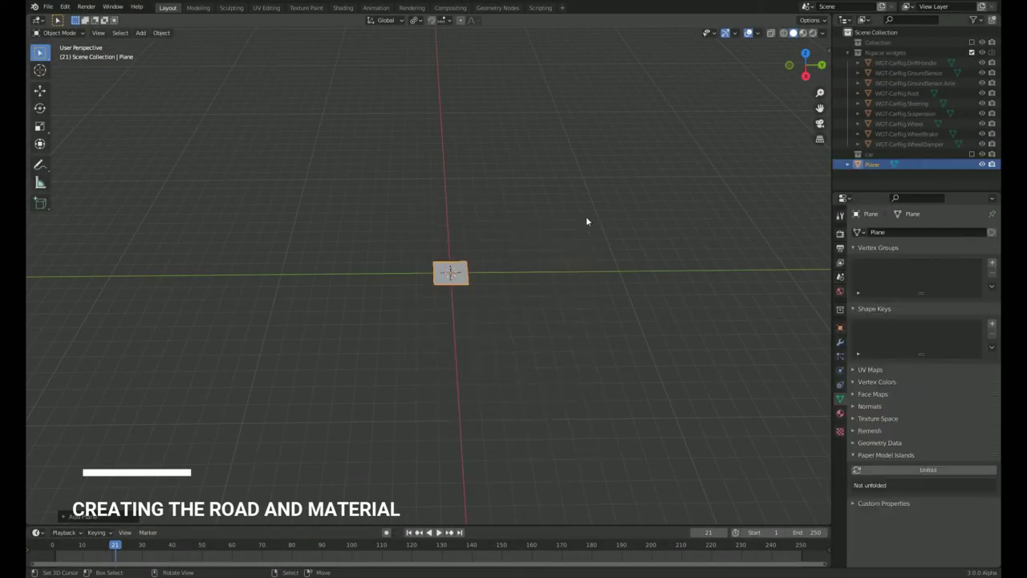
{"action": "key", "text": "s"}
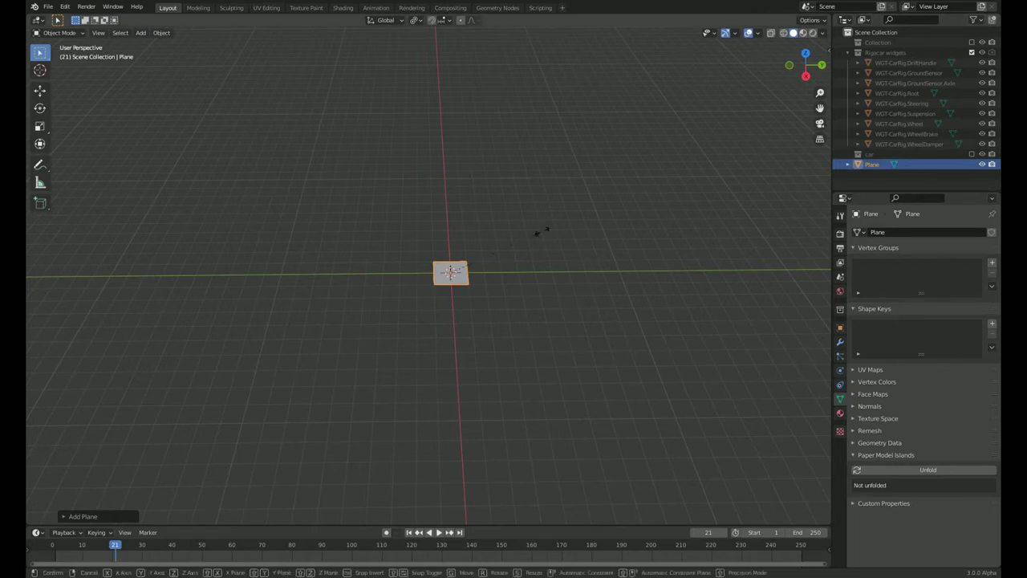
{"action": "left_click", "coordinate": [660, 230]}
{"action": "middle_click_drag", "start_coordinate": [291, 318], "coordinate": [289, 329]}
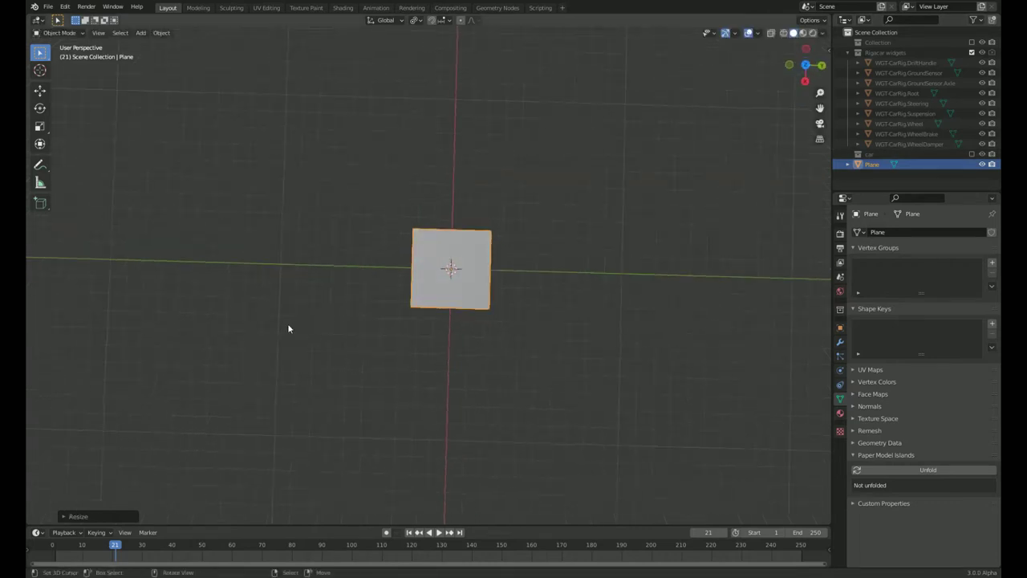
{"action": "key", "text": "KP_7"}
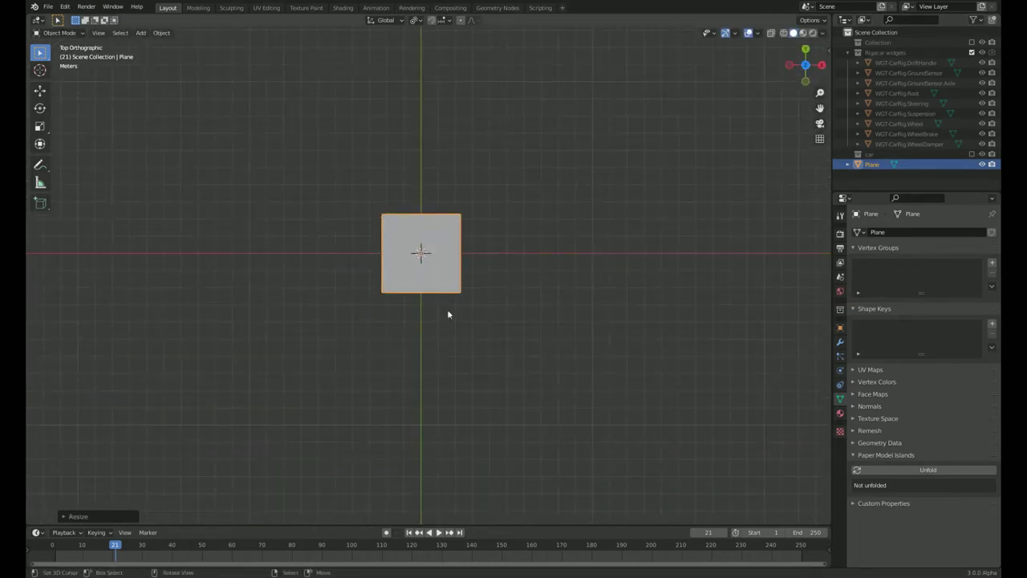
Stretch the plane along X into a wide rectangle and switch to the Shading workspace.
{"action": "key", "text": "s"}
{"action": "key", "text": "x"}
{"action": "left_click", "coordinate": [557, 293]}
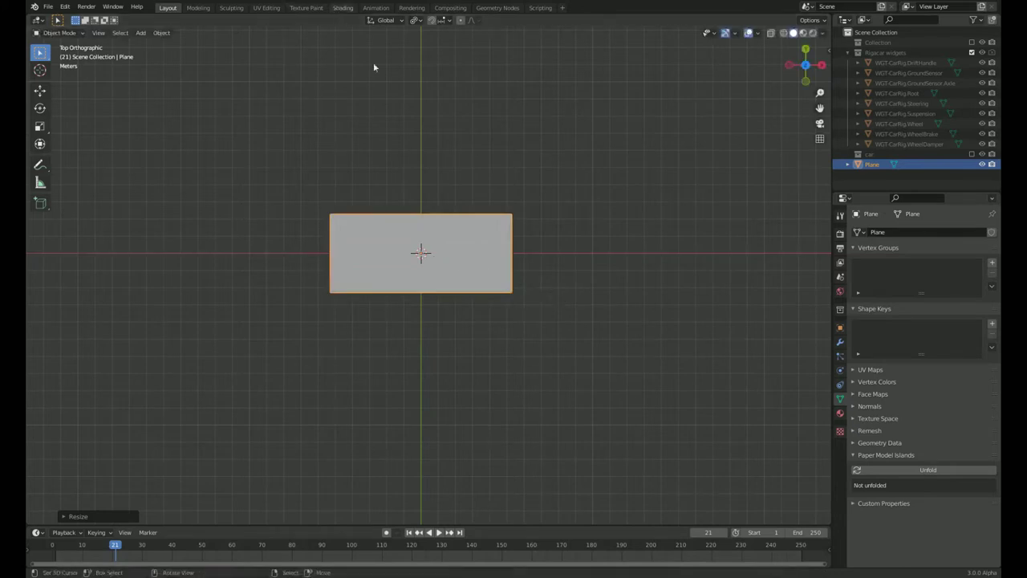
{"action": "left_click", "coordinate": [342, 7]}
{"action": "key", "text": "KP_7"}
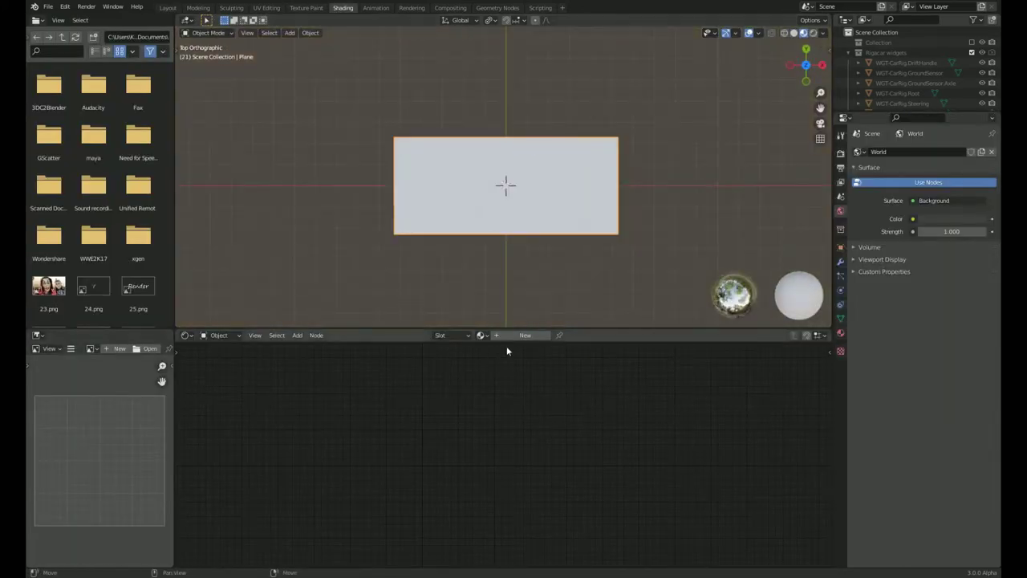
Create Material.001 for the plane, add Ctrl+T texture nodes, then delete Image Texture and Mapping.
{"action": "left_click", "coordinate": [524, 335]}
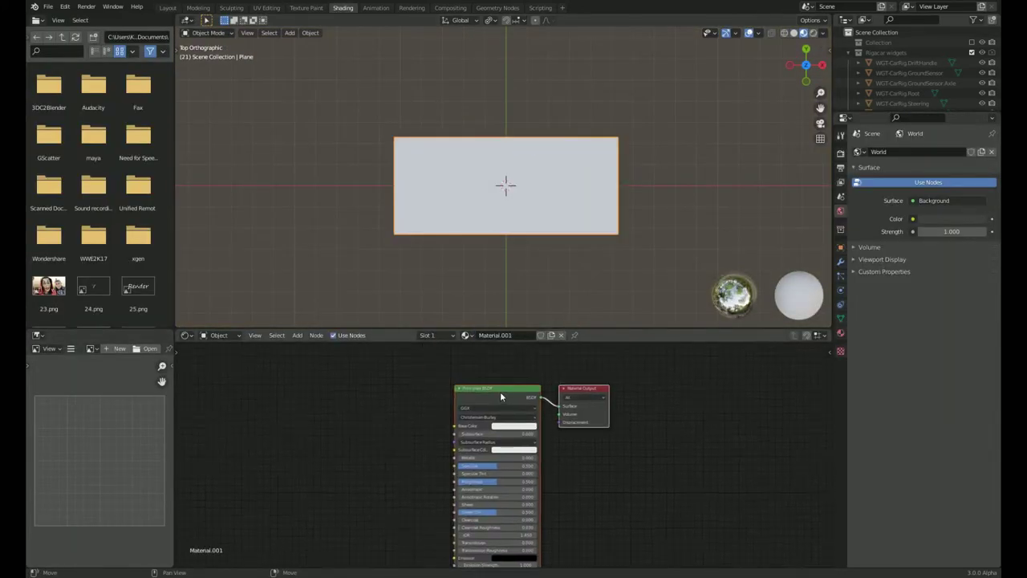
{"action": "key", "text": "ctrl+t"}
{"action": "middle_click_drag", "start_coordinate": [529, 448], "coordinate": [596, 433]}
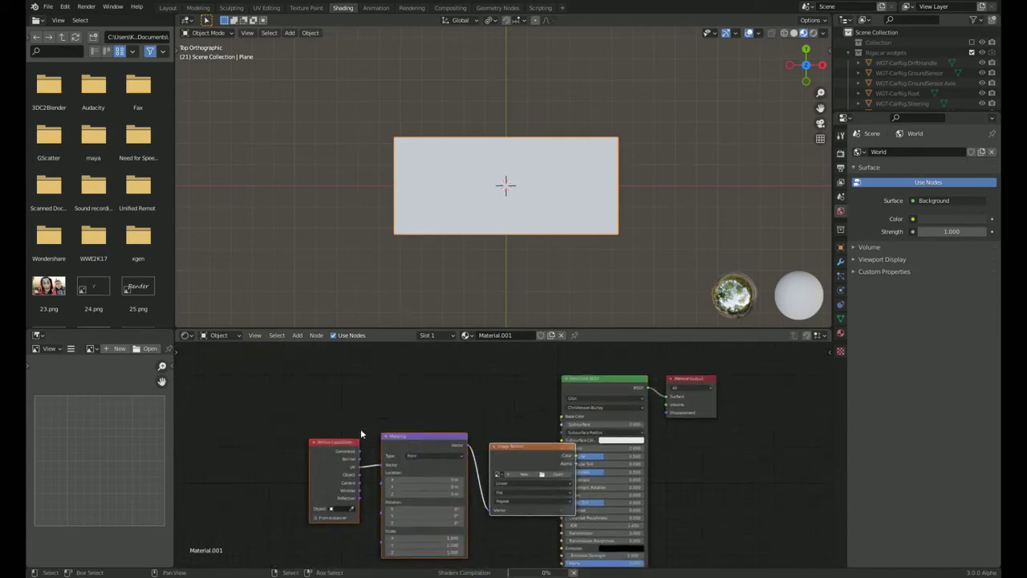
{"action": "left_click", "coordinate": [530, 449]}
{"action": "key", "text": "x"}
{"action": "mouse_move", "coordinate": [377, 433]}
{"action": "left_mouse_down"}
{"action": "mouse_move", "coordinate": [311, 450]}
{"action": "mouse_move", "coordinate": [331, 423]}
{"action": "left_mouse_up"}
{"action": "key", "text": "x"}
Add an Add math node and a Separate XYZ node to its left, then enter Edit Mode.
{"action": "key", "text": "shift+a"}
{"action": "left_click", "coordinate": [341, 422]}
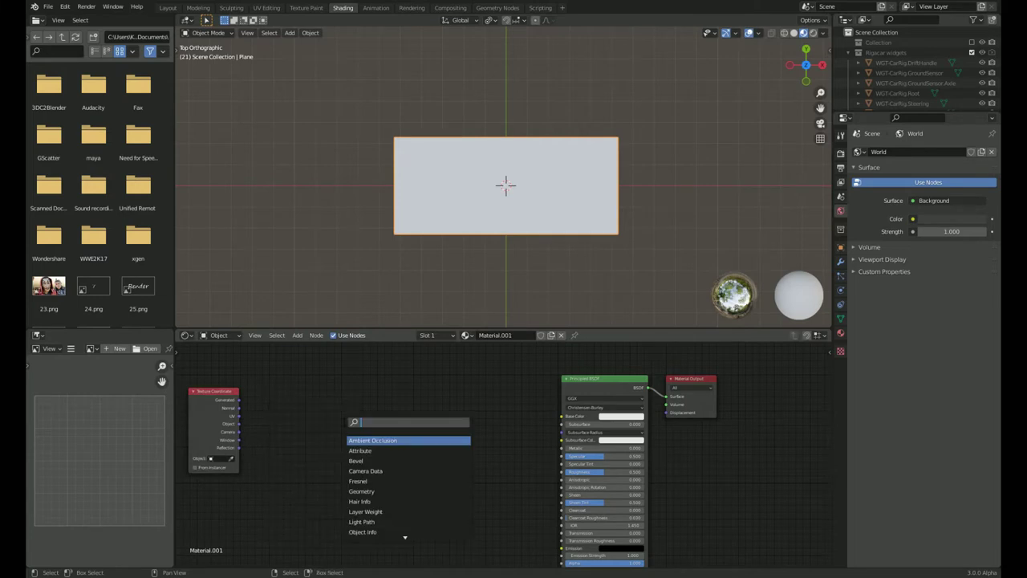
{"action": "key", "text": "Return"}
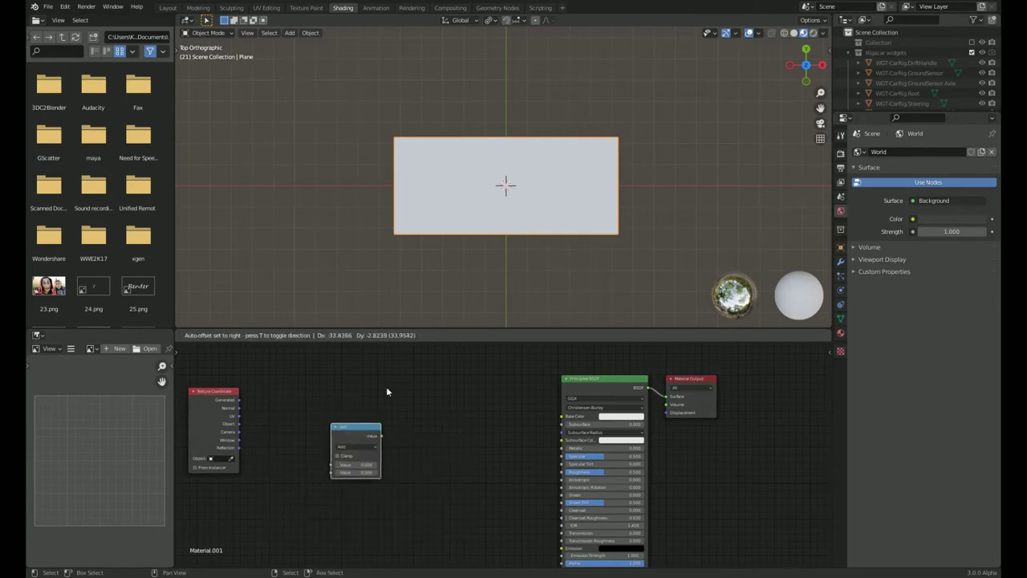
{"action": "key", "text": "Escape"}
{"action": "key", "text": "shift+a"}
{"action": "left_click", "coordinate": [395, 386]}
{"action": "type", "text": "xyz"}
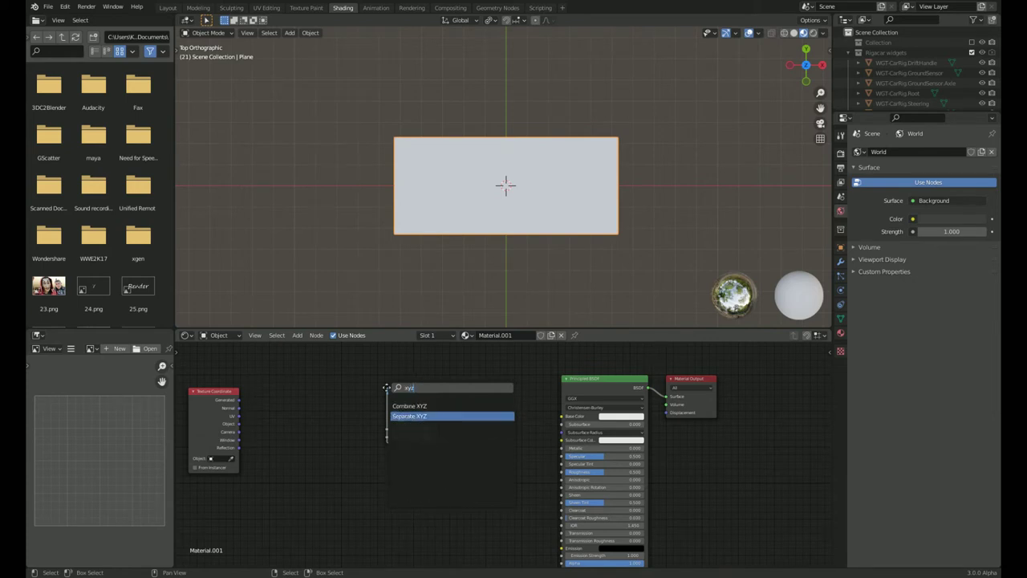
{"action": "key", "text": "Return"}
{"action": "left_click", "coordinate": [309, 393]}
{"action": "scroll", "coordinate": [247, 415], "scroll_direction": "up", "scroll_amount": 2}
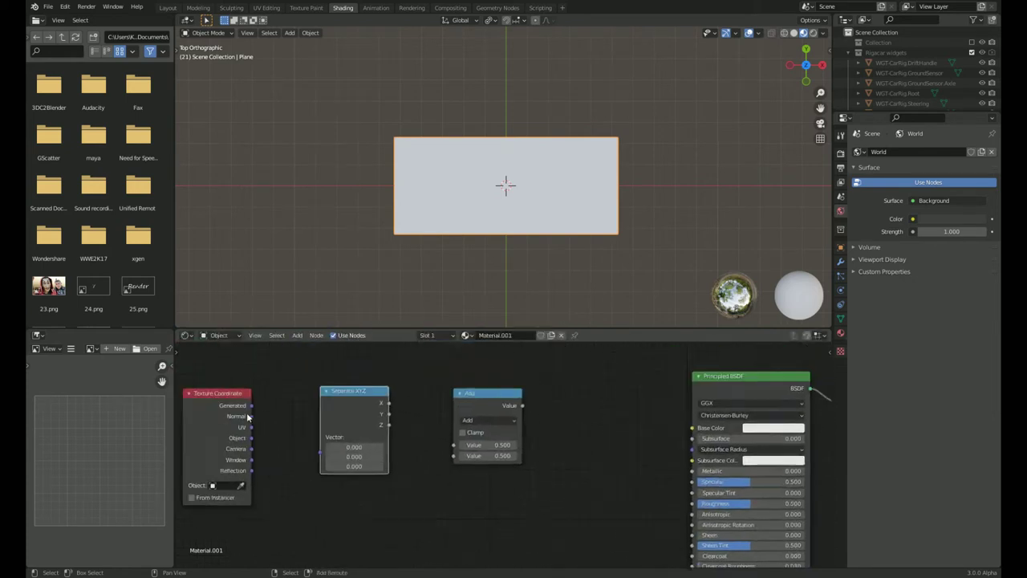
{"action": "middle_click_drag", "start_coordinate": [247, 416], "coordinate": [301, 451]}
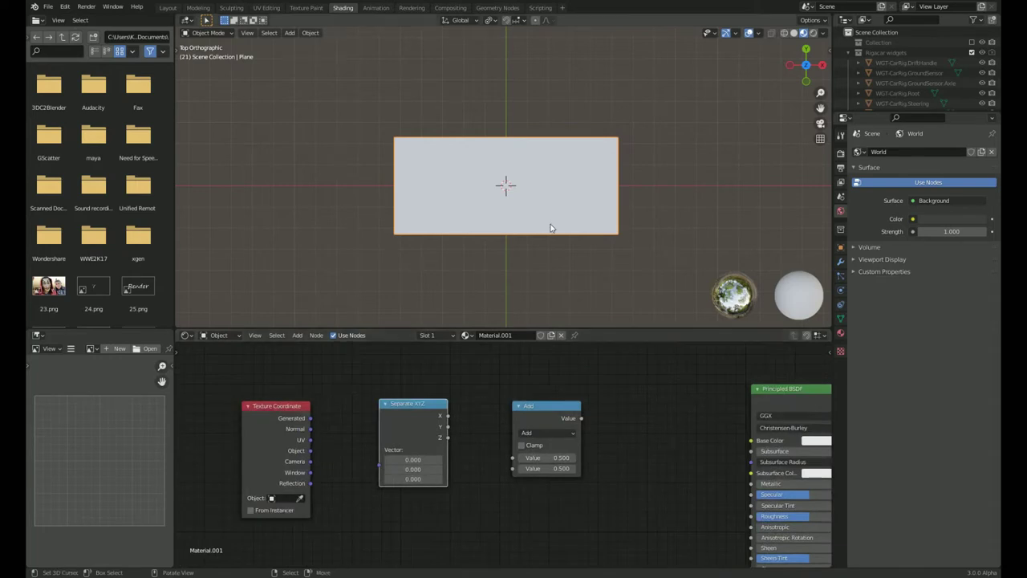
{"action": "key", "text": "Tab"}
Rotate to an orthographic view along the plane and project its UVs from view.
{"action": "key", "text": "KP_4"}
{"action": "key", "text": "KP_4"}
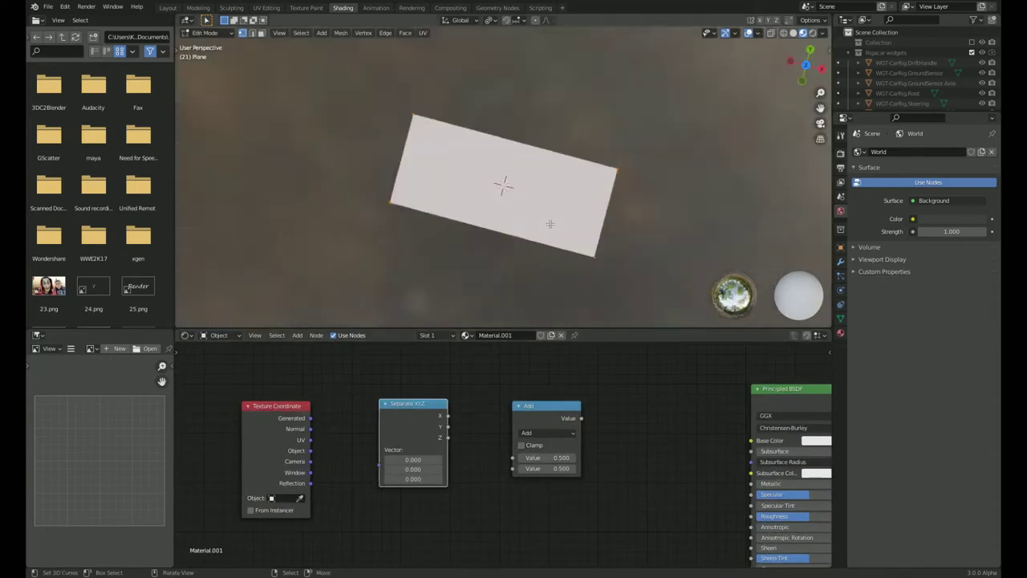
{"action": "key", "text": "KP_4"}
{"action": "key", "text": "KP_4"}
{"action": "key", "text": "KP_4"}
{"action": "key", "text": "KP_4"}
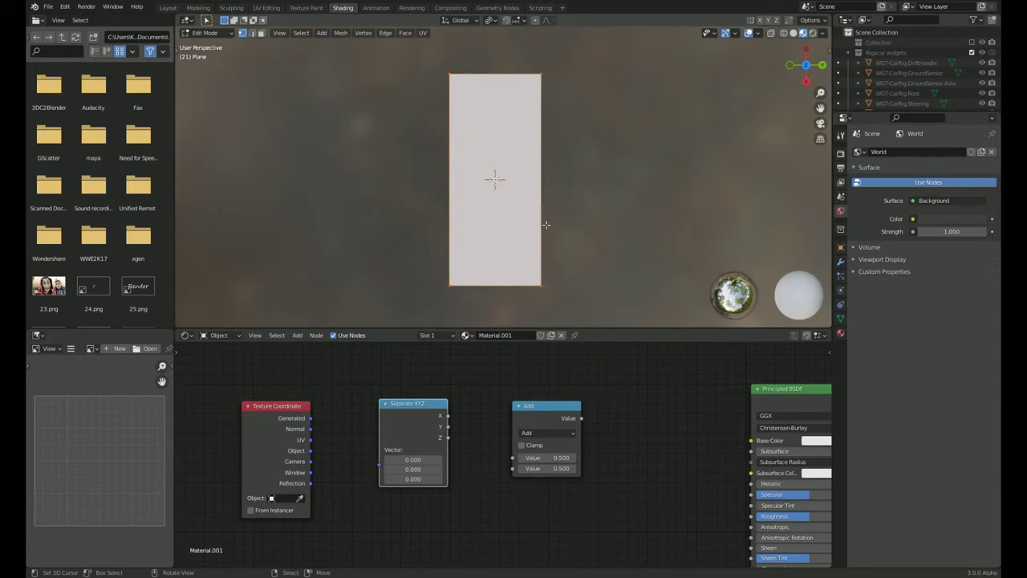
{"action": "key", "text": "KP_5"}
{"action": "key", "text": "u"}
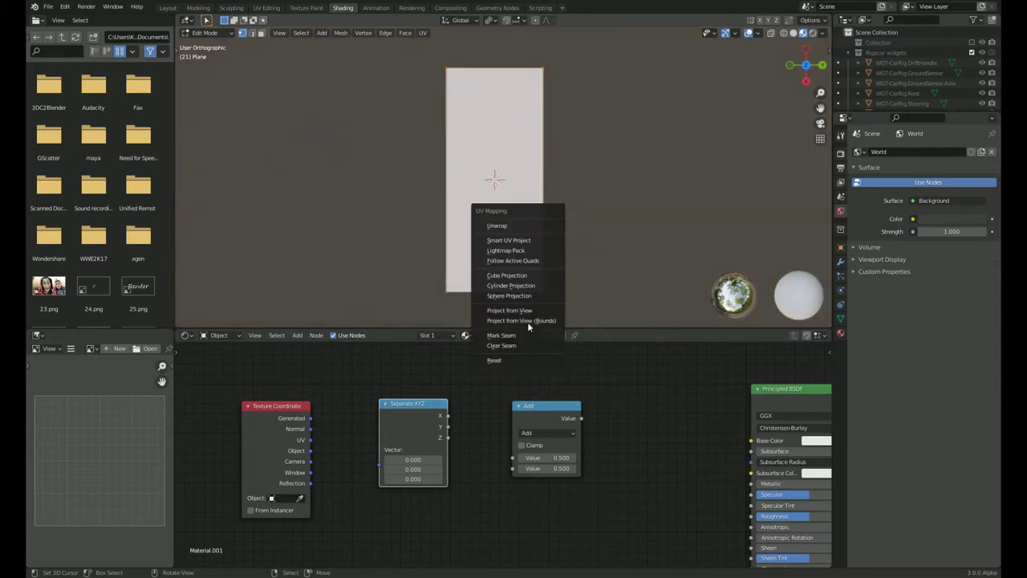
{"action": "left_click", "coordinate": [526, 322]}
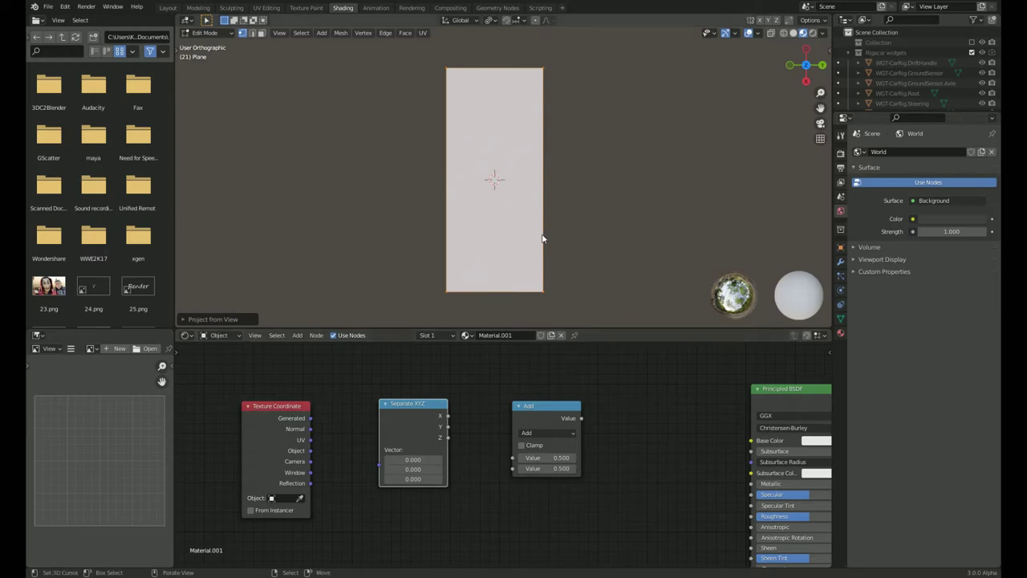
{"action": "key", "text": "u"}
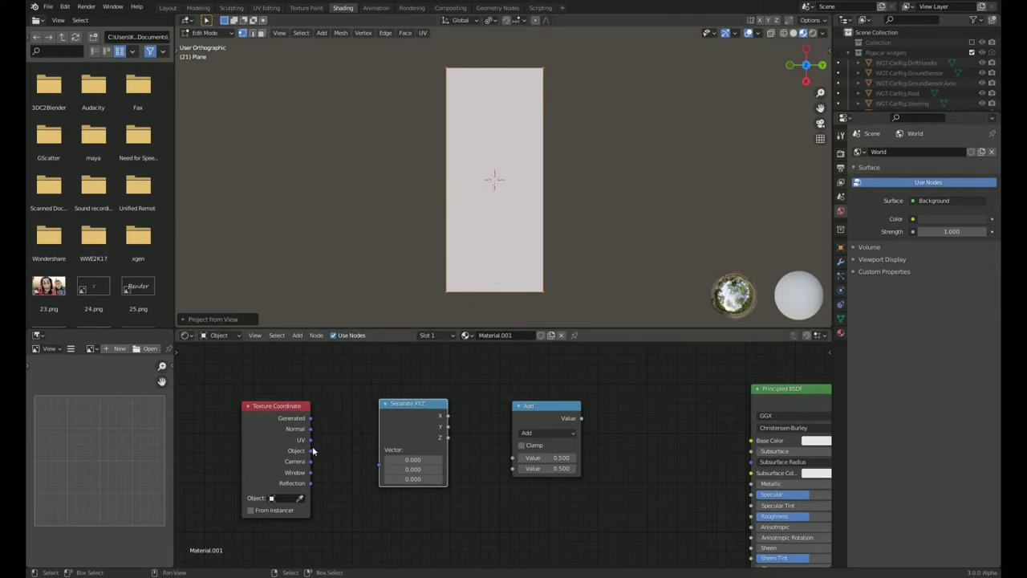
Feed UV coordinates into Separate XYZ, preview its Z output, and re-project the UVs from view.
{"action": "left_click", "coordinate": [430, 416], "text": "ctrl+shift"}
{"action": "left_click", "coordinate": [429, 415], "text": "ctrl+shift"}
{"action": "left_click", "coordinate": [430, 415], "text": "ctrl+shift"}
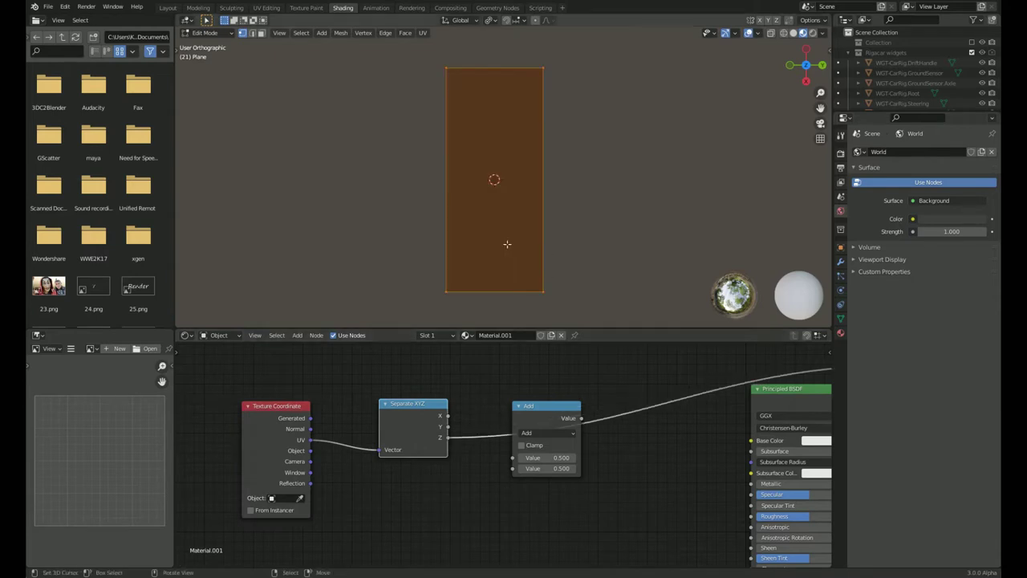
{"action": "key", "text": "u"}
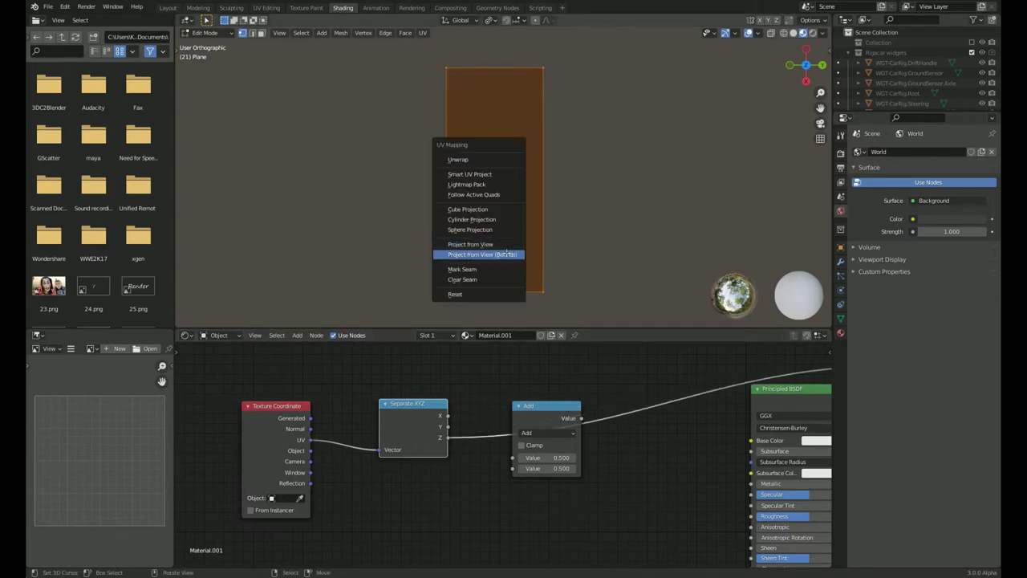
{"action": "left_click", "coordinate": [505, 250]}
Preview the X, Y and Z outputs in turn, then insert the Add node into the X link.
{"action": "left_click", "coordinate": [440, 430], "text": "ctrl+shift"}
{"action": "left_click", "coordinate": [440, 430], "text": "ctrl+shift"}
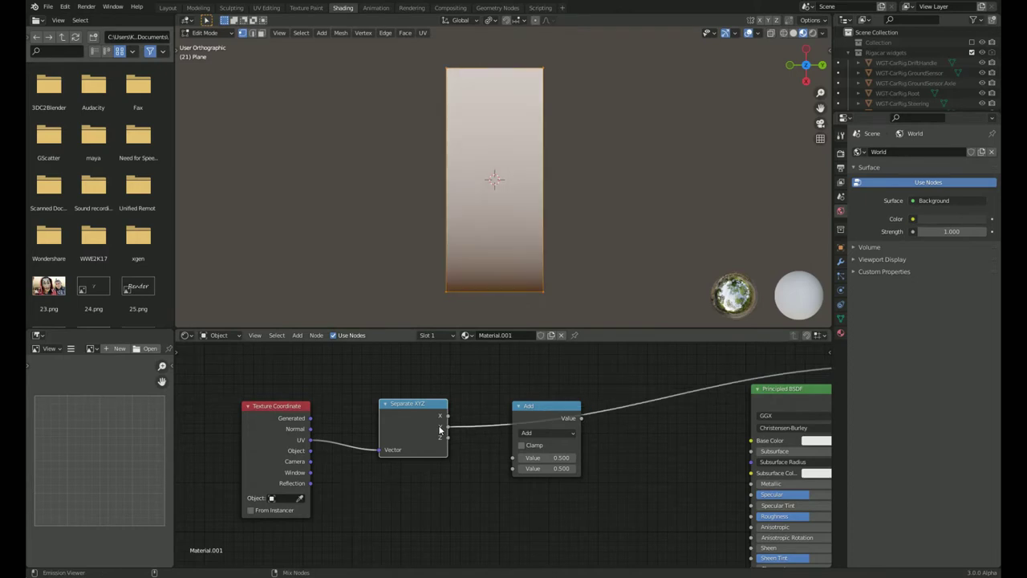
{"action": "left_click", "coordinate": [440, 430], "text": "ctrl+shift"}
{"action": "left_click", "coordinate": [440, 430], "text": "ctrl+shift"}
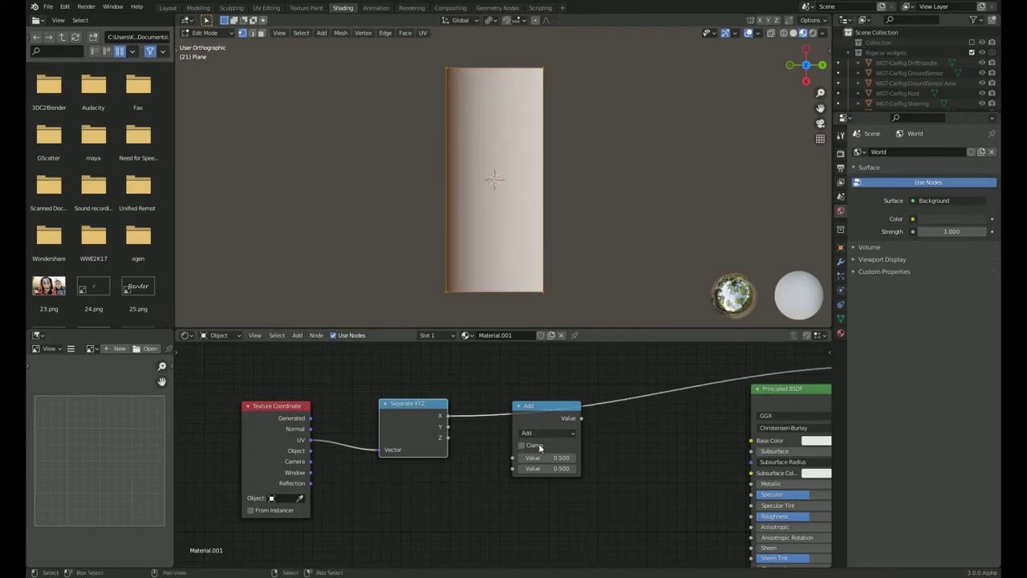
{"action": "left_click_drag", "start_coordinate": [551, 404], "coordinate": [564, 389]}
Turn the Add node into Compare with Epsilon 0.010 and Value 0.930.
{"action": "left_click", "coordinate": [557, 419]}
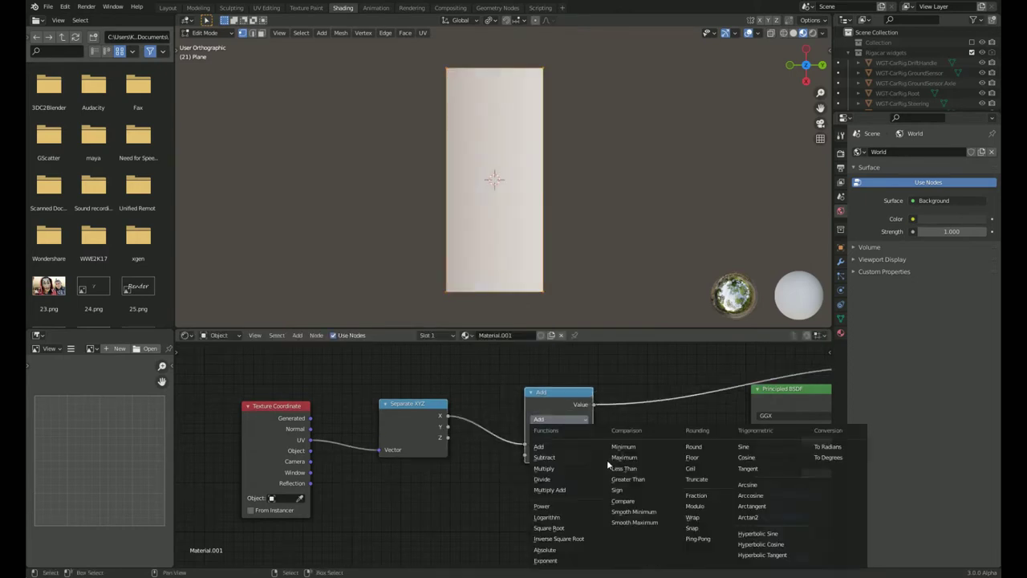
{"action": "left_click", "coordinate": [633, 503]}
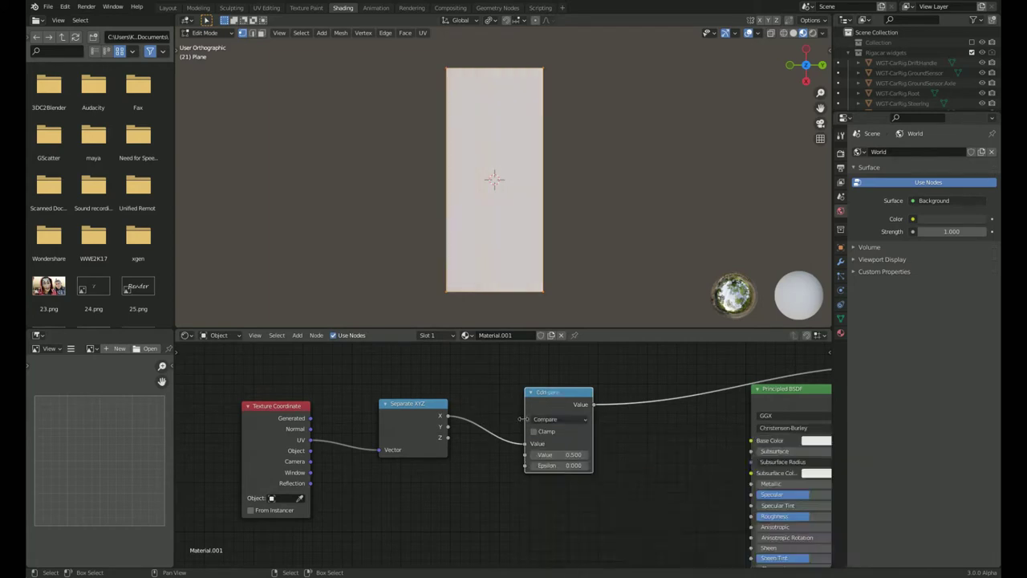
{"action": "scroll", "coordinate": [535, 415], "scroll_direction": "up", "scroll_amount": 2}
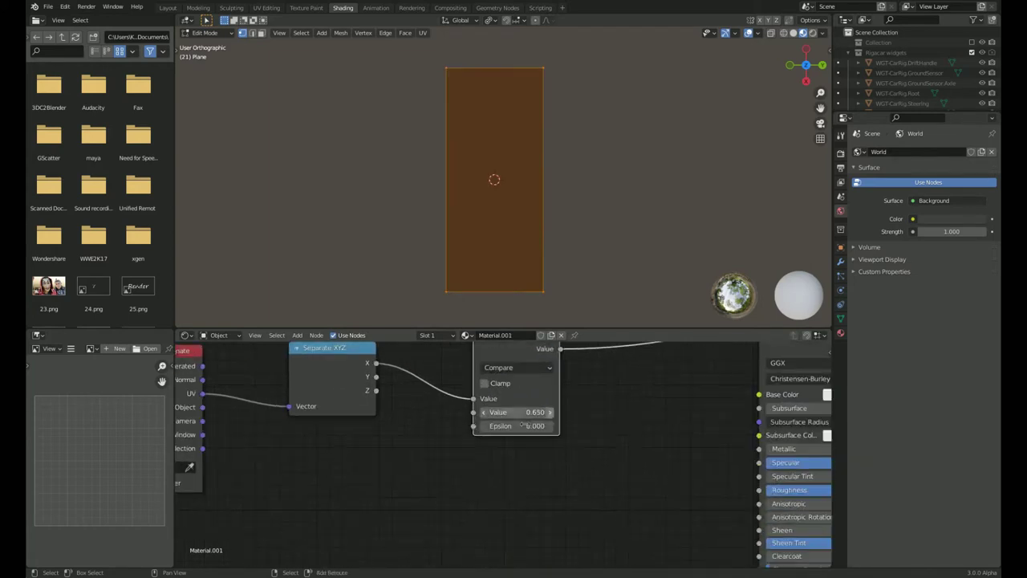
{"action": "left_click_drag", "start_coordinate": [520, 425], "coordinate": [531, 426]}
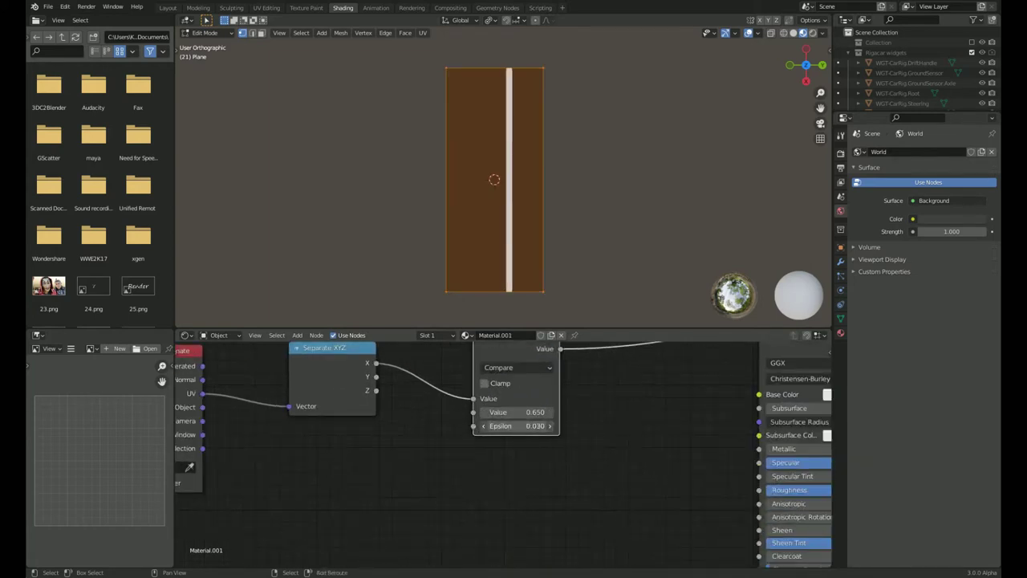
{"action": "scroll", "coordinate": [443, 225], "scroll_direction": "up", "scroll_amount": 4}
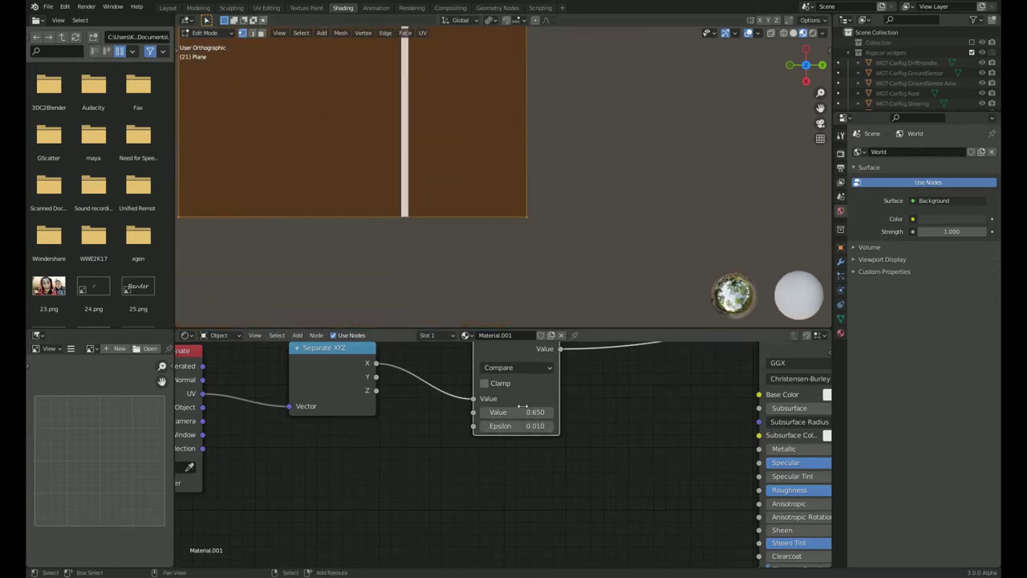
{"action": "left_click_drag", "start_coordinate": [513, 412], "coordinate": [530, 412]}
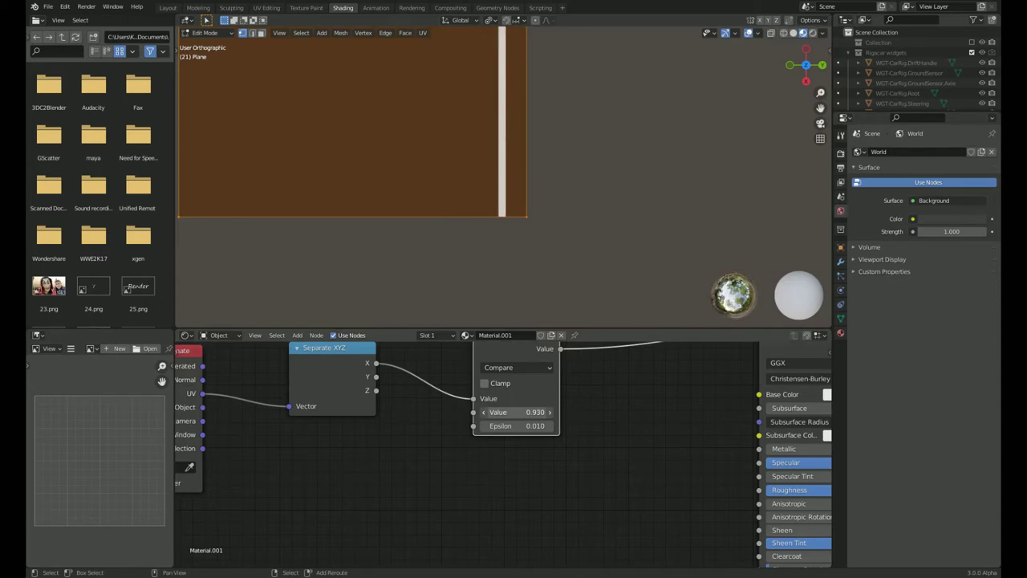
{"action": "key", "text": "shift+d"}
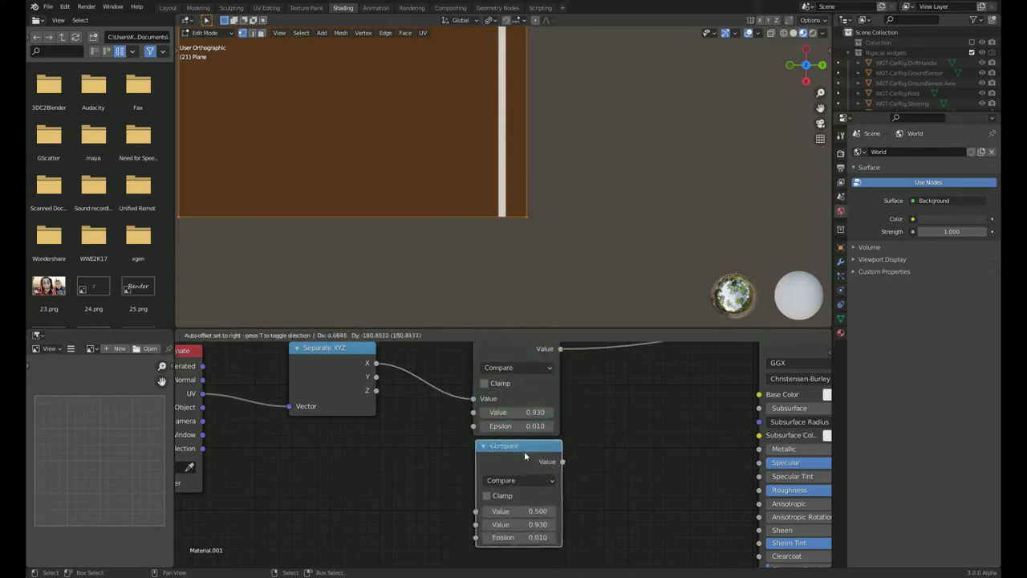
Place the duplicated Compare below the original and preview each Compare's stripe.
{"action": "left_click", "coordinate": [524, 454]}
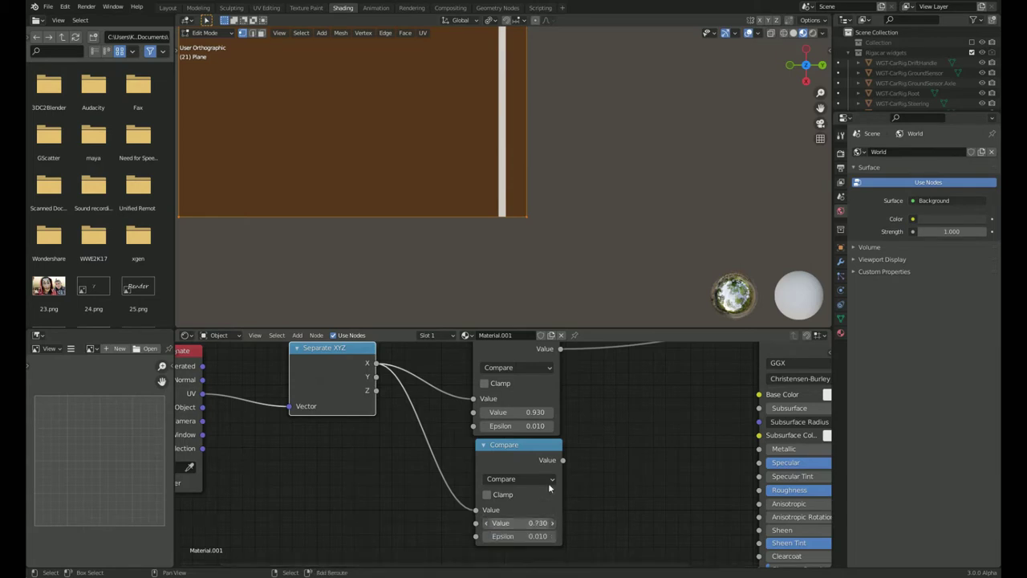
{"action": "left_click", "coordinate": [536, 450], "text": "ctrl+shift"}
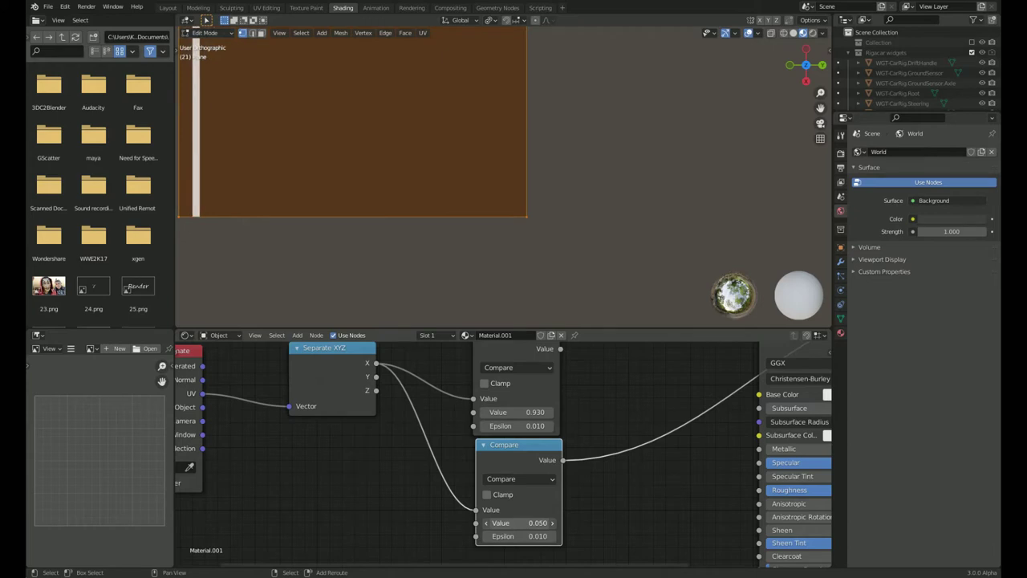
{"action": "left_click", "coordinate": [525, 358], "text": "ctrl+shift"}
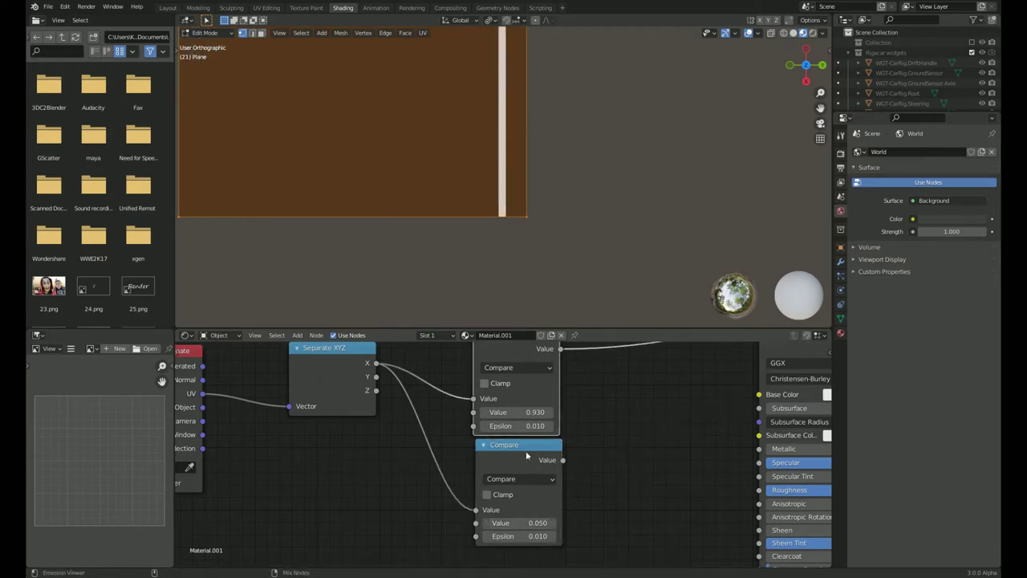
{"action": "left_click", "coordinate": [527, 451], "text": "ctrl+shift"}
Set the lower Compare's Value to 0.060 and compare both stripes.
{"action": "left_click", "coordinate": [553, 523]}
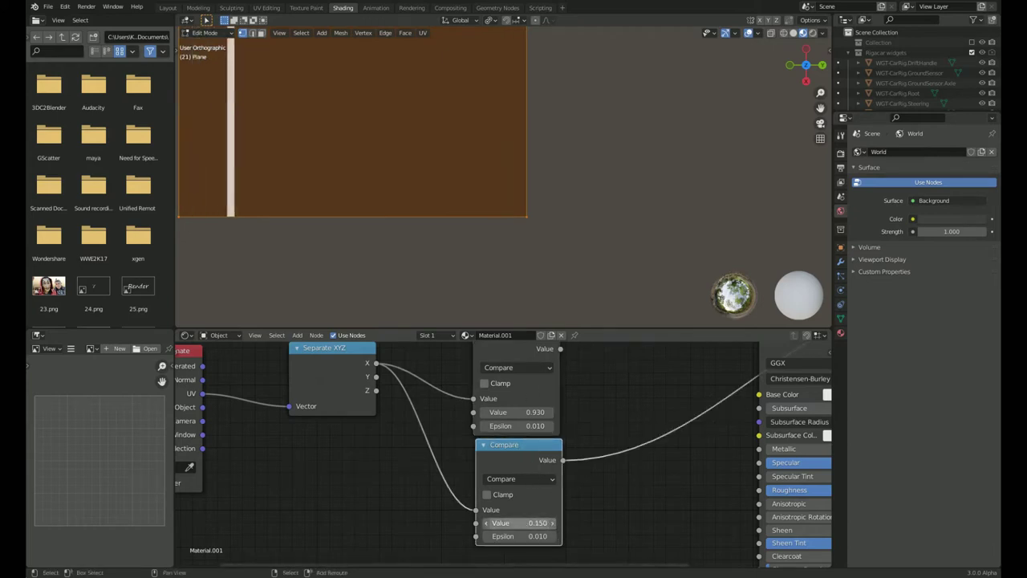
{"action": "left_click_drag", "start_coordinate": [530, 523], "coordinate": [513, 522]}
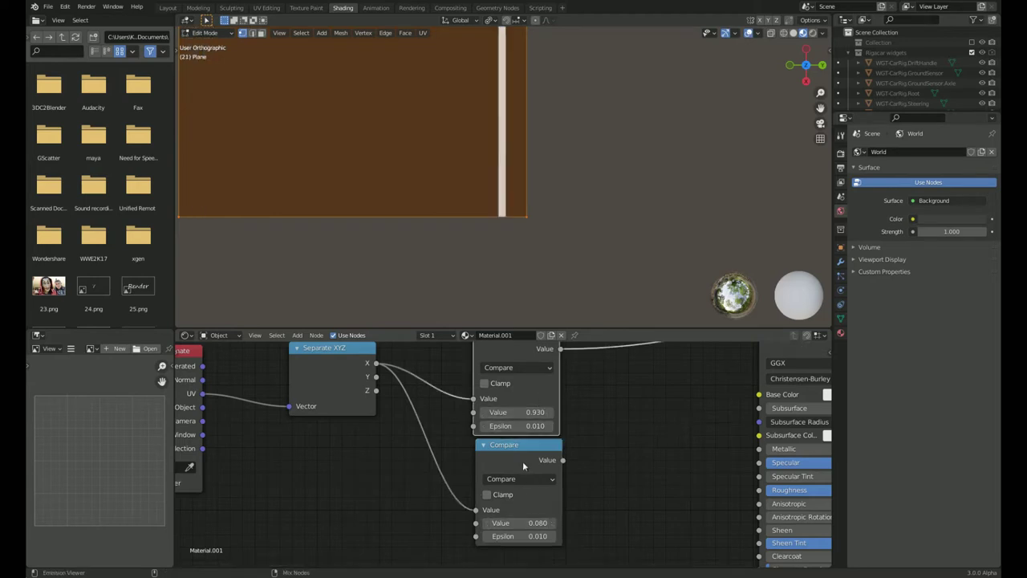
{"action": "left_click", "coordinate": [490, 526]}
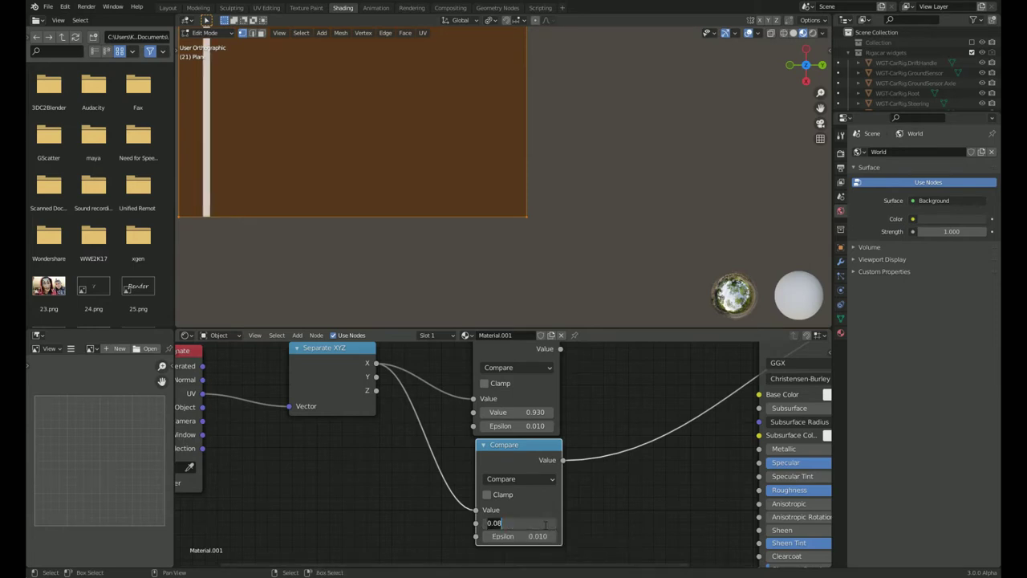
{"action": "type", "text": ".06"}
{"action": "key", "text": "Return"}
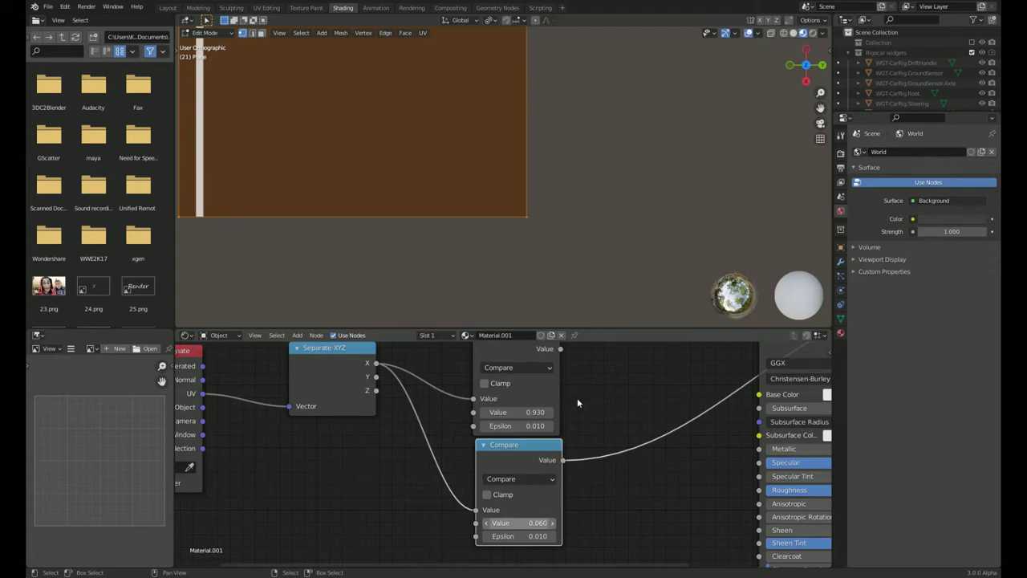
{"action": "left_click", "coordinate": [543, 368], "text": "ctrl+shift"}
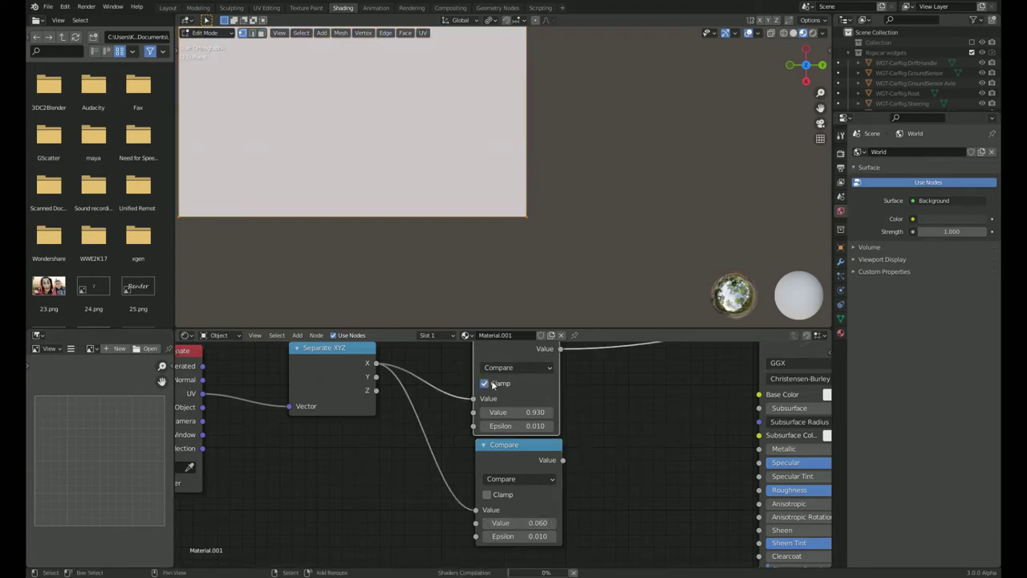
{"action": "left_click", "coordinate": [529, 448], "text": "ctrl+shift"}
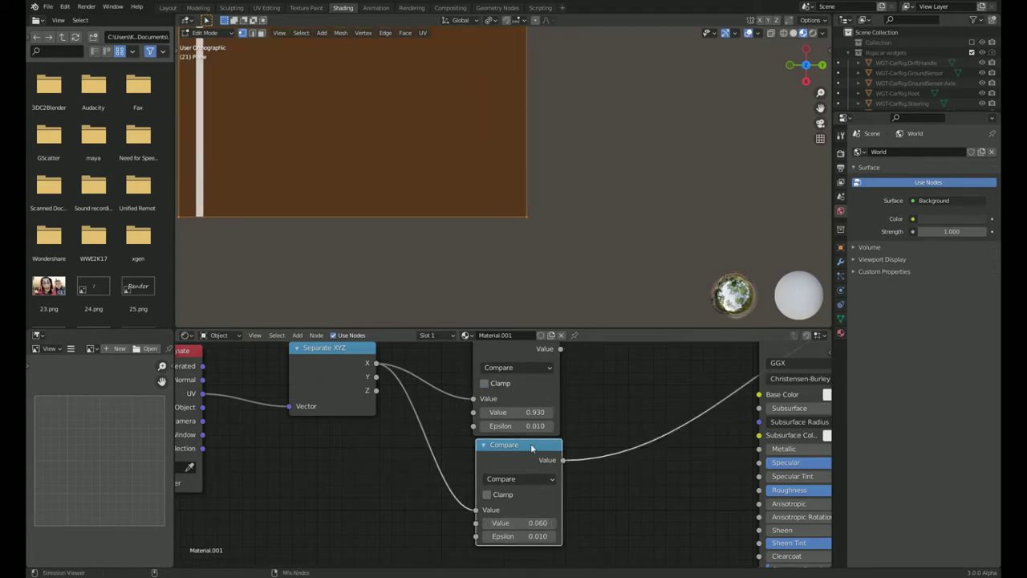
{"action": "scroll", "coordinate": [511, 447], "scroll_direction": "down", "scroll_amount": 2}
{"action": "key", "text": "ctrl+0"}
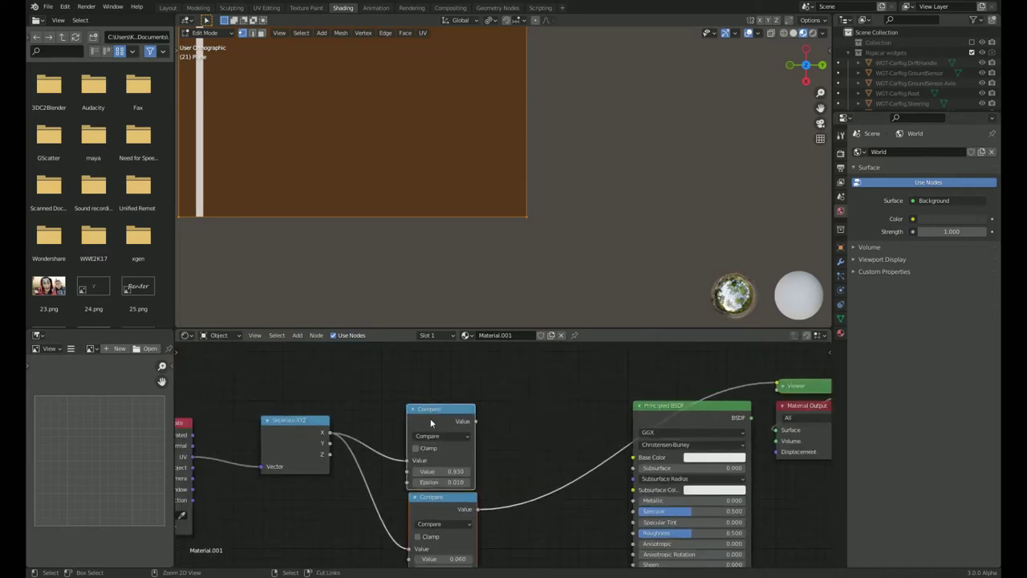
Set the mix node to Screen at factor 1.000 and view the road plane tilted.
{"action": "left_click", "coordinate": [533, 507]}
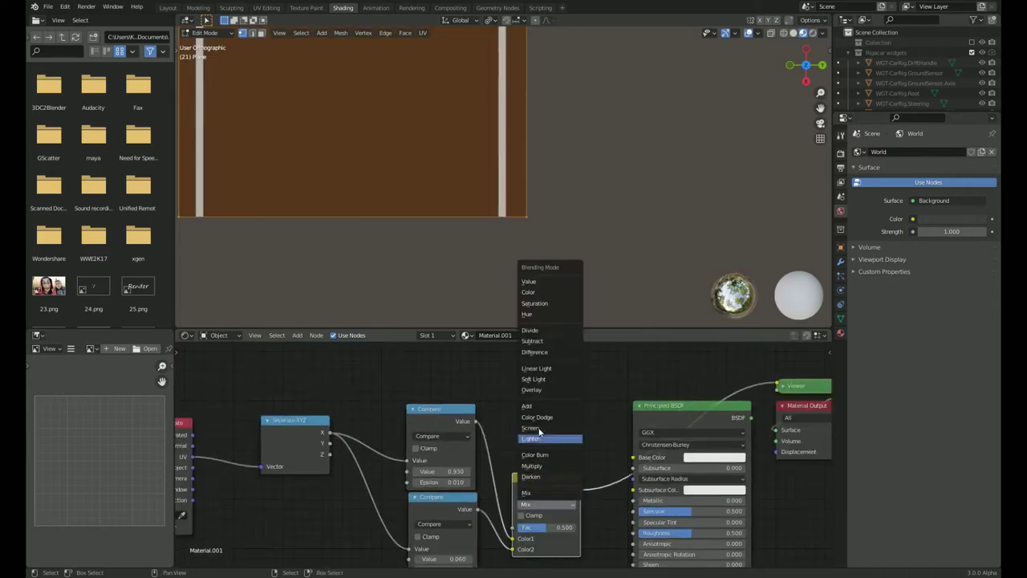
{"action": "left_click", "coordinate": [545, 431]}
{"action": "left_click_drag", "start_coordinate": [552, 532], "coordinate": [579, 532]}
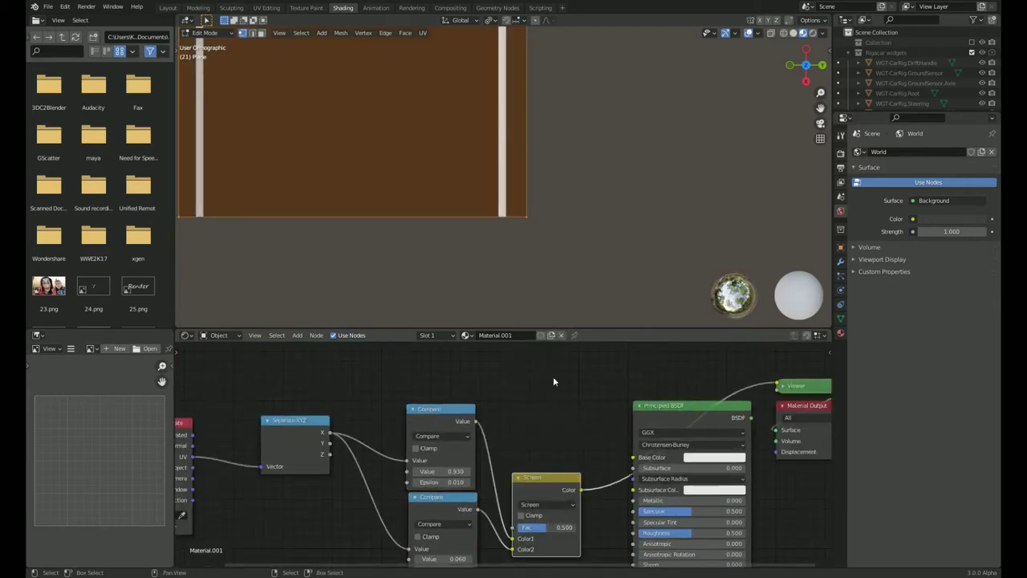
{"action": "key", "text": "Tab"}
{"action": "mouse_move", "coordinate": [428, 195]}
{"action": "middle_mouse_down"}
{"action": "mouse_move", "coordinate": [556, 232]}
{"action": "mouse_move", "coordinate": [558, 321]}
{"action": "middle_mouse_up"}
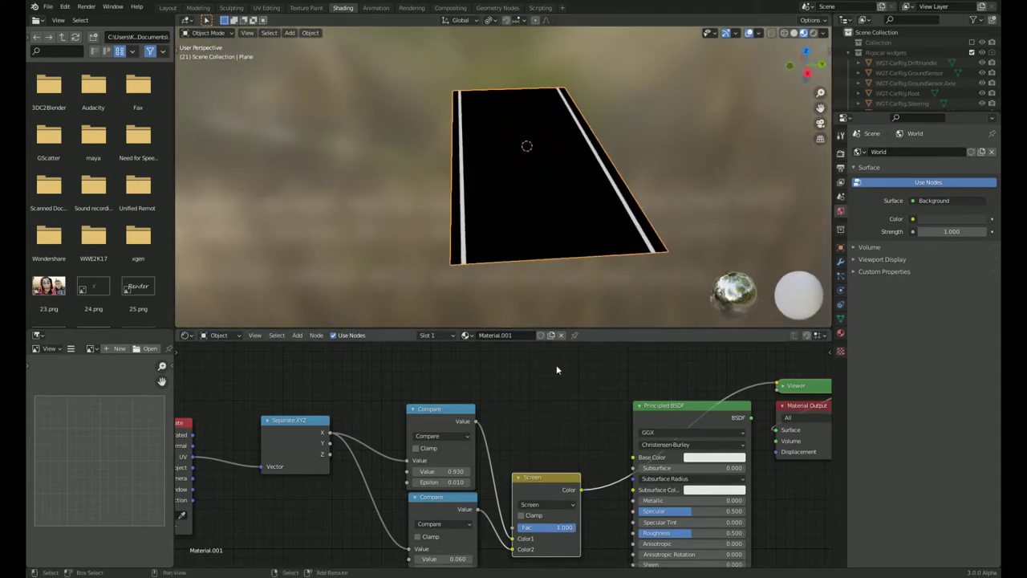
Frame all nodes and select both Compare nodes and the Screen mix for grouping.
{"action": "key", "text": "Home"}
{"action": "key", "text": "c"}
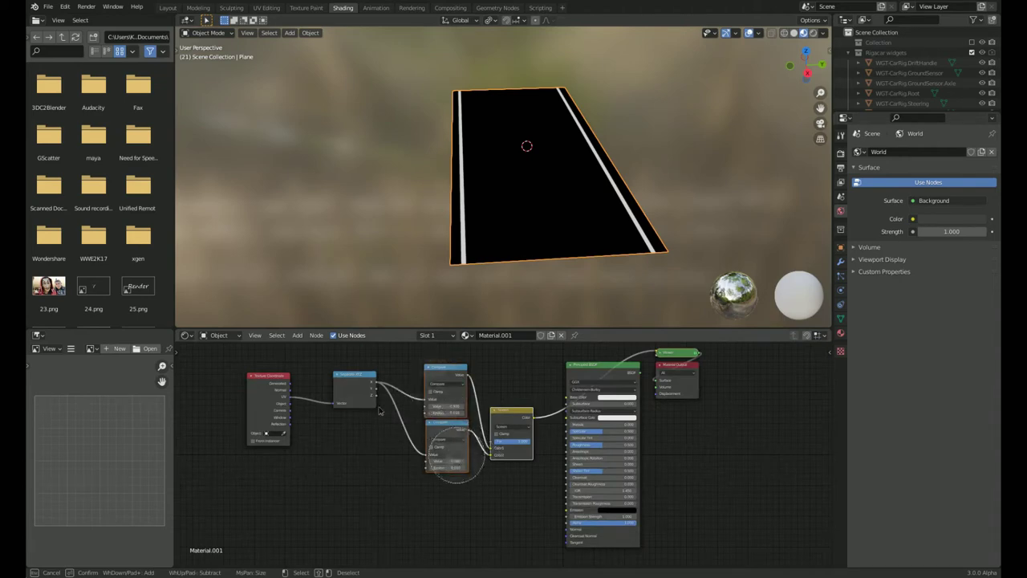
{"action": "key", "text": "Escape"}
{"action": "middle_click_drag", "start_coordinate": [514, 435], "coordinate": [510, 421]}
{"action": "scroll", "coordinate": [510, 420], "scroll_direction": "up", "scroll_amount": 2}
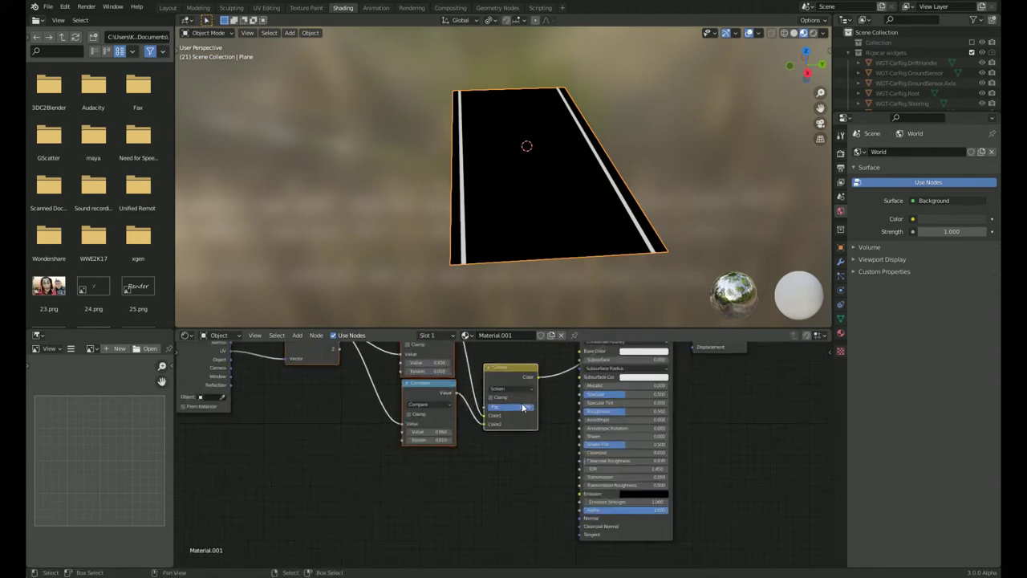
{"action": "key", "text": "ctrl+j"}
Group the selected nodes with Ctrl+G and expose the top Compare's Value as a group input.
{"action": "key", "text": "ctrl+g"}
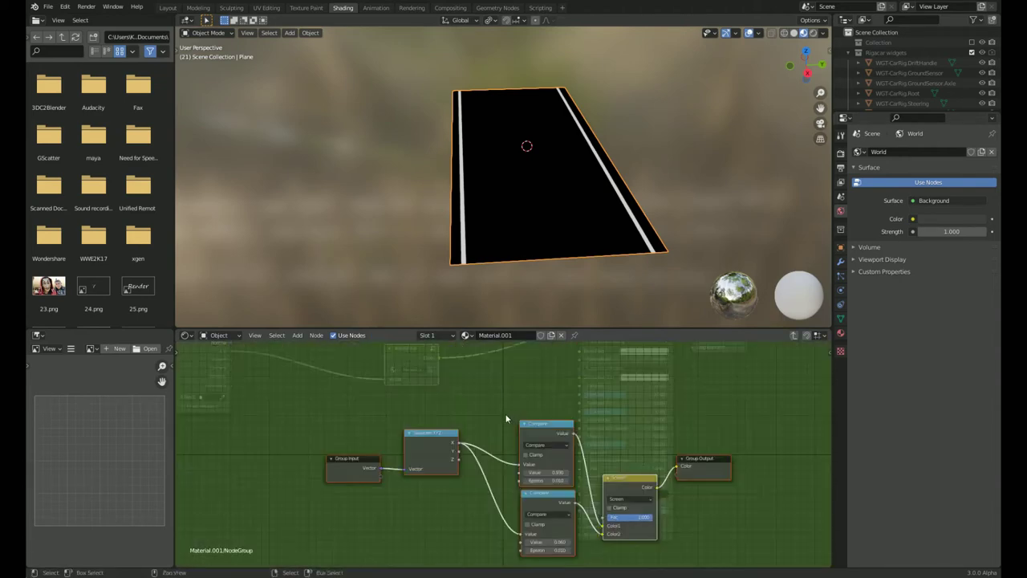
{"action": "key", "text": "Tab"}
{"action": "key", "text": "Tab"}
{"action": "scroll", "coordinate": [580, 444], "scroll_direction": "up", "scroll_amount": 2}
{"action": "middle_click_drag", "start_coordinate": [580, 443], "coordinate": [598, 409]}
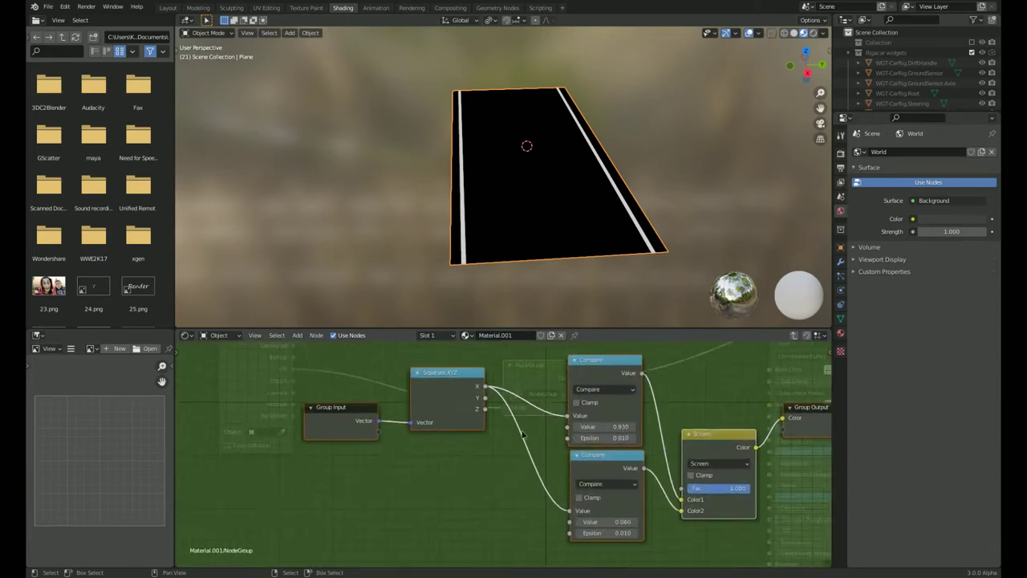
{"action": "left_click_drag", "start_coordinate": [568, 427], "coordinate": [377, 431]}
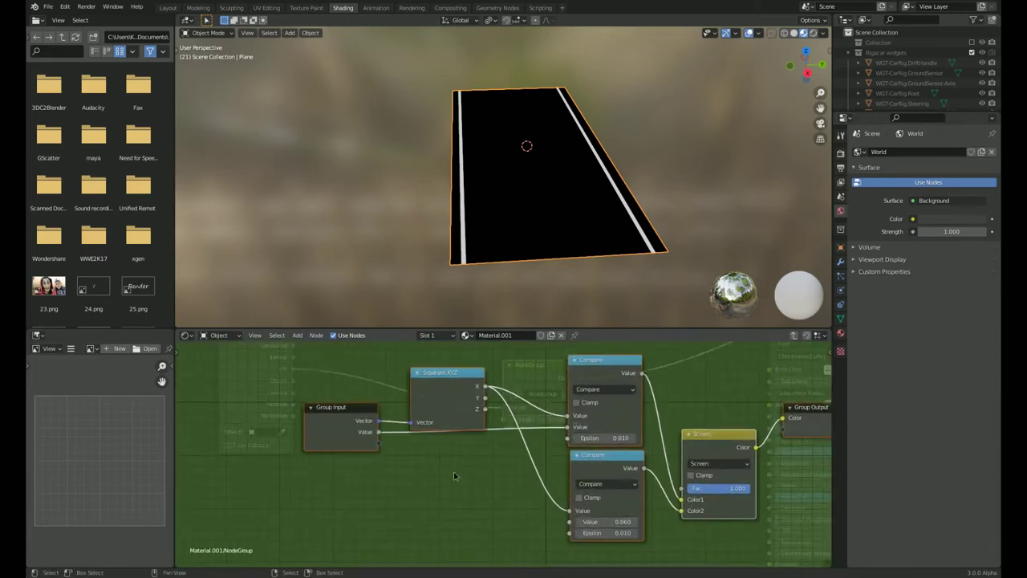
{"action": "mouse_move", "coordinate": [569, 521]}
{"action": "left_mouse_down"}
{"action": "mouse_move", "coordinate": [382, 444]}
{"action": "mouse_move", "coordinate": [378, 432]}
{"action": "left_mouse_up"}
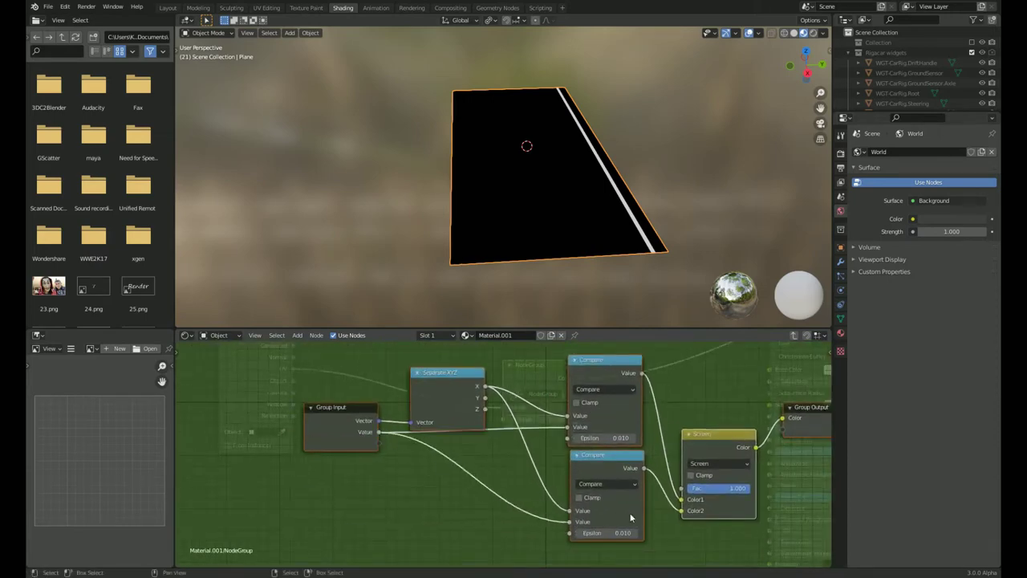
Expose a shared Epsilon input for both Compares and a separate Value for the bottom Compare.
{"action": "middle_click_drag", "start_coordinate": [602, 500], "coordinate": [617, 478]}
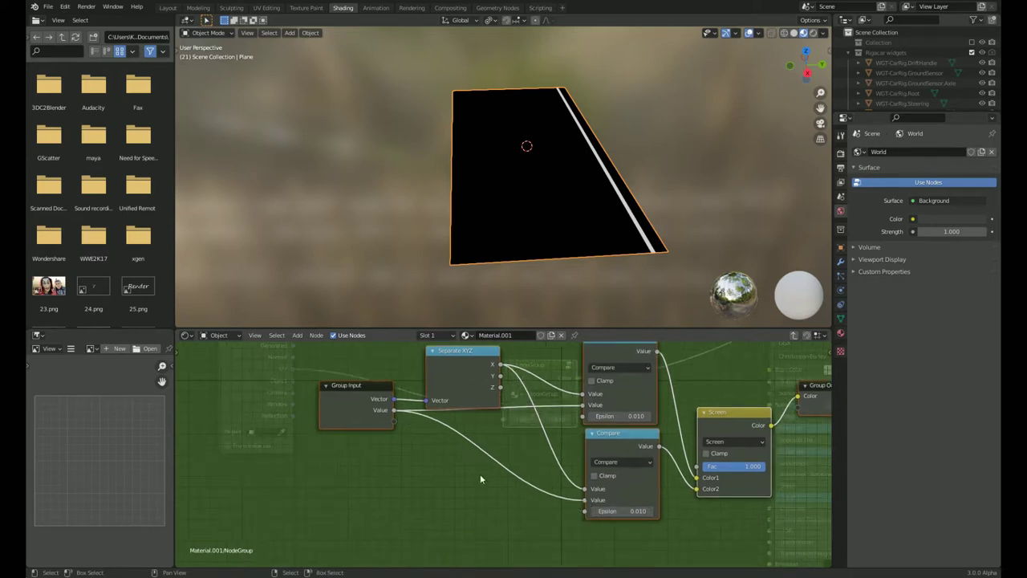
{"action": "right_click_drag", "start_coordinate": [493, 427], "coordinate": [491, 454], "text": "shift"}
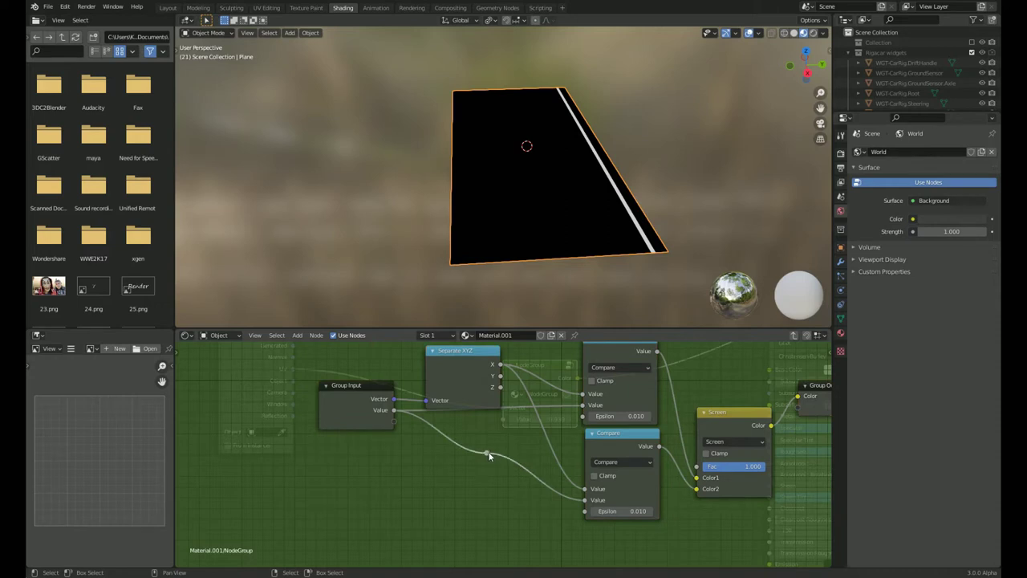
{"action": "key", "text": "x"}
{"action": "left_click_drag", "start_coordinate": [584, 511], "coordinate": [394, 421]}
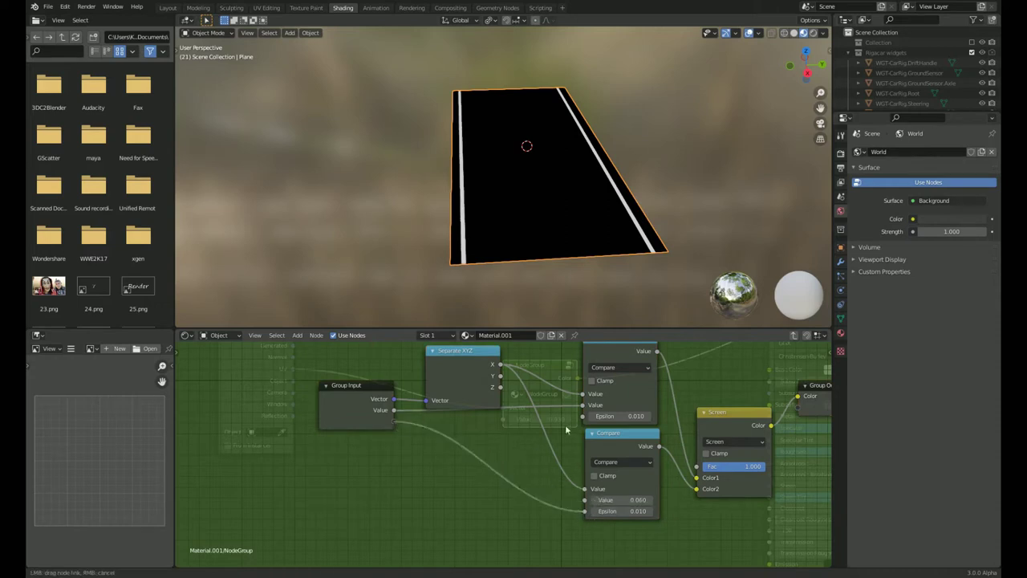
{"action": "mouse_move", "coordinate": [582, 415]}
{"action": "left_mouse_down"}
{"action": "mouse_move", "coordinate": [401, 427]}
{"action": "mouse_move", "coordinate": [584, 488]}
{"action": "left_mouse_up"}
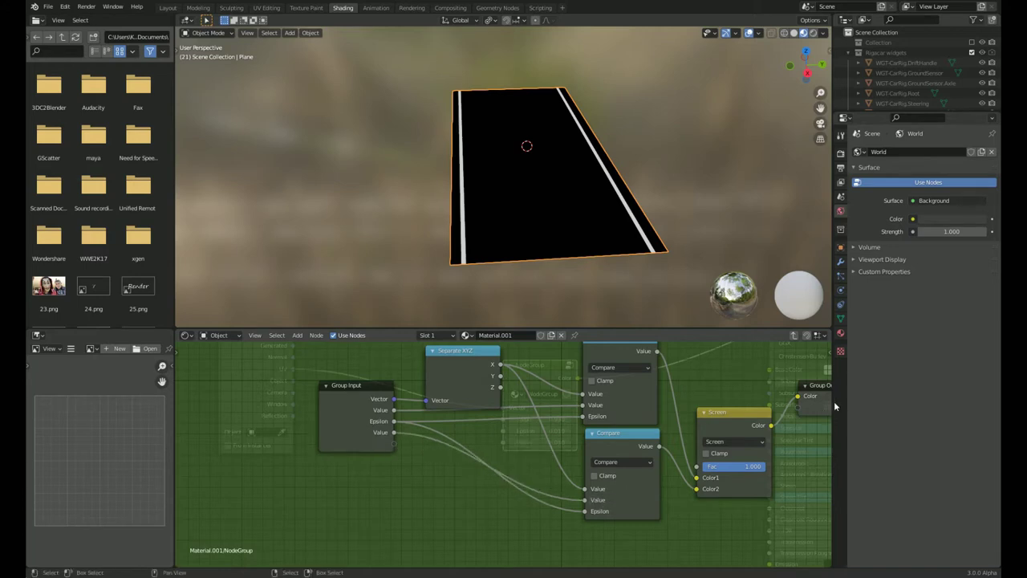
{"action": "left_click_drag", "start_coordinate": [831, 406], "coordinate": [821, 411]}
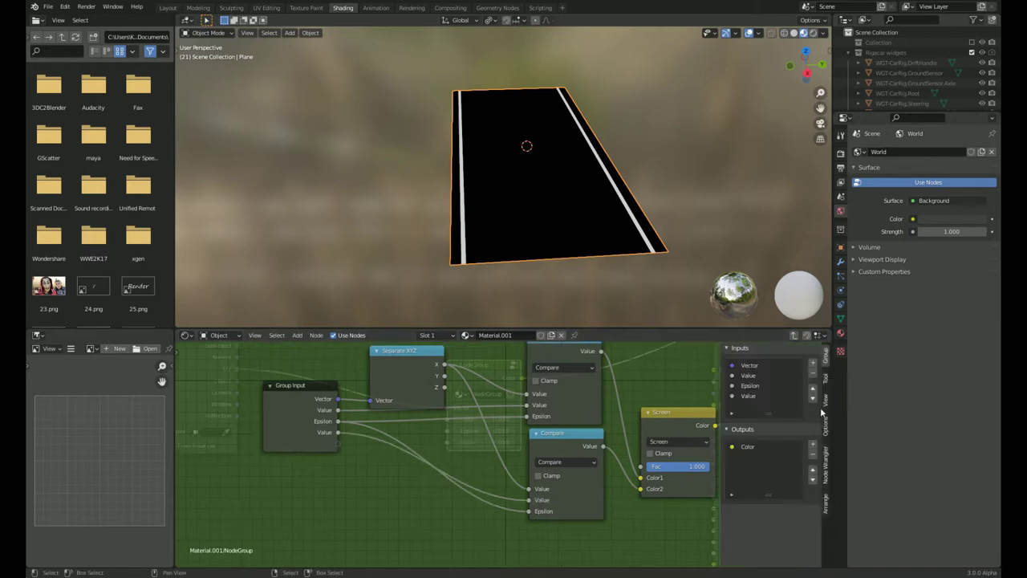
Move Epsilon below the second Value input, tidy the Epsilon reroute, and exit the group.
{"action": "left_click", "coordinate": [750, 386]}
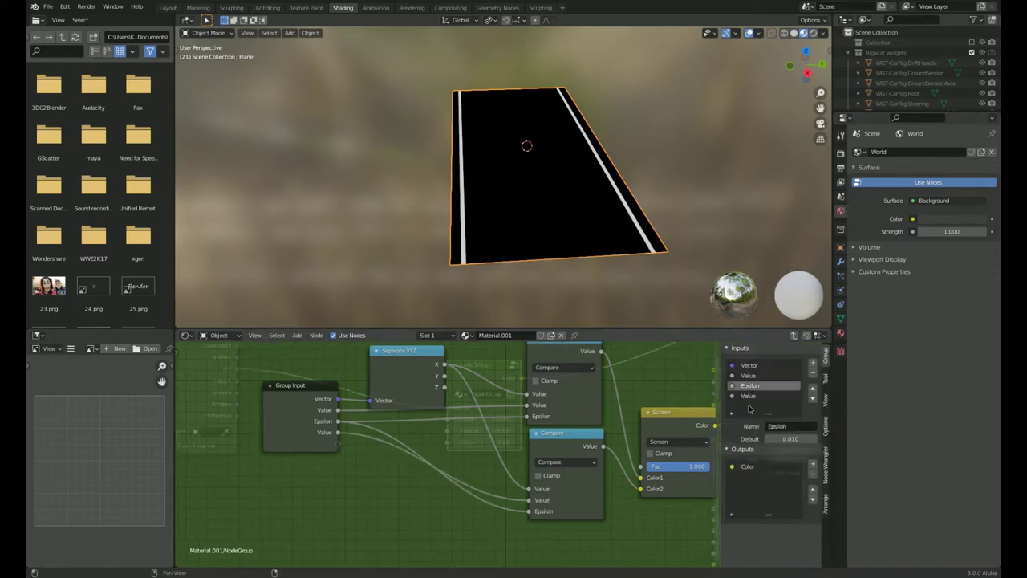
{"action": "left_click", "coordinate": [812, 398]}
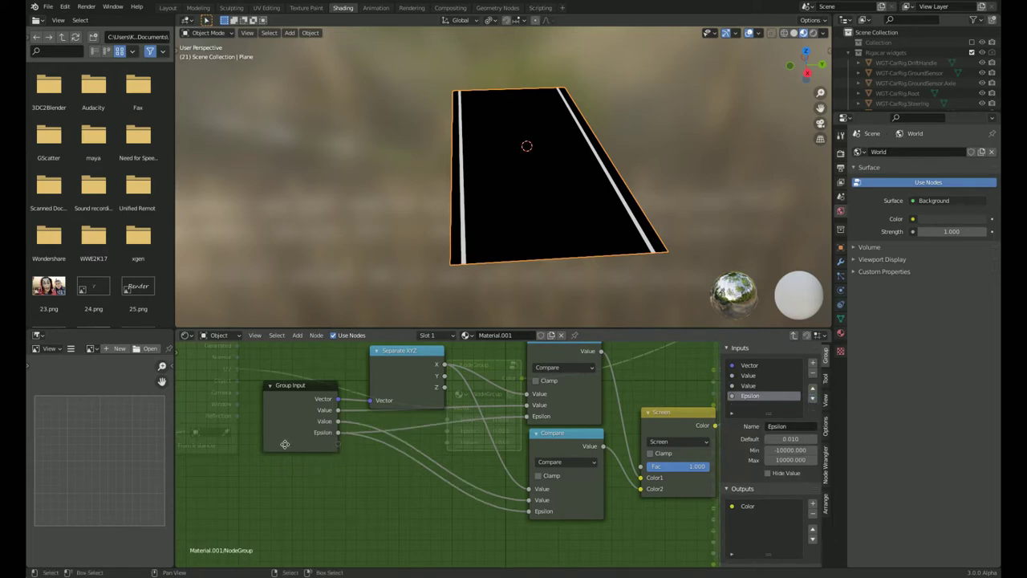
{"action": "left_click_drag", "start_coordinate": [285, 443], "coordinate": [286, 467]}
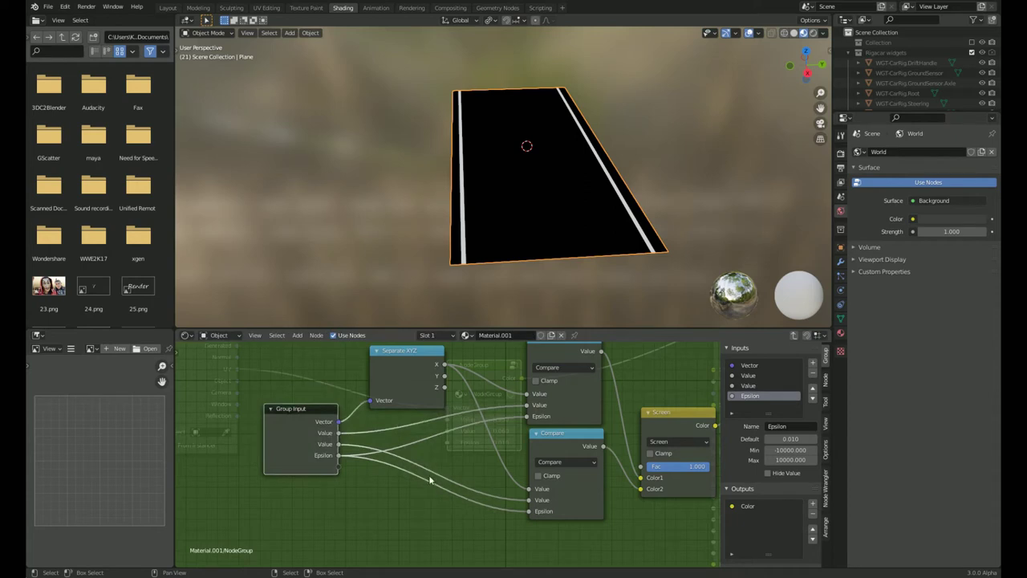
{"action": "right_click_drag", "start_coordinate": [355, 448], "coordinate": [374, 479], "text": "shift"}
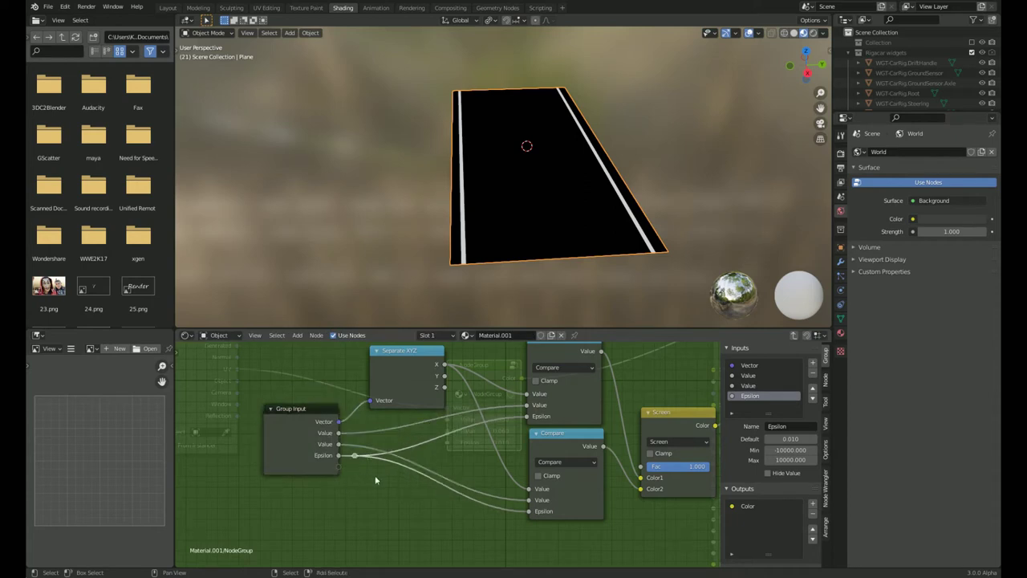
{"action": "key", "text": "g"}
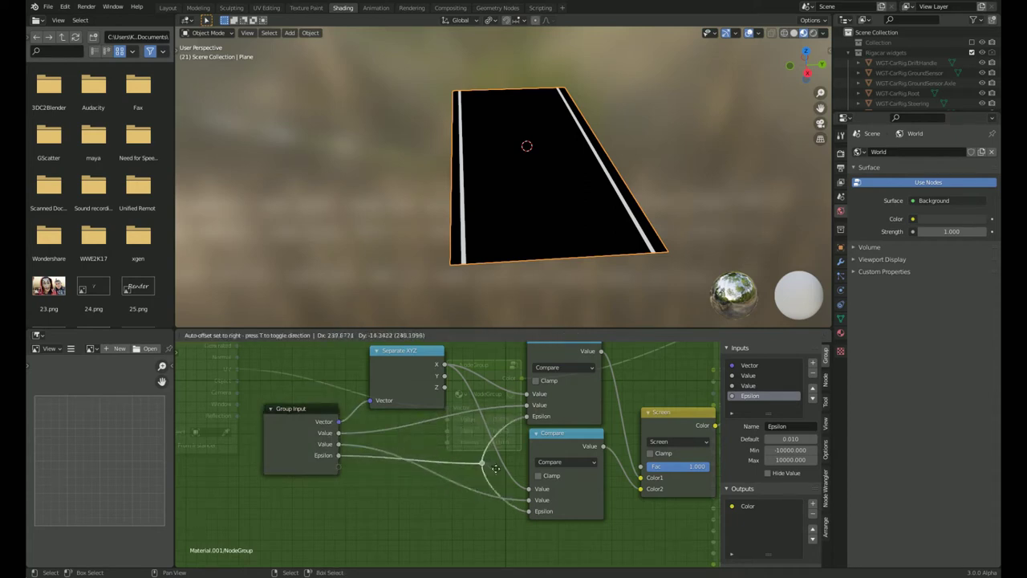
{"action": "left_click", "coordinate": [497, 474]}
{"action": "key", "text": "Tab"}
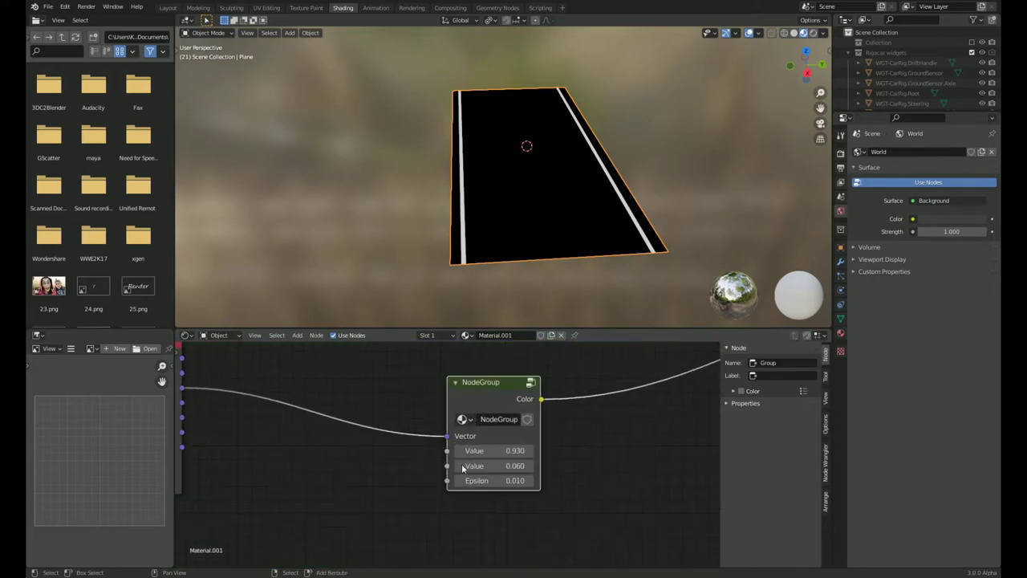
Test the NodeGroup's Epsilon and second Value fields to see how the stripes change.
{"action": "scroll", "coordinate": [405, 467], "scroll_direction": "up", "scroll_amount": 2}
{"action": "left_click_drag", "start_coordinate": [600, 475], "coordinate": [602, 475]}
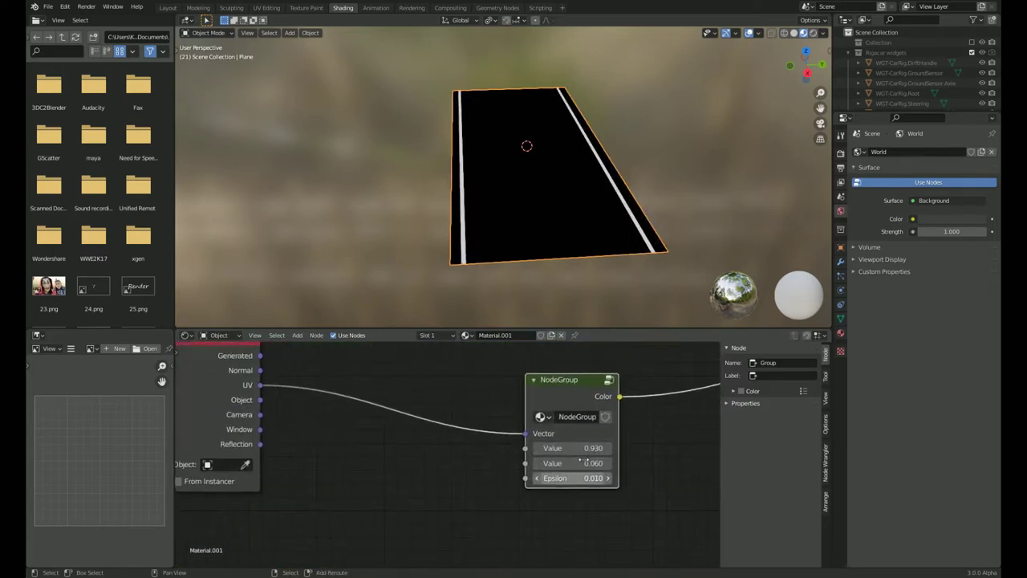
{"action": "middle_click_drag", "start_coordinate": [605, 471], "coordinate": [565, 473]}
{"action": "left_click_drag", "start_coordinate": [561, 462], "coordinate": [598, 463]}
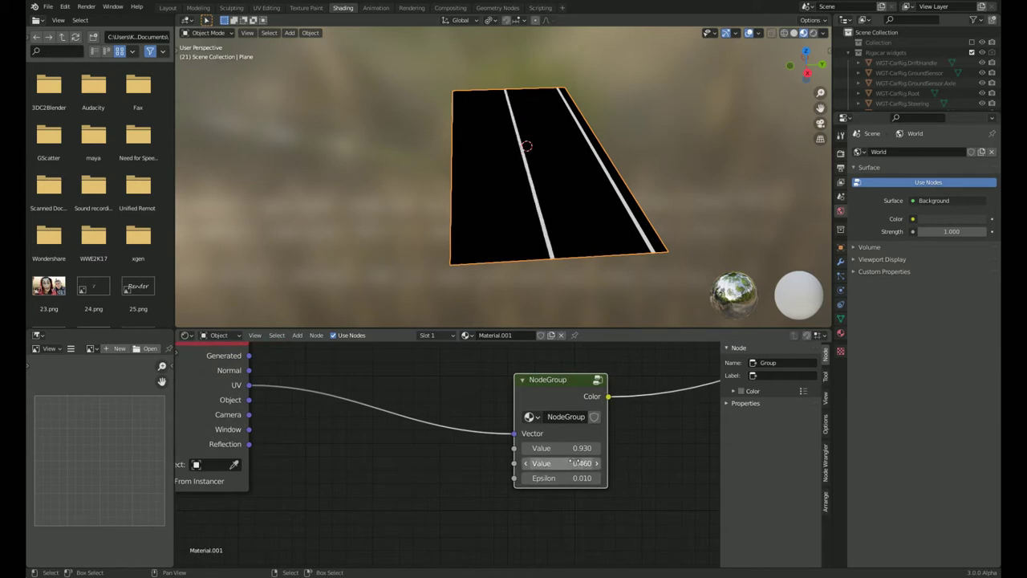
Inspect the node group's internals, return to the material, and make room beside the NodeGroup.
{"action": "key", "text": "Tab"}
{"action": "middle_click_drag", "start_coordinate": [304, 429], "coordinate": [389, 428]}
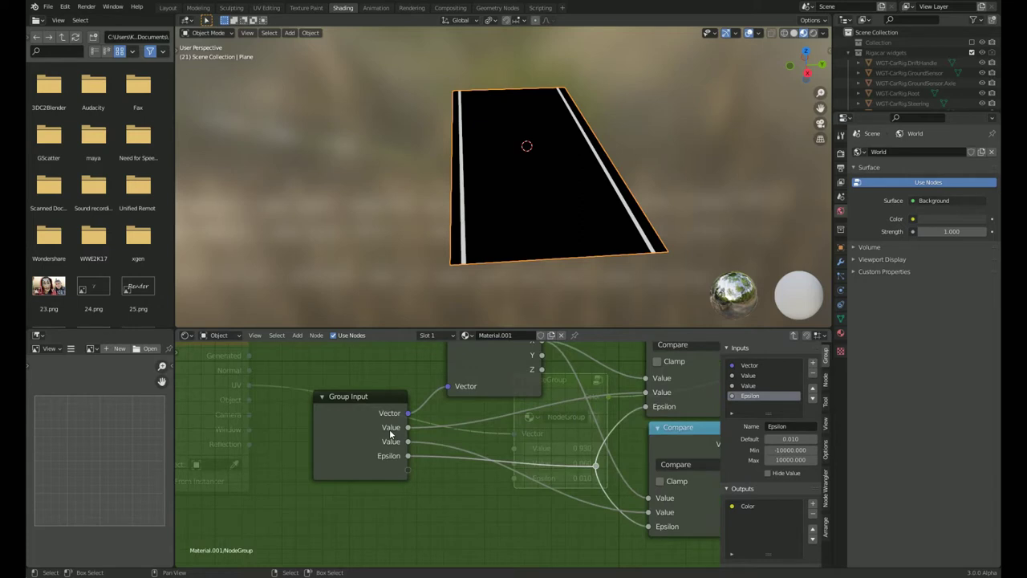
{"action": "key", "text": "Tab"}
{"action": "middle_click_drag", "start_coordinate": [378, 442], "coordinate": [451, 419]}
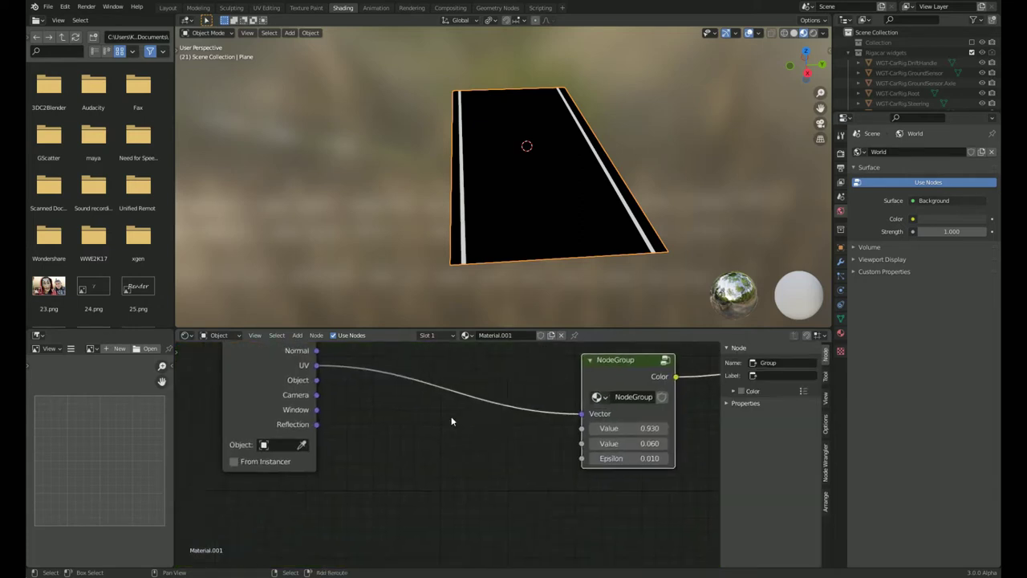
{"action": "key", "text": "shift+a"}
Add a Value node, link it to both NodeGroup Value inputs, and move it lower left.
{"action": "type", "text": "va"}
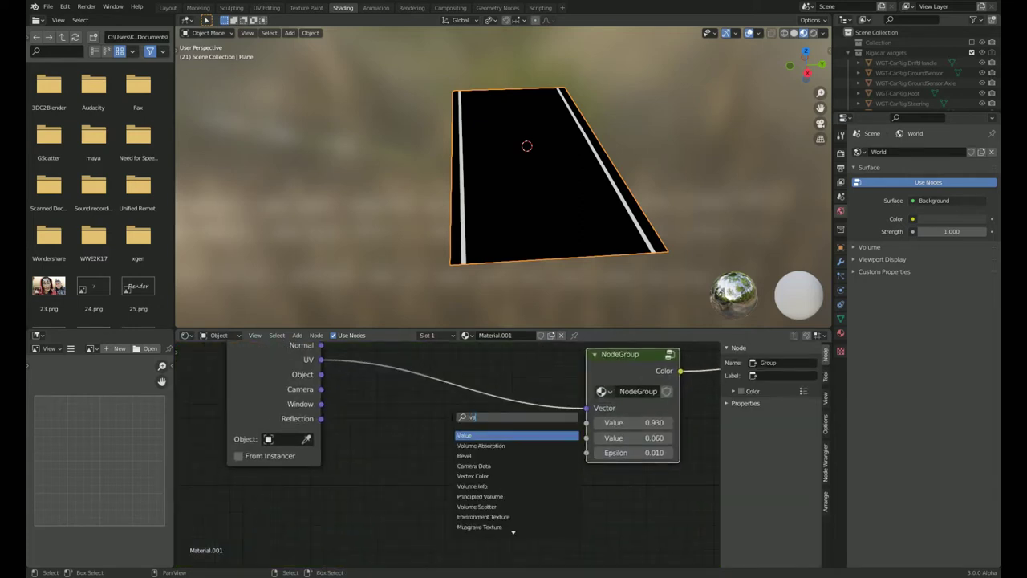
{"action": "type", "text": "l"}
{"action": "key", "text": "Return"}
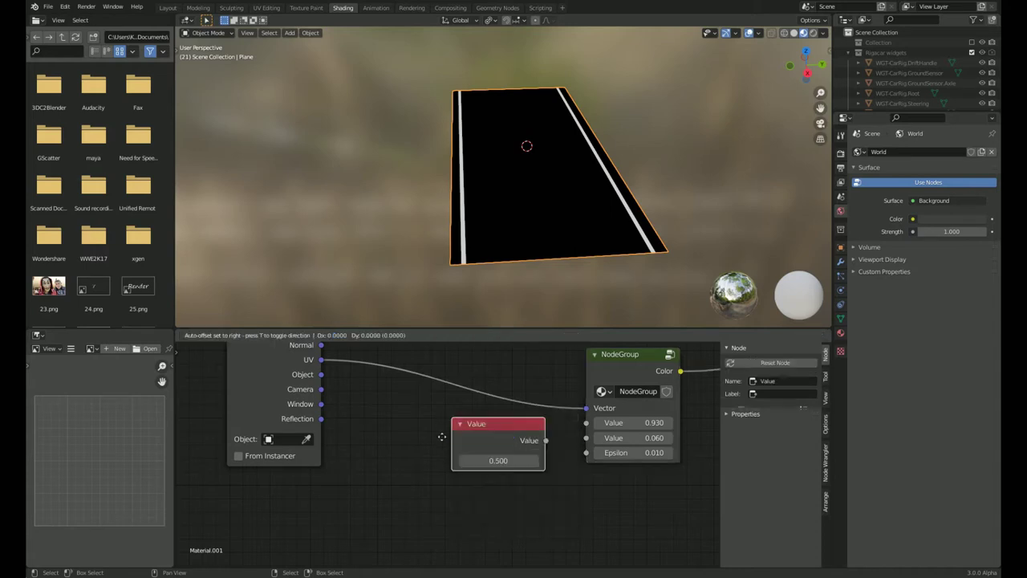
{"action": "left_click_drag", "start_coordinate": [511, 463], "coordinate": [586, 419]}
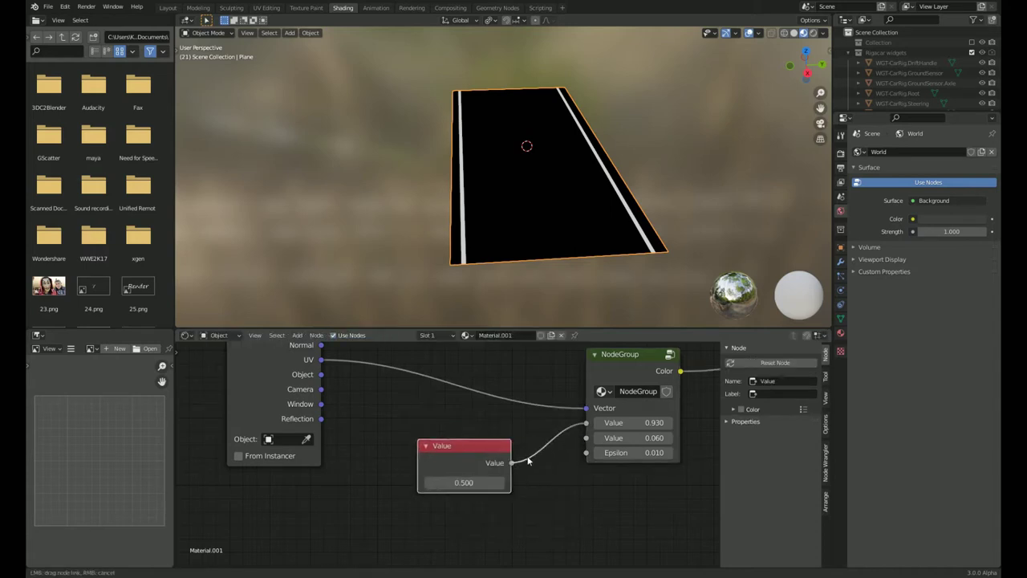
{"action": "mouse_move", "coordinate": [528, 460]}
{"action": "left_mouse_down"}
{"action": "mouse_move", "coordinate": [585, 423]}
{"action": "mouse_move", "coordinate": [586, 437]}
{"action": "left_mouse_up"}
{"action": "mouse_move", "coordinate": [430, 441]}
{"action": "left_mouse_down"}
{"action": "mouse_move", "coordinate": [386, 439]}
{"action": "mouse_move", "coordinate": [339, 461]}
{"action": "left_mouse_up"}
{"action": "key", "text": "shift+a"}
{"action": "left_click", "coordinate": [415, 410]}
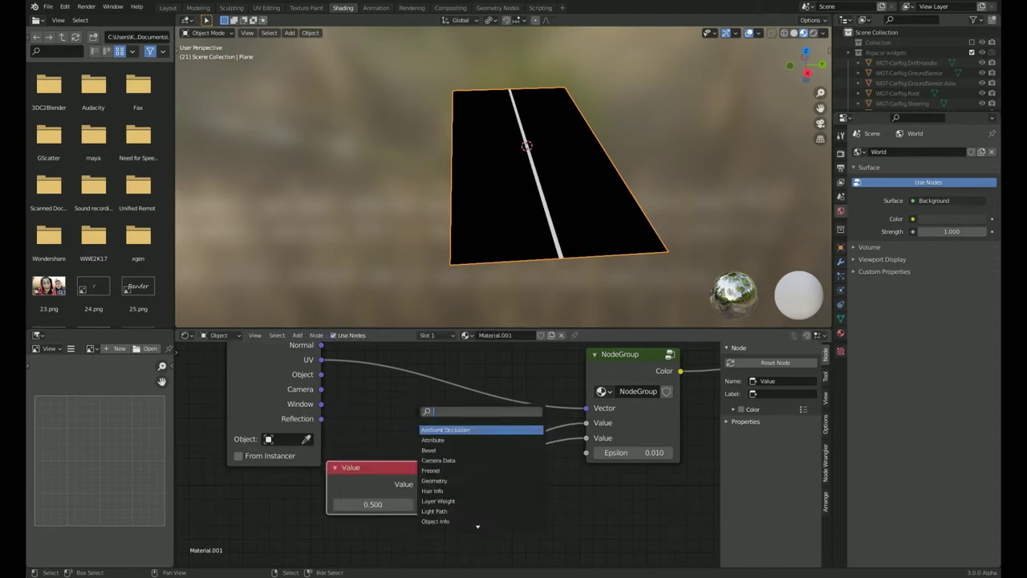
Insert an Add math node on each Value link and set the lower Add to -5.
{"action": "type", "text": "madd"}
{"action": "key", "text": "Return"}
{"action": "left_click", "coordinate": [497, 465]}
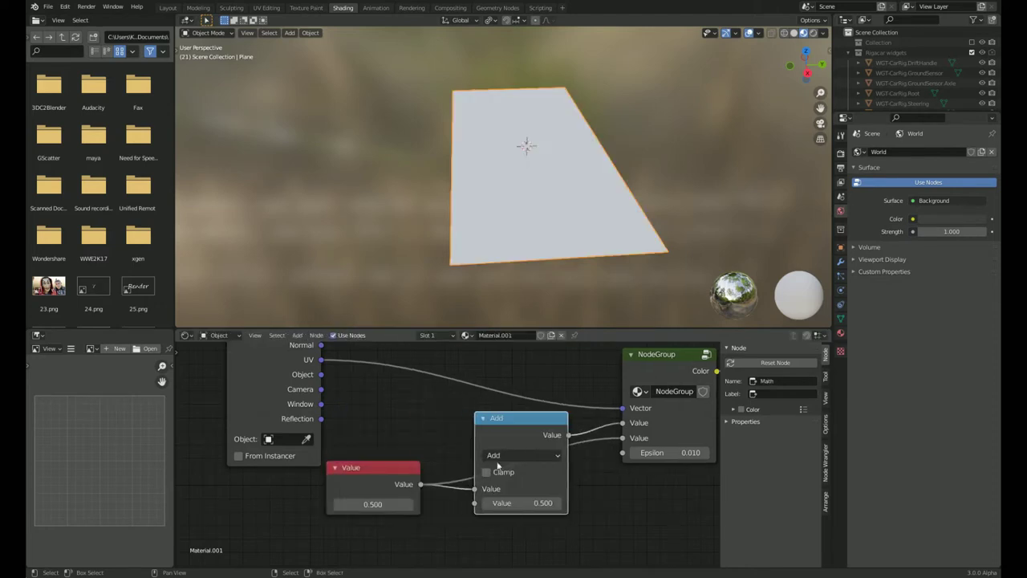
{"action": "key", "text": "shift+d"}
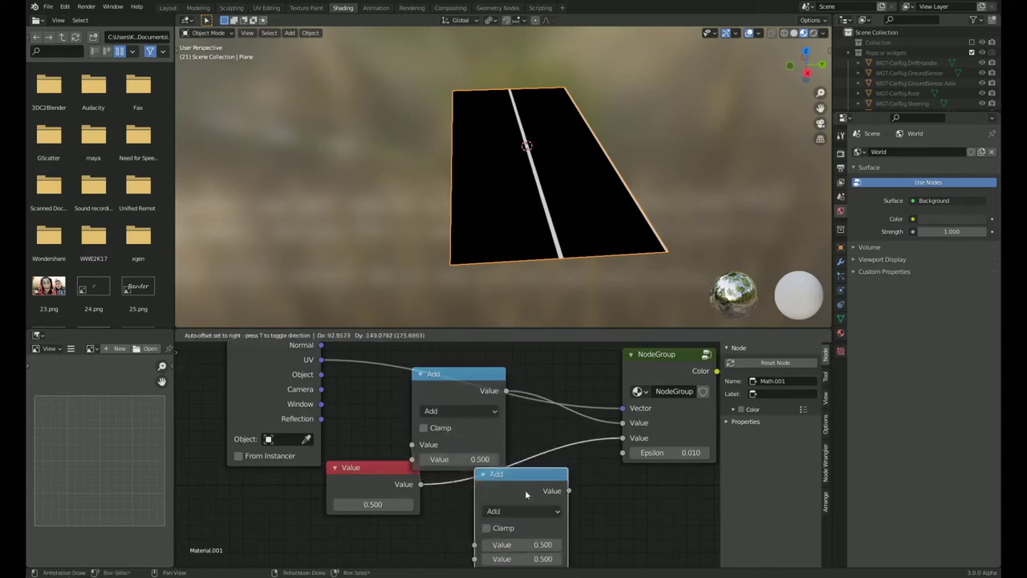
{"action": "left_click", "coordinate": [525, 489]}
{"action": "middle_click_drag", "start_coordinate": [526, 491], "coordinate": [510, 440]}
{"action": "double_click", "coordinate": [511, 495]}
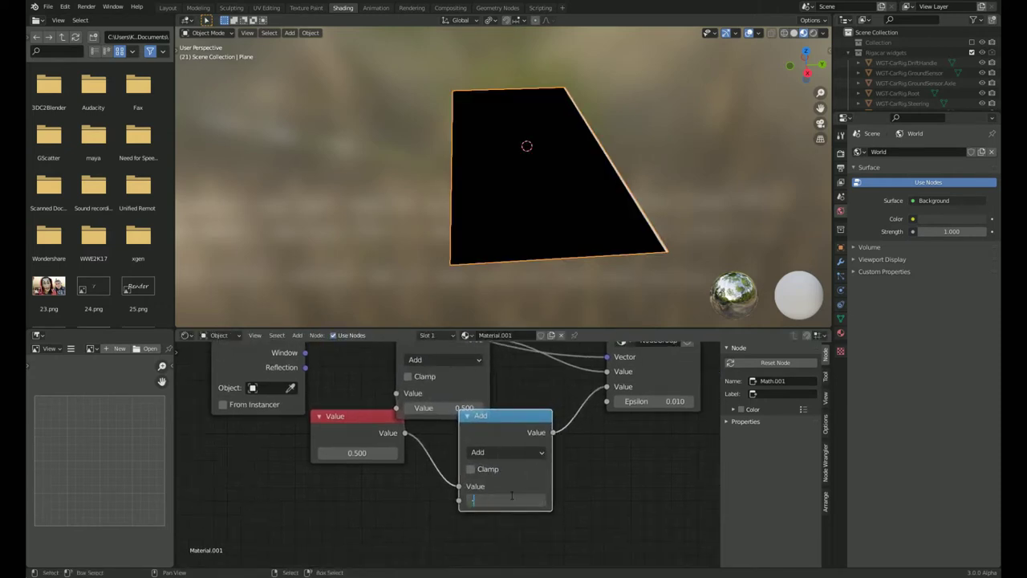
{"action": "type", "text": "-5"}
{"action": "key", "text": "Return"}
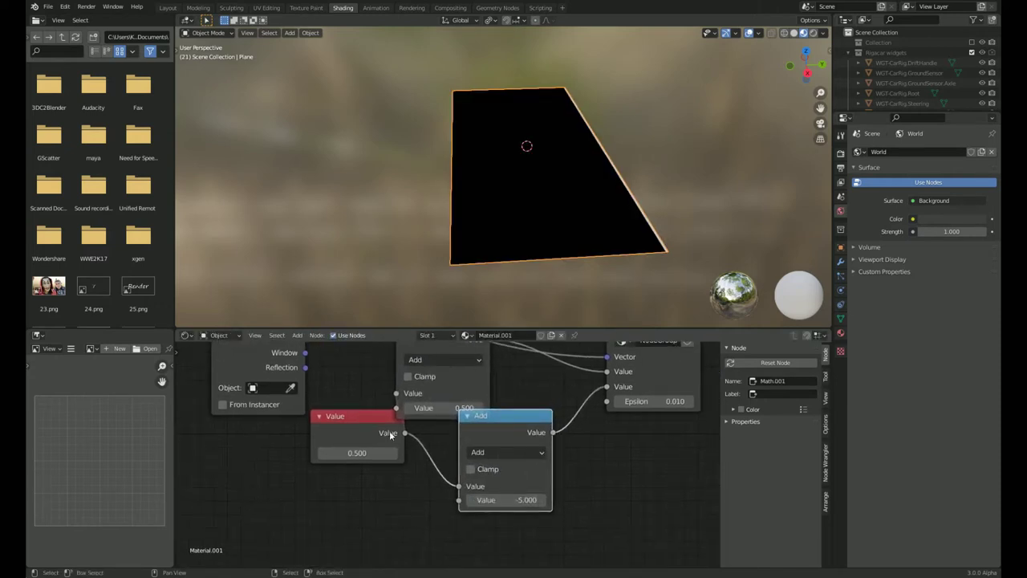
Rearrange the nodes, slide the Value node's number, and set the lower Add to -0.5.
{"action": "middle_click_drag", "start_coordinate": [455, 423], "coordinate": [459, 449]}
{"action": "left_click_drag", "start_coordinate": [339, 442], "coordinate": [285, 474]}
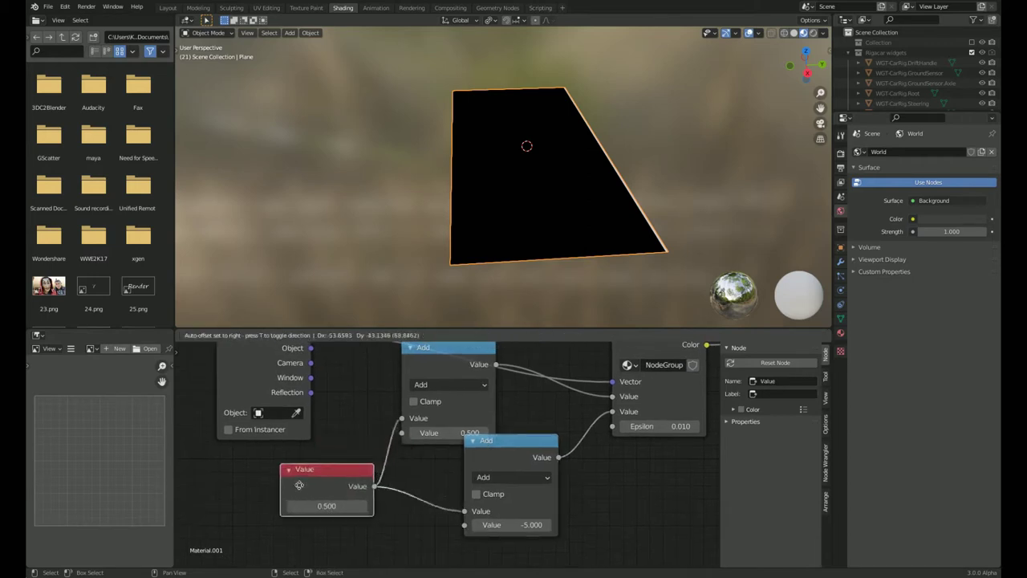
{"action": "middle_click_drag", "start_coordinate": [437, 408], "coordinate": [497, 384]}
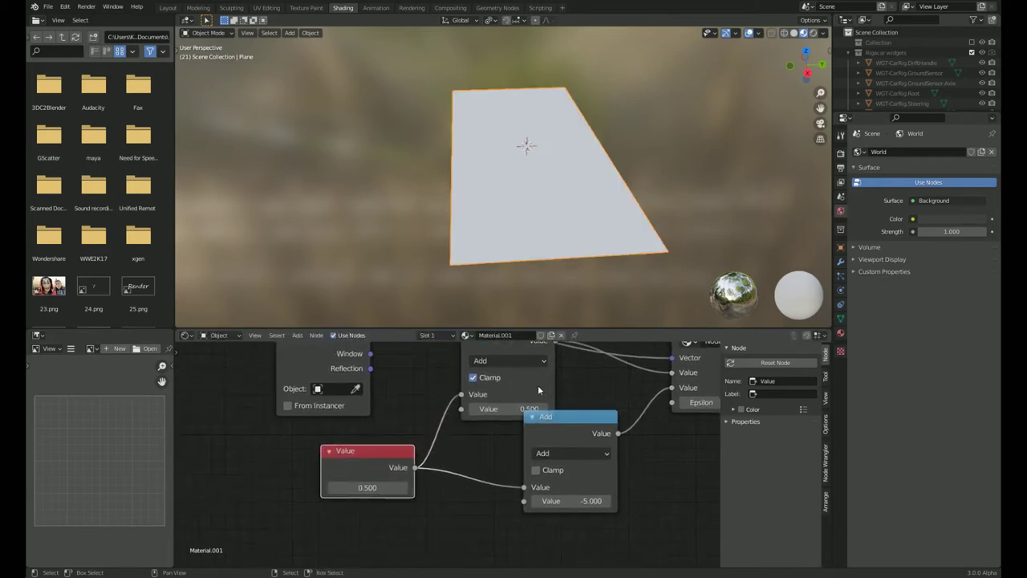
{"action": "left_click_drag", "start_coordinate": [367, 487], "coordinate": [473, 455]}
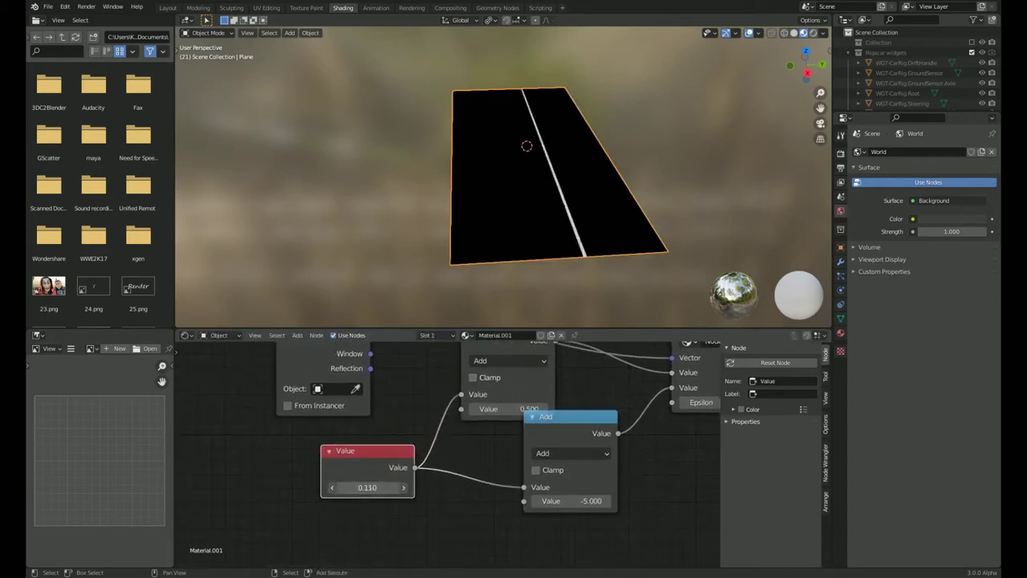
{"action": "middle_click_drag", "start_coordinate": [483, 456], "coordinate": [474, 475]}
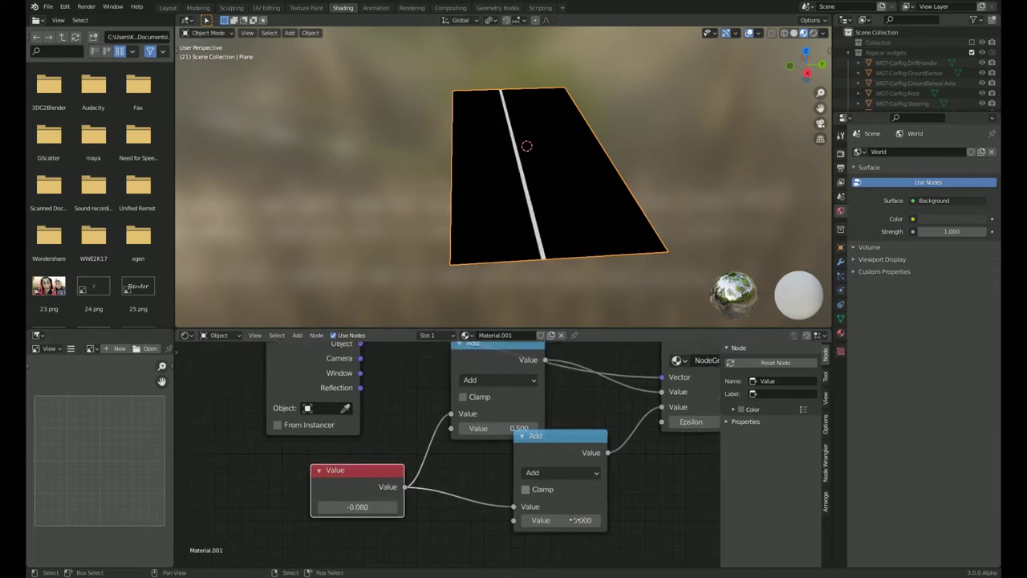
{"action": "left_click", "coordinate": [575, 520]}
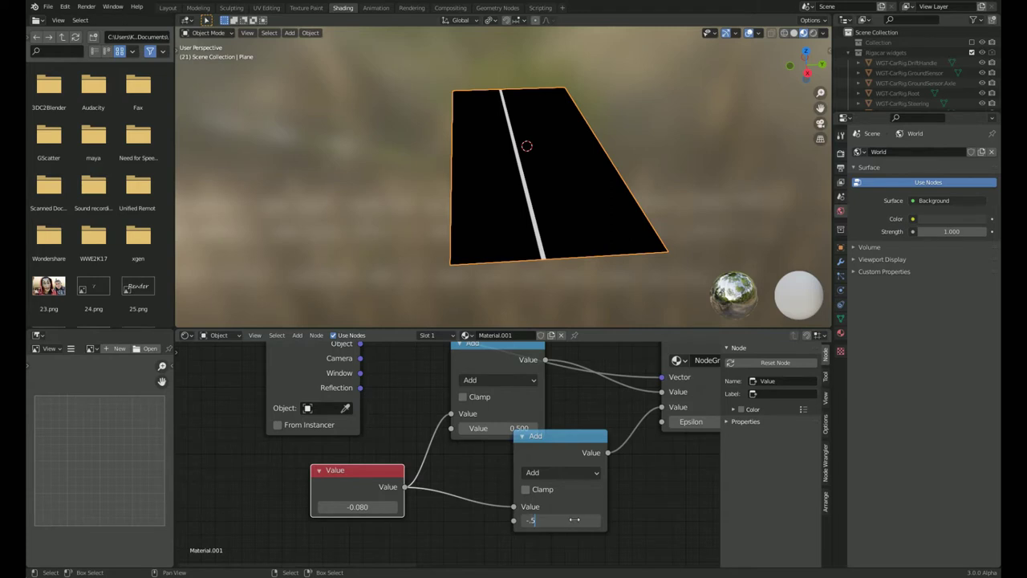
{"action": "key", "text": "Return"}
Nudge the Value node and adjust the lower Add value, trying -0.77, to reposition the stripe.
{"action": "mouse_move", "coordinate": [358, 506]}
{"action": "left_mouse_down"}
{"action": "mouse_move", "coordinate": [369, 506]}
{"action": "mouse_move", "coordinate": [321, 506]}
{"action": "left_mouse_up"}
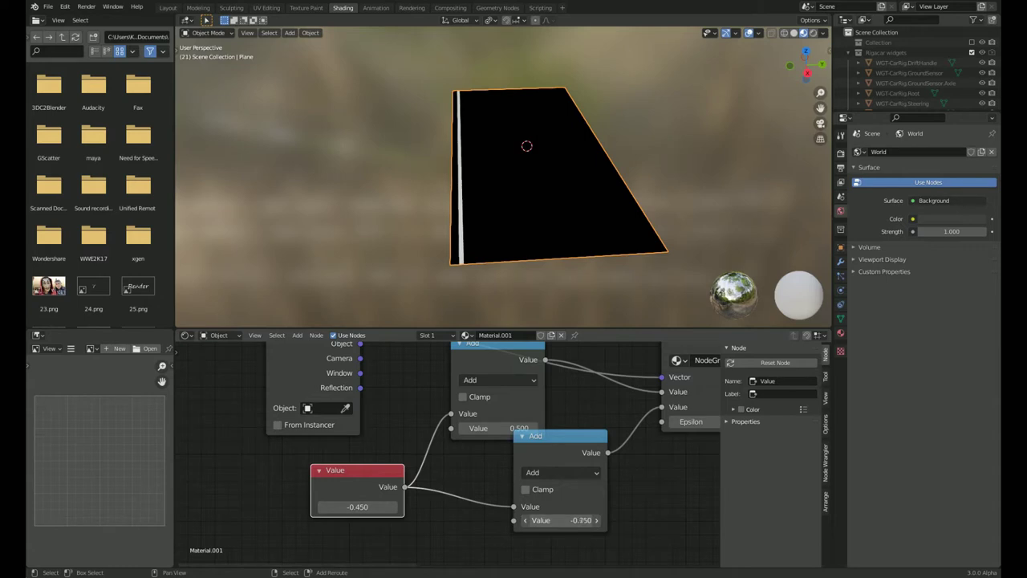
{"action": "left_click", "coordinate": [565, 515]}
{"action": "type", "text": "-0.77"}
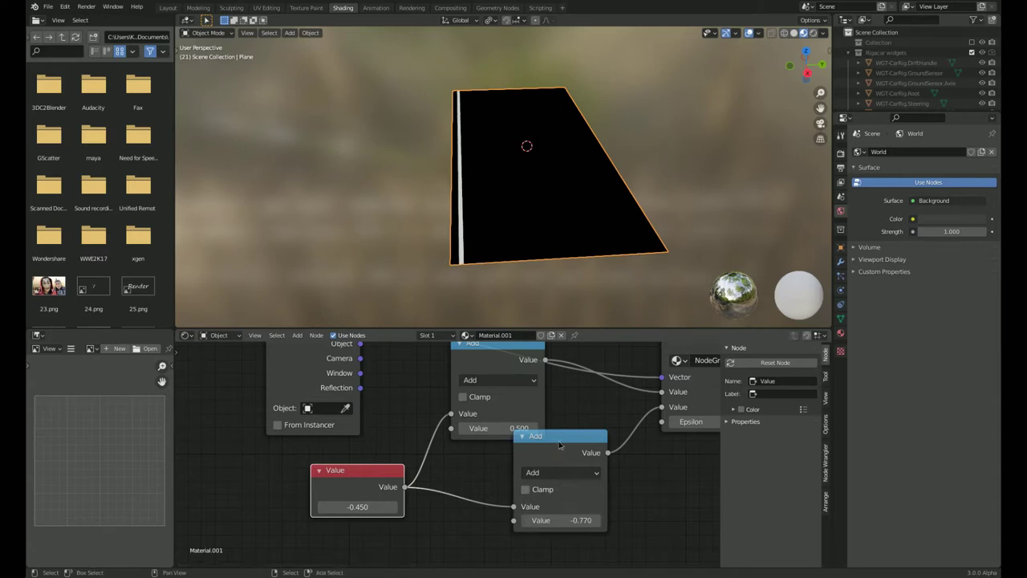
{"action": "left_click", "coordinate": [559, 446]}
{"action": "left_click_drag", "start_coordinate": [562, 519], "coordinate": [586, 520]}
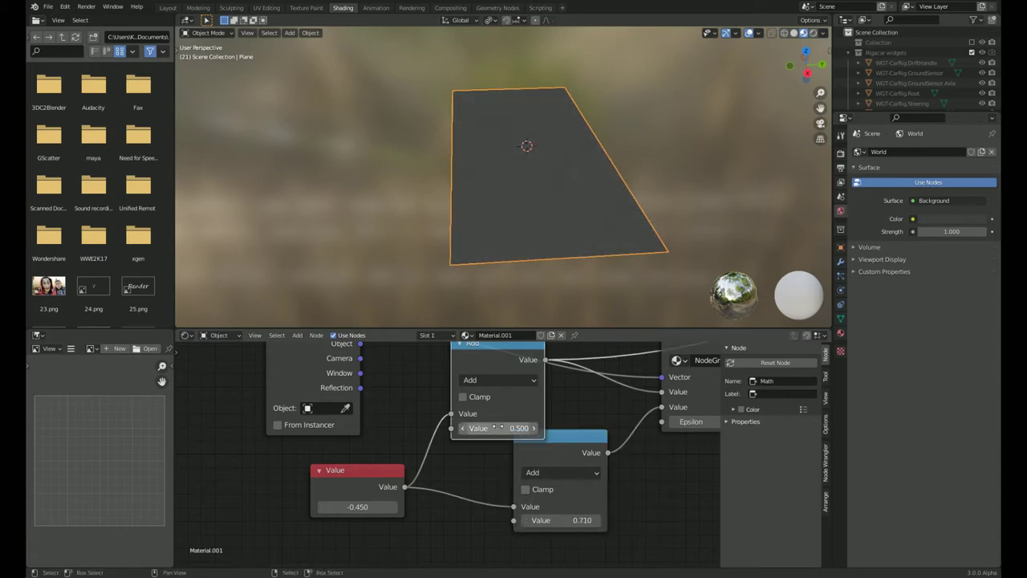
Set the lower Add node's offset to 1.390 and check the stripes from above.
{"action": "middle_click_drag", "start_coordinate": [644, 394], "coordinate": [543, 450]}
{"action": "left_click", "coordinate": [596, 409]}
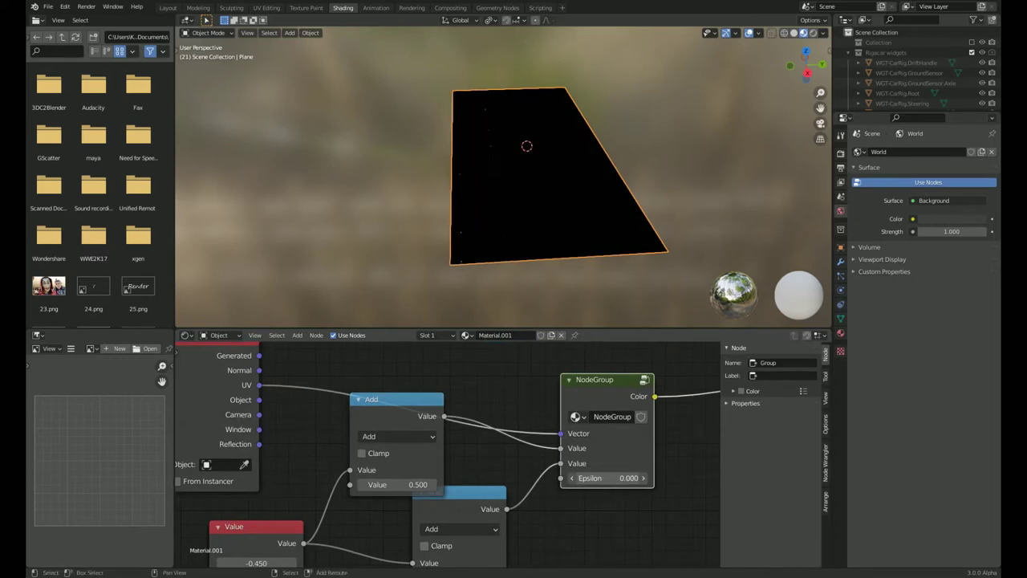
{"action": "middle_click_drag", "start_coordinate": [498, 447], "coordinate": [542, 380]}
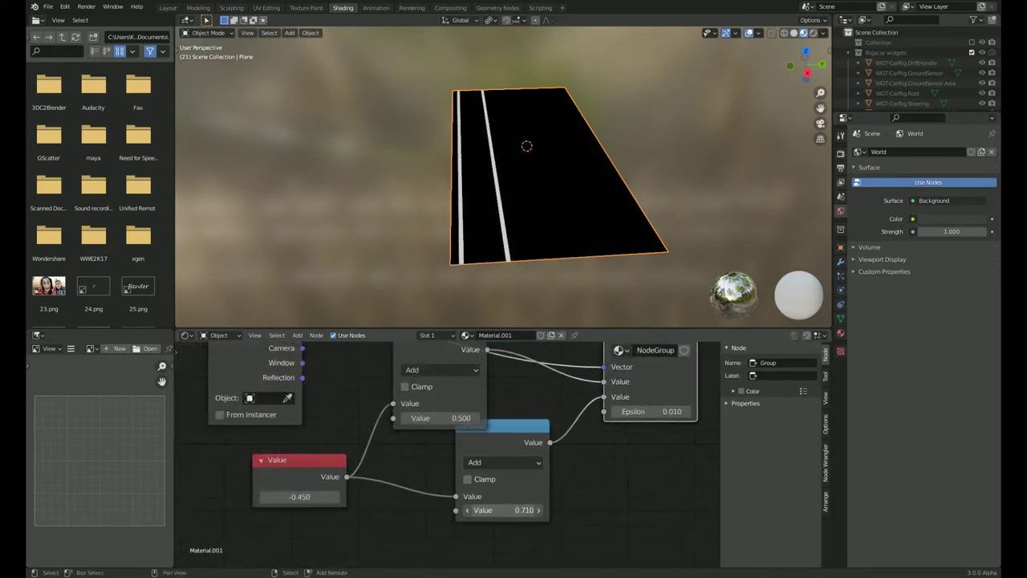
{"action": "left_click_drag", "start_coordinate": [502, 509], "coordinate": [562, 509]}
{"action": "middle_click_drag", "start_coordinate": [430, 321], "coordinate": [421, 33]}
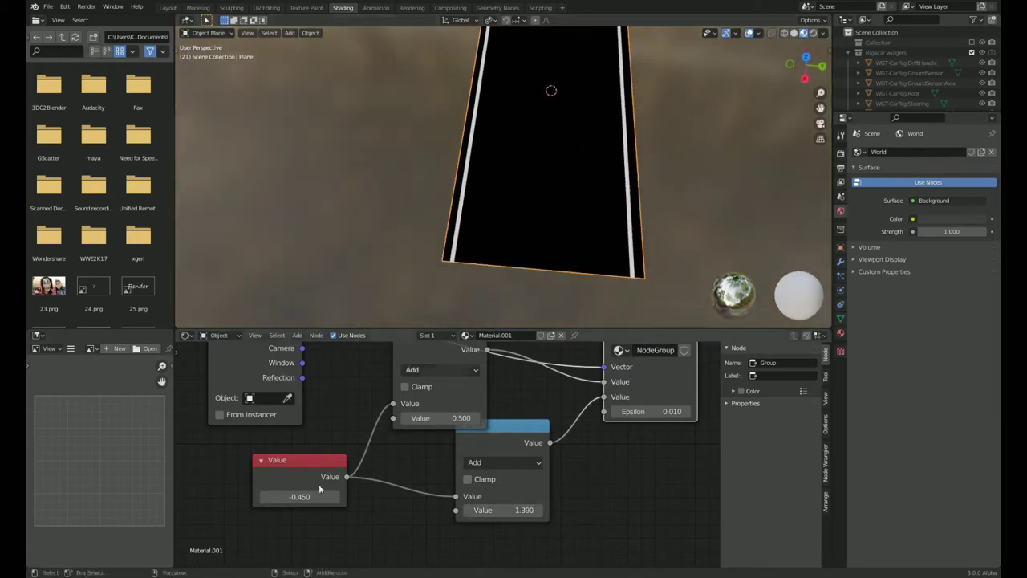
{"action": "mouse_move", "coordinate": [299, 496]}
{"action": "left_mouse_down"}
{"action": "mouse_move", "coordinate": [284, 497]}
{"action": "mouse_move", "coordinate": [313, 497]}
{"action": "left_mouse_up"}
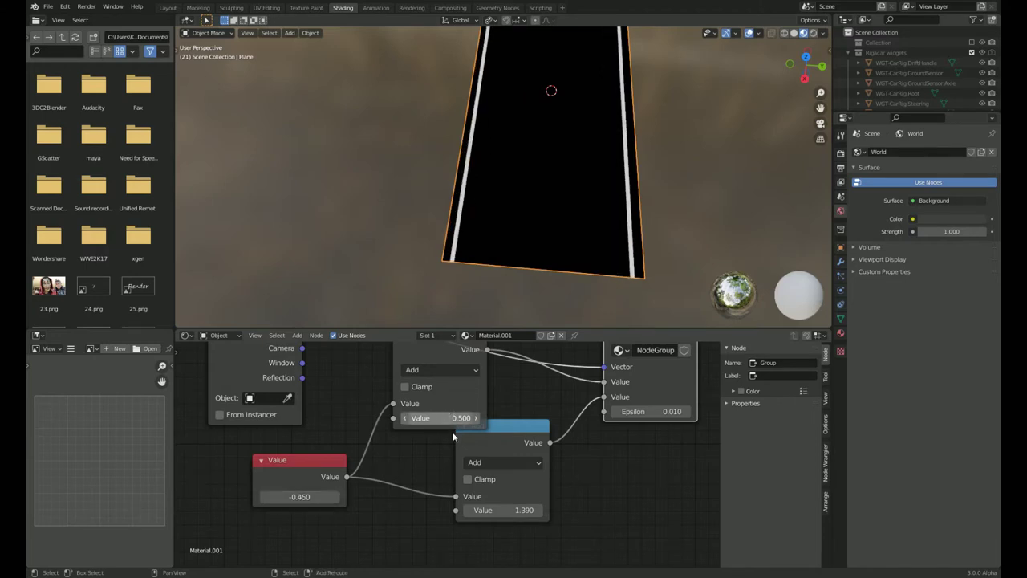
Try Multiply on the upper math node, switch it back to Add, and zoom out.
{"action": "middle_click_drag", "start_coordinate": [441, 370], "coordinate": [443, 388]}
{"action": "left_click", "coordinate": [444, 388]}
{"action": "left_click", "coordinate": [422, 246]}
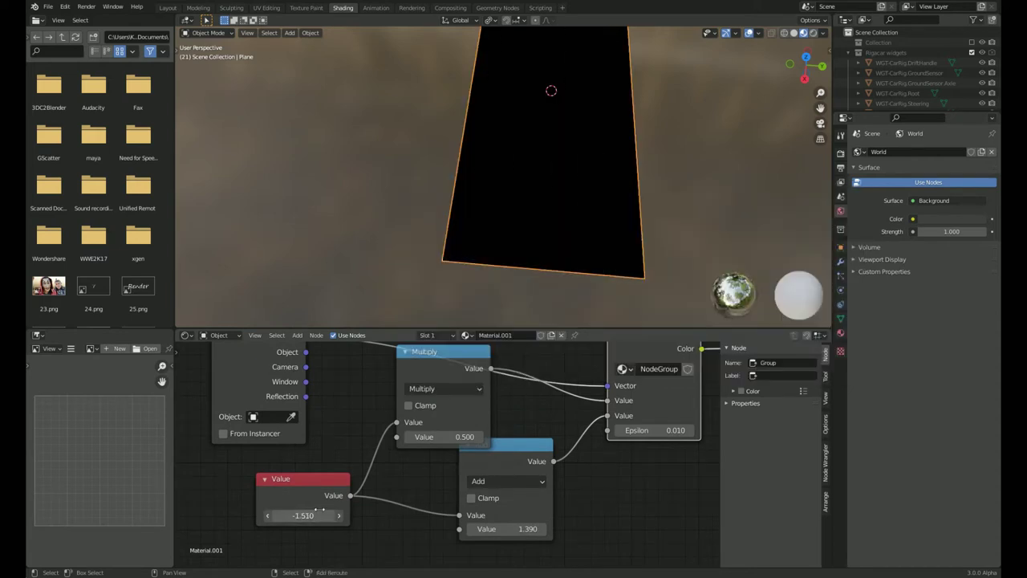
{"action": "left_click_drag", "start_coordinate": [303, 515], "coordinate": [303, 515]}
{"action": "type", "text": "-0.450"}
{"action": "left_click", "coordinate": [444, 392]}
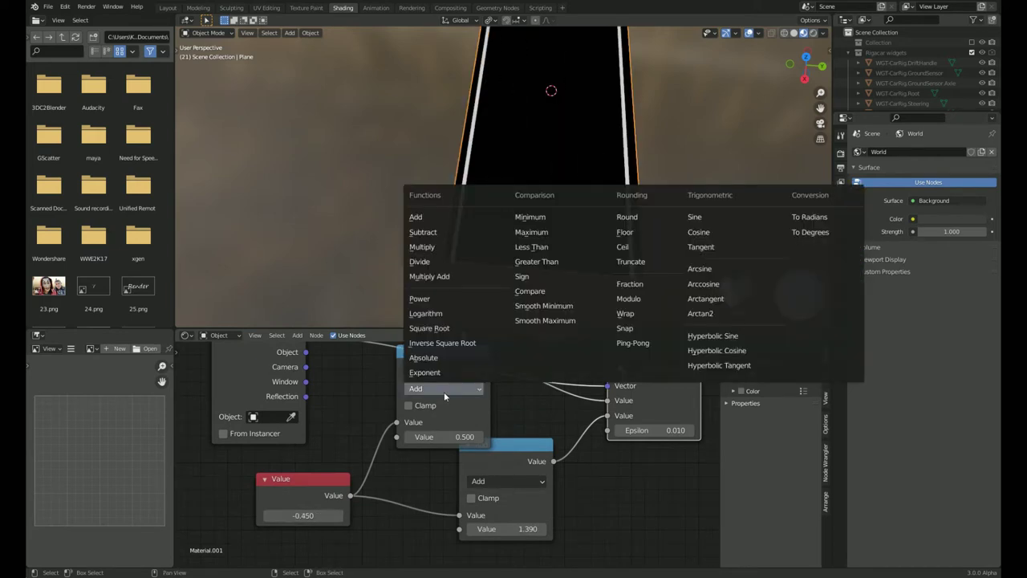
{"action": "left_click", "coordinate": [419, 213]}
{"action": "scroll", "coordinate": [390, 526], "scroll_direction": "down", "scroll_amount": 1}
{"action": "scroll", "coordinate": [442, 478], "scroll_direction": "down", "scroll_amount": 1}
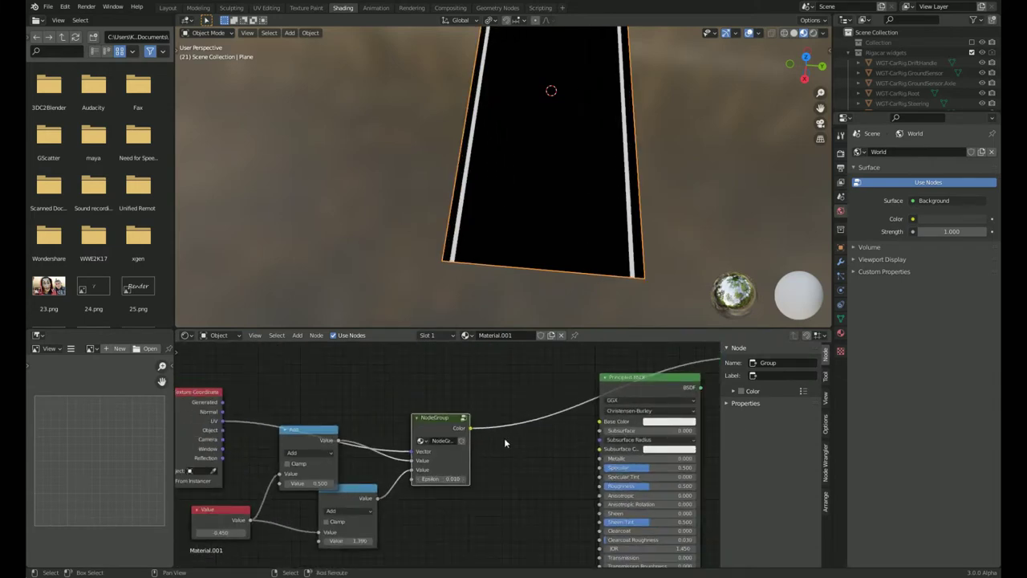
Preview the Principled BSDF so the plane shows dark asphalt with white edge lines.
{"action": "scroll", "coordinate": [504, 442], "scroll_direction": "down", "scroll_amount": 2, "text": "ctrl"}
{"action": "left_click", "coordinate": [571, 389], "text": "ctrl+shift"}
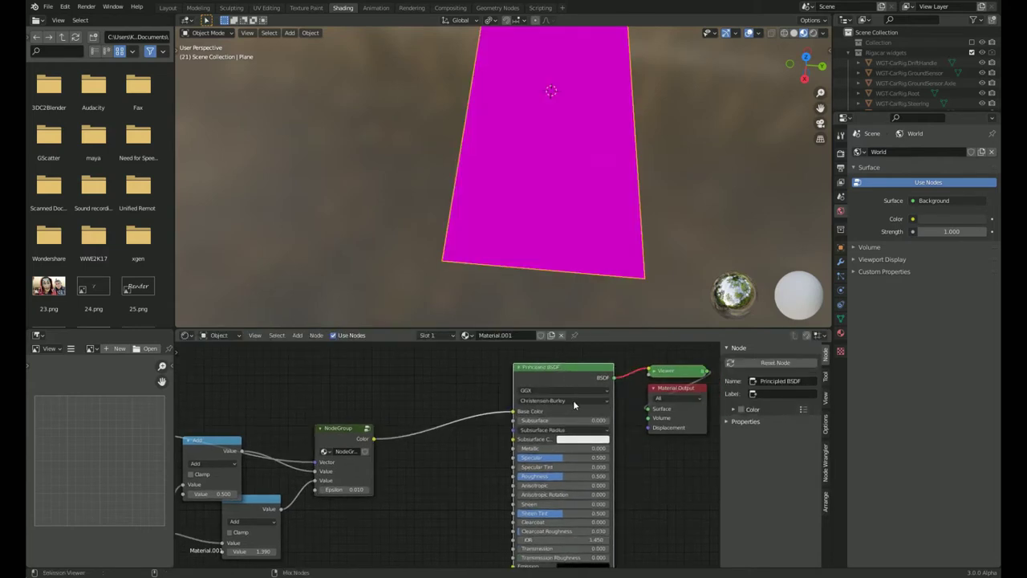
{"action": "scroll", "coordinate": [454, 451], "scroll_direction": "down", "scroll_amount": 1}
{"action": "scroll", "coordinate": [454, 451], "scroll_direction": "up", "scroll_amount": 2, "text": "ctrl"}
Select both the lower and upper Add math nodes in the Shader Editor.
{"action": "key", "text": "c"}
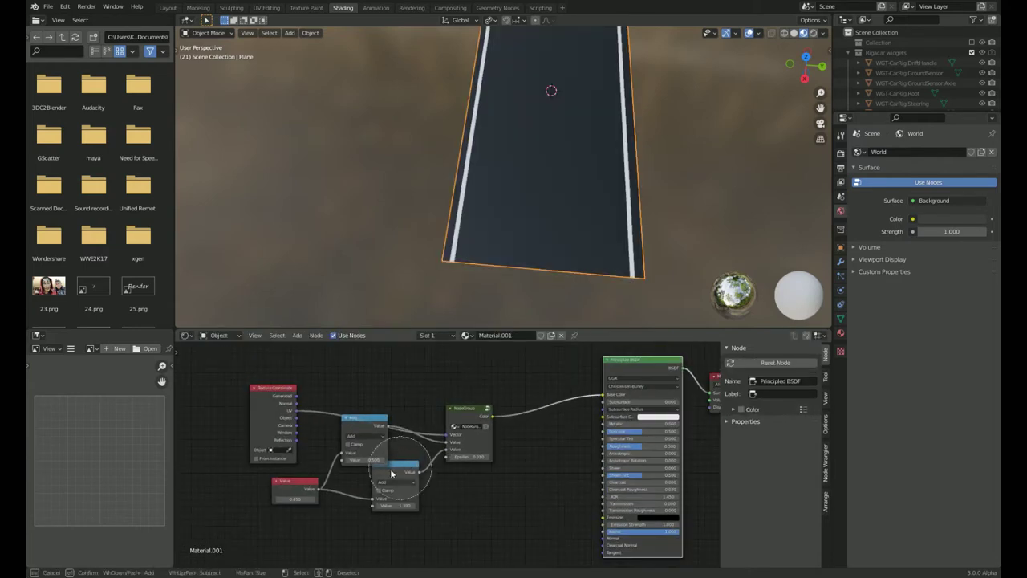
{"action": "scroll", "coordinate": [391, 474], "scroll_direction": "down", "scroll_amount": 3}
{"action": "scroll", "coordinate": [384, 477], "scroll_direction": "up", "scroll_amount": 2}
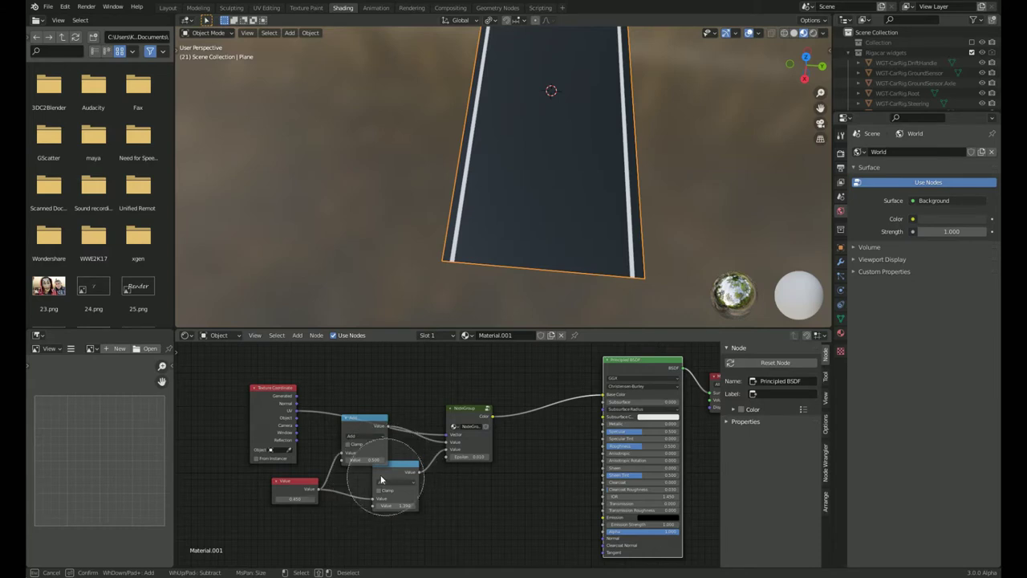
{"action": "right_click", "coordinate": [381, 479]}
{"action": "left_click", "coordinate": [384, 473]}
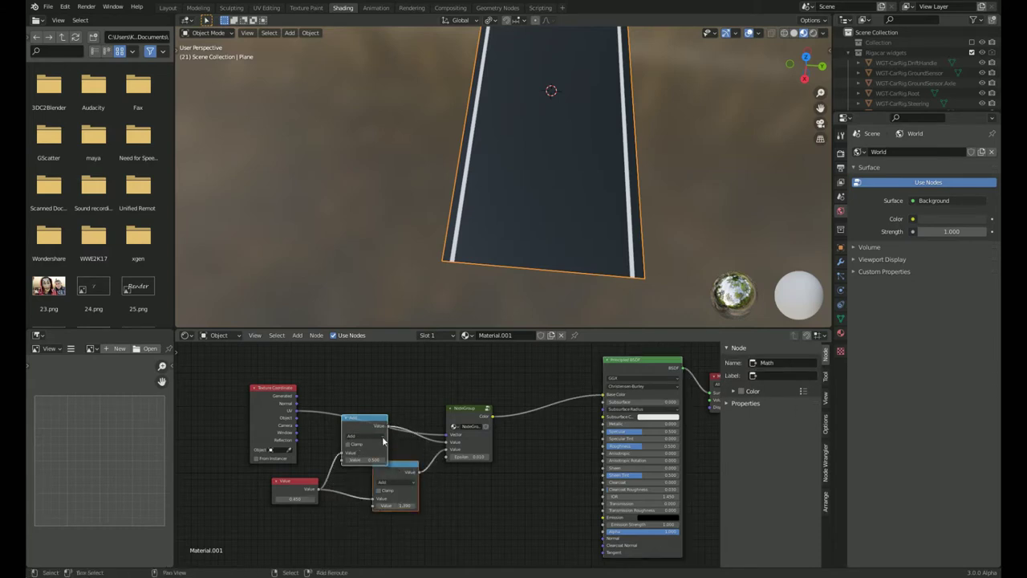
{"action": "scroll", "coordinate": [432, 438], "scroll_direction": "up", "scroll_amount": 1}
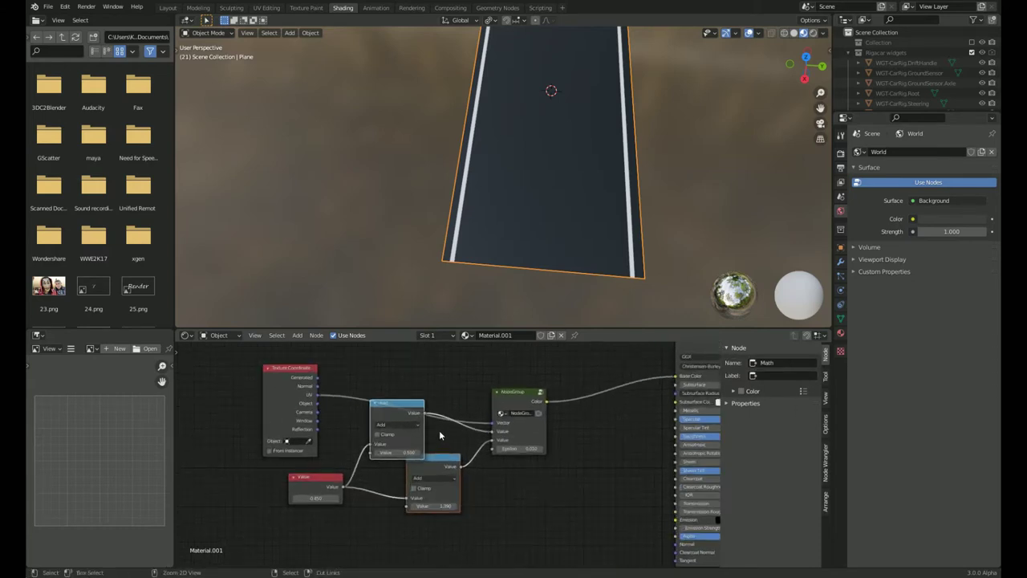
Move the two Add math nodes (0.500 and 1.390) into the NodeGroup.
{"action": "key", "text": "ctrl+x"}
{"action": "left_click", "coordinate": [517, 401]}
{"action": "key", "text": "Tab"}
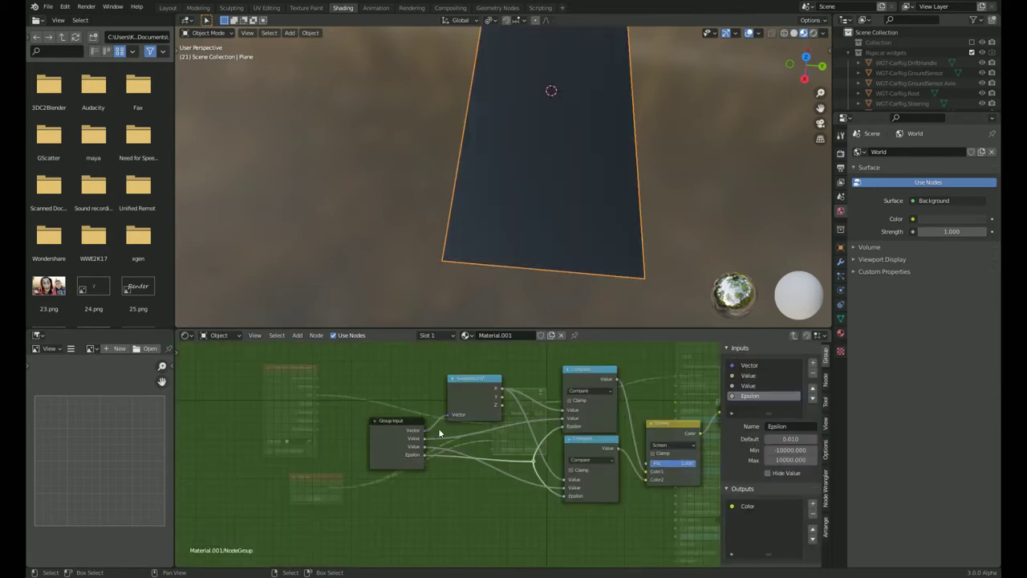
{"action": "key", "text": "ctrl+v"}
{"action": "key", "text": "Tab"}
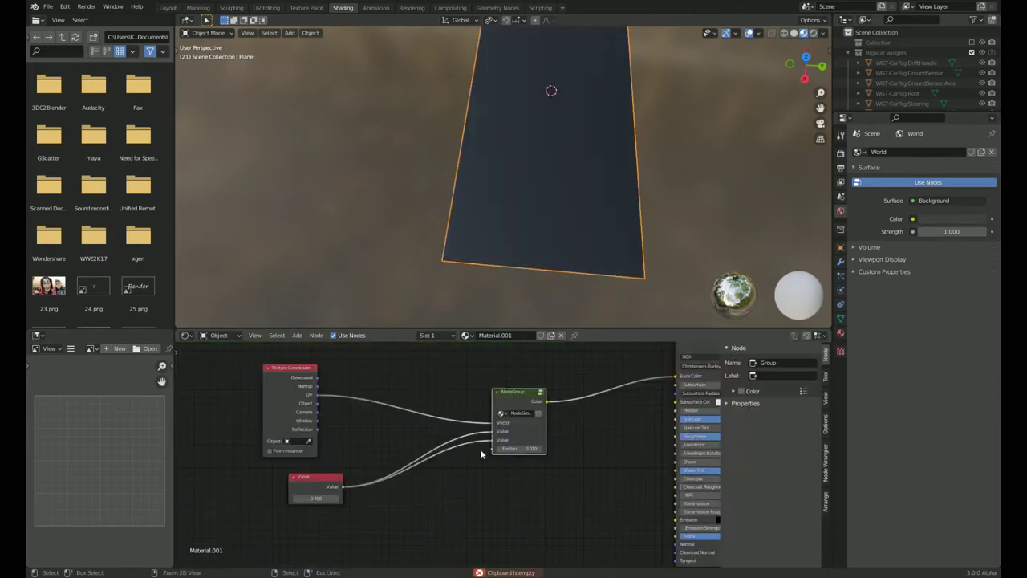
{"action": "key", "text": "ctrl+z"}
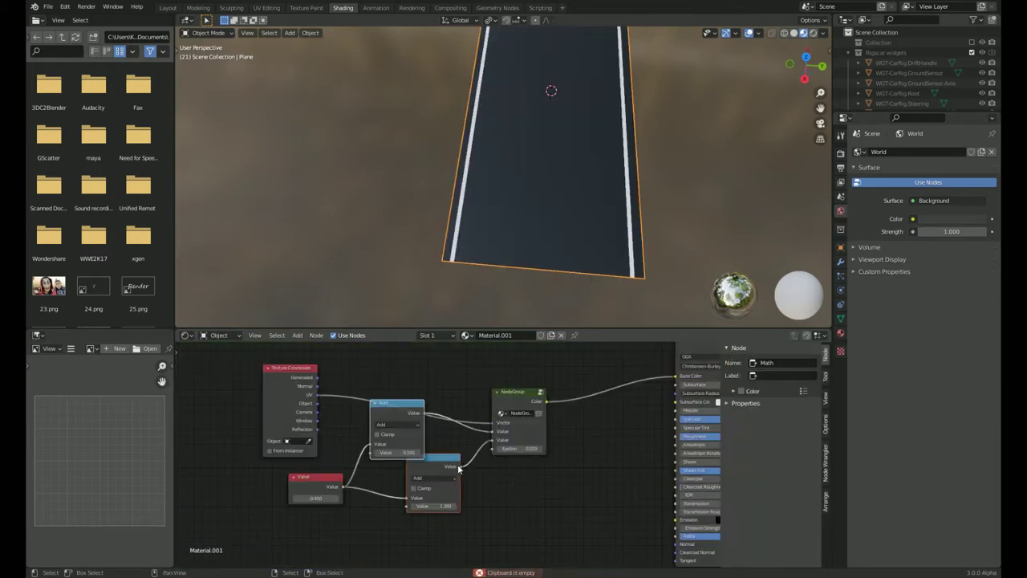
{"action": "left_click", "coordinate": [514, 401]}
{"action": "key", "text": "Tab"}
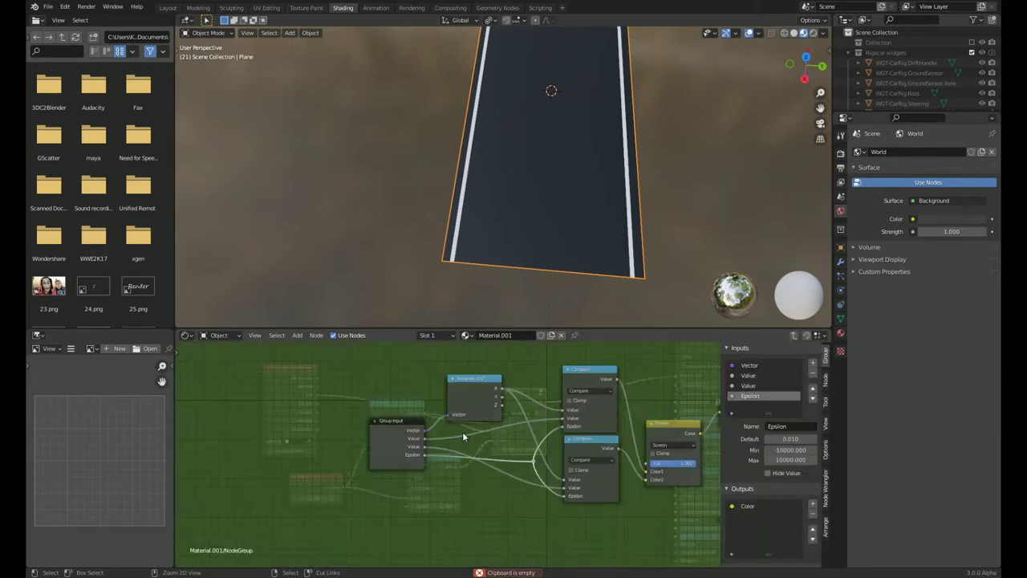
{"action": "key", "text": "ctrl+shift+z"}
Position the pasted Add nodes inside the group and wire them in before the Compare nodes.
{"action": "scroll", "coordinate": [358, 410], "scroll_direction": "up", "scroll_amount": 1}
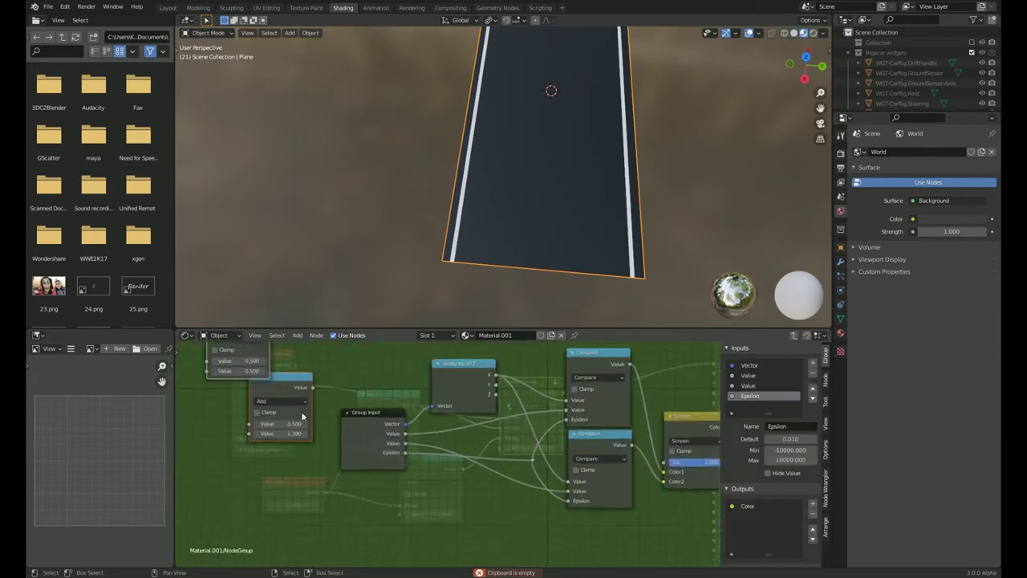
{"action": "scroll", "coordinate": [276, 385], "scroll_direction": "up", "scroll_amount": 1}
{"action": "mouse_move", "coordinate": [268, 385]}
{"action": "left_mouse_down"}
{"action": "mouse_move", "coordinate": [276, 430]}
{"action": "mouse_move", "coordinate": [464, 472]}
{"action": "mouse_move", "coordinate": [544, 474]}
{"action": "mouse_move", "coordinate": [559, 491]}
{"action": "left_mouse_up"}
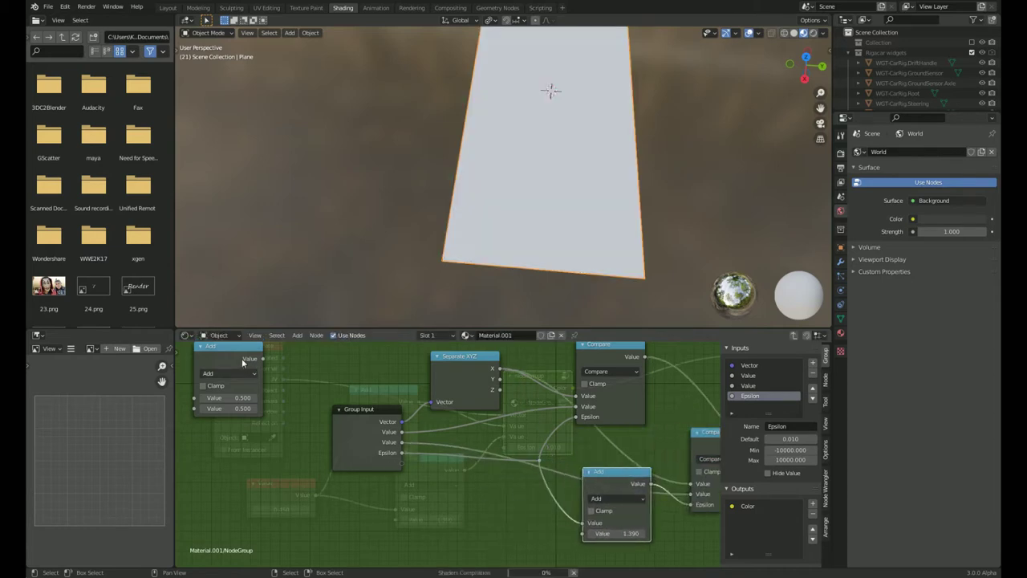
{"action": "mouse_move", "coordinate": [243, 363]}
{"action": "left_mouse_down"}
{"action": "mouse_move", "coordinate": [597, 421]}
{"action": "mouse_move", "coordinate": [629, 446]}
{"action": "left_mouse_up"}
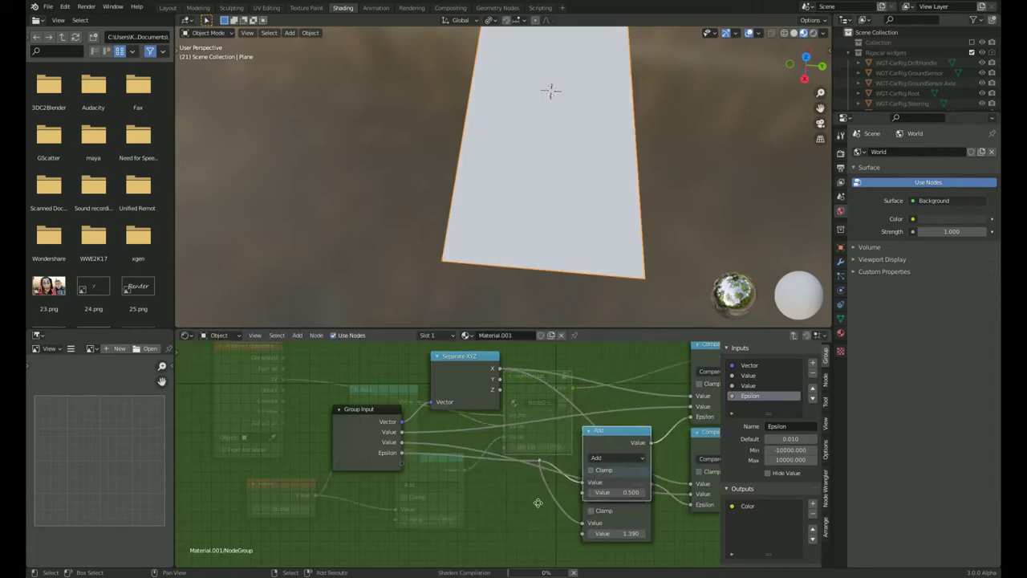
{"action": "middle_click_drag", "start_coordinate": [538, 503], "coordinate": [412, 482]}
{"action": "mouse_move", "coordinate": [490, 389]}
{"action": "left_mouse_down"}
{"action": "mouse_move", "coordinate": [492, 352]}
{"action": "mouse_move", "coordinate": [489, 417]}
{"action": "left_mouse_up"}
Delete both outer Add nodes so the coordinates feed the NodeGroup directly.
{"action": "key", "text": "Tab"}
{"action": "scroll", "coordinate": [559, 410], "scroll_direction": "up", "scroll_amount": 2}
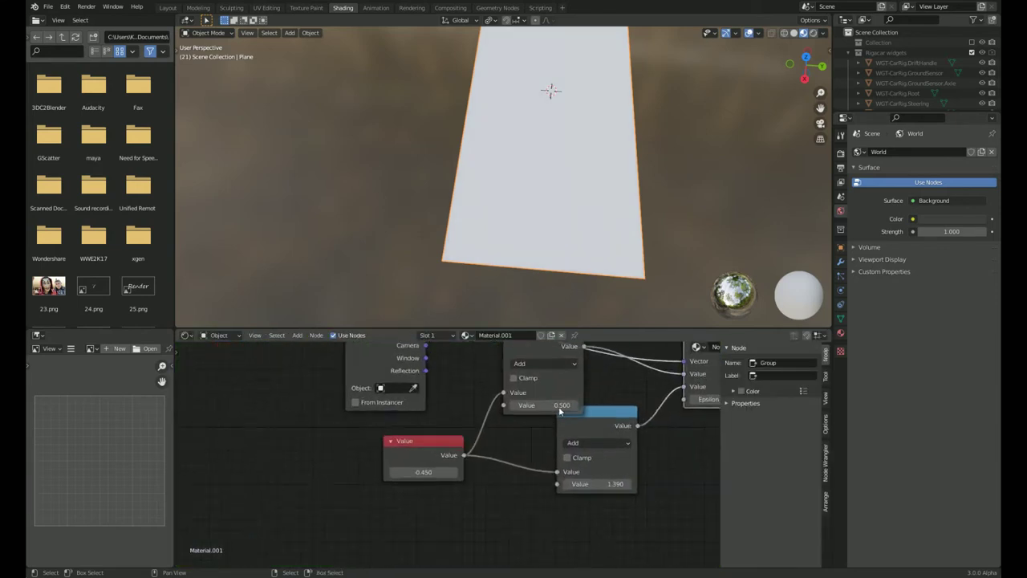
{"action": "key", "text": "x"}
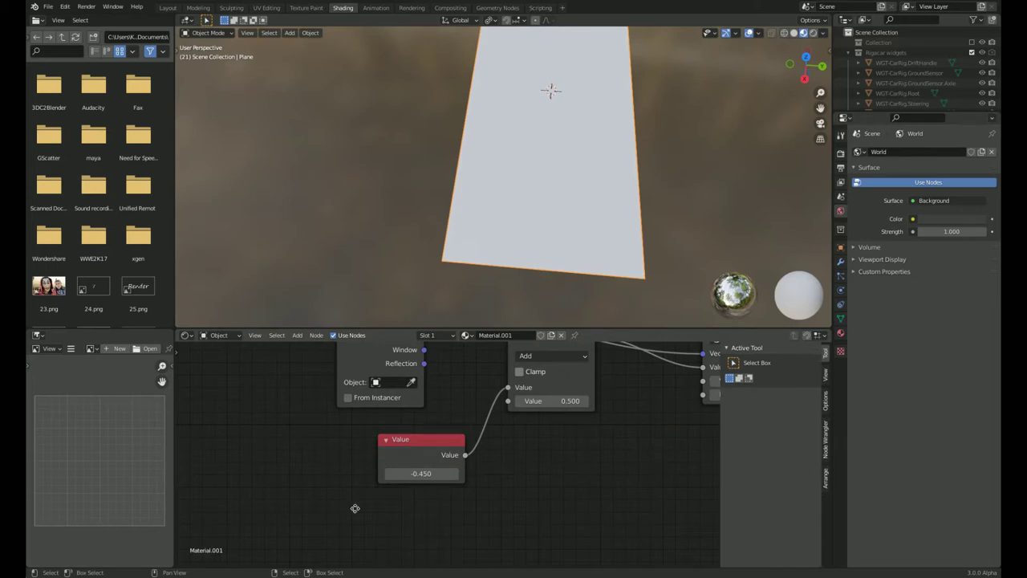
{"action": "middle_click_drag", "start_coordinate": [355, 507], "coordinate": [253, 538]}
{"action": "left_click", "coordinate": [420, 437]}
{"action": "key", "text": "ctrl+x"}
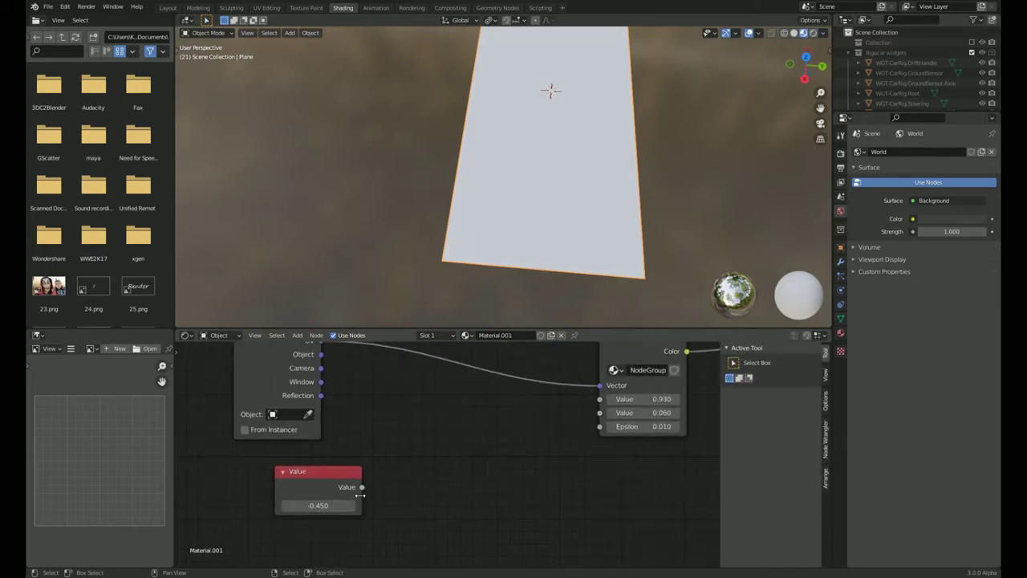
Inside the group, remove the lower Add node and route the reroute into the lower Compare's Epsilon.
{"action": "key", "text": "Tab"}
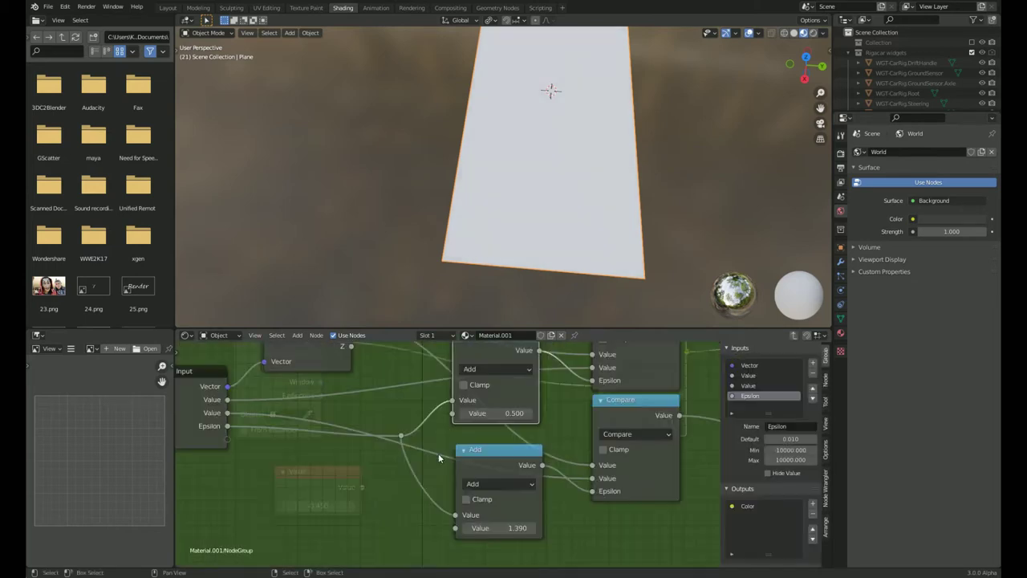
{"action": "scroll", "coordinate": [391, 416], "scroll_direction": "up", "scroll_amount": 2}
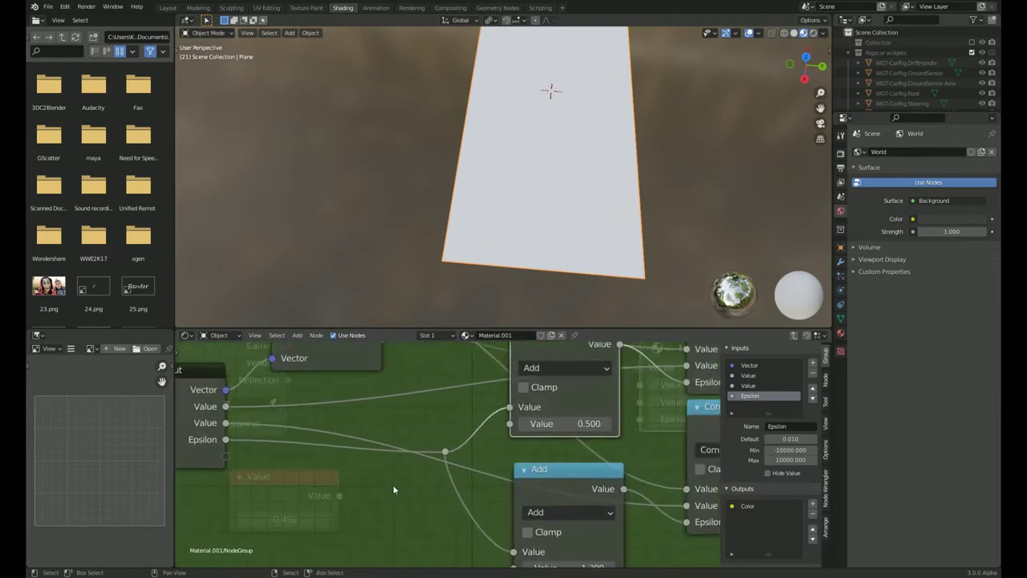
{"action": "scroll", "coordinate": [556, 466], "scroll_direction": "down", "scroll_amount": 2}
{"action": "key", "text": "ctrl+x"}
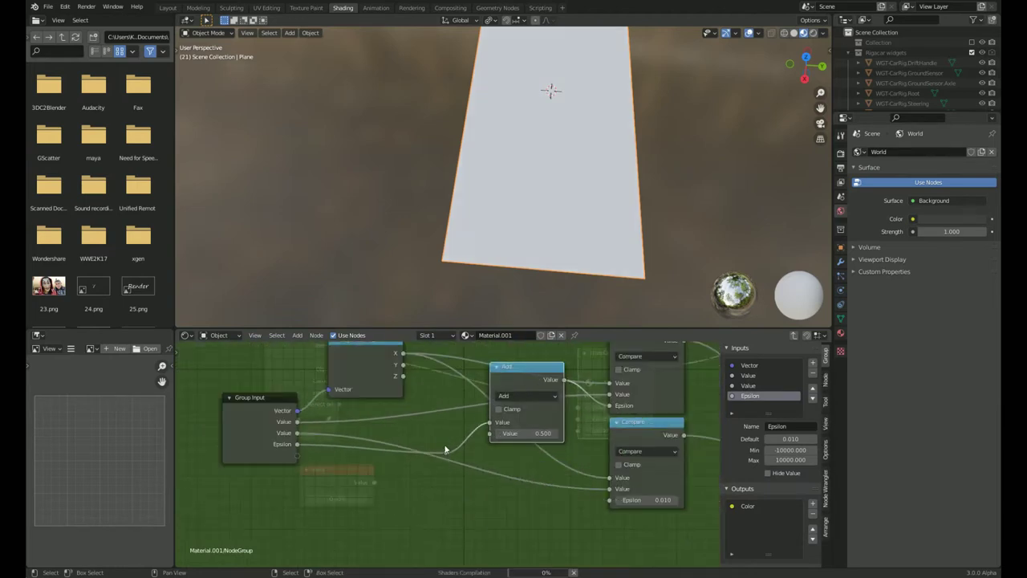
{"action": "key", "text": "x"}
{"action": "left_click_drag", "start_coordinate": [447, 454], "coordinate": [610, 503]}
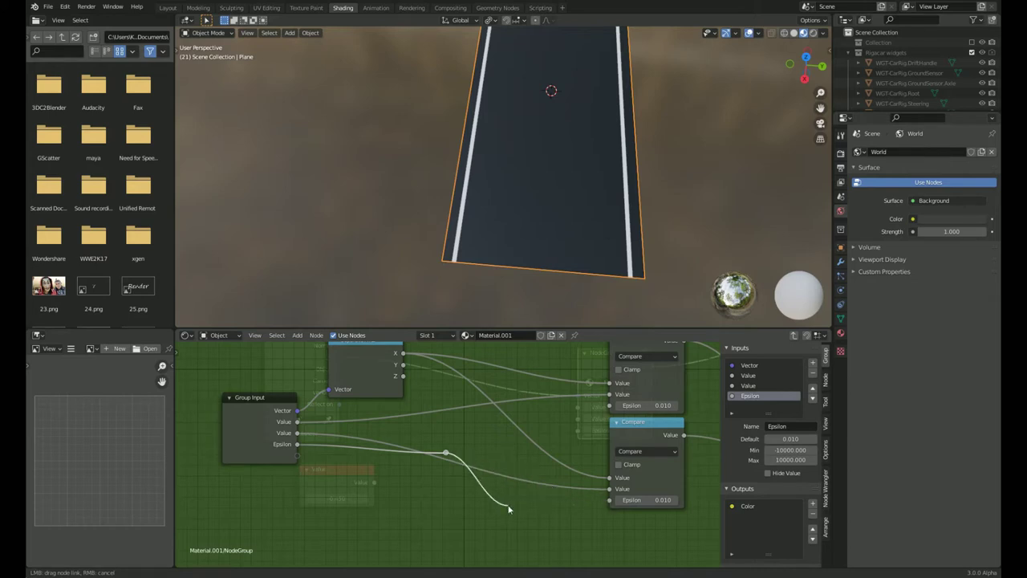
{"action": "key", "text": "ctrl+z"}
{"action": "key", "text": "ctrl+z"}
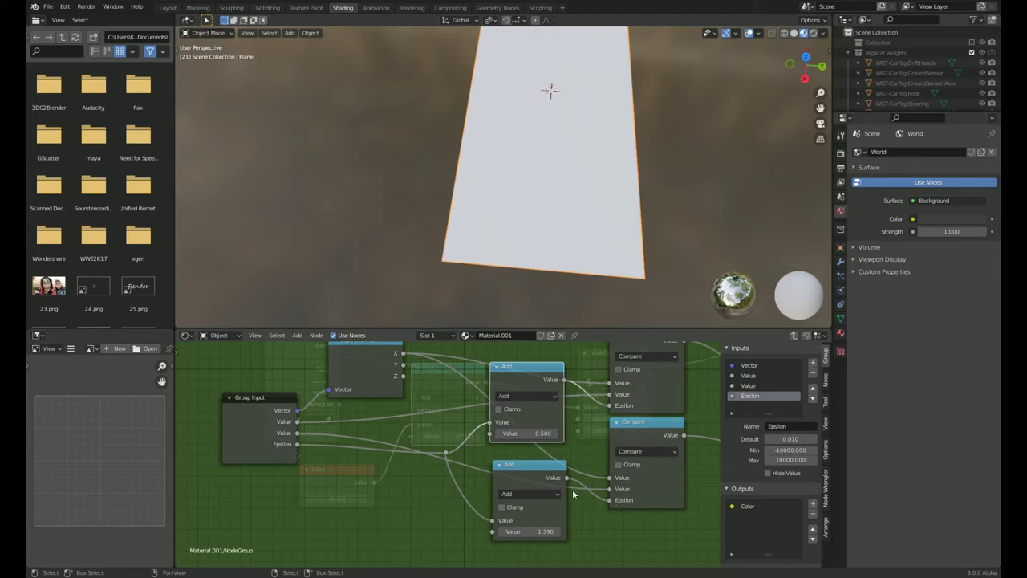
{"action": "left_click_drag", "start_coordinate": [612, 506], "coordinate": [609, 500]}
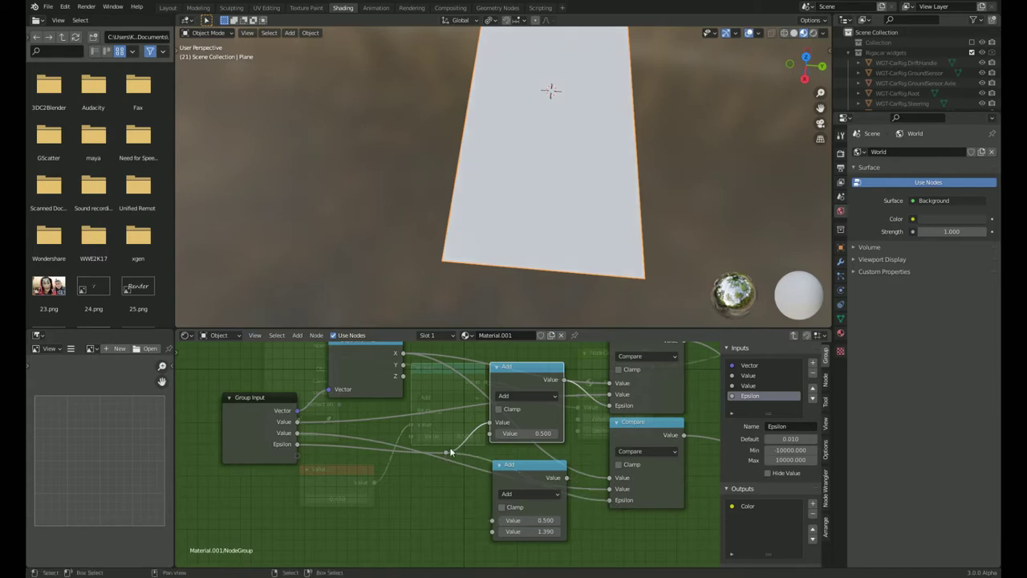
{"action": "left_click_drag", "start_coordinate": [460, 446], "coordinate": [489, 422]}
{"action": "key", "text": "ctrl+z"}
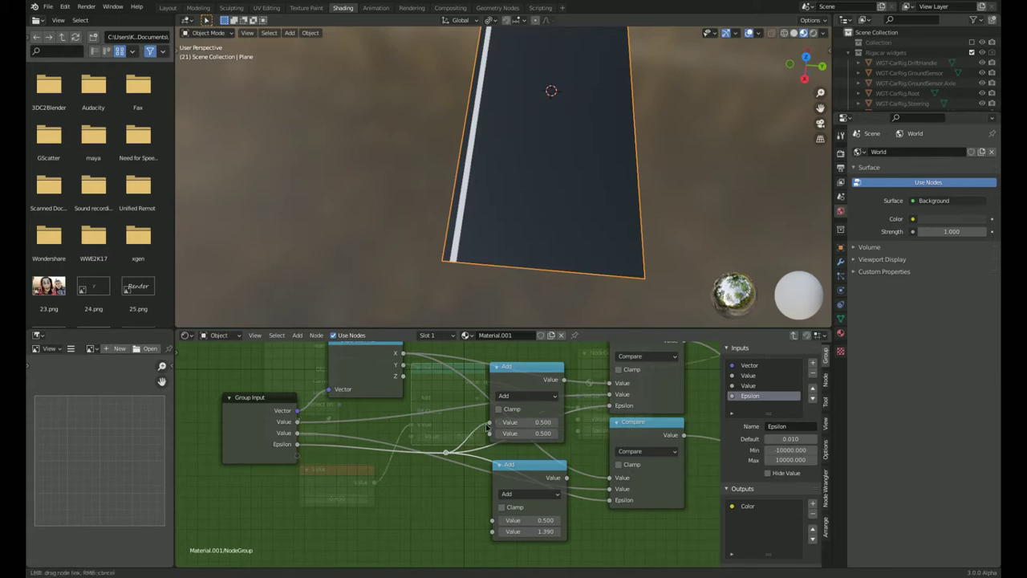
Remove the upper Add node, insert the remaining Add into the Compare link, and use a single group Value input.
{"action": "mouse_move", "coordinate": [548, 374]}
{"action": "left_mouse_down"}
{"action": "mouse_move", "coordinate": [502, 386]}
{"action": "mouse_move", "coordinate": [524, 374]}
{"action": "mouse_move", "coordinate": [575, 542]}
{"action": "mouse_move", "coordinate": [554, 352]}
{"action": "mouse_move", "coordinate": [525, 341]}
{"action": "left_mouse_up"}
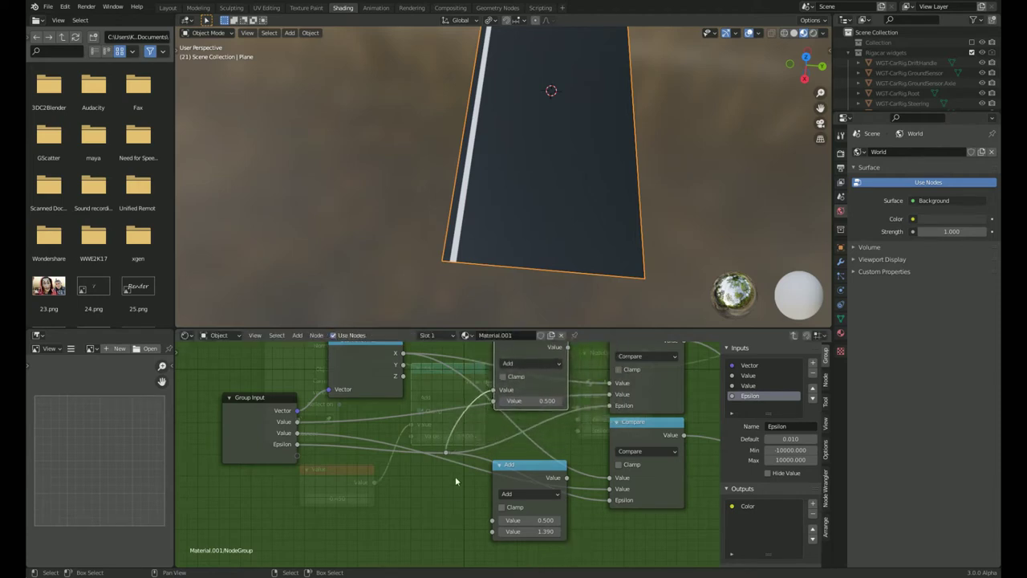
{"action": "key", "text": "ctrl+x"}
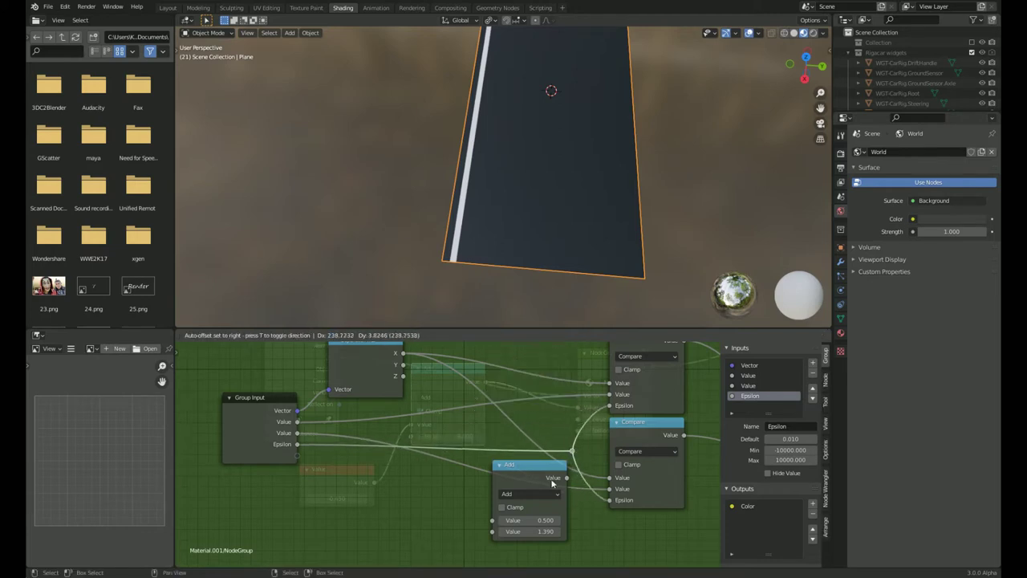
{"action": "left_click_drag", "start_coordinate": [492, 518], "coordinate": [534, 488]}
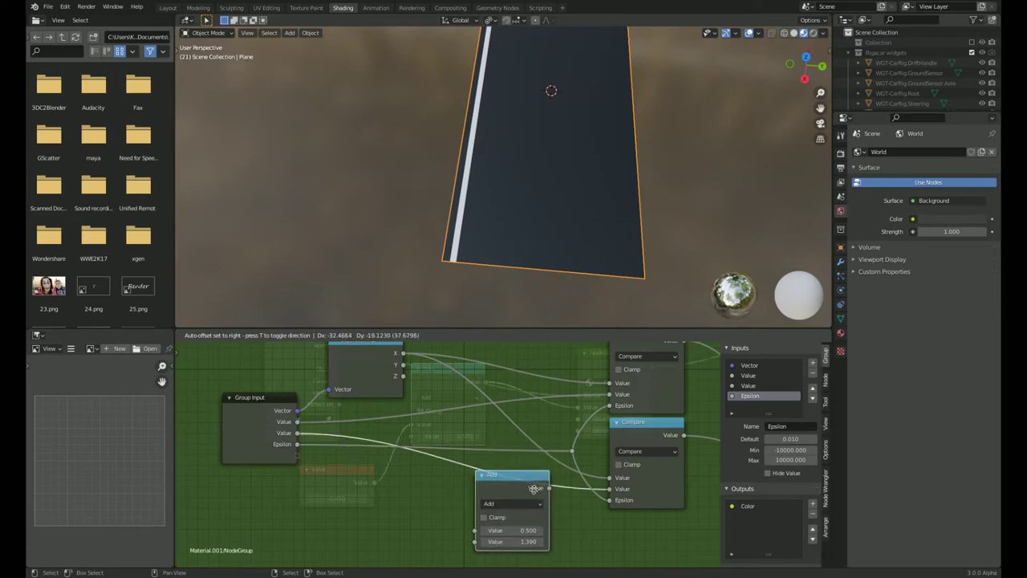
{"action": "left_click_drag", "start_coordinate": [534, 488], "coordinate": [533, 489]}
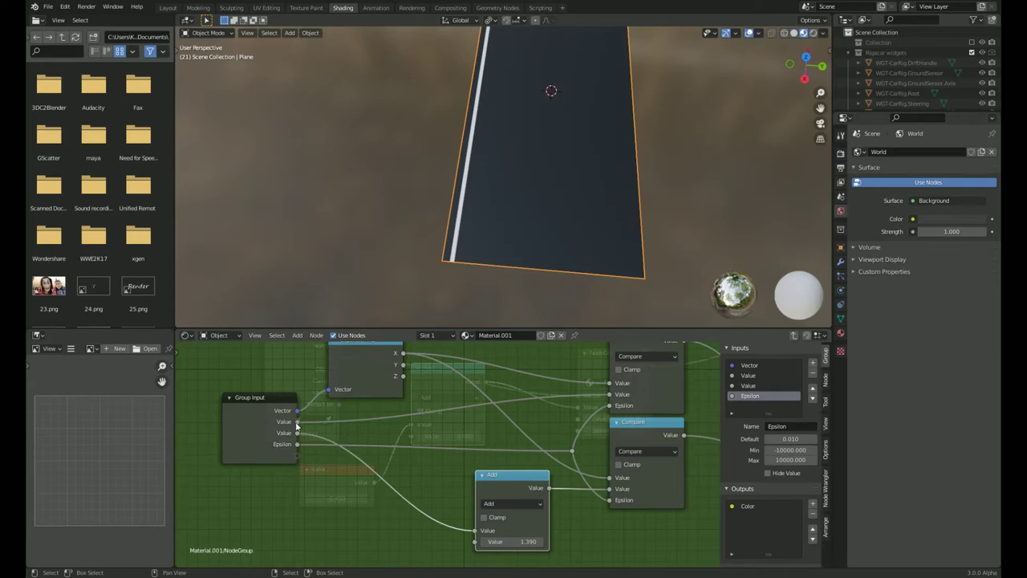
{"action": "left_click", "coordinate": [797, 376]}
{"action": "left_click", "coordinate": [812, 375]}
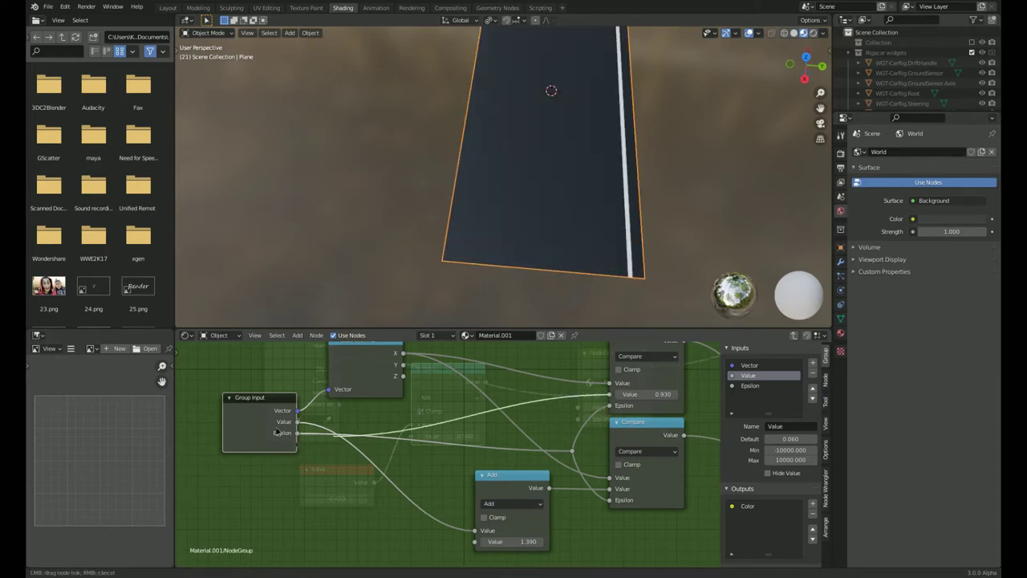
{"action": "left_click_drag", "start_coordinate": [609, 393], "coordinate": [297, 421]}
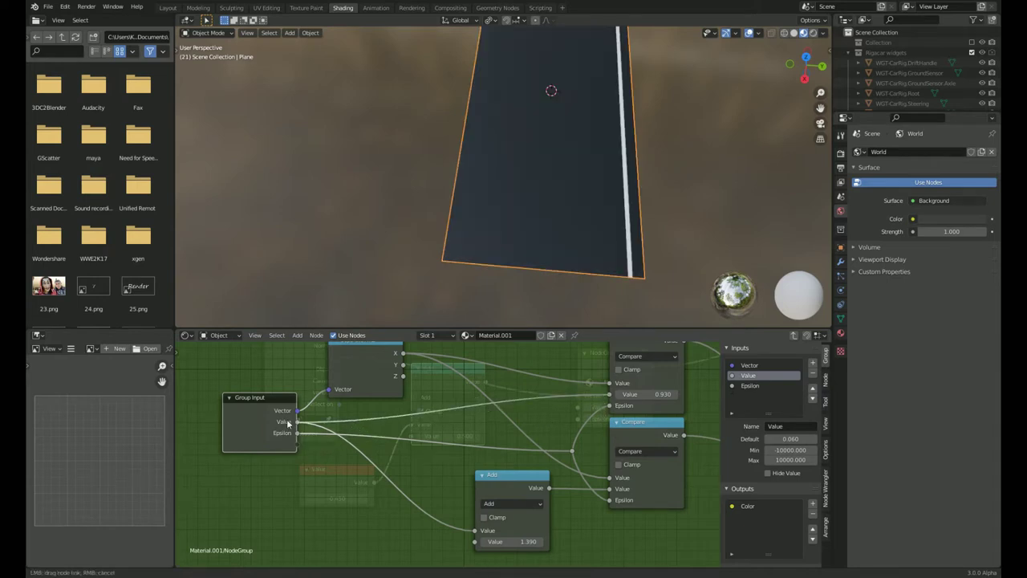
Duplicate the Add node into the second Compare link with offset 0.850 to line the right road edge.
{"action": "left_click", "coordinate": [511, 477]}
{"action": "key", "text": "shift+d"}
{"action": "left_click", "coordinate": [461, 410]}
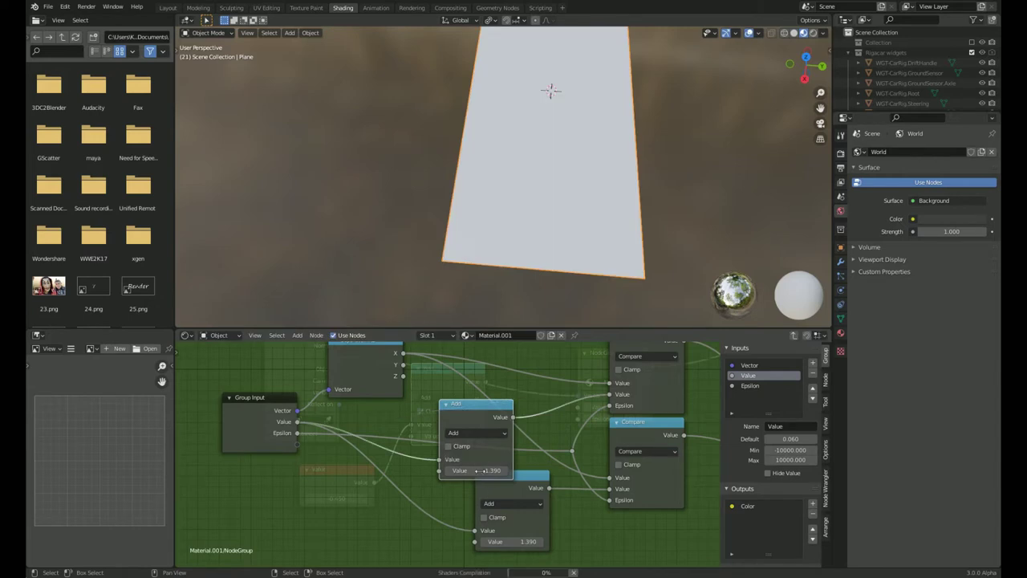
{"action": "left_click_drag", "start_coordinate": [481, 470], "coordinate": [450, 470]}
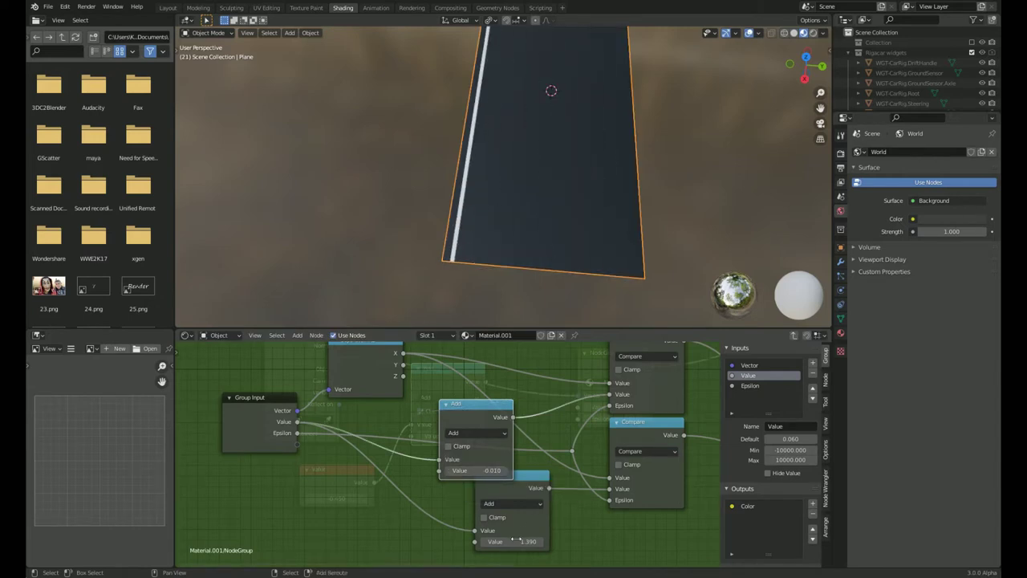
{"action": "left_click_drag", "start_coordinate": [513, 541], "coordinate": [489, 542]}
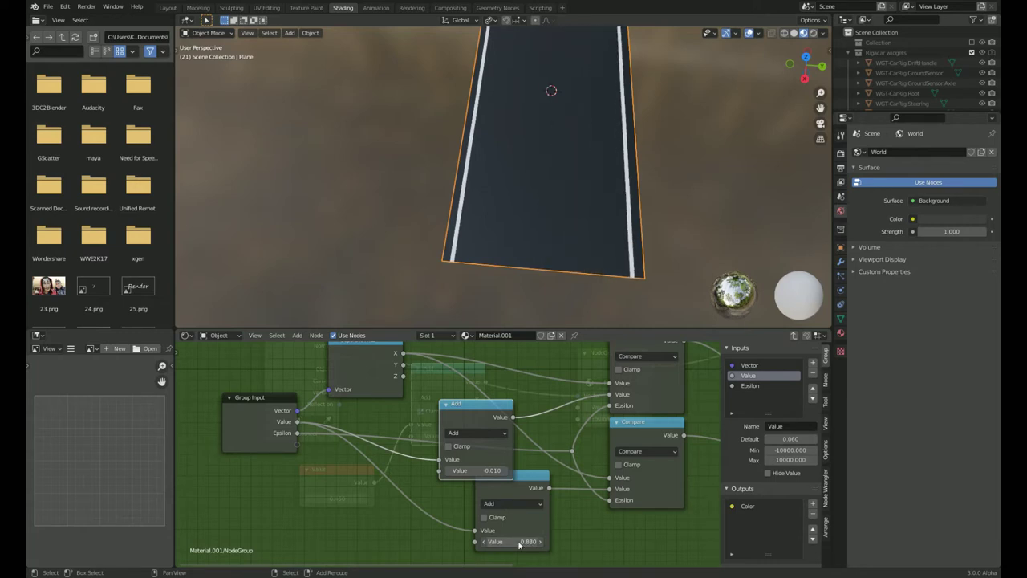
{"action": "key", "text": "Tab"}
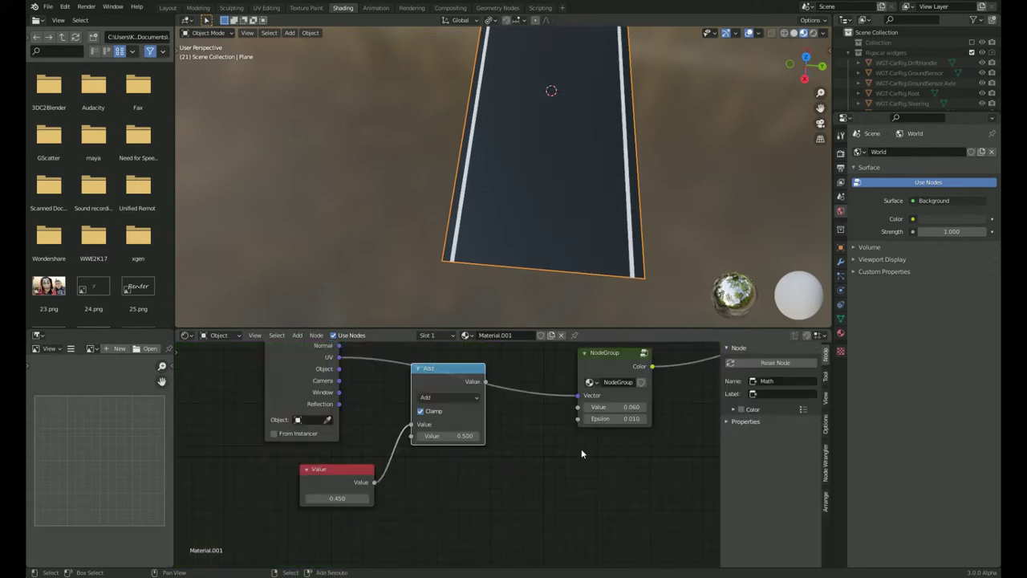
Remove the outer Add node so UV feeds the NodeGroup's Vector, and connect the Value node.
{"action": "middle_click_drag", "start_coordinate": [581, 448], "coordinate": [626, 452]}
{"action": "key", "text": "ctrl+x"}
{"action": "left_click_drag", "start_coordinate": [420, 486], "coordinate": [625, 410]}
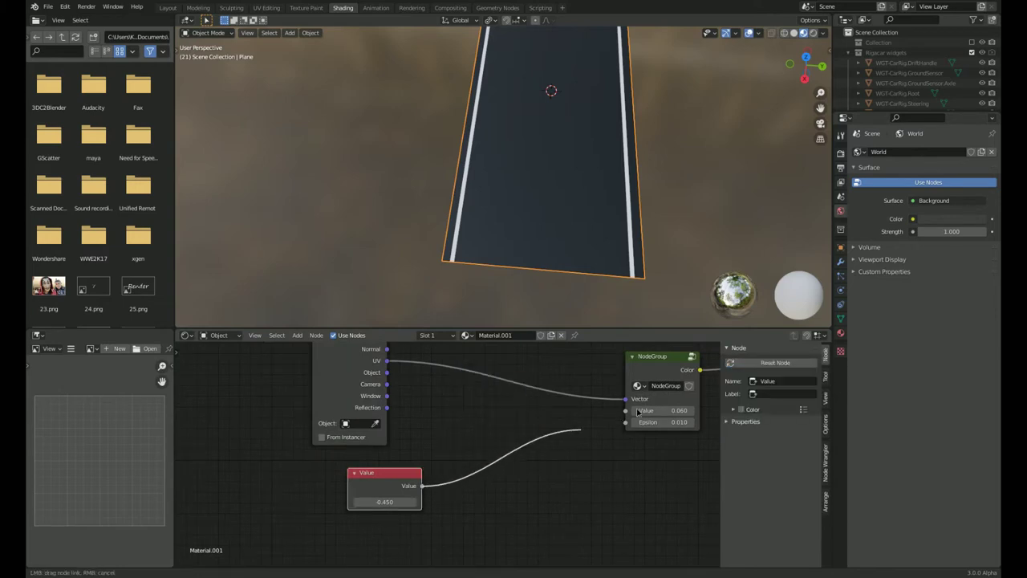
{"action": "key", "text": "g"}
{"action": "left_click", "coordinate": [653, 388]}
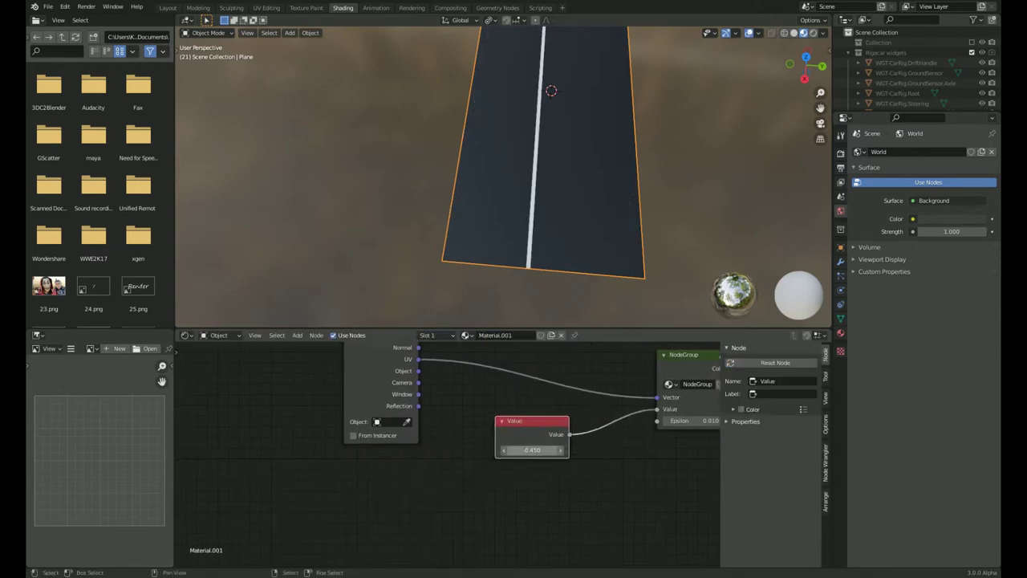
Test the stripe offset and Epsilon, keep Epsilon at 0.010, and delete the Value node.
{"action": "left_click_drag", "start_coordinate": [532, 450], "coordinate": [577, 450]}
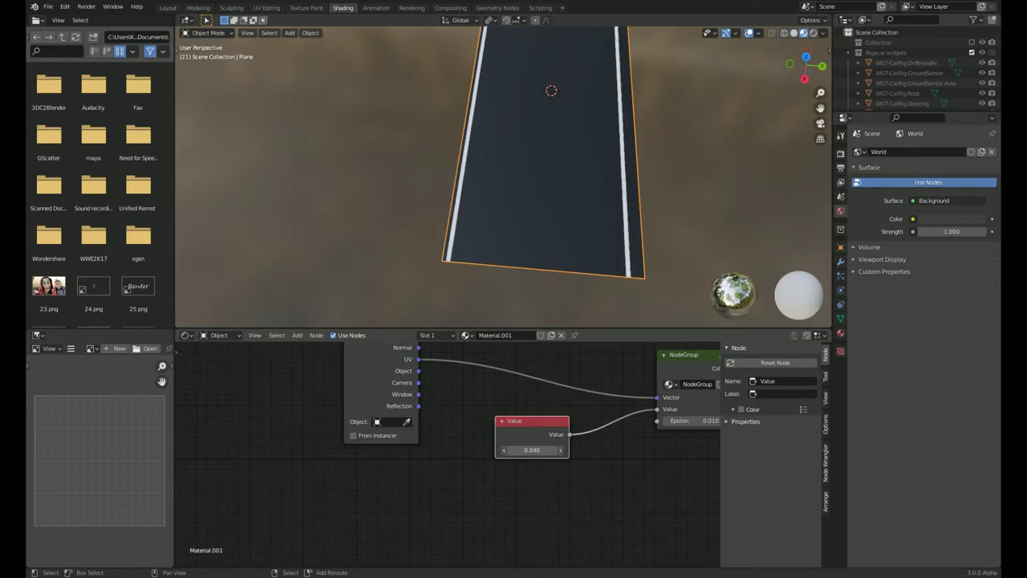
{"action": "scroll", "coordinate": [468, 445], "scroll_direction": "down", "scroll_amount": 3, "text": "ctrl"}
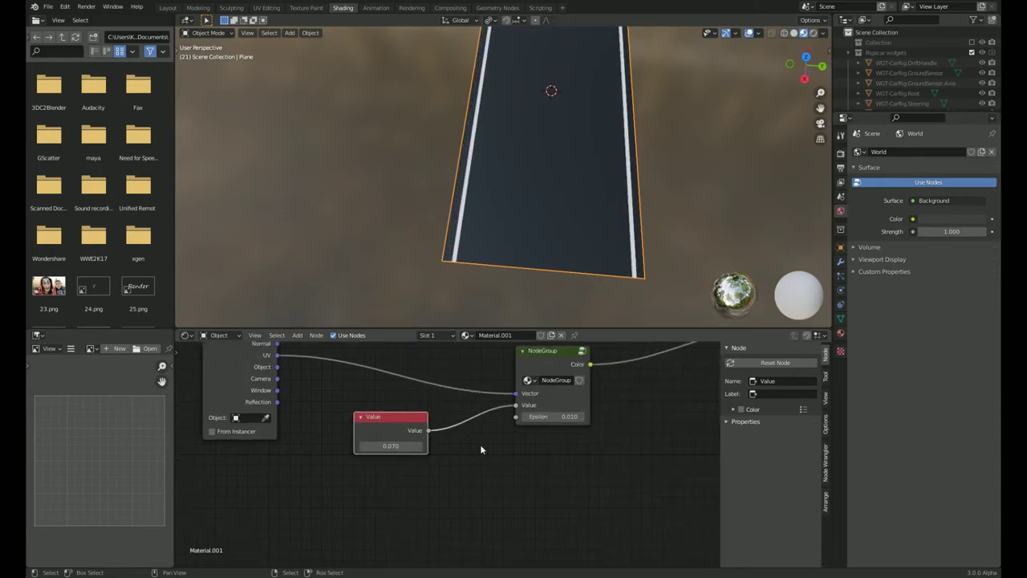
{"action": "scroll", "coordinate": [480, 444], "scroll_direction": "up", "scroll_amount": 1}
{"action": "left_click", "coordinate": [604, 410]}
{"action": "key", "text": "minus"}
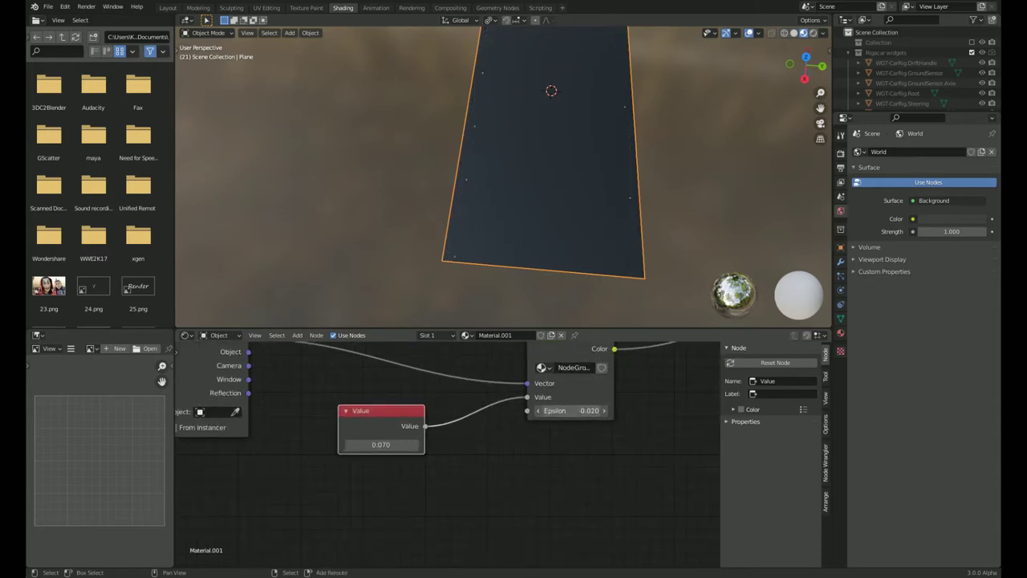
{"action": "key", "text": "ctrl+z"}
{"action": "key", "text": "x"}
{"action": "middle_click_drag", "start_coordinate": [520, 447], "coordinate": [474, 481]}
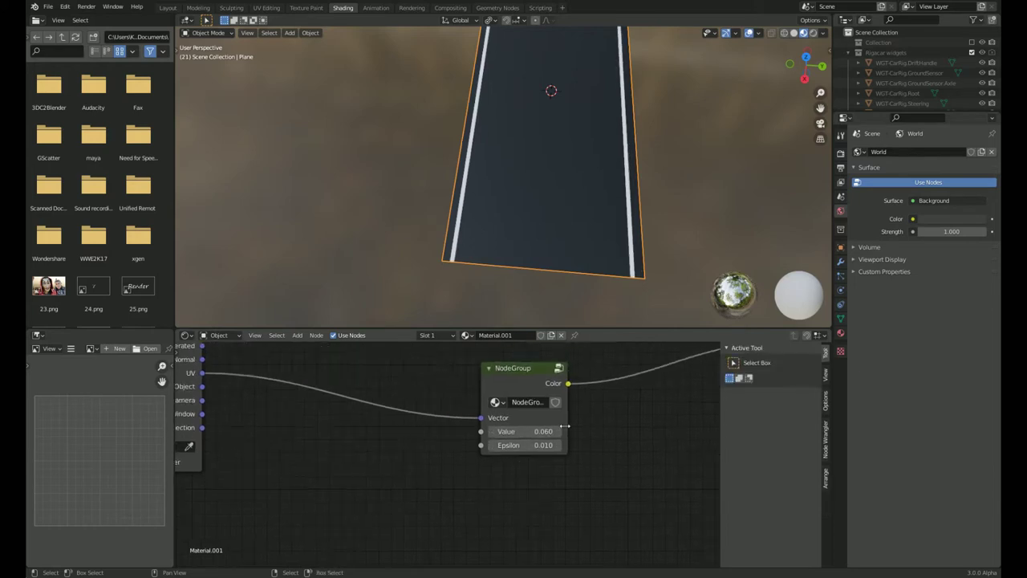
Try several NodeGroup Value amounts and settle on 0.065 for thin white edge stripes.
{"action": "left_click", "coordinate": [557, 432]}
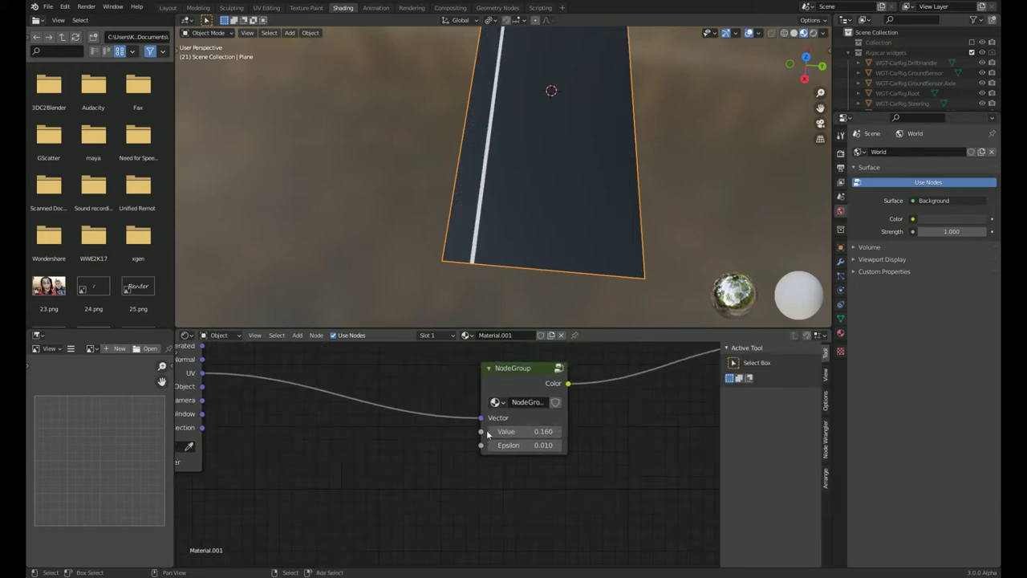
{"action": "double_click", "coordinate": [520, 430]}
{"action": "key", "text": "BackSpace"}
{"action": "type", "text": ".01"}
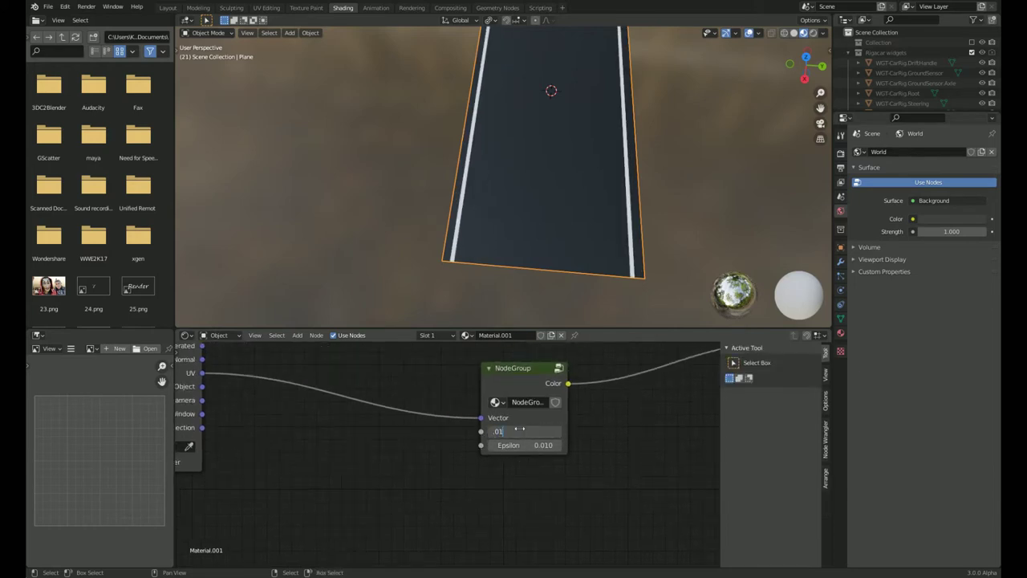
{"action": "key", "text": "Return"}
{"action": "double_click", "coordinate": [519, 430]}
{"action": "type", "text": "1"}
{"action": "key", "text": "Return"}
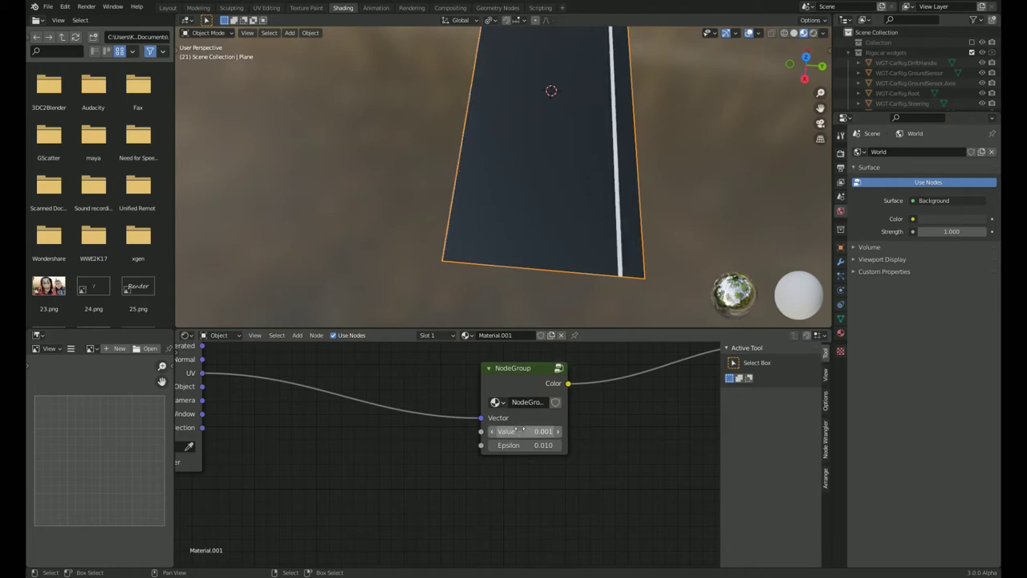
{"action": "double_click", "coordinate": [520, 431]}
{"action": "key", "text": "BackSpace"}
{"action": "type", "text": "0"}
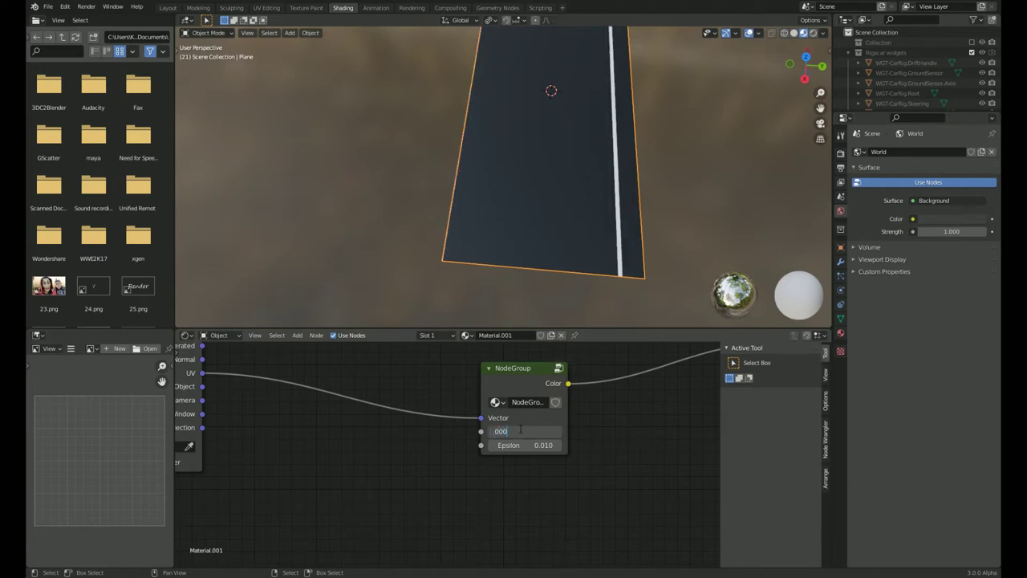
{"action": "type", "text": "0.0001"}
{"action": "key", "text": "Return"}
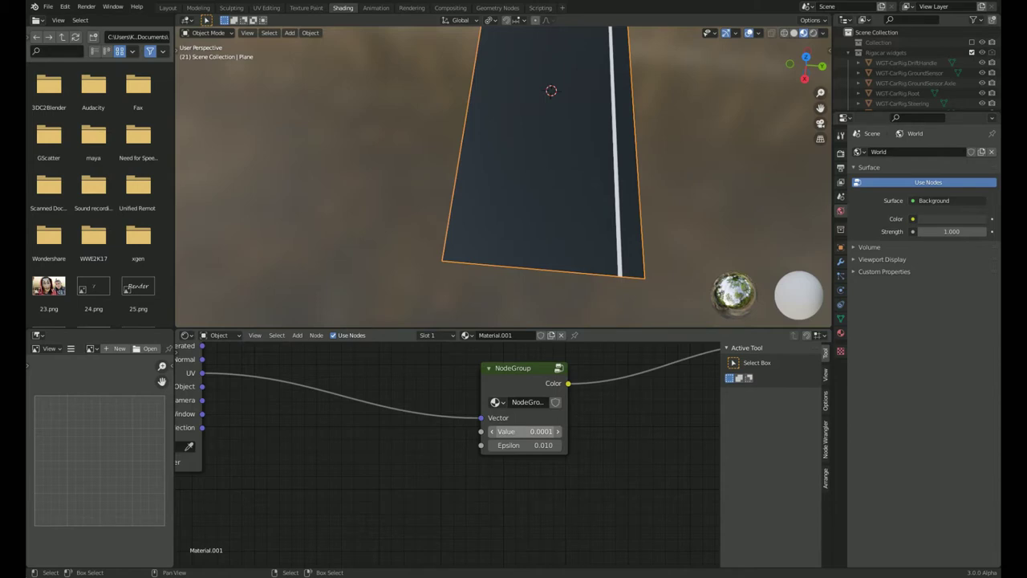
{"action": "left_click_drag", "start_coordinate": [526, 430], "coordinate": [561, 431]}
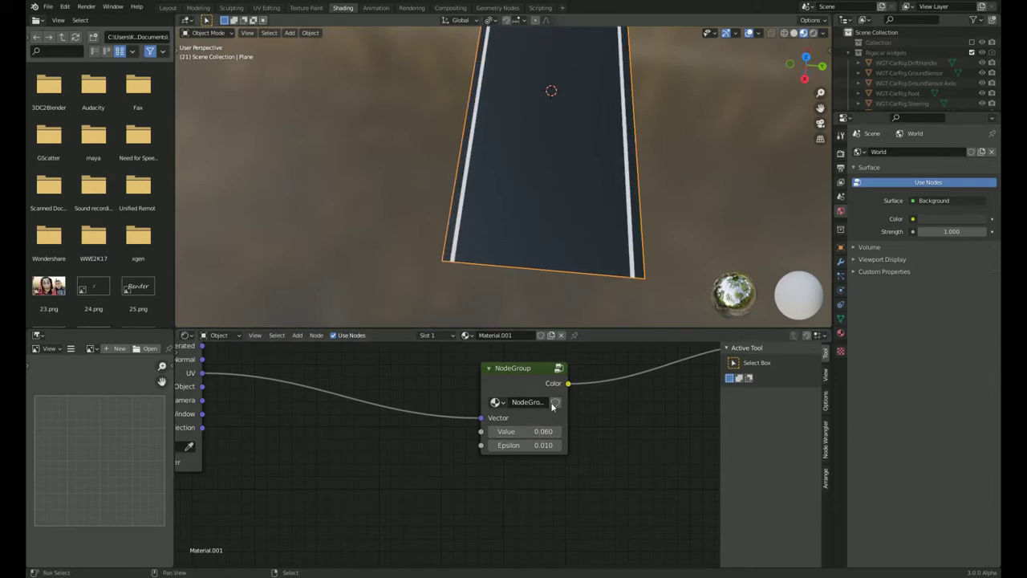
{"action": "left_click", "coordinate": [540, 431]}
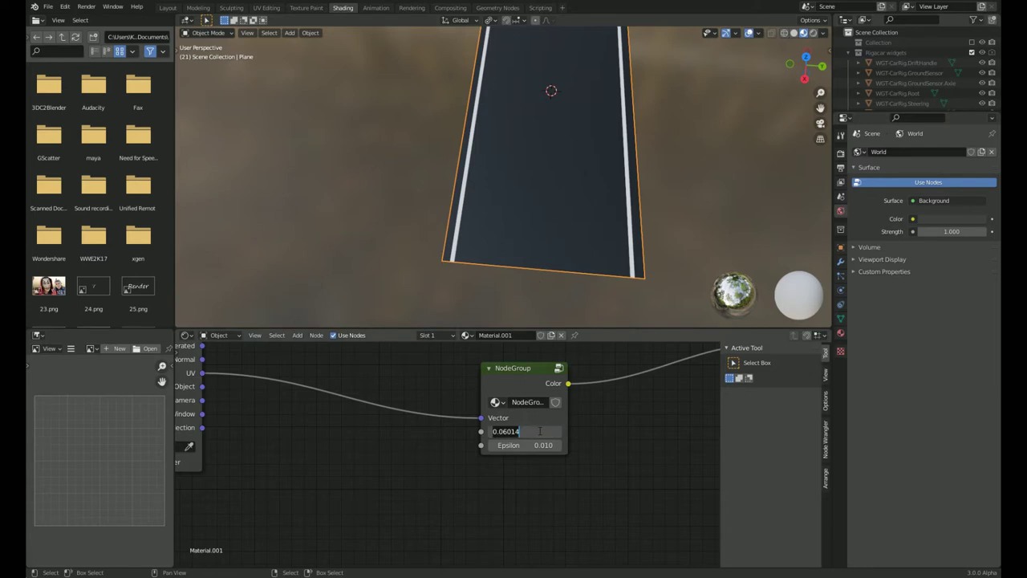
{"action": "key", "text": "BackSpace"}
{"action": "key", "text": "Return"}
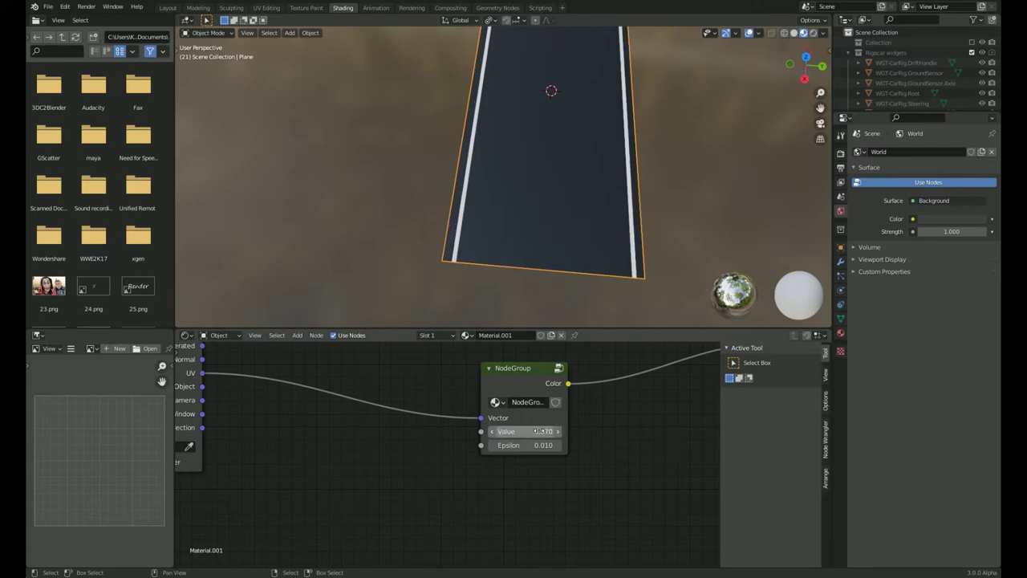
{"action": "left_click", "coordinate": [533, 431]}
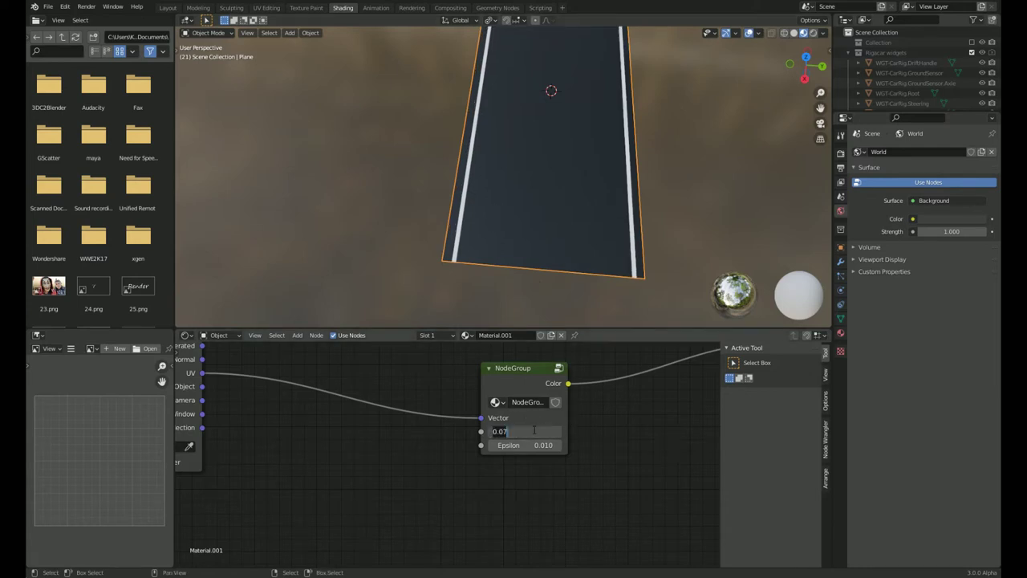
{"action": "key", "text": "BackSpace"}
{"action": "type", "text": "5"}
{"action": "key", "text": "Return"}
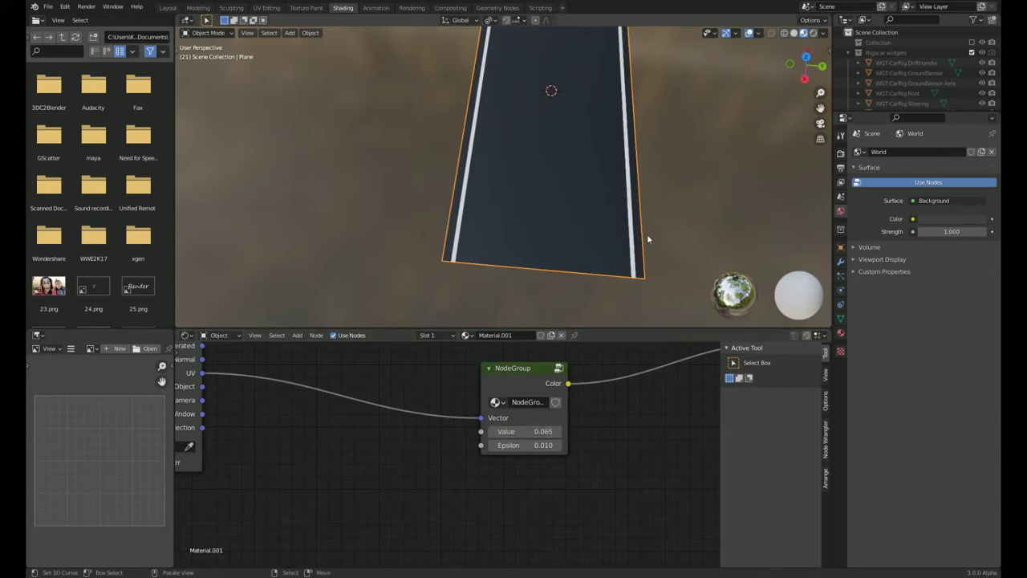
{"action": "middle_click_drag", "start_coordinate": [647, 233], "coordinate": [625, 265]}
{"action": "mouse_move", "coordinate": [390, 438]}
{"action": "middle_mouse_down"}
{"action": "mouse_move", "coordinate": [562, 413]}
{"action": "mouse_move", "coordinate": [344, 433]}
{"action": "middle_mouse_up"}
Shift the NodeGroup node to the right and enter the group for editing.
{"action": "scroll", "coordinate": [562, 413], "scroll_direction": "down", "scroll_amount": 3}
{"action": "left_click", "coordinate": [356, 427]}
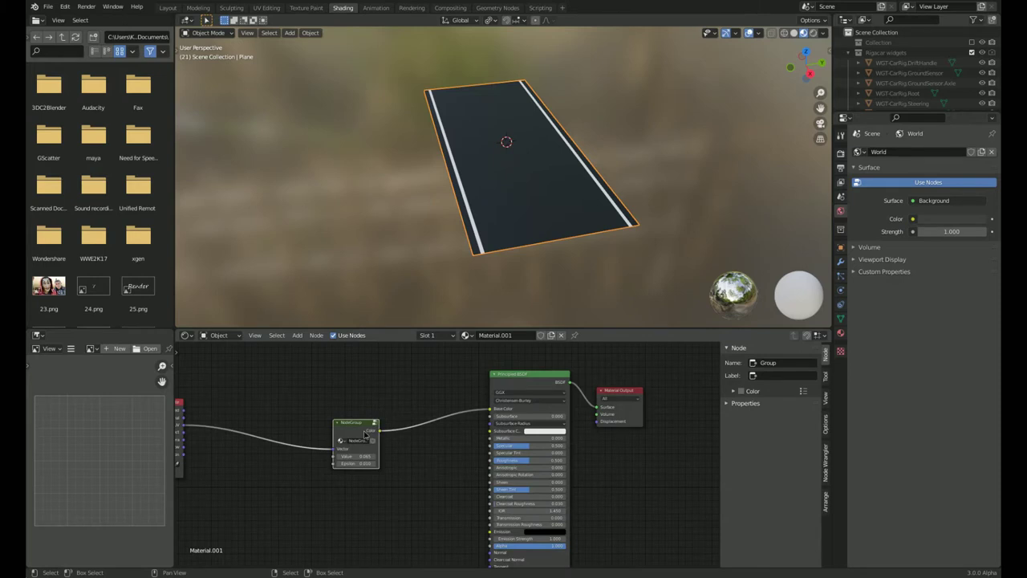
{"action": "left_click_drag", "start_coordinate": [364, 432], "coordinate": [415, 419]}
{"action": "middle_click_drag", "start_coordinate": [414, 420], "coordinate": [468, 394]}
{"action": "scroll", "coordinate": [467, 394], "scroll_direction": "up", "scroll_amount": 2}
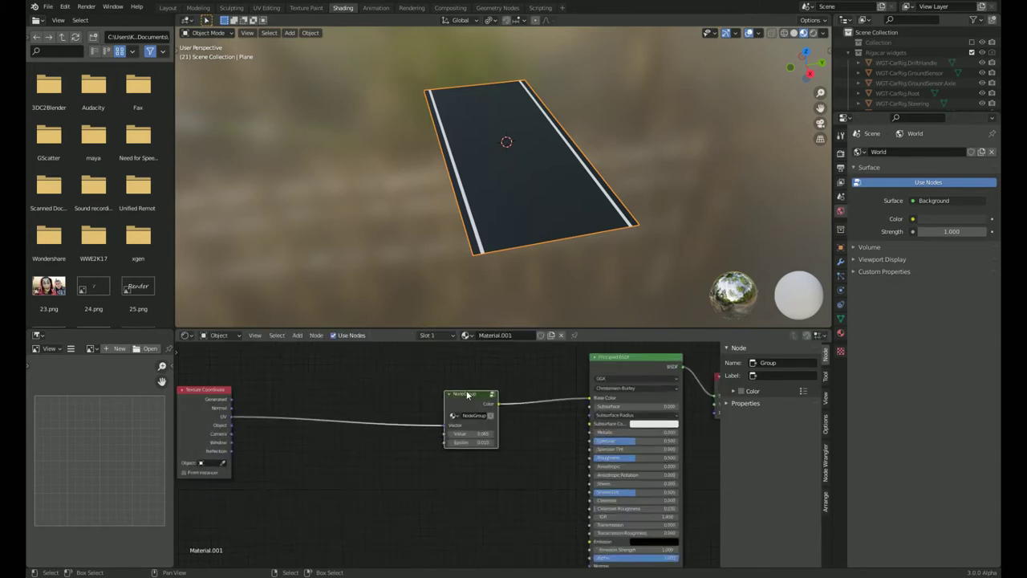
{"action": "key", "text": "Tab"}
{"action": "scroll", "coordinate": [488, 438], "scroll_direction": "down", "scroll_amount": 3}
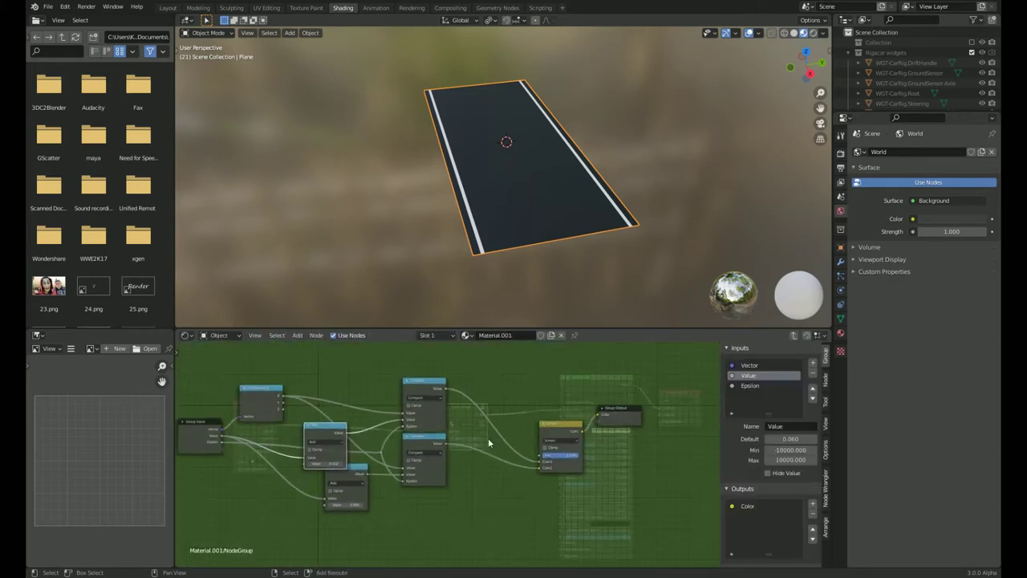
{"action": "scroll", "coordinate": [562, 469], "scroll_direction": "up", "scroll_amount": 1}
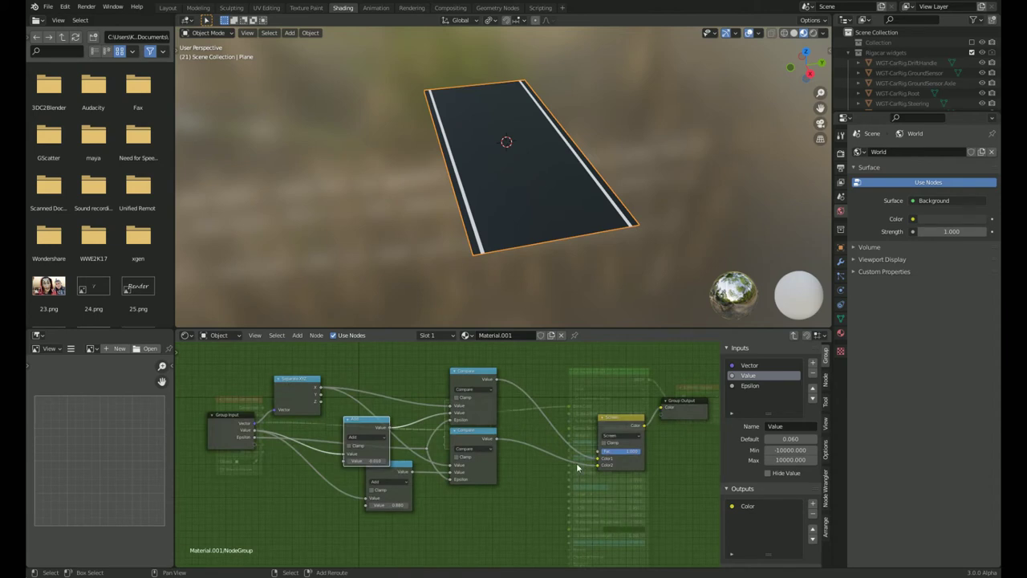
{"action": "key", "text": "shift+a"}
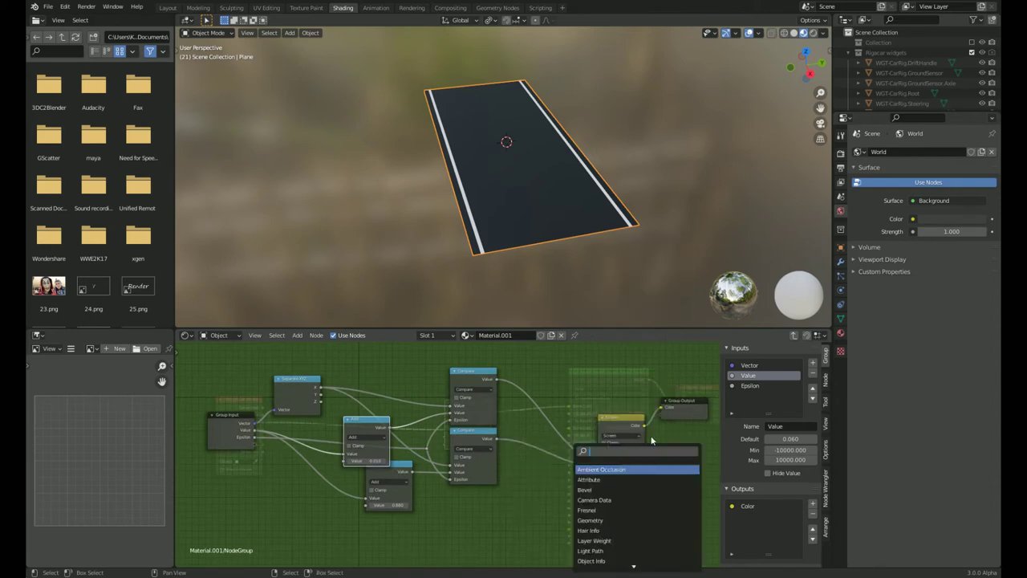
{"action": "key", "text": "Escape"}
{"action": "scroll", "coordinate": [547, 454], "scroll_direction": "up", "scroll_amount": 2}
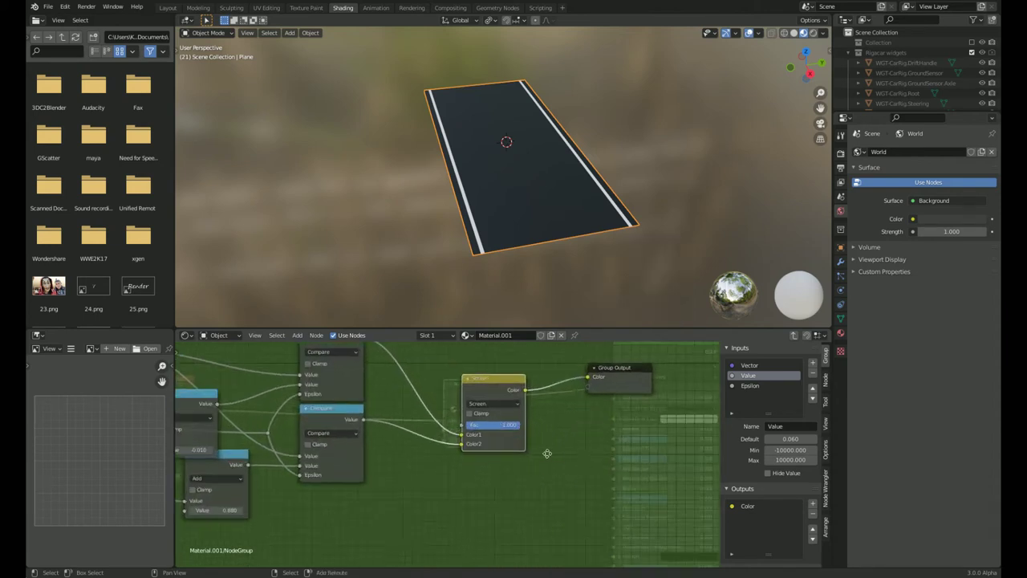
{"action": "key", "text": "Tab"}
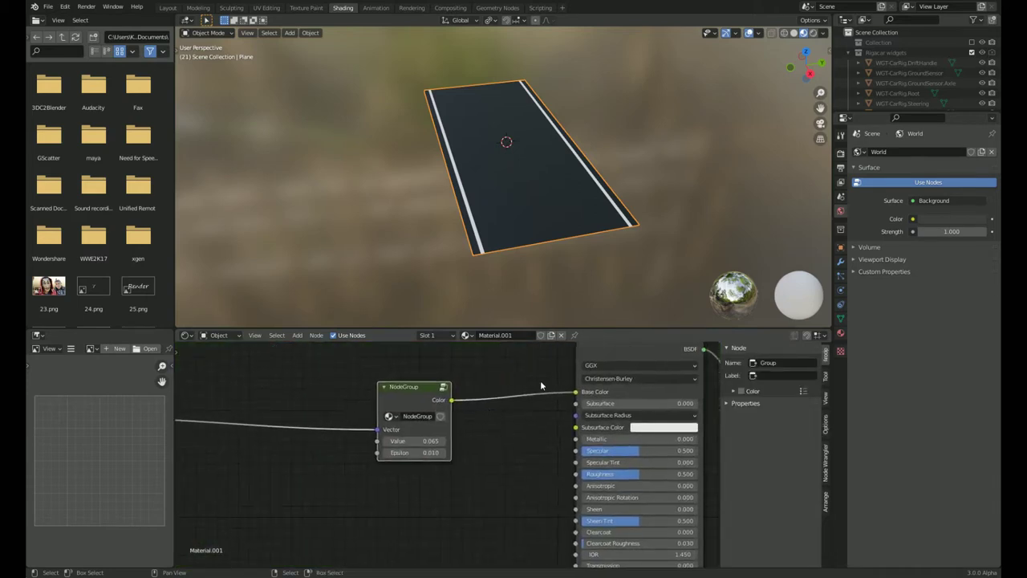
{"action": "key", "text": "Tab"}
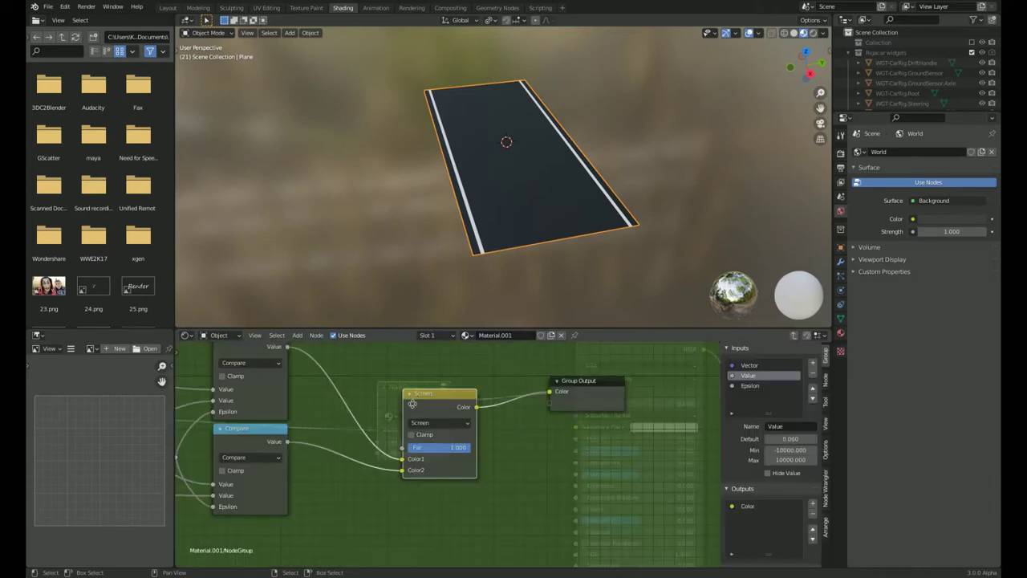
Add a color Mix node after the Screen blend via a 'mix' search.
{"action": "key", "text": "shift+a"}
{"action": "type", "text": "color"}
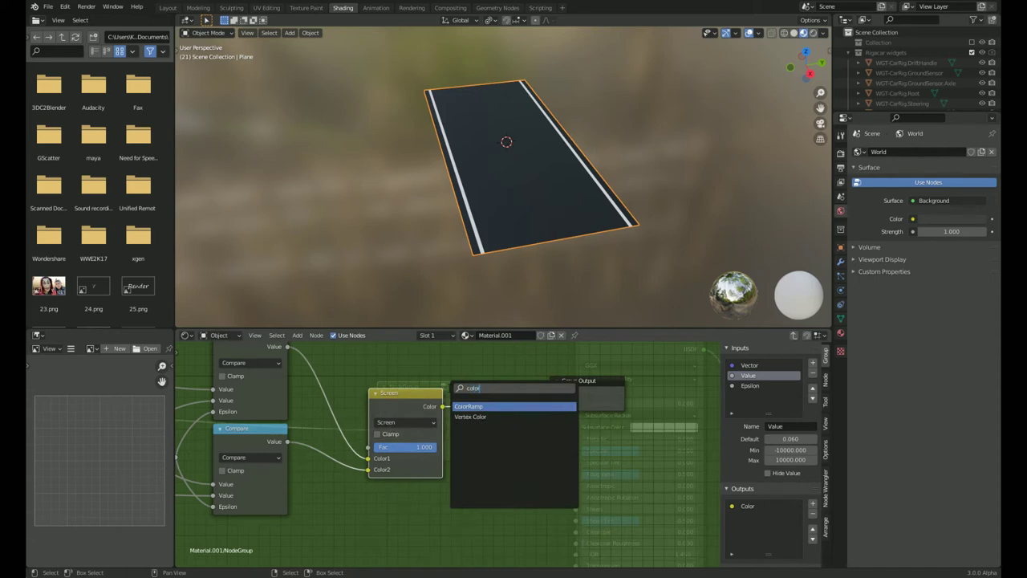
{"action": "key", "text": "BackSpace"}
{"action": "key", "text": "BackSpace"}
{"action": "key", "text": "BackSpace"}
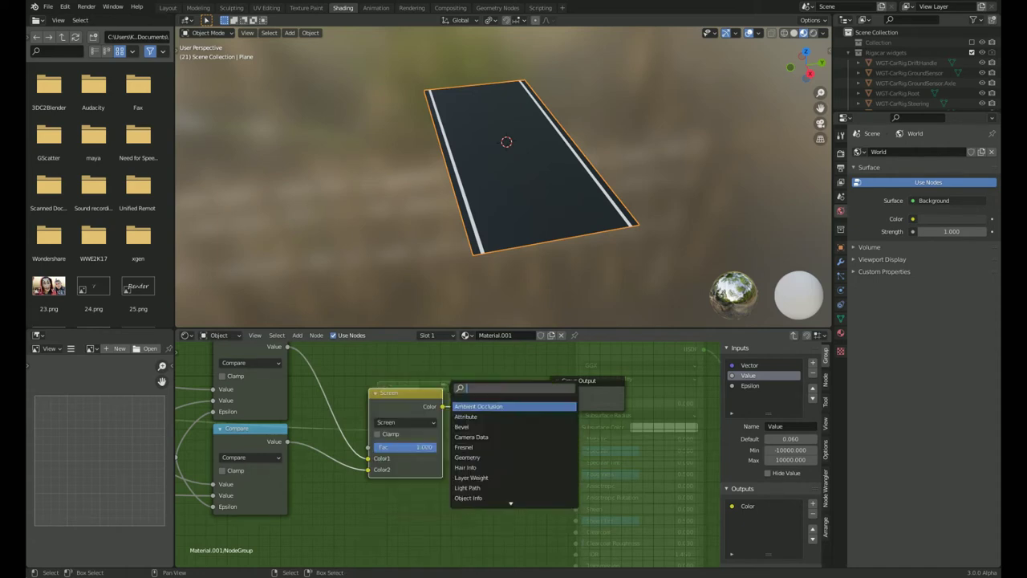
{"action": "type", "text": "mix"}
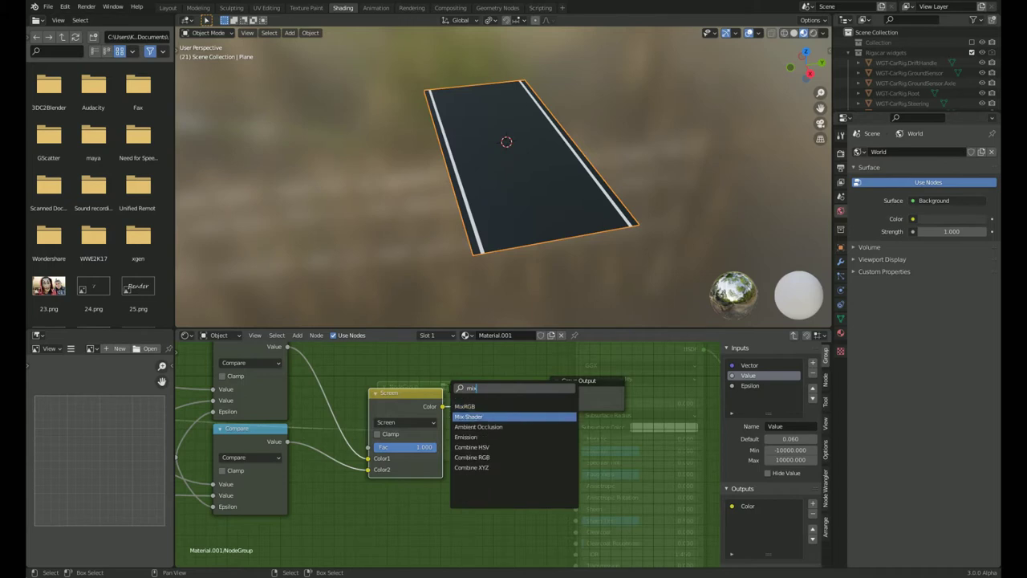
{"action": "key", "text": "Up"}
{"action": "key", "text": "Return"}
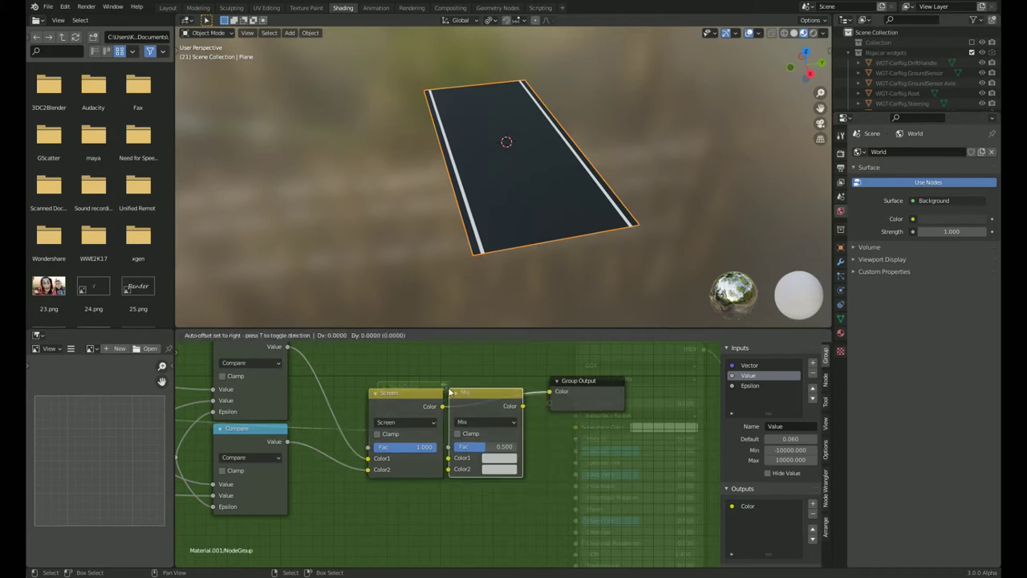
{"action": "left_click", "coordinate": [536, 448]}
Set the mix to Darken with Fac 1.0 and a bright yellow second colour.
{"action": "mouse_move", "coordinate": [535, 448]}
{"action": "left_mouse_down"}
{"action": "mouse_move", "coordinate": [561, 448]}
{"action": "mouse_move", "coordinate": [513, 444]}
{"action": "left_mouse_up"}
{"action": "scroll", "coordinate": [529, 449], "scroll_direction": "up", "scroll_amount": 2}
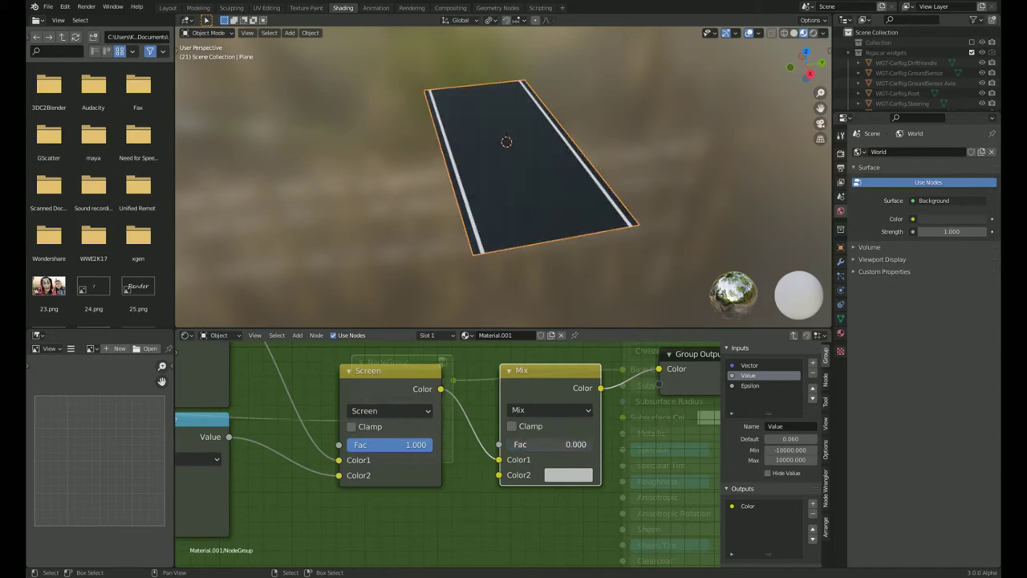
{"action": "left_click", "coordinate": [537, 411]}
{"action": "left_click", "coordinate": [550, 368]}
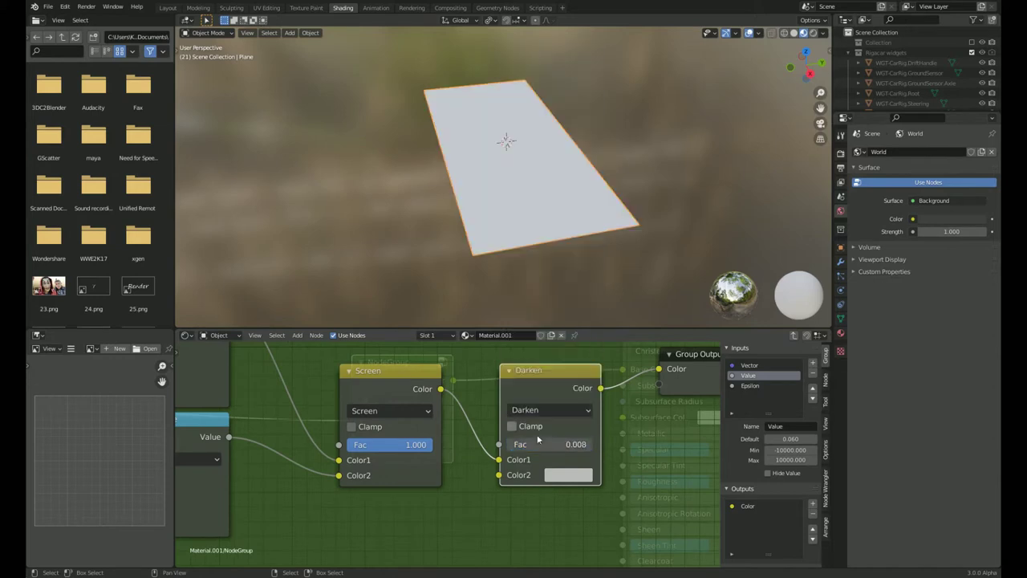
{"action": "left_click_drag", "start_coordinate": [535, 444], "coordinate": [595, 447]}
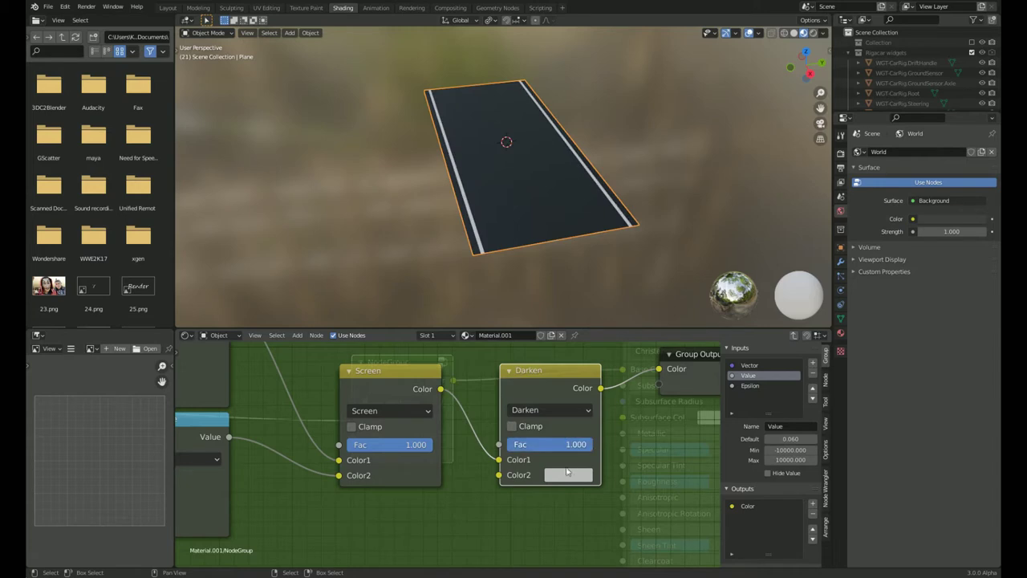
{"action": "left_click", "coordinate": [569, 474]}
{"action": "left_click_drag", "start_coordinate": [605, 318], "coordinate": [563, 354]}
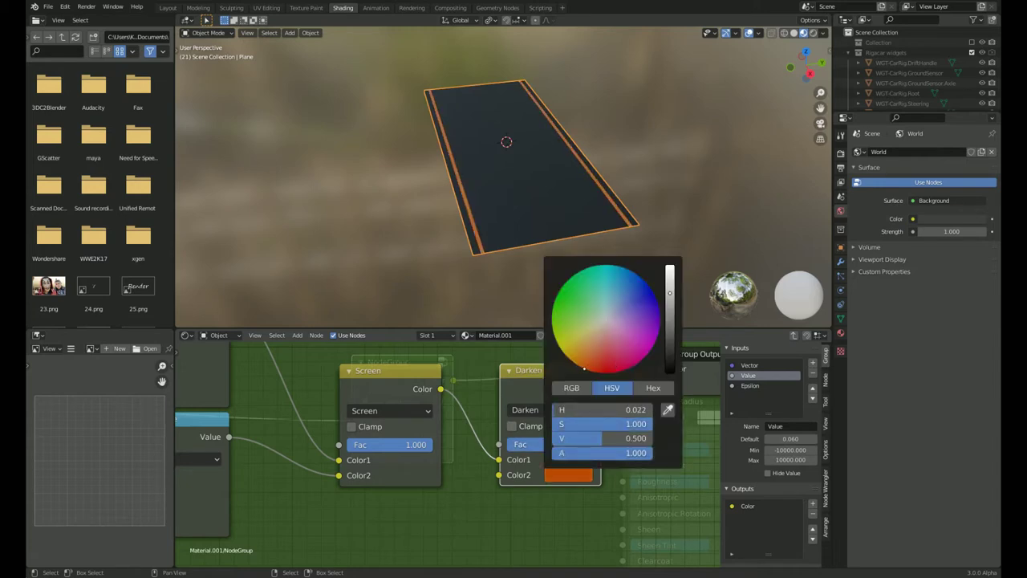
{"action": "left_click_drag", "start_coordinate": [669, 320], "coordinate": [669, 269]}
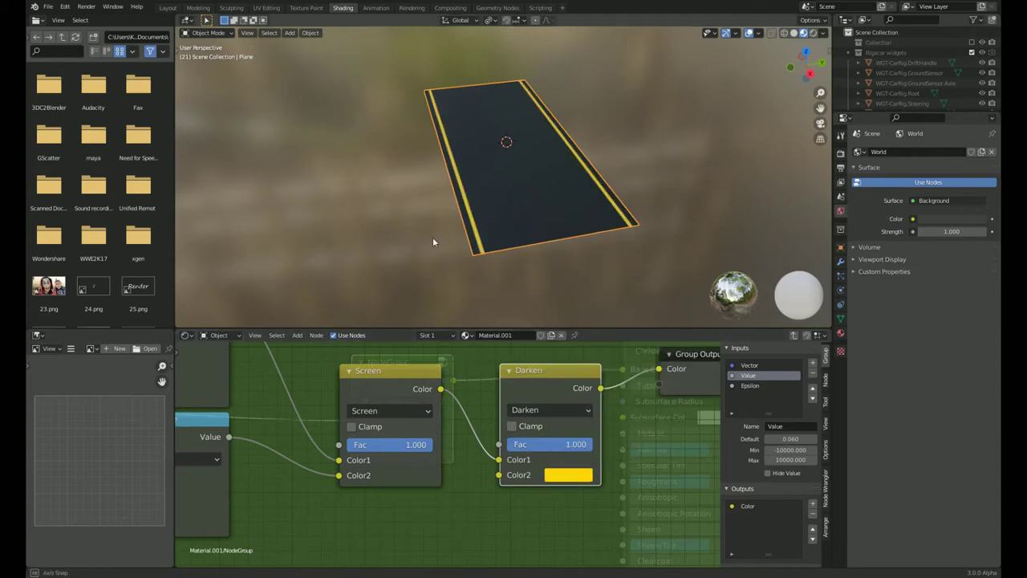
{"action": "middle_click_drag", "start_coordinate": [433, 238], "coordinate": [449, 289]}
{"action": "scroll", "coordinate": [625, 475], "scroll_direction": "down", "scroll_amount": 3}
Expose the Darken node's yellow Color2 as a group input and label the group node 'road limit strip'.
{"action": "scroll", "coordinate": [624, 475], "scroll_direction": "down", "scroll_amount": 3}
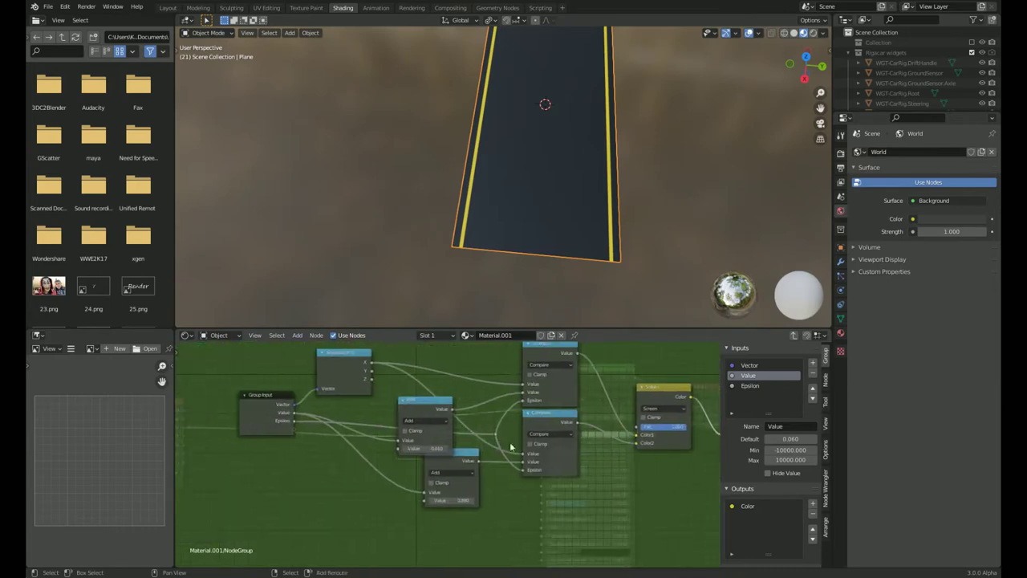
{"action": "left_click_drag", "start_coordinate": [709, 445], "coordinate": [268, 425]}
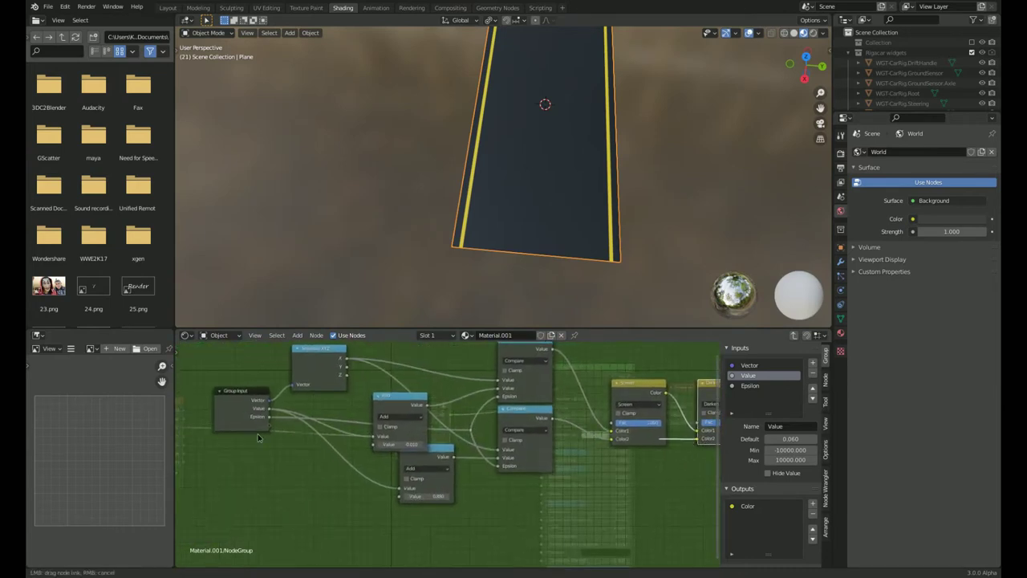
{"action": "key", "text": "Tab"}
{"action": "left_click_drag", "start_coordinate": [482, 425], "coordinate": [561, 463]}
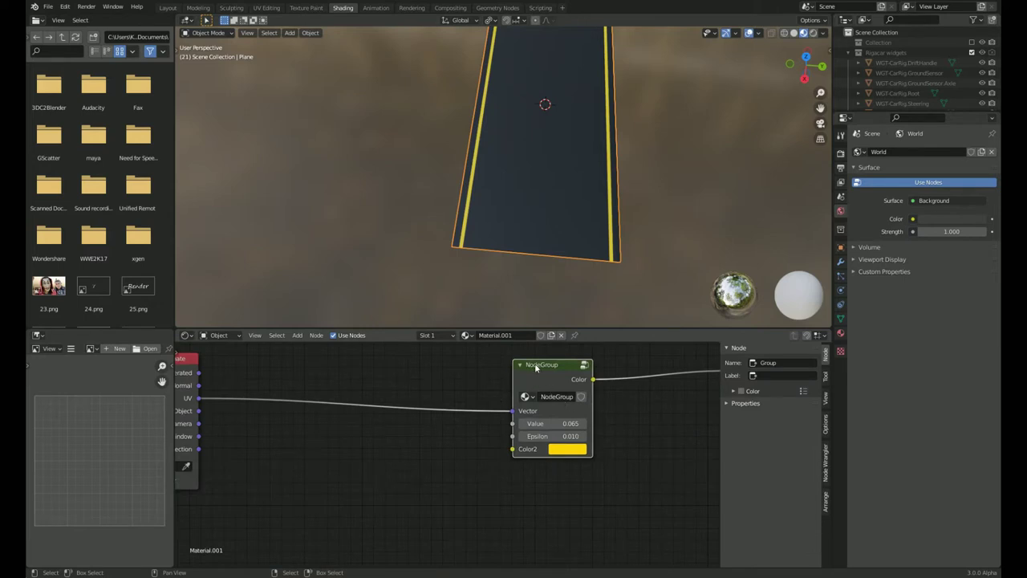
{"action": "left_click", "coordinate": [798, 375]}
{"action": "type", "text": "road limit strip"}
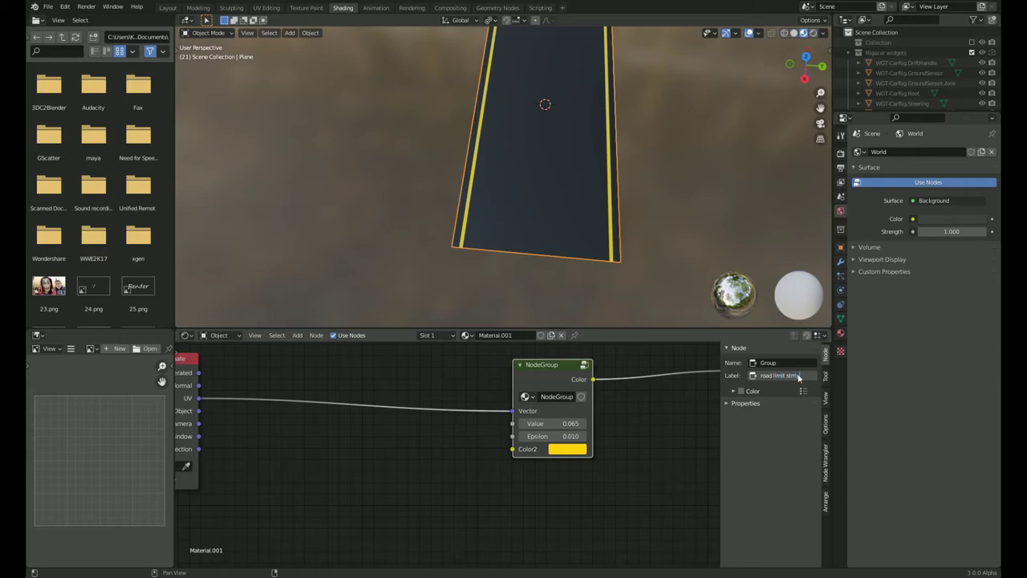
{"action": "key", "text": "Return"}
Add a Math Add node beside the group via a 'math' search.
{"action": "scroll", "coordinate": [493, 475], "scroll_direction": "down", "scroll_amount": 1}
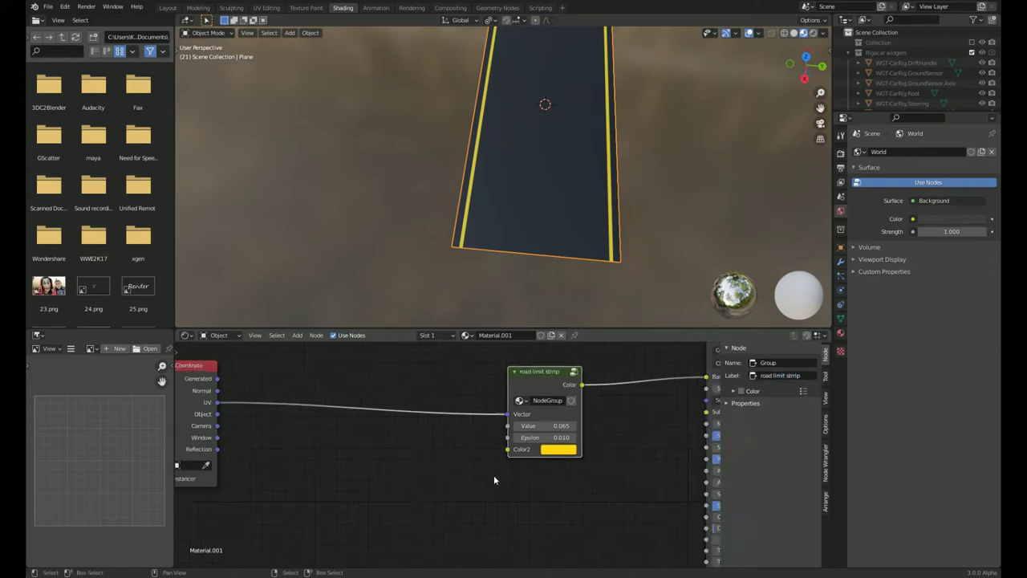
{"action": "scroll", "coordinate": [493, 475], "scroll_direction": "down", "scroll_amount": 1}
{"action": "middle_click_drag", "start_coordinate": [479, 443], "coordinate": [463, 438]}
{"action": "key", "text": "shift+a"}
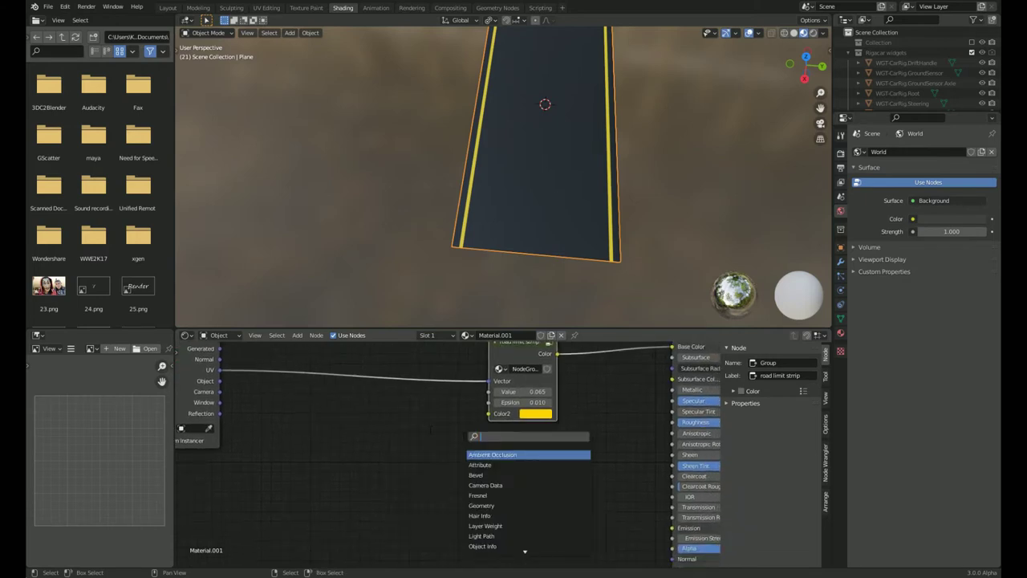
{"action": "type", "text": "math"}
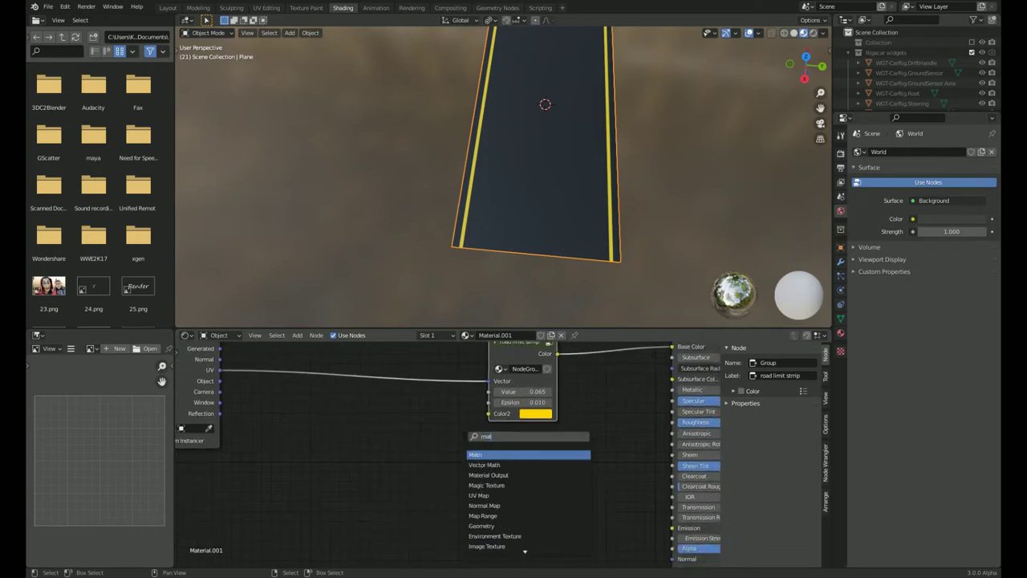
{"action": "key", "text": "Return"}
{"action": "left_click", "coordinate": [423, 427]}
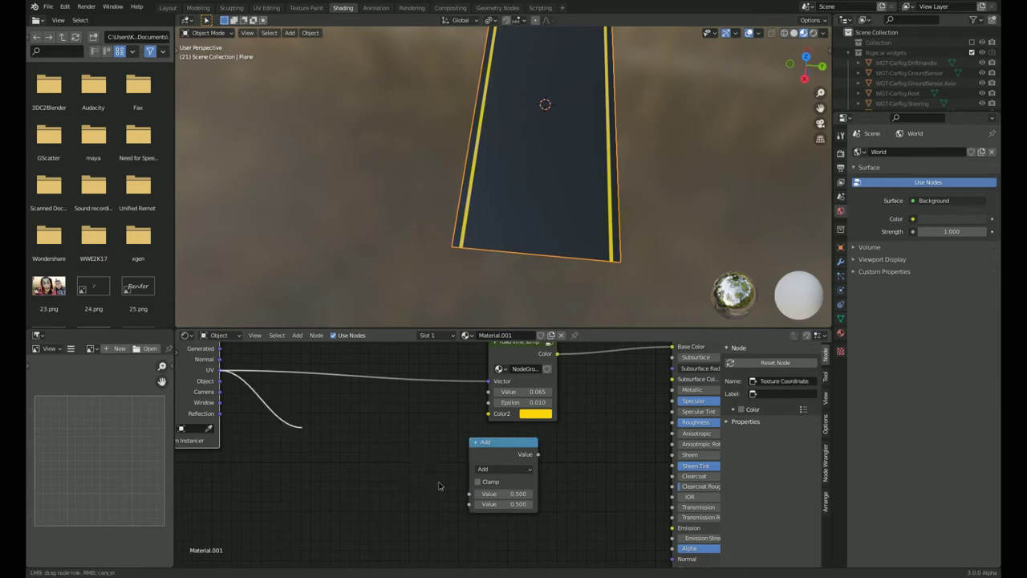
Connect the UV output into the Add node and place a duplicate of it to the right.
{"action": "left_click_drag", "start_coordinate": [219, 370], "coordinate": [469, 493]}
{"action": "mouse_move", "coordinate": [497, 448]}
{"action": "left_mouse_down"}
{"action": "mouse_move", "coordinate": [411, 428]}
{"action": "mouse_move", "coordinate": [401, 443]}
{"action": "left_mouse_up"}
{"action": "key", "text": "shift+a"}
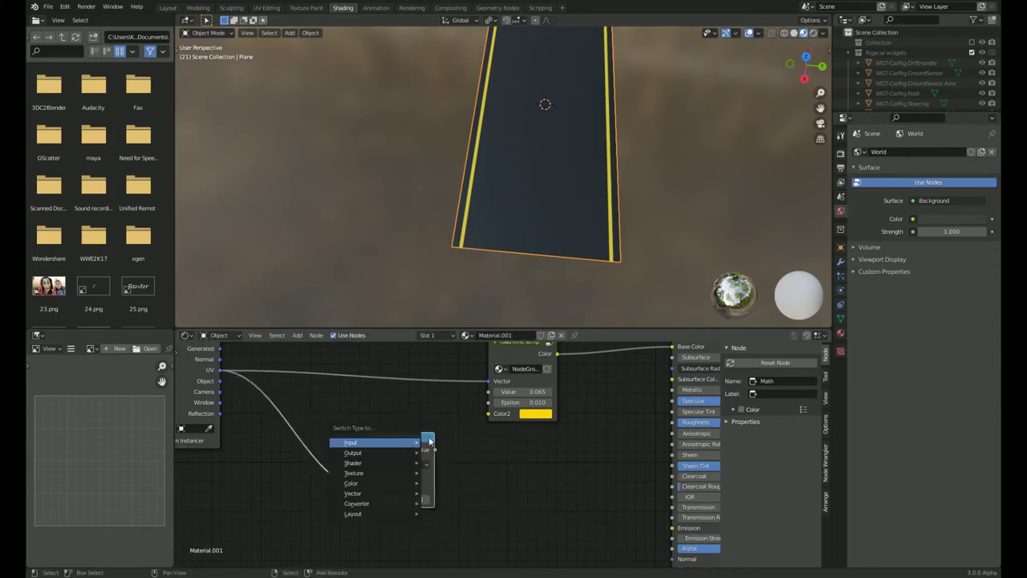
{"action": "key", "text": "Escape"}
{"action": "key", "text": "shift+d"}
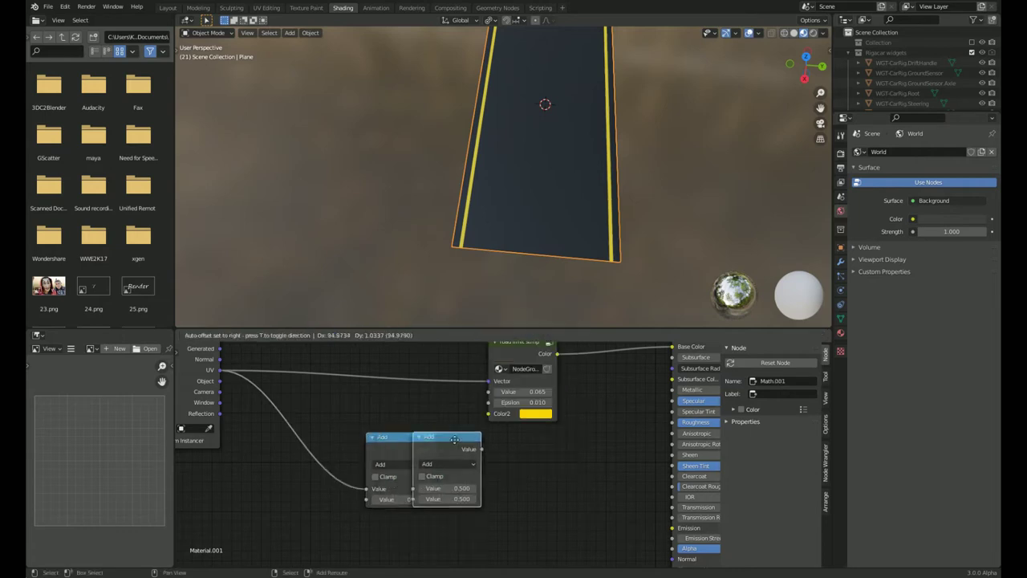
{"action": "left_click", "coordinate": [438, 446]}
Make the duplicate a Compare node, chain Add→Compare→Subsurface Color, and set Add 0.540, Epsilon 0.010.
{"action": "left_click", "coordinate": [487, 466]}
{"action": "left_click", "coordinate": [552, 396]}
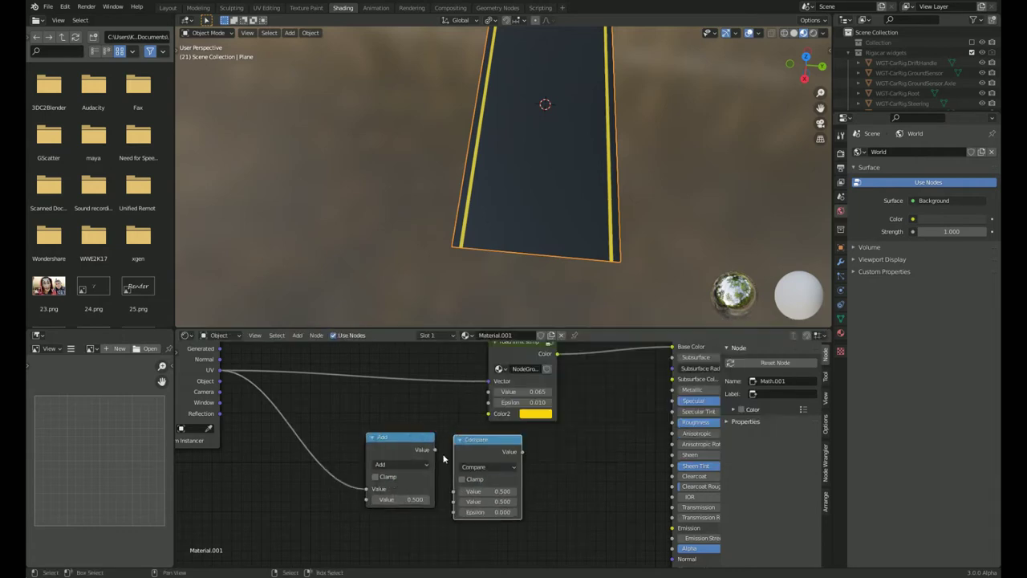
{"action": "left_click_drag", "start_coordinate": [435, 449], "coordinate": [454, 491]}
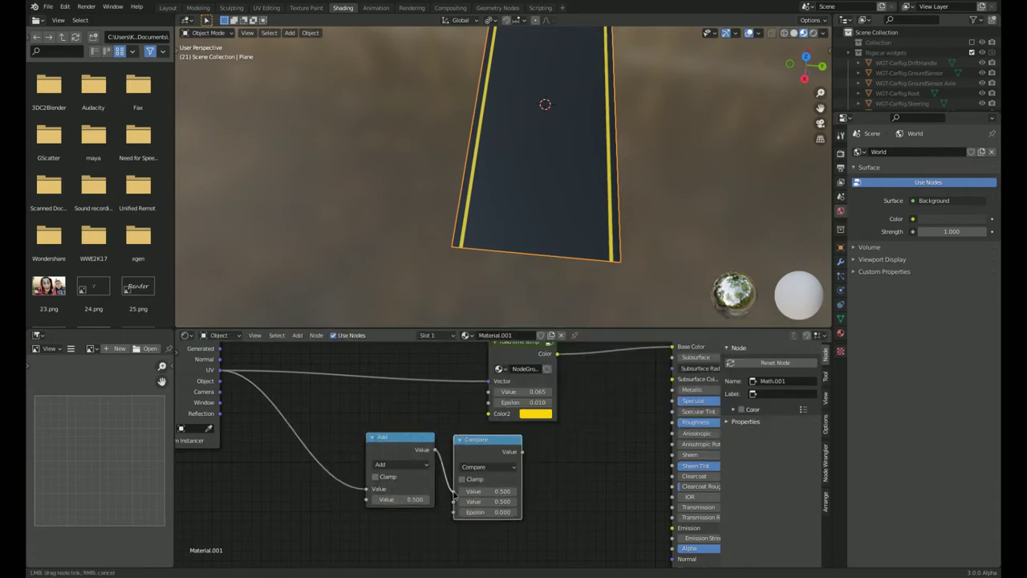
{"action": "left_click_drag", "start_coordinate": [521, 450], "coordinate": [672, 379]}
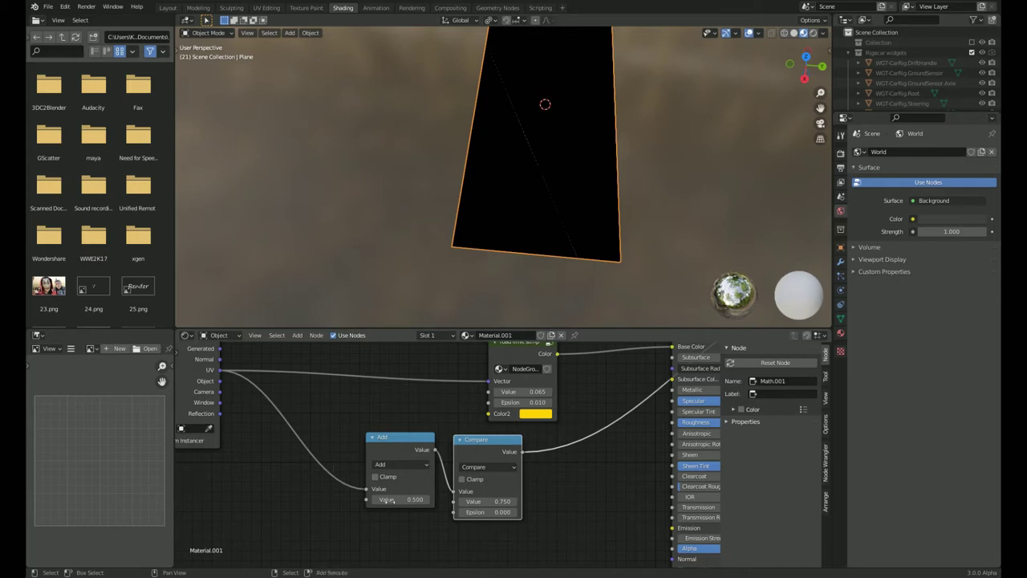
{"action": "left_click_drag", "start_coordinate": [388, 500], "coordinate": [397, 500]}
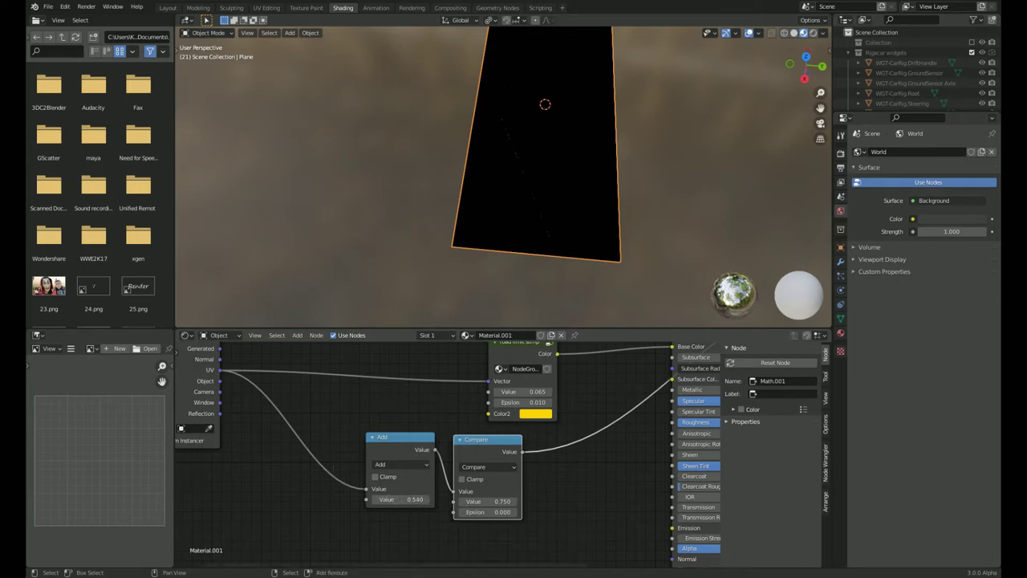
{"action": "left_click_drag", "start_coordinate": [488, 512], "coordinate": [482, 512]}
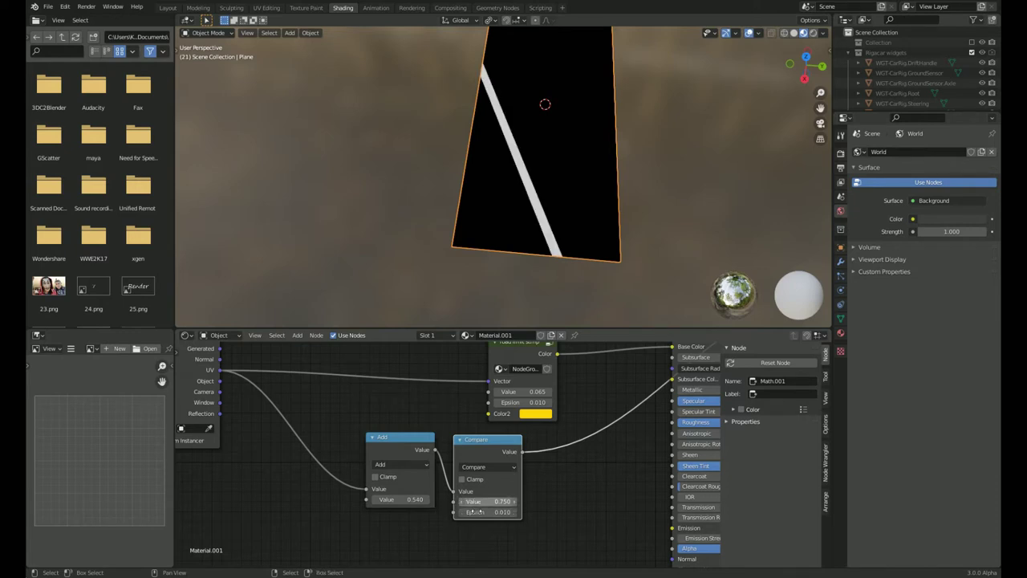
Test flipping the plane's UVs from top view, undo it, and compare Object versus UV coordinates into Add.
{"action": "key", "text": "Tab"}
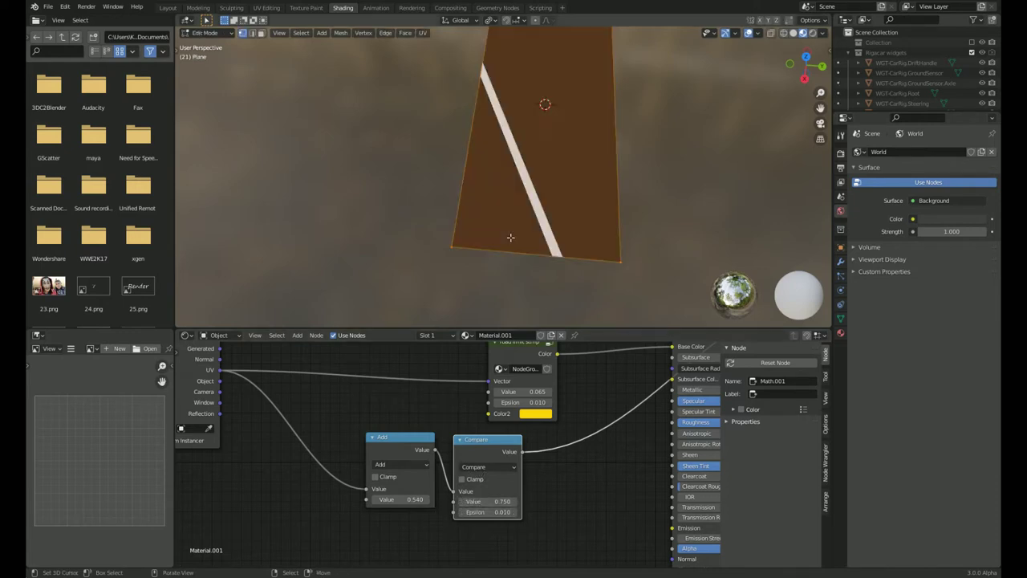
{"action": "key", "text": "KP_7"}
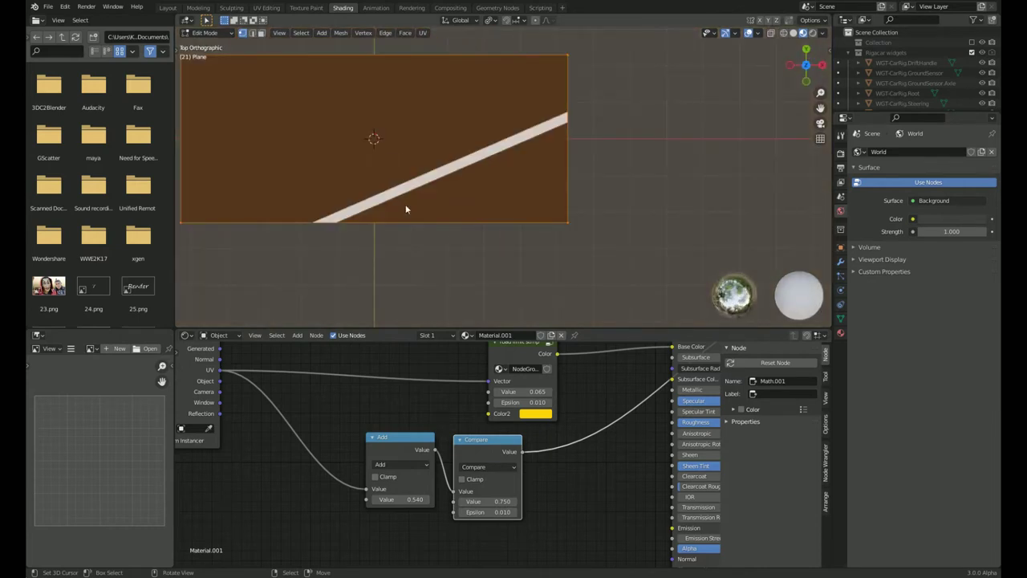
{"action": "key", "text": "u"}
{"action": "left_click", "coordinate": [410, 204]}
{"action": "middle_click_drag", "start_coordinate": [411, 204], "coordinate": [492, 235], "text": "shift"}
{"action": "key", "text": "ctrl+z"}
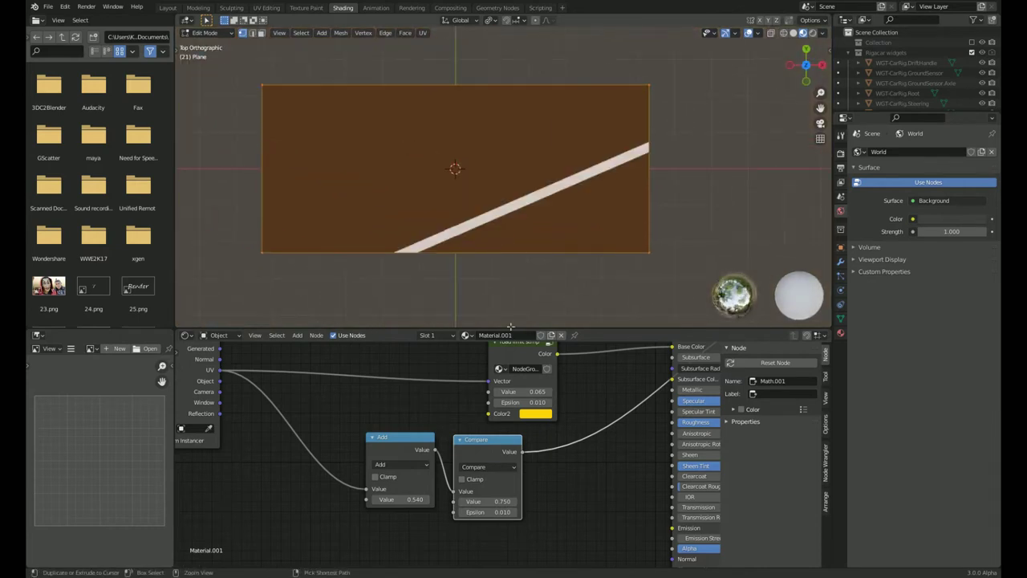
{"action": "middle_click_drag", "start_coordinate": [377, 394], "coordinate": [390, 415]}
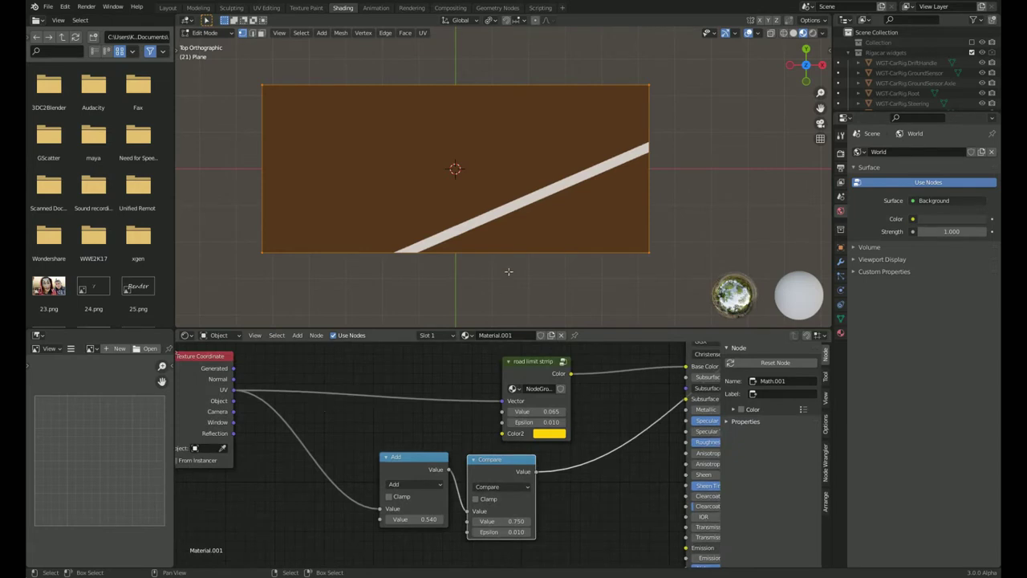
{"action": "key", "text": "Tab"}
{"action": "mouse_move", "coordinate": [378, 507]}
{"action": "left_mouse_down"}
{"action": "mouse_move", "coordinate": [379, 519]}
{"action": "mouse_move", "coordinate": [438, 470]}
{"action": "left_mouse_up"}
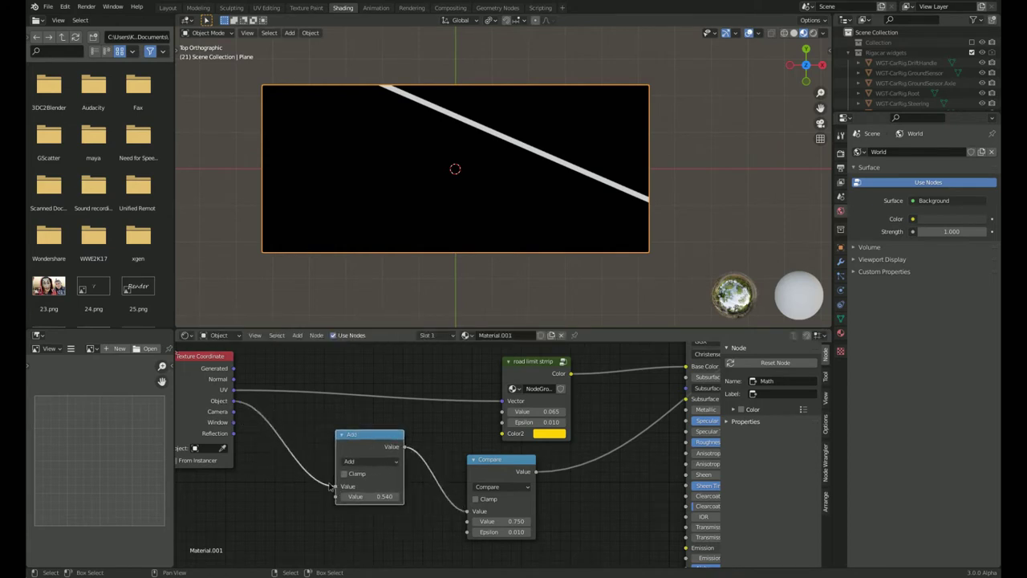
{"action": "mouse_move", "coordinate": [330, 486]}
{"action": "left_mouse_down"}
{"action": "mouse_move", "coordinate": [255, 413]}
{"action": "mouse_move", "coordinate": [331, 486]}
{"action": "left_mouse_up"}
Add a Separate XYZ node between Add and Compare and preview its output.
{"action": "key", "text": "shift+a"}
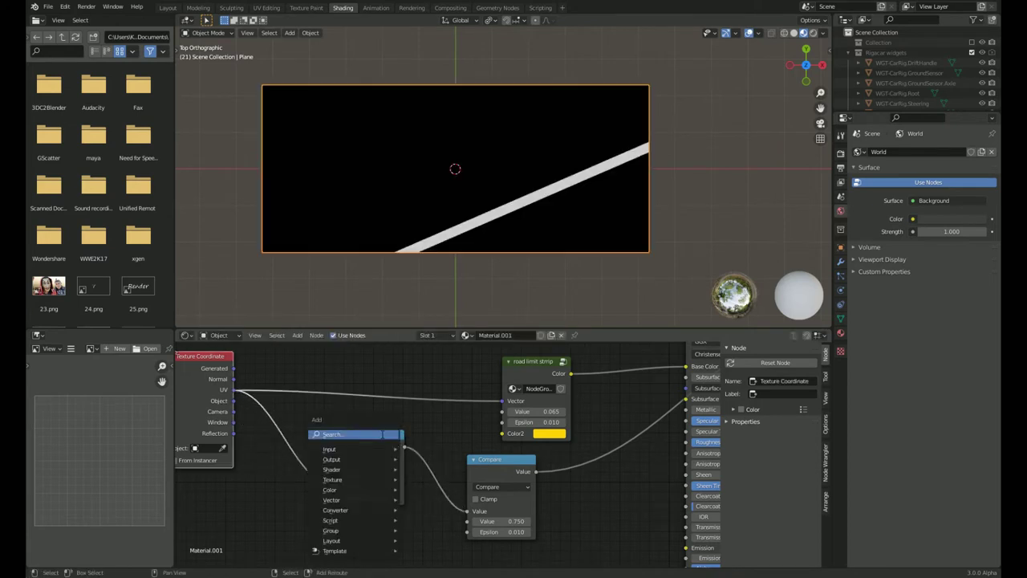
{"action": "key", "text": "Return"}
{"action": "type", "text": "separate"}
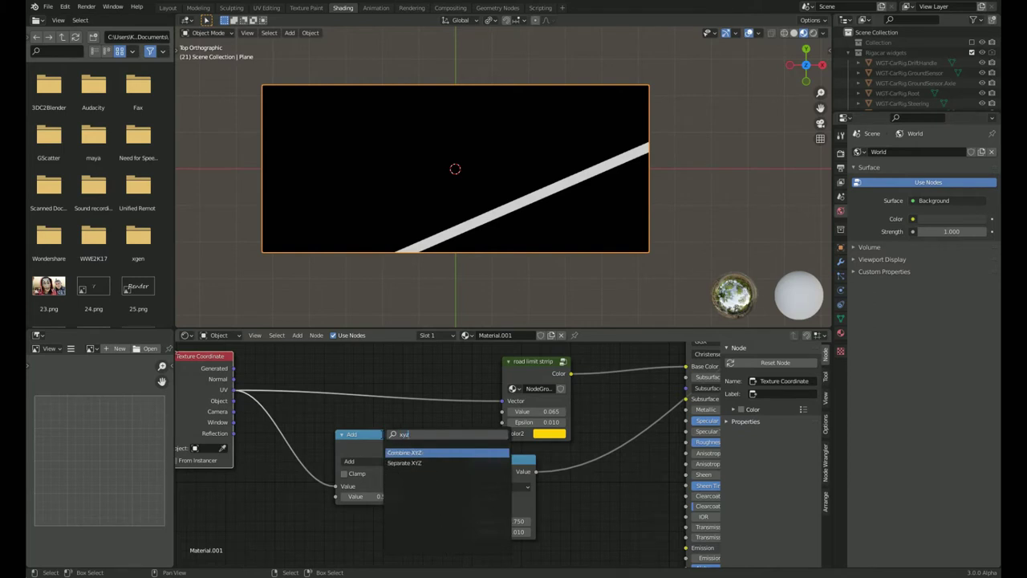
{"action": "type", "text": " xyz"}
{"action": "key", "text": "Return"}
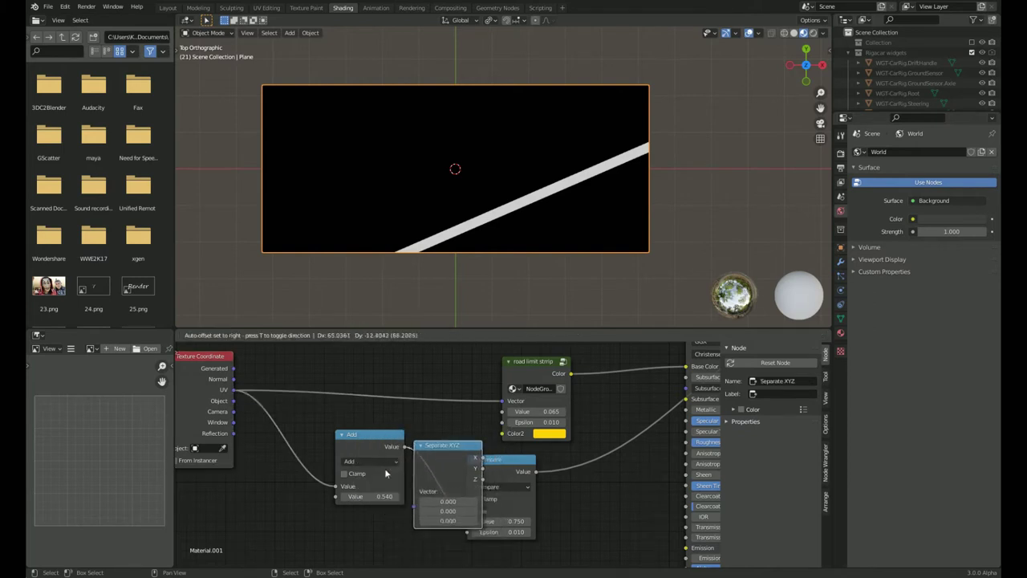
{"action": "left_click", "coordinate": [442, 440]}
{"action": "middle_click_drag", "start_coordinate": [487, 491], "coordinate": [448, 474]}
{"action": "scroll", "coordinate": [447, 474], "scroll_direction": "up", "scroll_amount": 1}
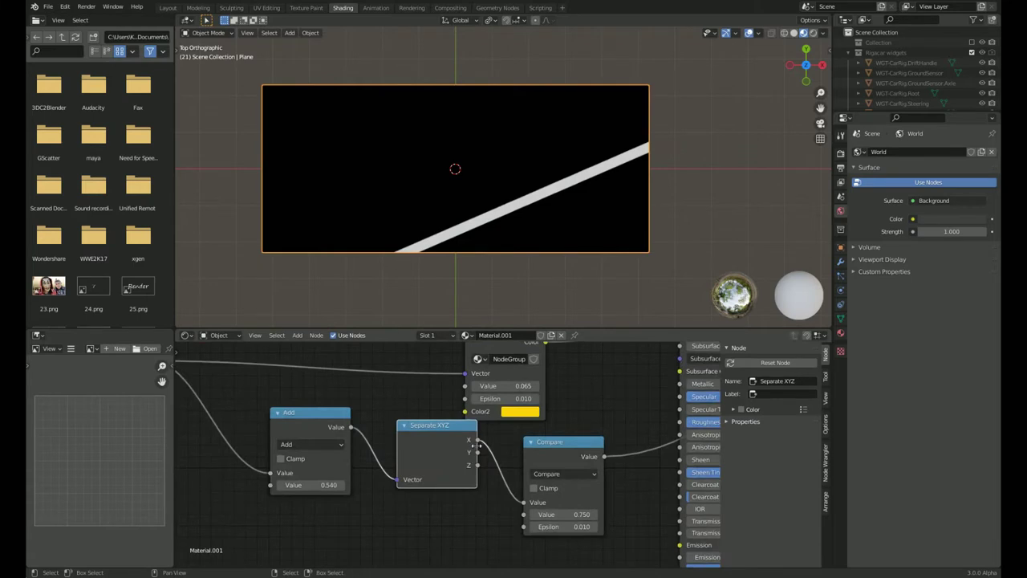
{"action": "left_click", "coordinate": [421, 445], "text": "ctrl+shift"}
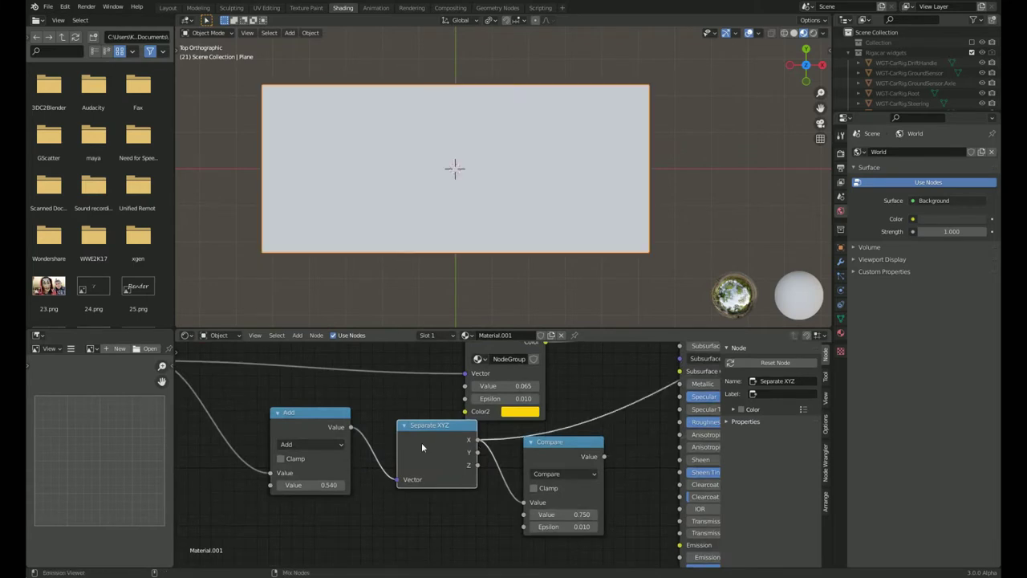
Wire UV directly into Separate XYZ, delete the Add node, and feed X into Compare.
{"action": "mouse_move", "coordinate": [271, 473]}
{"action": "left_mouse_down"}
{"action": "mouse_move", "coordinate": [408, 490]}
{"action": "mouse_move", "coordinate": [414, 468]}
{"action": "left_mouse_up"}
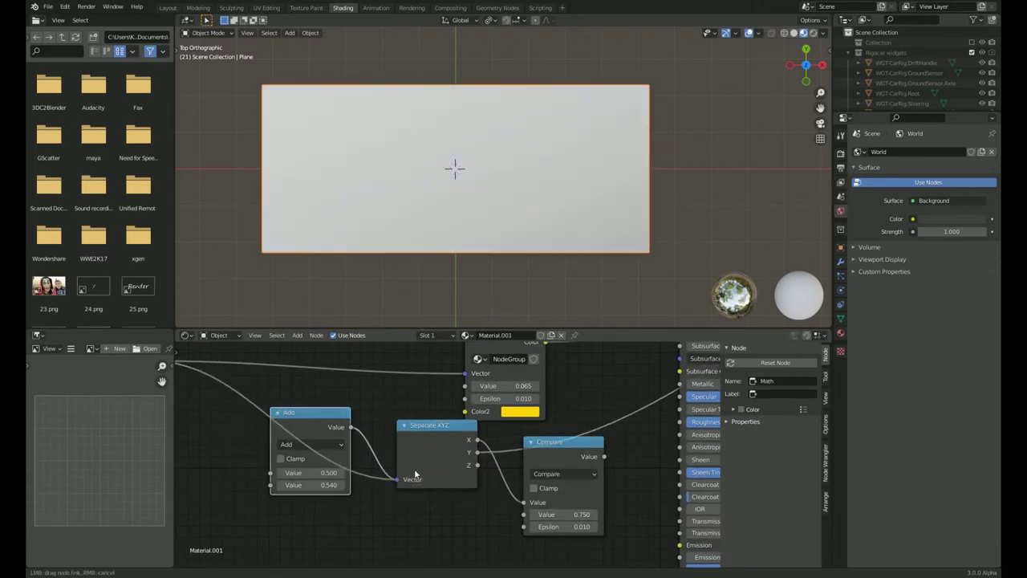
{"action": "middle_click_drag", "start_coordinate": [292, 422], "coordinate": [360, 436]}
{"action": "key", "text": "ctrl+x"}
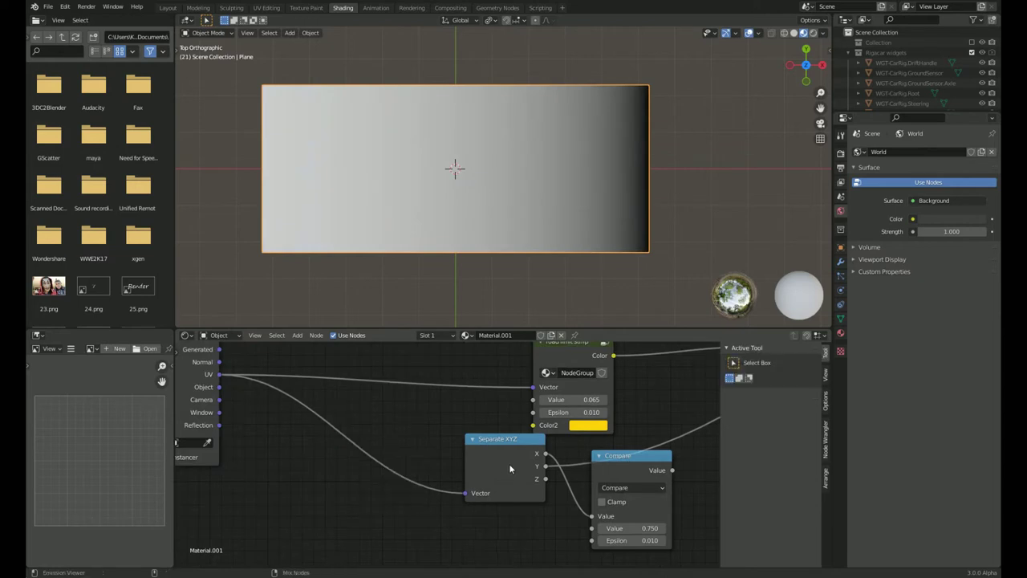
{"action": "left_click", "coordinate": [510, 471], "text": "ctrl+shift"}
{"action": "middle_click_drag", "start_coordinate": [640, 503], "coordinate": [535, 493]}
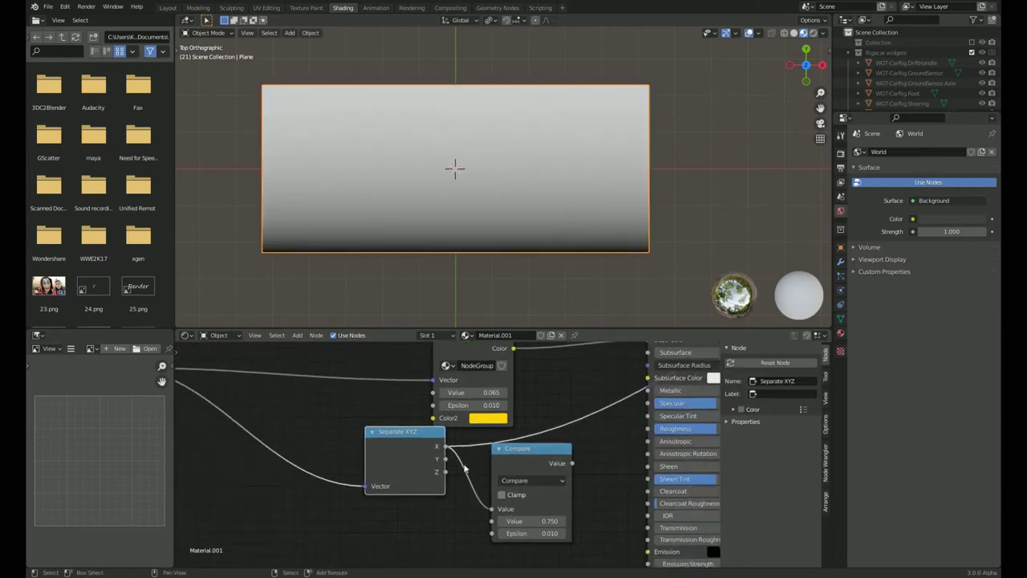
{"action": "left_click_drag", "start_coordinate": [440, 442], "coordinate": [485, 516]}
{"action": "left_click", "coordinate": [537, 463], "text": "ctrl+shift"}
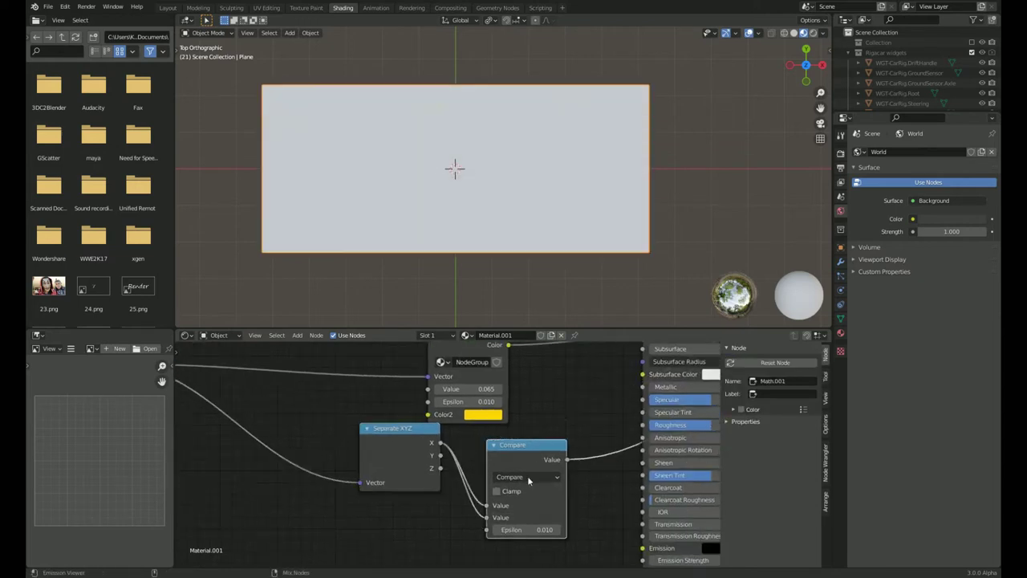
Unlink X from Compare's second input and set the Compare threshold to 0.500.
{"action": "right_click_drag", "start_coordinate": [425, 493], "coordinate": [481, 526], "text": "ctrl"}
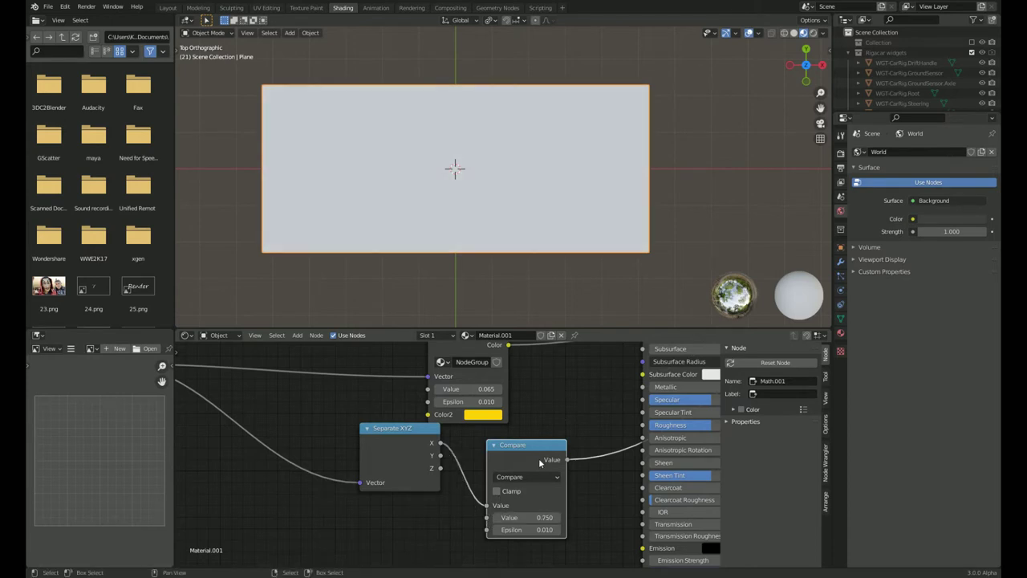
{"action": "middle_click_drag", "start_coordinate": [463, 470], "coordinate": [408, 460]}
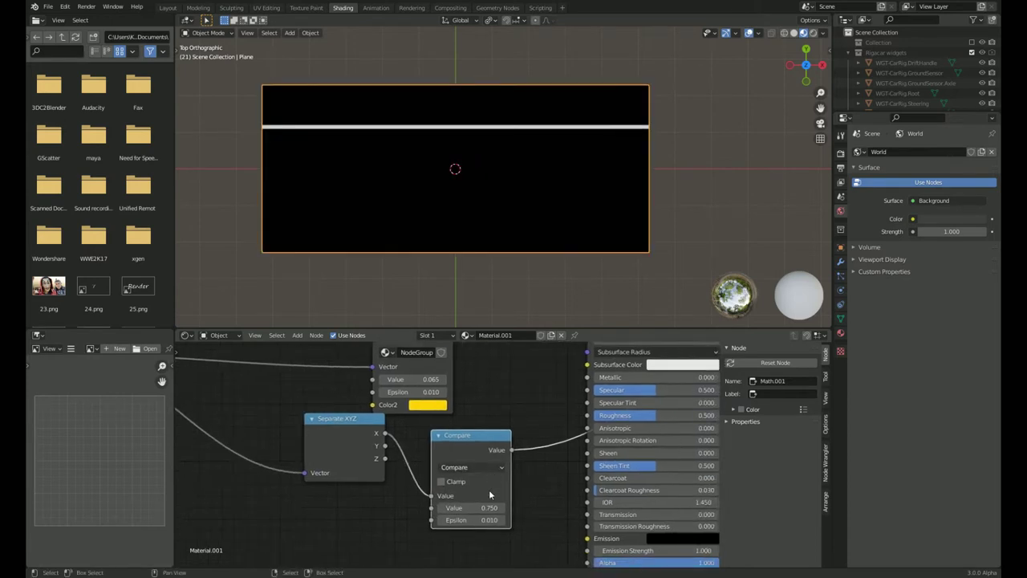
{"action": "left_click", "coordinate": [482, 507]}
{"action": "type", "text": "1"}
{"action": "key", "text": "Return"}
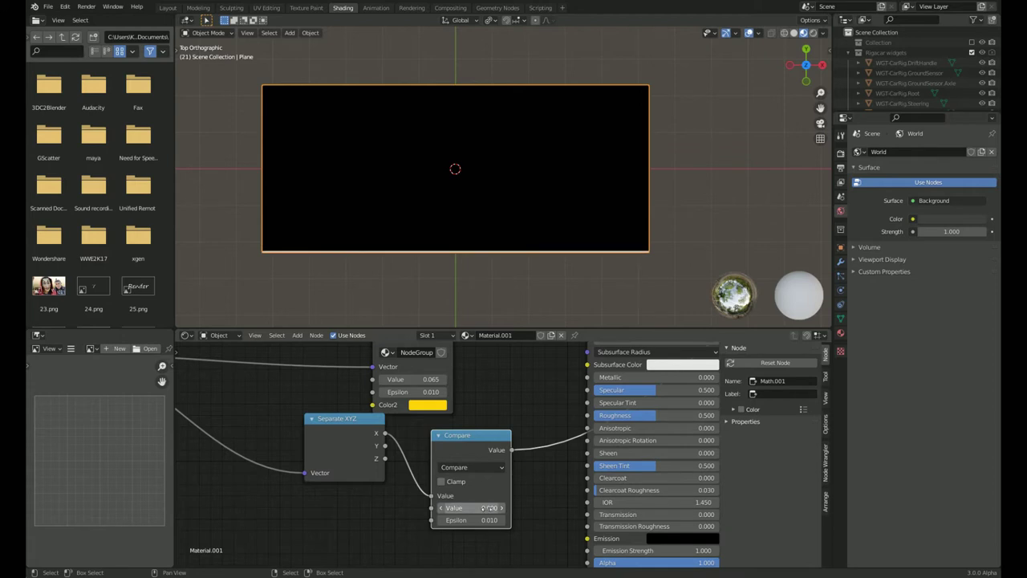
{"action": "left_click_drag", "start_coordinate": [484, 507], "coordinate": [489, 508]}
{"action": "type", "text": "0.5"}
{"action": "key", "text": "Return"}
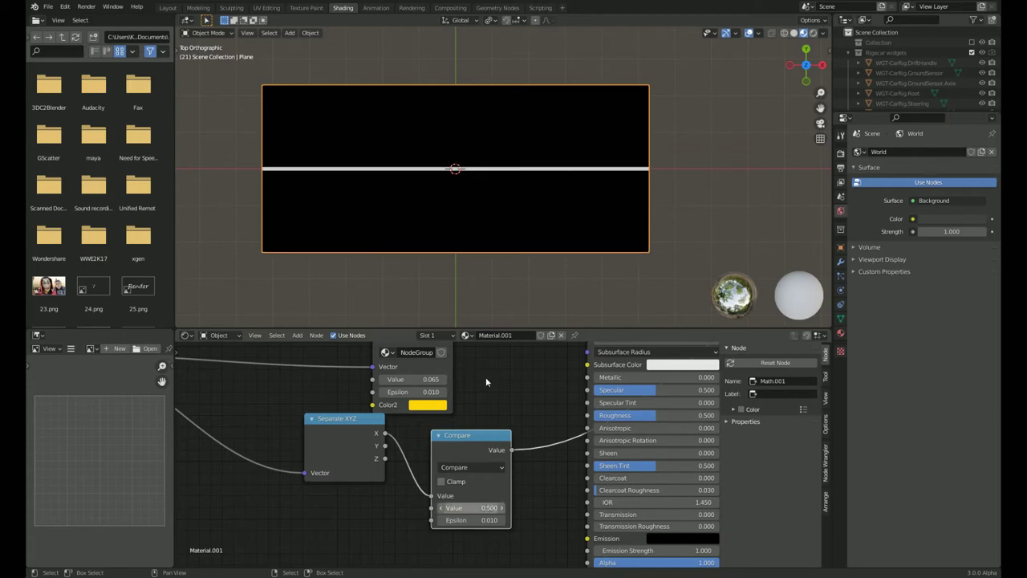
Shift Separate XYZ and Compare left and set Compare's Epsilon to 0.005 for a thin line.
{"action": "middle_click_drag", "start_coordinate": [358, 429], "coordinate": [478, 429]}
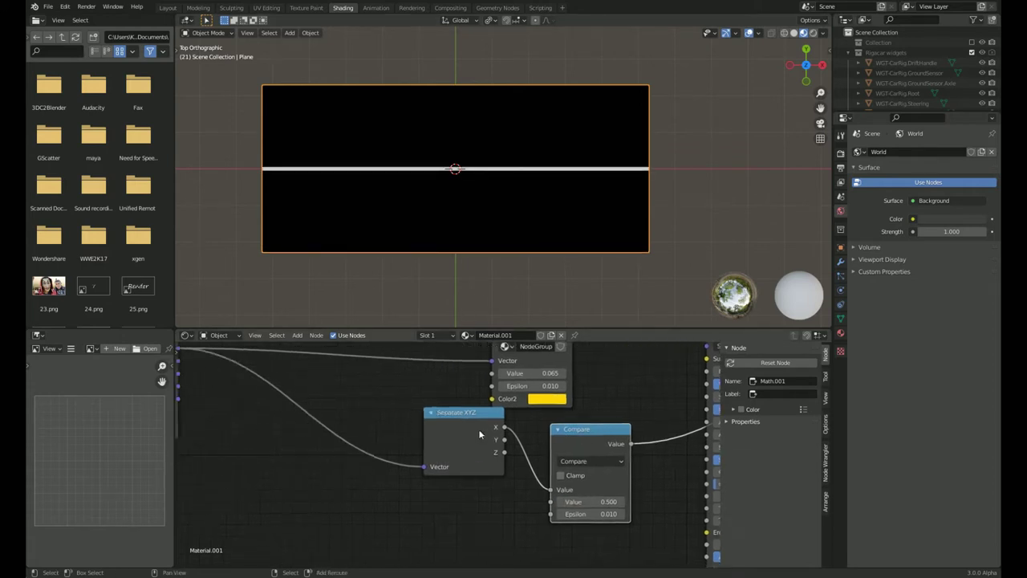
{"action": "scroll", "coordinate": [478, 428], "scroll_direction": "down", "scroll_amount": 2}
{"action": "left_click_drag", "start_coordinate": [587, 471], "coordinate": [541, 485]}
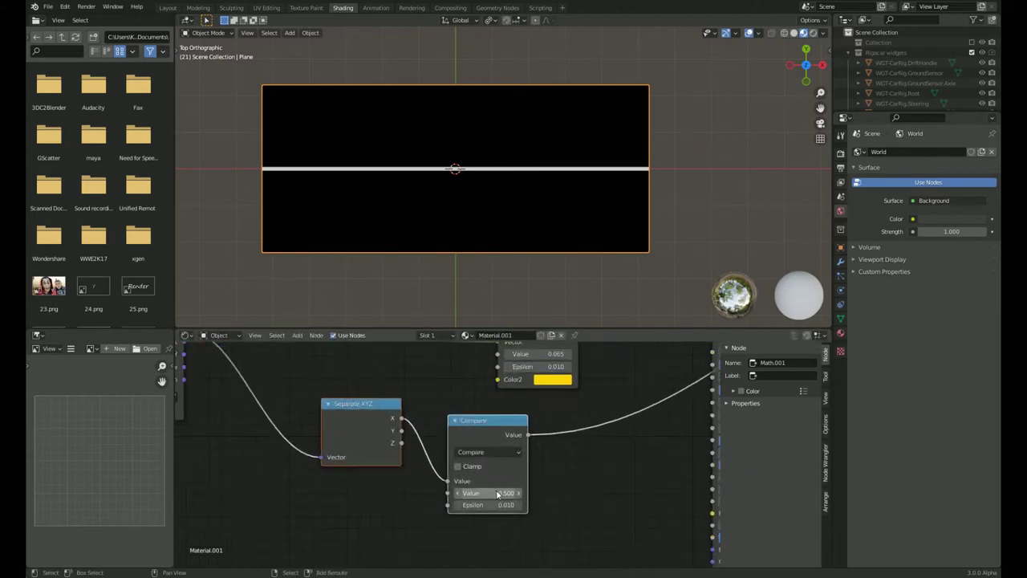
{"action": "scroll", "coordinate": [477, 515], "scroll_direction": "up", "scroll_amount": 4}
{"action": "middle_click_drag", "start_coordinate": [477, 516], "coordinate": [473, 502]}
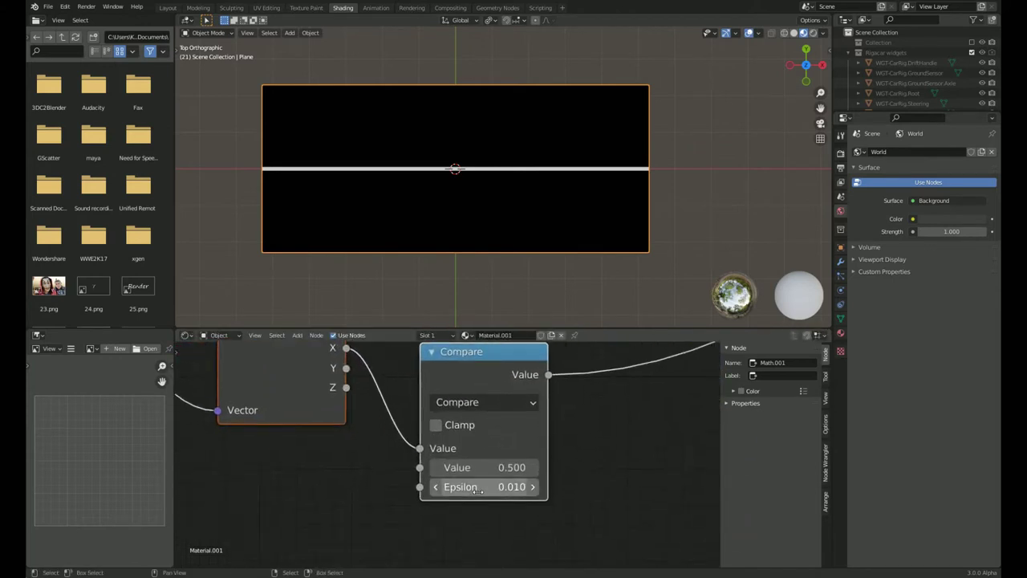
{"action": "left_click_drag", "start_coordinate": [474, 487], "coordinate": [479, 491]}
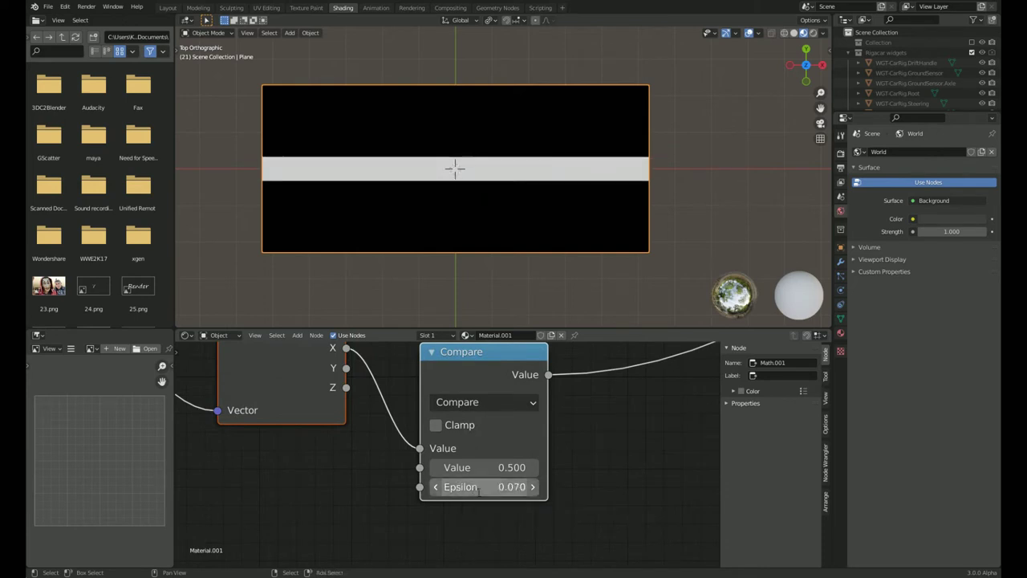
{"action": "left_click", "coordinate": [479, 491]}
{"action": "type", "text": ".01"}
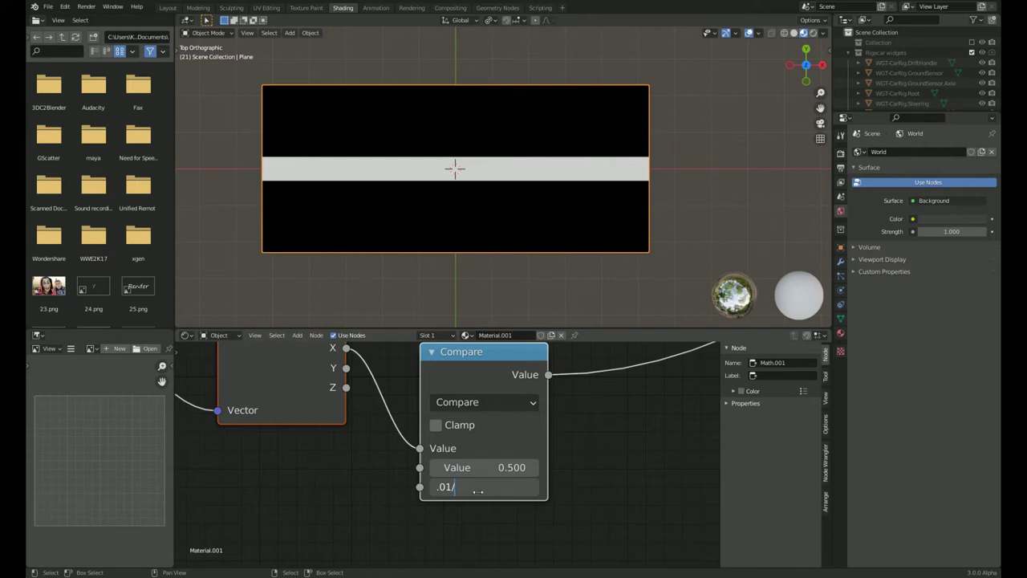
{"action": "type", "text": "2"}
{"action": "key", "text": "Return"}
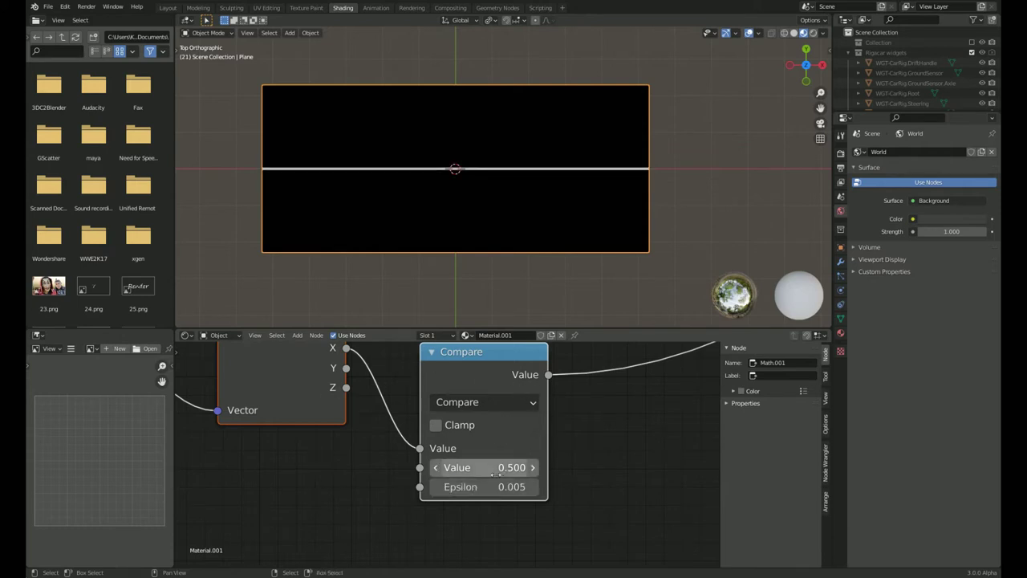
Change the Compare threshold to 0.510.
{"action": "scroll", "coordinate": [491, 469], "scroll_direction": "up", "scroll_amount": 1}
{"action": "scroll", "coordinate": [485, 461], "scroll_direction": "up", "scroll_amount": 1}
{"action": "left_click", "coordinate": [477, 453]}
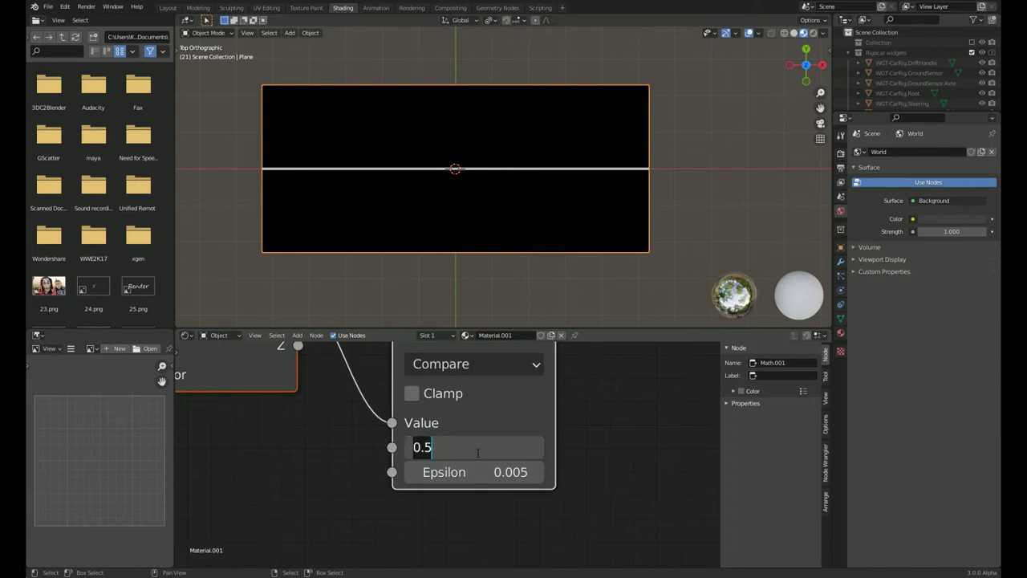
{"action": "type", "text": ".51"}
{"action": "type", "text": "0.510"}
{"action": "key", "text": "Return"}
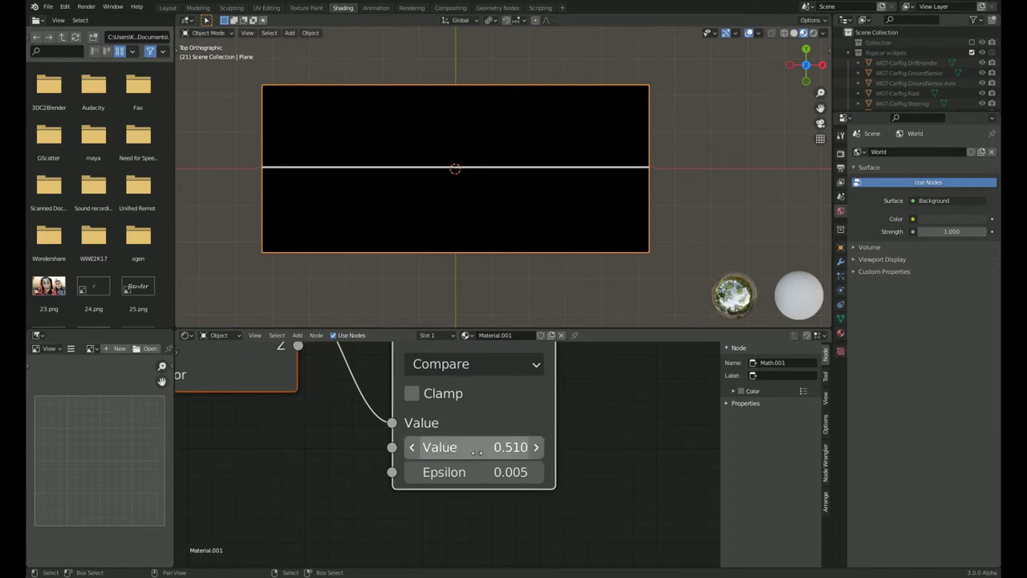
{"action": "scroll", "coordinate": [476, 453], "scroll_direction": "down", "scroll_amount": 4}
{"action": "scroll", "coordinate": [465, 473], "scroll_direction": "down", "scroll_amount": 1}
Duplicate the Compare node below the original and set the copy's threshold to 0.490.
{"action": "key", "text": "shift+d"}
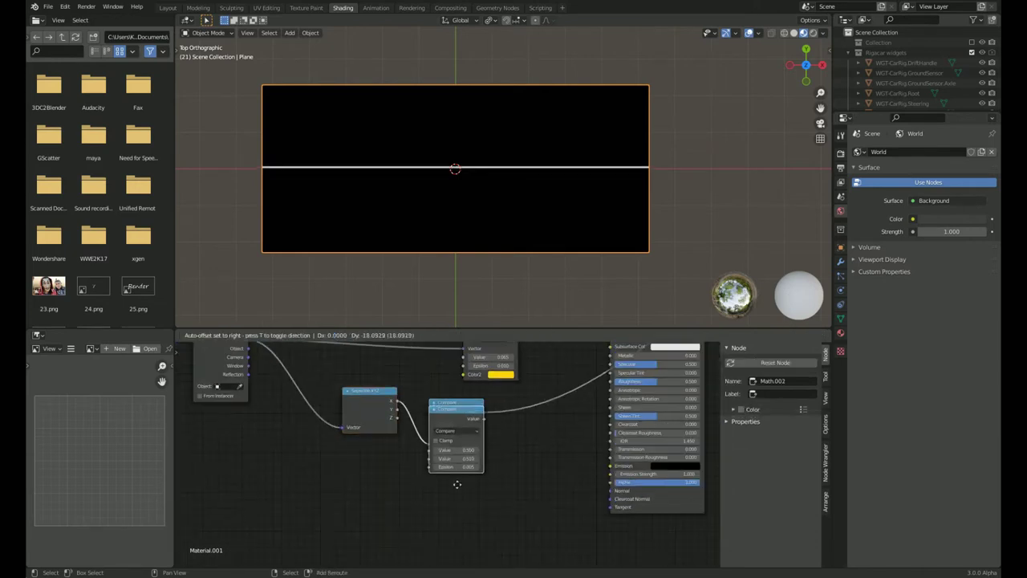
{"action": "left_click", "coordinate": [457, 488]}
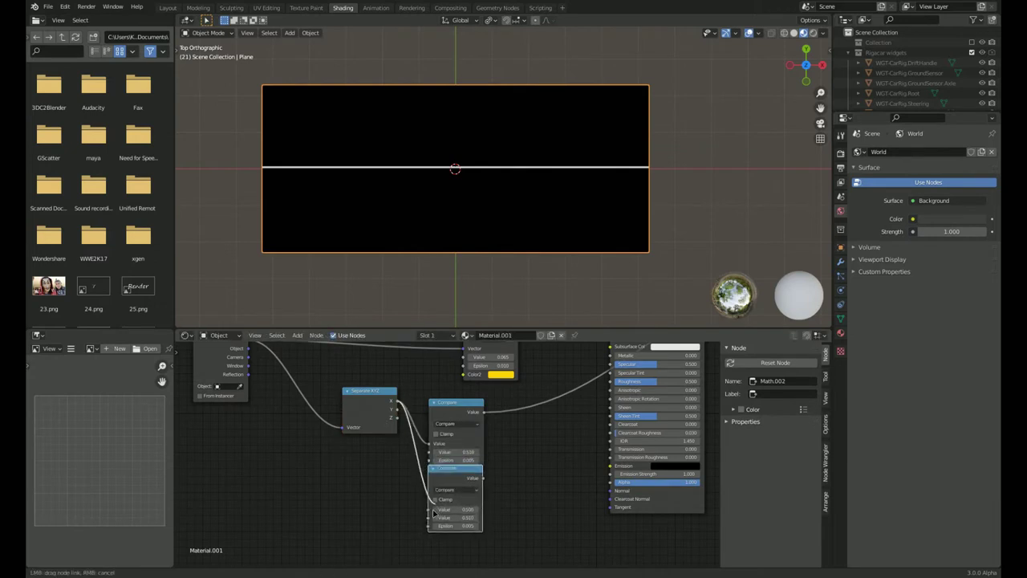
{"action": "scroll", "coordinate": [419, 423], "scroll_direction": "up", "scroll_amount": 3}
{"action": "scroll", "coordinate": [419, 423], "scroll_direction": "up", "scroll_amount": 1}
{"action": "left_click", "coordinate": [419, 424]}
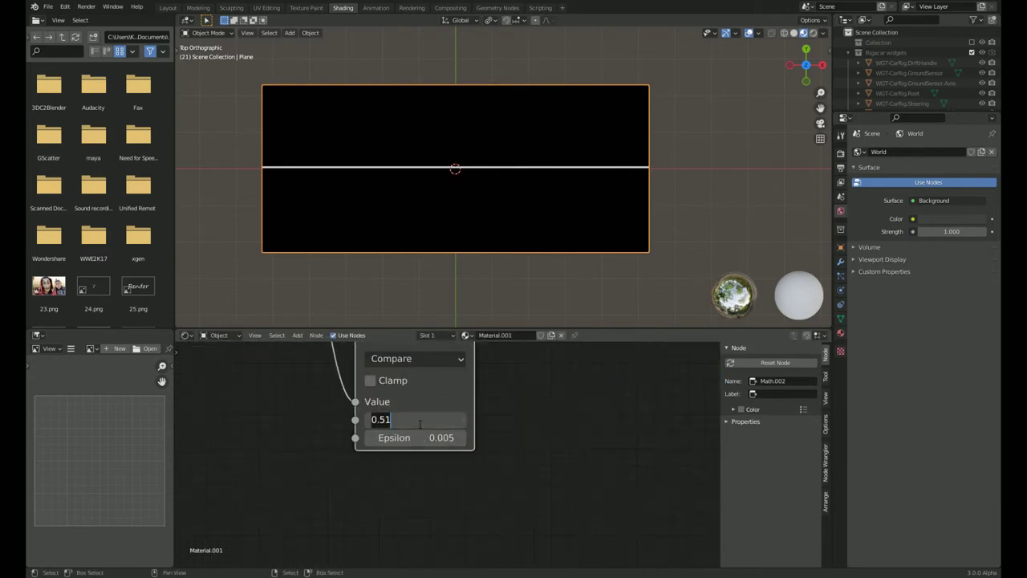
{"action": "type", "text": ".49"}
{"action": "key", "text": "Return"}
{"action": "key", "text": "KP_Decimal"}
{"action": "scroll", "coordinate": [470, 405], "scroll_direction": "down", "scroll_amount": 4}
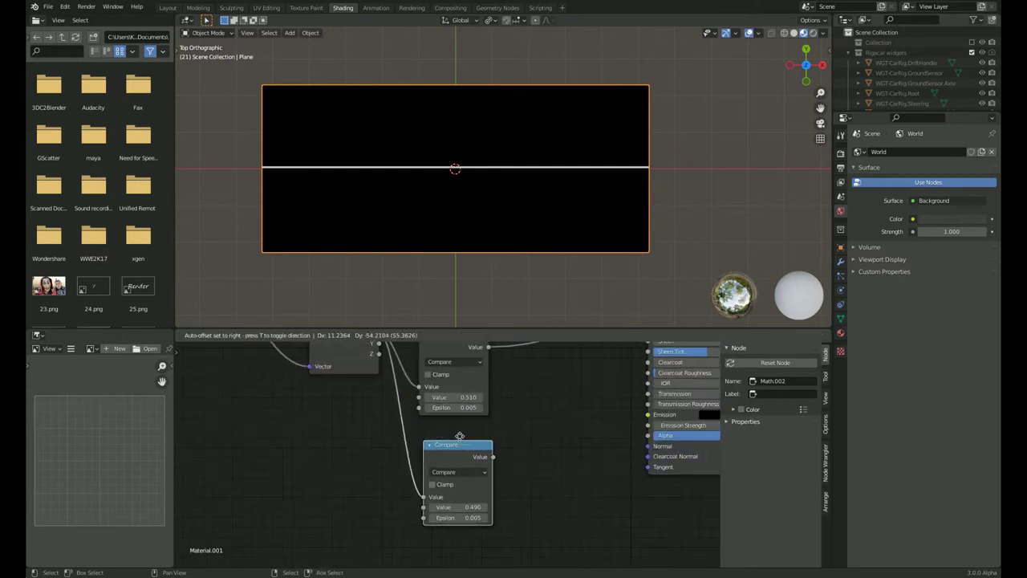
Combine both Compare outputs in a Mix node with Screen blending and Fac 1.000.
{"action": "left_click", "coordinate": [458, 386]}
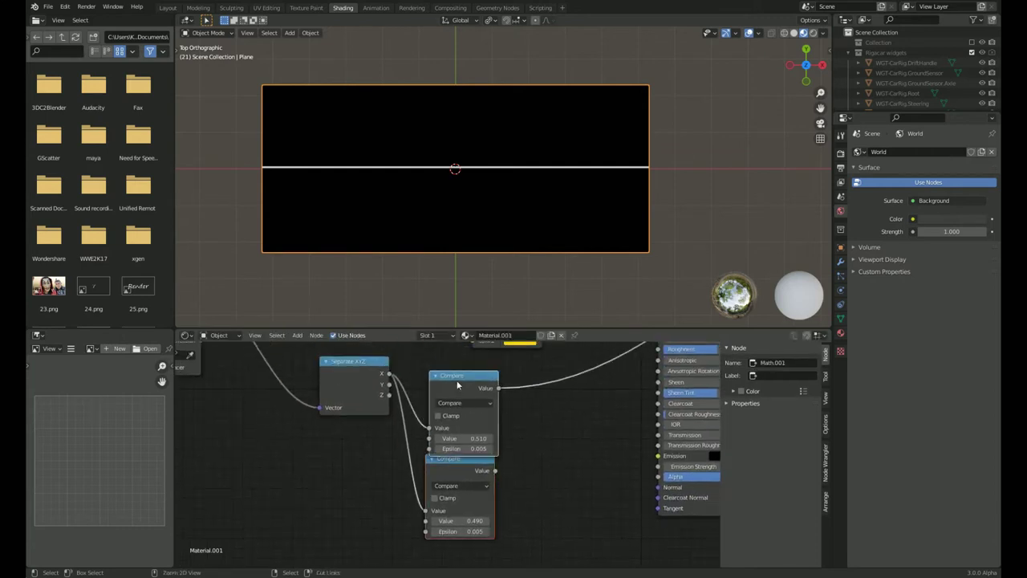
{"action": "right_click_drag", "start_coordinate": [457, 386], "coordinate": [461, 453], "text": "ctrl+shift"}
{"action": "key", "text": "h"}
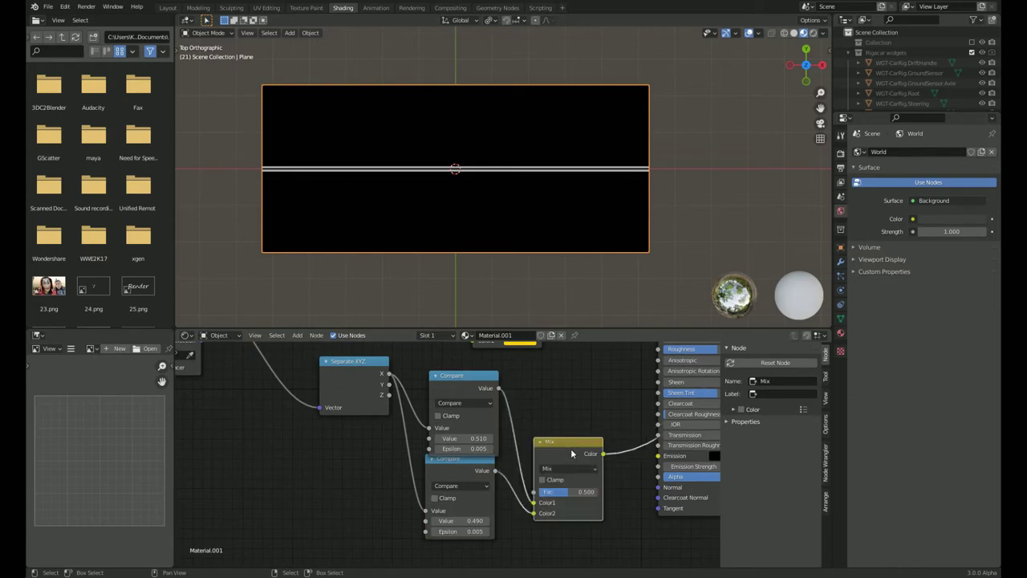
{"action": "left_click", "coordinate": [553, 468]}
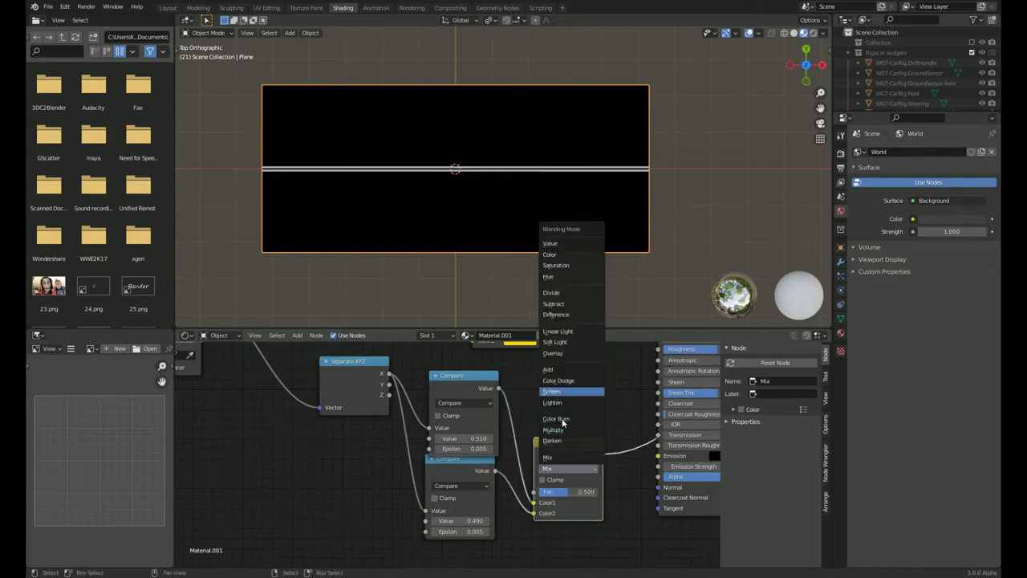
{"action": "left_click", "coordinate": [552, 391]}
{"action": "left_click_drag", "start_coordinate": [562, 491], "coordinate": [610, 491]}
{"action": "scroll", "coordinate": [438, 266], "scroll_direction": "up", "scroll_amount": 5}
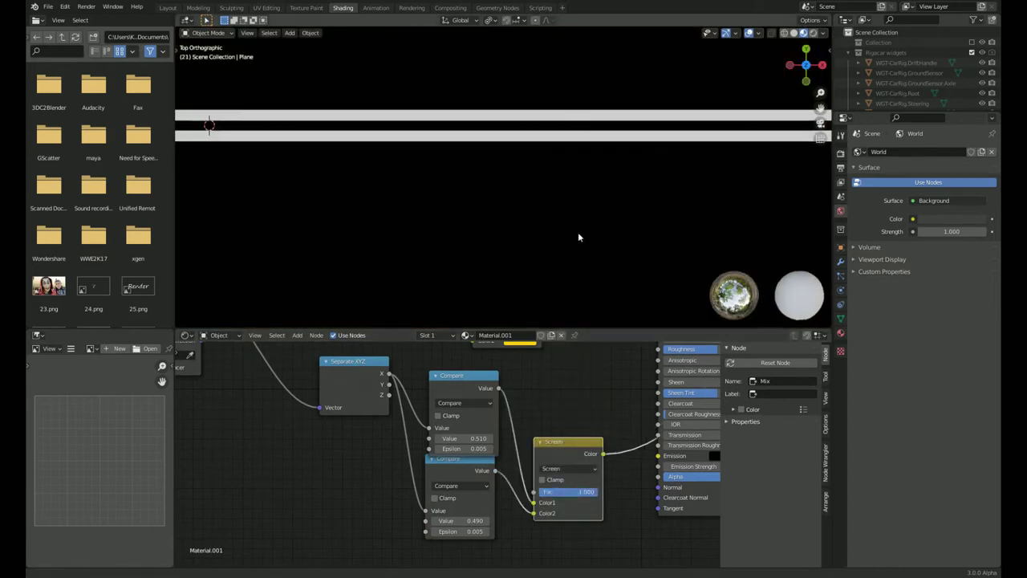
{"action": "mouse_move", "coordinate": [438, 266]}
{"action": "middle_mouse_down"}
{"action": "mouse_move", "coordinate": [607, 432]}
{"action": "mouse_move", "coordinate": [413, 488]}
{"action": "middle_mouse_up"}
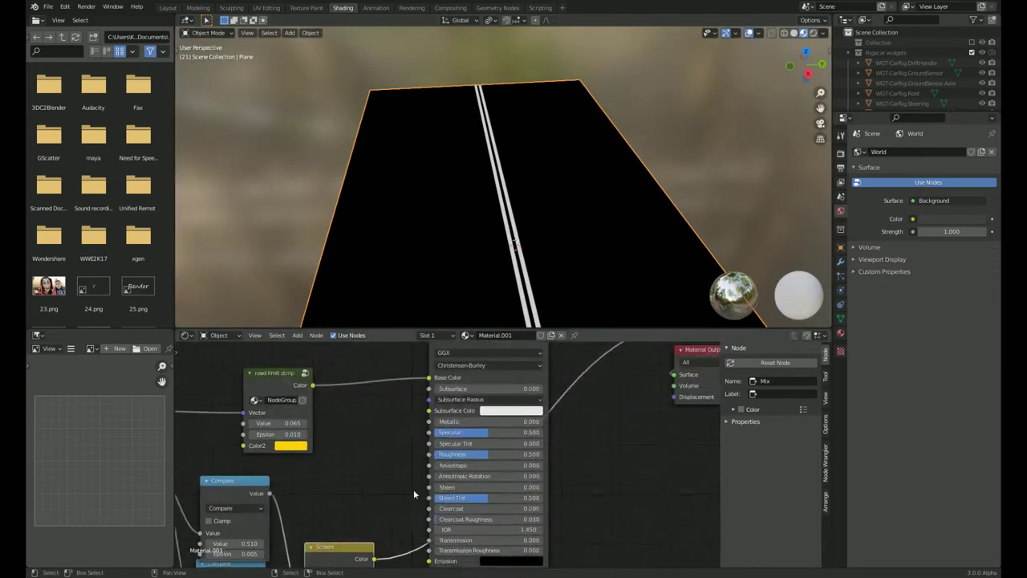
{"action": "scroll", "coordinate": [414, 439], "scroll_direction": "down", "scroll_amount": 2}
{"action": "middle_click_drag", "start_coordinate": [511, 453], "coordinate": [582, 397]}
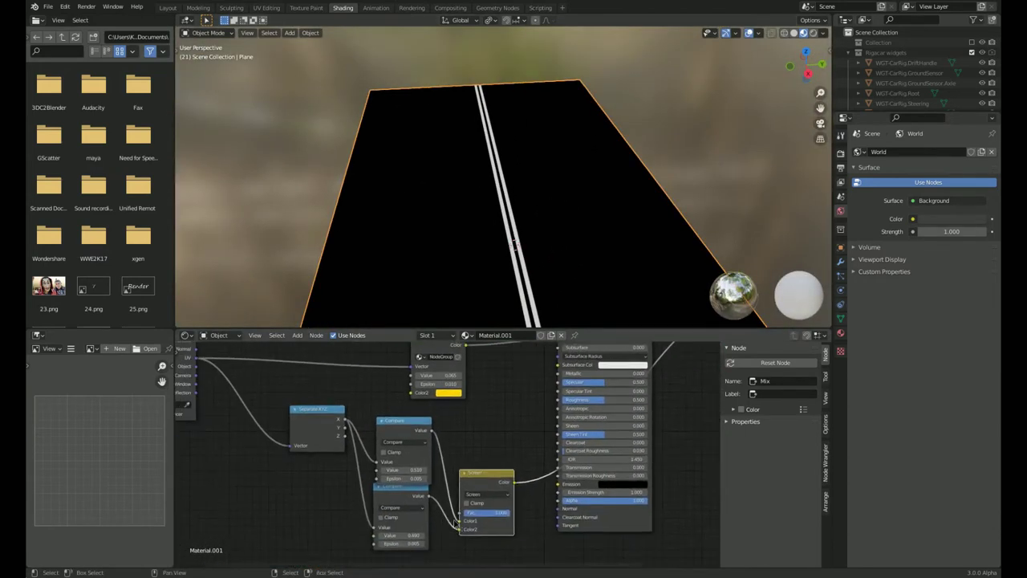
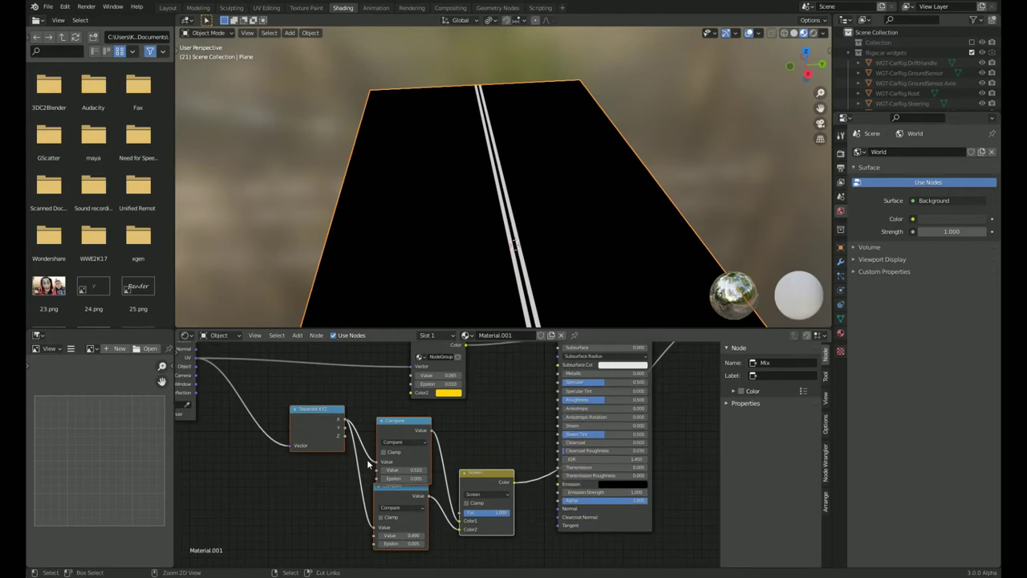
Pack the stripe mask nodes into NodeGroup.001 and feed a new group Value input into the lower Compare.
{"action": "key", "text": "ctrl+g"}
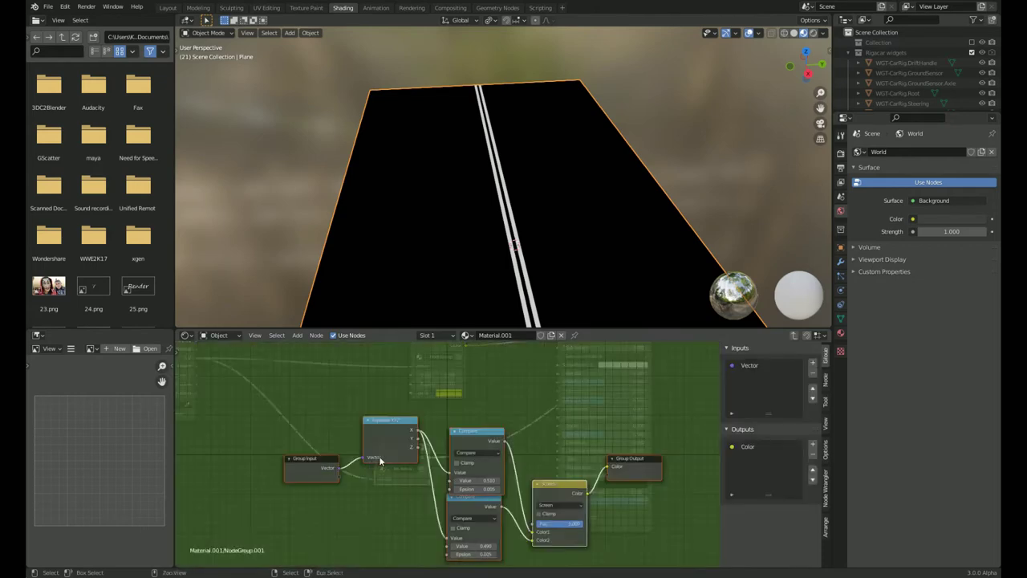
{"action": "key", "text": "Tab"}
{"action": "key", "text": "g"}
{"action": "left_click", "coordinate": [523, 407]}
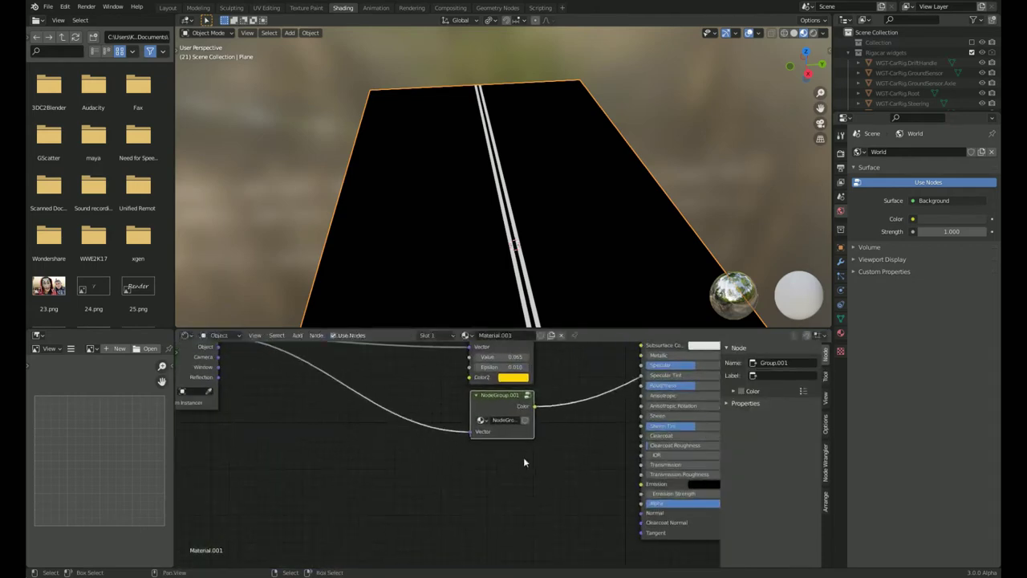
{"action": "middle_click_drag", "start_coordinate": [523, 456], "coordinate": [445, 441]}
{"action": "scroll", "coordinate": [509, 498], "scroll_direction": "up", "scroll_amount": 2}
{"action": "key", "text": "Tab"}
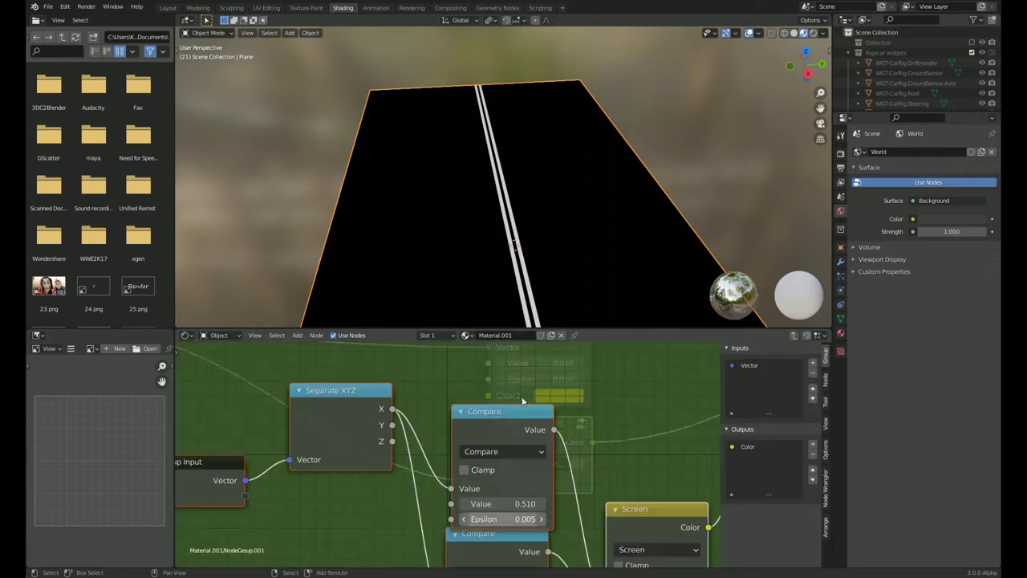
{"action": "scroll", "coordinate": [509, 473], "scroll_direction": "down", "scroll_amount": 3}
{"action": "key", "text": "g"}
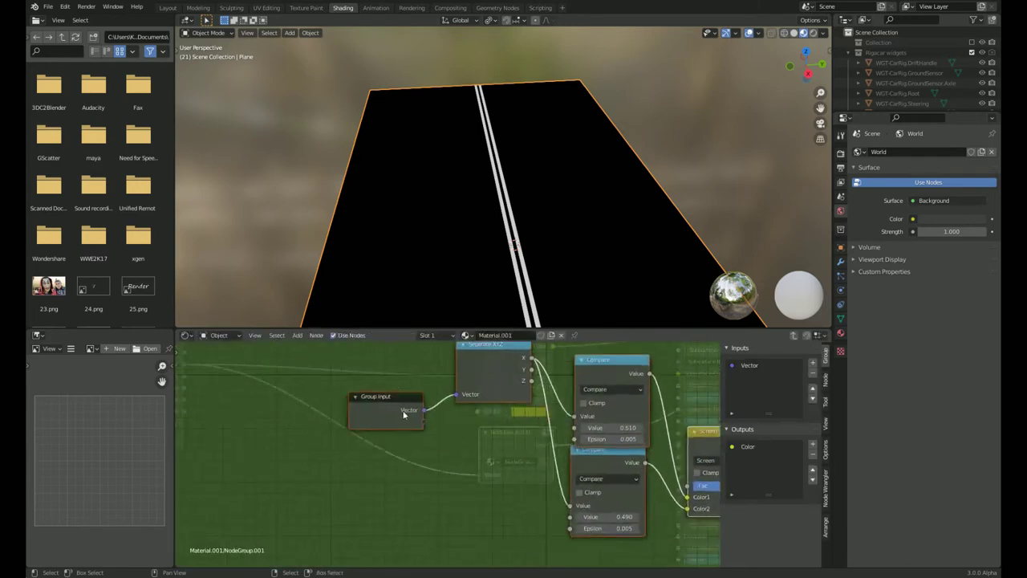
{"action": "left_click", "coordinate": [420, 452]}
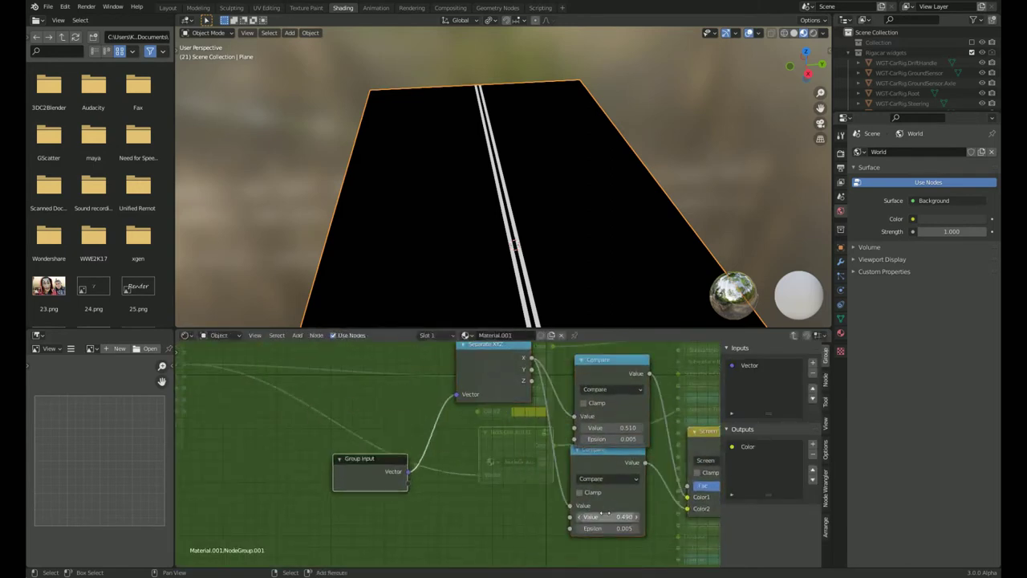
{"action": "mouse_move", "coordinate": [570, 516]}
{"action": "left_mouse_down"}
{"action": "mouse_move", "coordinate": [534, 453]}
{"action": "mouse_move", "coordinate": [409, 482]}
{"action": "left_mouse_up"}
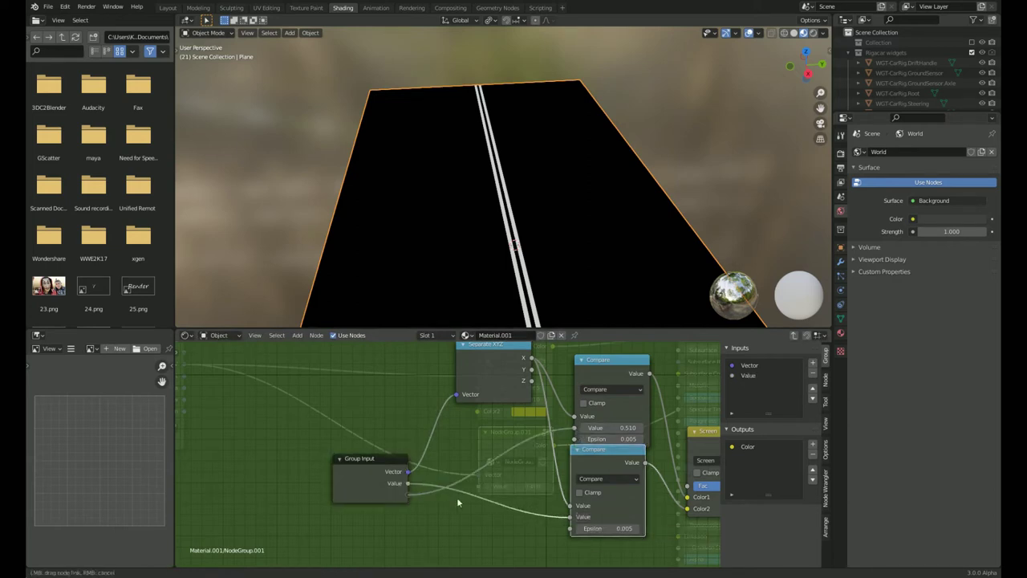
Add a 0.500 Value node feeding both of the group's Value inputs.
{"action": "key", "text": "Tab"}
{"action": "key", "text": "shift+a"}
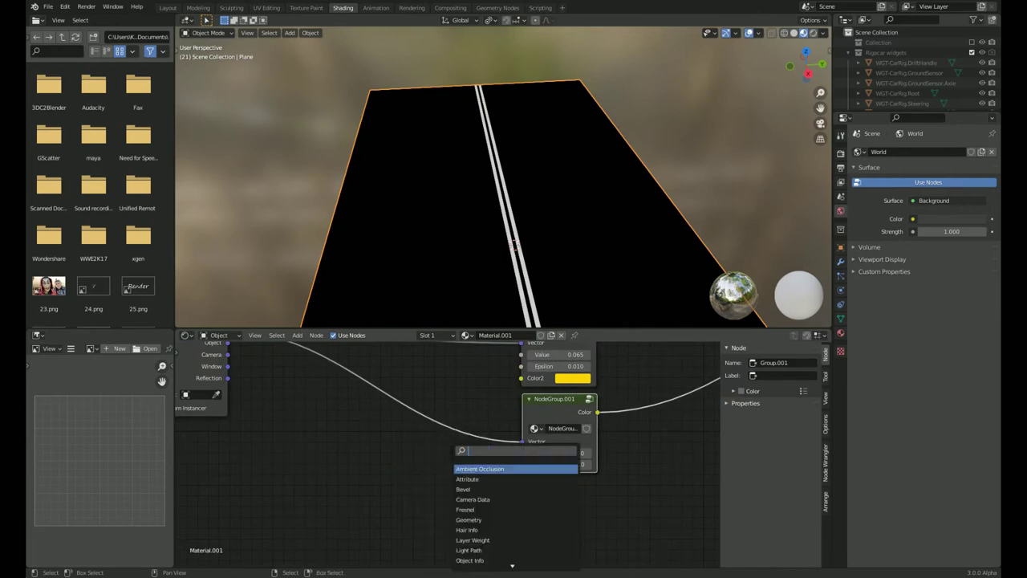
{"action": "type", "text": "value"}
{"action": "key", "text": "Return"}
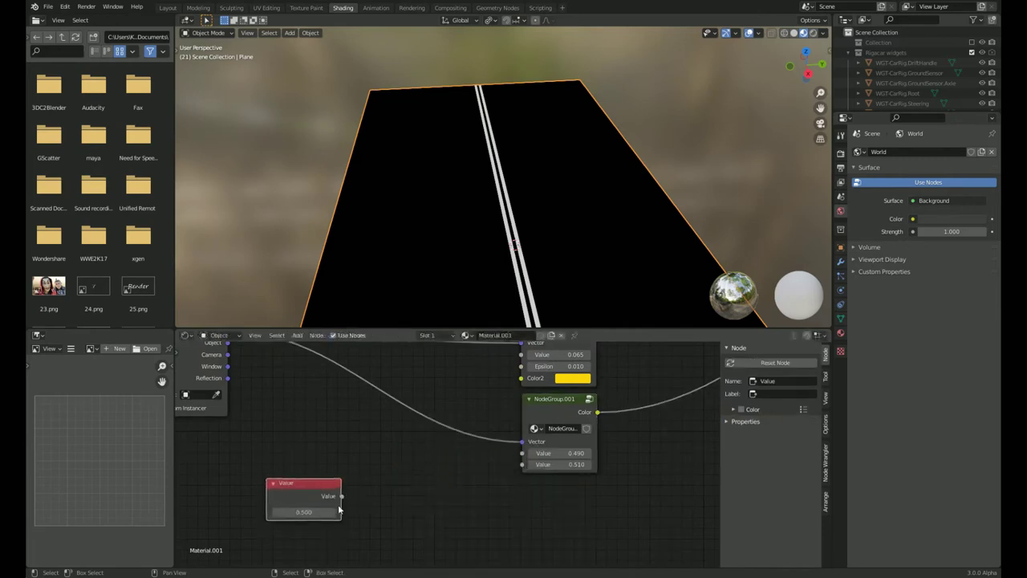
{"action": "left_click_drag", "start_coordinate": [341, 496], "coordinate": [523, 454]}
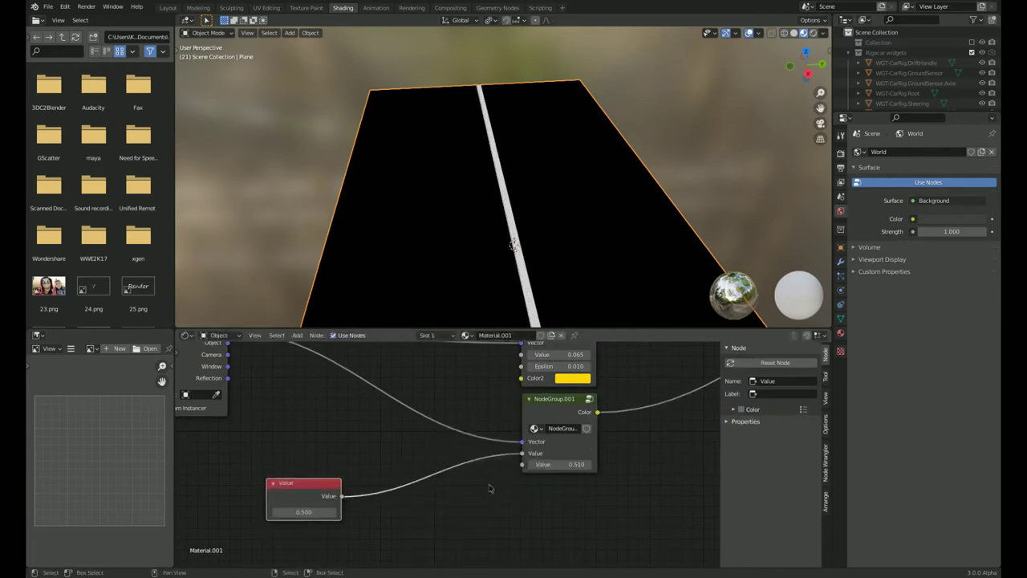
{"action": "left_click_drag", "start_coordinate": [342, 496], "coordinate": [522, 465]}
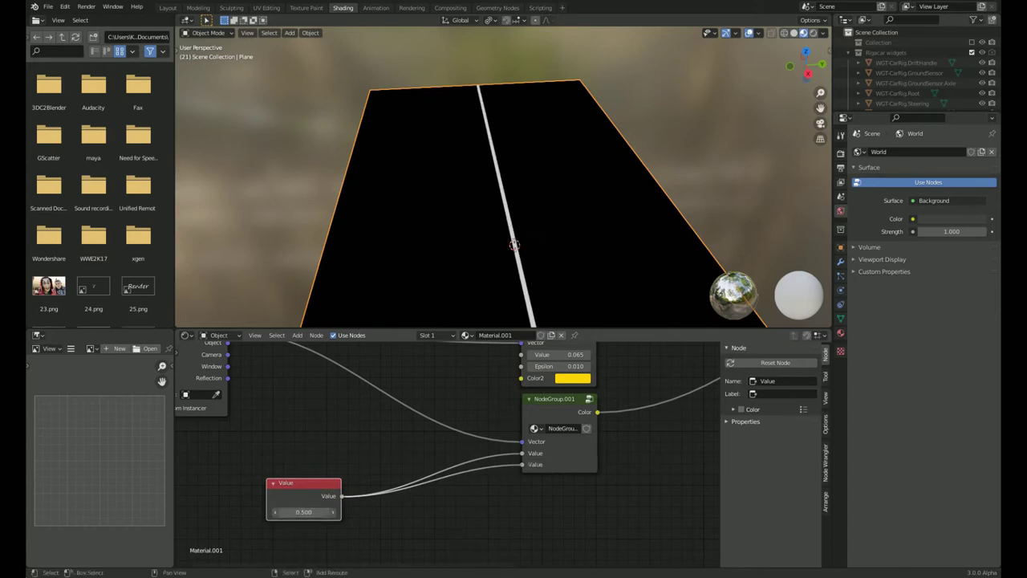
Inside NodeGroup.001, insert two Math Add nodes on the links into the Compare nodes.
{"action": "left_click", "coordinate": [533, 437]}
{"action": "key", "text": "Tab"}
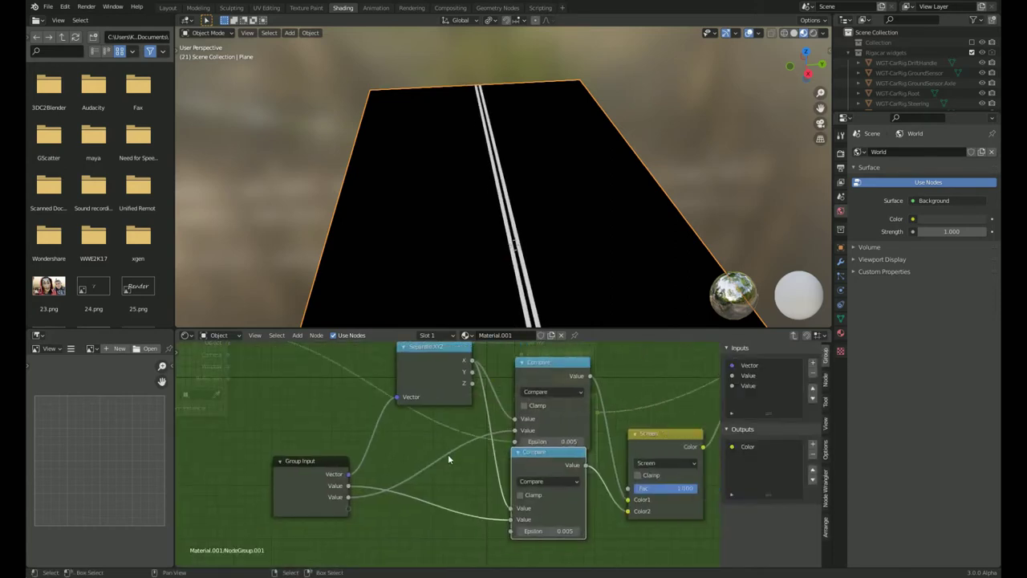
{"action": "right_click", "coordinate": [447, 458]}
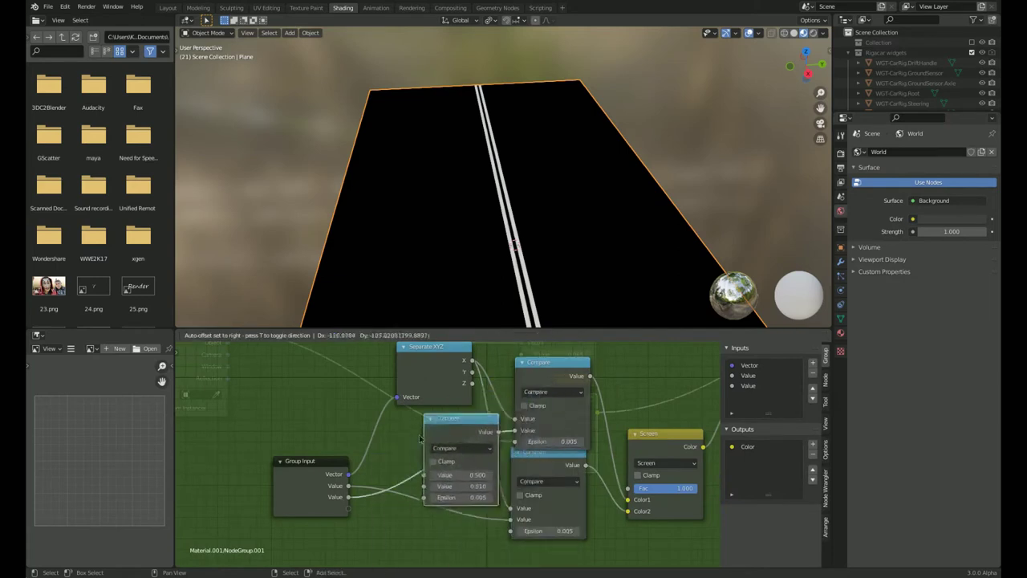
{"action": "left_click", "coordinate": [450, 453]}
{"action": "left_click", "coordinate": [450, 454]}
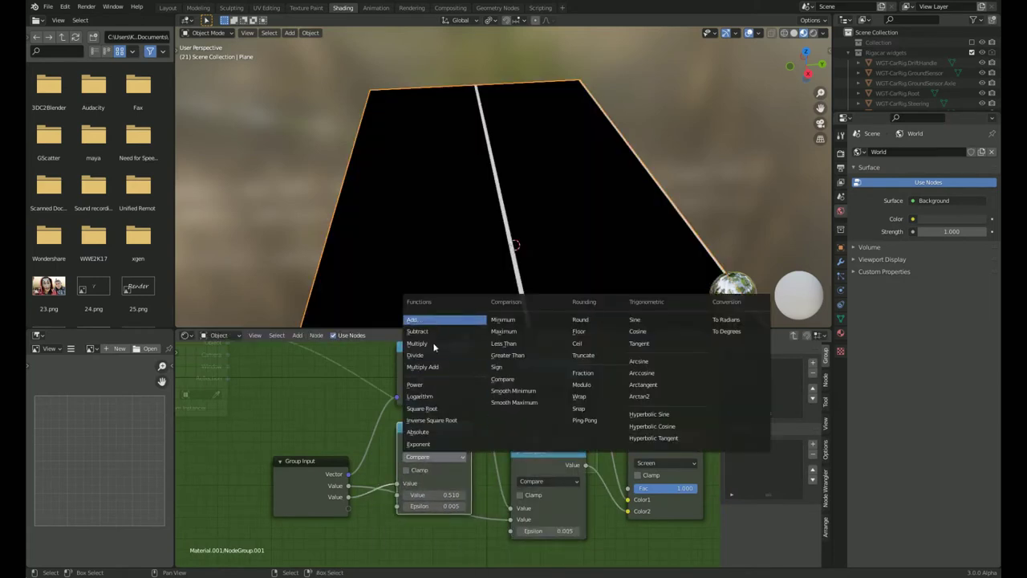
{"action": "left_click", "coordinate": [430, 320]}
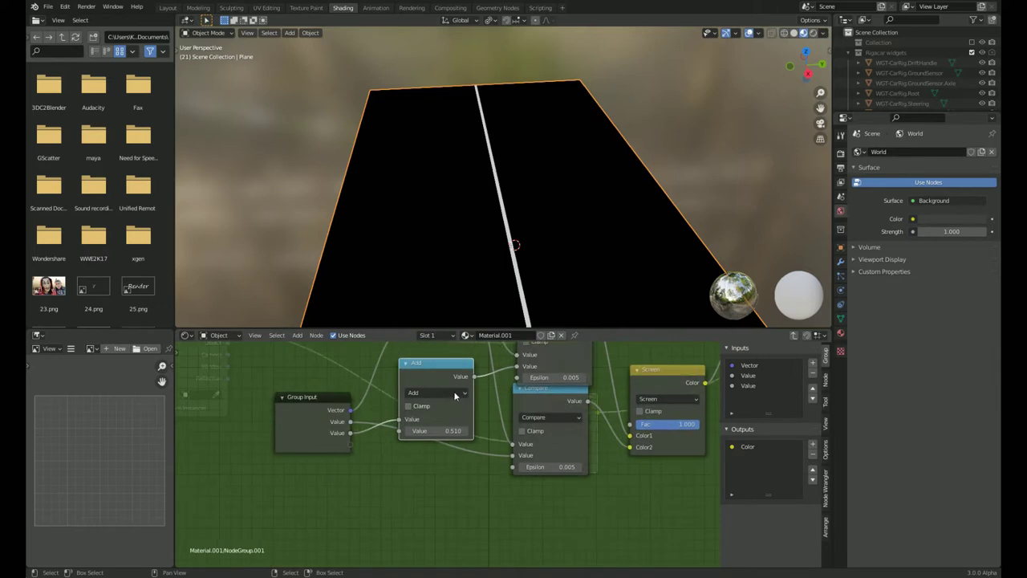
{"action": "key", "text": "shift+d"}
{"action": "left_click", "coordinate": [455, 492]}
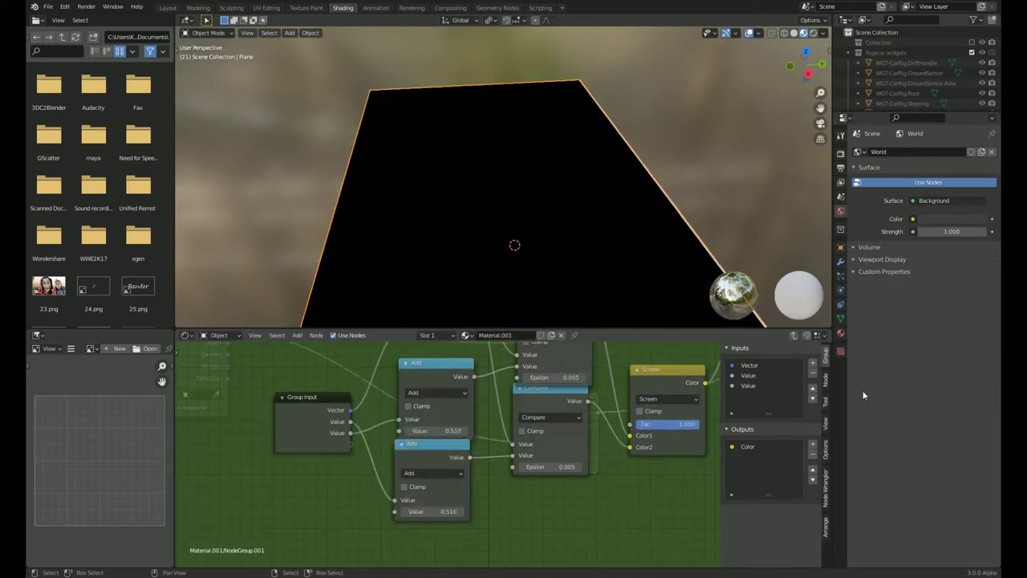
Remove the surplus group input, feed the shared Value into both Adds, with offsets 0.001 and 0.000.
{"action": "left_click", "coordinate": [750, 374]}
{"action": "left_click", "coordinate": [813, 376]}
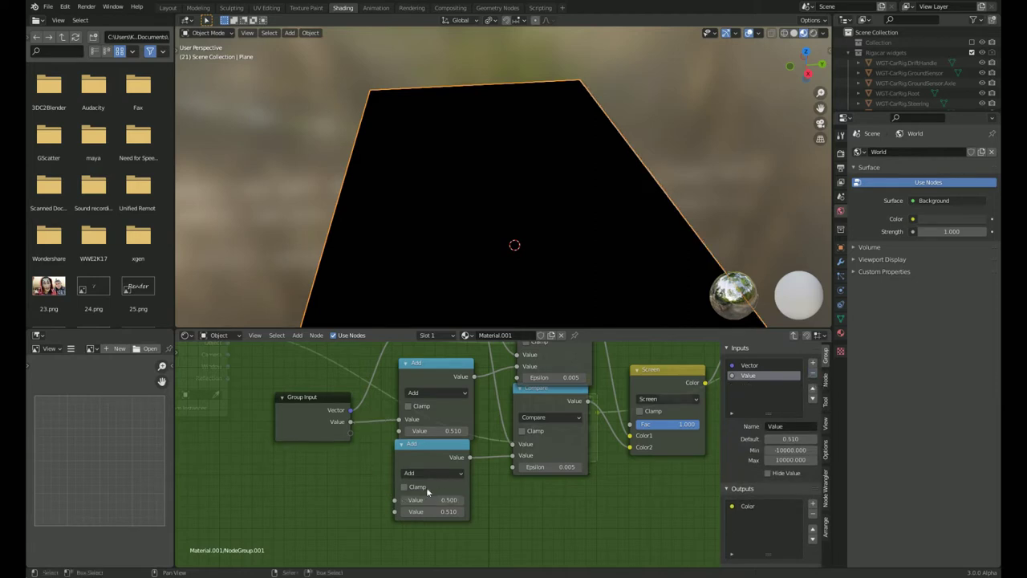
{"action": "left_click_drag", "start_coordinate": [395, 500], "coordinate": [350, 421]}
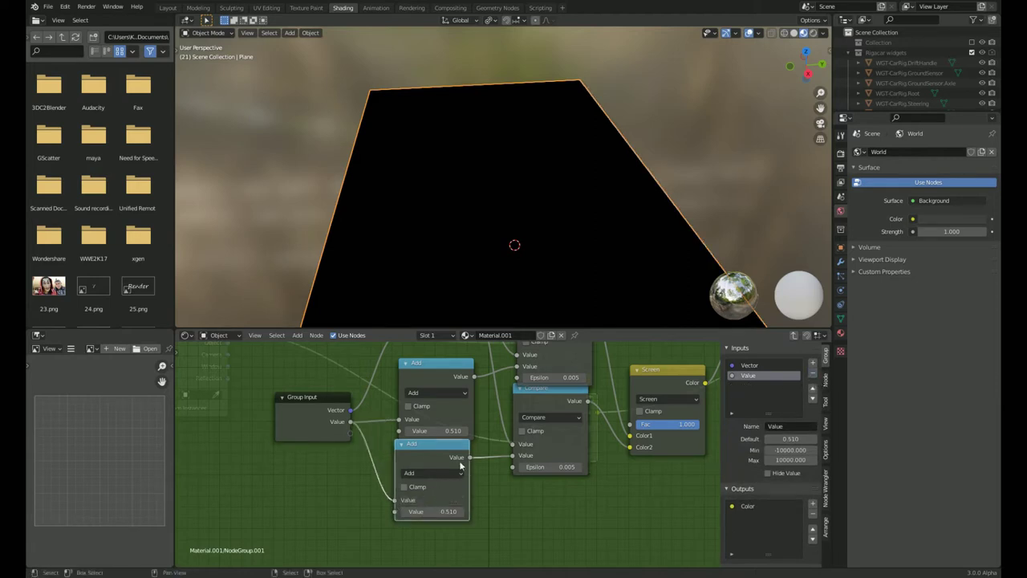
{"action": "scroll", "coordinate": [434, 431], "scroll_direction": "up", "scroll_amount": 2}
{"action": "mouse_move", "coordinate": [434, 425]}
{"action": "left_mouse_down"}
{"action": "mouse_move", "coordinate": [385, 425]}
{"action": "mouse_move", "coordinate": [448, 423]}
{"action": "left_mouse_up"}
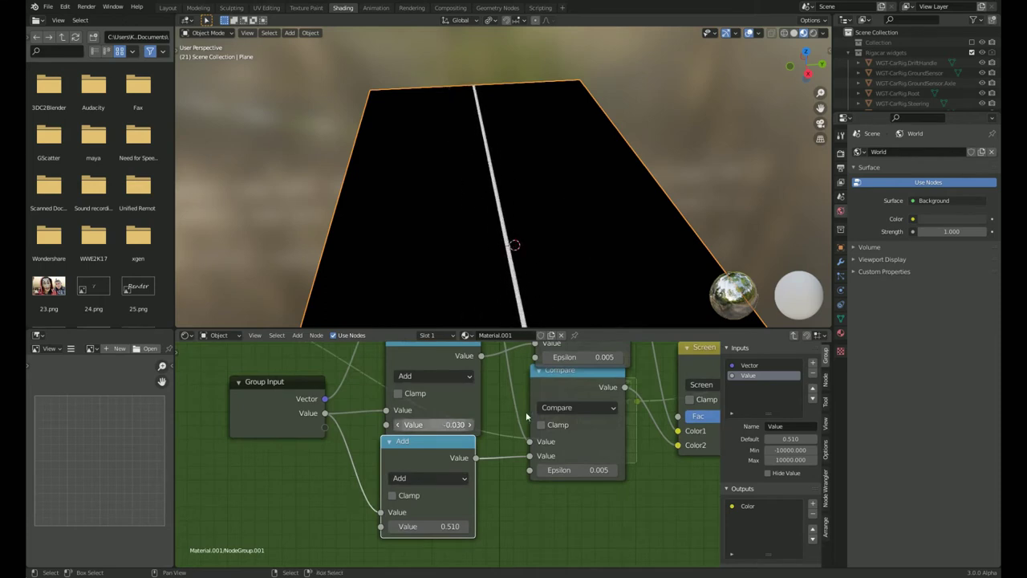
{"action": "left_click", "coordinate": [436, 424]}
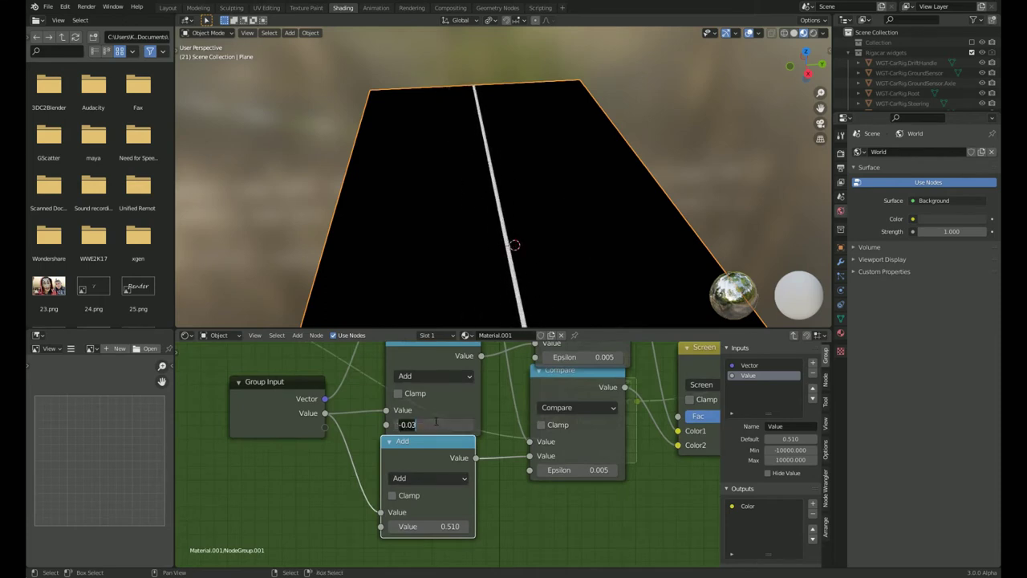
{"action": "type", "text": ".01"}
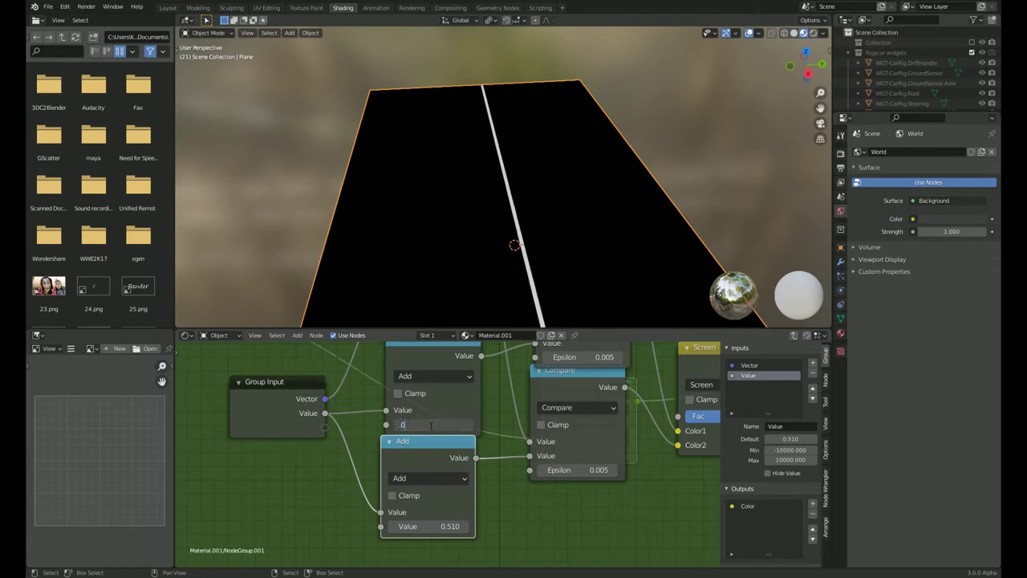
{"action": "key", "text": "Return"}
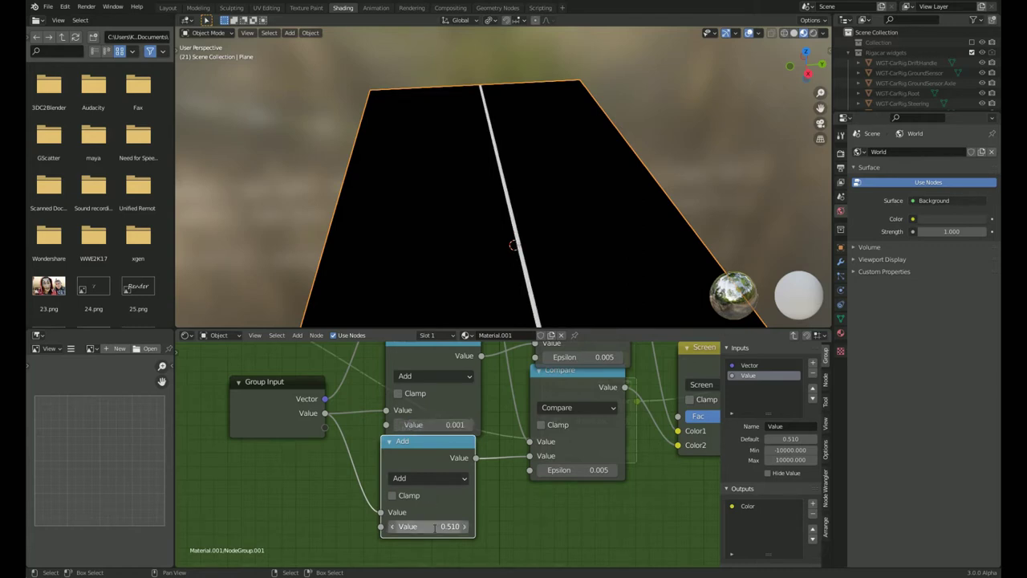
{"action": "left_click", "coordinate": [434, 526]}
{"action": "type", "text": "0.000"}
{"action": "key", "text": "Return"}
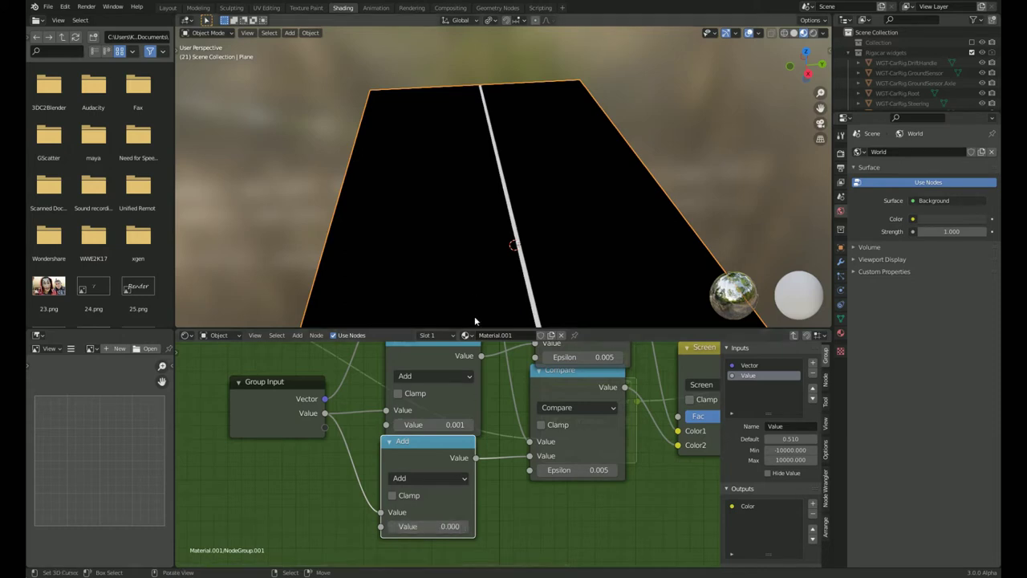
{"action": "scroll", "coordinate": [474, 315], "scroll_direction": "up", "scroll_amount": 3}
Try the lower Add offset at -0.001 and the upper at 0.100.
{"action": "scroll", "coordinate": [474, 315], "scroll_direction": "up", "scroll_amount": 2}
{"action": "middle_click_drag", "start_coordinate": [445, 489], "coordinate": [280, 424]}
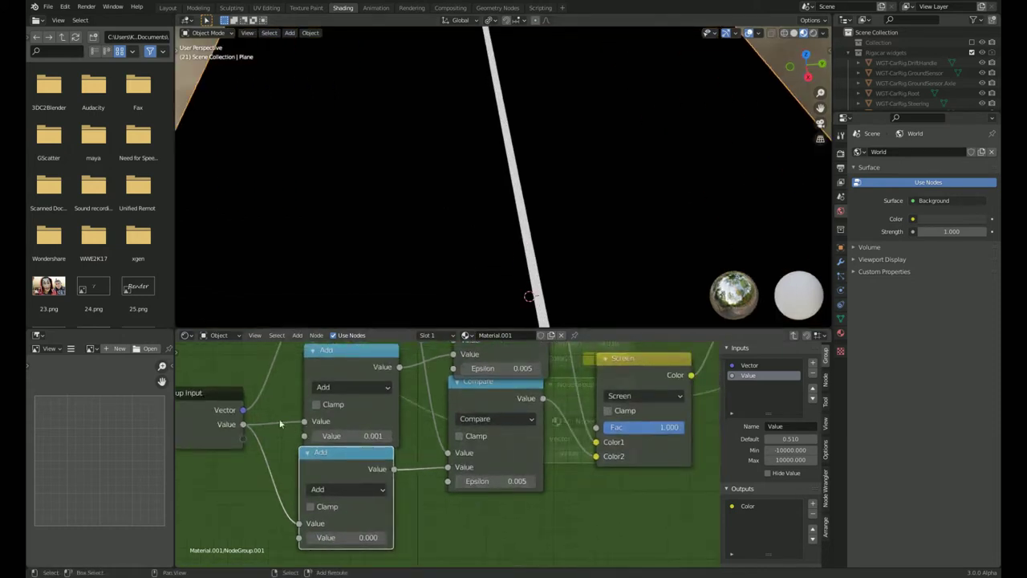
{"action": "mouse_move", "coordinate": [347, 537]}
{"action": "left_mouse_down"}
{"action": "mouse_move", "coordinate": [337, 538]}
{"action": "mouse_move", "coordinate": [353, 538]}
{"action": "left_mouse_up"}
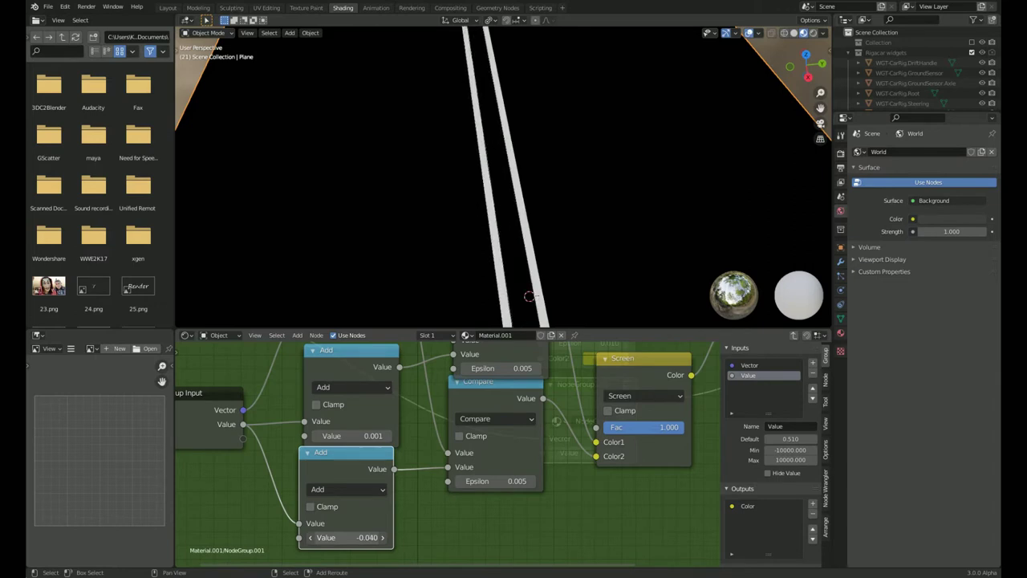
{"action": "left_click", "coordinate": [353, 538]}
{"action": "type", "text": "-.001"}
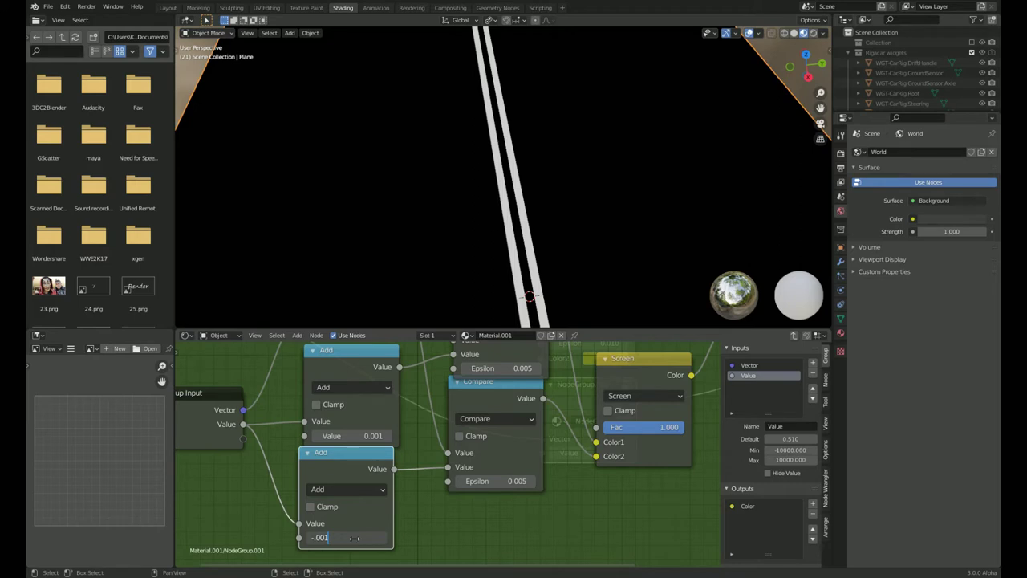
{"action": "key", "text": "Return"}
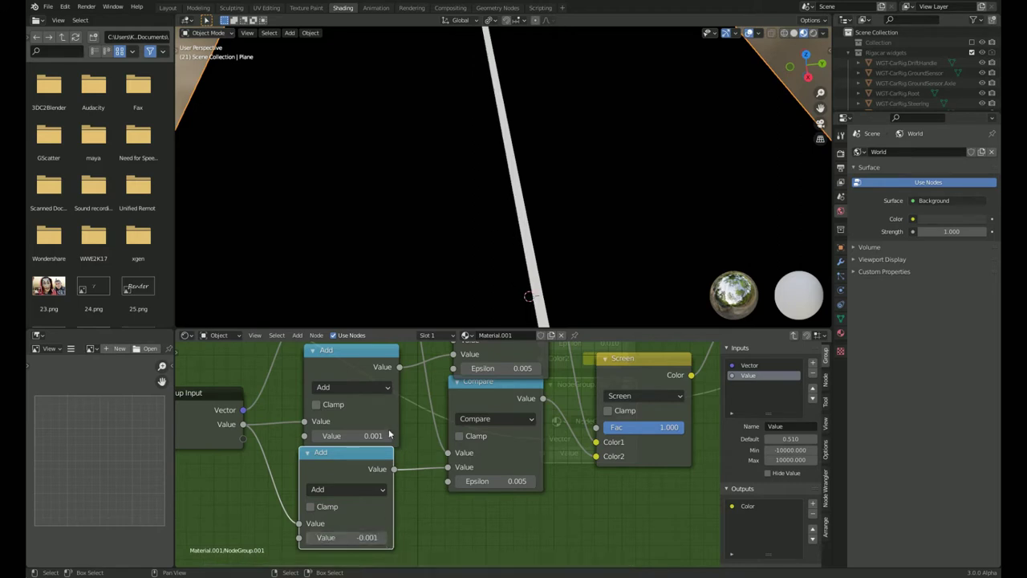
{"action": "left_click", "coordinate": [361, 435]}
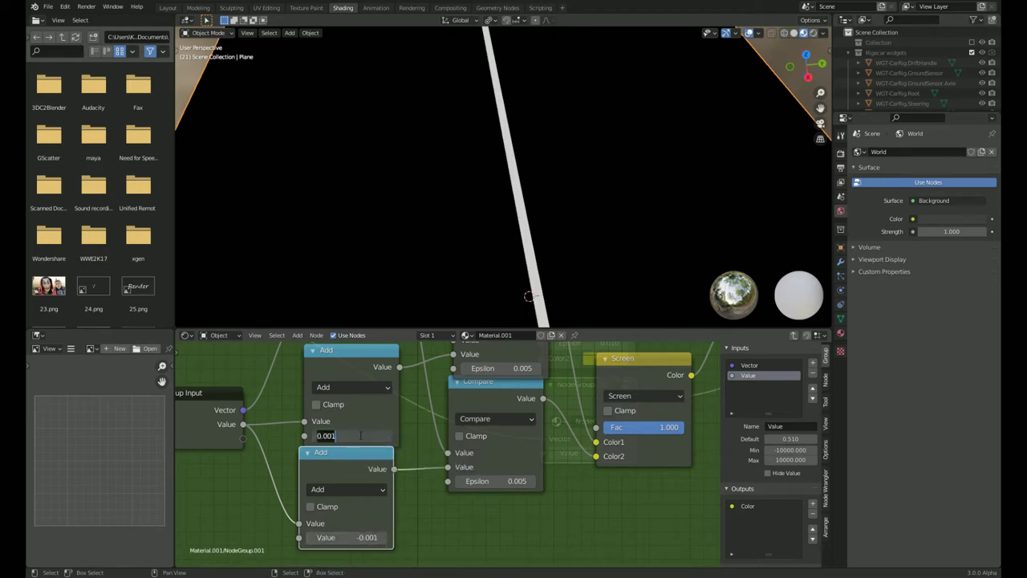
{"action": "type", "text": ".1"}
{"action": "key", "text": "Return"}
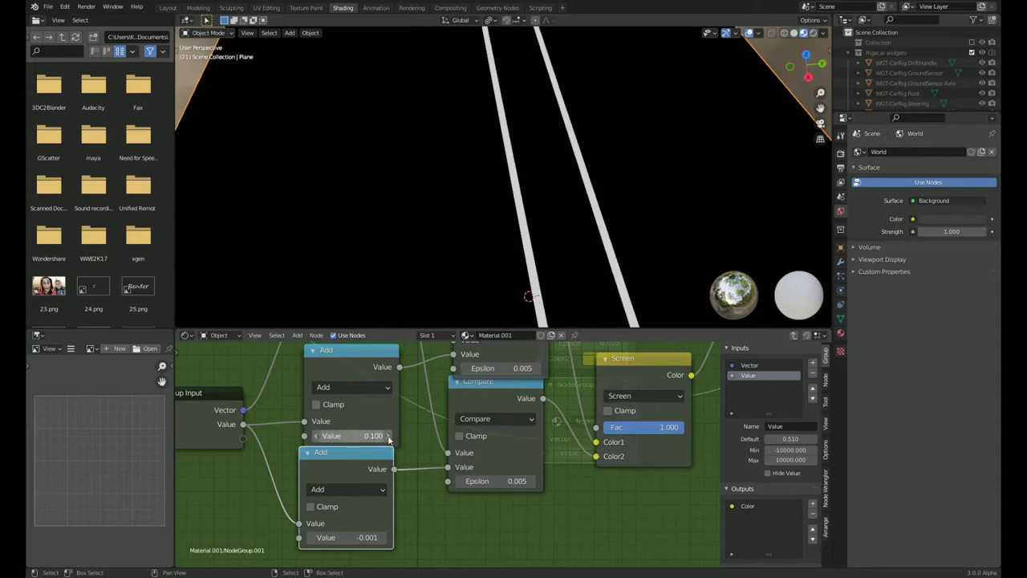
Settle the Add offsets at 0.010 (upper) and -0.010 (lower), then return to the material level.
{"action": "left_click", "coordinate": [365, 436]}
{"action": "type", "text": ".01"}
{"action": "key", "text": "Return"}
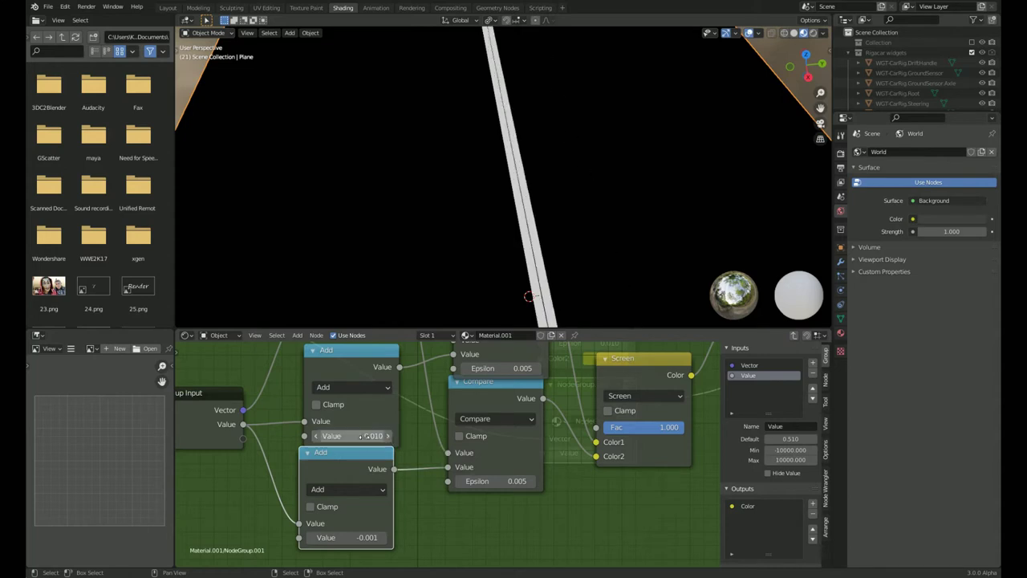
{"action": "left_click", "coordinate": [345, 538]}
{"action": "type", "text": "-"}
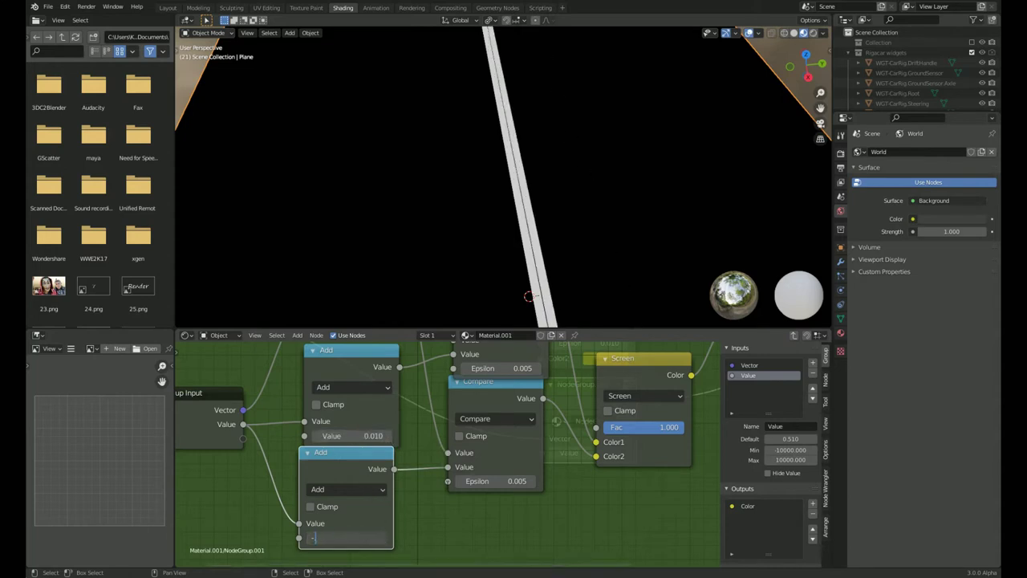
{"action": "type", "text": "0.01"}
{"action": "key", "text": "Return"}
{"action": "scroll", "coordinate": [552, 151], "scroll_direction": "down", "scroll_amount": 4}
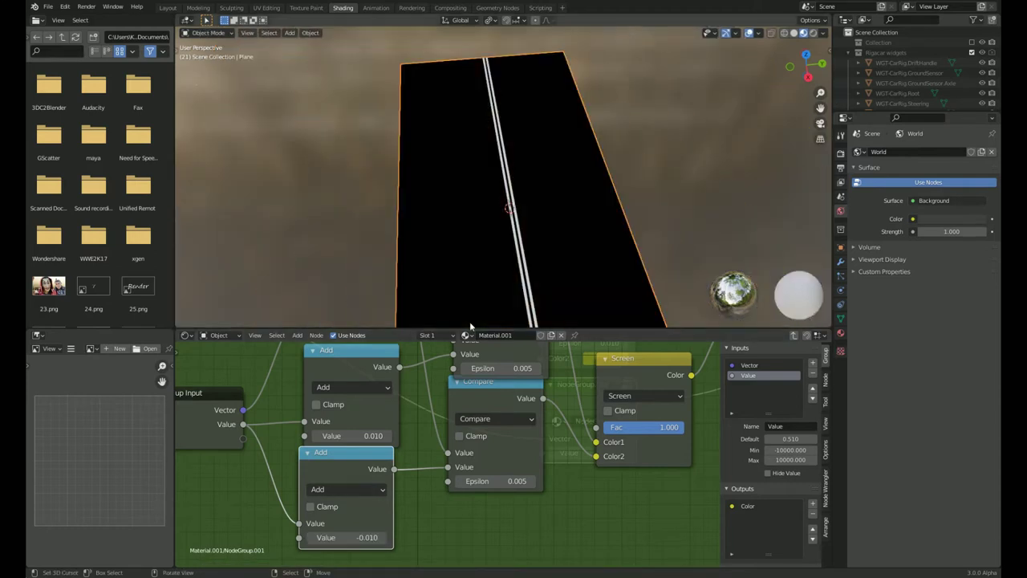
{"action": "key", "text": "Tab"}
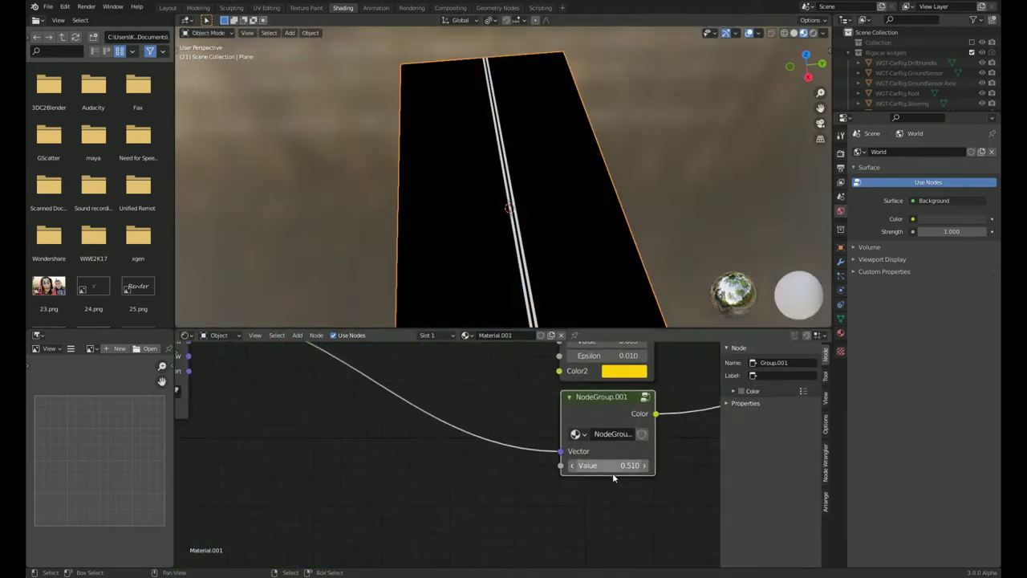
Keep the group's Value at 0.500 and bring NodeGroup.001 and the shader into view.
{"action": "left_click_drag", "start_coordinate": [612, 465], "coordinate": [630, 465]}
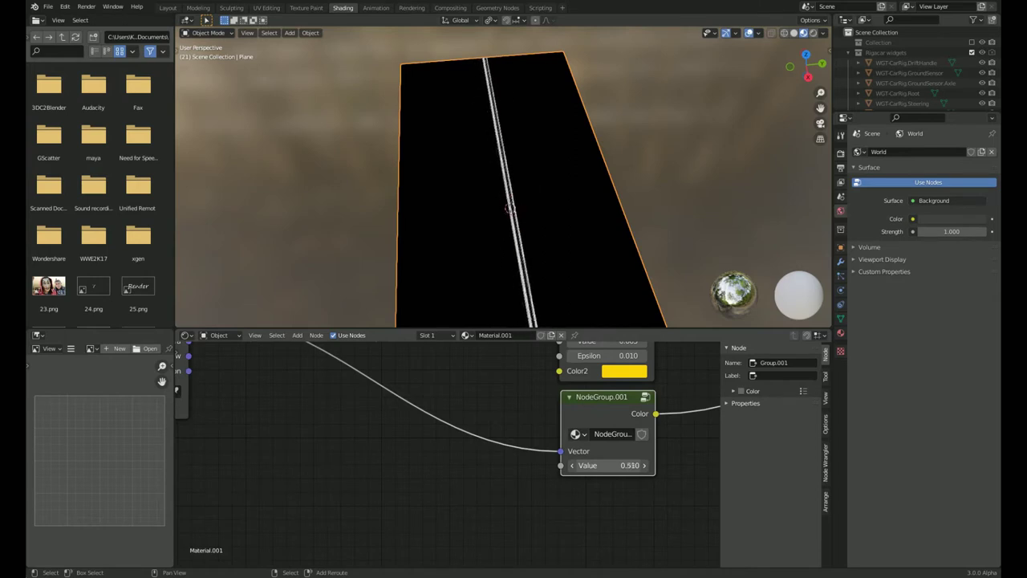
{"action": "left_click", "coordinate": [613, 465]}
{"action": "type", "text": ".5"}
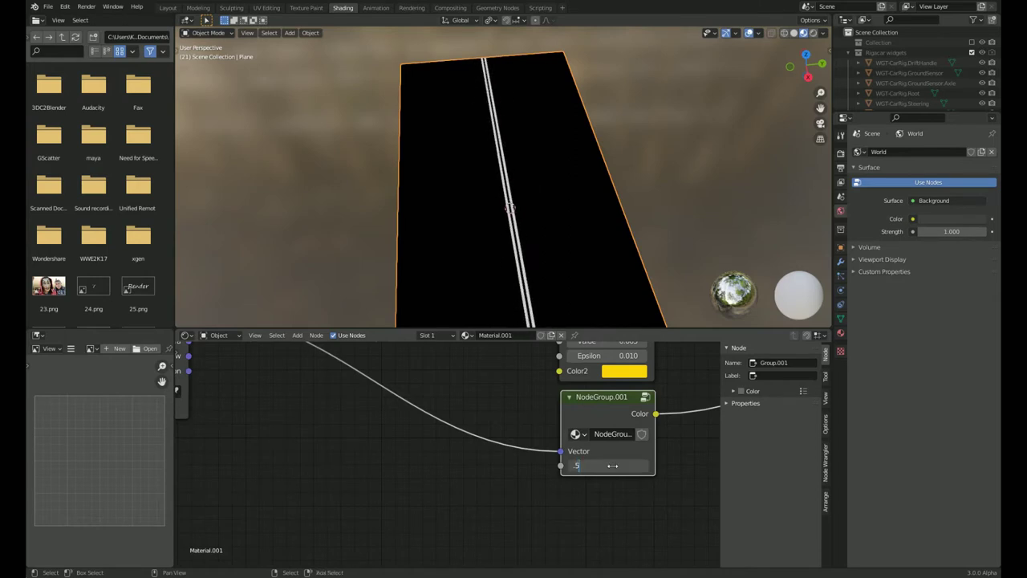
{"action": "key", "text": "Return"}
{"action": "scroll", "coordinate": [435, 147], "scroll_direction": "down", "scroll_amount": 4}
{"action": "mouse_move", "coordinate": [534, 436]}
{"action": "middle_mouse_down"}
{"action": "mouse_move", "coordinate": [350, 494]}
{"action": "mouse_move", "coordinate": [359, 426]}
{"action": "middle_mouse_up"}
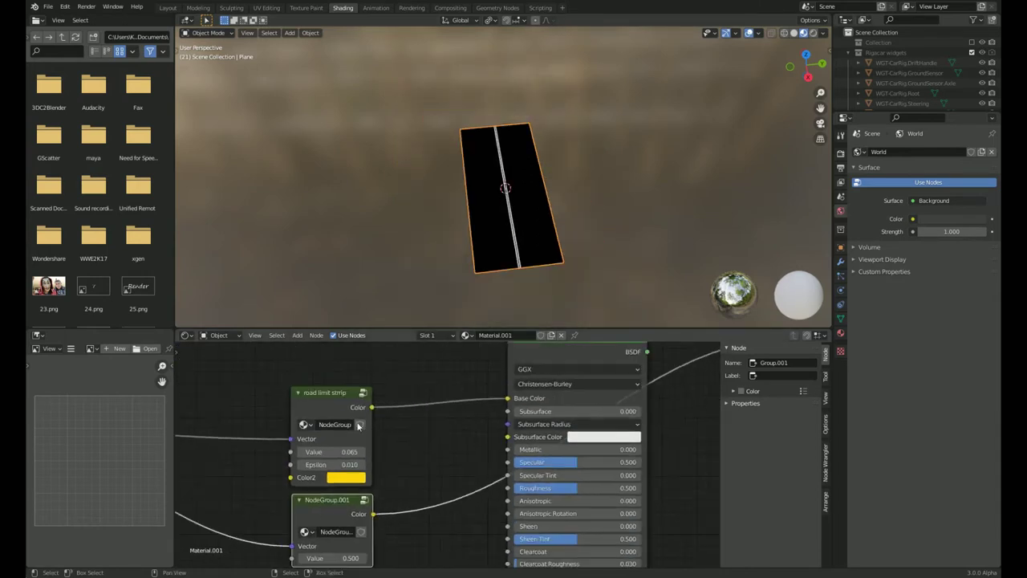
{"action": "scroll", "coordinate": [358, 426], "scroll_direction": "down", "scroll_amount": 2}
{"action": "middle_click_drag", "start_coordinate": [392, 463], "coordinate": [448, 364]}
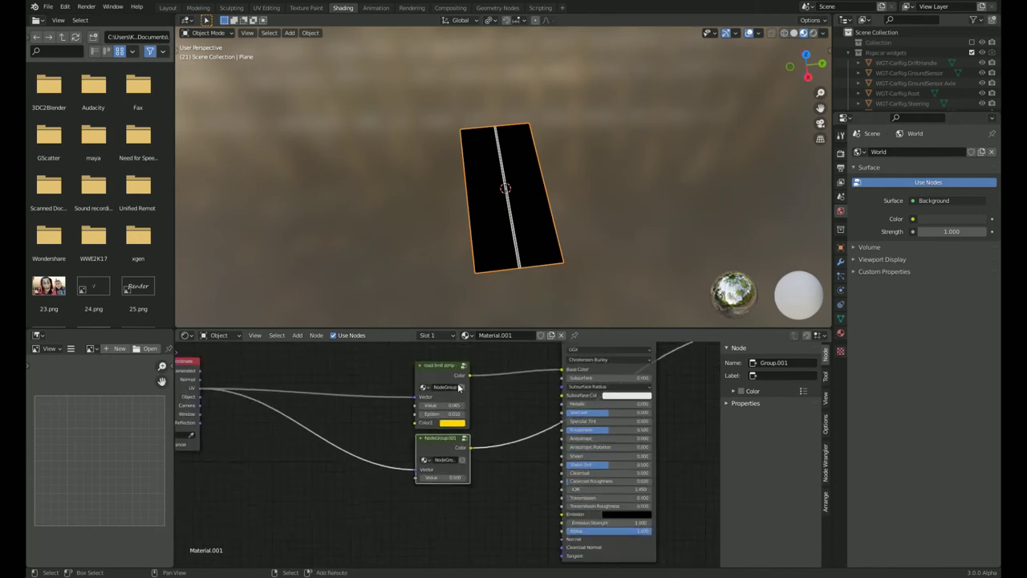
{"action": "scroll", "coordinate": [448, 364], "scroll_direction": "up", "scroll_amount": 1}
Add a Separate XYZ node fed by the UV coordinates.
{"action": "key", "text": "shift+a"}
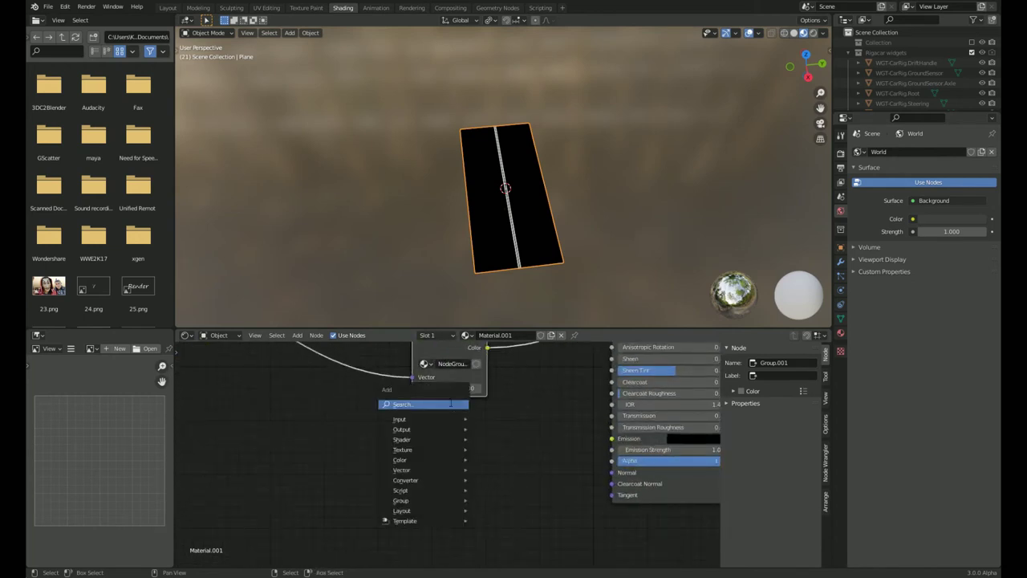
{"action": "left_click", "coordinate": [451, 403]}
{"action": "type", "text": "xyz"}
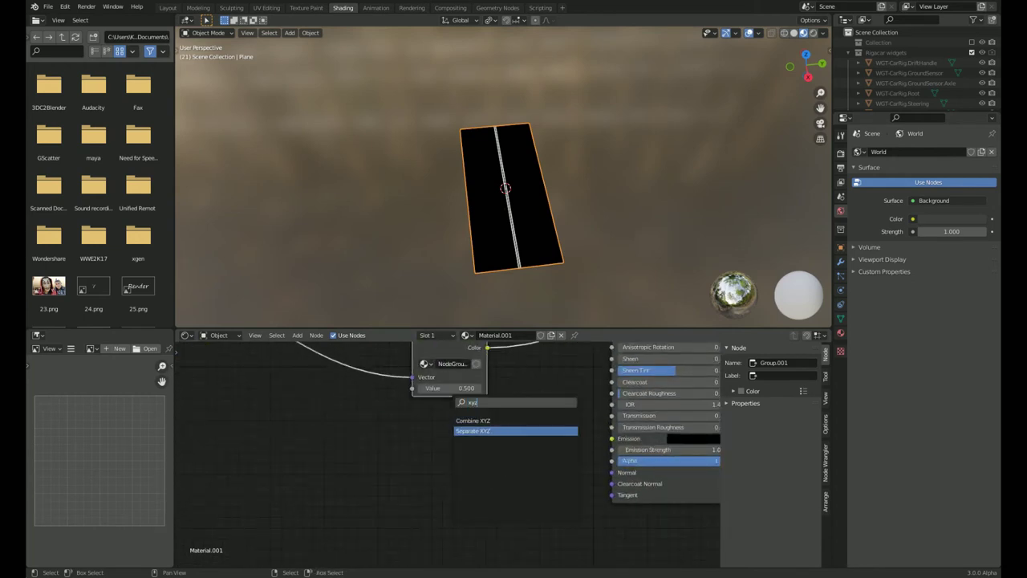
{"action": "key", "text": "Return"}
{"action": "left_click", "coordinate": [304, 408]}
{"action": "key", "text": "Home"}
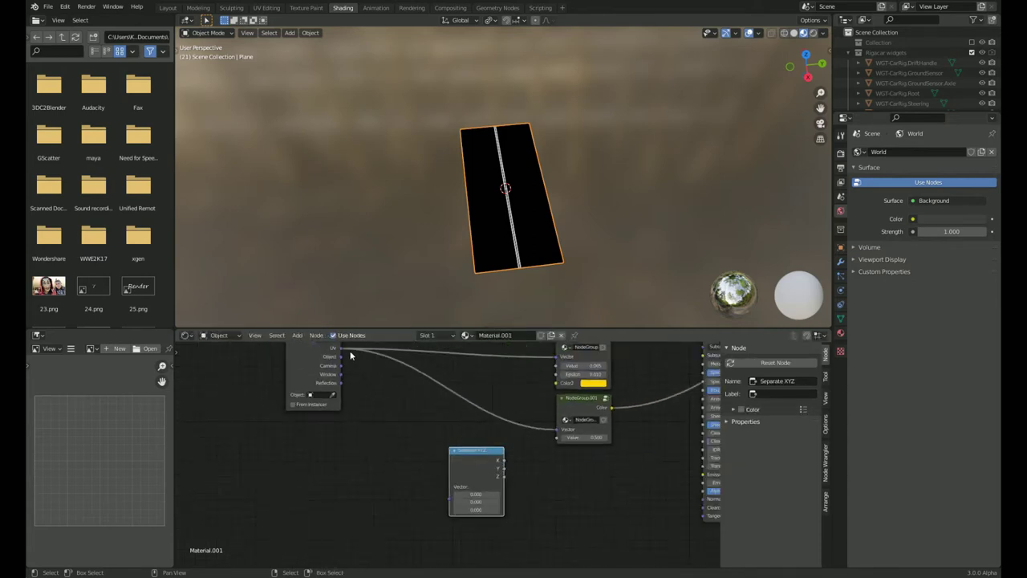
{"action": "left_click_drag", "start_coordinate": [344, 353], "coordinate": [450, 490]}
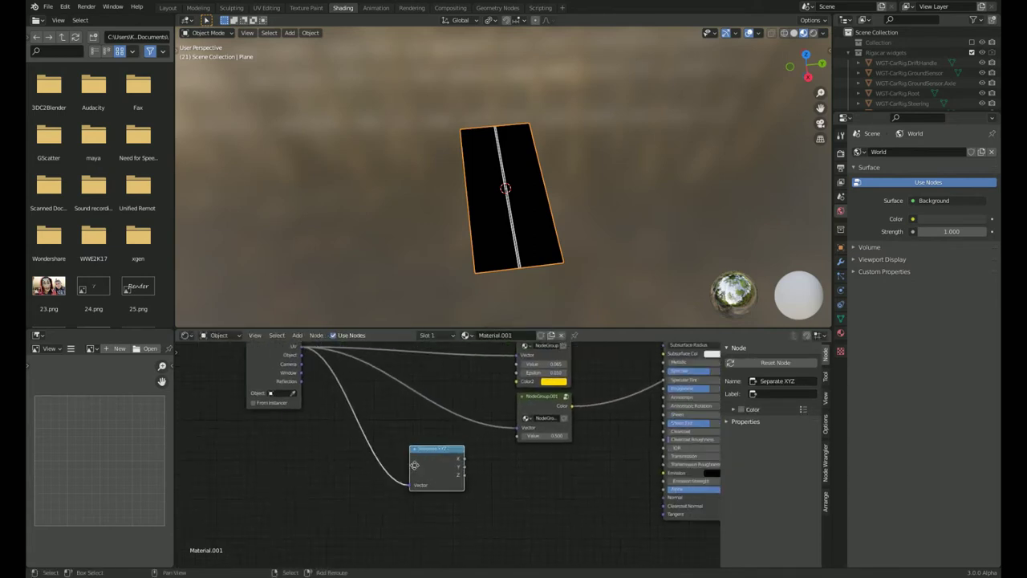
{"action": "key", "text": "g"}
{"action": "left_click", "coordinate": [446, 443]}
Add a Math node set to Compare, feed it the X coordinate, and preview it on the plane.
{"action": "key", "text": "shift+a"}
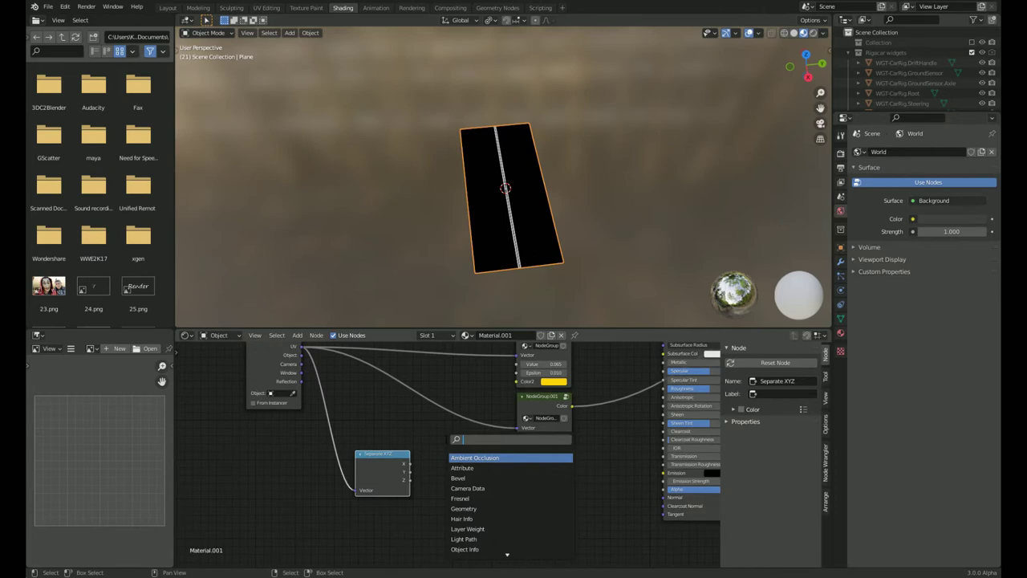
{"action": "key", "text": "Escape"}
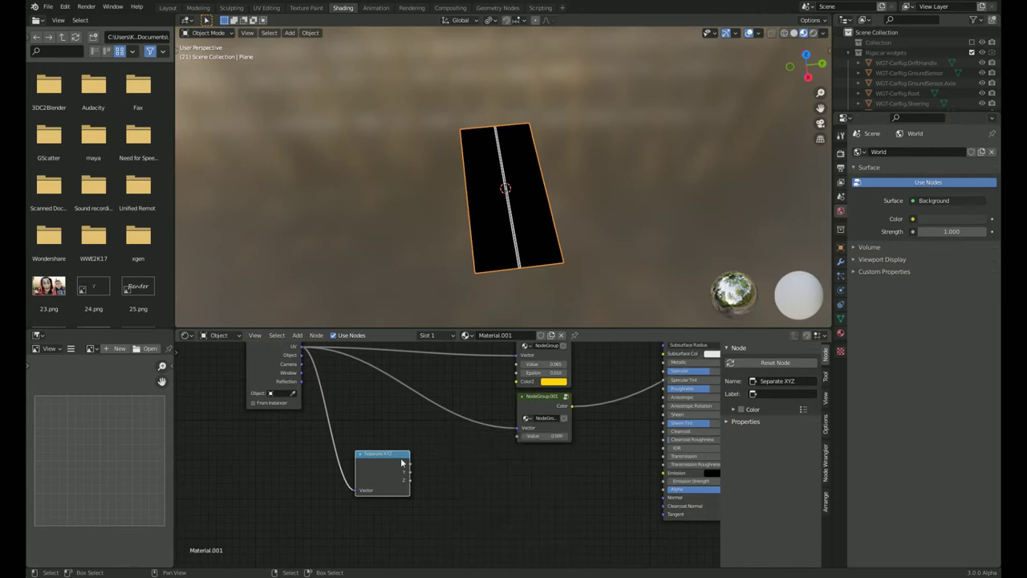
{"action": "key", "text": "shift+a"}
{"action": "left_click", "coordinate": [353, 447]}
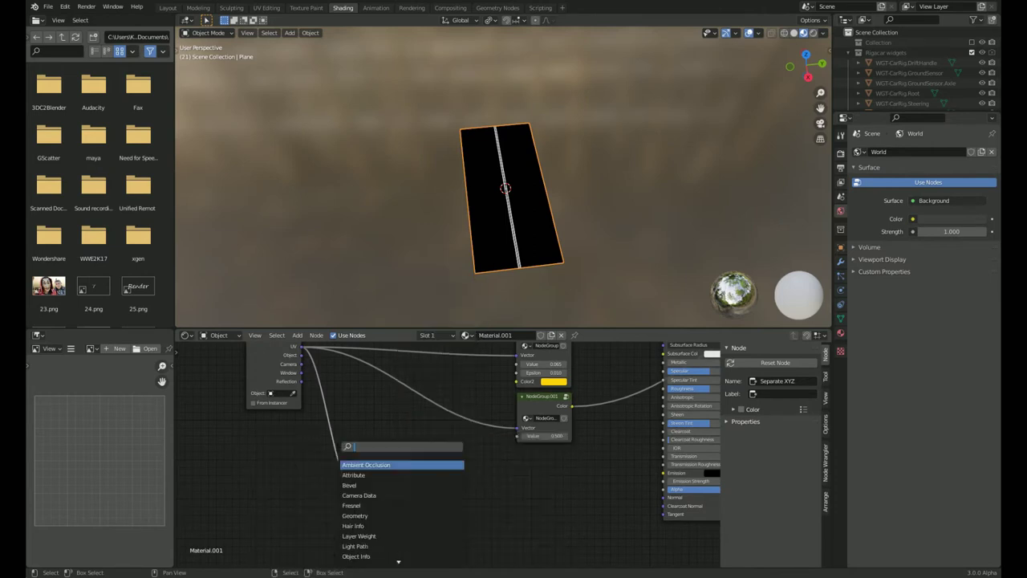
{"action": "type", "text": "math"}
{"action": "key", "text": "Return"}
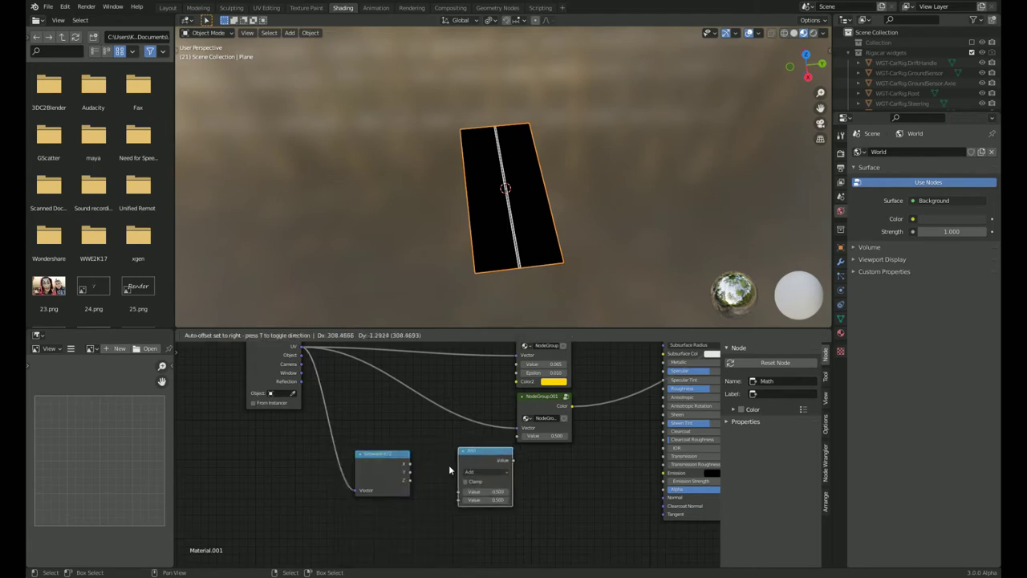
{"action": "left_click", "coordinate": [489, 447]}
{"action": "left_click", "coordinate": [466, 477]}
{"action": "left_click", "coordinate": [530, 425]}
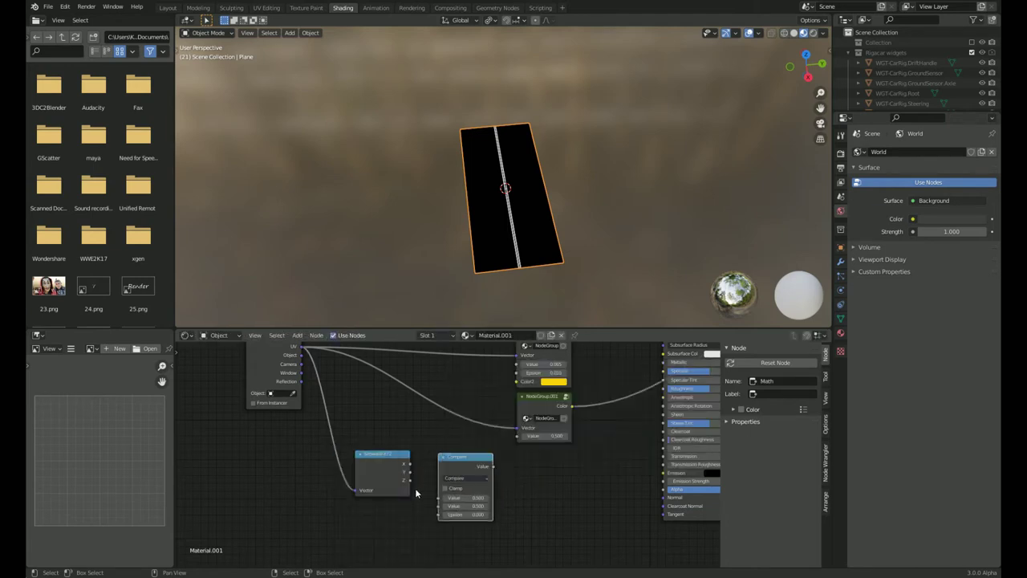
{"action": "scroll", "coordinate": [409, 481], "scroll_direction": "up", "scroll_amount": 2}
{"action": "left_click_drag", "start_coordinate": [479, 469], "coordinate": [479, 455]}
{"action": "left_click", "coordinate": [510, 377], "text": "ctrl+shift"}
{"action": "scroll", "coordinate": [514, 321], "scroll_direction": "up", "scroll_amount": 4}
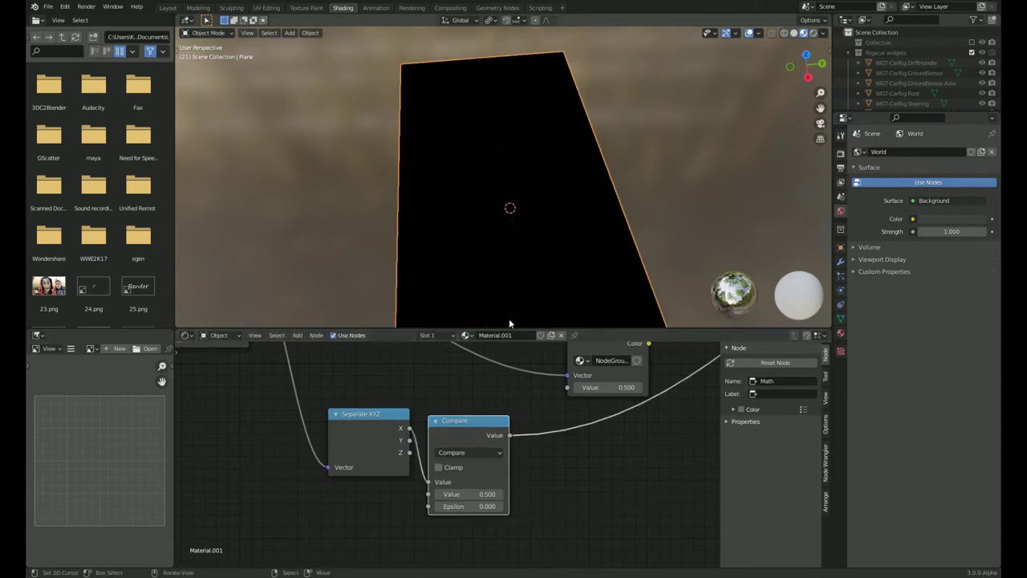
Tune the Compare threshold to 0.700, widening Epsilon so a white stripe appears.
{"action": "left_click", "coordinate": [464, 493]}
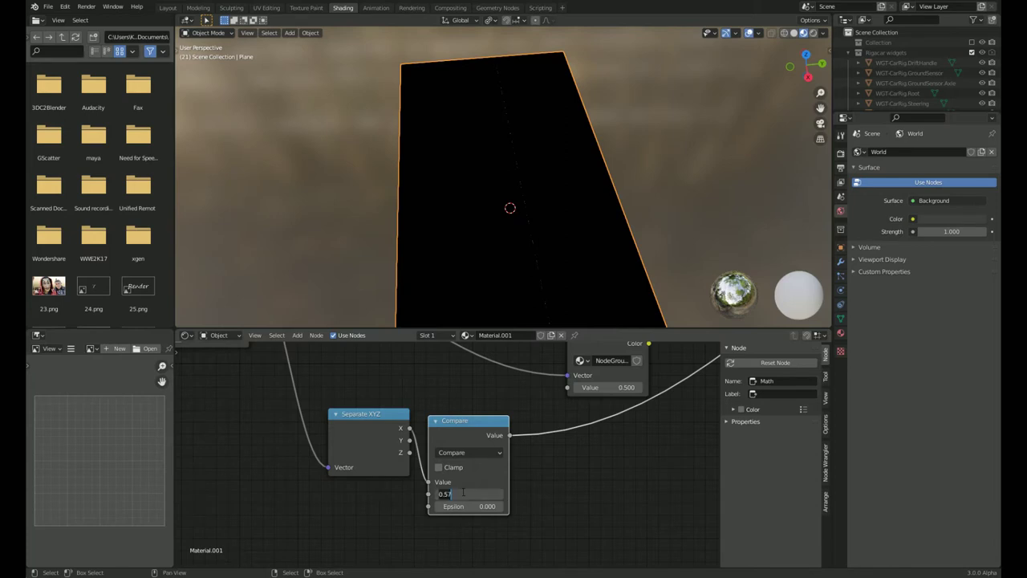
{"action": "type", "text": "5"}
{"action": "key", "text": "Return"}
{"action": "left_click", "coordinate": [462, 493]}
{"action": "type", "text": "0.750"}
{"action": "key", "text": "Return"}
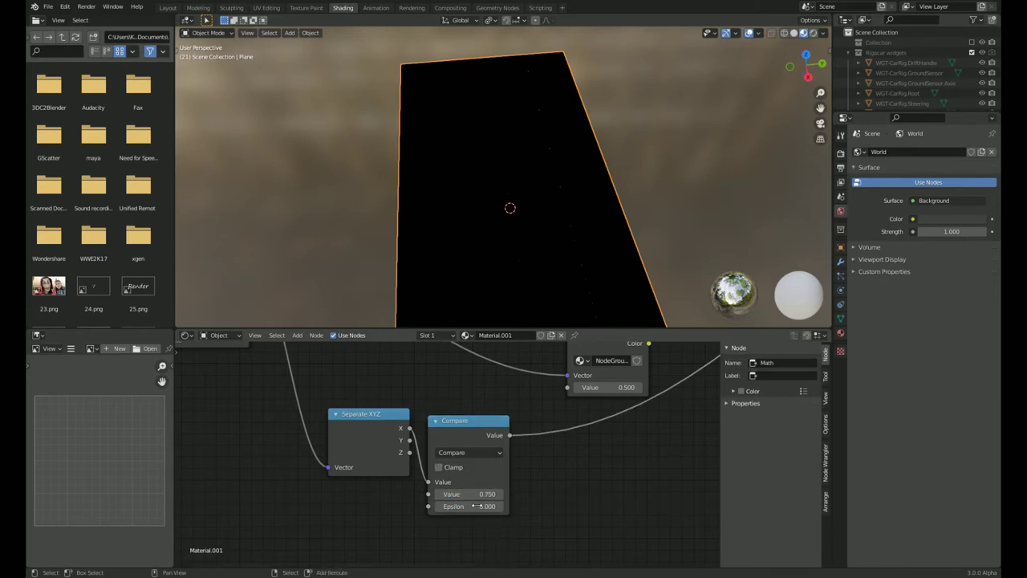
{"action": "mouse_move", "coordinate": [486, 507]}
{"action": "left_mouse_down"}
{"action": "mouse_move", "coordinate": [498, 507]}
{"action": "mouse_move", "coordinate": [485, 507]}
{"action": "left_mouse_up"}
{"action": "left_click", "coordinate": [474, 494]}
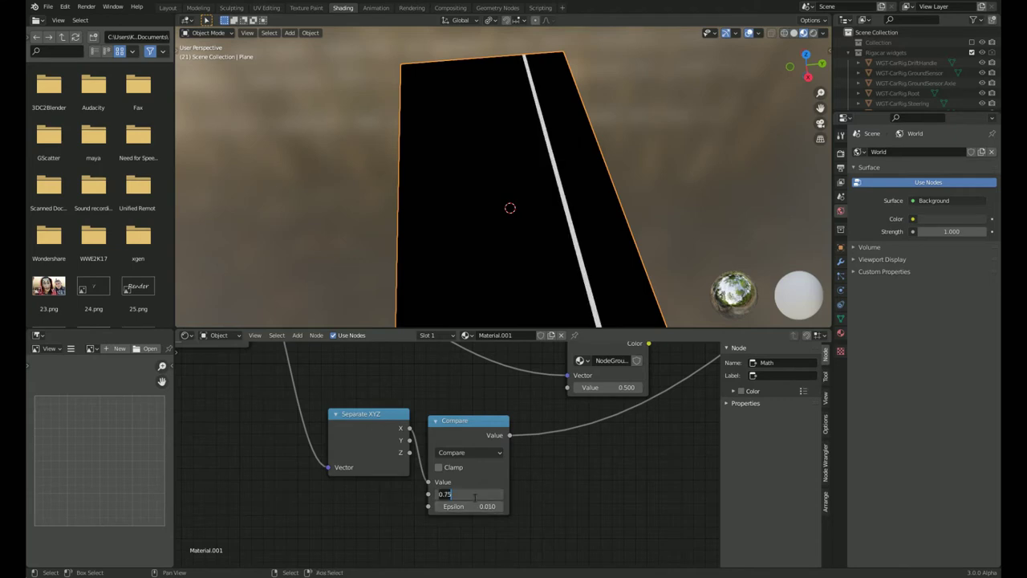
{"action": "type", "text": "0.7"}
{"action": "key", "text": "Return"}
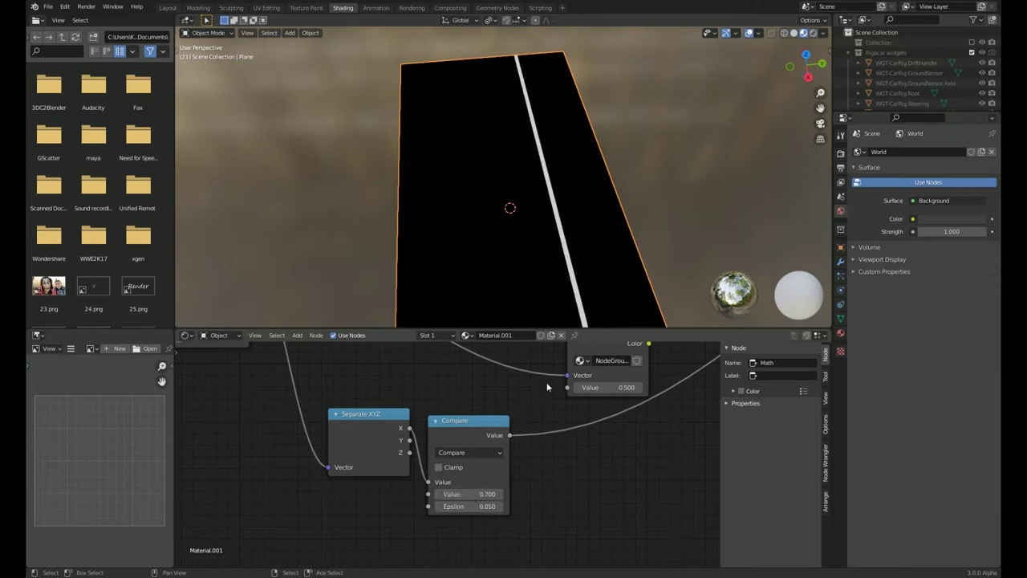
Set the Compare Epsilon to 0.005 for a thin edge line.
{"action": "scroll", "coordinate": [482, 475], "scroll_direction": "down", "scroll_amount": 2}
{"action": "mouse_move", "coordinate": [482, 476]}
{"action": "middle_mouse_down"}
{"action": "mouse_move", "coordinate": [426, 463]}
{"action": "mouse_move", "coordinate": [470, 460]}
{"action": "middle_mouse_up"}
{"action": "scroll", "coordinate": [470, 460], "scroll_direction": "up", "scroll_amount": 3}
{"action": "scroll", "coordinate": [520, 495], "scroll_direction": "up", "scroll_amount": 2}
{"action": "left_click", "coordinate": [520, 497]}
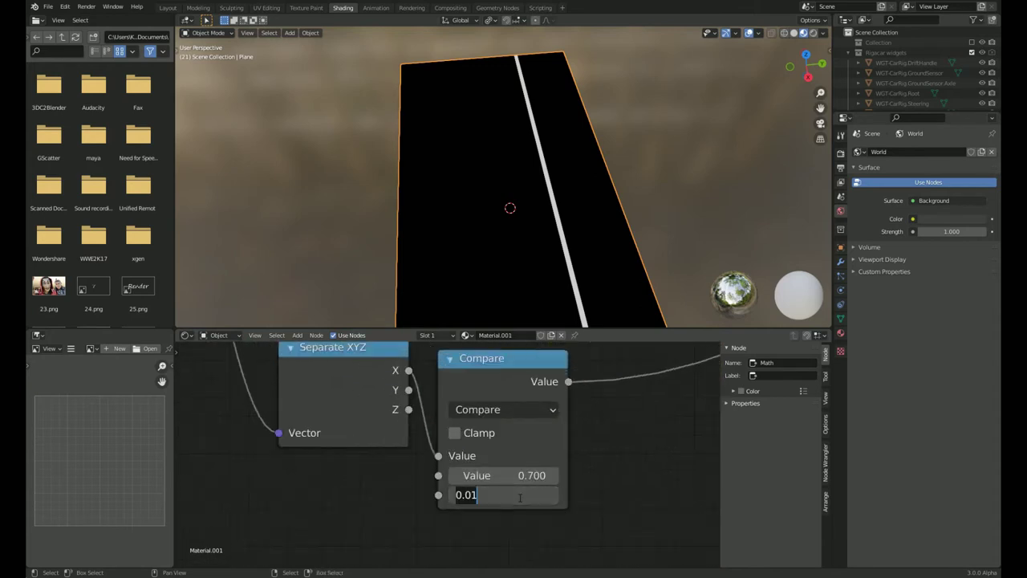
{"action": "type", "text": "5"}
{"action": "key", "text": "Return"}
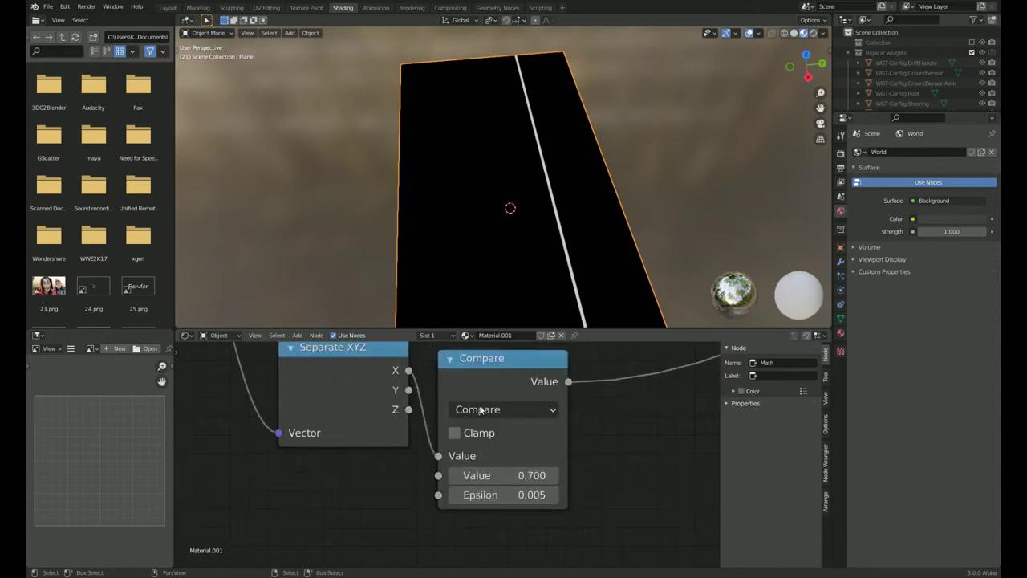
{"action": "scroll", "coordinate": [447, 452], "scroll_direction": "down", "scroll_amount": 4}
Duplicate the Compare node, link X into the copy, and set its threshold to 0.200.
{"action": "key", "text": "c"}
{"action": "right_click", "coordinate": [401, 439]}
{"action": "key", "text": "shift+d"}
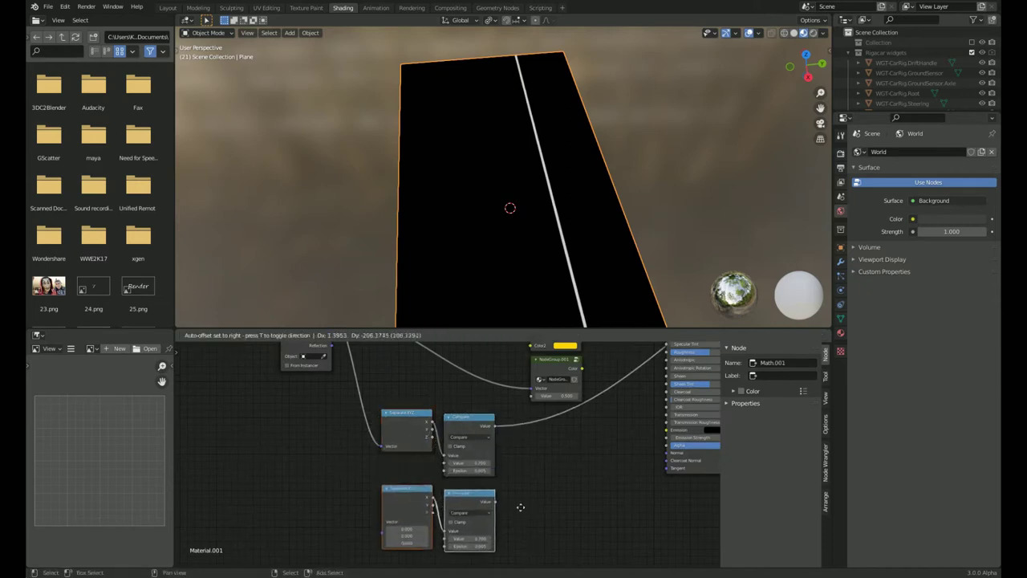
{"action": "right_click", "coordinate": [399, 424]}
{"action": "key", "text": "ctrl+z"}
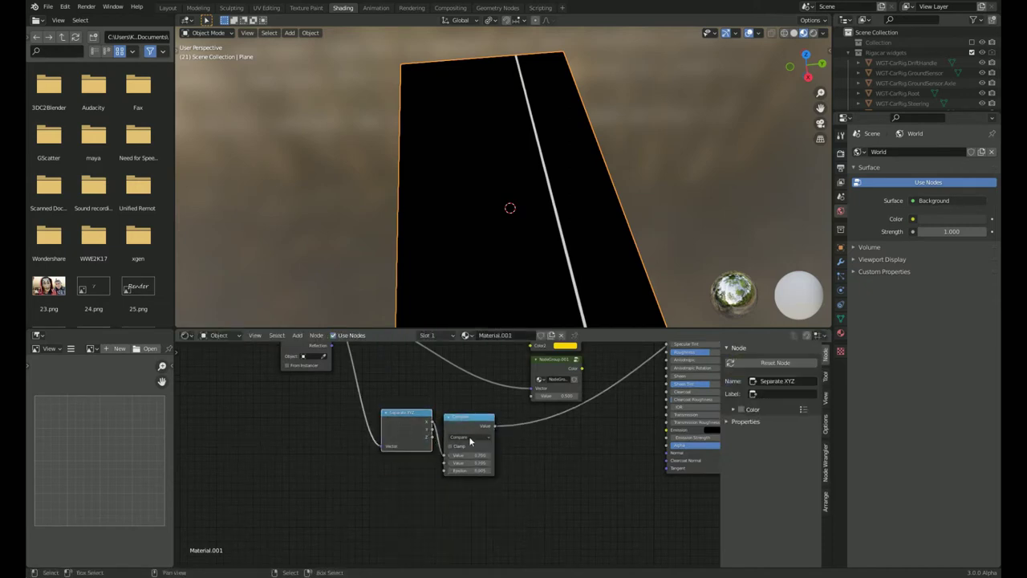
{"action": "scroll", "coordinate": [479, 423], "scroll_direction": "up", "scroll_amount": 1}
{"action": "key", "text": "shift+d"}
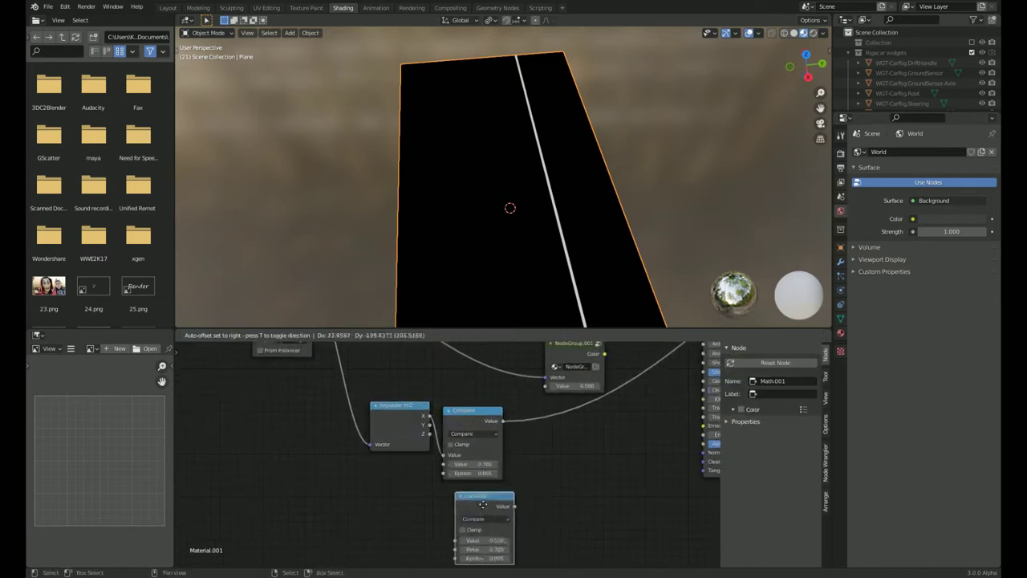
{"action": "left_click", "coordinate": [481, 498]}
{"action": "middle_click_drag", "start_coordinate": [424, 415], "coordinate": [468, 387]}
{"action": "mouse_move", "coordinate": [467, 388]}
{"action": "left_mouse_down"}
{"action": "mouse_move", "coordinate": [439, 423]}
{"action": "mouse_move", "coordinate": [489, 507]}
{"action": "mouse_move", "coordinate": [516, 513]}
{"action": "left_mouse_up"}
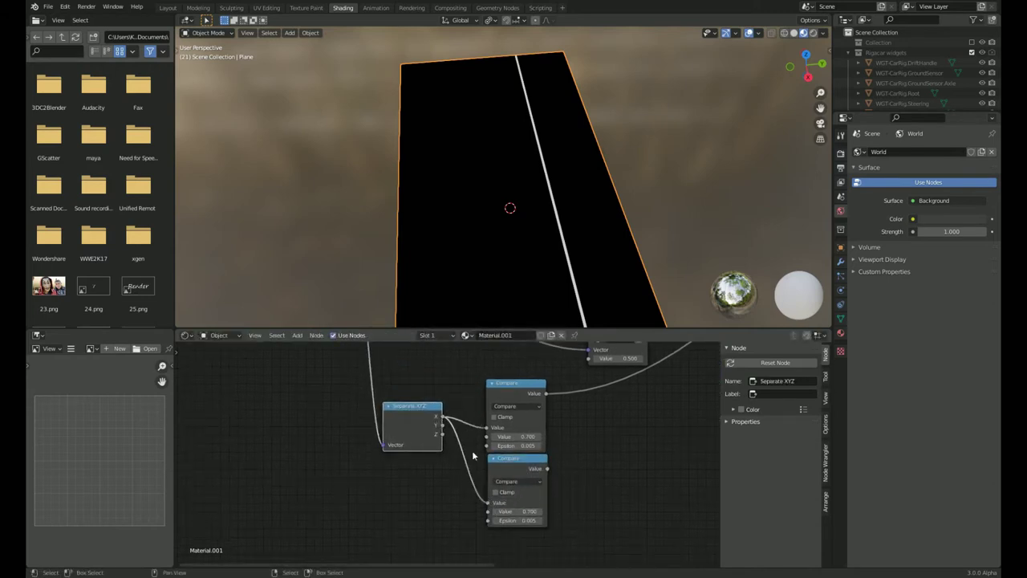
{"action": "scroll", "coordinate": [466, 471], "scroll_direction": "up", "scroll_amount": 2}
{"action": "scroll", "coordinate": [466, 471], "scroll_direction": "up", "scroll_amount": 2}
{"action": "left_click", "coordinate": [466, 469]}
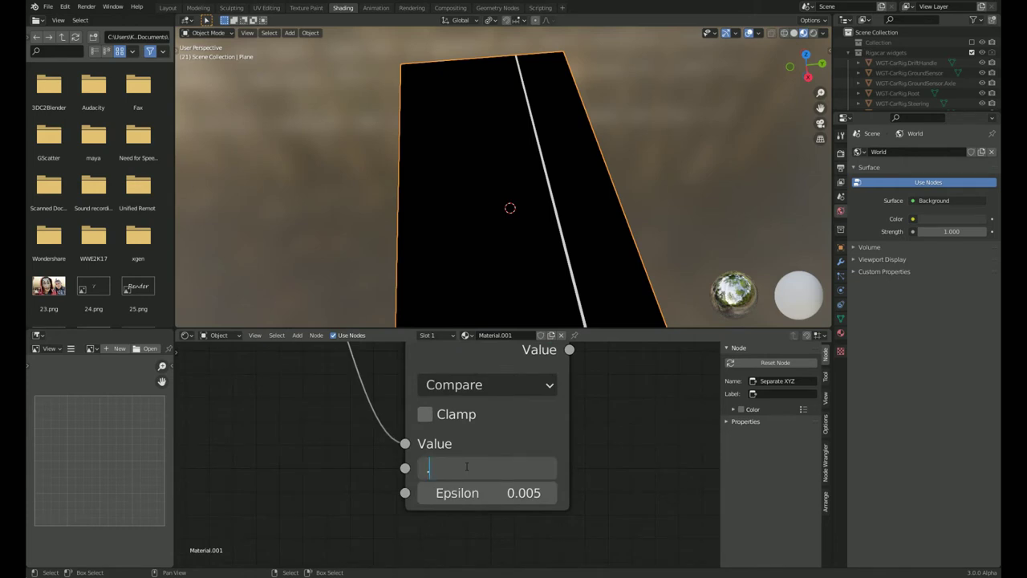
{"action": "type", "text": "2"}
{"action": "key", "text": "Return"}
Combine both Compare outputs in a Mix node using Screen blending at Fac 1.
{"action": "scroll", "coordinate": [402, 514], "scroll_direction": "down", "scroll_amount": 2}
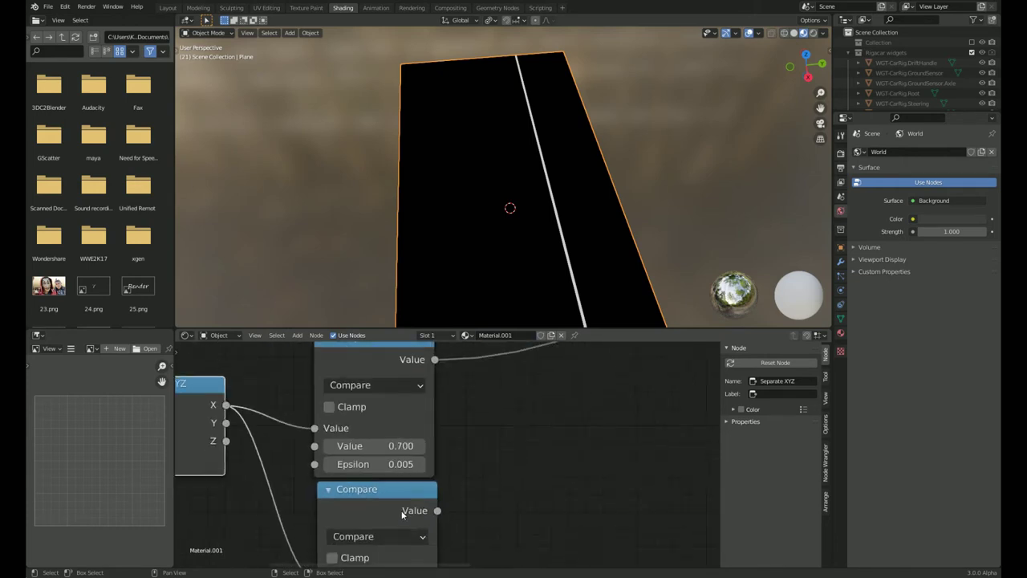
{"action": "left_click", "coordinate": [402, 514]}
{"action": "left_click", "coordinate": [401, 385]}
{"action": "left_click", "coordinate": [343, 365], "text": "shift"}
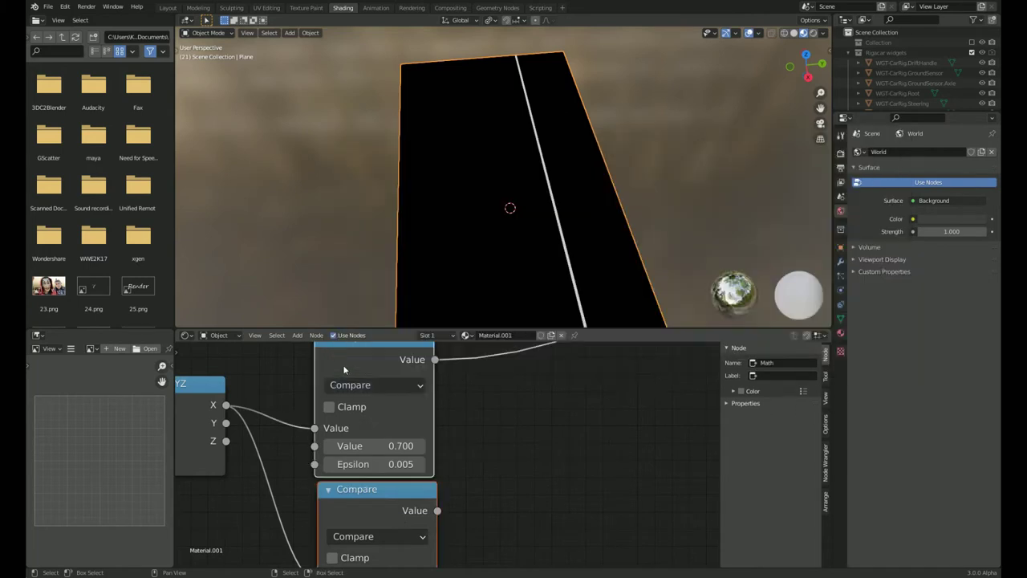
{"action": "key", "text": "ctrl+0"}
{"action": "left_click", "coordinate": [510, 456]}
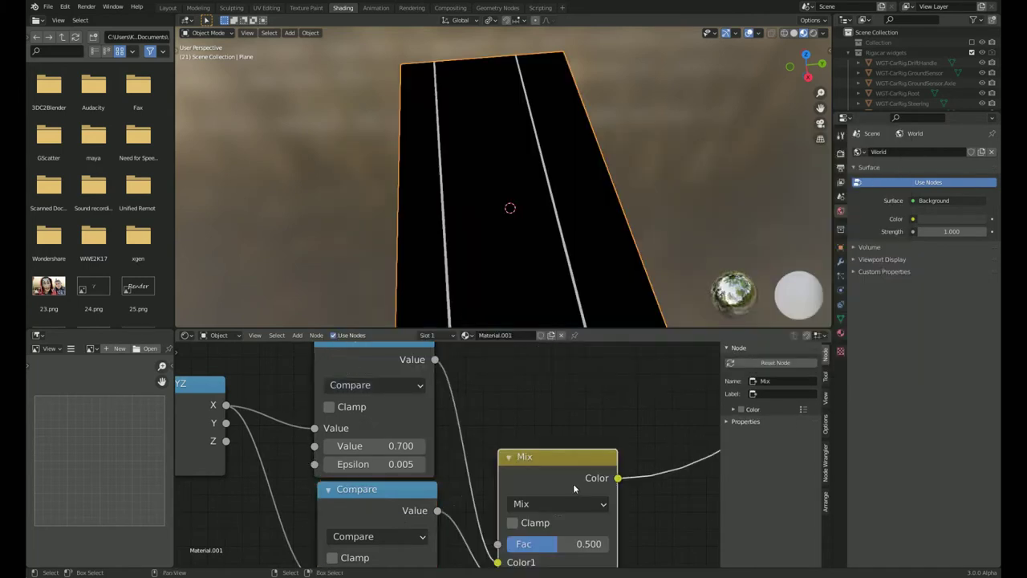
{"action": "left_click", "coordinate": [559, 504]}
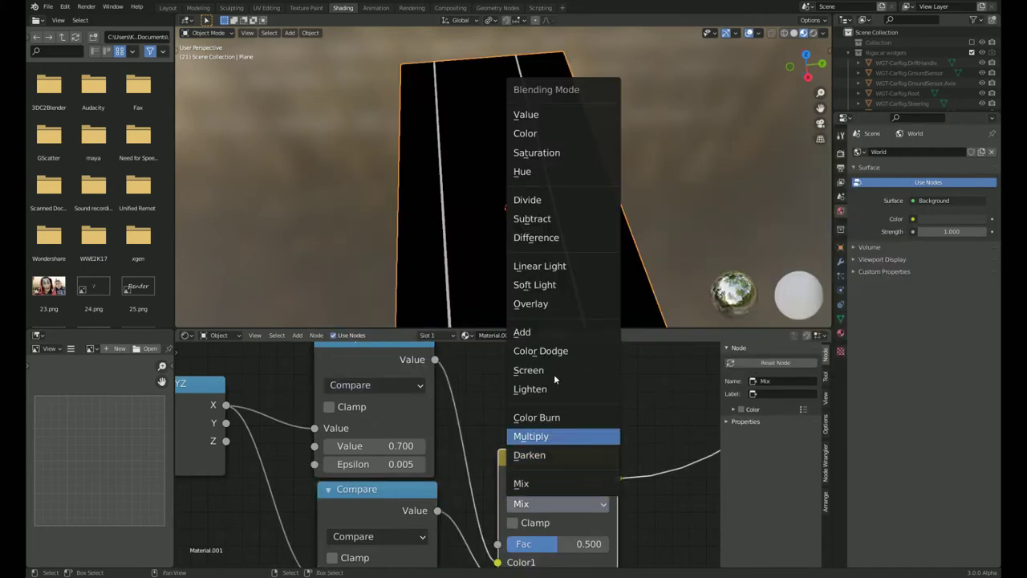
{"action": "left_click", "coordinate": [528, 370]}
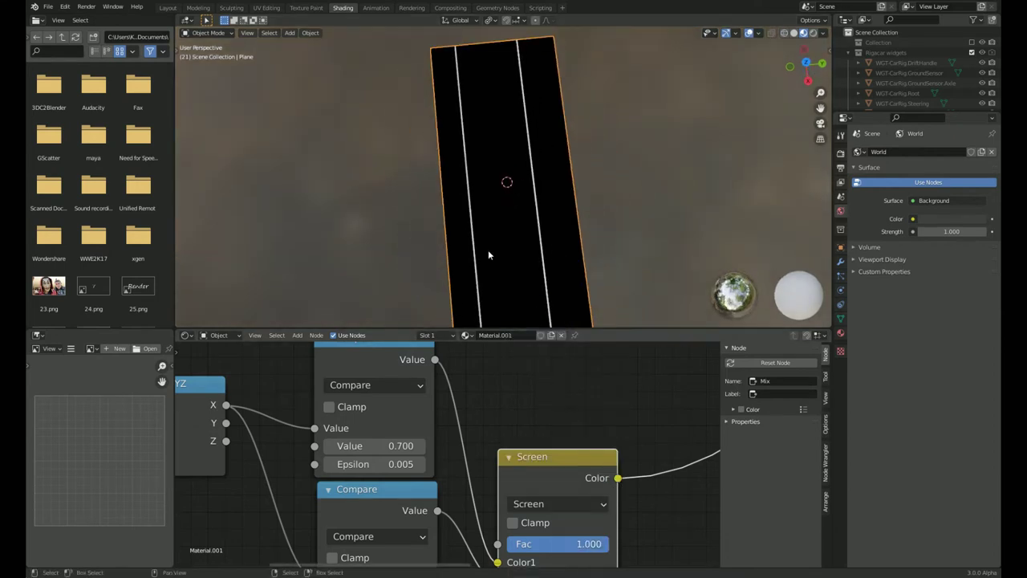
Set the lower Compare threshold to 0.250.
{"action": "key", "text": "KP_7"}
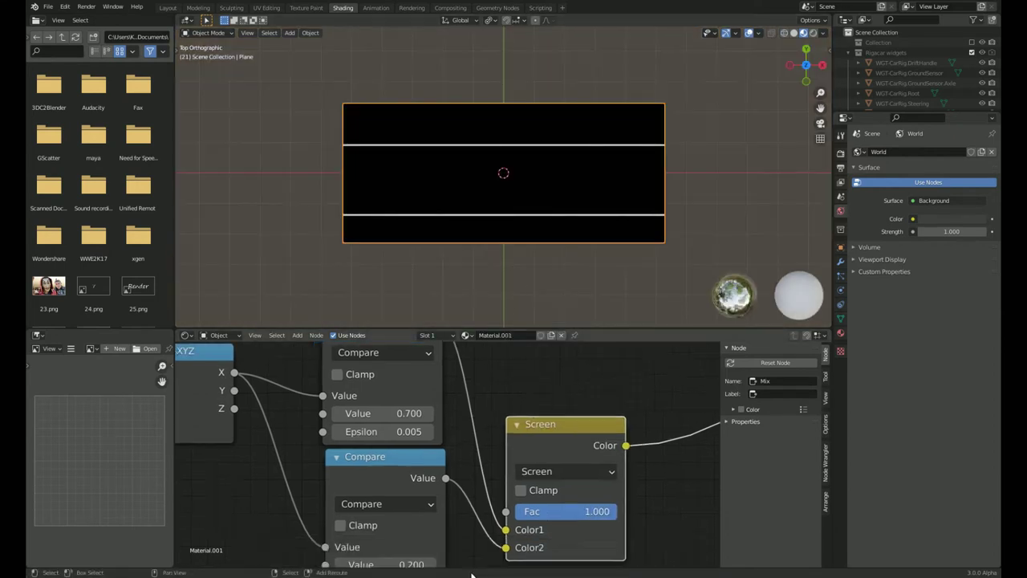
{"action": "mouse_move", "coordinate": [522, 426]}
{"action": "middle_mouse_down"}
{"action": "mouse_move", "coordinate": [411, 472]}
{"action": "mouse_move", "coordinate": [448, 503]}
{"action": "middle_mouse_up"}
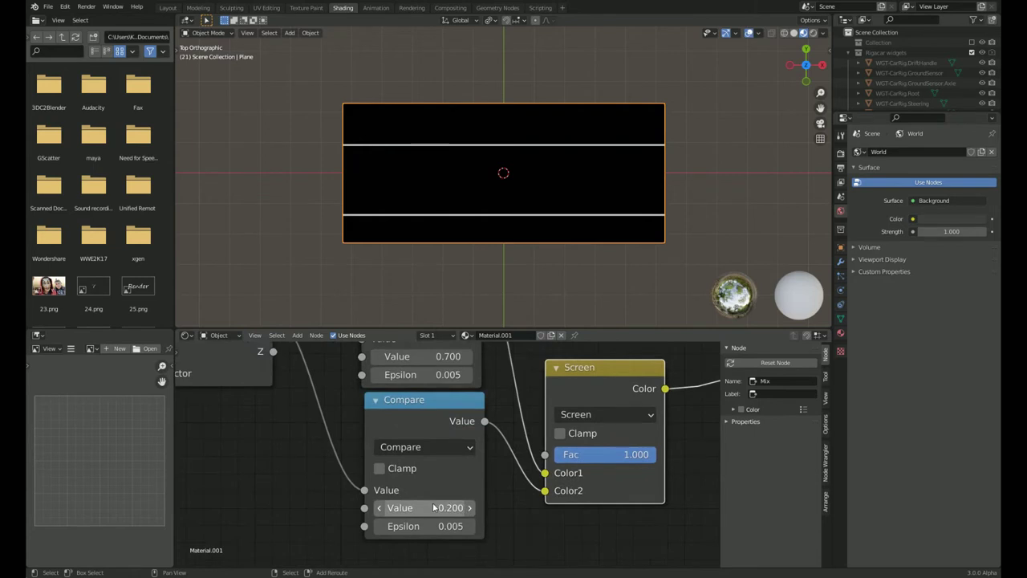
{"action": "left_click", "coordinate": [433, 506]}
{"action": "type", "text": "0.300"}
{"action": "key", "text": "Return"}
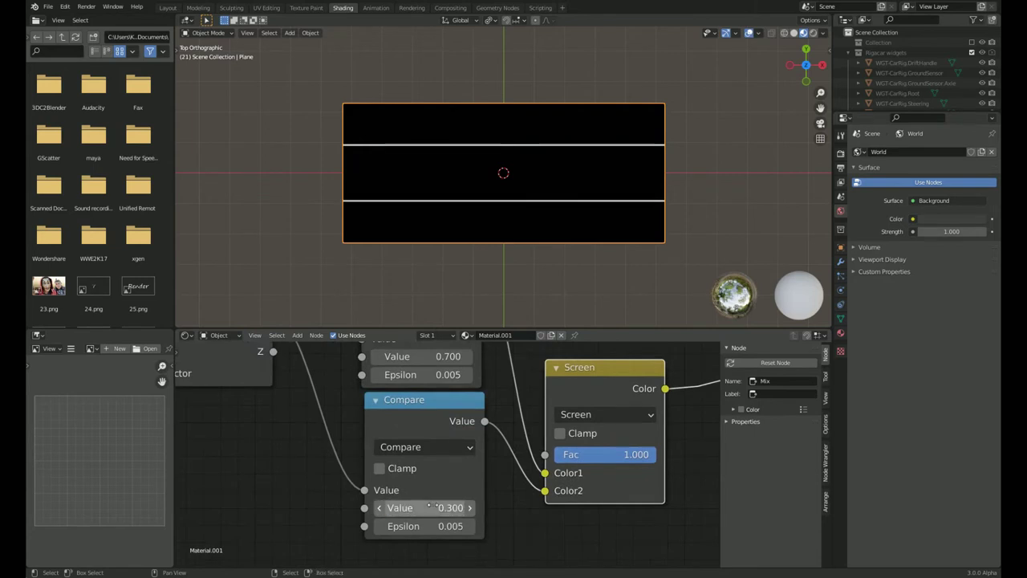
{"action": "scroll", "coordinate": [393, 481], "scroll_direction": "down", "scroll_amount": 2}
{"action": "scroll", "coordinate": [394, 482], "scroll_direction": "down", "scroll_amount": 1}
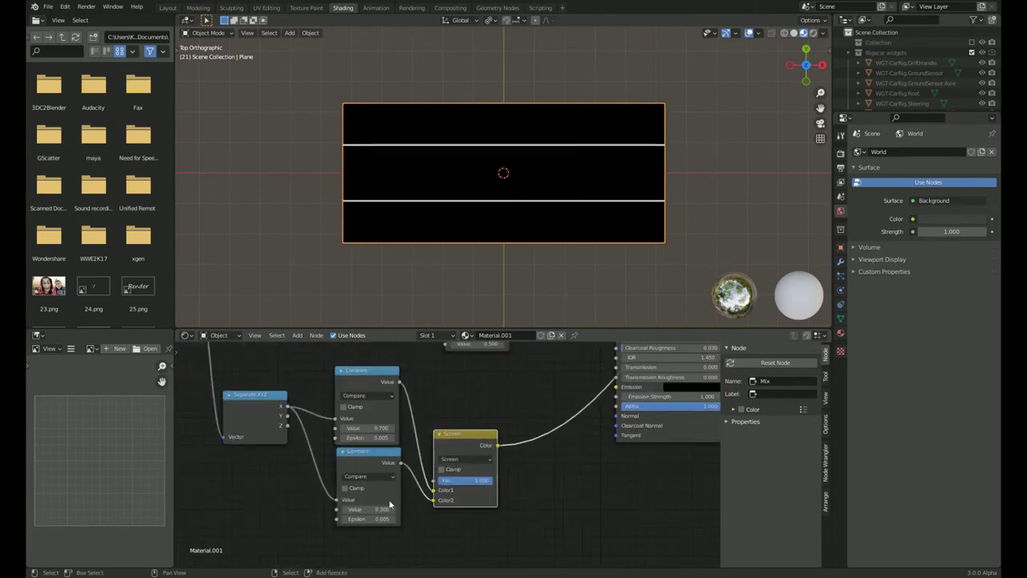
{"action": "middle_click_drag", "start_coordinate": [376, 528], "coordinate": [487, 480]}
{"action": "scroll", "coordinate": [488, 480], "scroll_direction": "up", "scroll_amount": 2}
{"action": "left_click", "coordinate": [498, 471]}
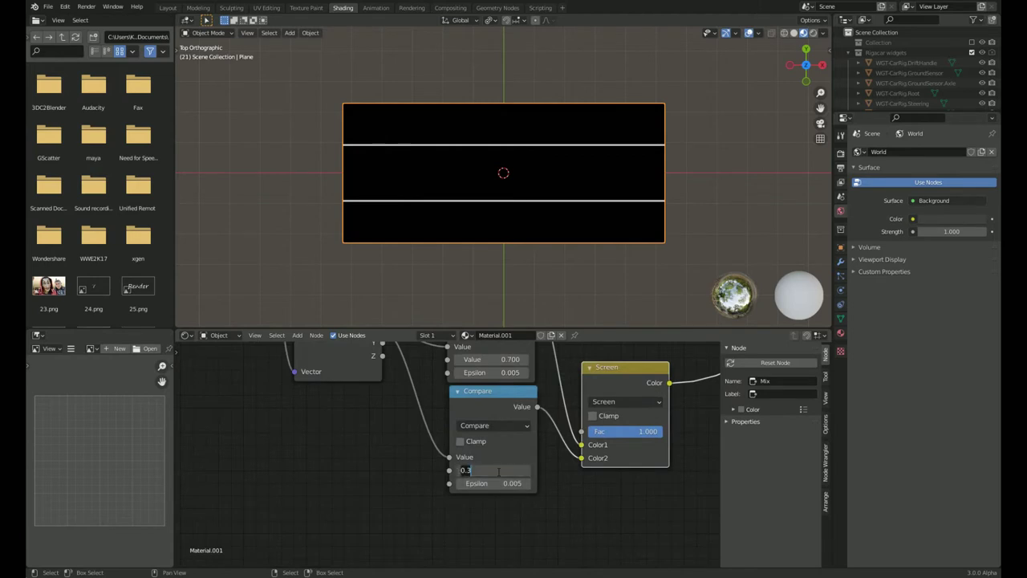
{"action": "type", "text": ".25"}
{"action": "key", "text": "Return"}
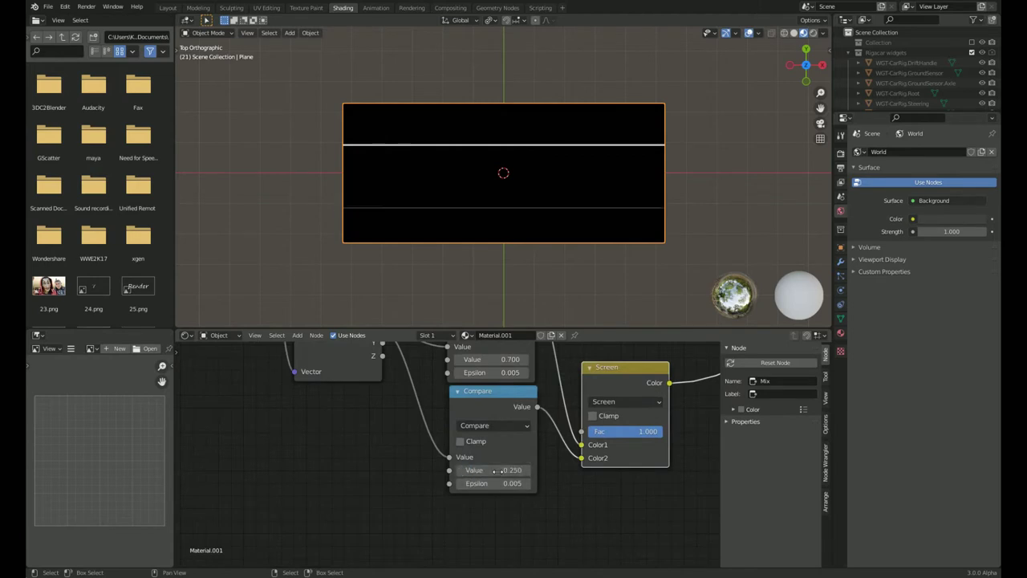
Set the upper Compare threshold to 0.750.
{"action": "scroll", "coordinate": [494, 433], "scroll_direction": "up", "scroll_amount": 2, "text": "shift"}
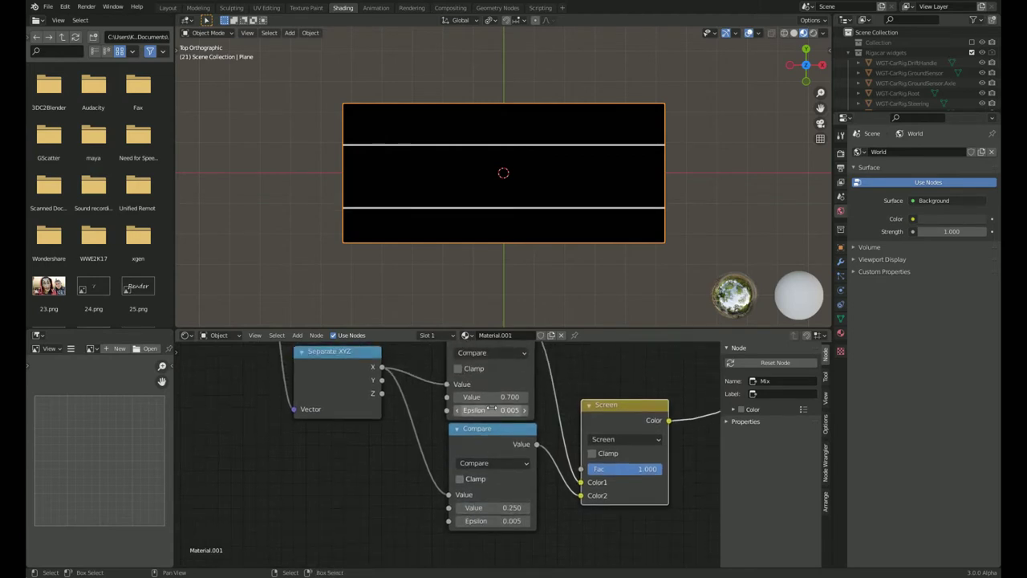
{"action": "left_click", "coordinate": [491, 398]}
{"action": "type", "text": ".65"}
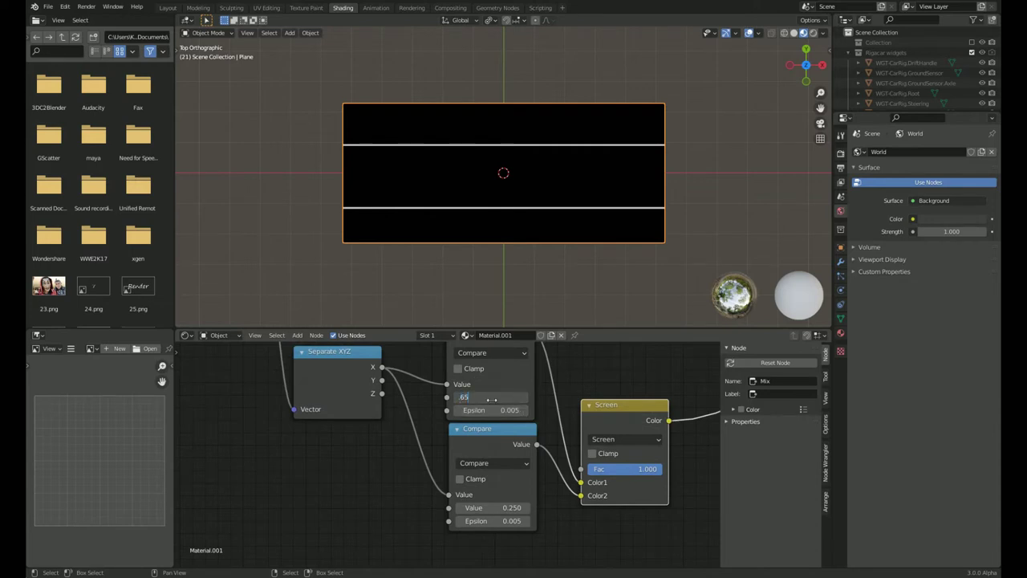
{"action": "key", "text": "Return"}
{"action": "left_click", "coordinate": [491, 398]}
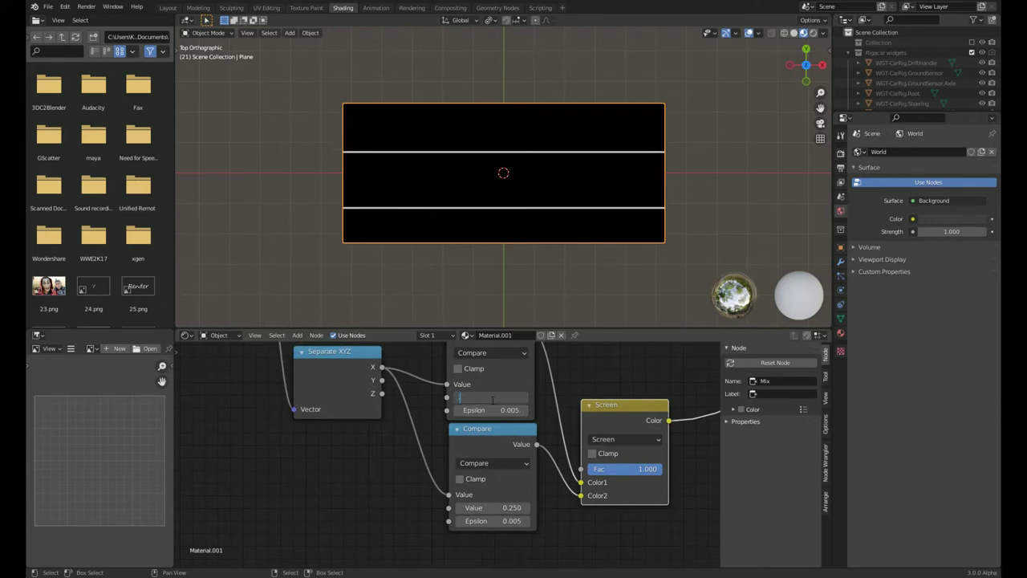
{"action": "type", "text": ".75"}
{"action": "key", "text": "Return"}
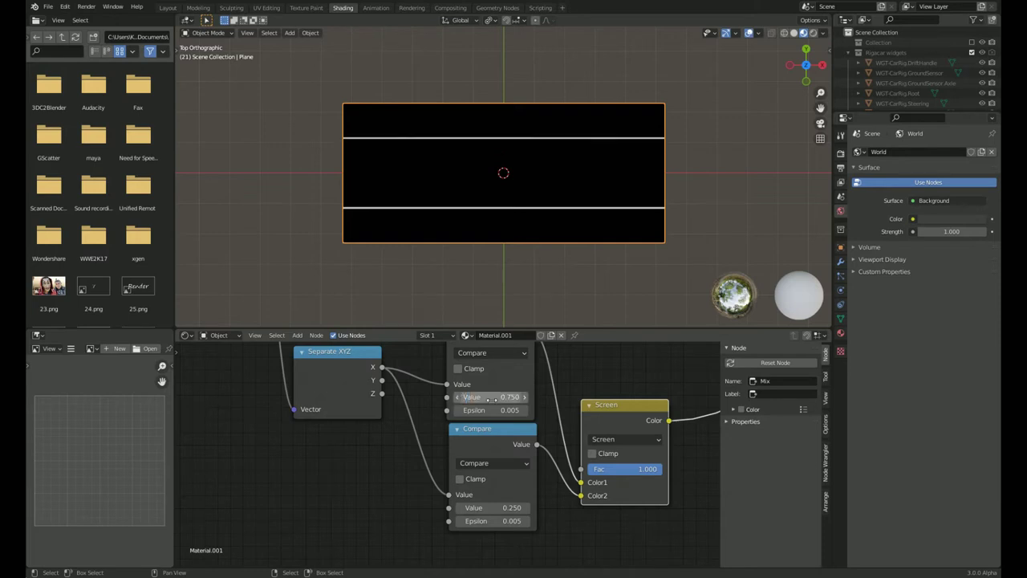
{"action": "scroll", "coordinate": [394, 478], "scroll_direction": "down", "scroll_amount": 3}
{"action": "mouse_move", "coordinate": [394, 478]}
{"action": "middle_mouse_down"}
{"action": "mouse_move", "coordinate": [478, 488]}
{"action": "mouse_move", "coordinate": [478, 516]}
{"action": "middle_mouse_up"}
Insert two Mix nodes onto the shader links and connect the road markings into the material.
{"action": "key", "text": "shift+d"}
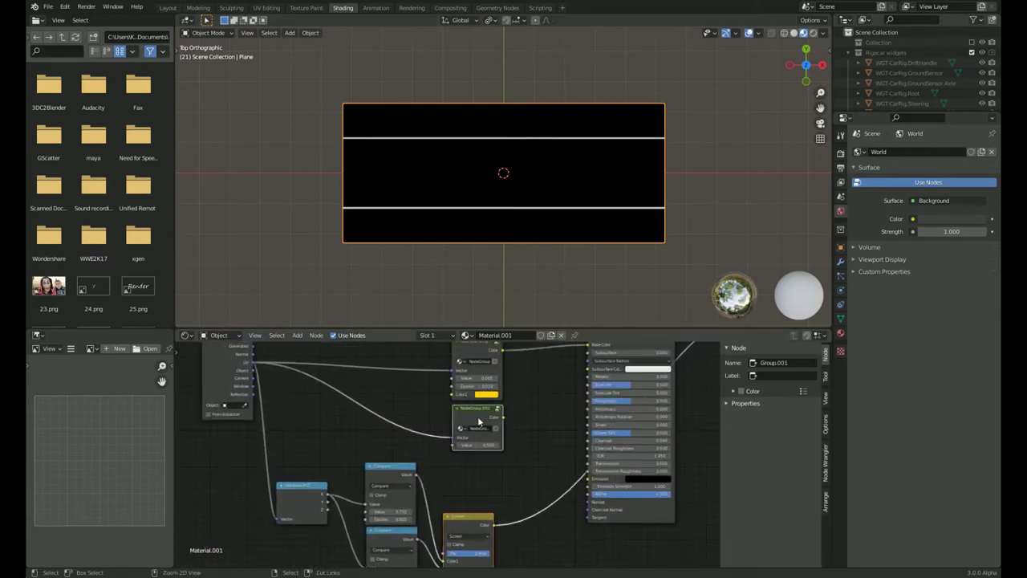
{"action": "left_click", "coordinate": [531, 469]}
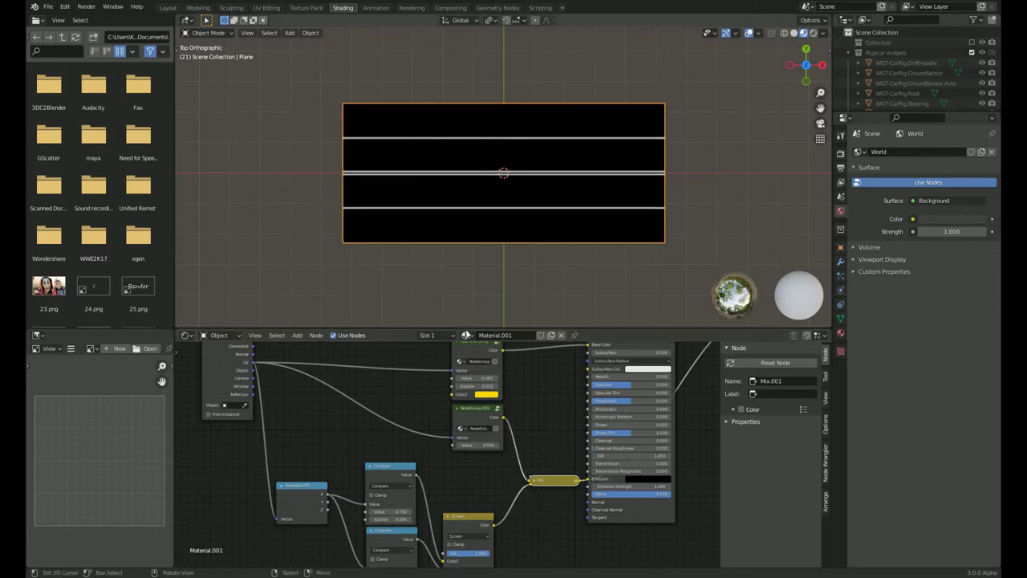
{"action": "middle_click_drag", "start_coordinate": [565, 477], "coordinate": [567, 512]}
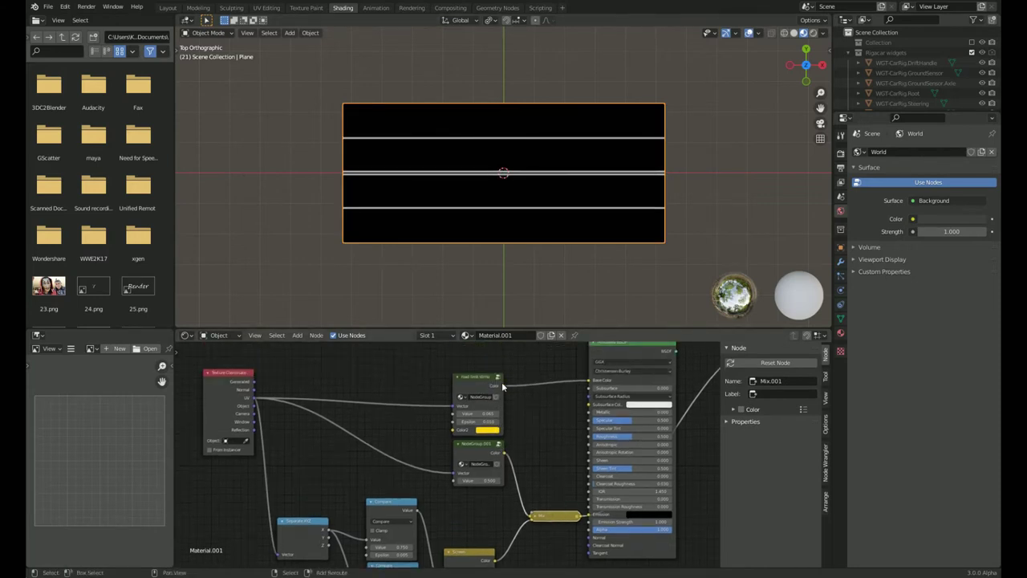
{"action": "key", "text": "ctrl+v"}
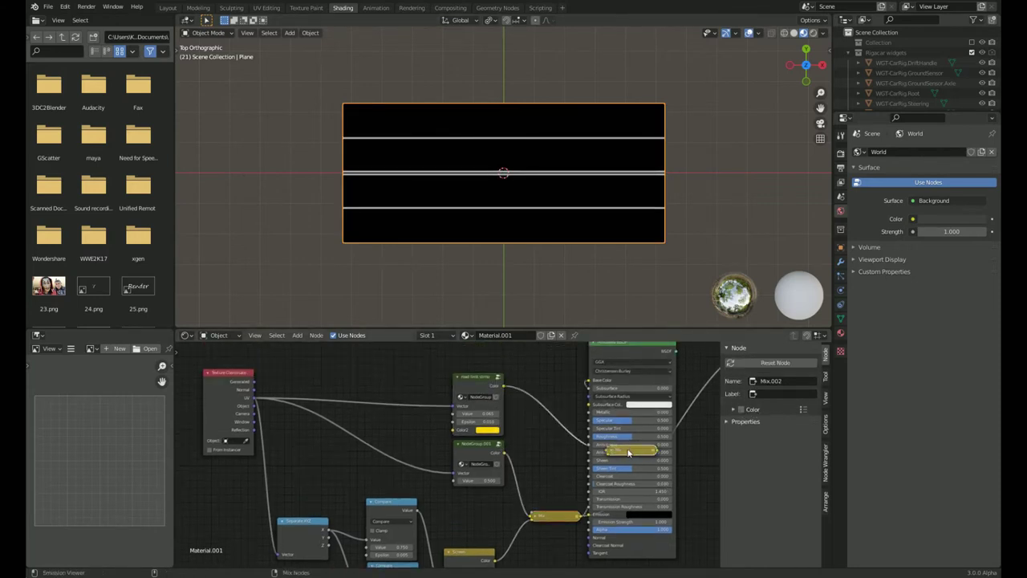
{"action": "left_click_drag", "start_coordinate": [611, 452], "coordinate": [542, 428]}
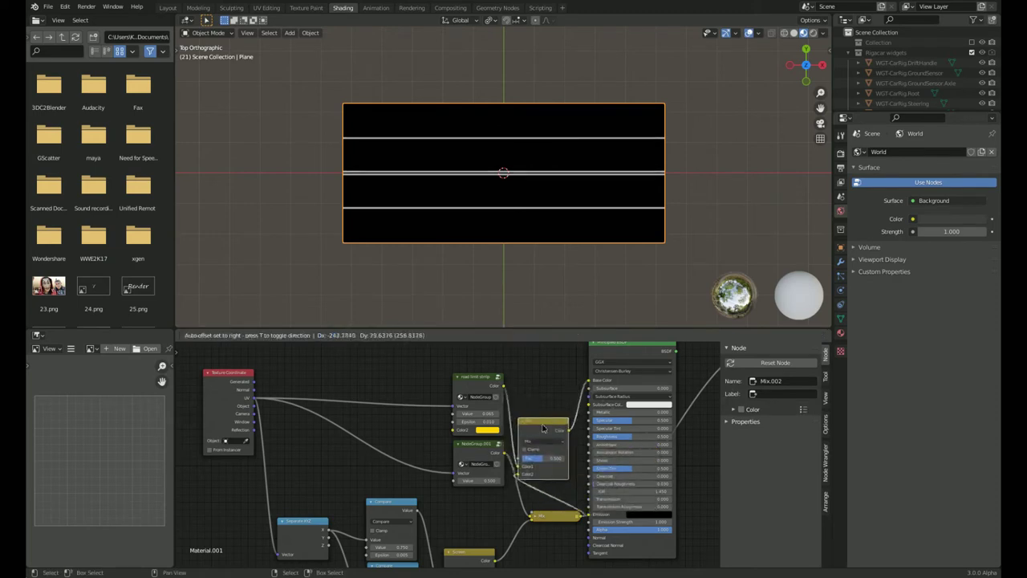
{"action": "mouse_move", "coordinate": [445, 245]}
{"action": "middle_mouse_down"}
{"action": "mouse_move", "coordinate": [581, 184]}
{"action": "mouse_move", "coordinate": [545, 230]}
{"action": "mouse_move", "coordinate": [615, 199]}
{"action": "mouse_move", "coordinate": [481, 241]}
{"action": "mouse_move", "coordinate": [495, 223]}
{"action": "mouse_move", "coordinate": [481, 241]}
{"action": "middle_mouse_up"}
{"action": "mouse_move", "coordinate": [482, 553]}
{"action": "middle_mouse_down"}
{"action": "mouse_move", "coordinate": [508, 437]}
{"action": "mouse_move", "coordinate": [350, 460]}
{"action": "mouse_move", "coordinate": [394, 483]}
{"action": "middle_mouse_up"}
Move the Screen mask node beside the Mix nodes and expand Mix.001.
{"action": "key", "text": "c"}
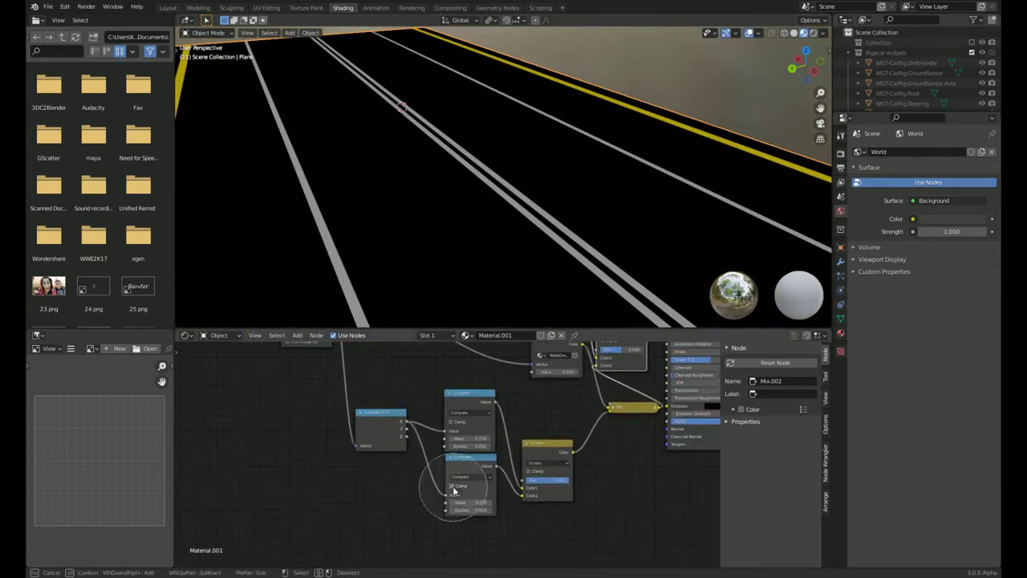
{"action": "right_click", "coordinate": [425, 455]}
{"action": "left_click", "coordinate": [379, 485]}
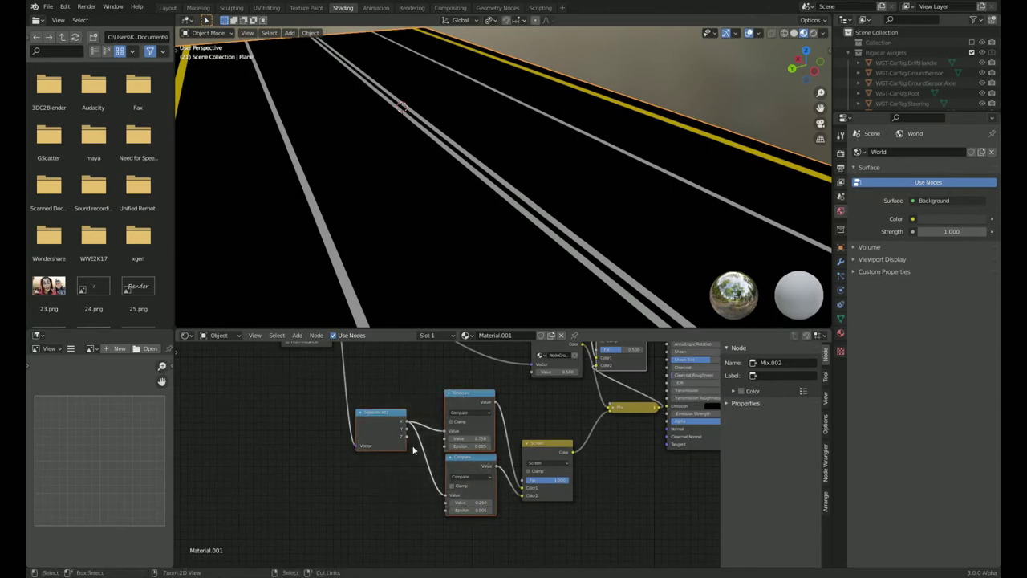
{"action": "key", "text": "c"}
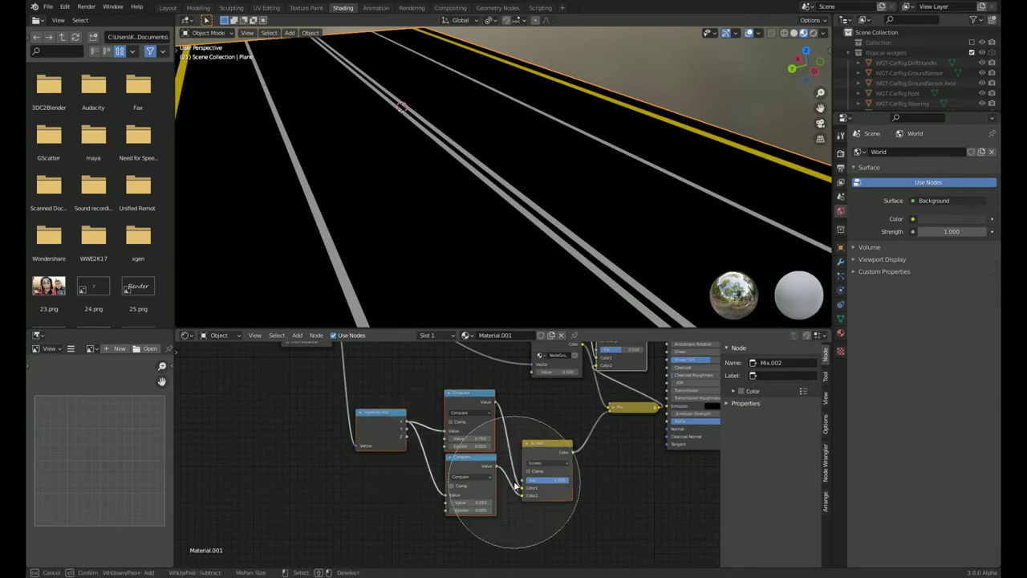
{"action": "right_click", "coordinate": [529, 448]}
{"action": "mouse_move", "coordinate": [515, 472]}
{"action": "middle_mouse_down"}
{"action": "mouse_move", "coordinate": [442, 510]}
{"action": "mouse_move", "coordinate": [444, 553]}
{"action": "middle_mouse_up"}
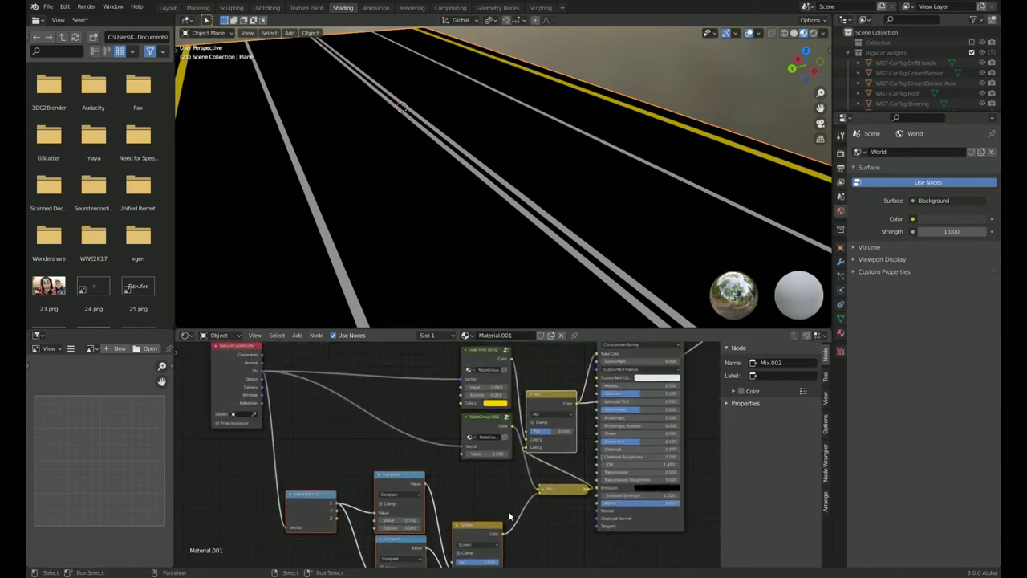
{"action": "middle_click_drag", "start_coordinate": [486, 486], "coordinate": [484, 478]}
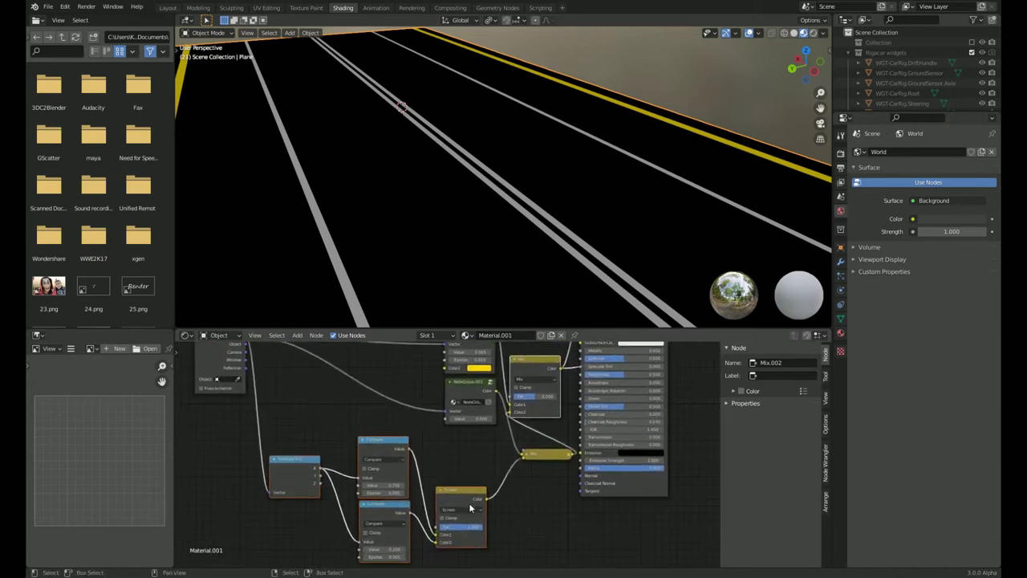
{"action": "left_click", "coordinate": [468, 499]}
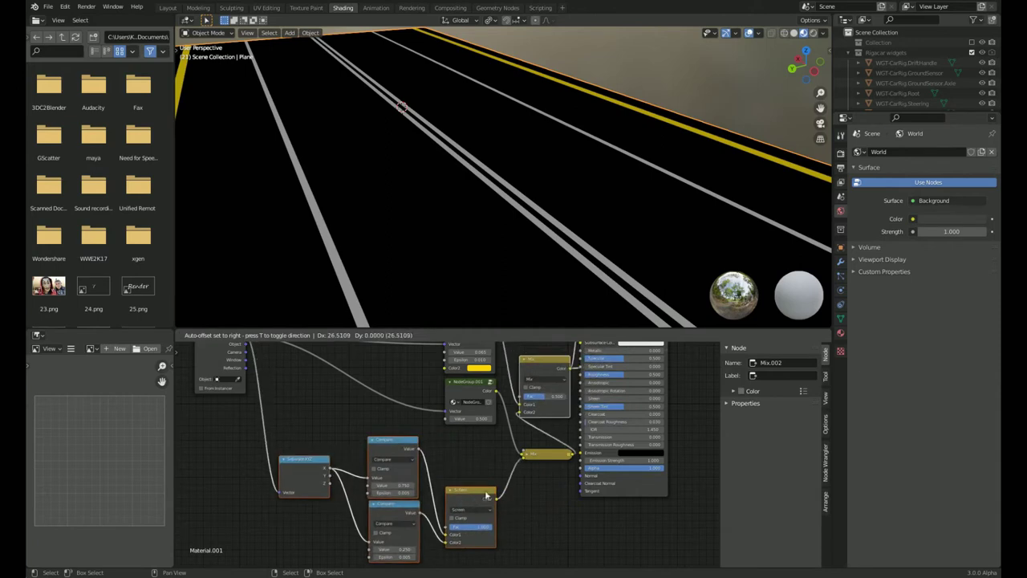
{"action": "mouse_move", "coordinate": [468, 499]}
{"action": "left_mouse_down"}
{"action": "mouse_move", "coordinate": [543, 485]}
{"action": "mouse_move", "coordinate": [541, 440]}
{"action": "left_mouse_up"}
{"action": "left_click", "coordinate": [526, 455]}
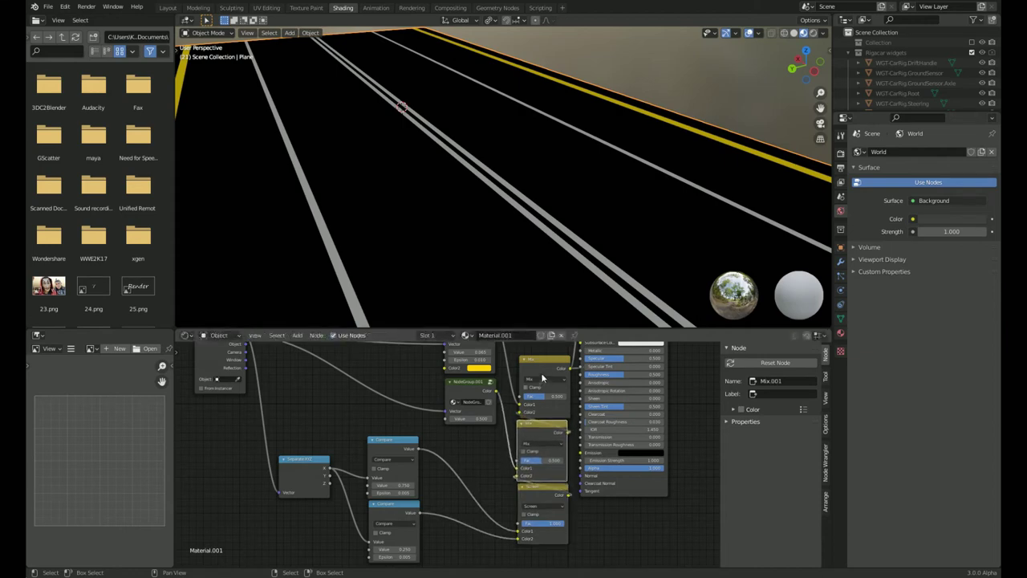
{"action": "middle_click_drag", "start_coordinate": [453, 468], "coordinate": [499, 433]}
{"action": "right_click", "coordinate": [377, 433]}
Group the Separate XYZ and Compare mask nodes into a new node group.
{"action": "key", "text": "Escape"}
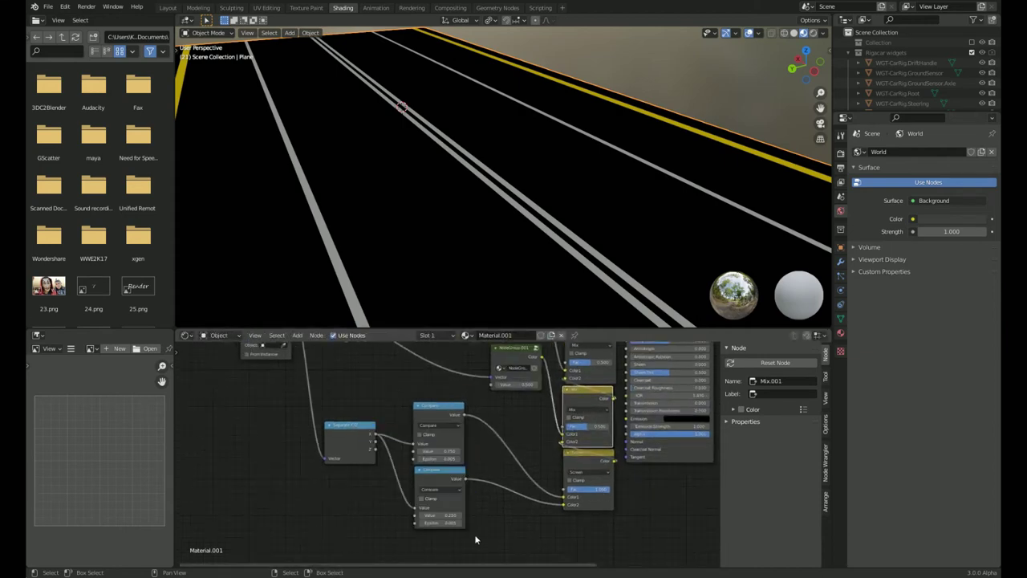
{"action": "key", "text": "c"}
{"action": "left_click", "coordinate": [401, 495]}
{"action": "right_click", "coordinate": [403, 495]}
{"action": "key", "text": "ctrl+g"}
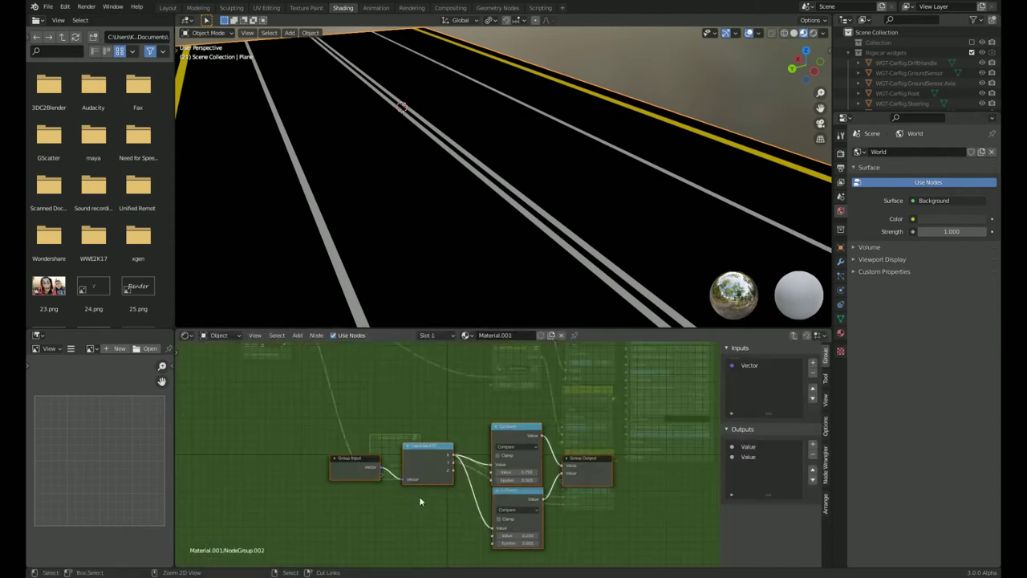
{"action": "middle_click_drag", "start_coordinate": [457, 521], "coordinate": [493, 486]}
{"action": "scroll", "coordinate": [492, 487], "scroll_direction": "down", "scroll_amount": 1}
Move Group Input, Separate XYZ and both Compare nodes into a more compact layout.
{"action": "left_click", "coordinate": [377, 433]}
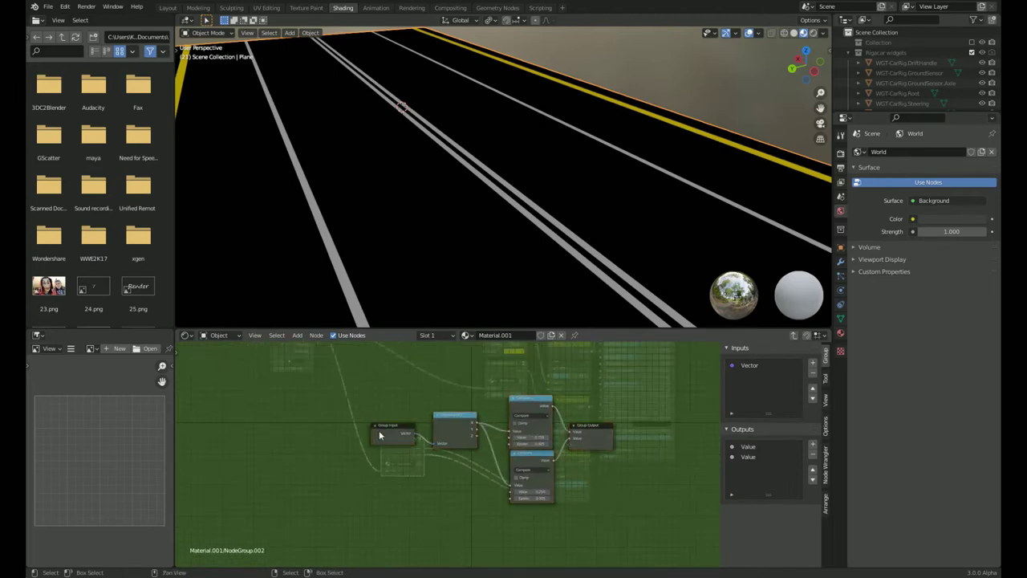
{"action": "left_click", "coordinate": [300, 437]}
{"action": "key", "text": "c"}
{"action": "left_click_drag", "start_coordinate": [493, 492], "coordinate": [481, 445]}
{"action": "right_click", "coordinate": [481, 445]}
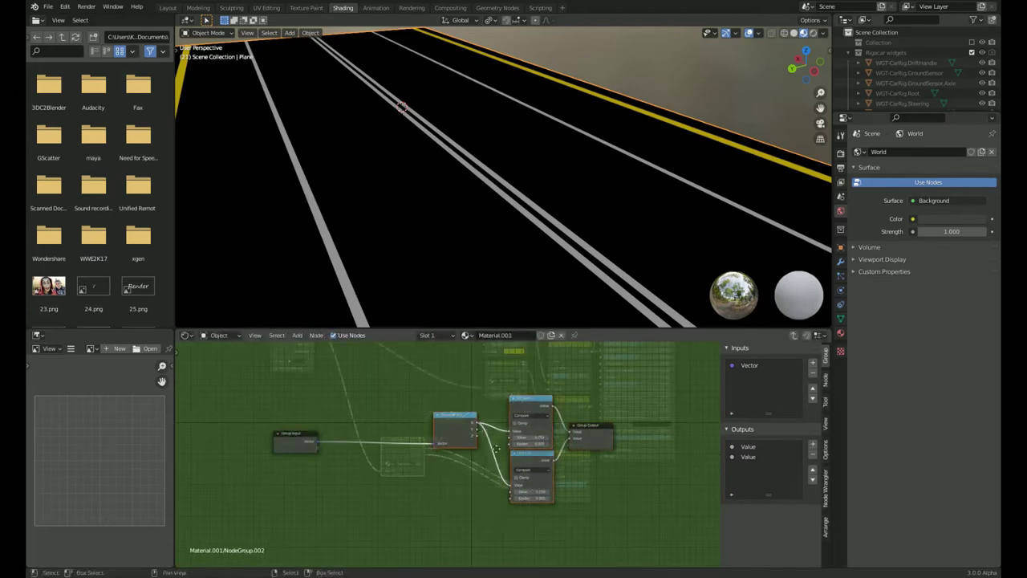
{"action": "key", "text": "g"}
{"action": "left_click", "coordinate": [503, 451]}
{"action": "right_click", "coordinate": [509, 433]}
{"action": "key", "text": "Escape"}
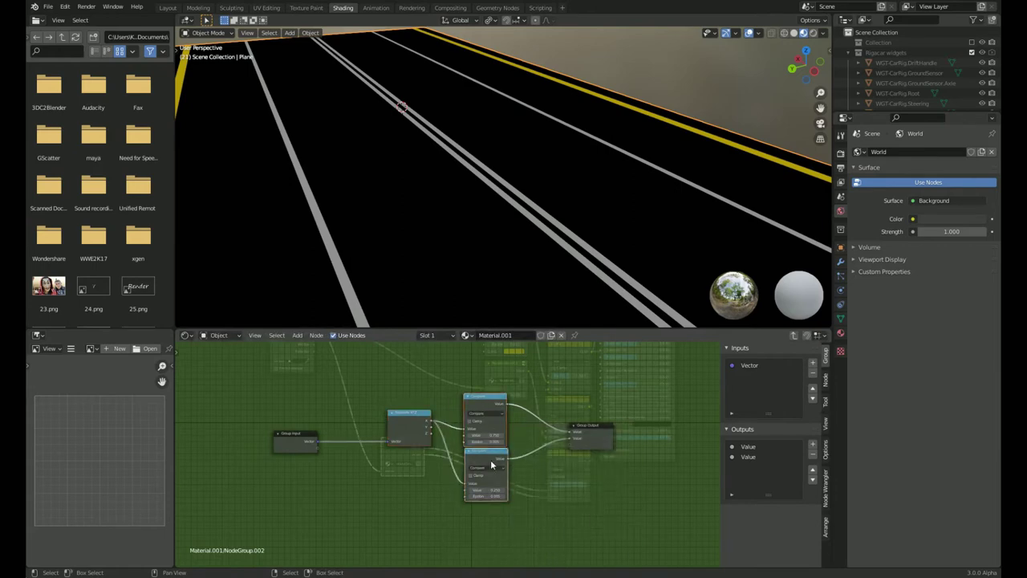
Return to Material.001's main tree with NodeGroup.002 and its links in view.
{"action": "key", "text": "Tab"}
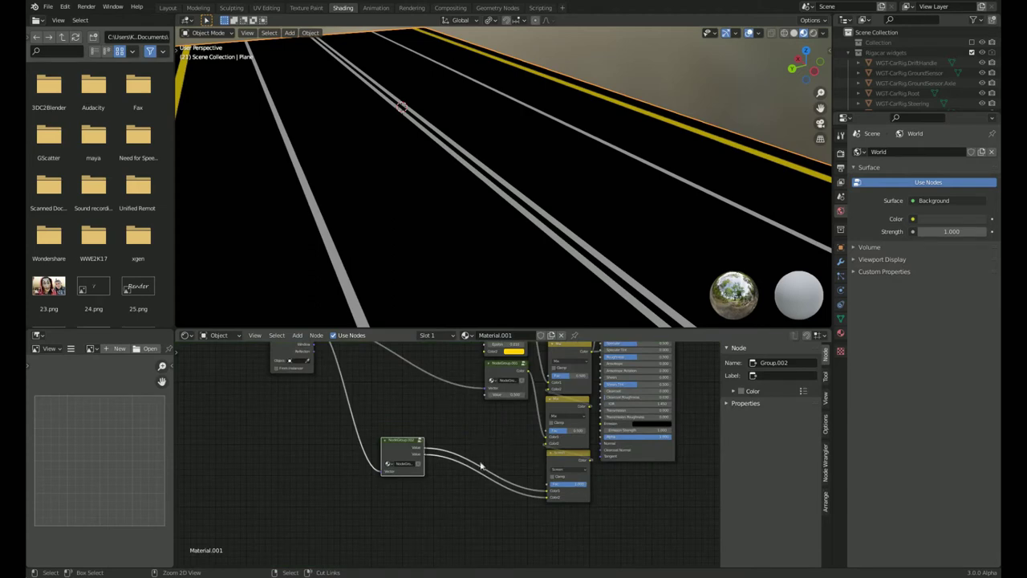
{"action": "middle_click_drag", "start_coordinate": [427, 456], "coordinate": [466, 432]}
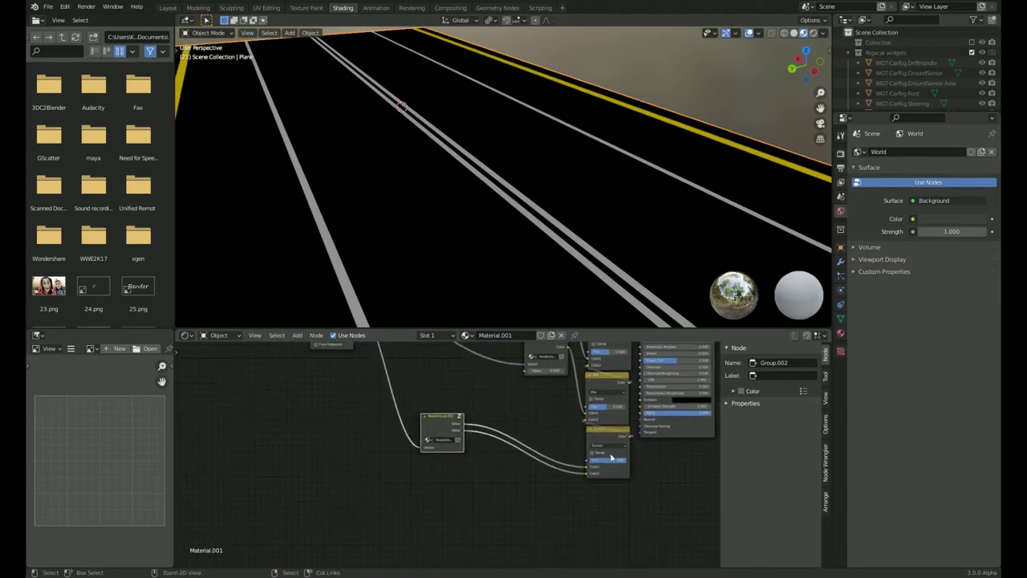
{"action": "left_click", "coordinate": [590, 438]}
{"action": "middle_click_drag", "start_coordinate": [481, 450], "coordinate": [390, 435]}
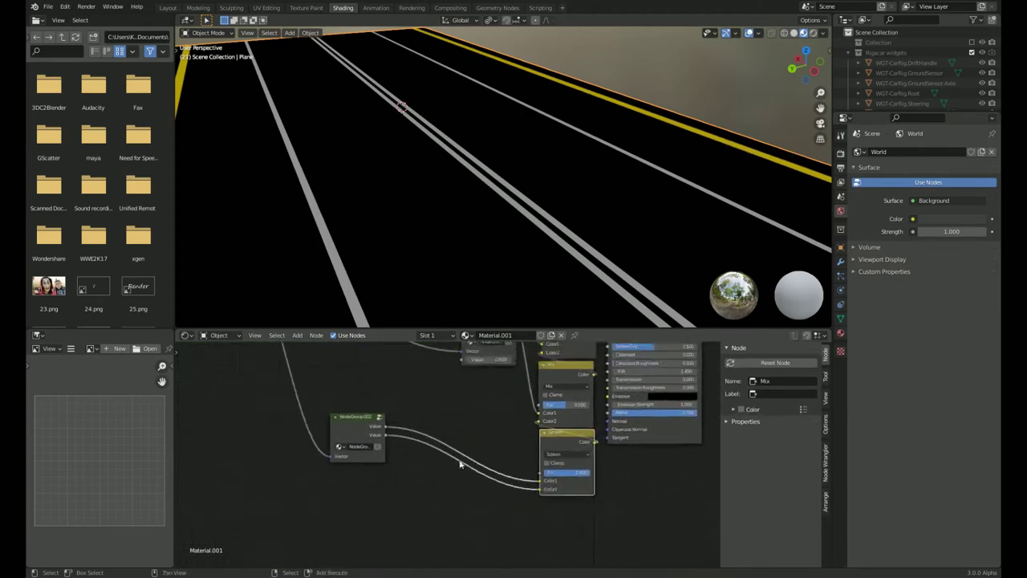
Delete Group Input and Group Output inside NodeGroup.002, then ungroup it with Ctrl+Alt+G in NodeGroup.003.
{"action": "scroll", "coordinate": [350, 451], "scroll_direction": "up", "scroll_amount": 2}
{"action": "left_click", "coordinate": [350, 452]}
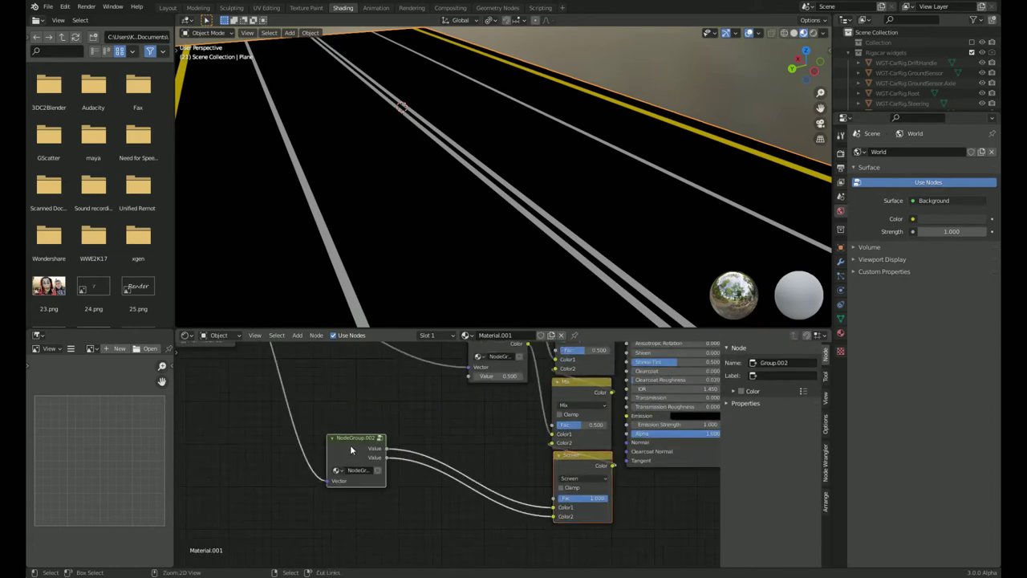
{"action": "key", "text": "Tab"}
{"action": "key", "text": "Tab"}
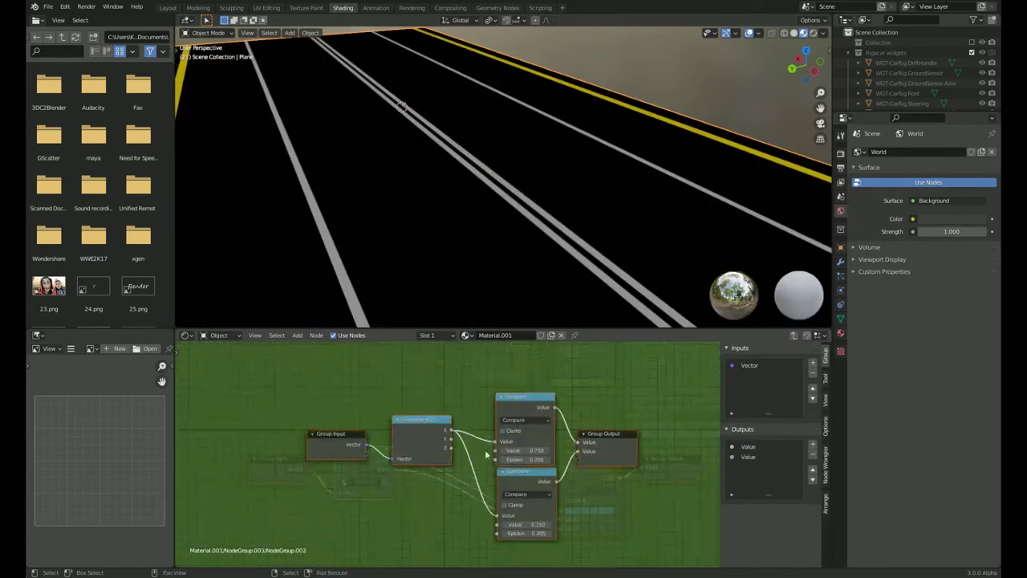
{"action": "right_click", "coordinate": [518, 481]}
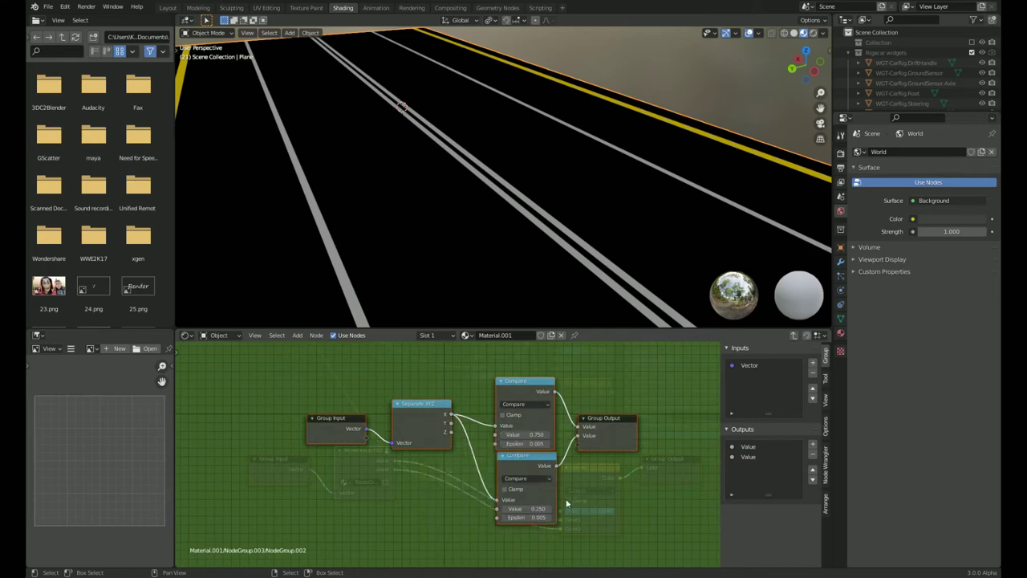
{"action": "key", "text": "c"}
{"action": "right_click", "coordinate": [478, 473]}
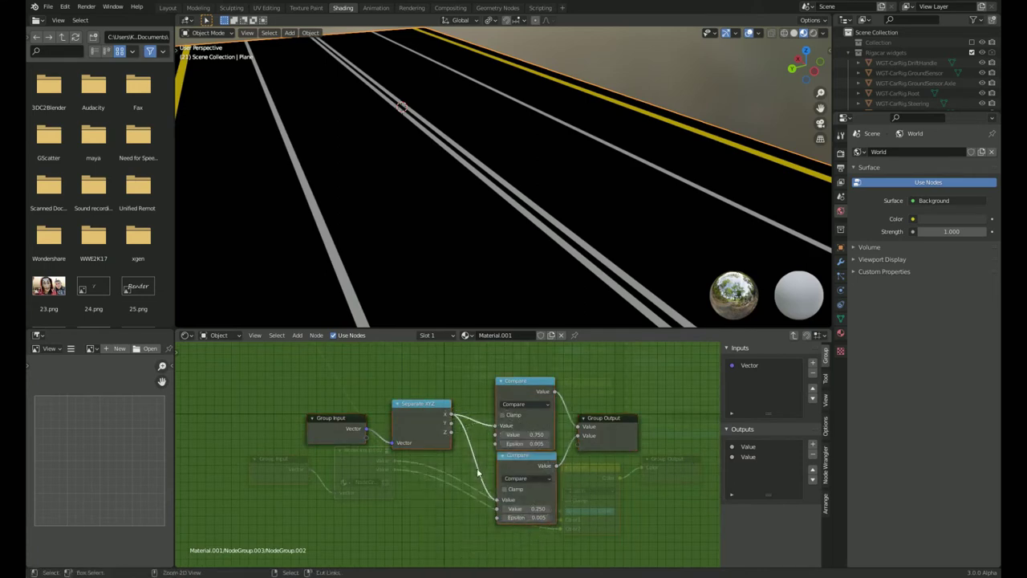
{"action": "left_click", "coordinate": [612, 431]}
{"action": "key", "text": "x"}
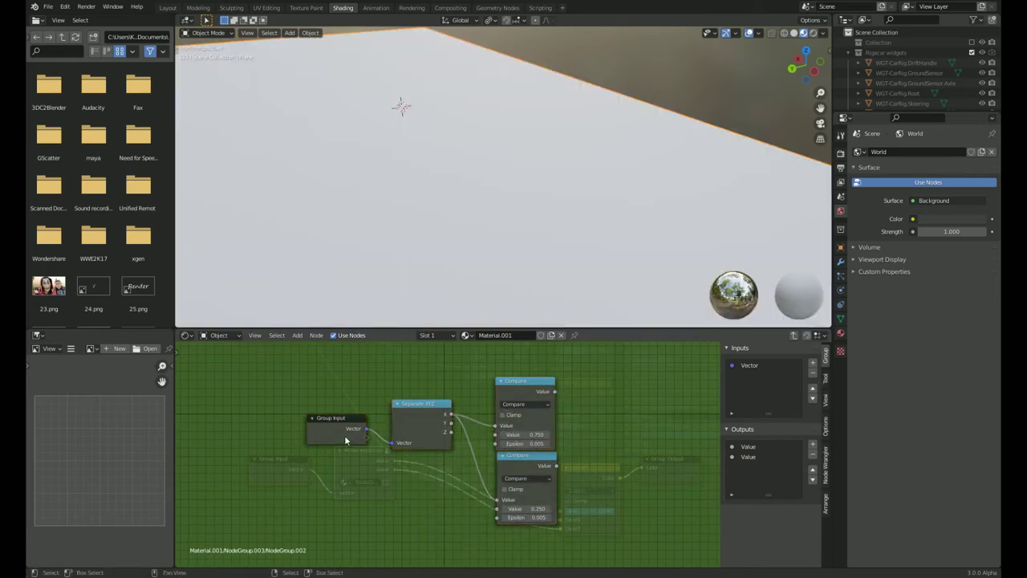
{"action": "left_click", "coordinate": [344, 435]}
{"action": "key", "text": "x"}
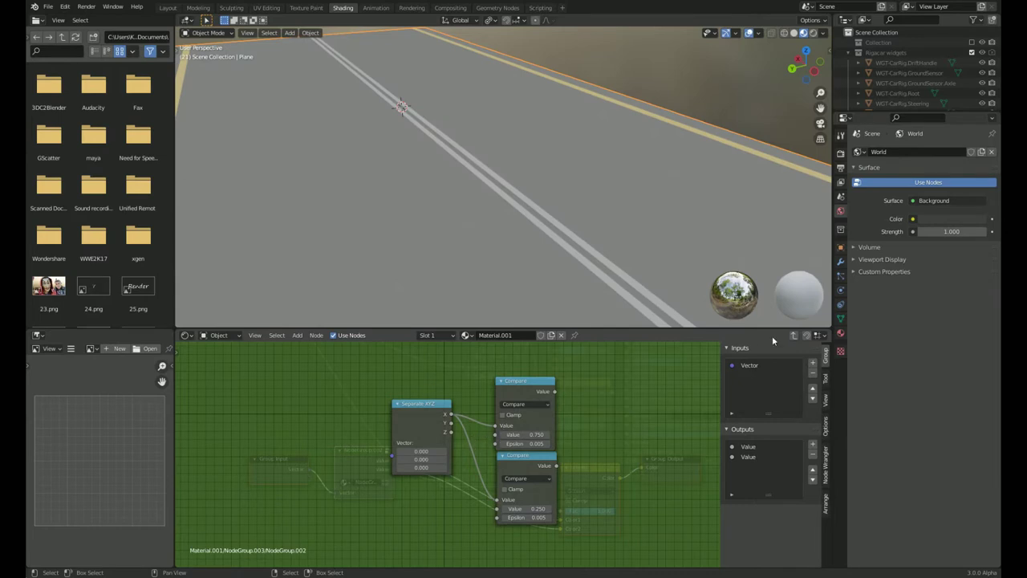
{"action": "left_click", "coordinate": [793, 336]}
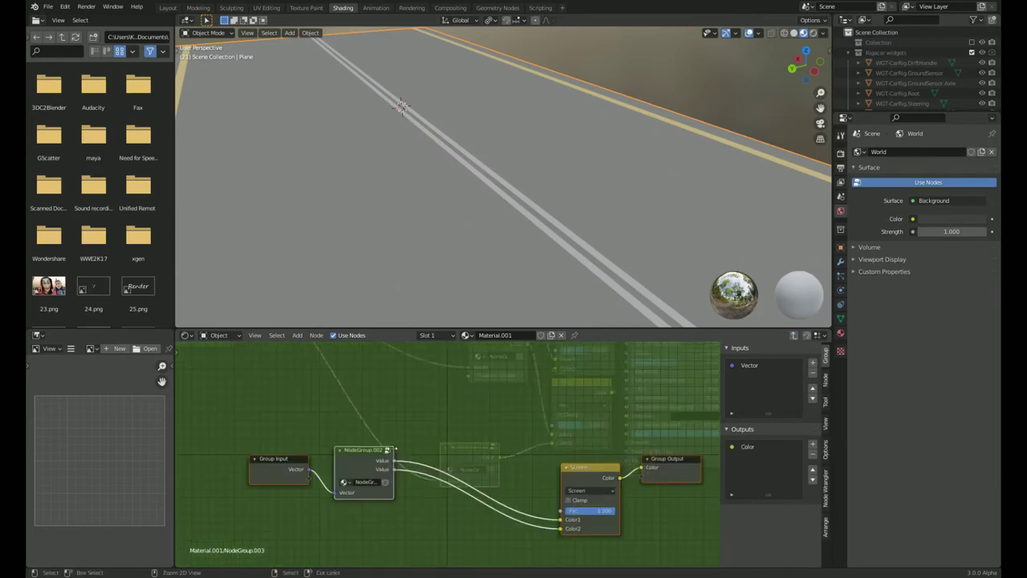
{"action": "key", "text": "ctrl+alt+g"}
Delete the leftover NodeGroup.002 node, link Group Input Vector to Separate XYZ, and reposition the Compares.
{"action": "left_click", "coordinate": [361, 466]}
{"action": "key", "text": "x"}
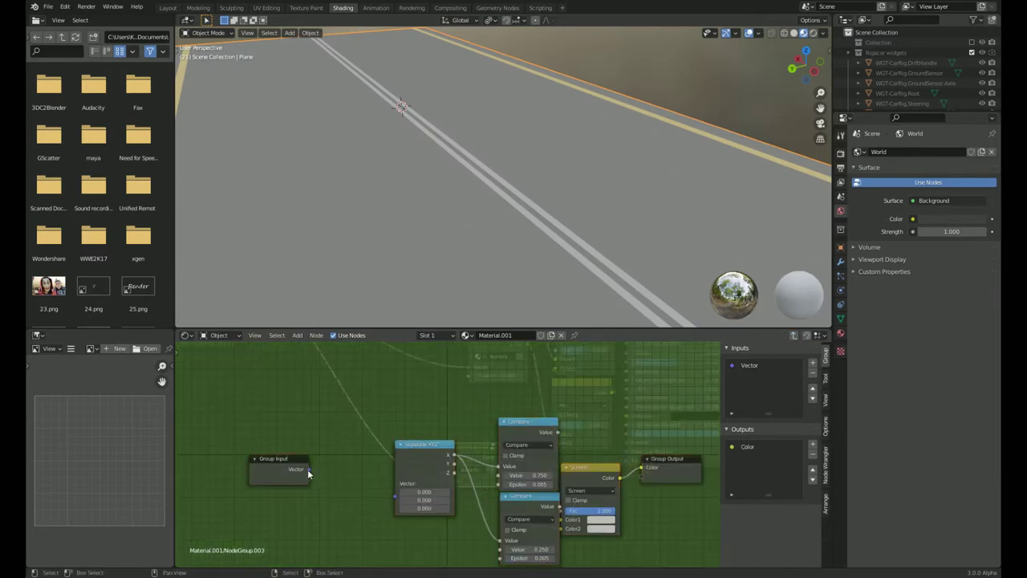
{"action": "left_click_drag", "start_coordinate": [309, 470], "coordinate": [396, 483]}
{"action": "middle_click_drag", "start_coordinate": [541, 432], "coordinate": [486, 400]}
{"action": "left_click_drag", "start_coordinate": [485, 401], "coordinate": [466, 399]}
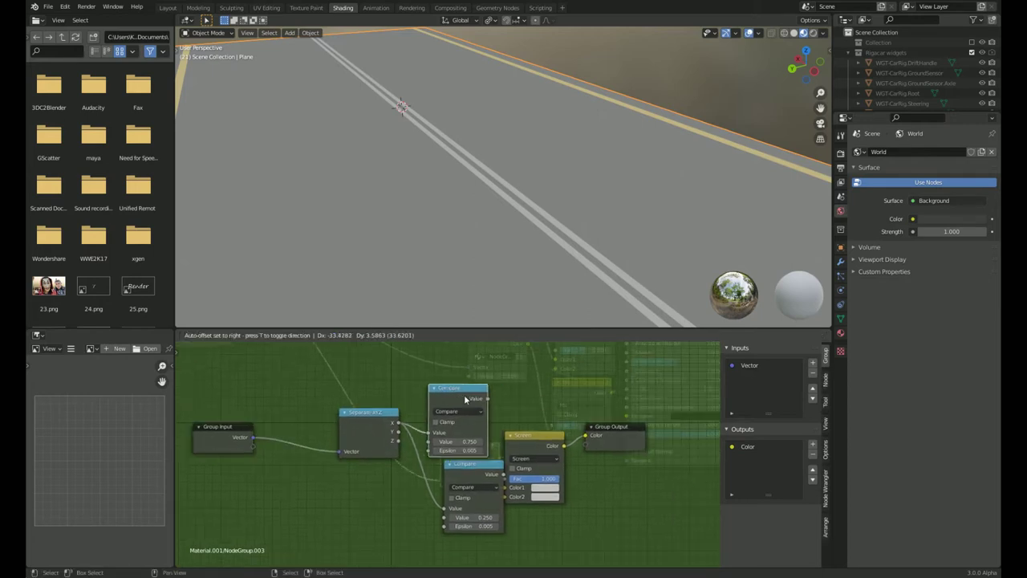
{"action": "left_click_drag", "start_coordinate": [459, 487], "coordinate": [440, 499]}
Wire the upper Compare Value into Screen Color1 and move the Screen node closer.
{"action": "mouse_move", "coordinate": [480, 399]}
{"action": "left_mouse_down"}
{"action": "mouse_move", "coordinate": [512, 487]}
{"action": "mouse_move", "coordinate": [506, 502]}
{"action": "mouse_move", "coordinate": [515, 495]}
{"action": "left_mouse_up"}
{"action": "scroll", "coordinate": [475, 434], "scroll_direction": "down", "scroll_amount": 2}
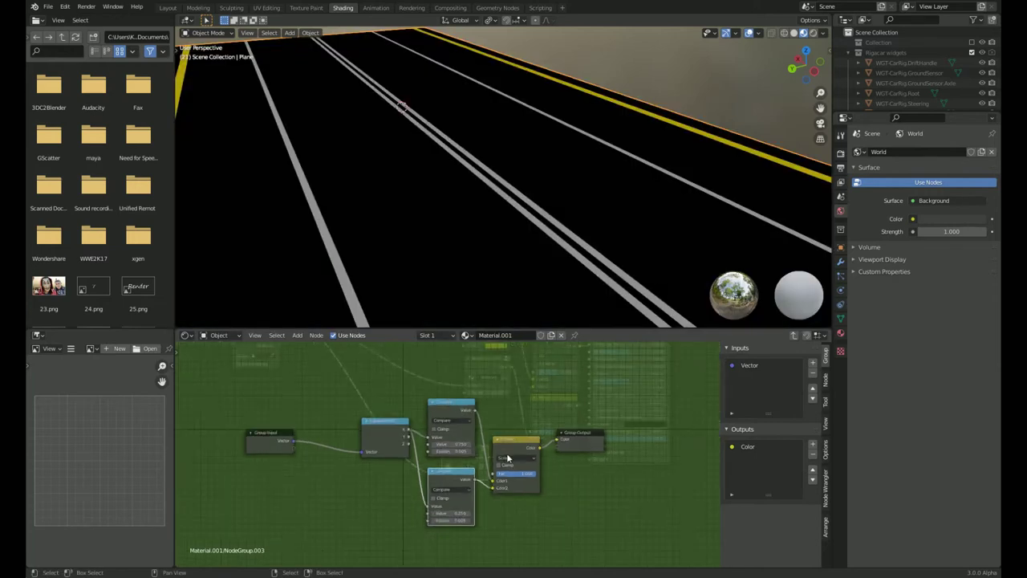
{"action": "scroll", "coordinate": [507, 462], "scroll_direction": "up", "scroll_amount": 2}
{"action": "left_click_drag", "start_coordinate": [507, 462], "coordinate": [470, 481]}
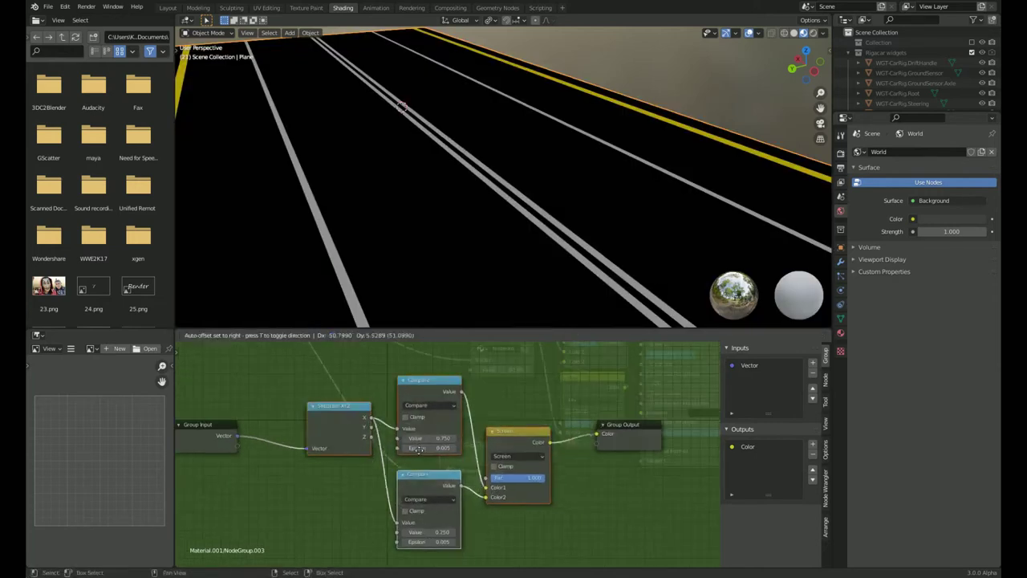
Exit and re-enter NodeGroup.003 to check the restored lane stripes.
{"action": "key", "text": "Tab"}
{"action": "scroll", "coordinate": [470, 482], "scroll_direction": "up", "scroll_amount": 1}
{"action": "scroll", "coordinate": [470, 486], "scroll_direction": "up", "scroll_amount": 2}
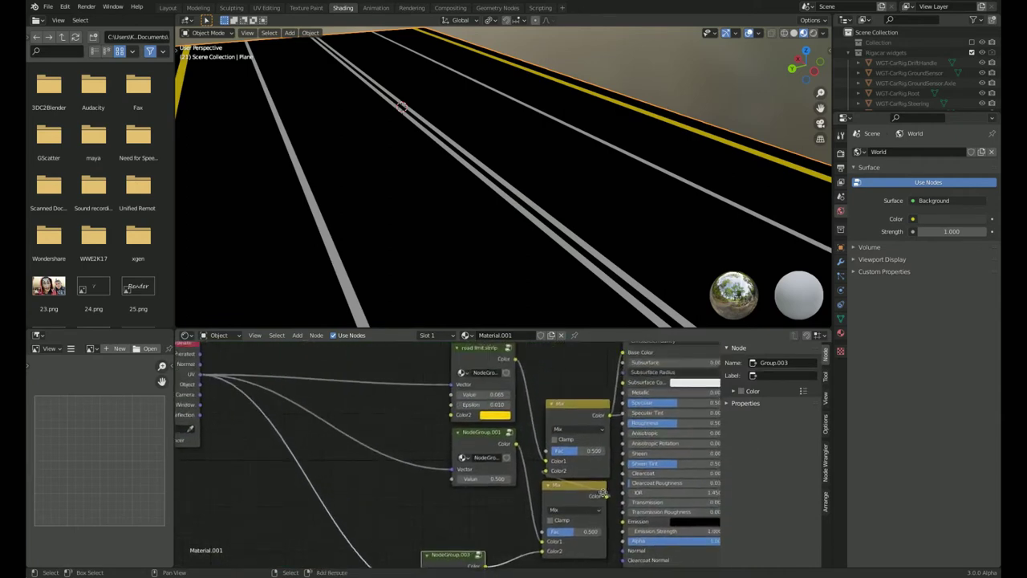
{"action": "scroll", "coordinate": [470, 489], "scroll_direction": "up", "scroll_amount": 2}
{"action": "key", "text": "Tab"}
{"action": "scroll", "coordinate": [473, 497], "scroll_direction": "up", "scroll_amount": 2}
{"action": "scroll", "coordinate": [475, 504], "scroll_direction": "up", "scroll_amount": 2}
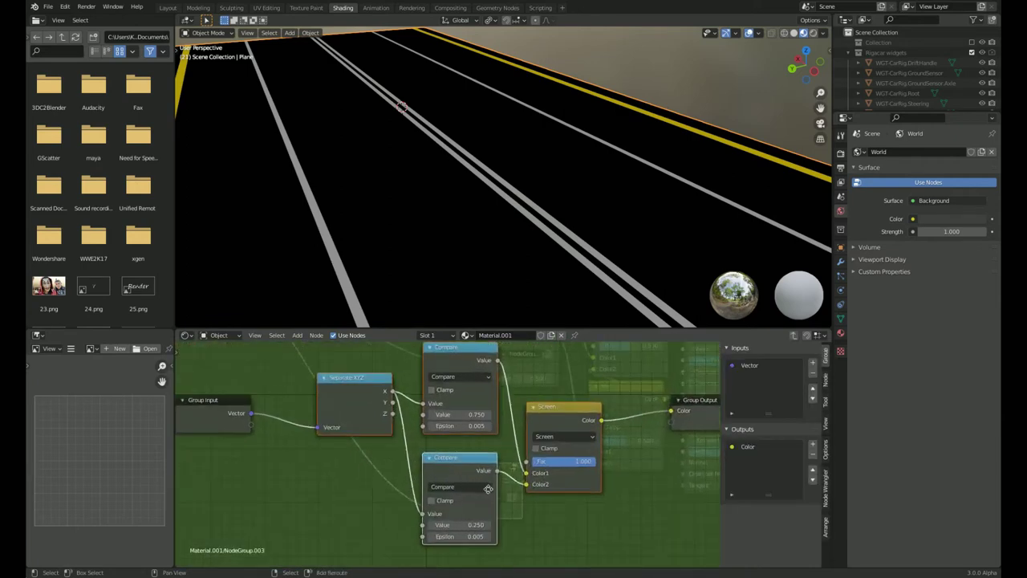
{"action": "scroll", "coordinate": [479, 514], "scroll_direction": "up", "scroll_amount": 2}
{"action": "scroll", "coordinate": [479, 513], "scroll_direction": "up", "scroll_amount": 2}
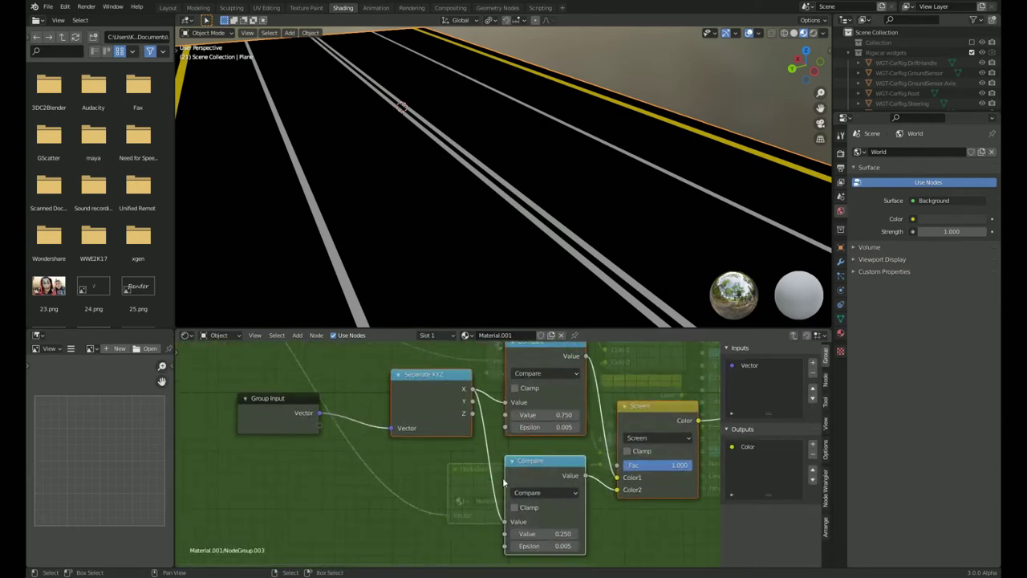
{"action": "scroll", "coordinate": [481, 455], "scroll_direction": "down", "scroll_amount": 1}
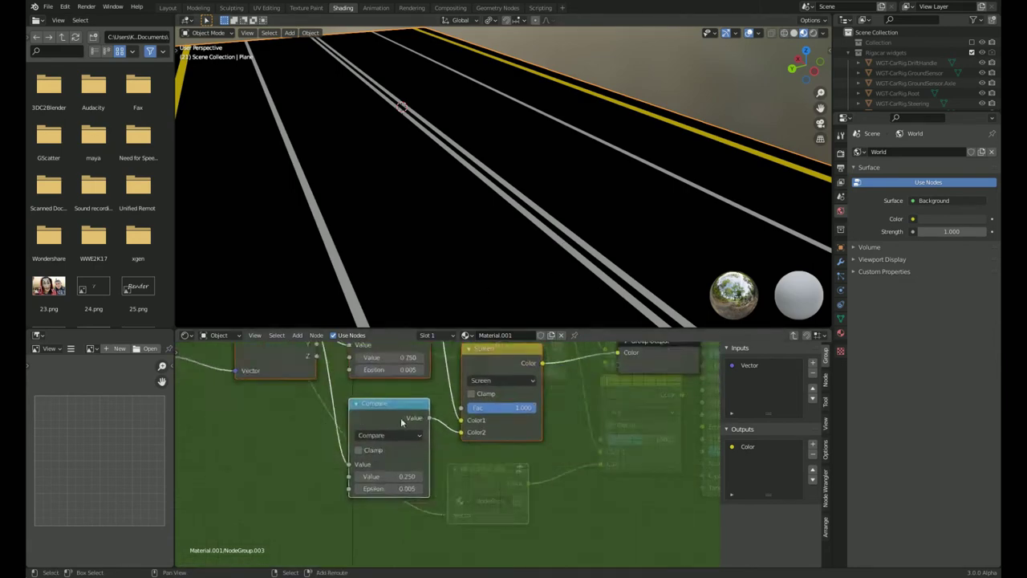
{"action": "scroll", "coordinate": [481, 456], "scroll_direction": "down", "scroll_amount": 1}
{"action": "scroll", "coordinate": [482, 455], "scroll_direction": "left", "scroll_amount": 2, "text": "ctrl"}
{"action": "scroll", "coordinate": [384, 446], "scroll_direction": "right", "scroll_amount": 1, "text": "ctrl"}
{"action": "scroll", "coordinate": [384, 446], "scroll_direction": "right", "scroll_amount": 3, "text": "ctrl"}
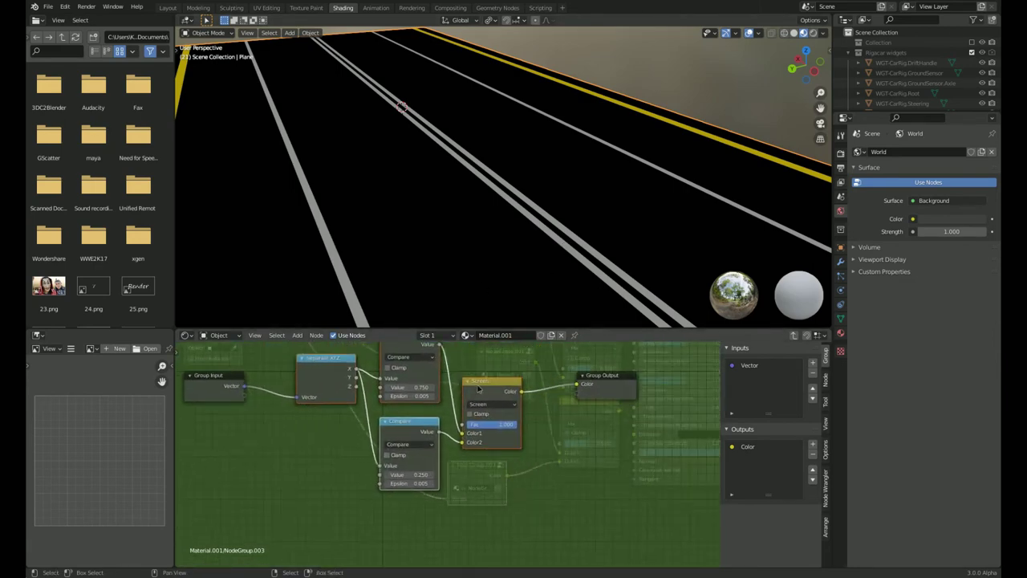
Duplicate the Screen node before Group Output and set its second colour to black.
{"action": "key", "text": "shift+d"}
{"action": "left_click", "coordinate": [620, 391]}
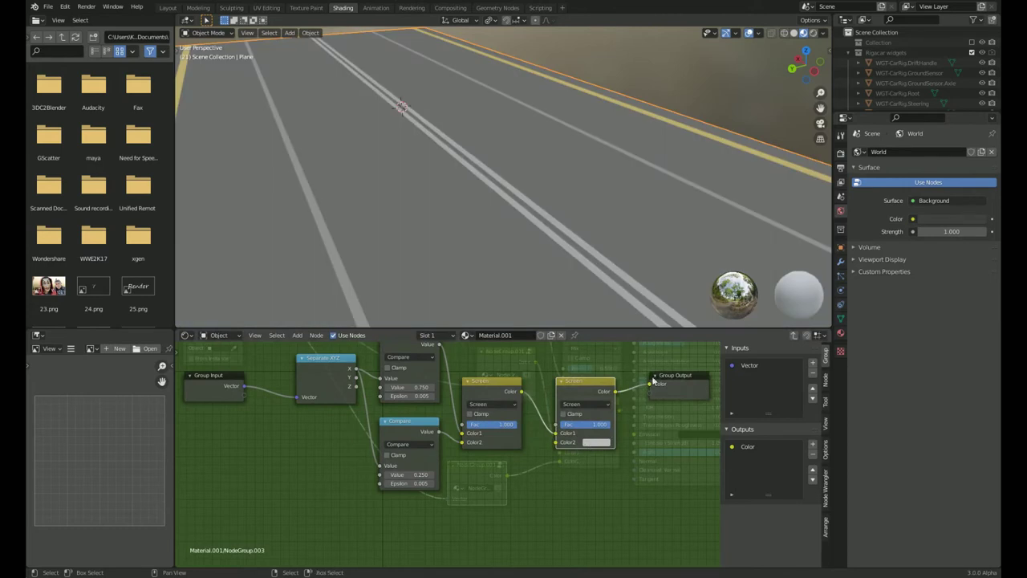
{"action": "left_click", "coordinate": [597, 442]}
{"action": "left_click_drag", "start_coordinate": [618, 420], "coordinate": [586, 421]}
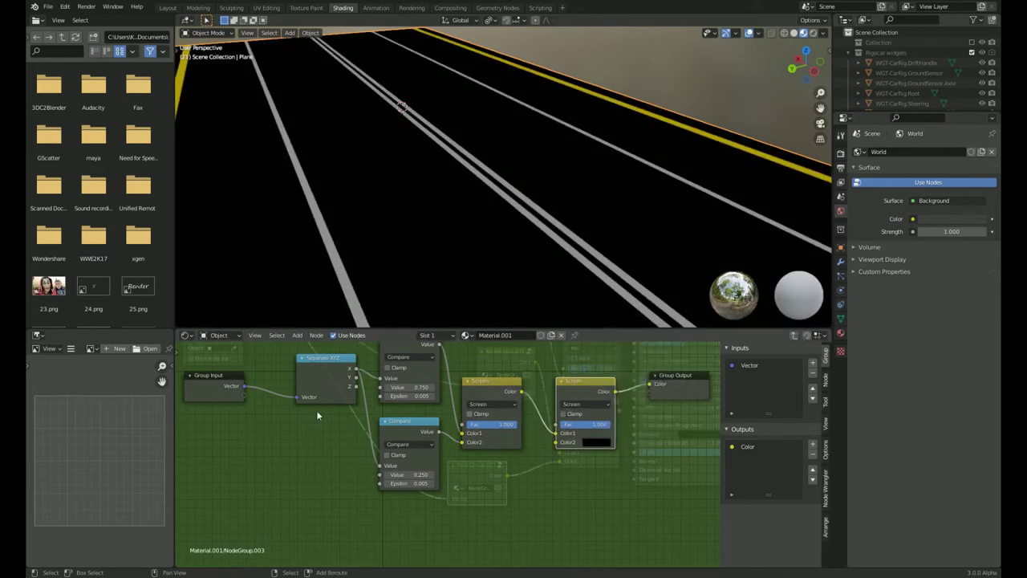
Add a Wave Texture driven by Group Input Vector, with bands running along Y.
{"action": "key", "text": "shift+a"}
{"action": "left_click", "coordinate": [296, 420]}
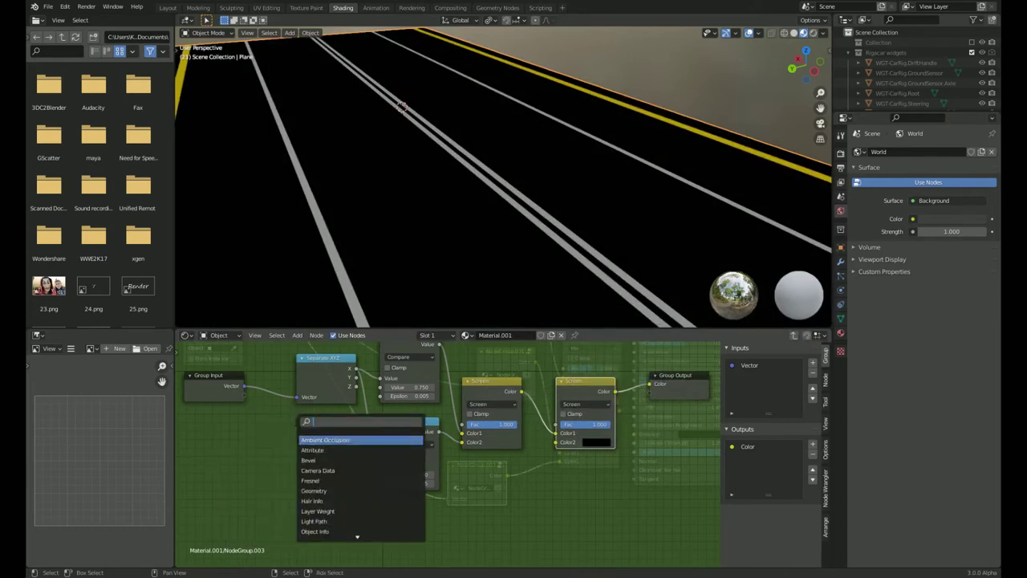
{"action": "type", "text": "wa"}
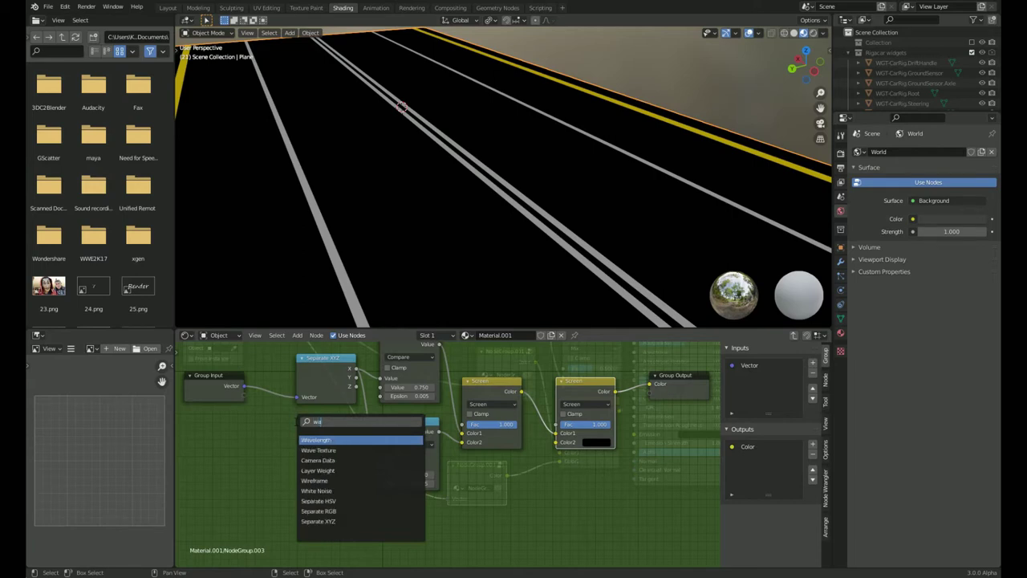
{"action": "key", "text": "Down"}
{"action": "key", "text": "Return"}
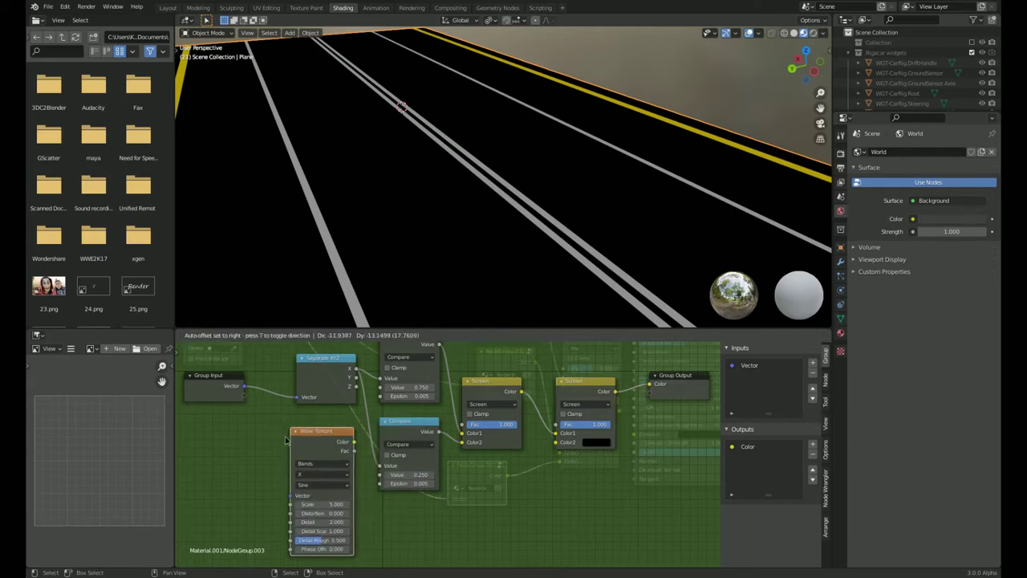
{"action": "left_click", "coordinate": [312, 432]}
{"action": "left_click_drag", "start_coordinate": [292, 378], "coordinate": [356, 503]}
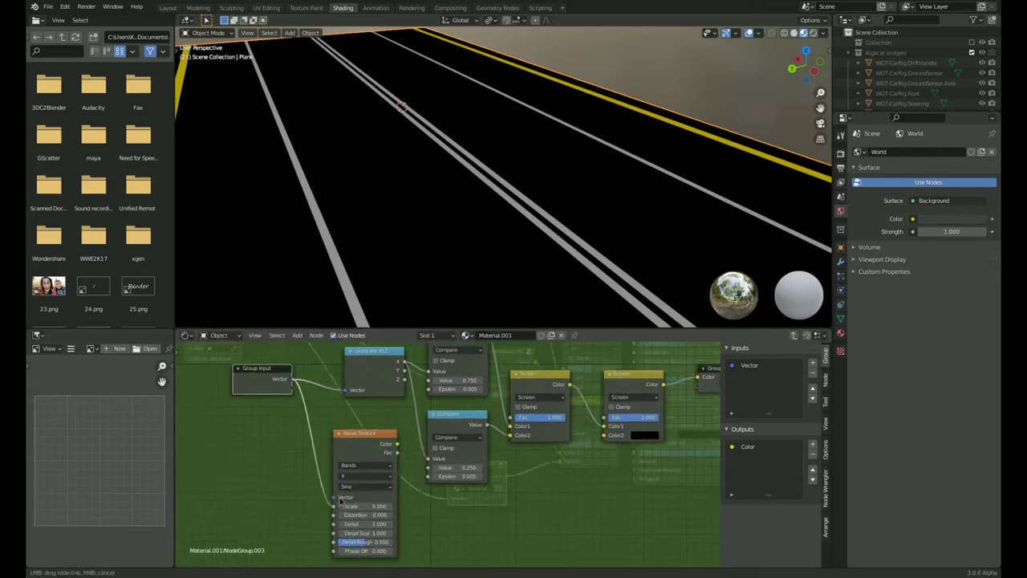
{"action": "left_click", "coordinate": [369, 442], "text": "ctrl+shift"}
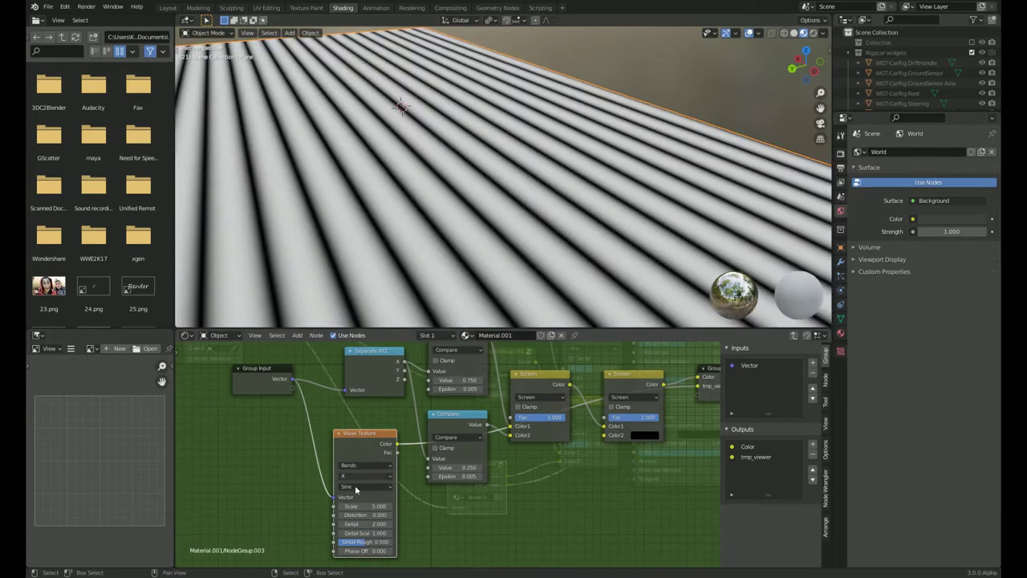
{"action": "left_click", "coordinate": [359, 476]}
{"action": "left_click", "coordinate": [357, 497]}
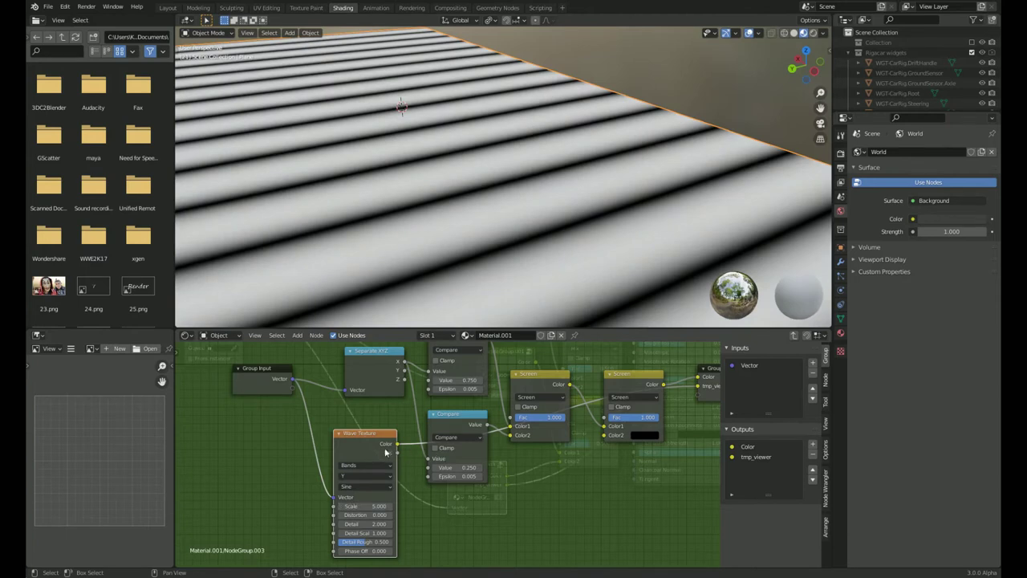
Feed the Wave Texture into the second Screen node's Color2 and switch it to Darken.
{"action": "left_click_drag", "start_coordinate": [398, 445], "coordinate": [604, 416]}
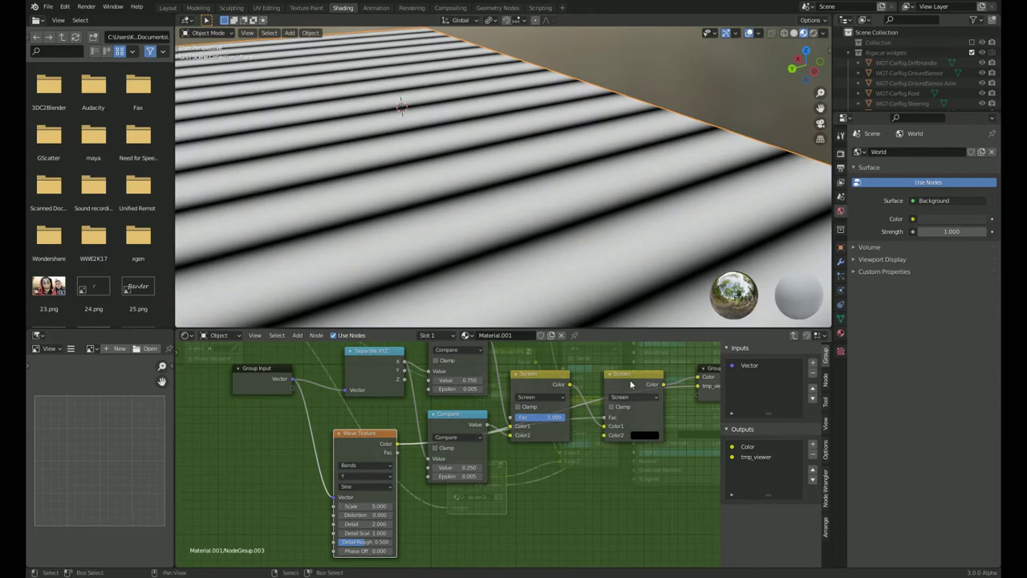
{"action": "middle_click_drag", "start_coordinate": [536, 447], "coordinate": [429, 483]}
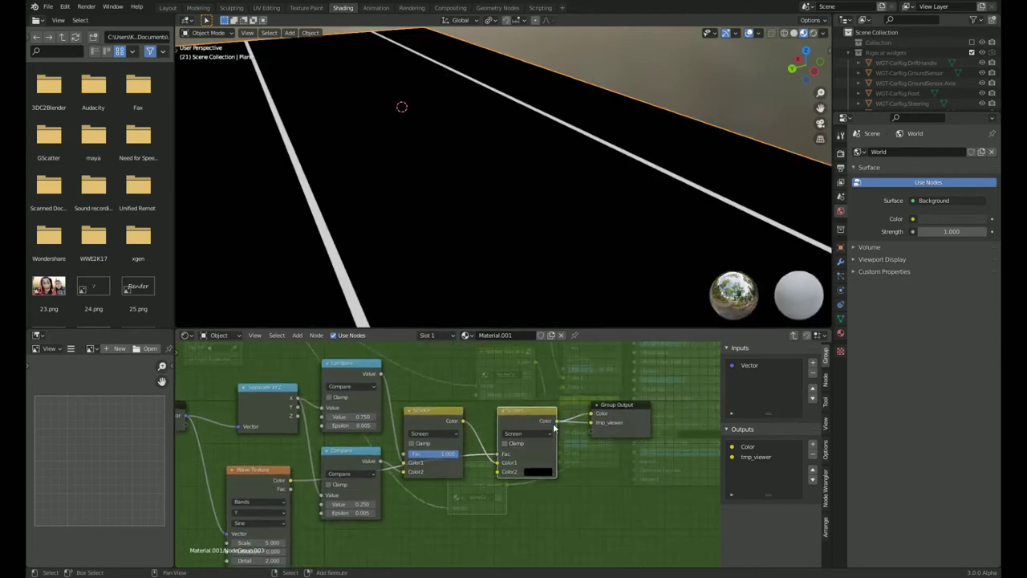
{"action": "scroll", "coordinate": [449, 445], "scroll_direction": "up", "scroll_amount": 2}
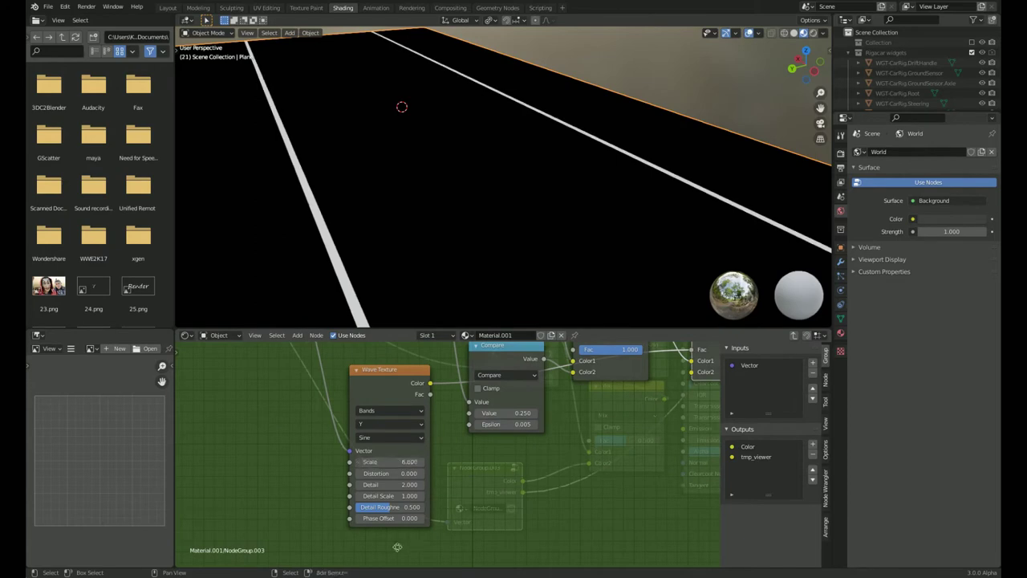
{"action": "middle_click_drag", "start_coordinate": [397, 546], "coordinate": [524, 443]}
{"action": "left_click_drag", "start_coordinate": [491, 451], "coordinate": [490, 471]}
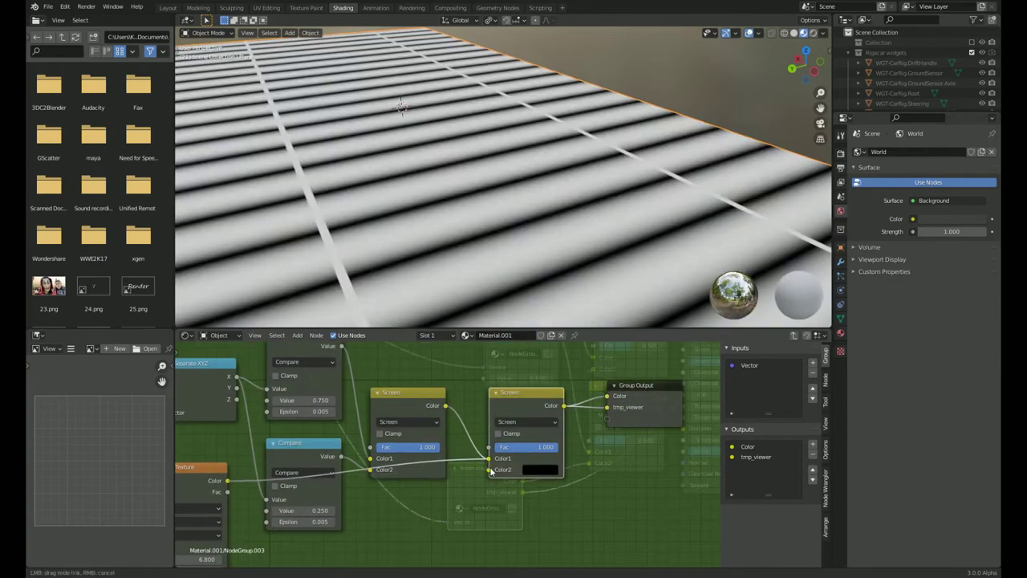
{"action": "left_click_drag", "start_coordinate": [525, 446], "coordinate": [562, 446]}
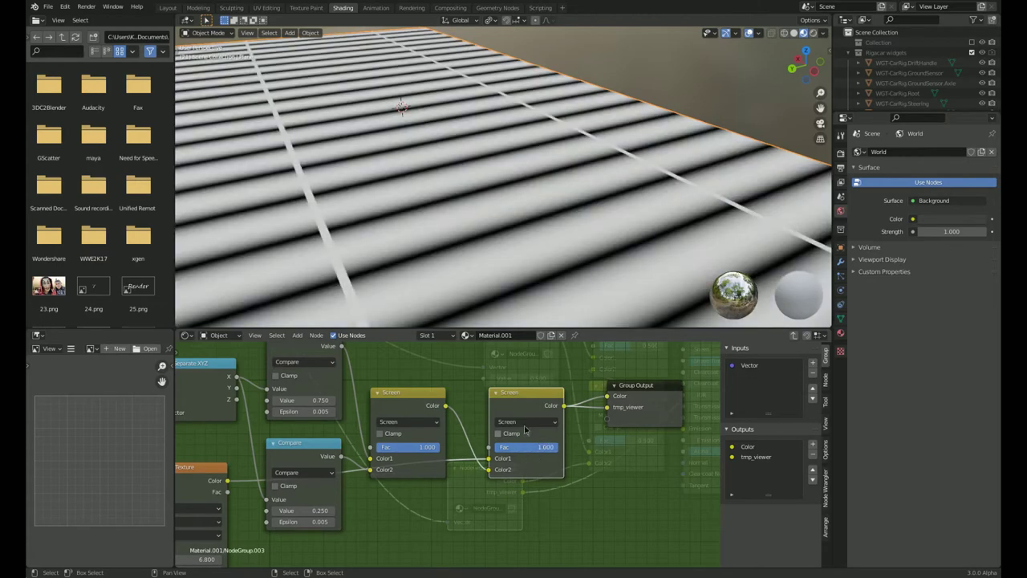
{"action": "left_click", "coordinate": [526, 421]}
{"action": "left_click", "coordinate": [527, 392]}
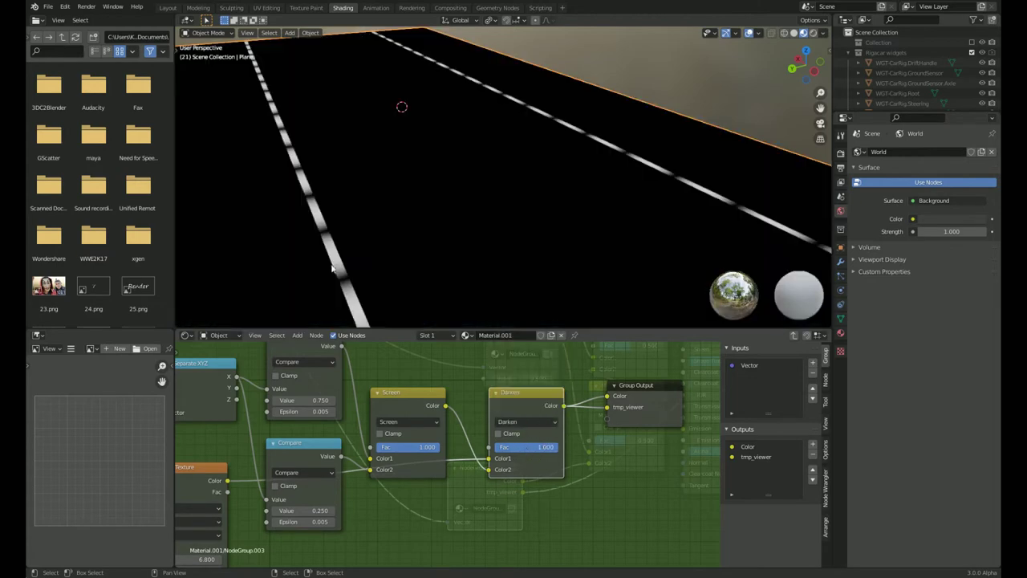
{"action": "middle_click_drag", "start_coordinate": [418, 290], "coordinate": [401, 216]}
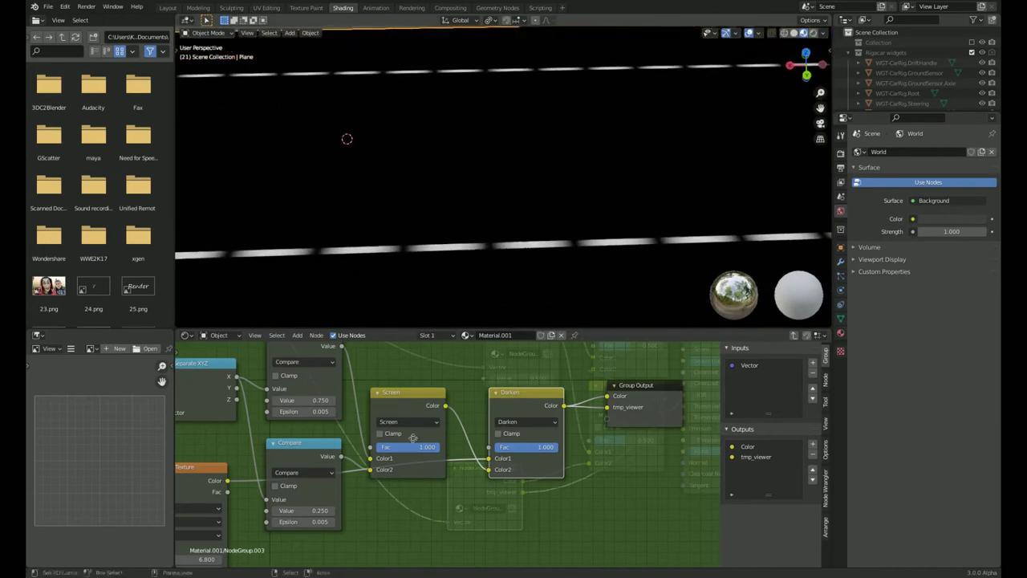
{"action": "middle_click_drag", "start_coordinate": [289, 472], "coordinate": [440, 411]}
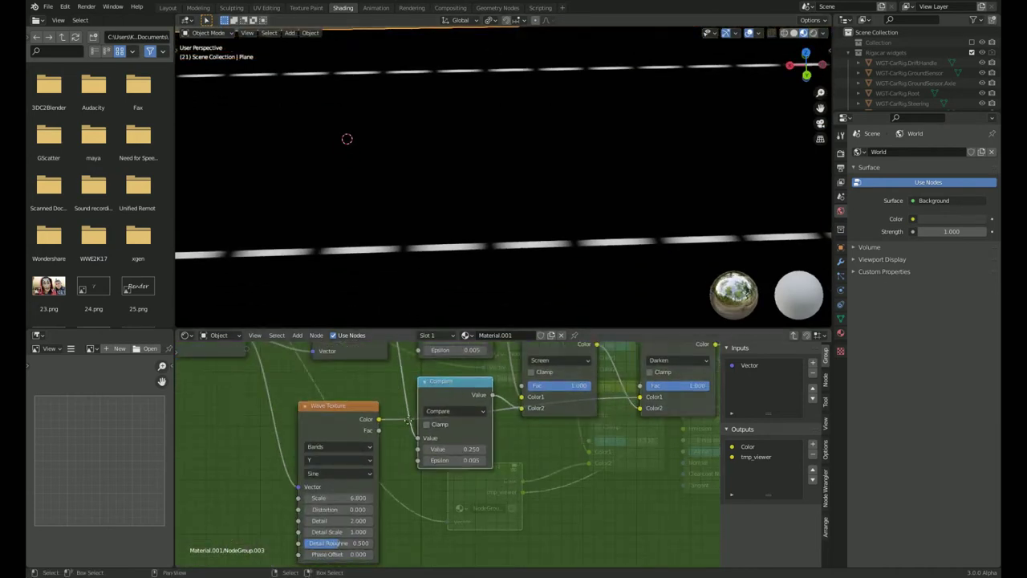
Add a duplicate Compare (Value 0.740, Epsilon 0.425) and lower Wave Scale to 2.240.
{"action": "key", "text": "shift+d"}
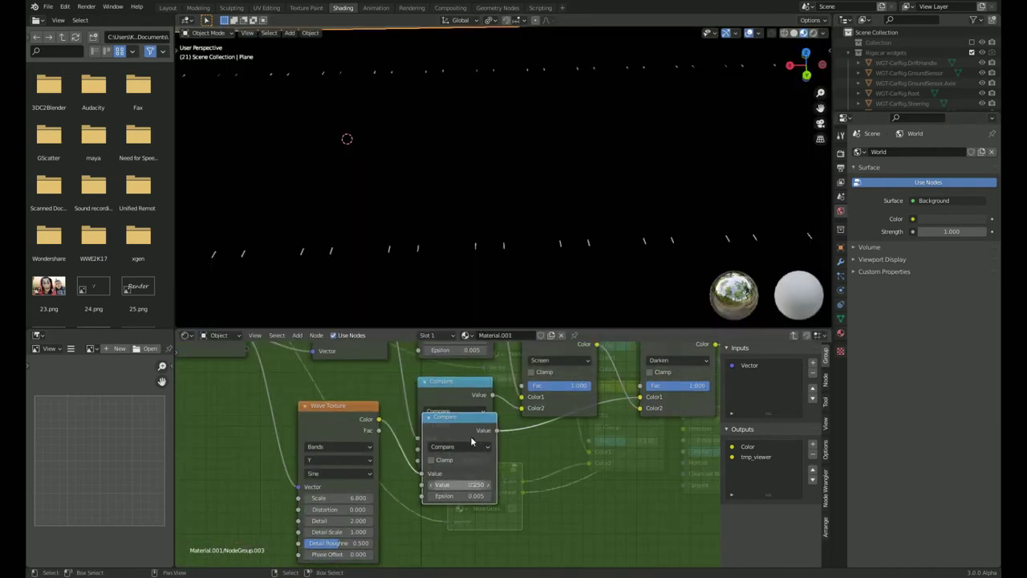
{"action": "left_click", "coordinate": [570, 503]}
{"action": "left_click_drag", "start_coordinate": [571, 507], "coordinate": [602, 507]}
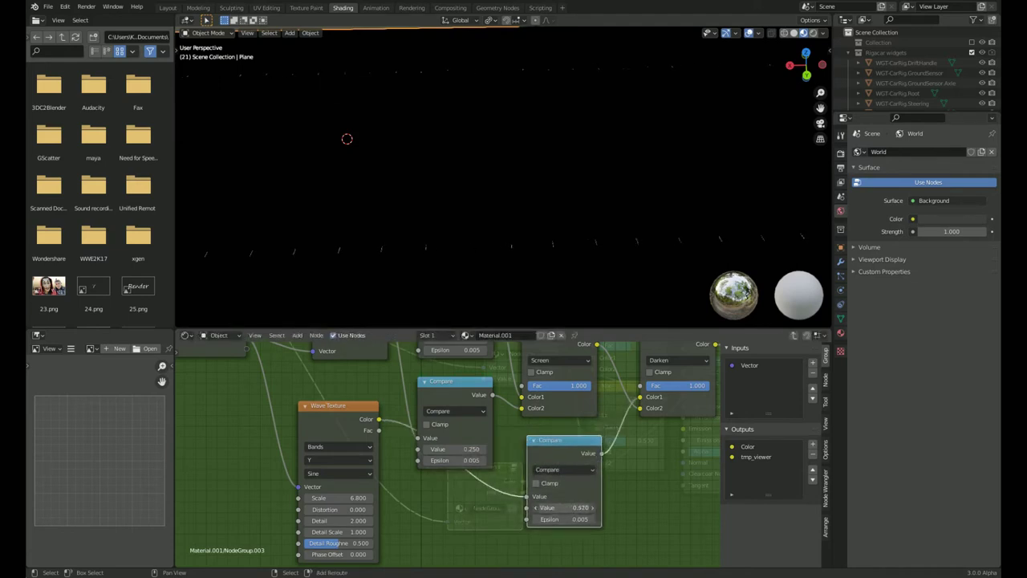
{"action": "left_click", "coordinate": [567, 507]}
{"action": "type", "text": "0.5"}
{"action": "key", "text": "Return"}
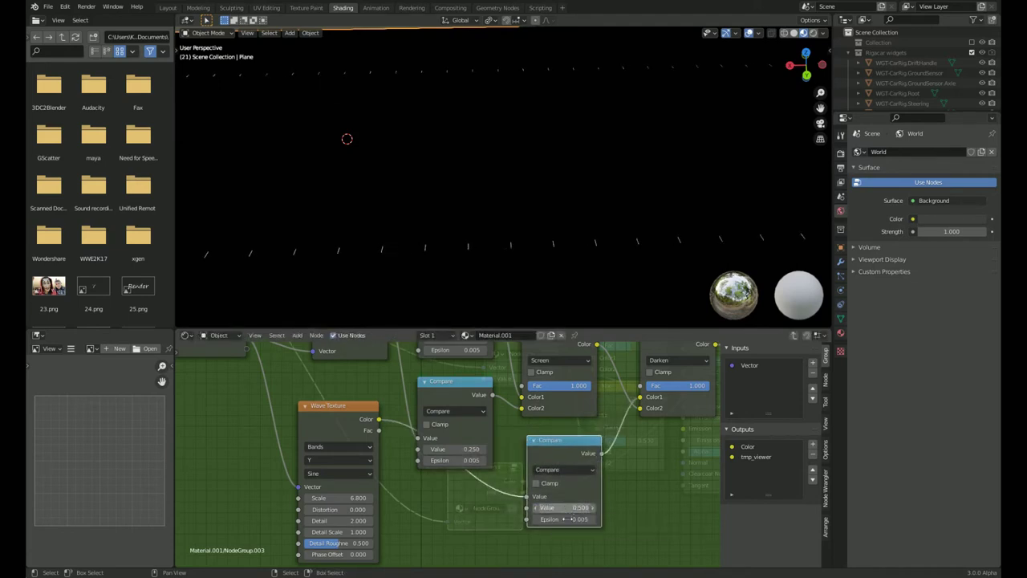
{"action": "mouse_move", "coordinate": [565, 518]}
{"action": "left_mouse_down"}
{"action": "mouse_move", "coordinate": [598, 518]}
{"action": "mouse_move", "coordinate": [598, 507]}
{"action": "mouse_move", "coordinate": [561, 507]}
{"action": "mouse_move", "coordinate": [598, 507]}
{"action": "left_mouse_up"}
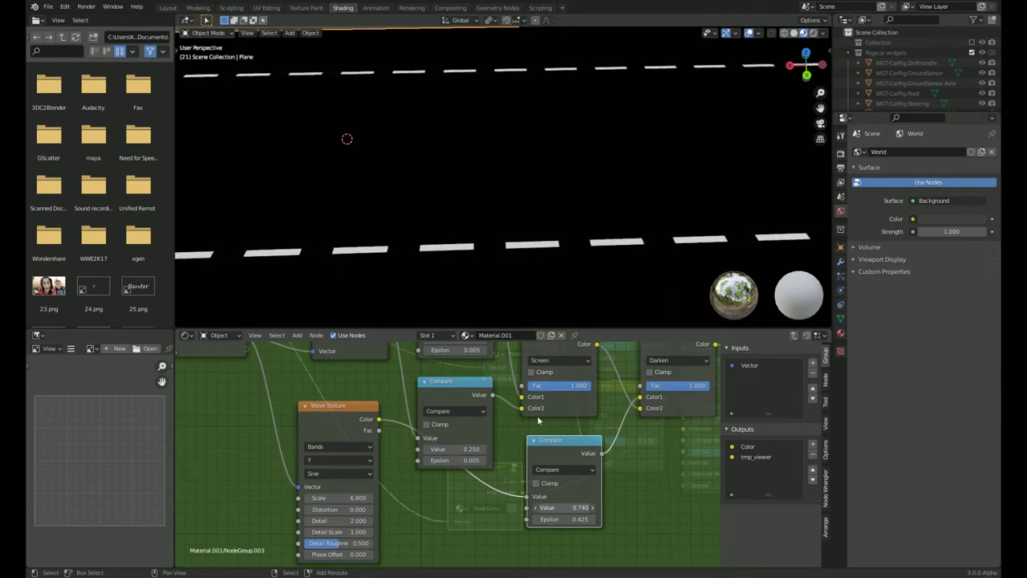
{"action": "mouse_move", "coordinate": [351, 497]}
{"action": "left_mouse_down"}
{"action": "mouse_move", "coordinate": [321, 497]}
{"action": "mouse_move", "coordinate": [345, 498]}
{"action": "left_mouse_up"}
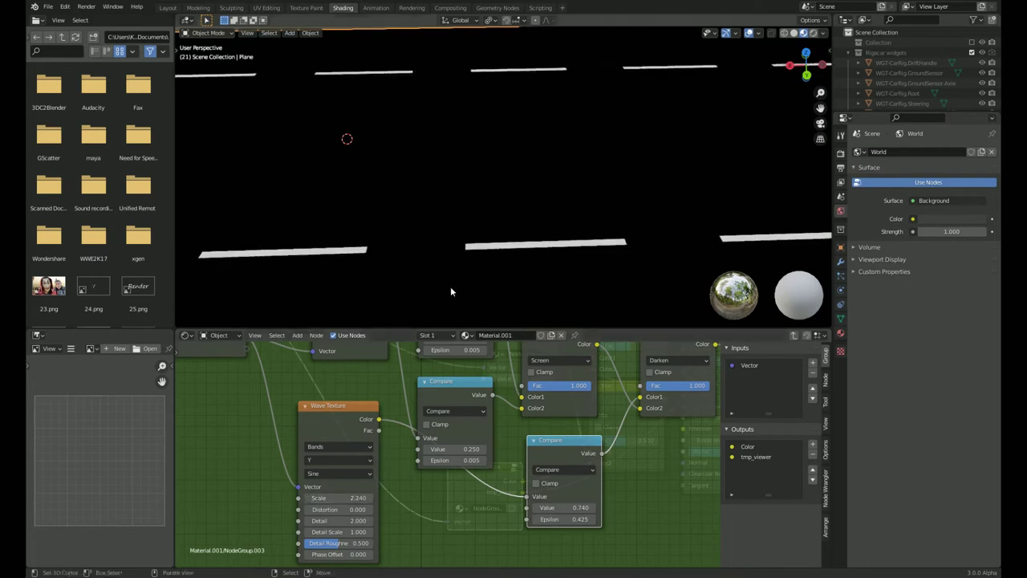
{"action": "scroll", "coordinate": [450, 286], "scroll_direction": "down", "scroll_amount": 4}
{"action": "key", "text": "Tab"}
{"action": "key", "text": "Tab"}
{"action": "key", "text": "Tab"}
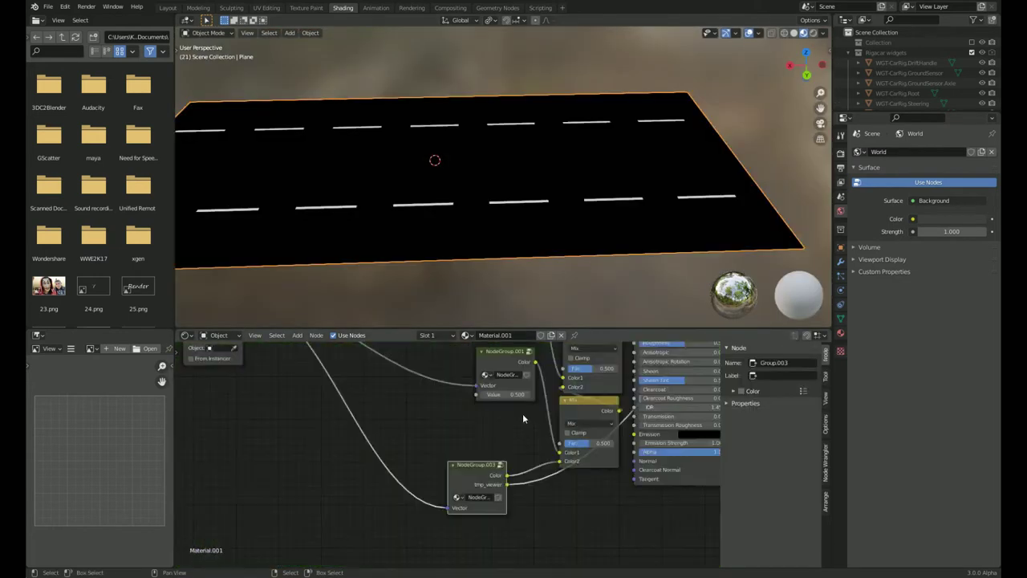
Preview the full Principled BSDF material on the plane and view along the road.
{"action": "scroll", "coordinate": [372, 484], "scroll_direction": "down", "scroll_amount": 2}
{"action": "middle_click_drag", "start_coordinate": [372, 484], "coordinate": [536, 383]}
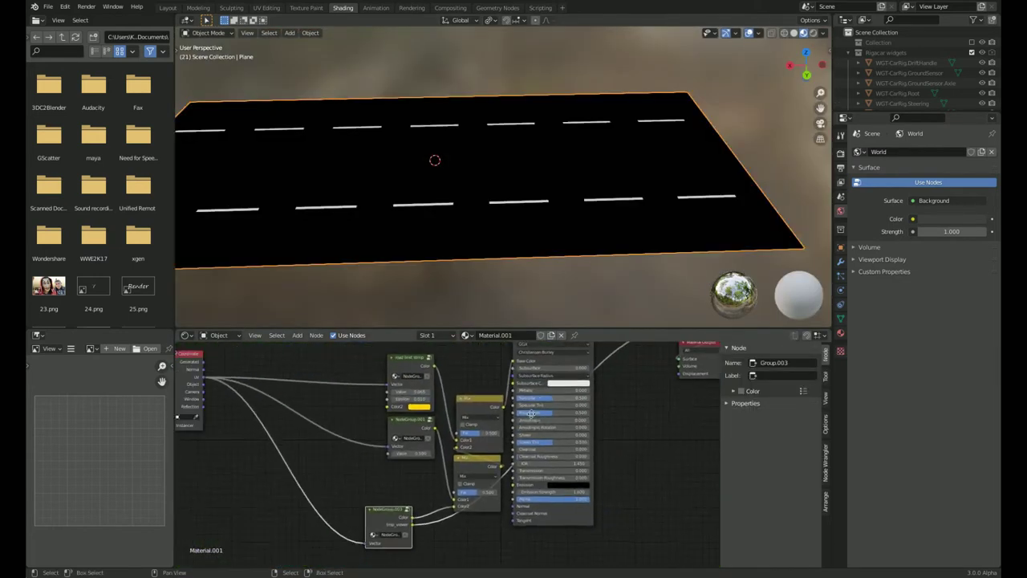
{"action": "left_click", "coordinate": [537, 383], "text": "ctrl+shift"}
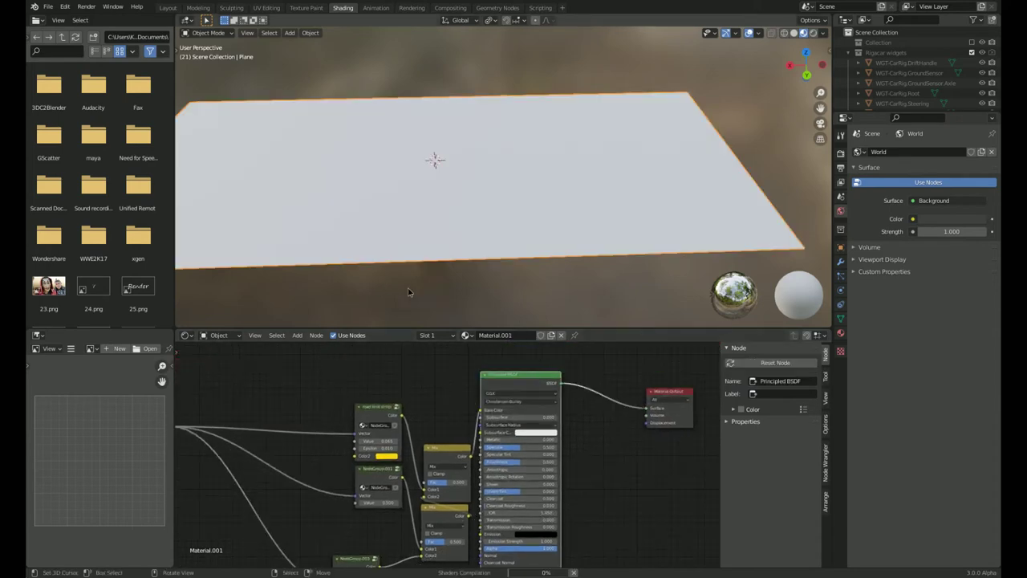
{"action": "mouse_move", "coordinate": [407, 291]}
{"action": "middle_mouse_down"}
{"action": "mouse_move", "coordinate": [483, 271]}
{"action": "mouse_move", "coordinate": [499, 314]}
{"action": "mouse_move", "coordinate": [418, 223]}
{"action": "middle_mouse_up"}
{"action": "scroll", "coordinate": [463, 299], "scroll_direction": "up", "scroll_amount": 3}
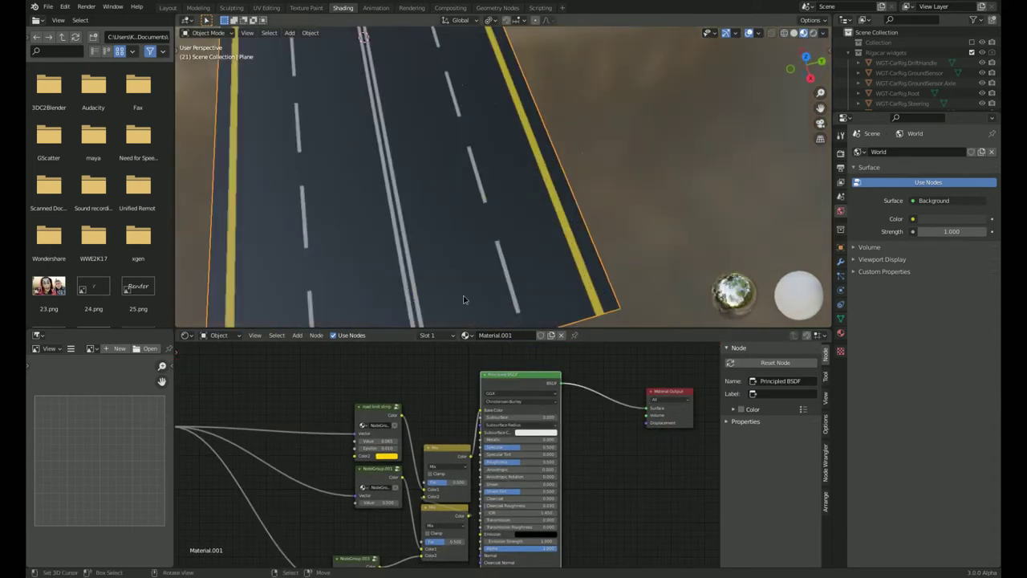
{"action": "mouse_move", "coordinate": [463, 299]}
{"action": "middle_mouse_down"}
{"action": "mouse_move", "coordinate": [505, 282]}
{"action": "mouse_move", "coordinate": [489, 313]}
{"action": "middle_mouse_up"}
{"action": "scroll", "coordinate": [488, 500], "scroll_direction": "down", "scroll_amount": 2}
Move the texture, mix and shader nodes closer together, including the first Mix node.
{"action": "key", "text": "c"}
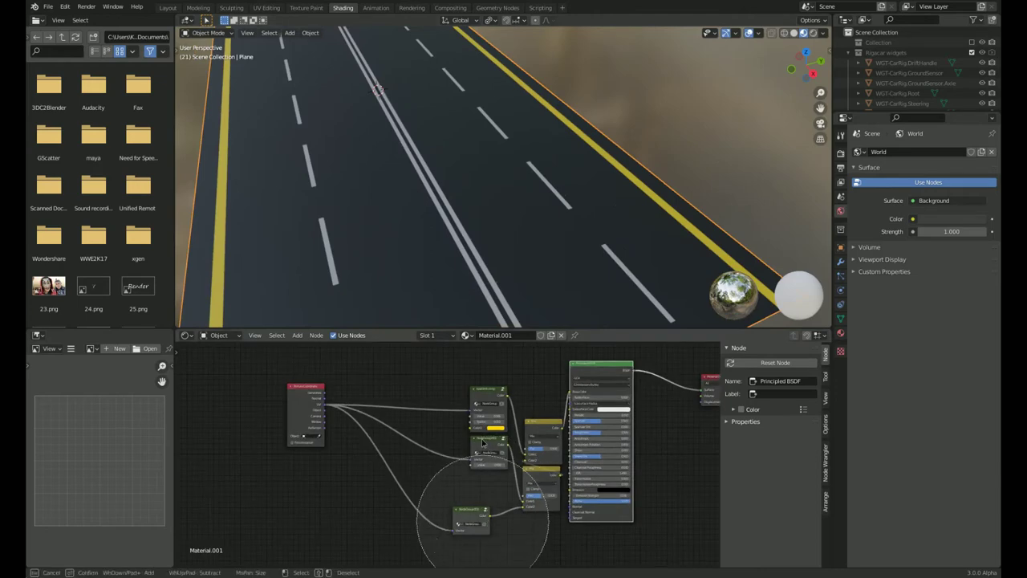
{"action": "left_click_drag", "start_coordinate": [482, 443], "coordinate": [633, 394]}
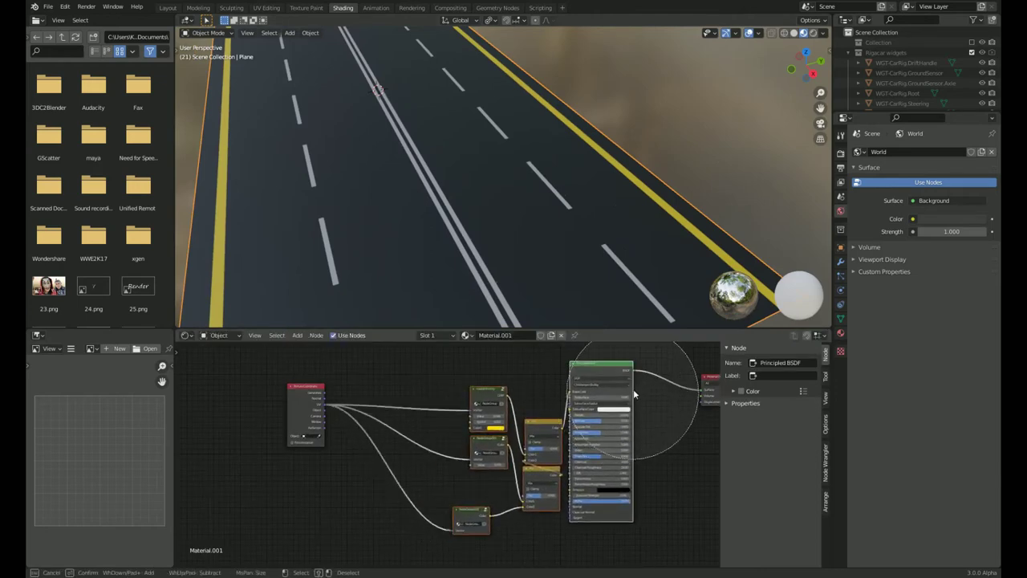
{"action": "key", "text": "Escape"}
{"action": "key", "text": "g"}
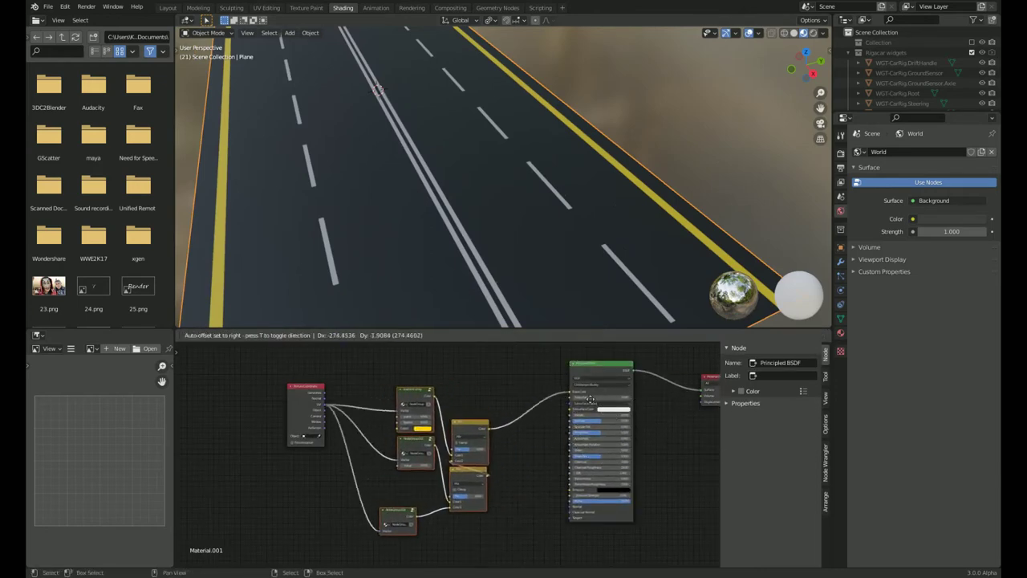
{"action": "left_click", "coordinate": [590, 400]}
{"action": "left_click_drag", "start_coordinate": [469, 459], "coordinate": [475, 460]}
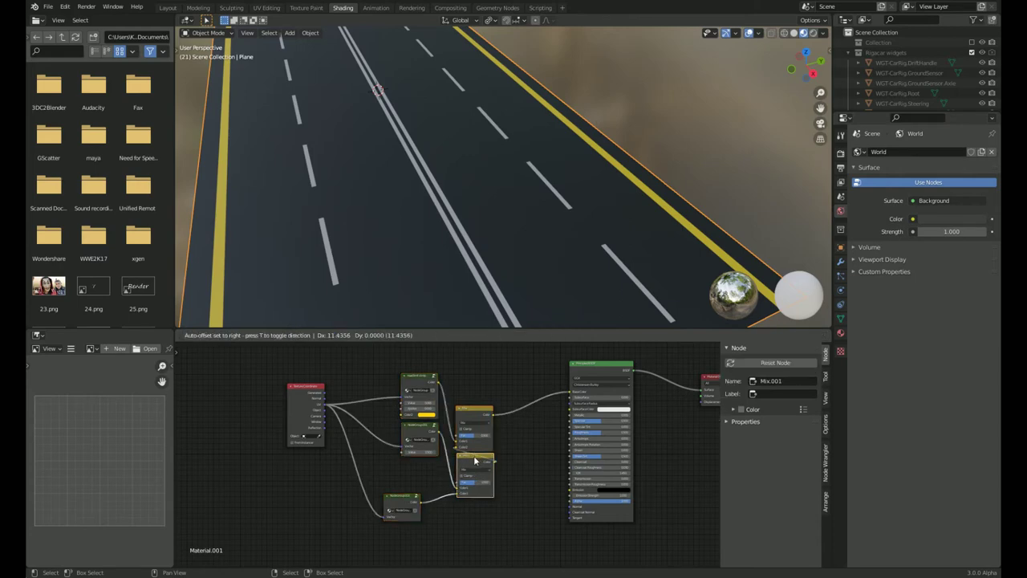
{"action": "left_click", "coordinate": [475, 460]}
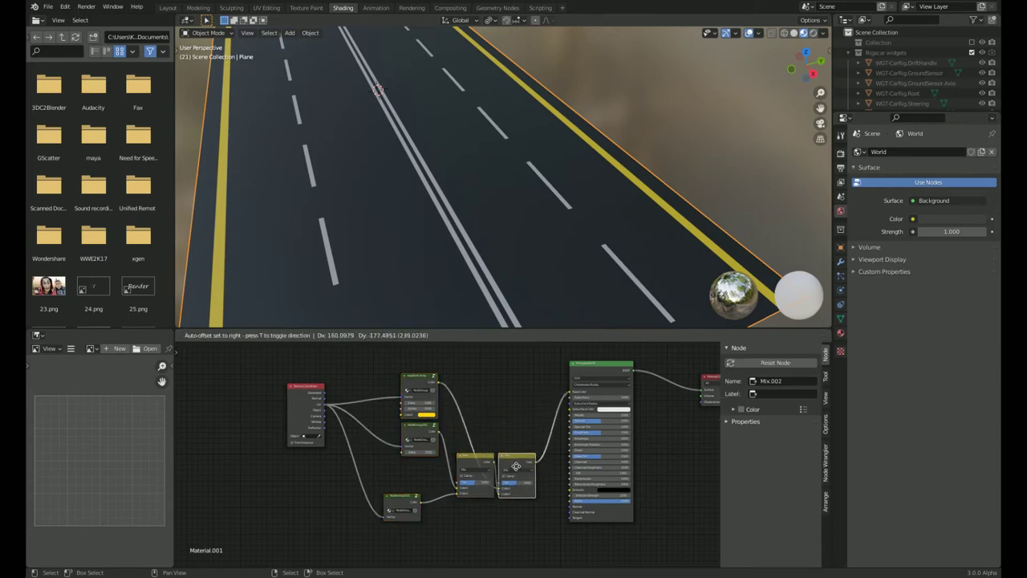
Place the second Mix node, set the first Mix factor to full, and set both Mix nodes to Screen.
{"action": "left_click", "coordinate": [508, 465]}
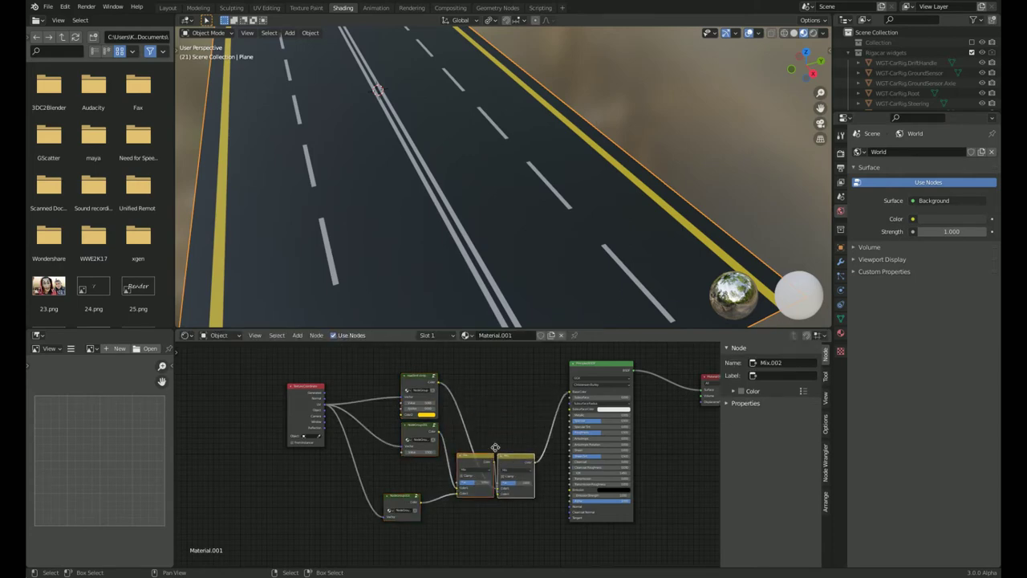
{"action": "scroll", "coordinate": [495, 447], "scroll_direction": "up", "scroll_amount": 2}
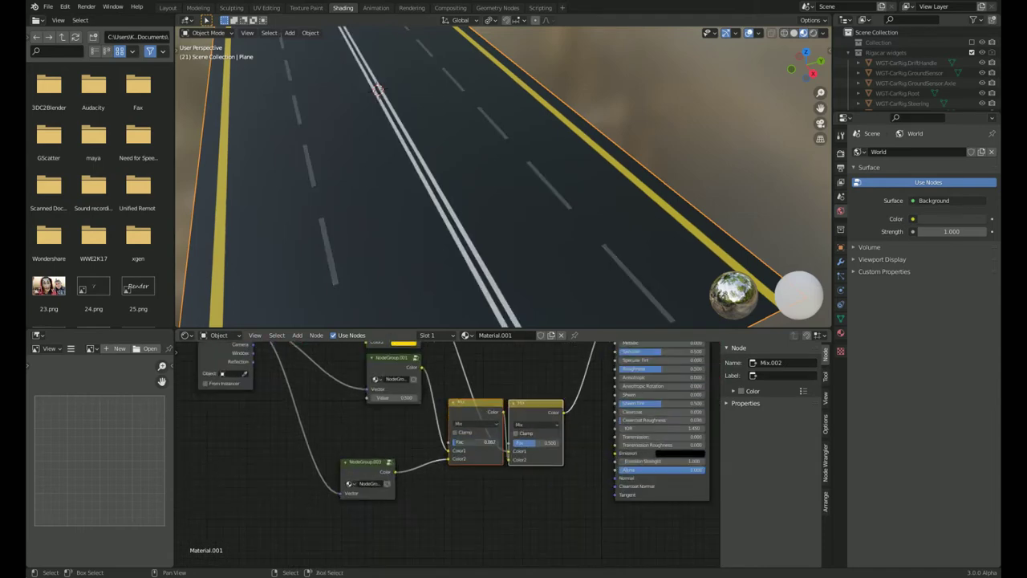
{"action": "left_click_drag", "start_coordinate": [461, 441], "coordinate": [499, 441]}
{"action": "left_click", "coordinate": [474, 423]}
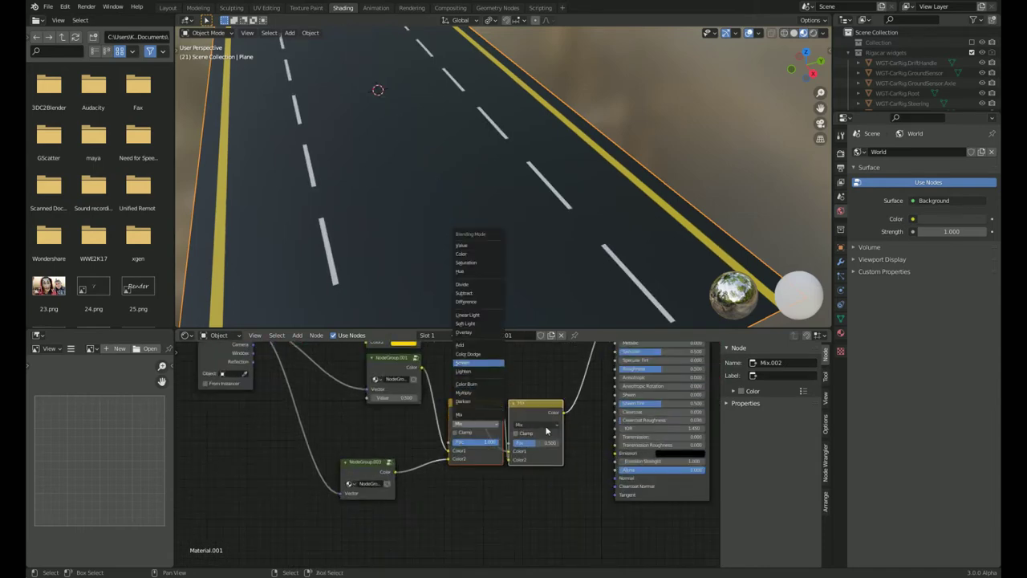
{"action": "left_click", "coordinate": [478, 363]}
{"action": "left_click", "coordinate": [536, 423]}
{"action": "left_click", "coordinate": [535, 393]}
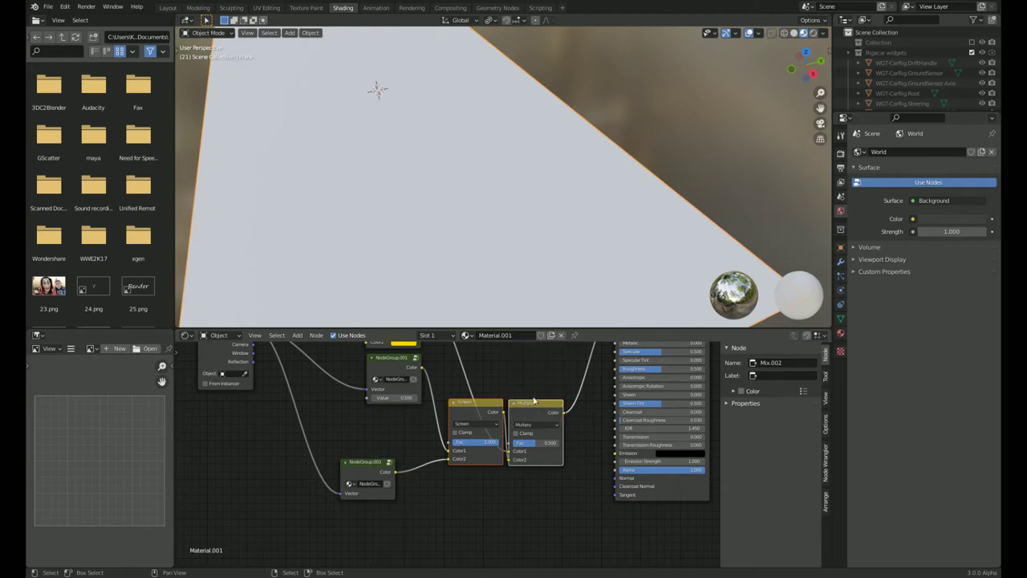
{"action": "left_click", "coordinate": [536, 423]}
{"action": "left_click", "coordinate": [539, 363]}
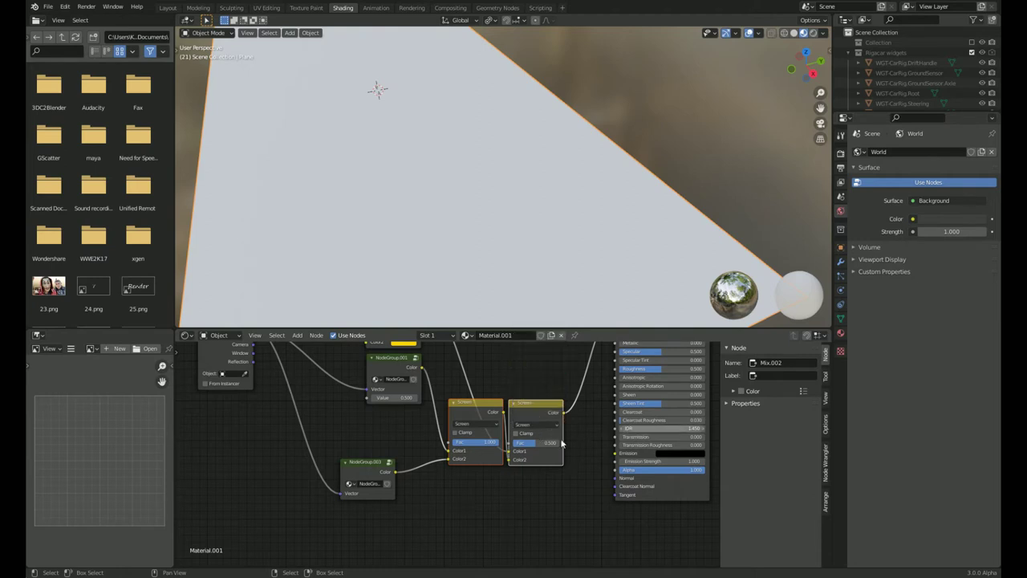
Frame both Screen Mix nodes together and move Texture Coordinate beside the node groups.
{"action": "left_click", "coordinate": [480, 411], "text": "shift"}
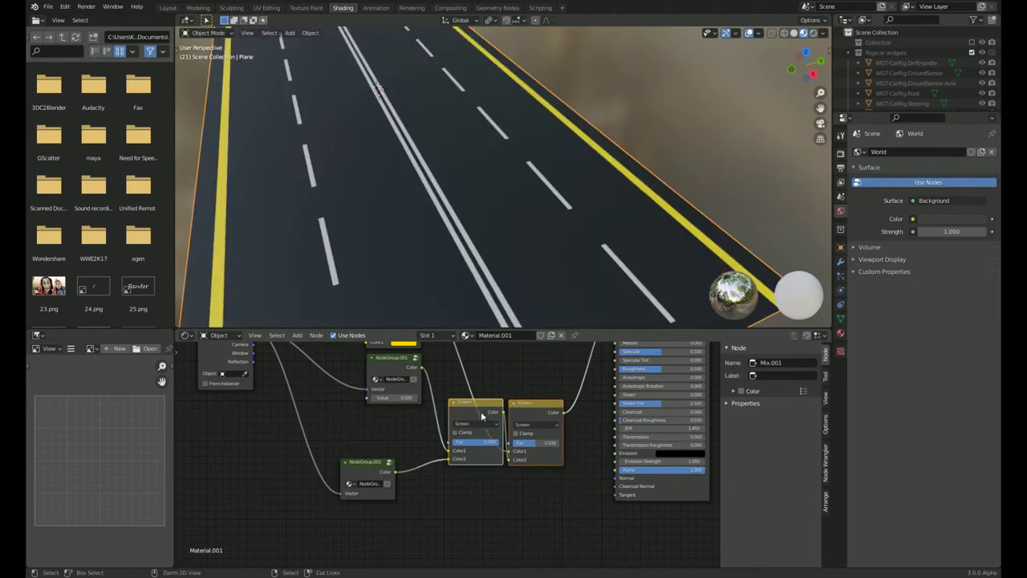
{"action": "key", "text": "ctrl+j"}
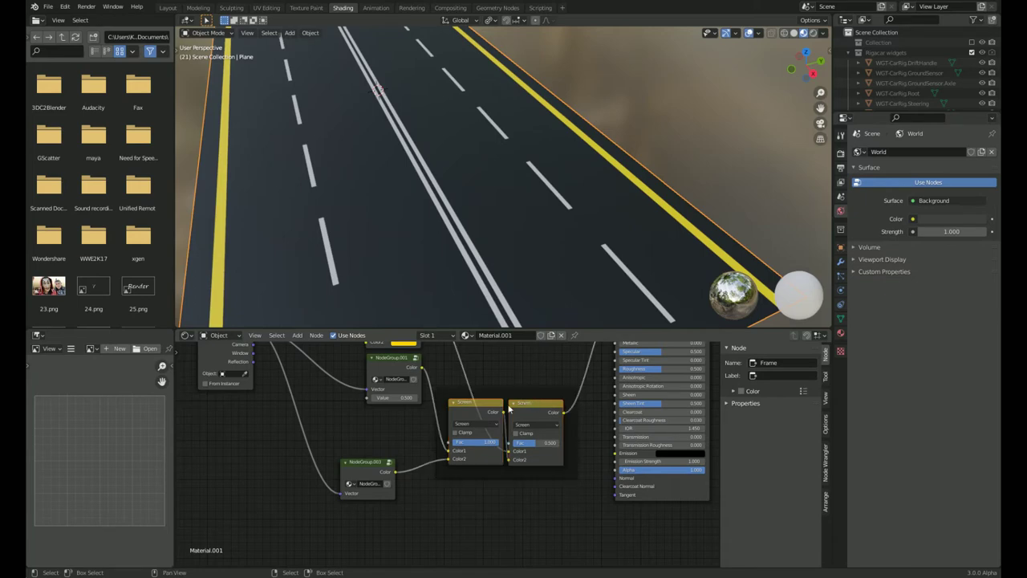
{"action": "left_click_drag", "start_coordinate": [527, 396], "coordinate": [520, 417]}
{"action": "left_click_drag", "start_coordinate": [207, 393], "coordinate": [212, 402]}
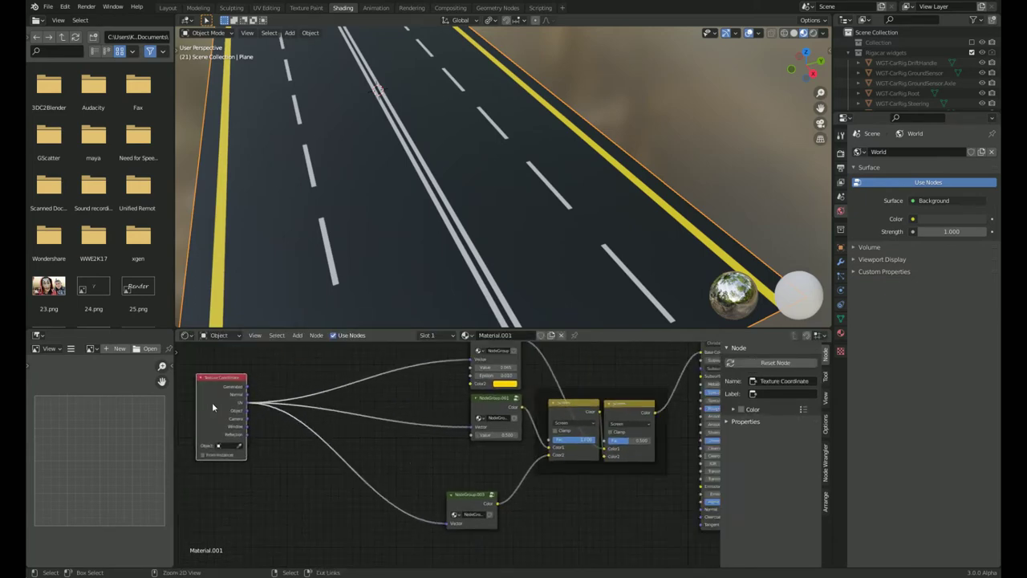
Group the Texture Coordinate node and remove every group output except UV.
{"action": "key", "text": "ctrl+g"}
{"action": "key", "text": "Tab"}
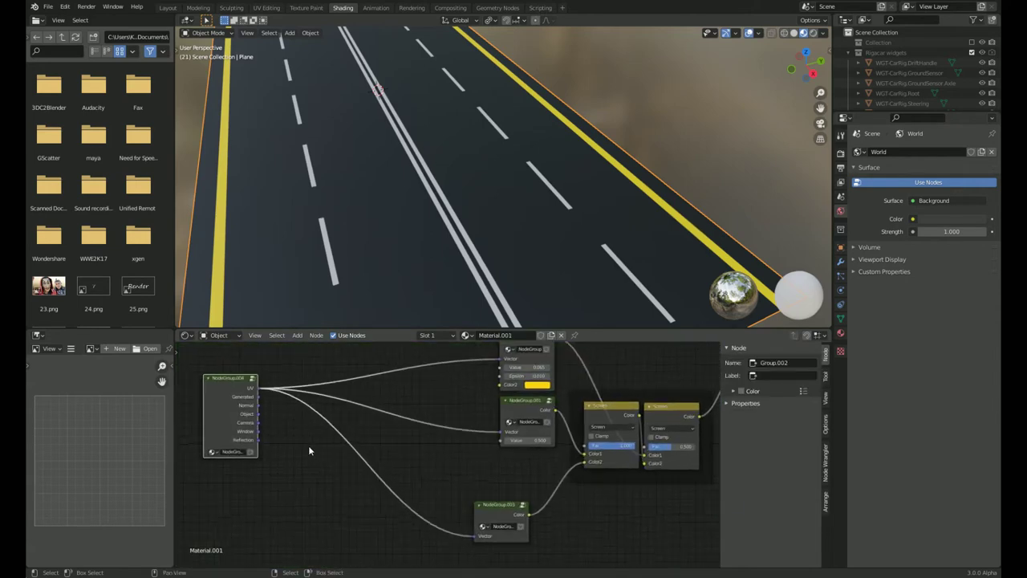
{"action": "key", "text": "Tab"}
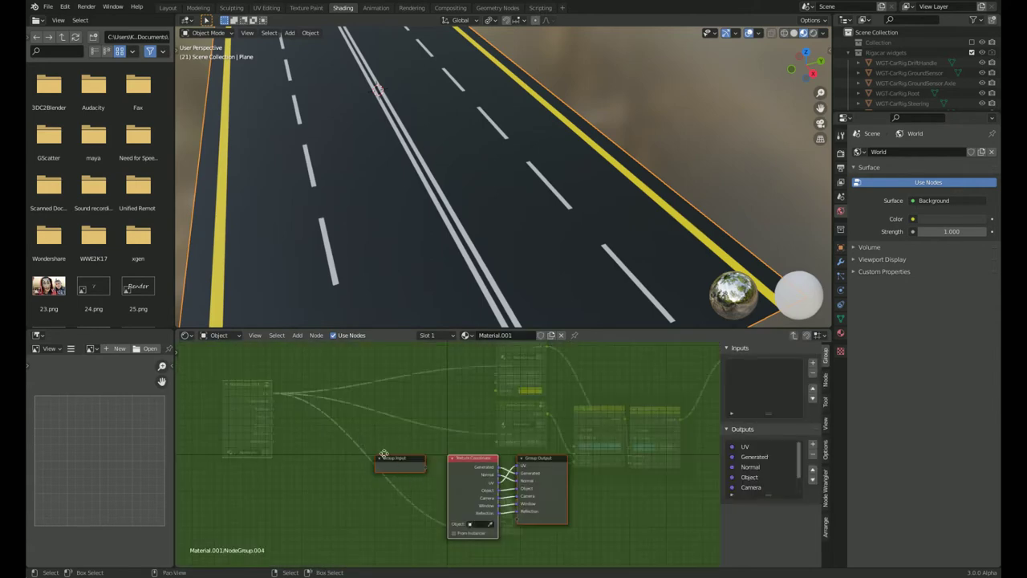
{"action": "scroll", "coordinate": [534, 514], "scroll_direction": "up", "scroll_amount": 4}
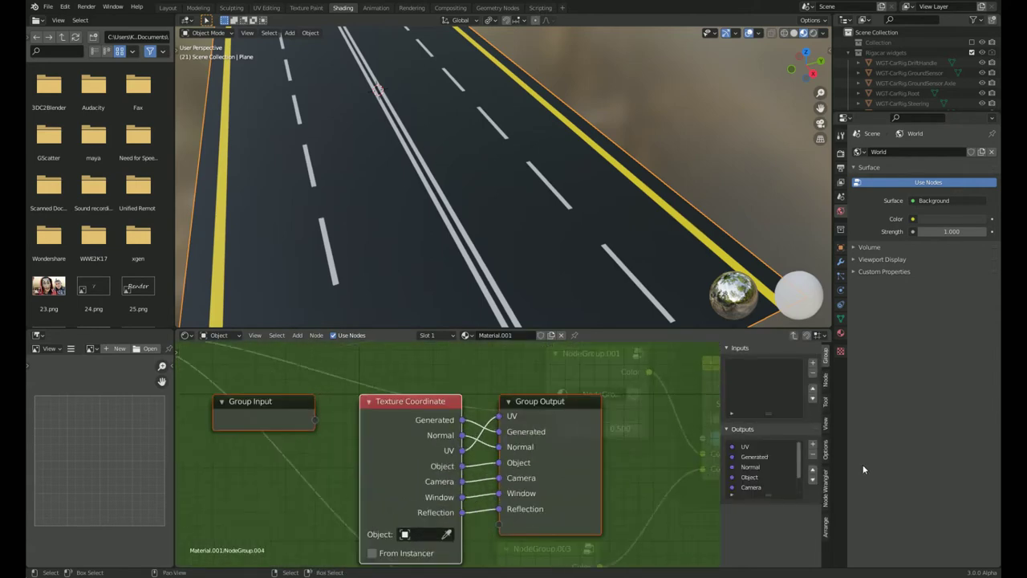
{"action": "left_click", "coordinate": [763, 456]}
{"action": "left_click", "coordinate": [812, 454]}
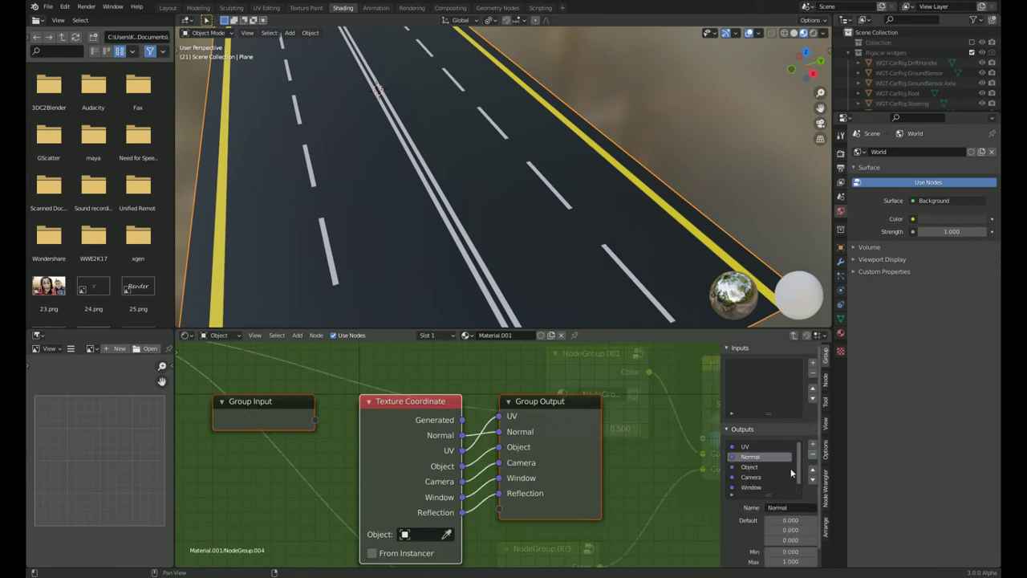
{"action": "left_click", "coordinate": [812, 455]}
{"action": "left_click", "coordinate": [812, 455]}
{"action": "left_click", "coordinate": [812, 455]}
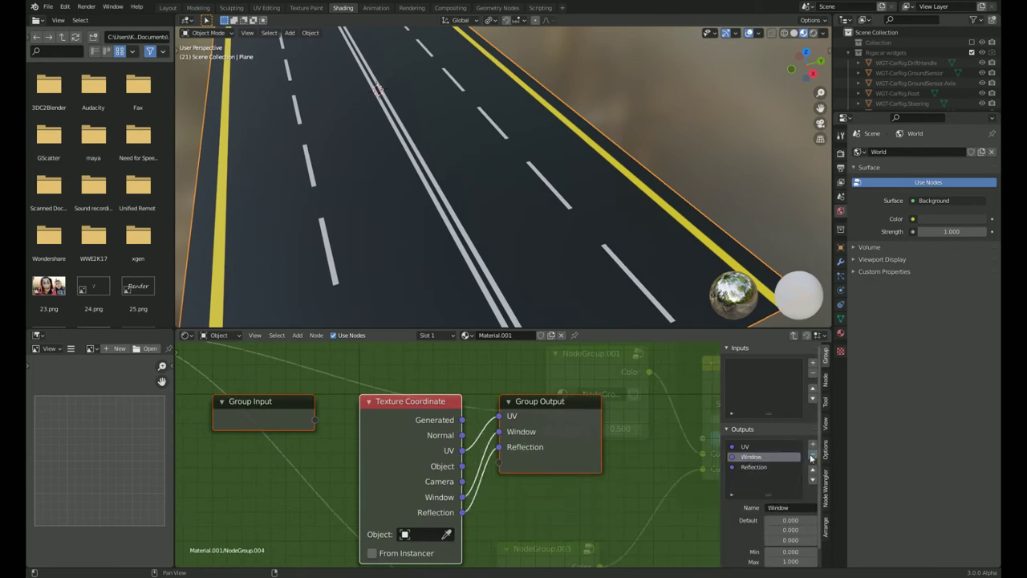
{"action": "left_click", "coordinate": [812, 455]}
{"action": "left_click", "coordinate": [812, 455]}
Return to the full material tree and place the new coordinate group node.
{"action": "key", "text": "Tab"}
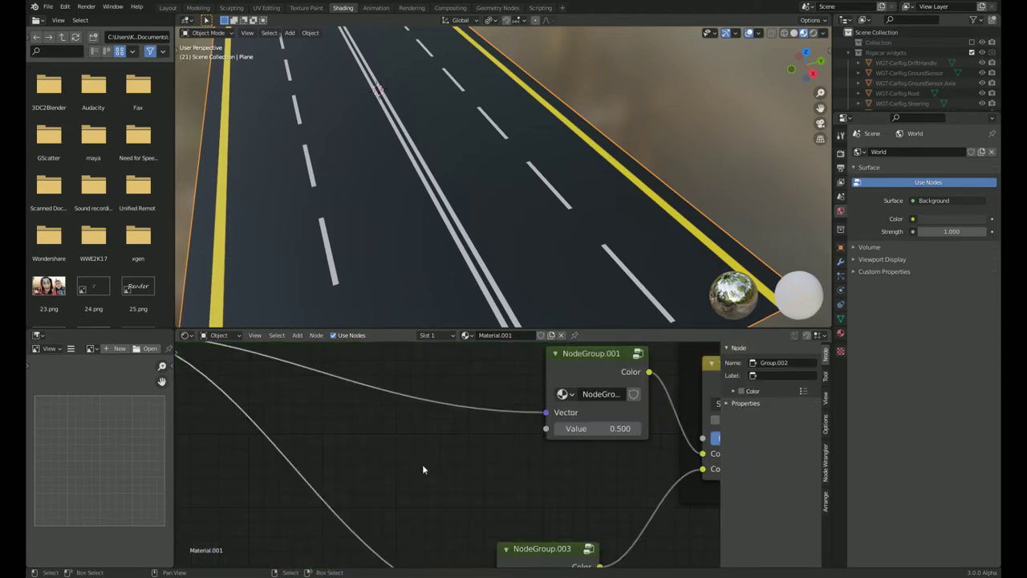
{"action": "key", "text": "Home"}
{"action": "key", "text": "g"}
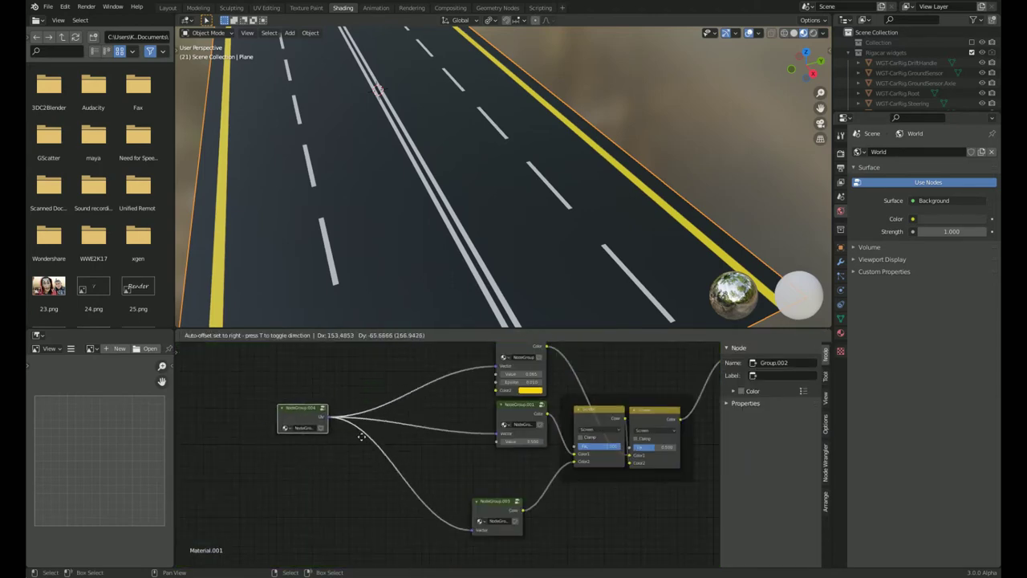
{"action": "left_click", "coordinate": [422, 475]}
{"action": "scroll", "coordinate": [481, 465], "scroll_direction": "up", "scroll_amount": 2}
{"action": "scroll", "coordinate": [529, 458], "scroll_direction": "down", "scroll_amount": 2}
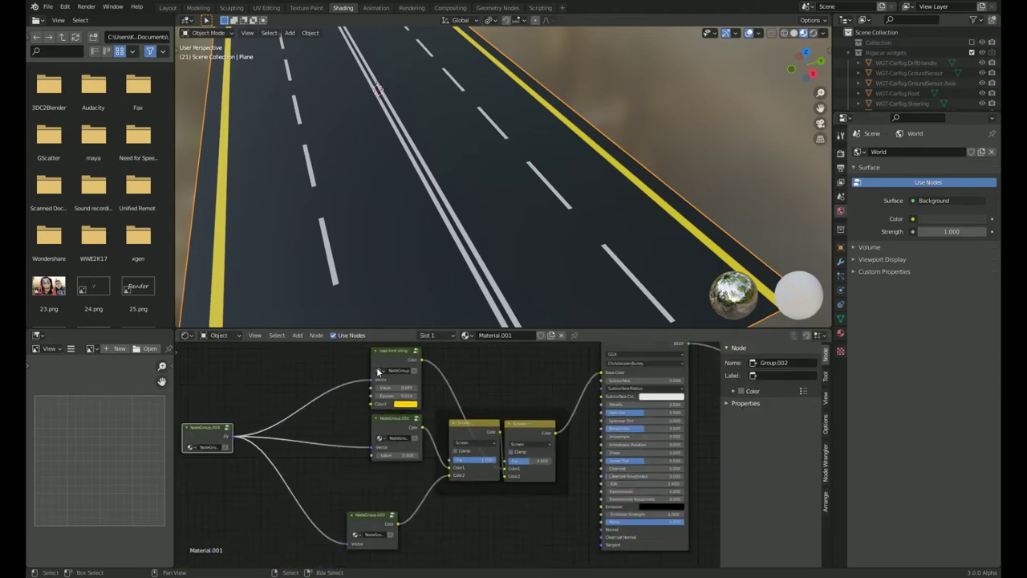
Line the three node groups up in one column with X scale 0, NodeGroup.003 underneath.
{"action": "key", "text": "c"}
{"action": "left_click", "coordinate": [353, 504]}
{"action": "key", "text": "Escape"}
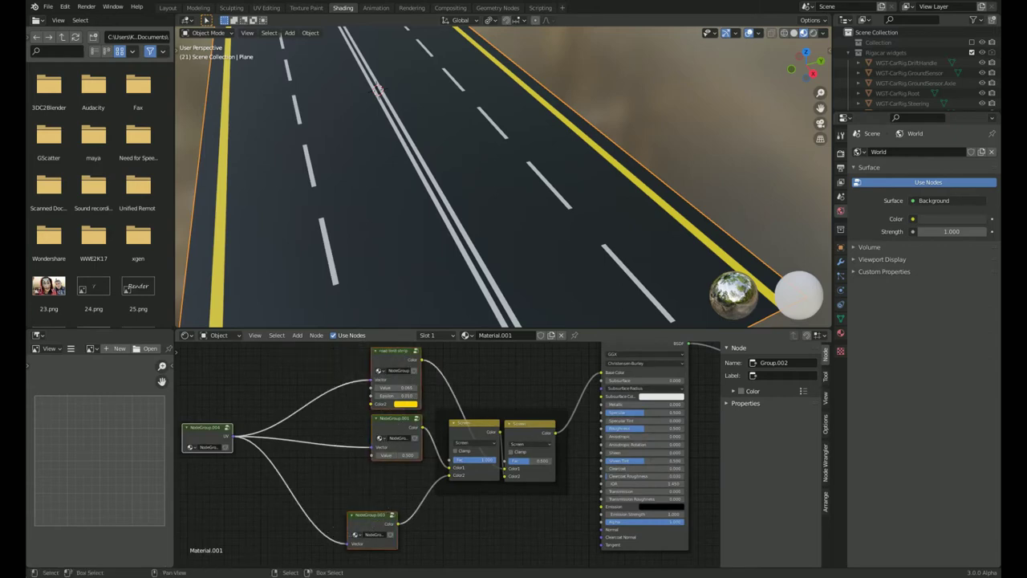
{"action": "key", "text": "s"}
{"action": "key", "text": "x"}
{"action": "key", "text": "0"}
{"action": "key", "text": "BackSpace"}
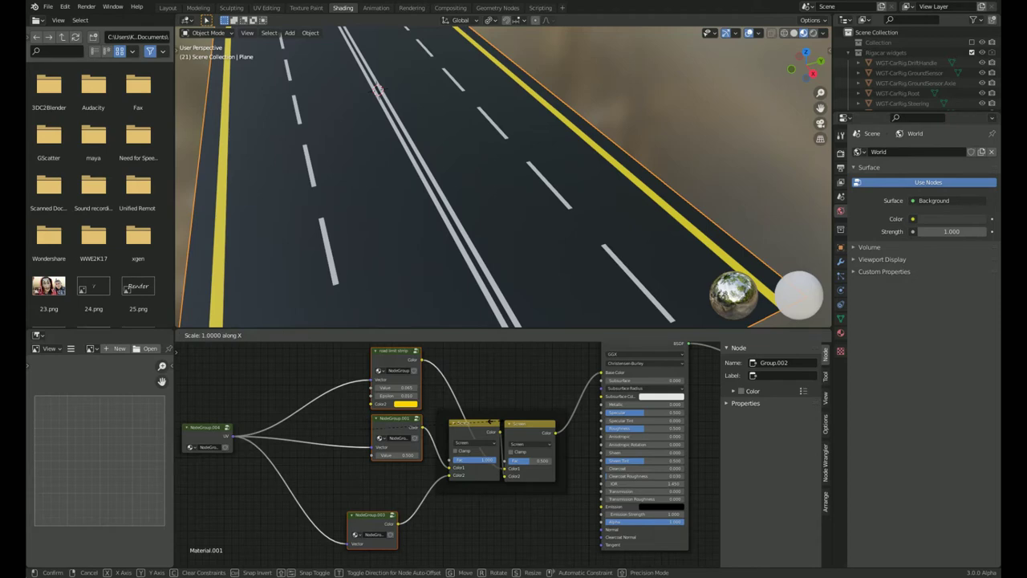
{"action": "left_click", "coordinate": [386, 483]}
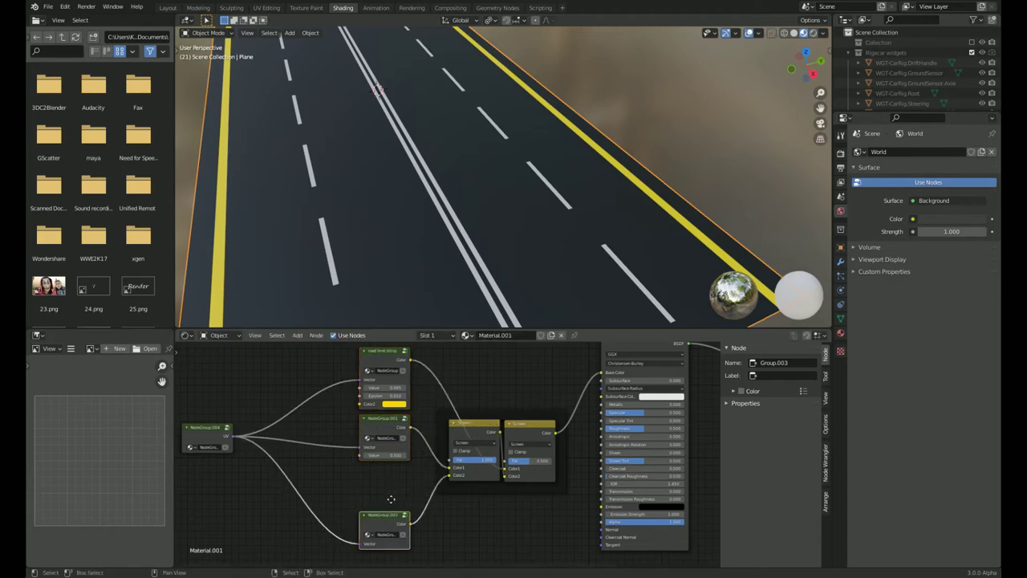
{"action": "left_click_drag", "start_coordinate": [391, 512], "coordinate": [392, 453]}
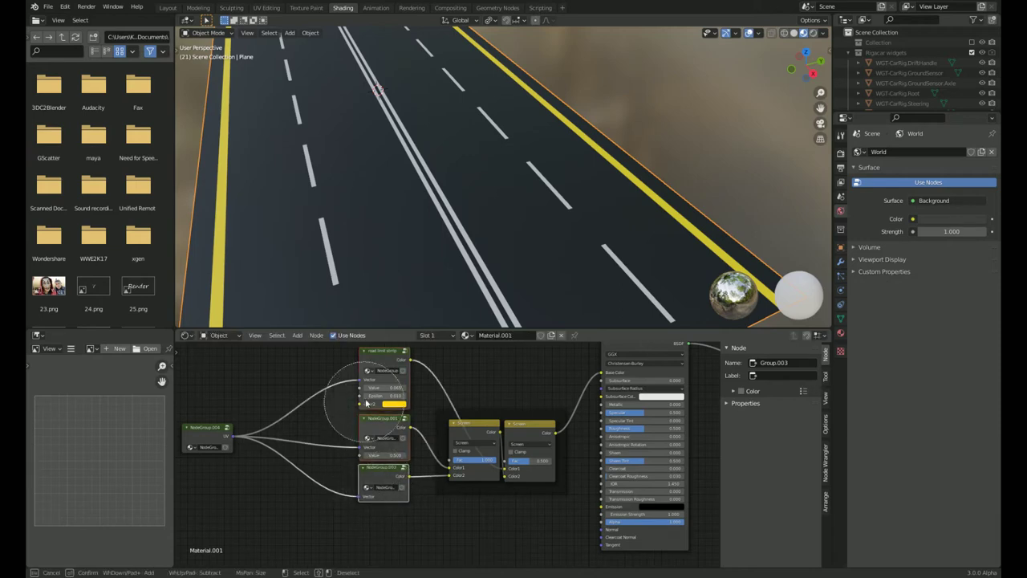
Join the three node groups into Frame.001 and position it beside the Screen mixes.
{"action": "scroll", "coordinate": [409, 416], "scroll_direction": "down", "scroll_amount": 2, "text": "shift"}
{"action": "key", "text": "ctrl+j"}
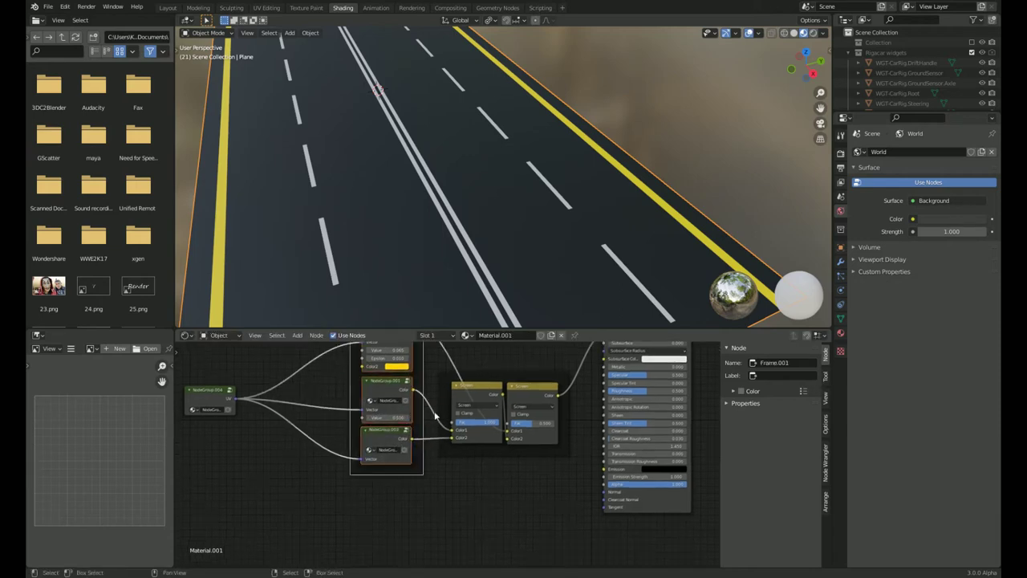
{"action": "key", "text": "g"}
{"action": "left_click", "coordinate": [476, 463]}
{"action": "scroll", "coordinate": [428, 434], "scroll_direction": "down", "scroll_amount": 1}
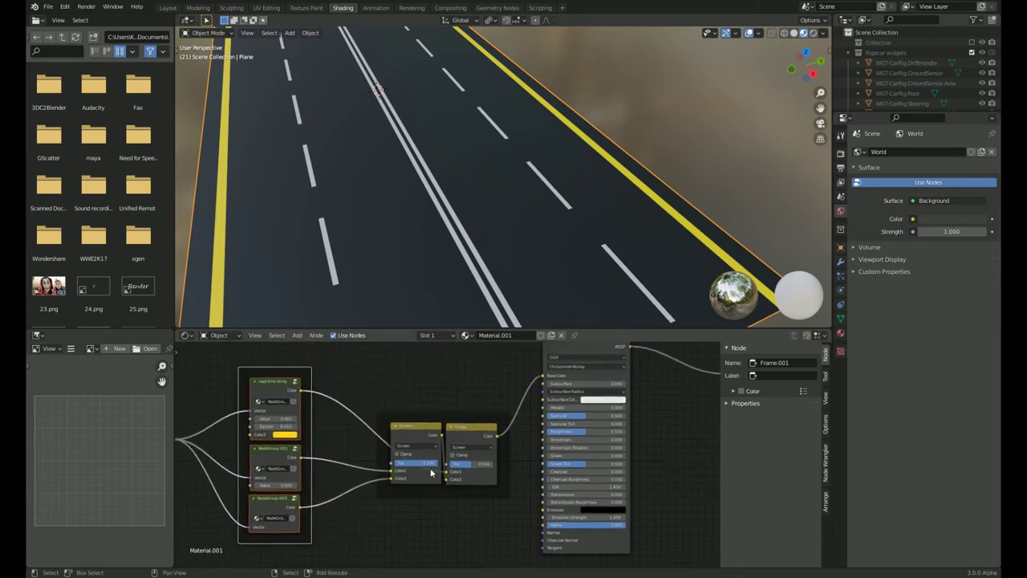
{"action": "scroll", "coordinate": [427, 434], "scroll_direction": "down", "scroll_amount": 2}
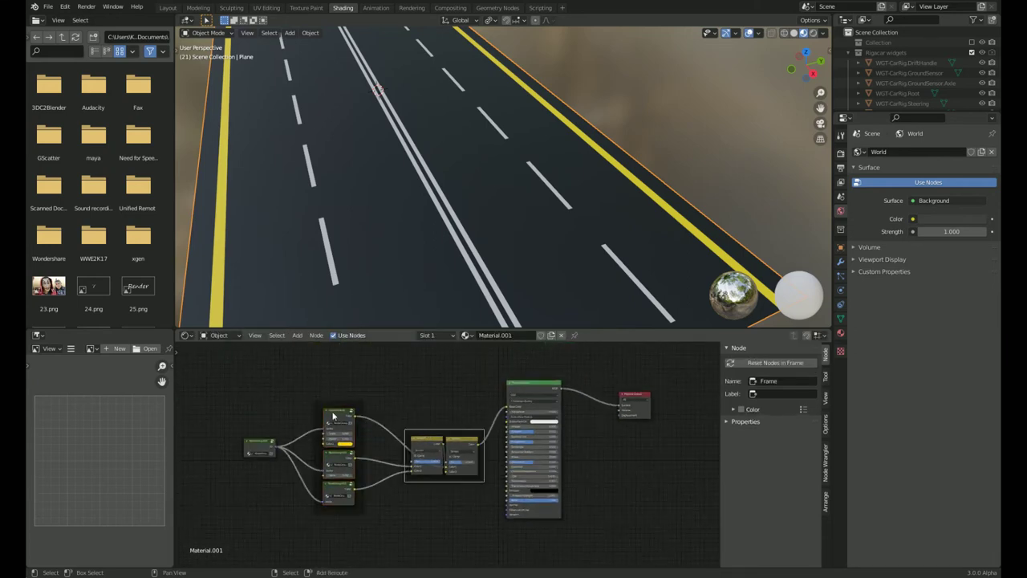
{"action": "left_click", "coordinate": [427, 453], "text": "shift"}
Move the selected nodes up and add a Noise Texture node below the groups.
{"action": "key", "text": "g"}
{"action": "left_click", "coordinate": [425, 410]}
{"action": "key", "text": "shift+a"}
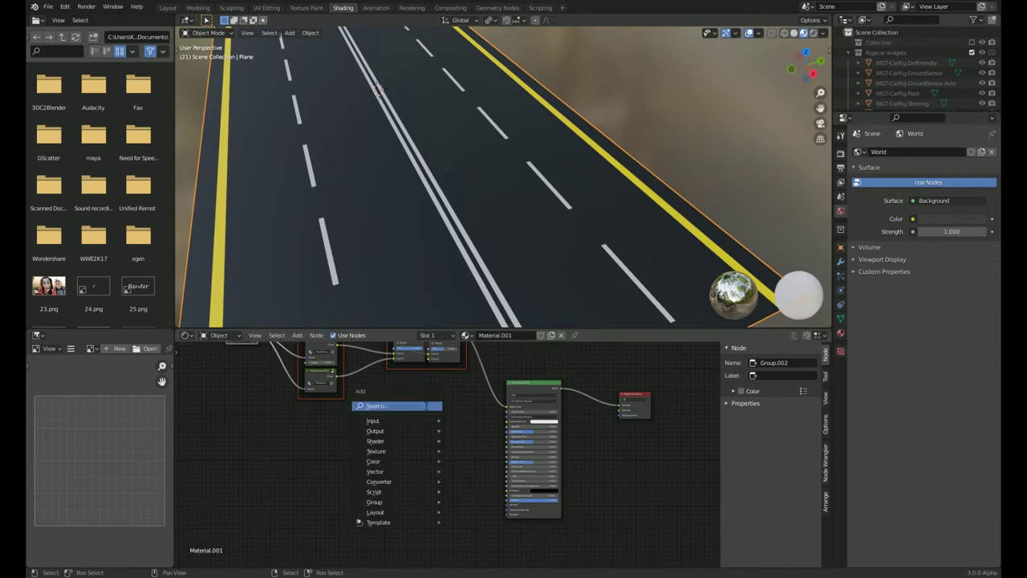
{"action": "left_click", "coordinate": [425, 406]}
{"action": "type", "text": "noise"}
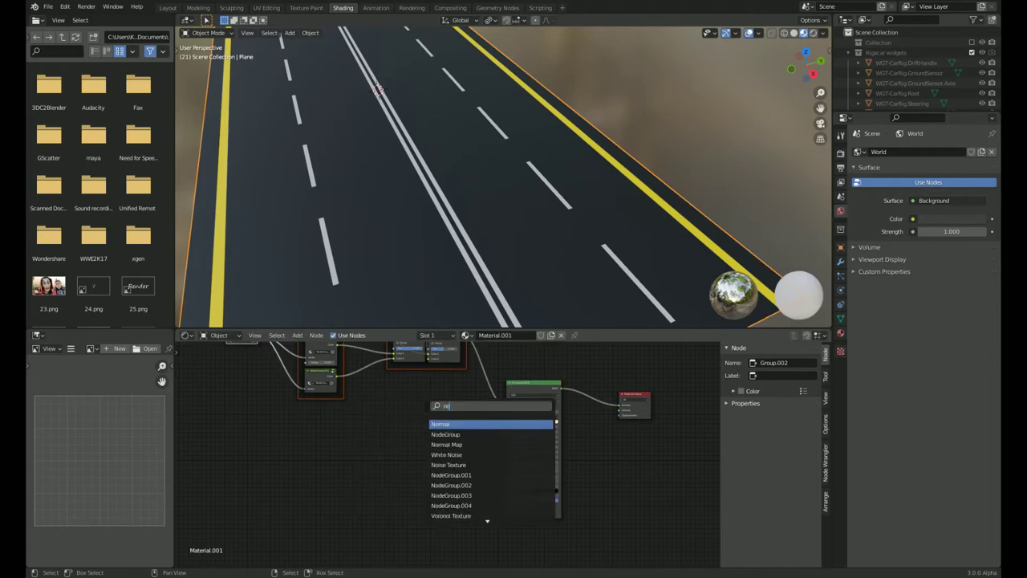
{"action": "key", "text": "Down"}
{"action": "key", "text": "Return"}
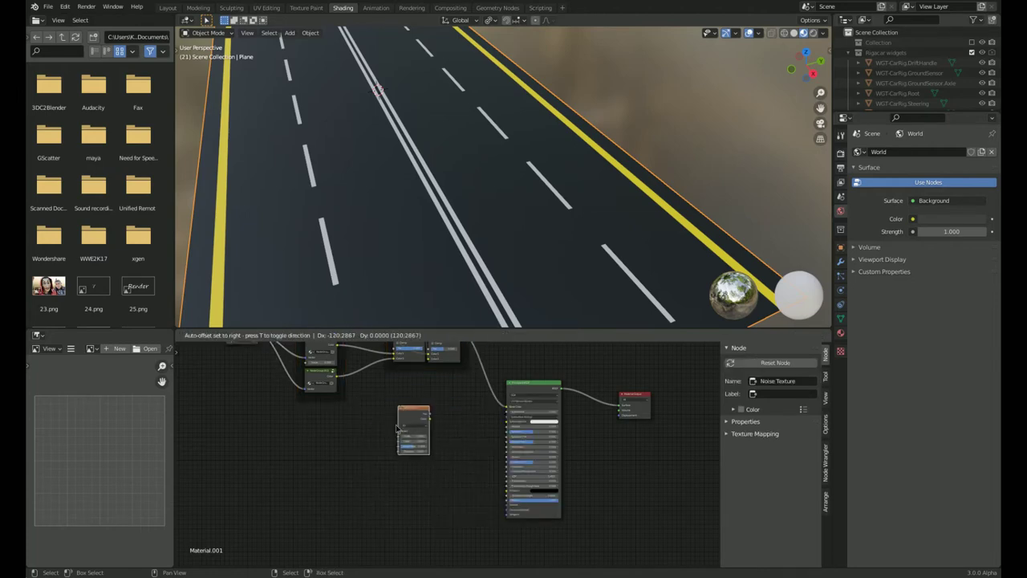
{"action": "left_click", "coordinate": [397, 401]}
Add an Object output to the coordinate group and link it to the Noise Texture's Vector.
{"action": "key", "text": "ctrl+t"}
{"action": "key", "text": "x"}
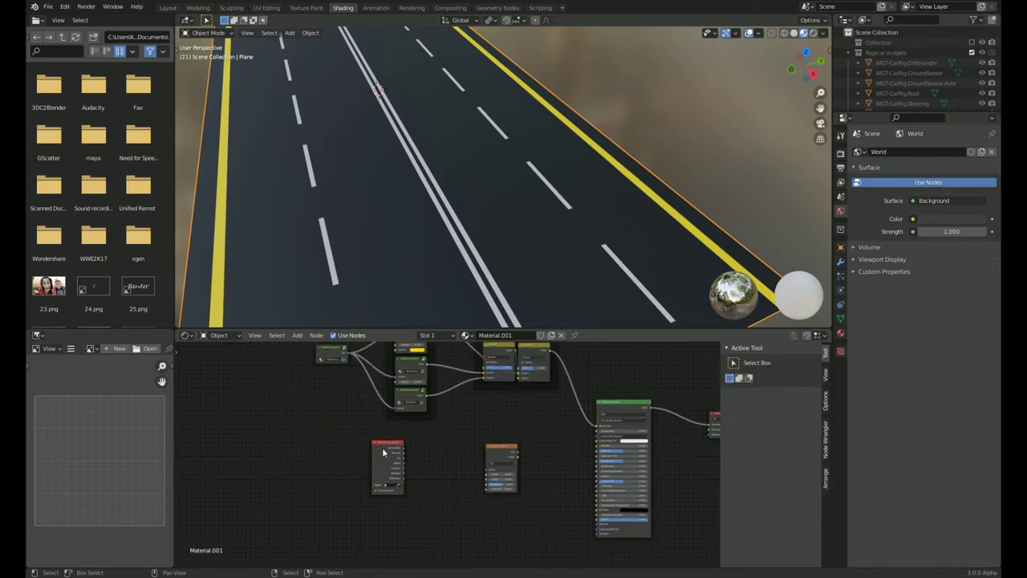
{"action": "scroll", "coordinate": [417, 476], "scroll_direction": "up", "scroll_amount": 2}
{"action": "left_click_drag", "start_coordinate": [382, 467], "coordinate": [477, 483]}
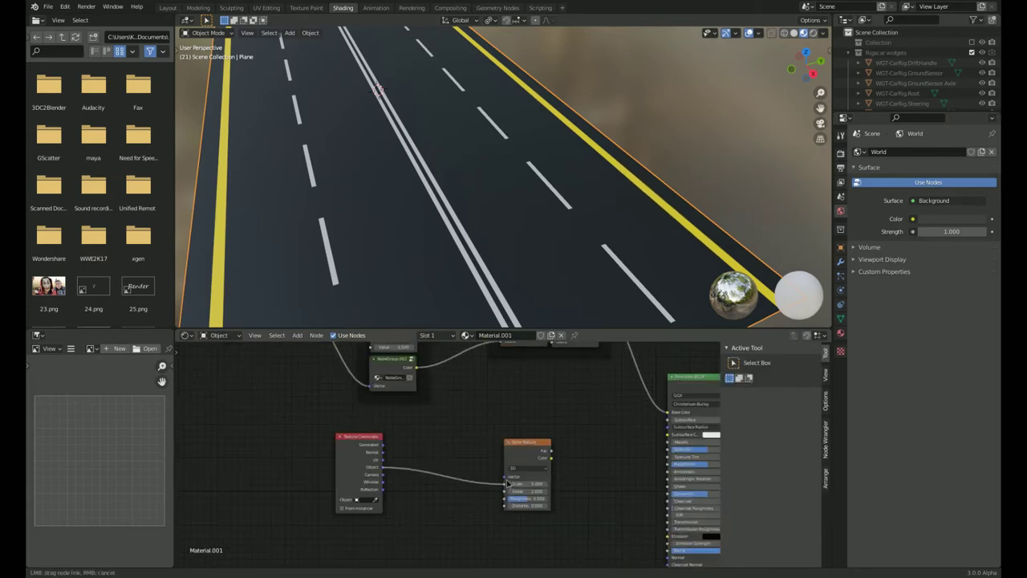
{"action": "scroll", "coordinate": [386, 469], "scroll_direction": "down", "scroll_amount": 3}
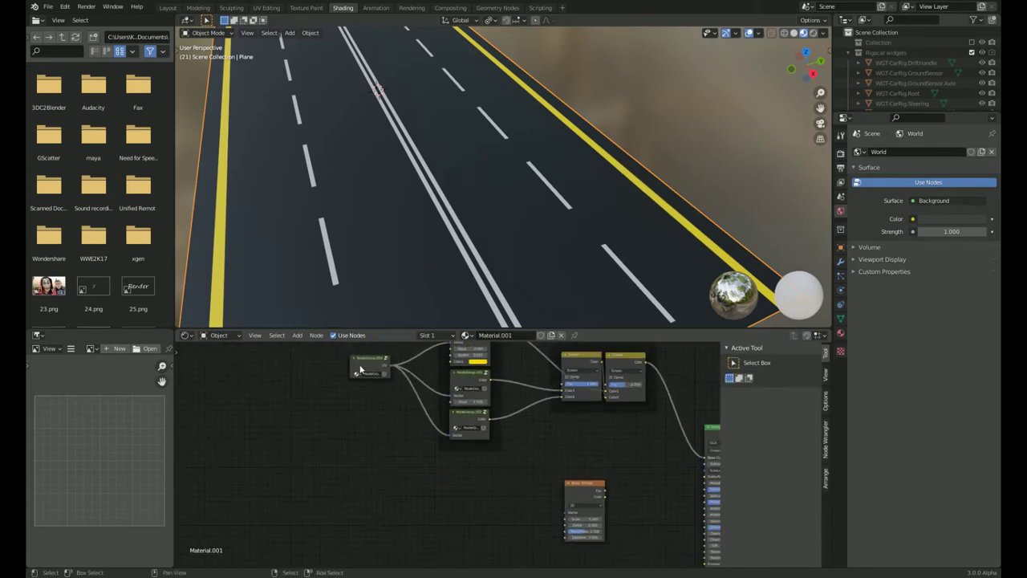
{"action": "key", "text": "ctrl+g"}
{"action": "scroll", "coordinate": [429, 478], "scroll_direction": "up", "scroll_amount": 3}
{"action": "mouse_move", "coordinate": [458, 464]}
{"action": "left_mouse_down"}
{"action": "mouse_move", "coordinate": [492, 434]}
{"action": "mouse_move", "coordinate": [489, 441]}
{"action": "left_mouse_up"}
{"action": "scroll", "coordinate": [487, 445], "scroll_direction": "down", "scroll_amount": 1}
{"action": "scroll", "coordinate": [486, 450], "scroll_direction": "down", "scroll_amount": 1}
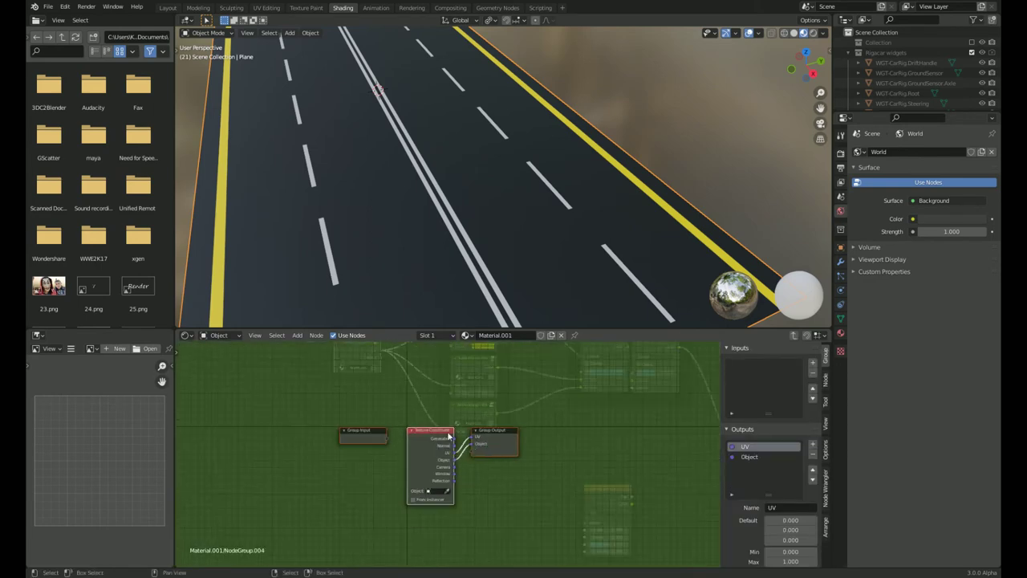
{"action": "key", "text": "Tab"}
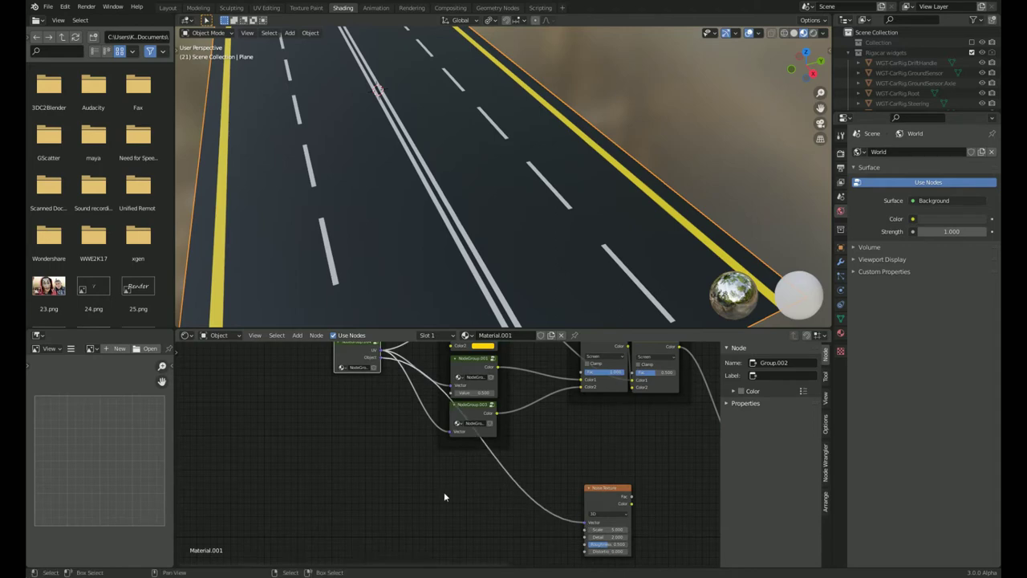
Wire the noise Fac into Metallic and Roughness, with Scale 2 and Detail 16.
{"action": "scroll", "coordinate": [447, 493], "scroll_direction": "right", "scroll_amount": 3}
{"action": "scroll", "coordinate": [471, 504], "scroll_direction": "down", "scroll_amount": 2, "text": "shift"}
{"action": "scroll", "coordinate": [387, 443], "scroll_direction": "up", "scroll_amount": 2}
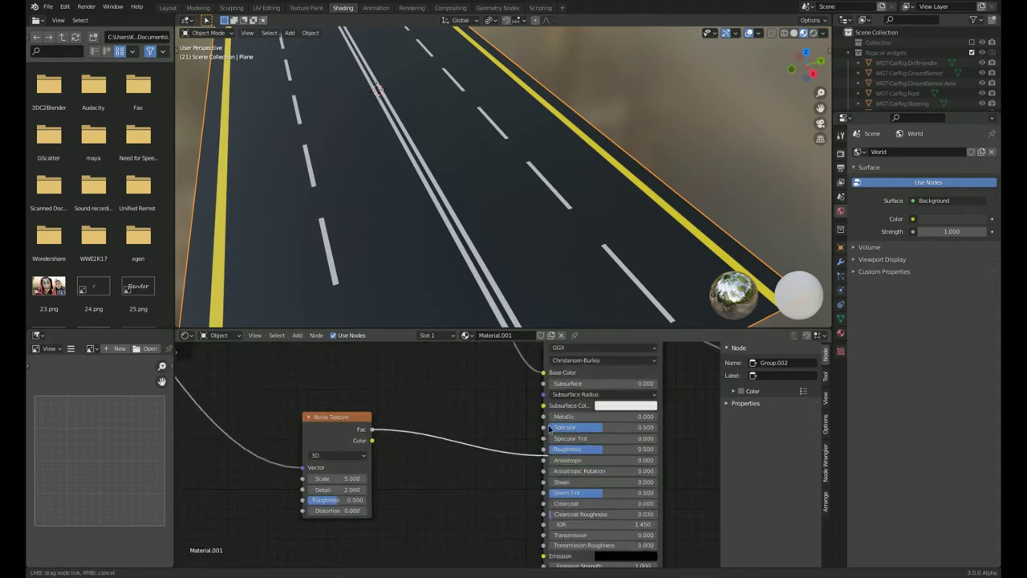
{"action": "left_click_drag", "start_coordinate": [543, 415], "coordinate": [371, 429]}
{"action": "left_click_drag", "start_coordinate": [543, 448], "coordinate": [371, 429]}
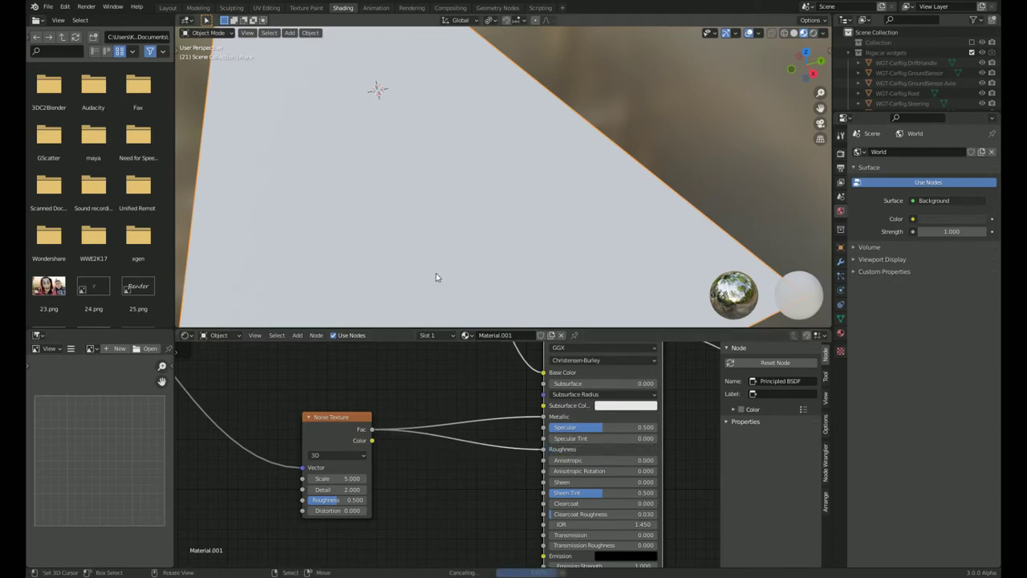
{"action": "mouse_move", "coordinate": [422, 275]}
{"action": "middle_mouse_down"}
{"action": "mouse_move", "coordinate": [588, 282]}
{"action": "mouse_move", "coordinate": [373, 236]}
{"action": "middle_mouse_up"}
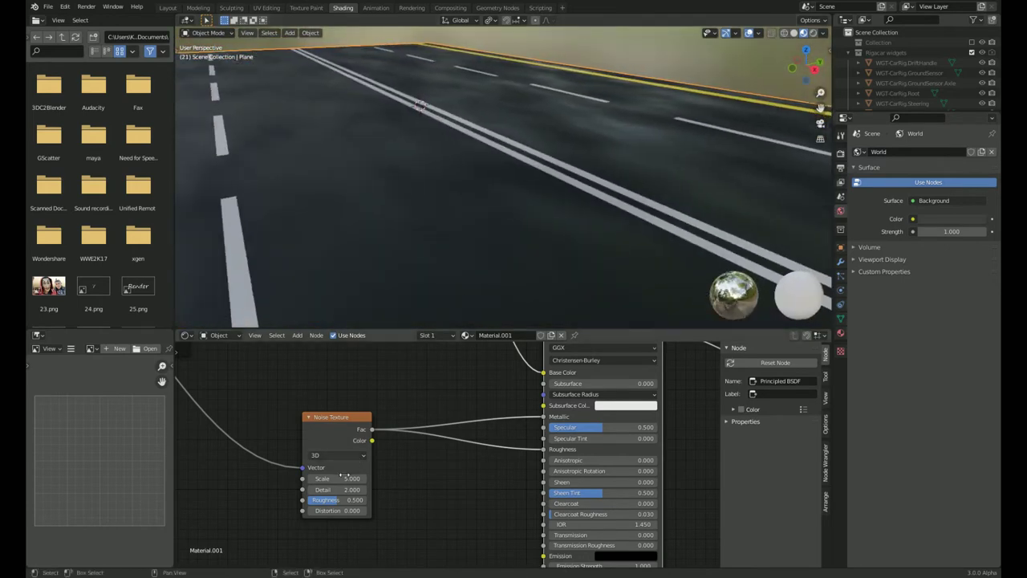
{"action": "left_click_drag", "start_coordinate": [343, 477], "coordinate": [317, 477]}
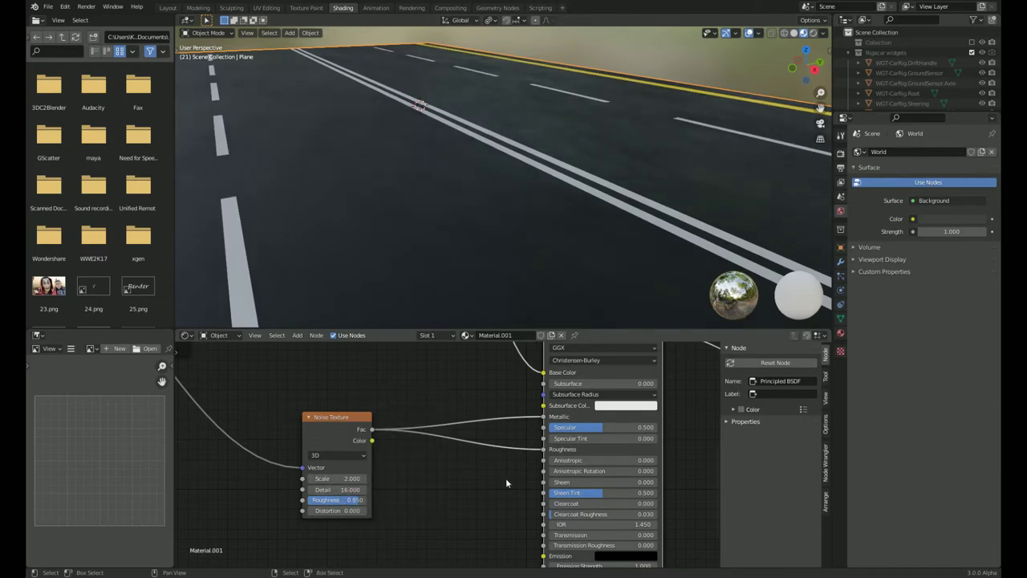
{"action": "left_click", "coordinate": [476, 381]}
Insert a ColorRamp between the Noise Texture and Principled BSDF, shifting the black stop right.
{"action": "key", "text": "shift+a"}
{"action": "type", "text": "co"}
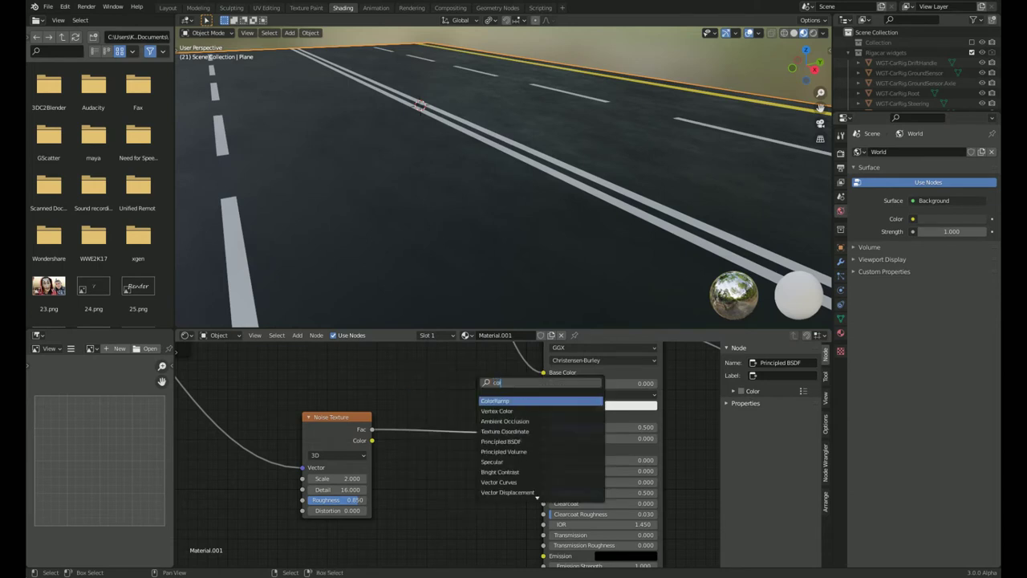
{"action": "type", "text": "lor"}
{"action": "key", "text": "Return"}
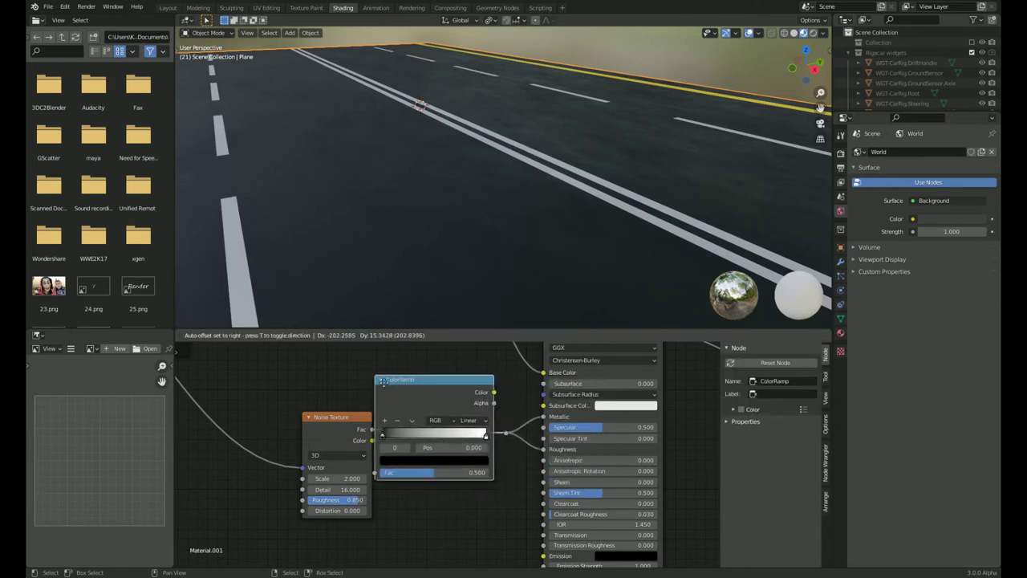
{"action": "left_click", "coordinate": [433, 443]}
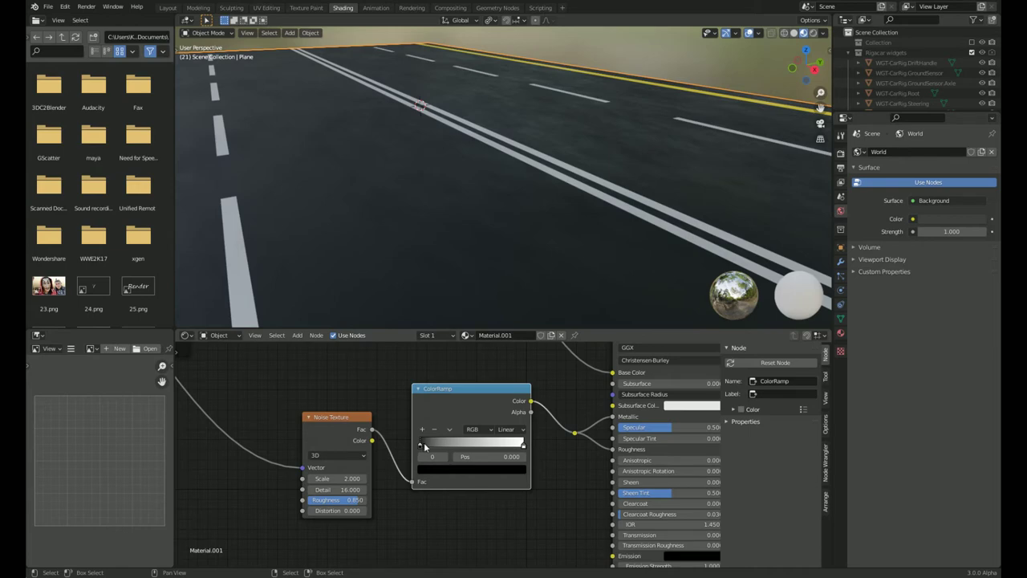
{"action": "left_click_drag", "start_coordinate": [426, 442], "coordinate": [476, 432]}
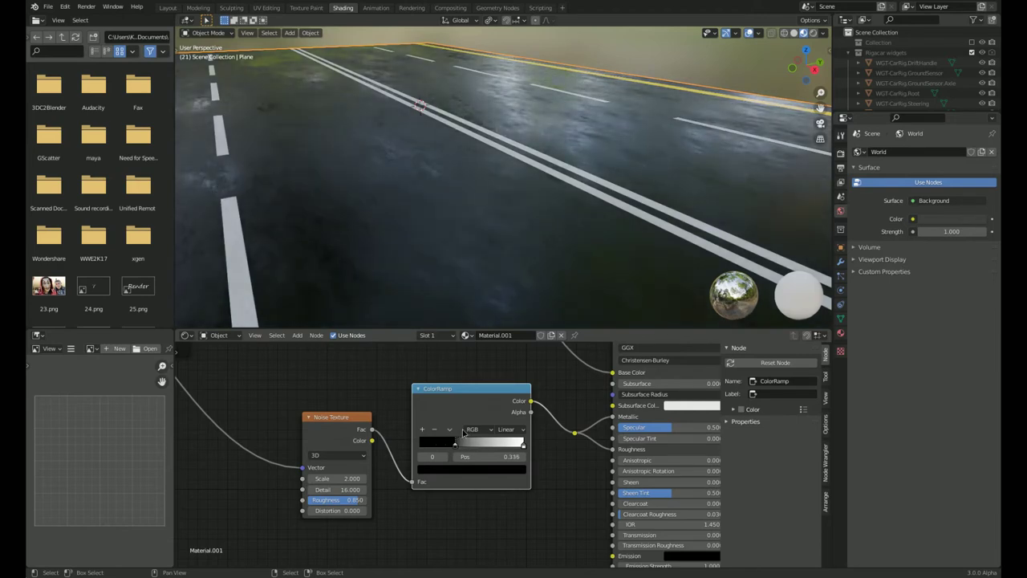
{"action": "mouse_move", "coordinate": [321, 184]}
{"action": "middle_mouse_down"}
{"action": "mouse_move", "coordinate": [237, 176]}
{"action": "mouse_move", "coordinate": [291, 276]}
{"action": "mouse_move", "coordinate": [438, 246]}
{"action": "mouse_move", "coordinate": [453, 226]}
{"action": "mouse_move", "coordinate": [453, 440]}
{"action": "middle_mouse_up"}
Apply the road plane's scale, lower Noise Scale to 1.21, and set the white stop to 0.868.
{"action": "key", "text": "ctrl+a"}
{"action": "left_click", "coordinate": [422, 248]}
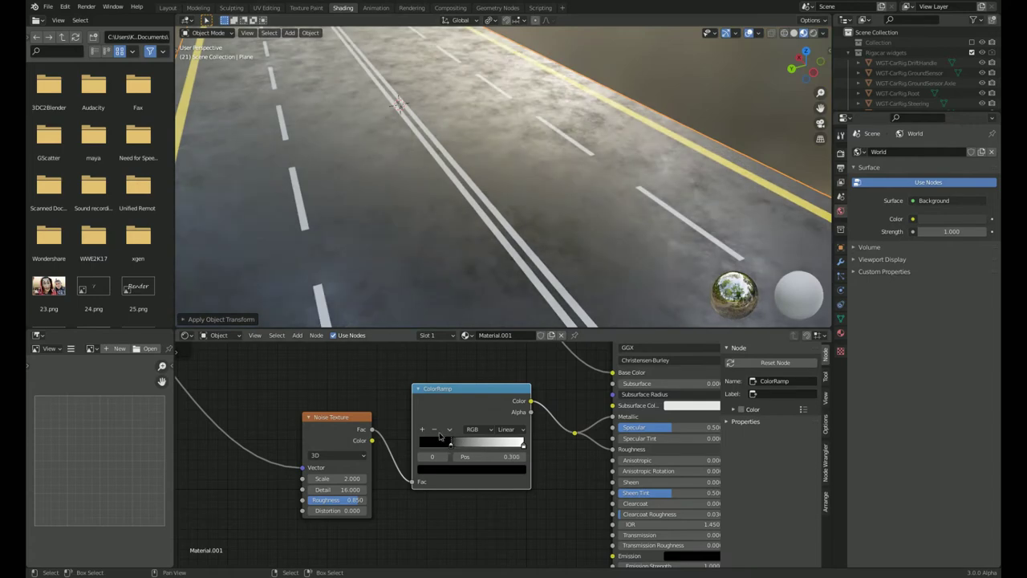
{"action": "left_click_drag", "start_coordinate": [439, 442], "coordinate": [440, 442]}
{"action": "mouse_move", "coordinate": [441, 277]}
{"action": "middle_mouse_down"}
{"action": "mouse_move", "coordinate": [427, 252]}
{"action": "mouse_move", "coordinate": [417, 265]}
{"action": "middle_mouse_up"}
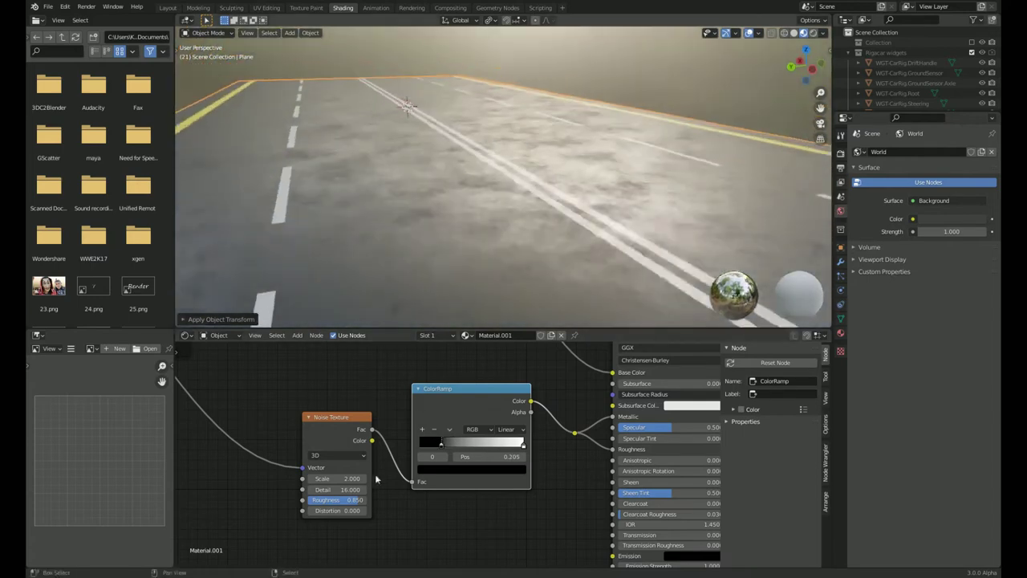
{"action": "left_click_drag", "start_coordinate": [341, 478], "coordinate": [329, 478]}
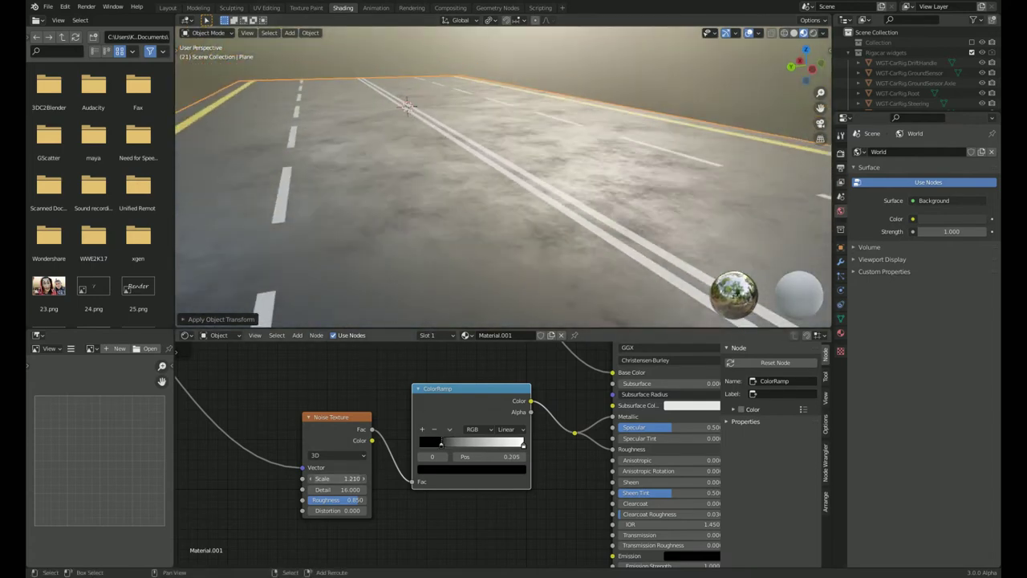
{"action": "left_click_drag", "start_coordinate": [472, 446], "coordinate": [456, 442]}
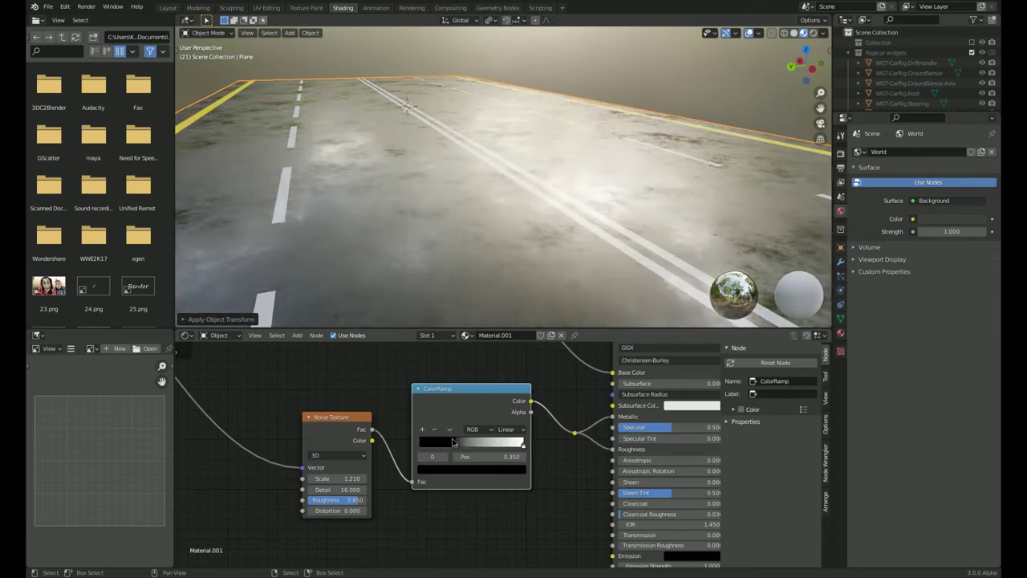
{"action": "middle_click_drag", "start_coordinate": [486, 299], "coordinate": [571, 414]}
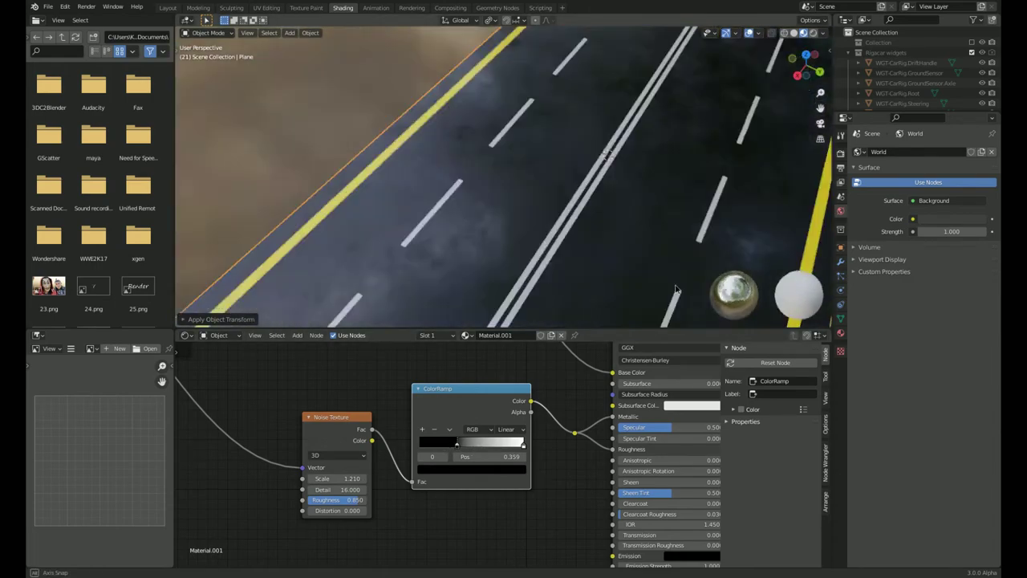
{"action": "mouse_move", "coordinate": [523, 442]}
{"action": "left_mouse_down"}
{"action": "mouse_move", "coordinate": [500, 442]}
{"action": "mouse_move", "coordinate": [511, 442]}
{"action": "left_mouse_up"}
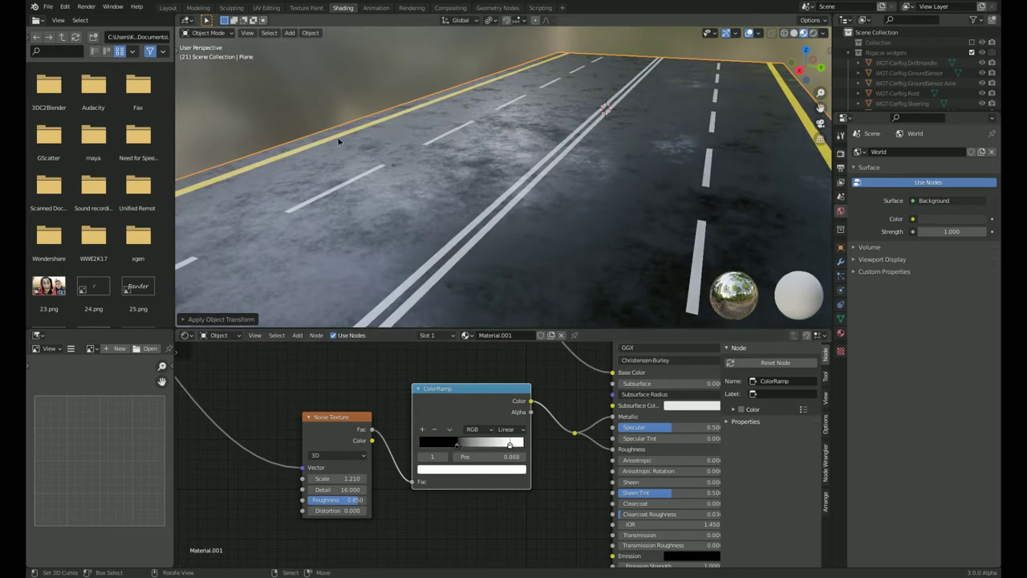
{"action": "middle_click_drag", "start_coordinate": [339, 142], "coordinate": [445, 356]}
{"action": "scroll", "coordinate": [444, 356], "scroll_direction": "down", "scroll_amount": 1}
Add a Voronoi Texture under the Noise Texture, fed by the noise's coordinates.
{"action": "scroll", "coordinate": [454, 369], "scroll_direction": "down", "scroll_amount": 1}
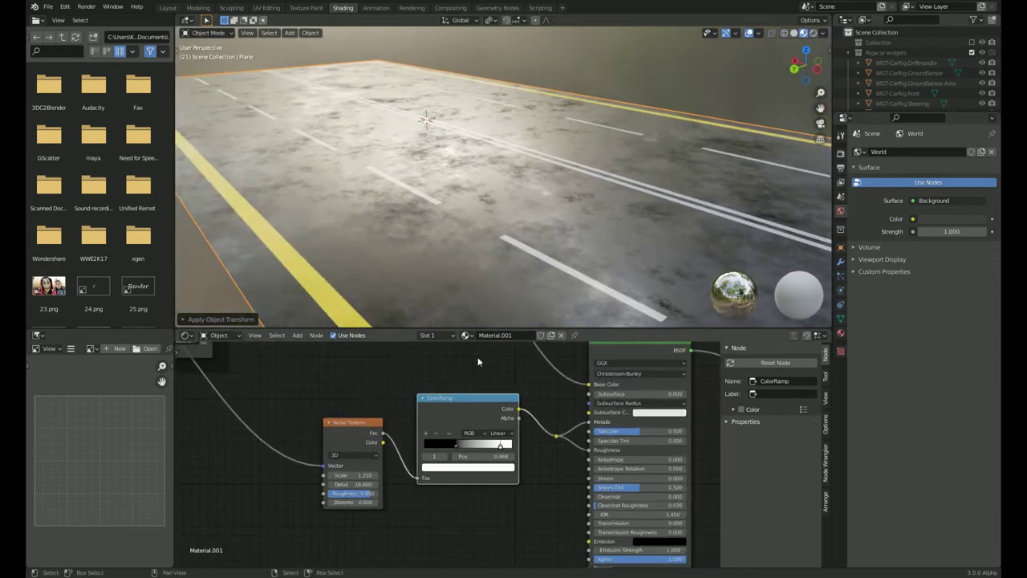
{"action": "middle_click_drag", "start_coordinate": [481, 449], "coordinate": [493, 333]}
{"action": "key", "text": "shift+a"}
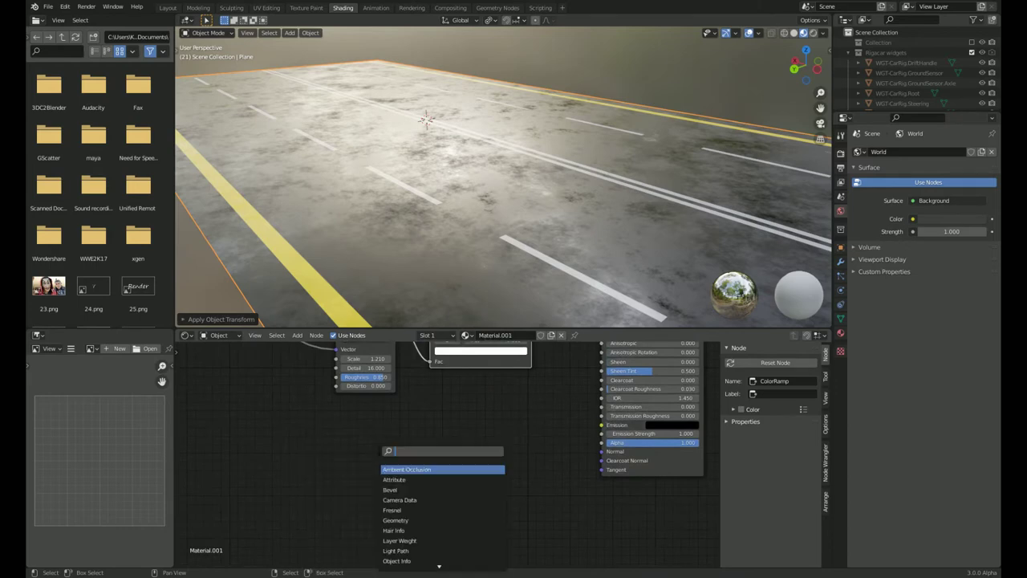
{"action": "type", "text": "vor"}
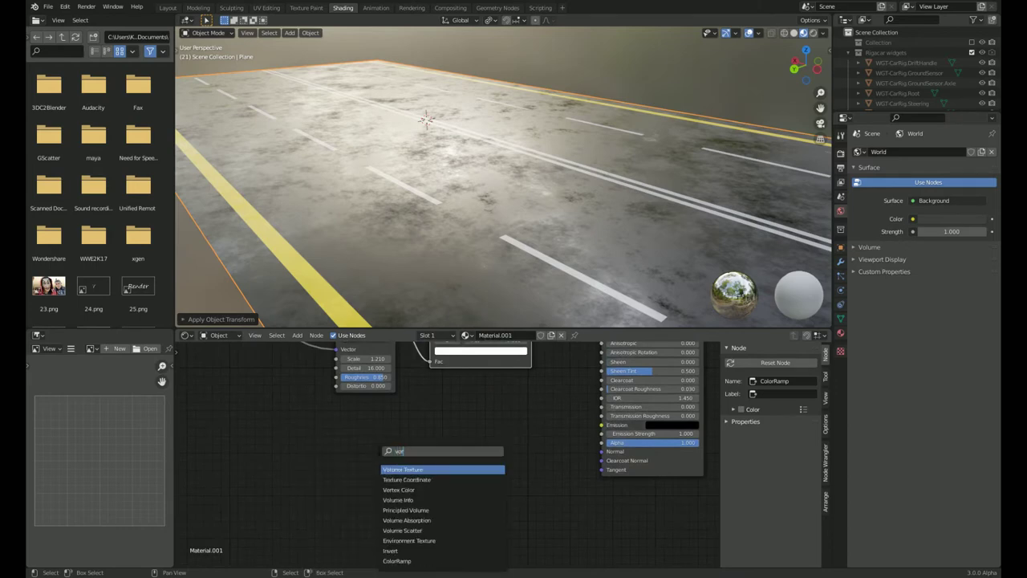
{"action": "key", "text": "Return"}
{"action": "left_click", "coordinate": [473, 404]}
{"action": "middle_click_drag", "start_coordinate": [310, 329], "coordinate": [329, 371]}
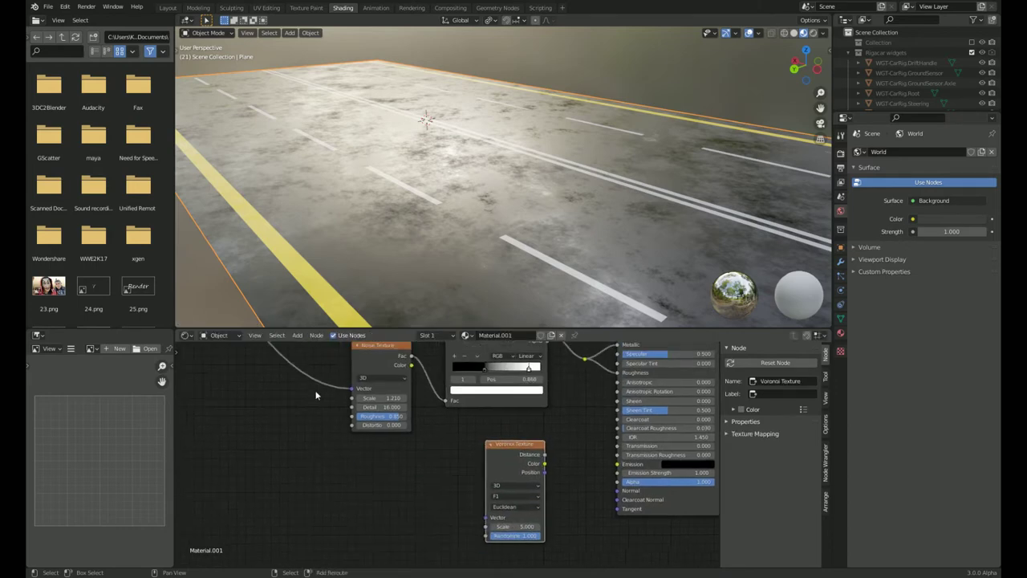
{"action": "right_click_drag", "start_coordinate": [329, 371], "coordinate": [325, 398], "text": "shift"}
{"action": "left_click_drag", "start_coordinate": [317, 384], "coordinate": [490, 523]}
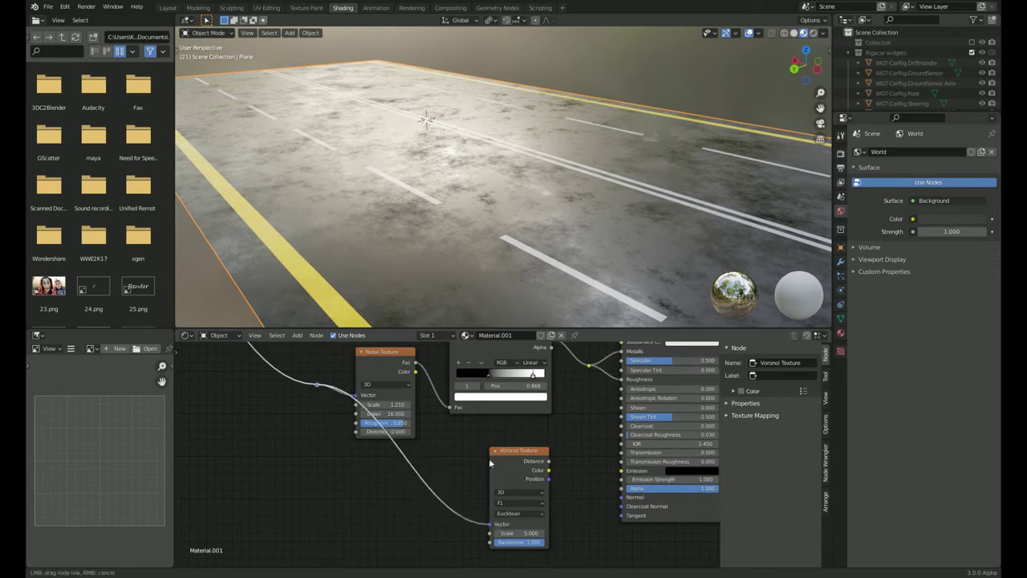
{"action": "left_click_drag", "start_coordinate": [517, 450], "coordinate": [386, 443]}
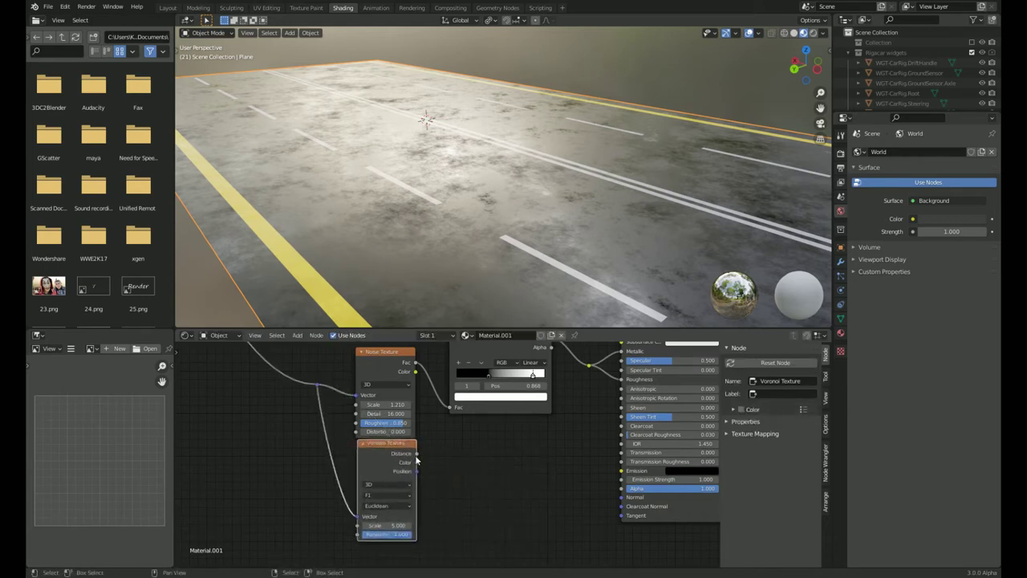
Add a Bump node driven by Voronoi Position and preview its output on the road.
{"action": "key", "text": "shift+a"}
{"action": "type", "text": "bump"}
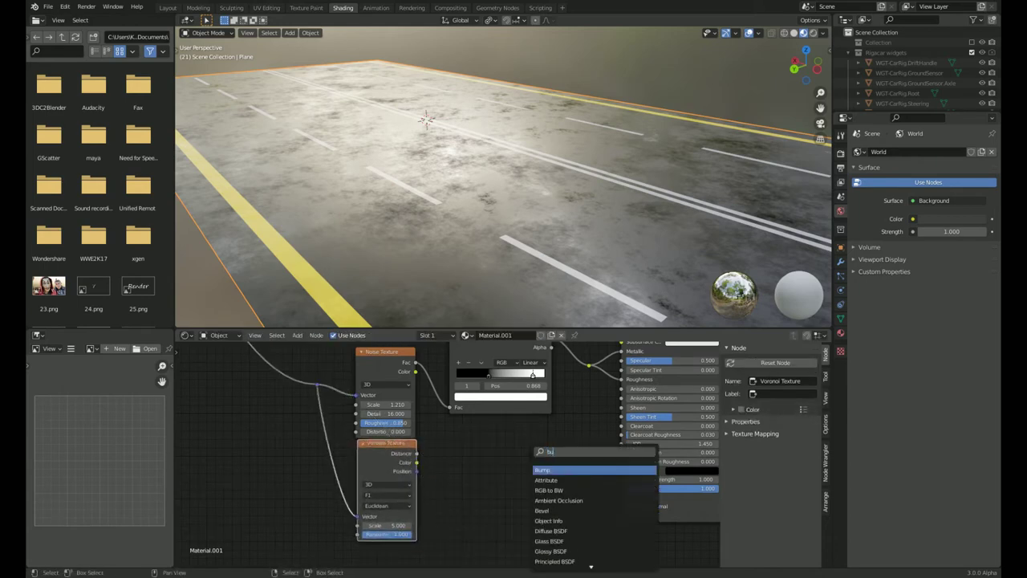
{"action": "key", "text": "Return"}
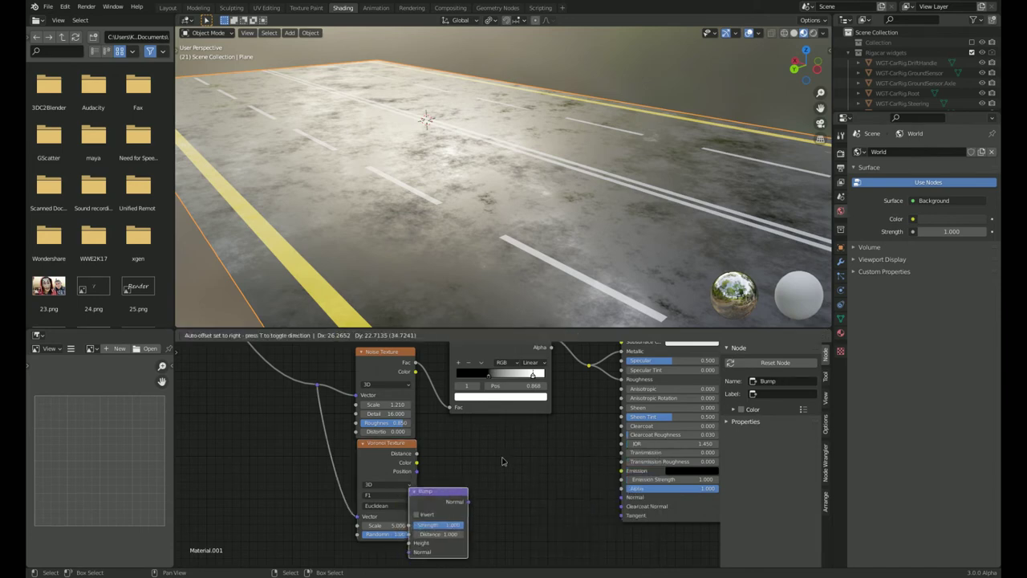
{"action": "left_click", "coordinate": [472, 468]}
{"action": "left_click_drag", "start_coordinate": [416, 473], "coordinate": [474, 496]}
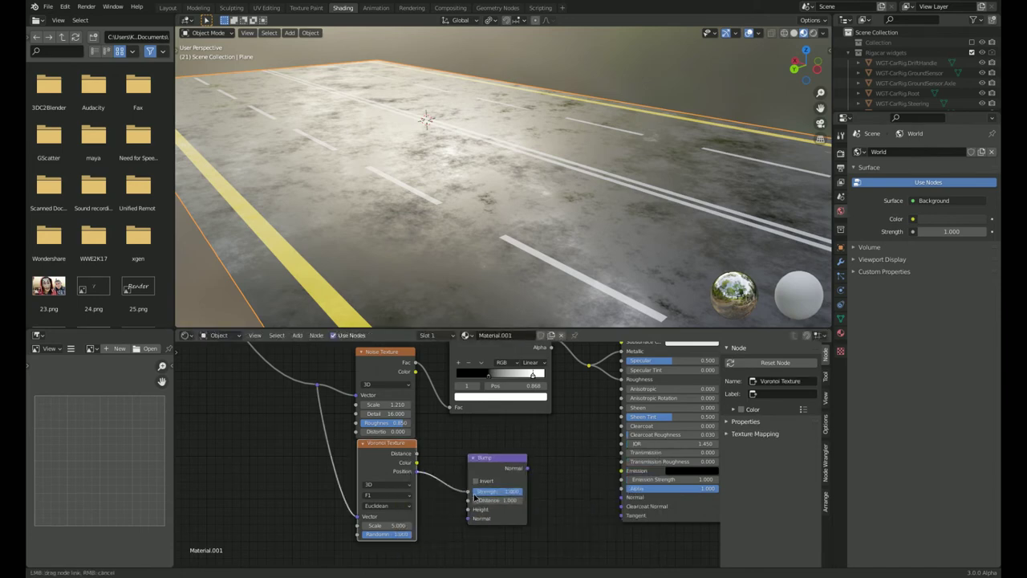
{"action": "left_click", "coordinate": [512, 473], "text": "ctrl+shift"}
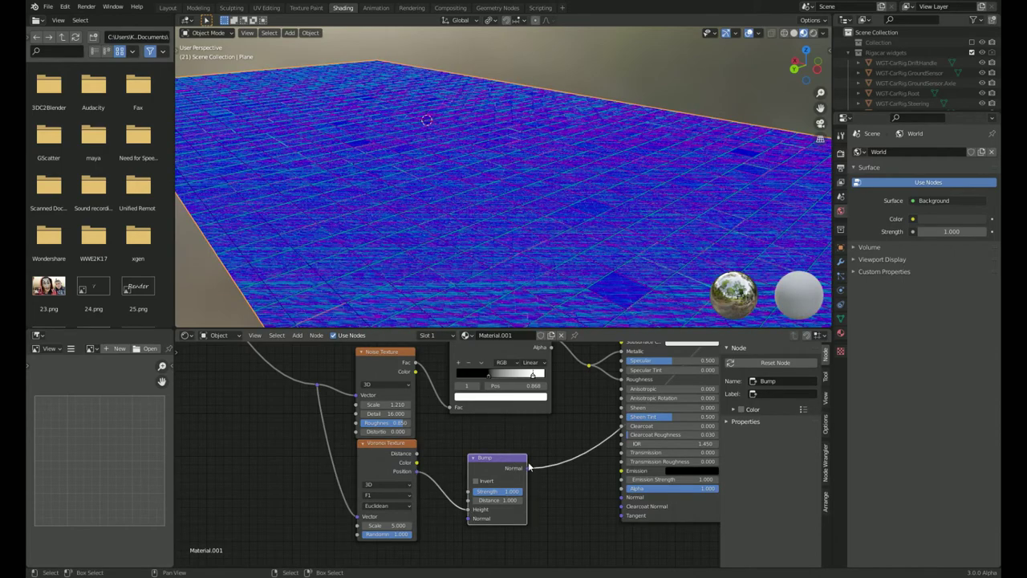
Connect the Bump Normal to the Principled BSDF Normal and restore the full road shader preview.
{"action": "left_click_drag", "start_coordinate": [526, 467], "coordinate": [634, 497]}
{"action": "left_click_drag", "start_coordinate": [612, 382], "coordinate": [578, 387]}
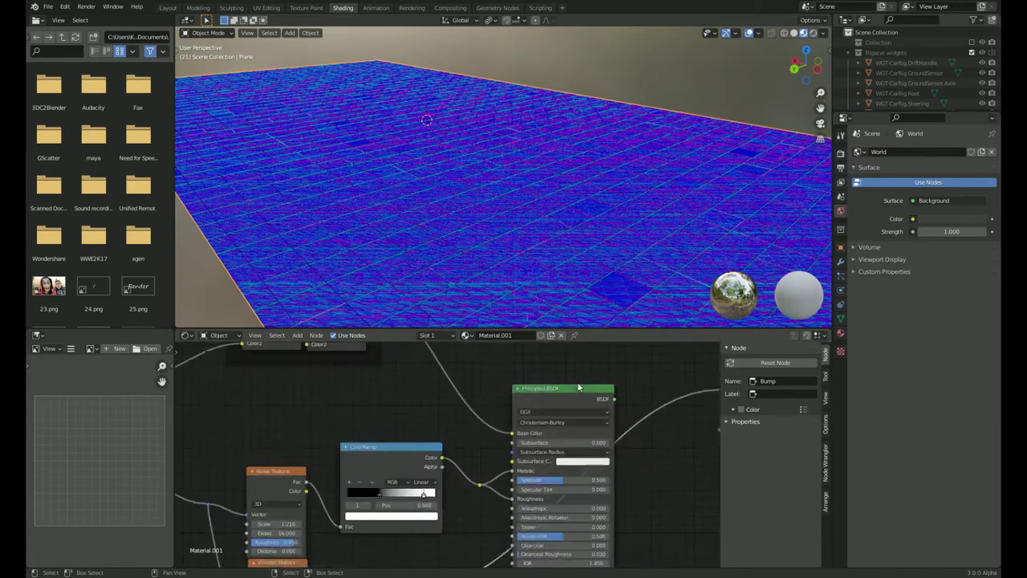
{"action": "left_click", "coordinate": [569, 396], "text": "ctrl+shift"}
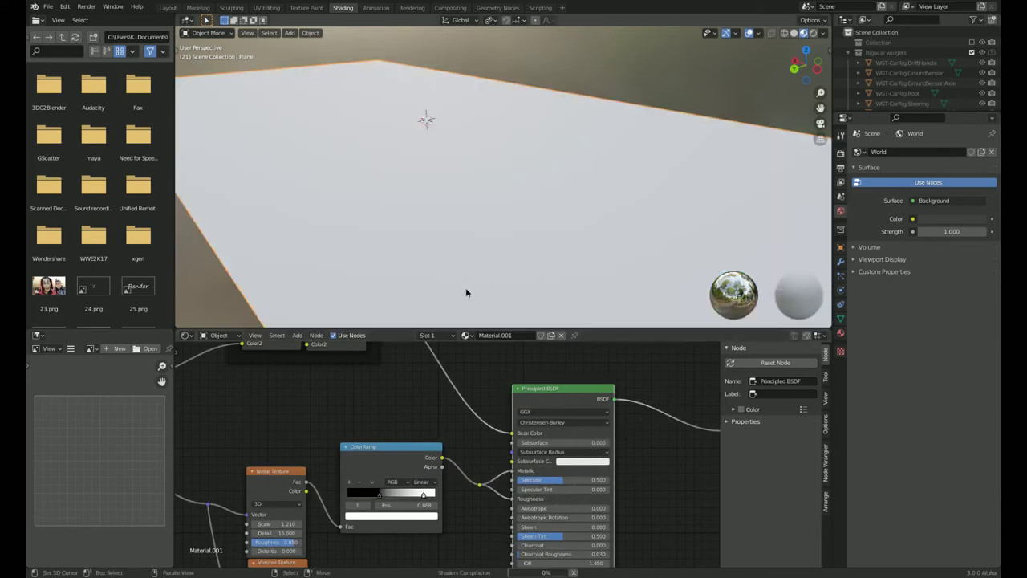
{"action": "middle_click_drag", "start_coordinate": [458, 290], "coordinate": [453, 282]}
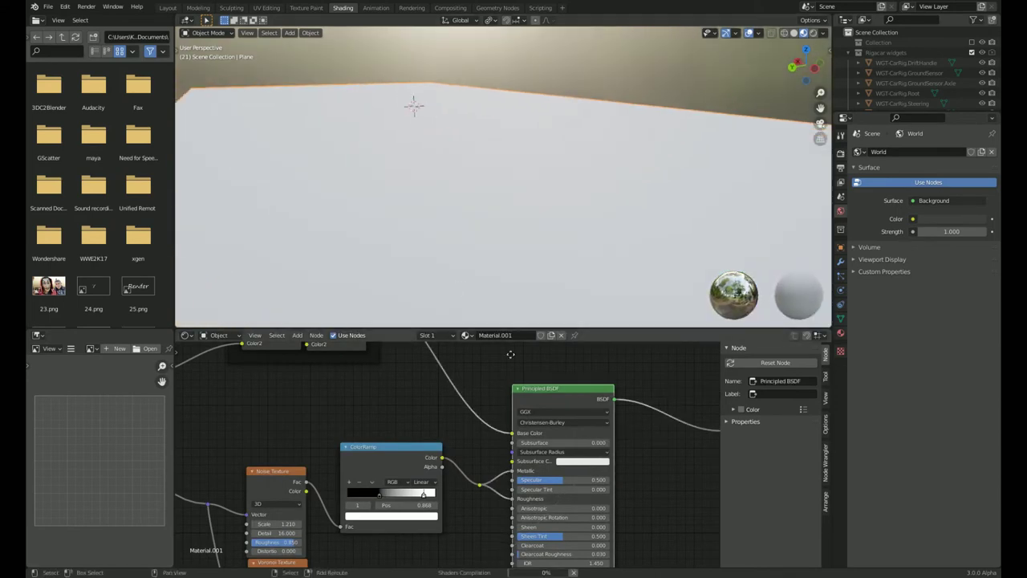
{"action": "middle_click_drag", "start_coordinate": [458, 457], "coordinate": [475, 414]}
Raise the Voronoi Scale, feed Voronoi Distance into Bump Height, and invert the bump.
{"action": "scroll", "coordinate": [452, 463], "scroll_direction": "up", "scroll_amount": 3}
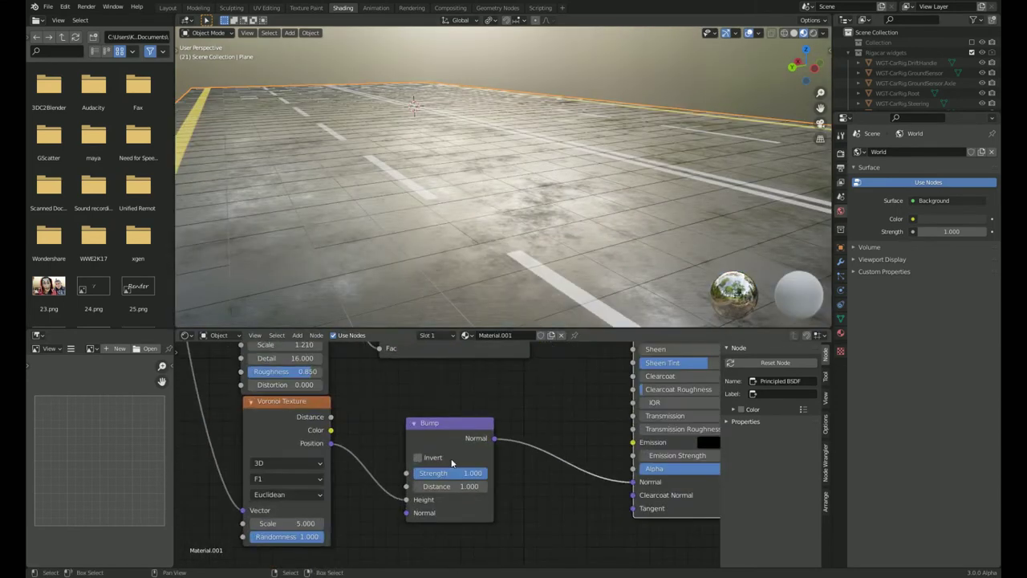
{"action": "left_click_drag", "start_coordinate": [289, 522], "coordinate": [337, 522]}
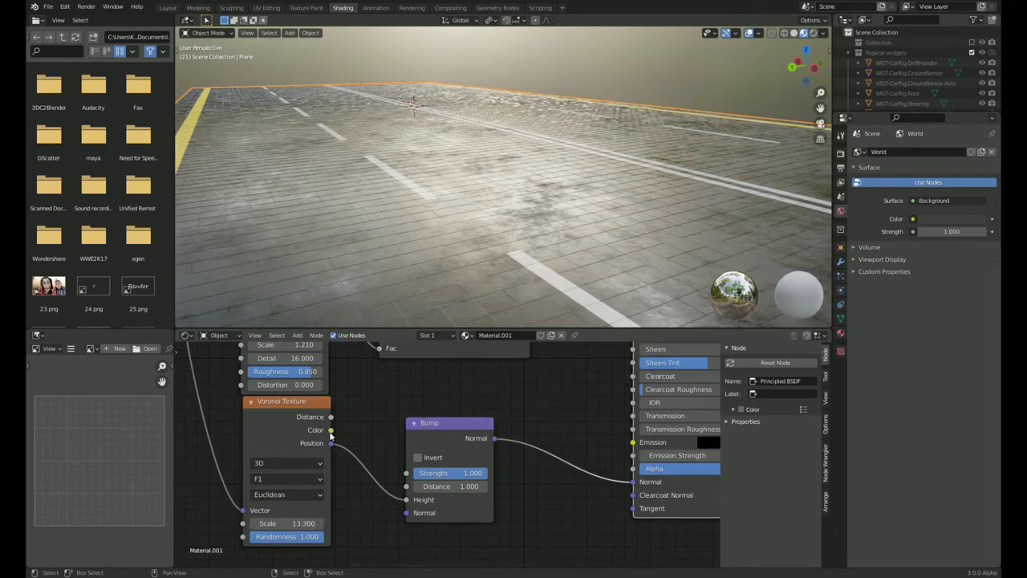
{"action": "left_click_drag", "start_coordinate": [401, 499], "coordinate": [330, 416]}
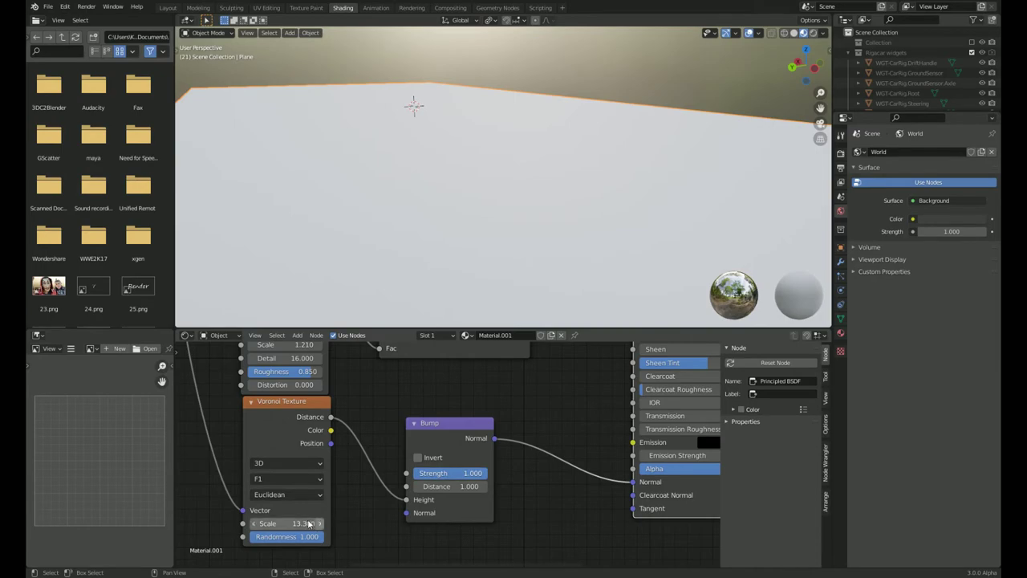
{"action": "mouse_move", "coordinate": [303, 522]}
{"action": "left_mouse_down"}
{"action": "mouse_move", "coordinate": [346, 522]}
{"action": "mouse_move", "coordinate": [314, 522]}
{"action": "left_mouse_up"}
{"action": "left_click", "coordinate": [417, 457]}
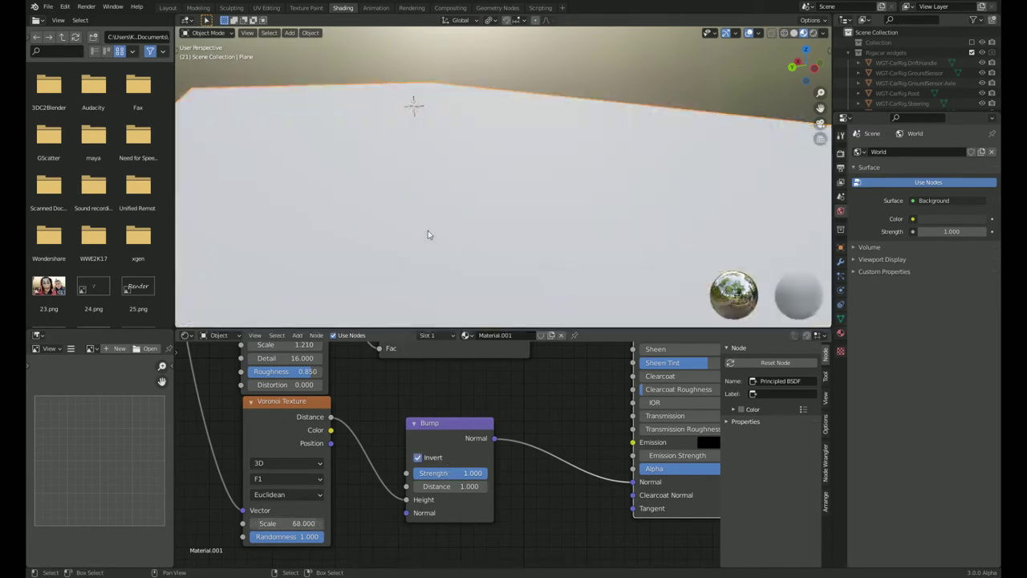
Switch the Voronoi to Smooth F1 with Smoothness 0.742 and Scale 211.8.
{"action": "scroll", "coordinate": [428, 226], "scroll_direction": "up", "scroll_amount": 3}
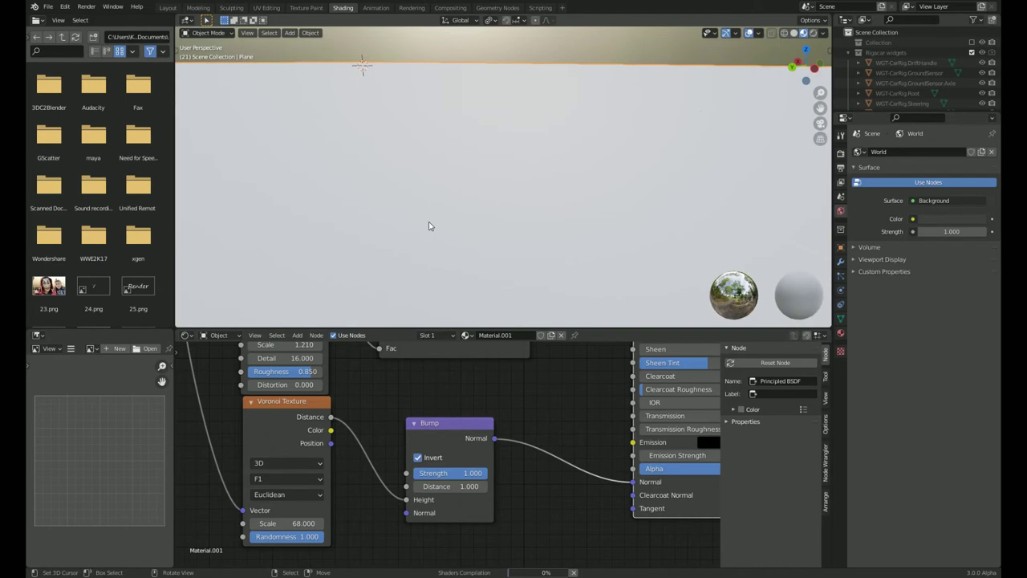
{"action": "left_click", "coordinate": [289, 478]}
{"action": "left_click", "coordinate": [288, 438]}
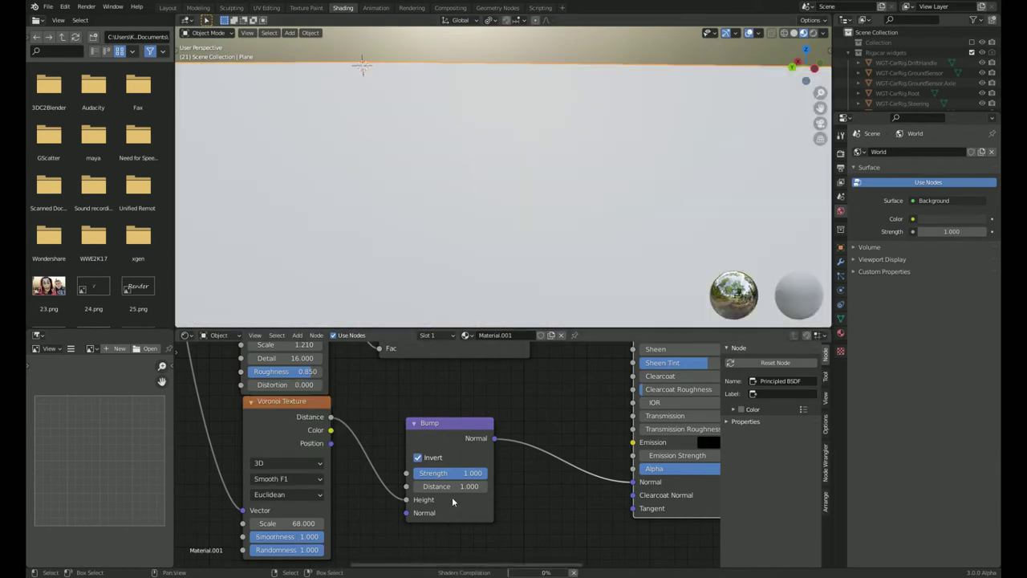
{"action": "scroll", "coordinate": [345, 522], "scroll_direction": "up", "scroll_amount": 3}
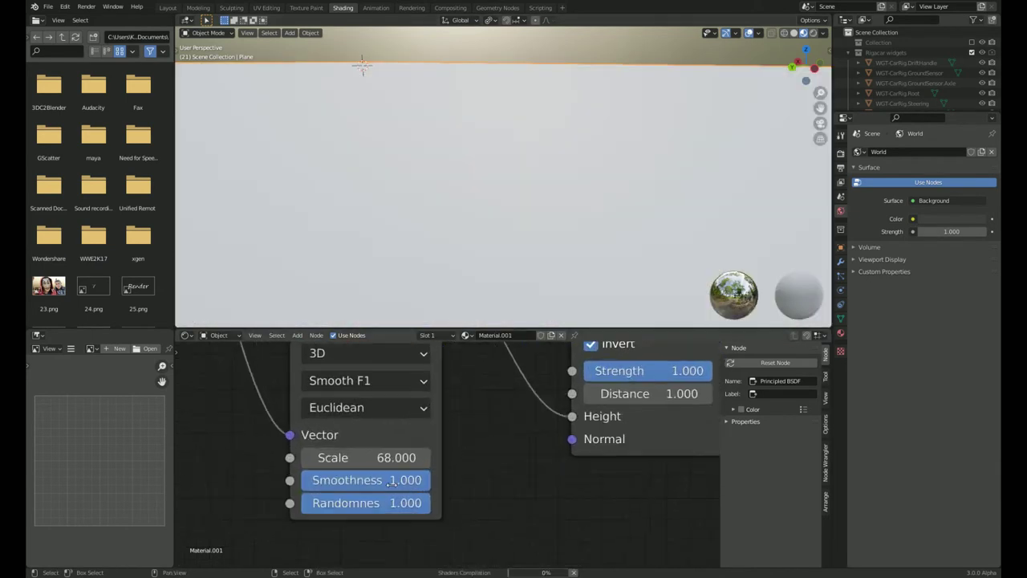
{"action": "scroll", "coordinate": [443, 486], "scroll_direction": "up", "scroll_amount": 1}
{"action": "left_click_drag", "start_coordinate": [437, 479], "coordinate": [402, 478]}
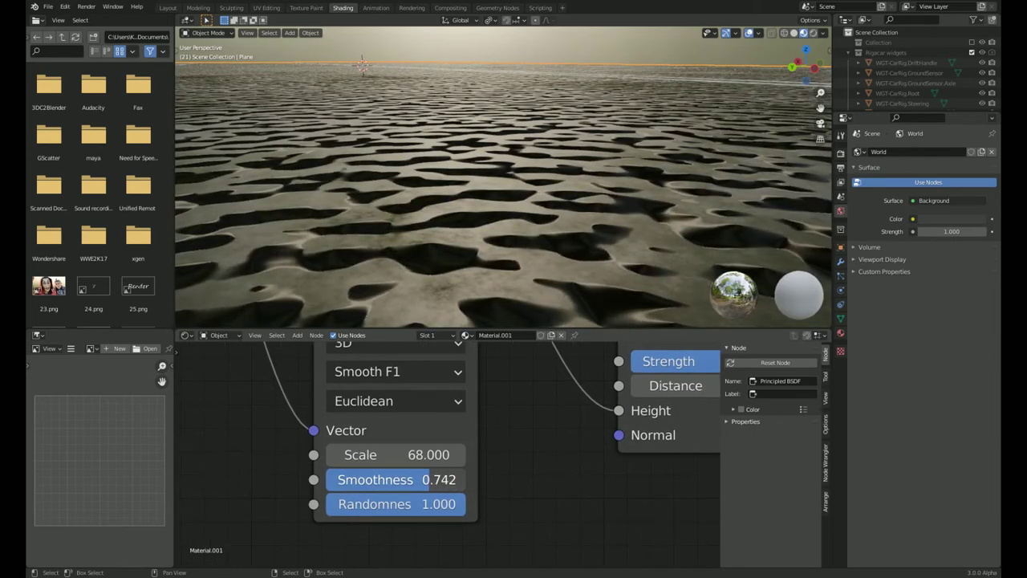
{"action": "middle_click_drag", "start_coordinate": [514, 464], "coordinate": [622, 486]}
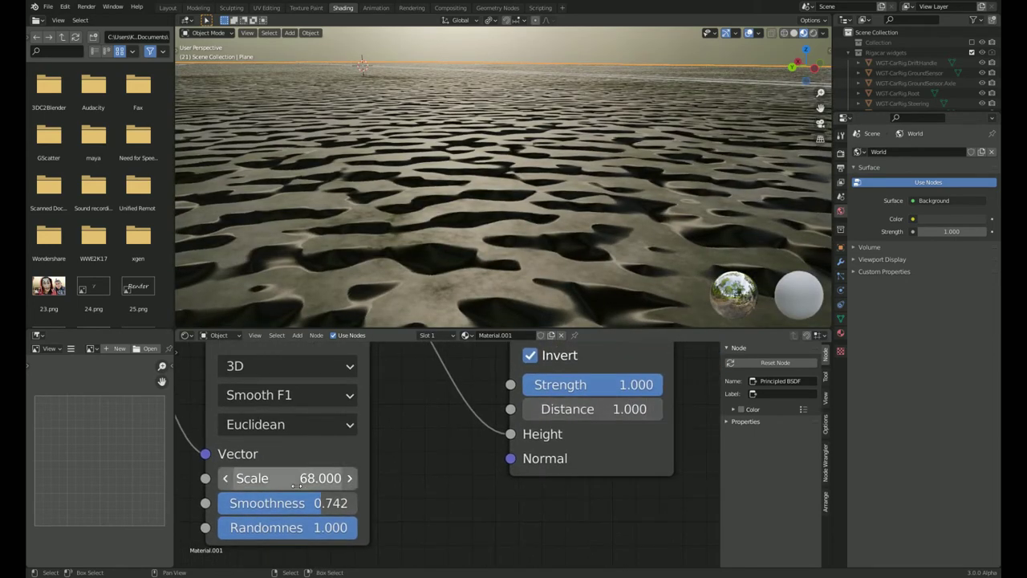
{"action": "left_click_drag", "start_coordinate": [320, 477], "coordinate": [377, 478]}
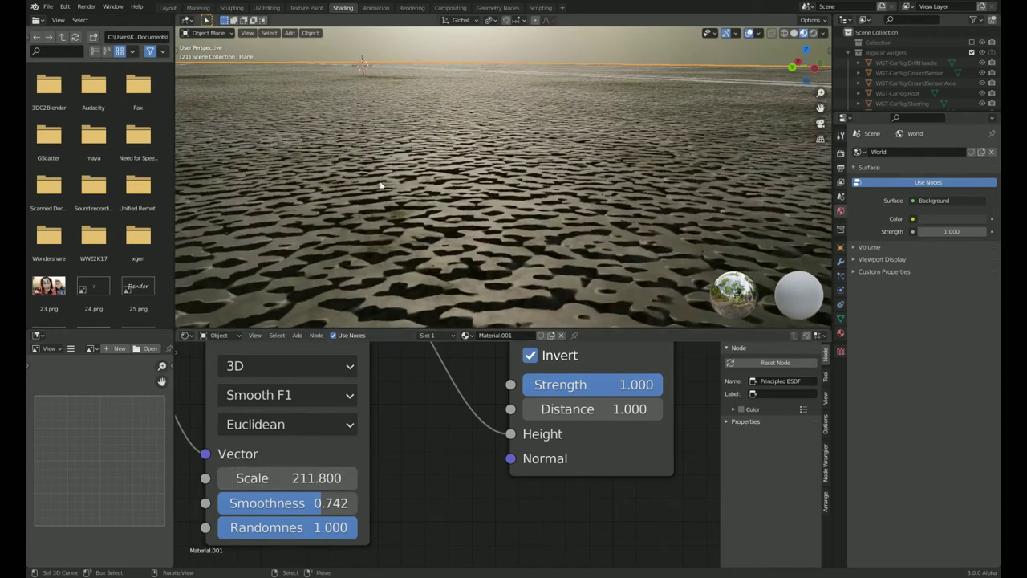
{"action": "scroll", "coordinate": [373, 214], "scroll_direction": "down", "scroll_amount": 8}
Fly over the road to inspect the grain, then set Bump Strength to 0.133.
{"action": "key", "text": "shift+grave"}
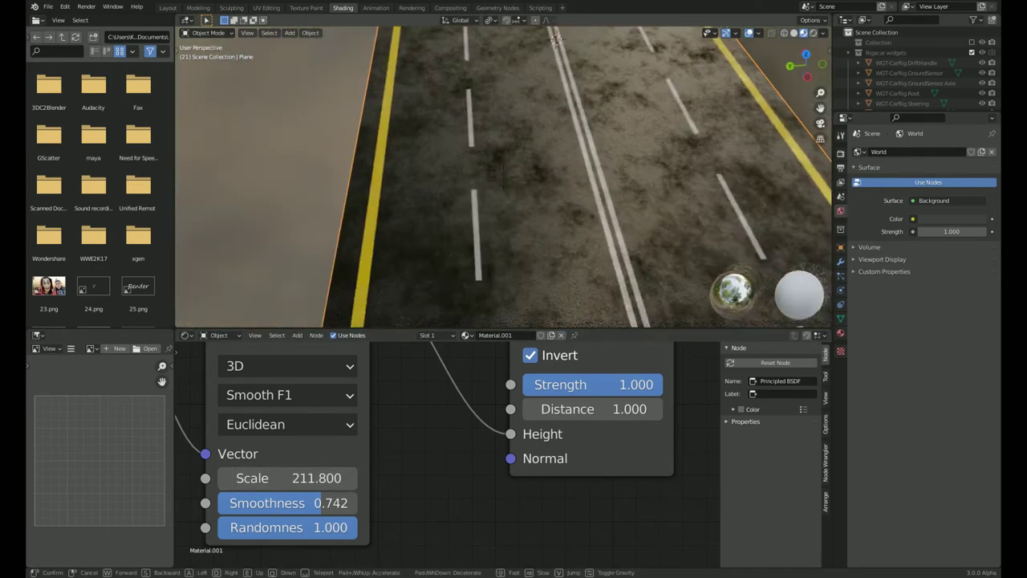
{"action": "key", "text": "s"}
{"action": "key", "text": "w"}
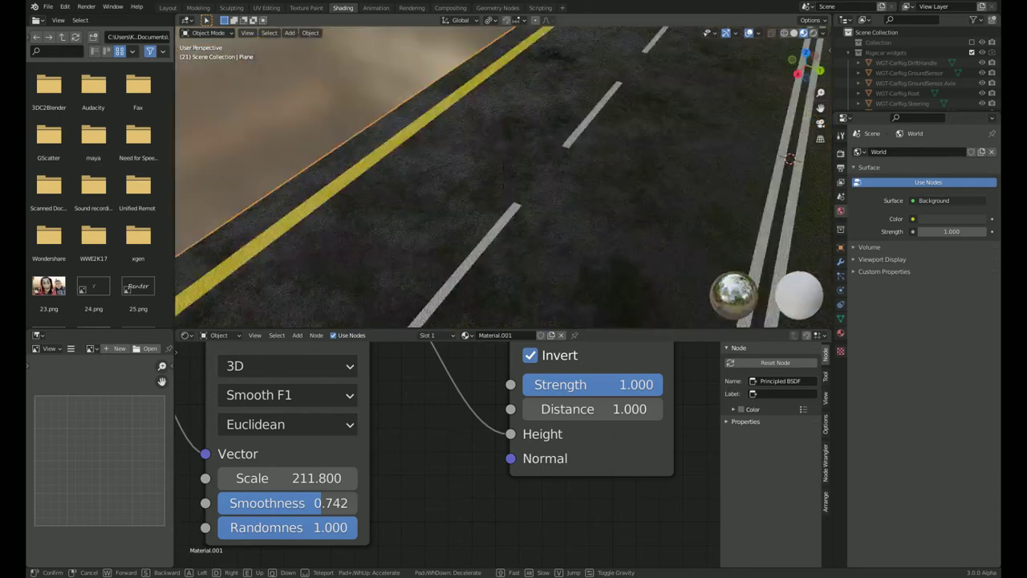
{"action": "key", "text": "e"}
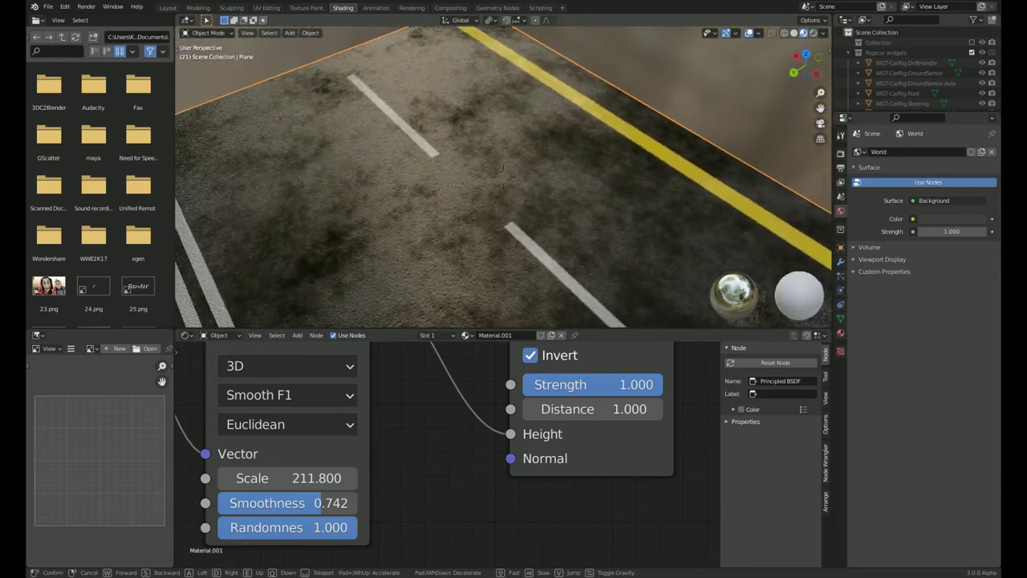
{"action": "key", "text": "q"}
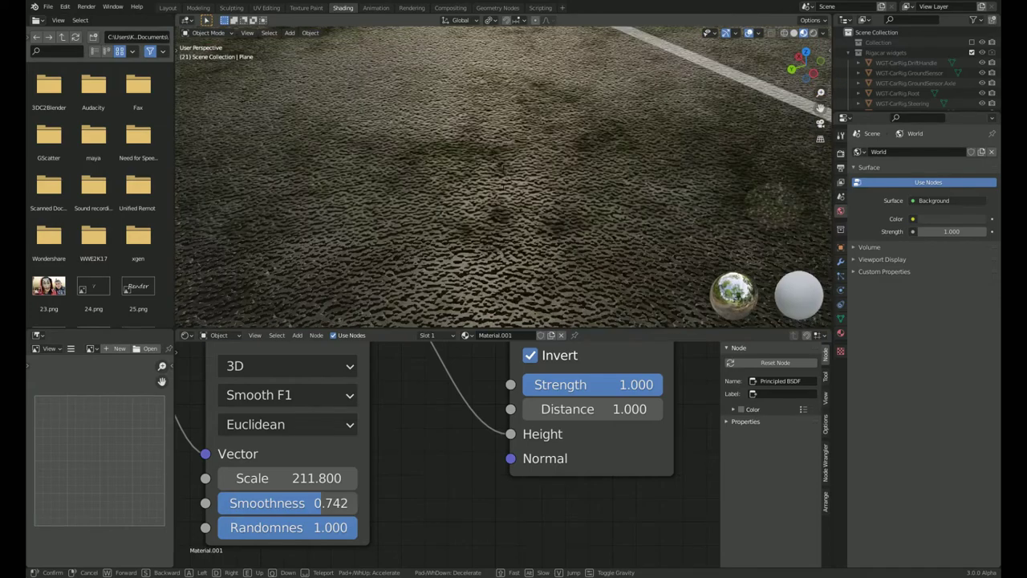
{"action": "key", "text": "Return"}
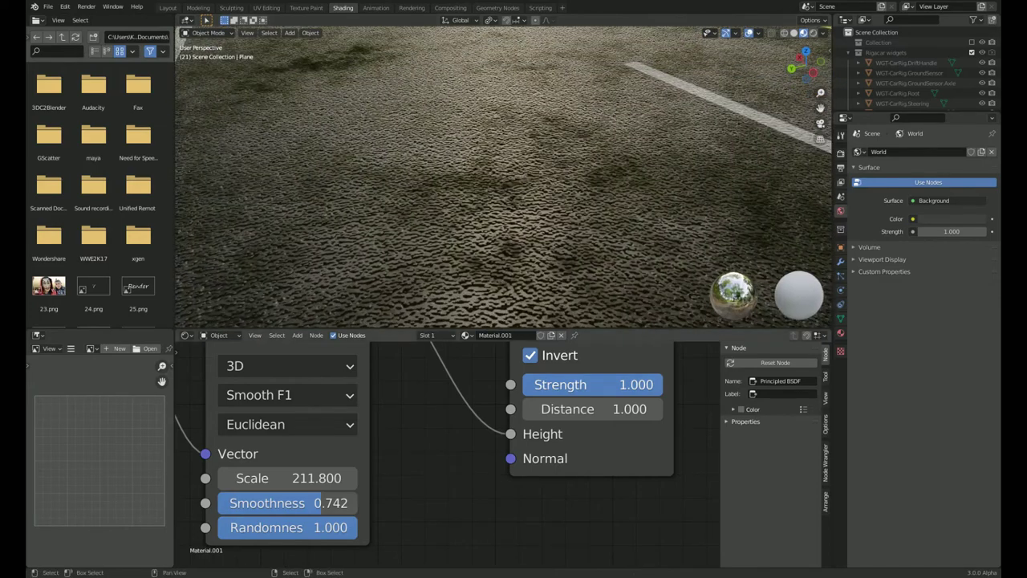
{"action": "left_click_drag", "start_coordinate": [610, 384], "coordinate": [546, 385]}
{"action": "left_click_drag", "start_coordinate": [594, 384], "coordinate": [634, 384]}
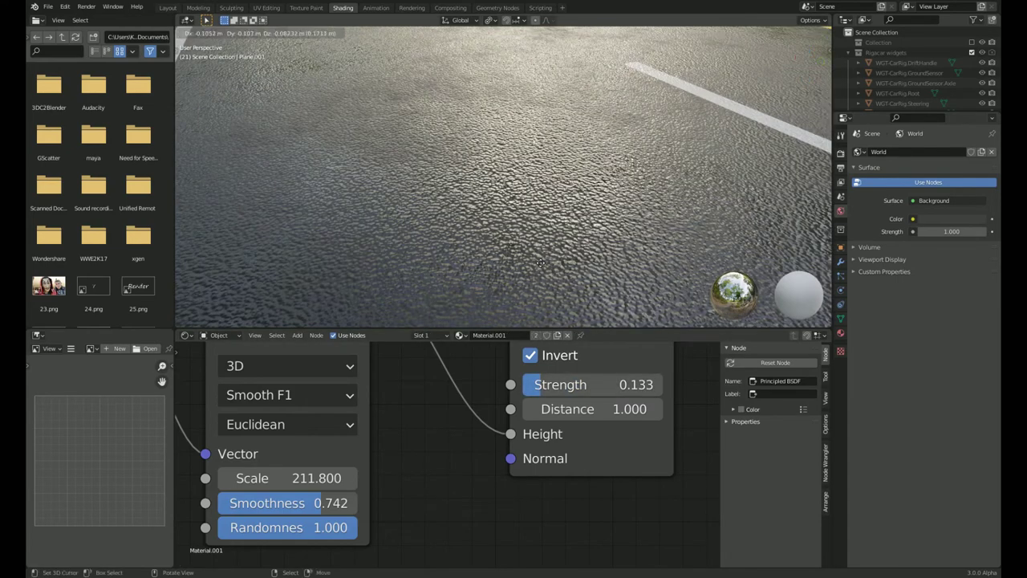
Delete the extra plane copy Plane.001 and pull back to view the whole road.
{"action": "right_click", "coordinate": [573, 171]}
{"action": "key", "text": "x"}
{"action": "left_click", "coordinate": [599, 177]}
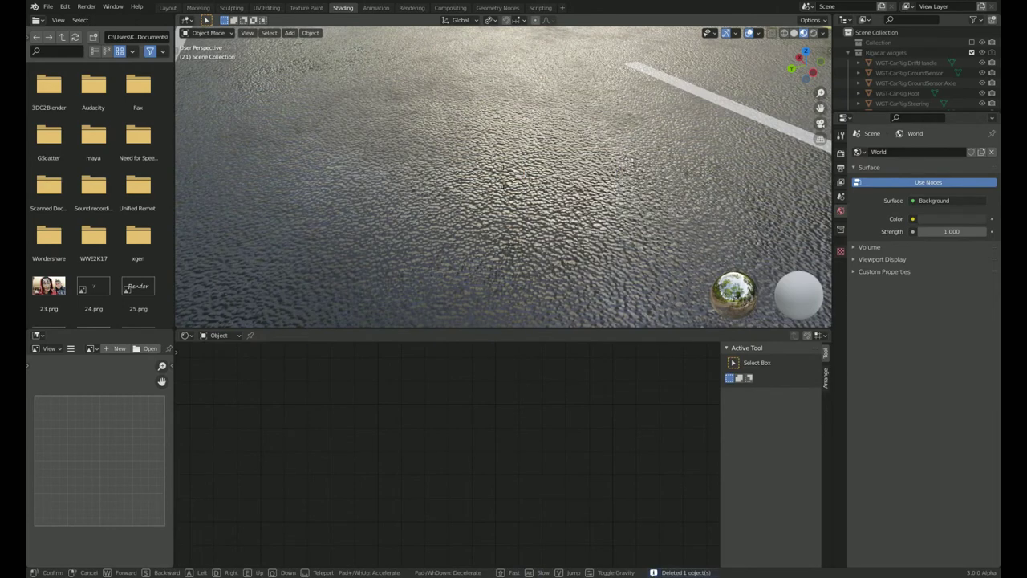
{"action": "key", "text": "s"}
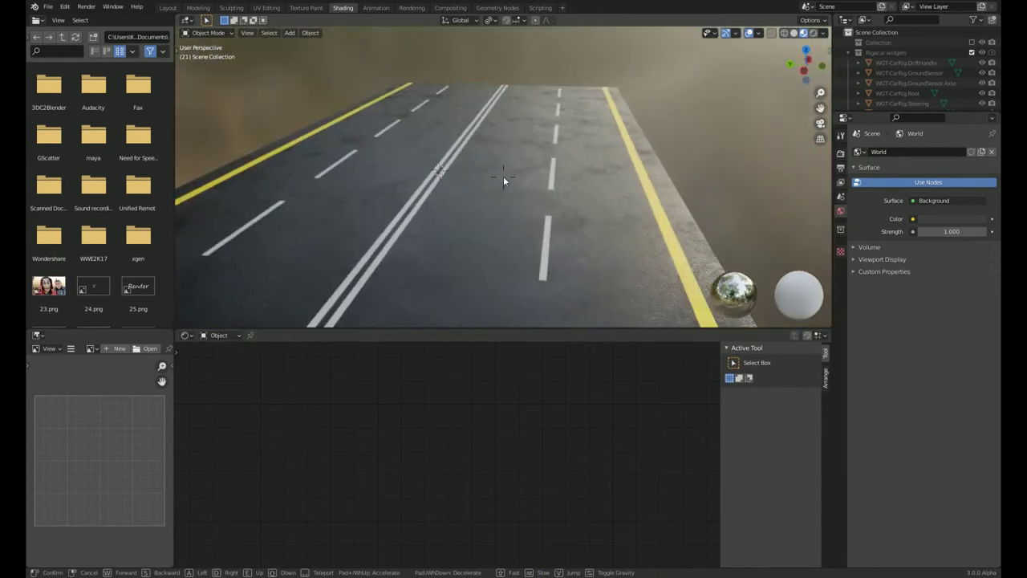
{"action": "key", "text": "s"}
{"action": "left_click", "coordinate": [965, 86]}
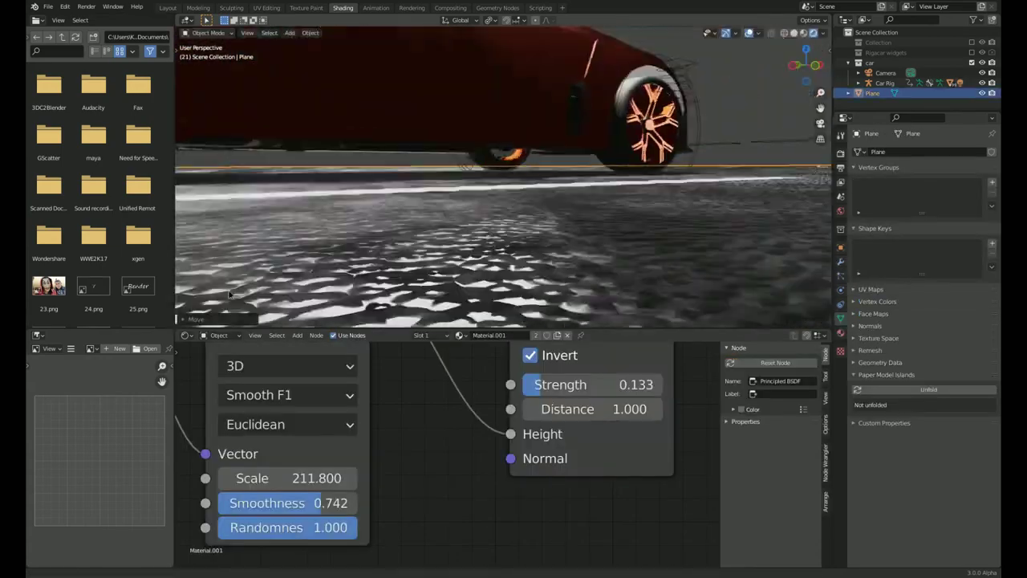
Set the render engine to Cycles, switch to Solid shading, and select the road plane.
{"action": "left_click", "coordinate": [924, 185]}
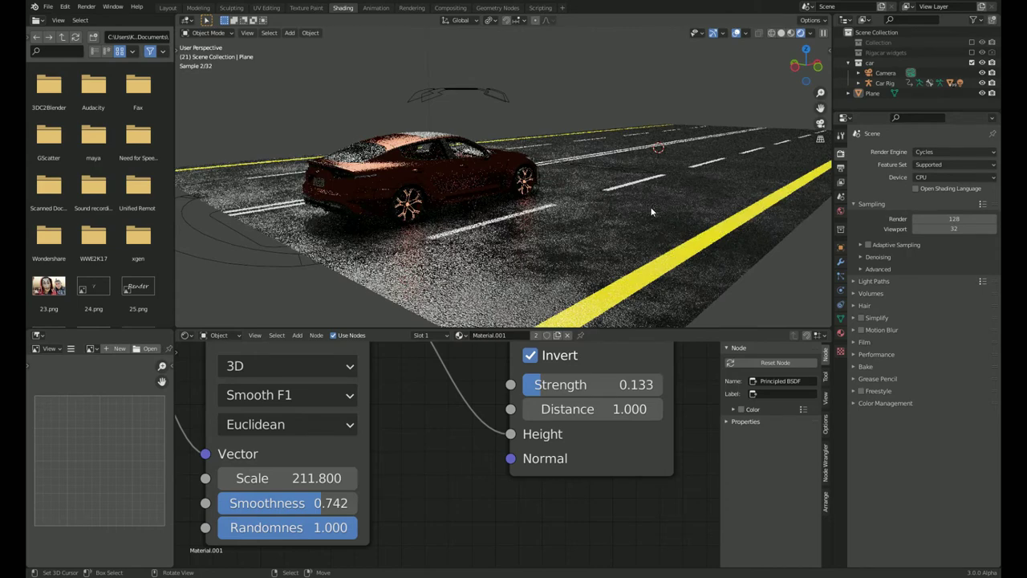
{"action": "key", "text": "z"}
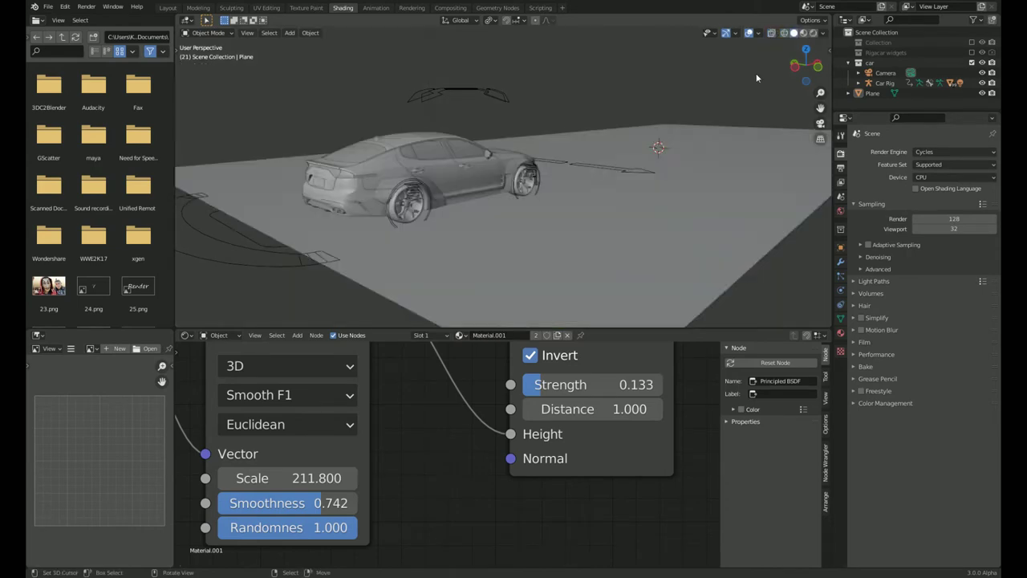
{"action": "scroll", "coordinate": [518, 183], "scroll_direction": "up", "scroll_amount": 5}
{"action": "middle_click_drag", "start_coordinate": [534, 165], "coordinate": [551, 167]}
{"action": "scroll", "coordinate": [550, 167], "scroll_direction": "down", "scroll_amount": 5}
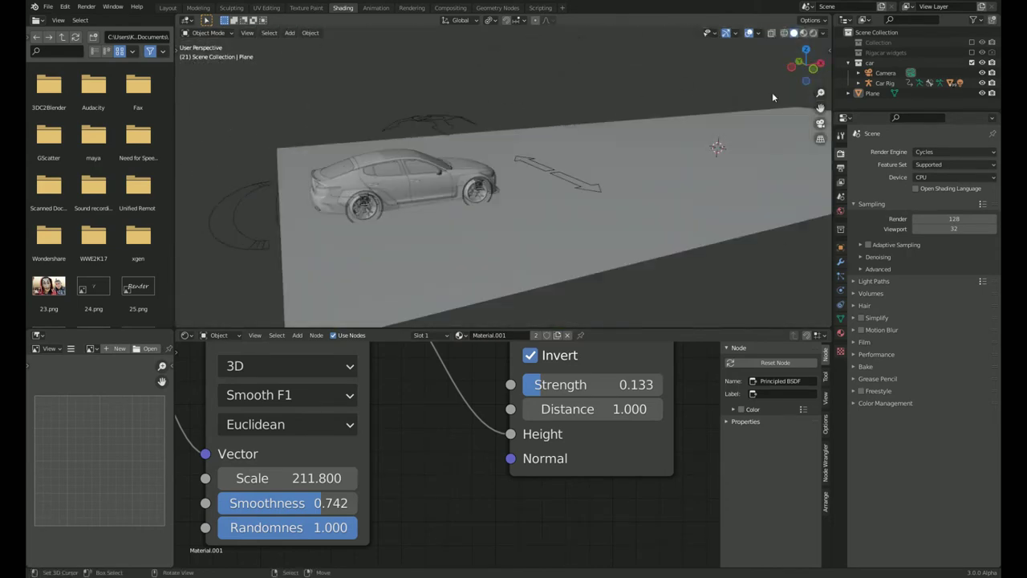
{"action": "left_click", "coordinate": [628, 213]}
Add an Array modifier to the road plane.
{"action": "key", "text": "z"}
{"action": "key", "text": "z"}
{"action": "scroll", "coordinate": [628, 212], "scroll_direction": "down", "scroll_amount": 5}
{"action": "scroll", "coordinate": [642, 241], "scroll_direction": "down", "scroll_amount": 3}
{"action": "left_click", "coordinate": [840, 261]}
{"action": "left_click", "coordinate": [922, 174]}
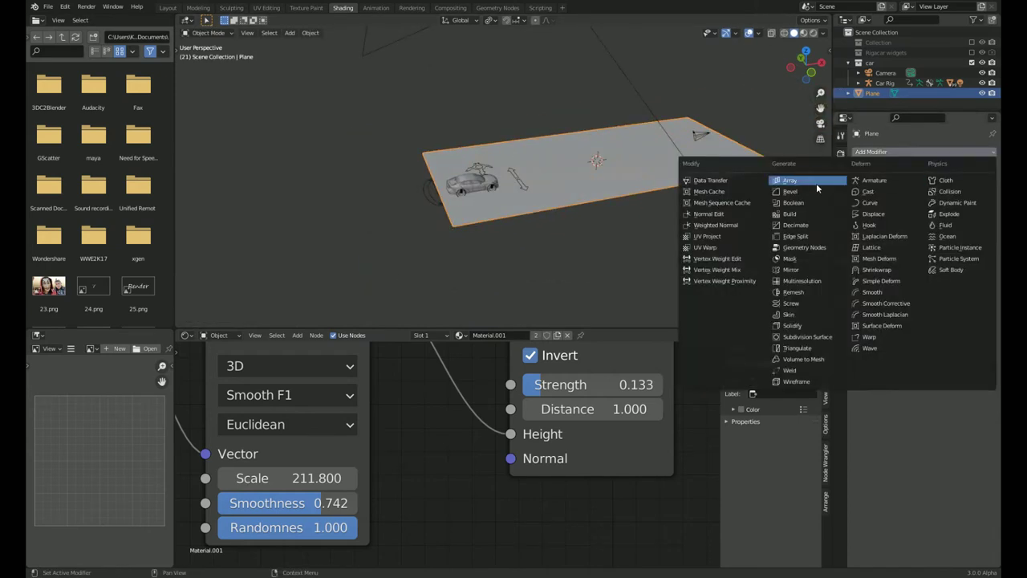
{"action": "left_click", "coordinate": [811, 194]}
Add a Bezier curve and give the plane a Curve modifier using BezierCurve, with the array fitted to the curve.
{"action": "key", "text": "shift+a"}
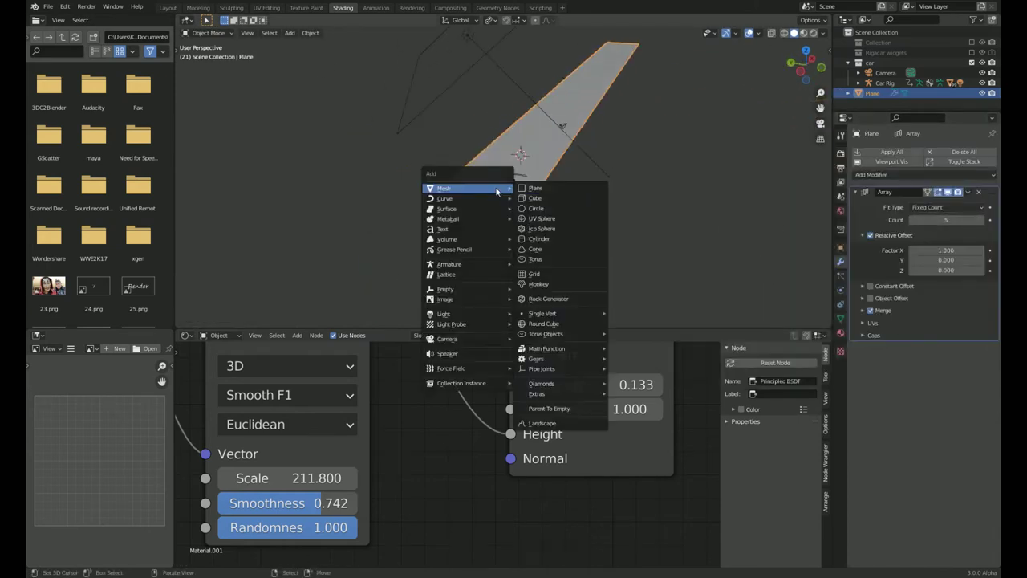
{"action": "mouse_move", "coordinate": [444, 198]}
{"action": "left_click", "coordinate": [561, 231]}
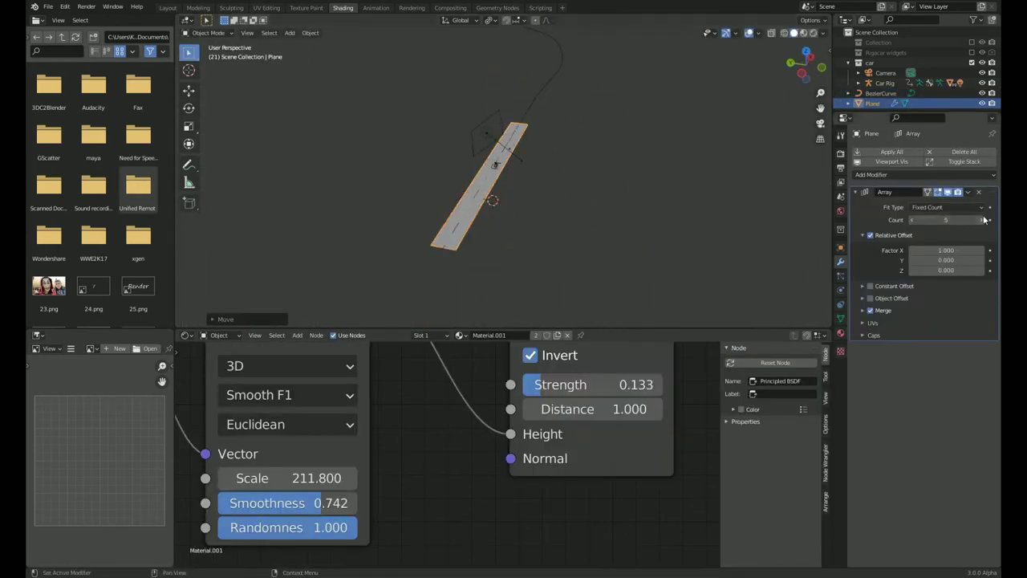
{"action": "left_click", "coordinate": [913, 173]}
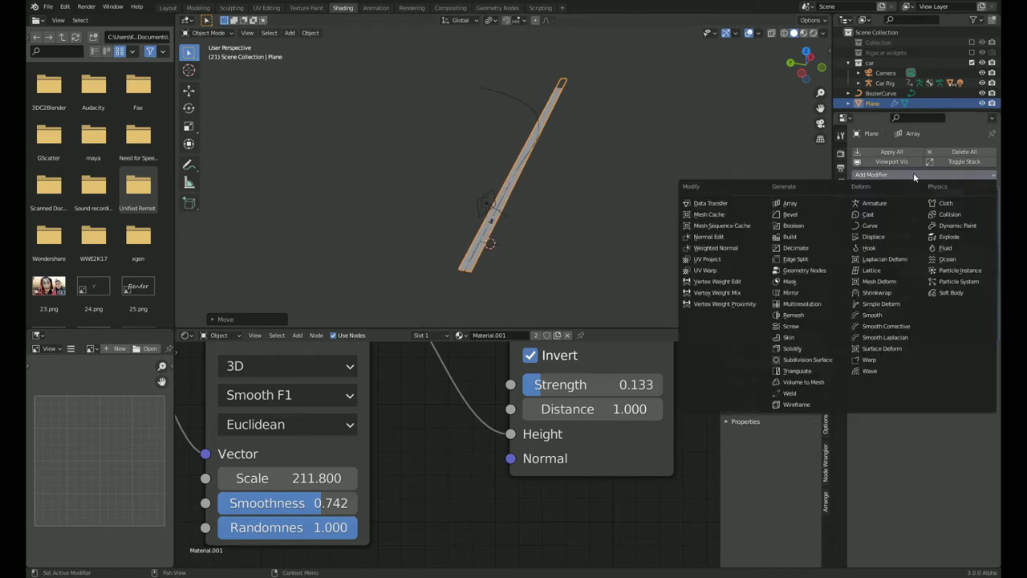
{"action": "left_click", "coordinate": [870, 225]}
{"action": "left_click", "coordinate": [942, 365]}
{"action": "left_click", "coordinate": [935, 381]}
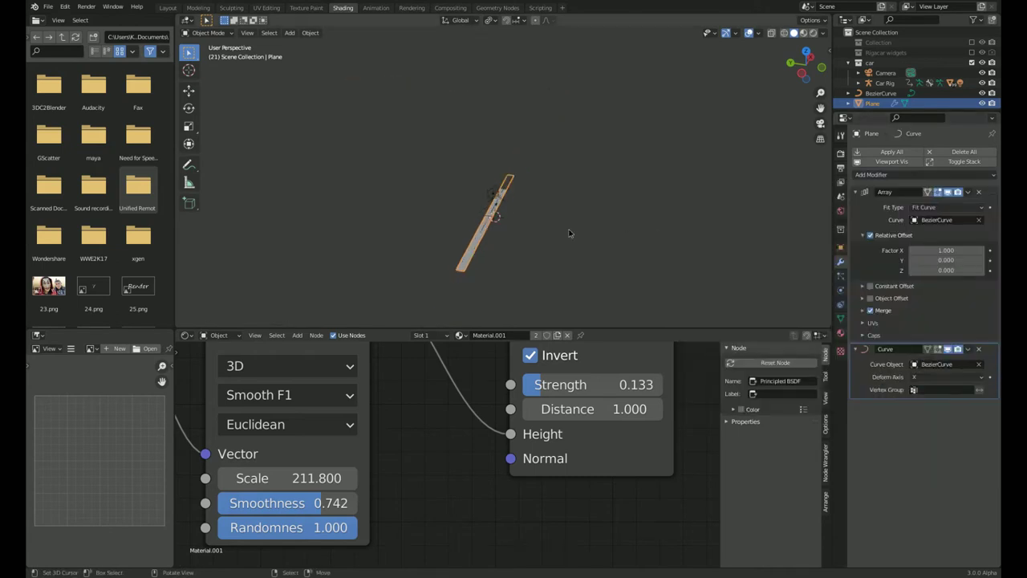
Move the road plane along the X axis to a new position.
{"action": "key", "text": "g"}
{"action": "key", "text": "x"}
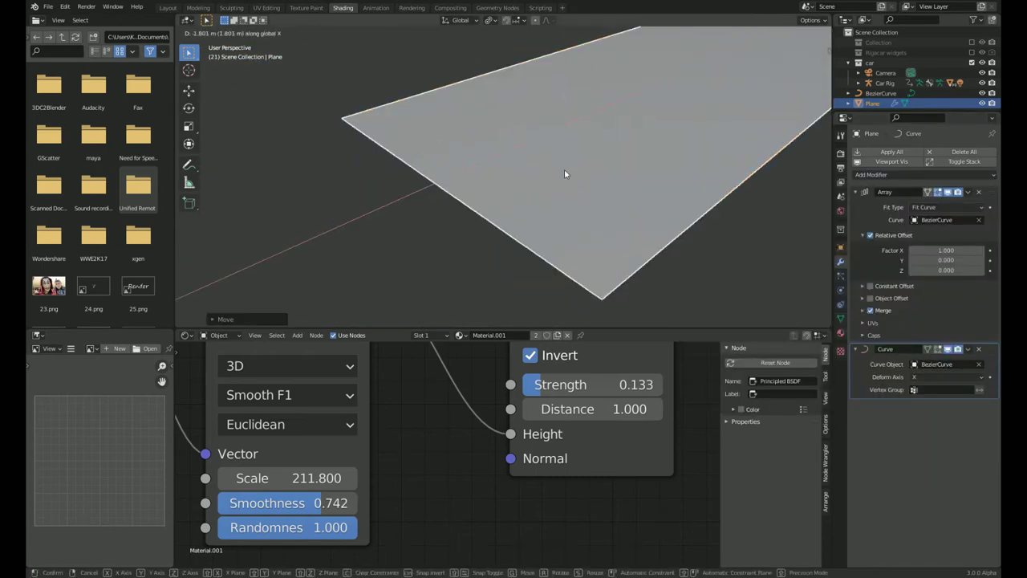
{"action": "left_click", "coordinate": [564, 168]}
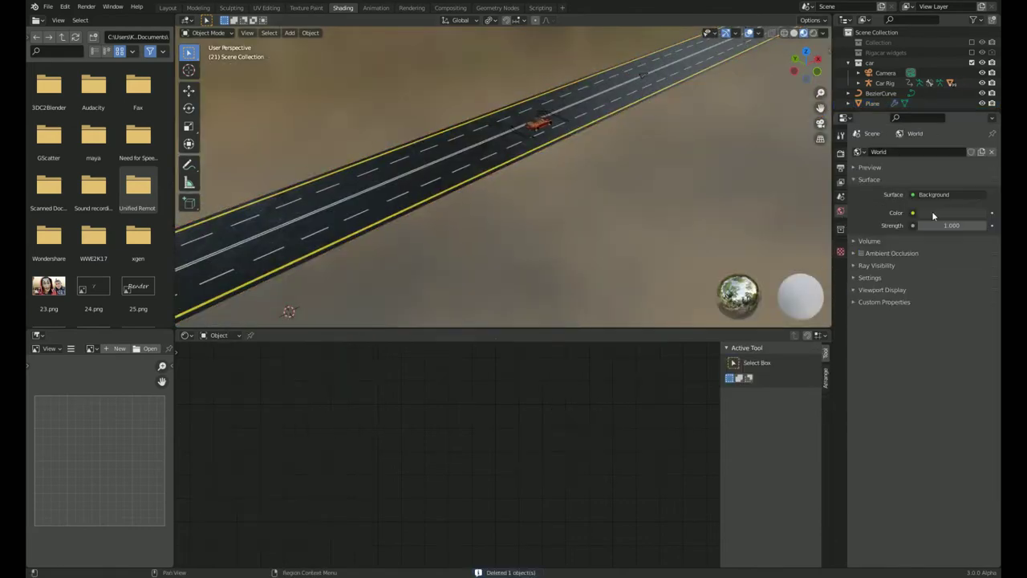
Set the world colour to a Preetham Sky Texture and fly toward the red car.
{"action": "left_click", "coordinate": [913, 213]}
{"action": "left_click", "coordinate": [672, 321]}
{"action": "left_click", "coordinate": [923, 225]}
{"action": "left_click", "coordinate": [923, 238]}
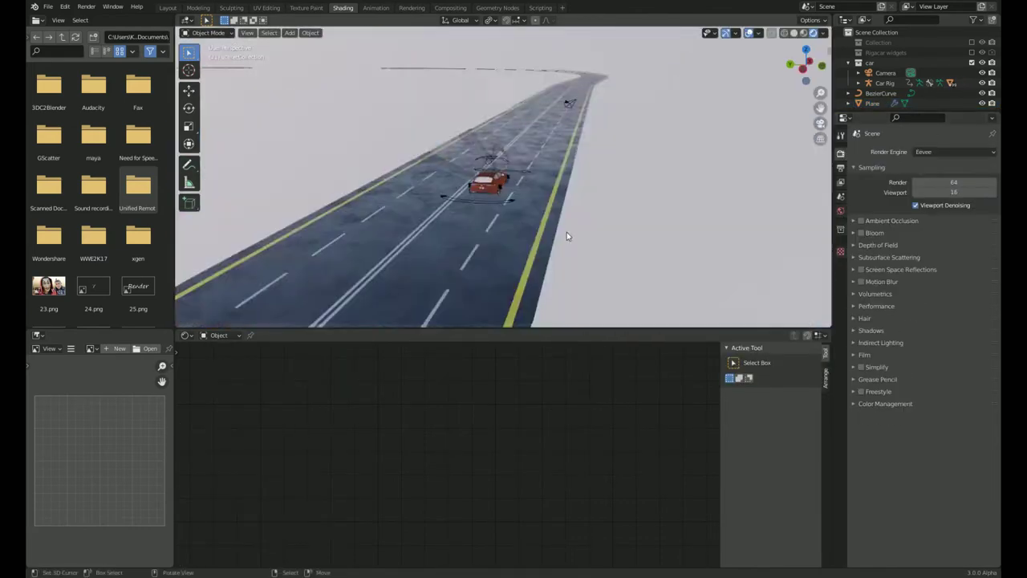
{"action": "key", "text": "shift+grave"}
{"action": "key", "text": "w"}
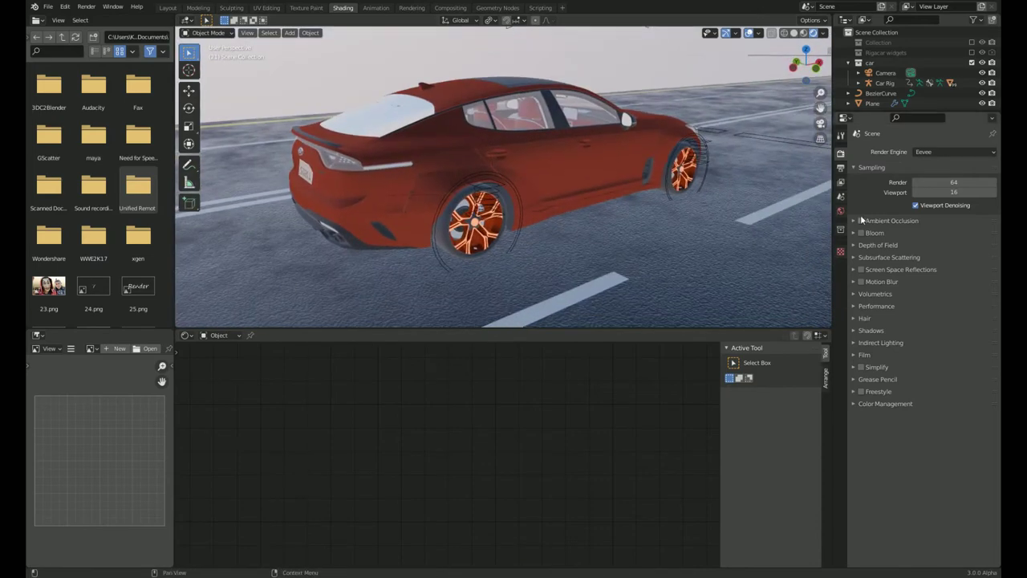
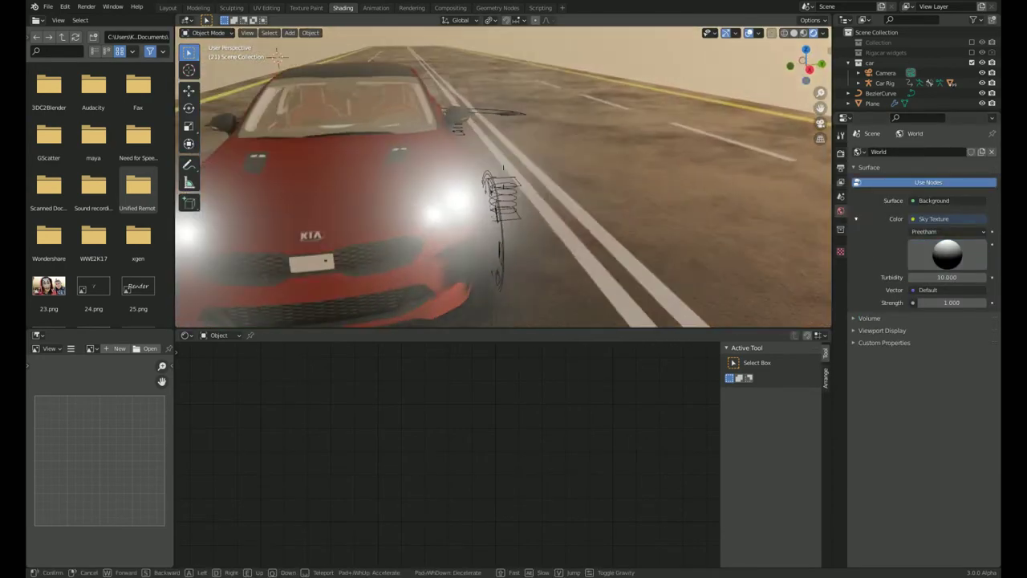
Undo an accidental shrink of every object in the scene.
{"action": "key", "text": "Return"}
{"action": "key", "text": "a"}
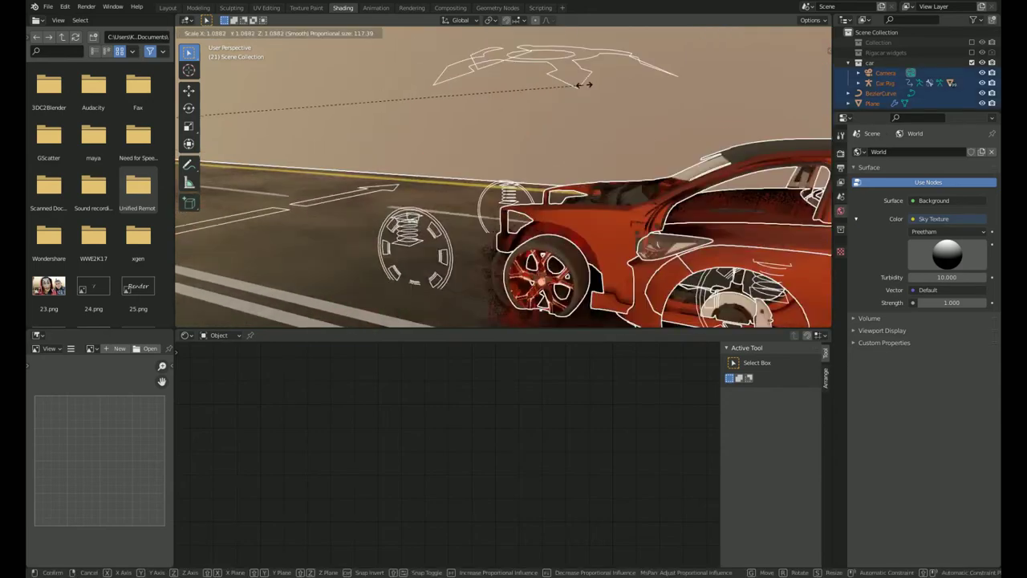
{"action": "key", "text": "s"}
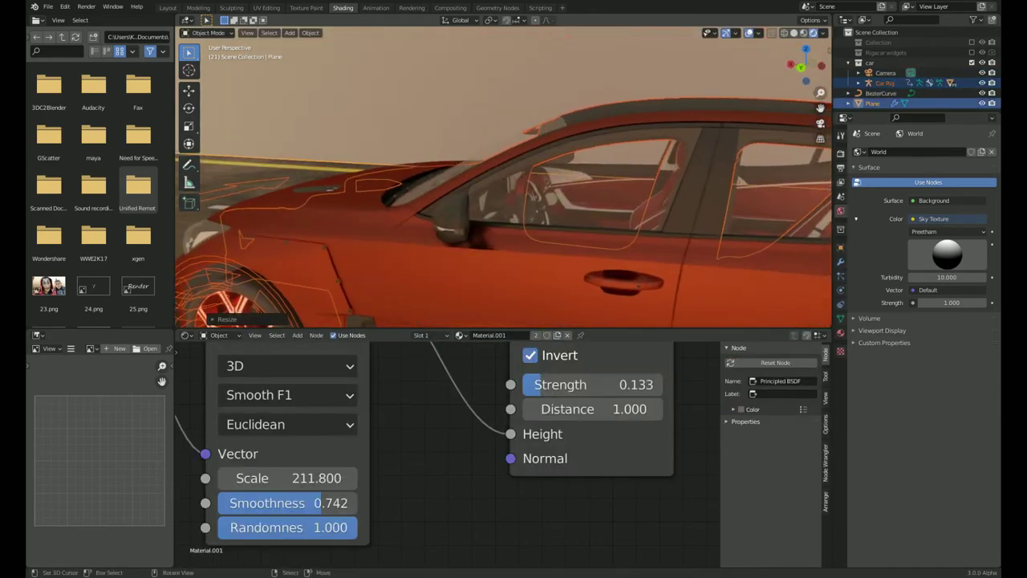
{"action": "left_click", "coordinate": [454, 199]}
{"action": "key", "text": "ctrl+z"}
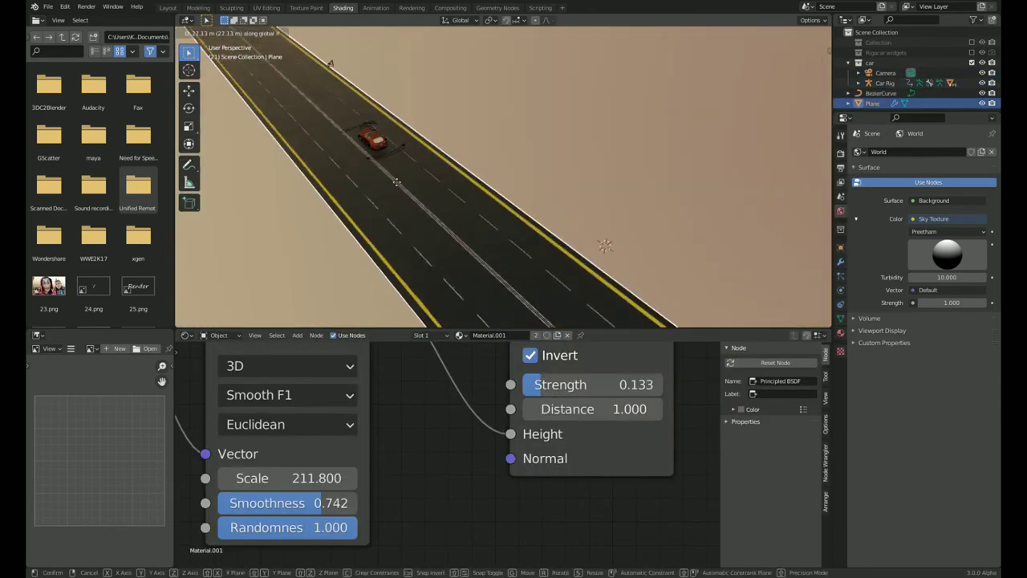
Set the render engine to Cycles and preview the car in Rendered shading, then return to Solid.
{"action": "key", "text": "shift+grave"}
{"action": "key", "text": "w"}
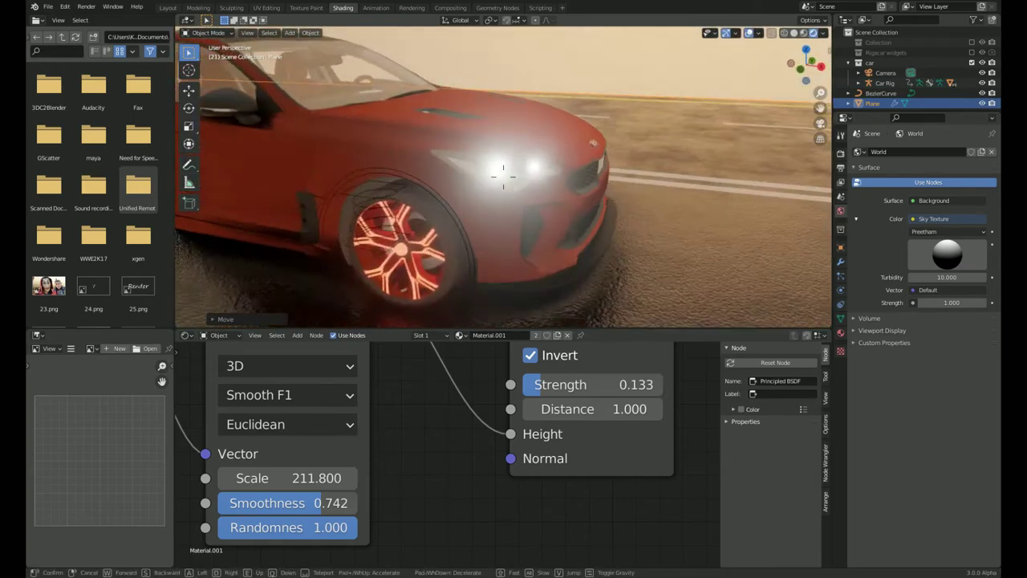
{"action": "key", "text": "Return"}
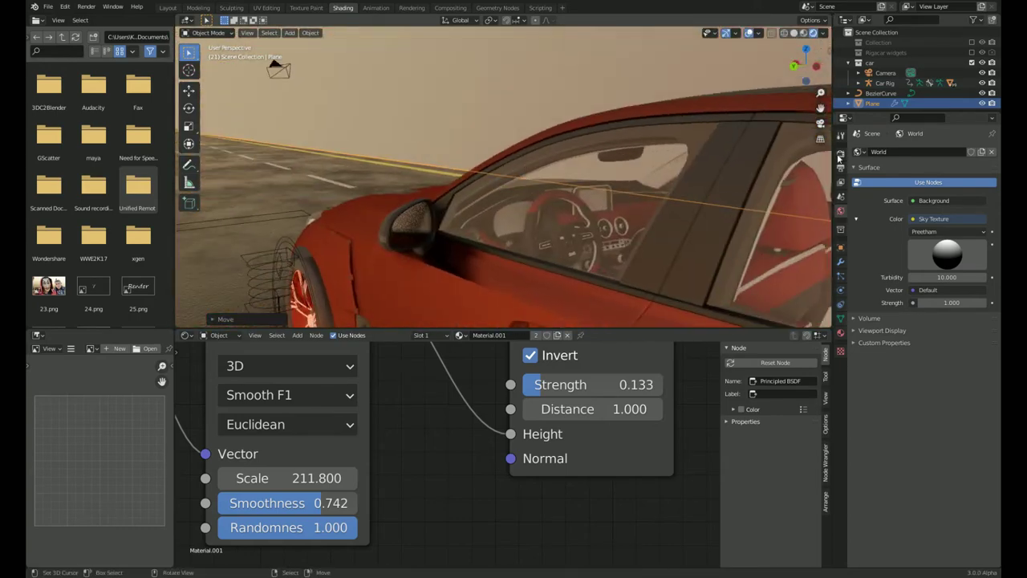
{"action": "left_click", "coordinate": [840, 152]}
{"action": "left_click", "coordinate": [955, 152]}
{"action": "left_click", "coordinate": [917, 187]}
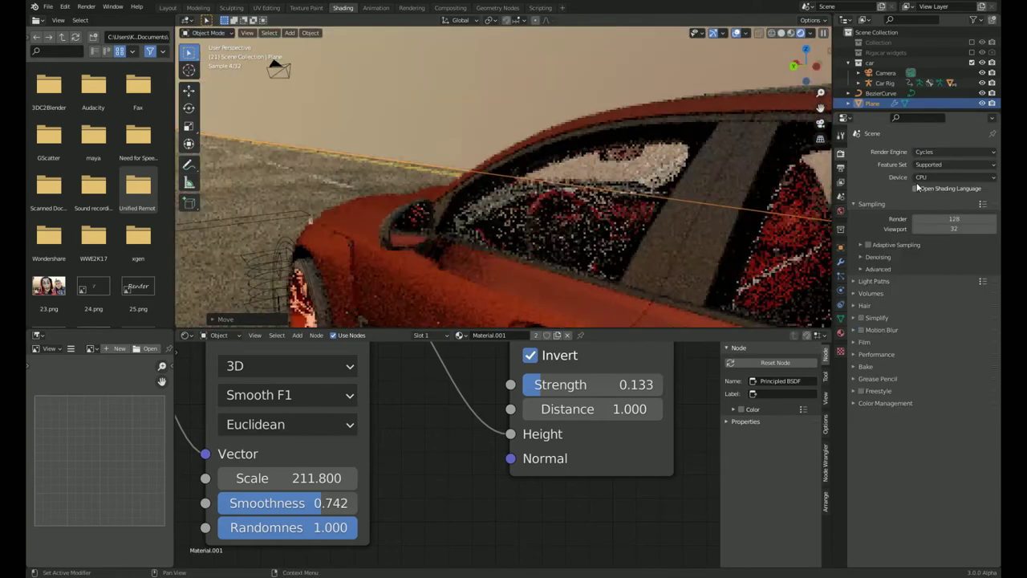
{"action": "left_click", "coordinate": [782, 34]}
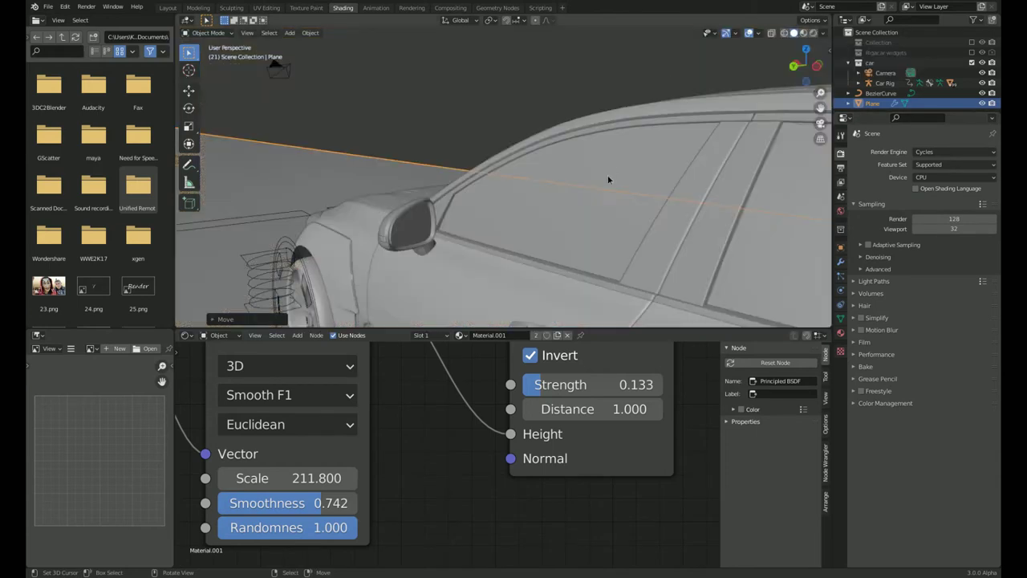
Show the road plane's Array and Curve modifier settings.
{"action": "scroll", "coordinate": [607, 179], "scroll_direction": "down", "scroll_amount": 5}
{"action": "scroll", "coordinate": [573, 165], "scroll_direction": "down", "scroll_amount": 3}
{"action": "scroll", "coordinate": [523, 151], "scroll_direction": "down", "scroll_amount": 2}
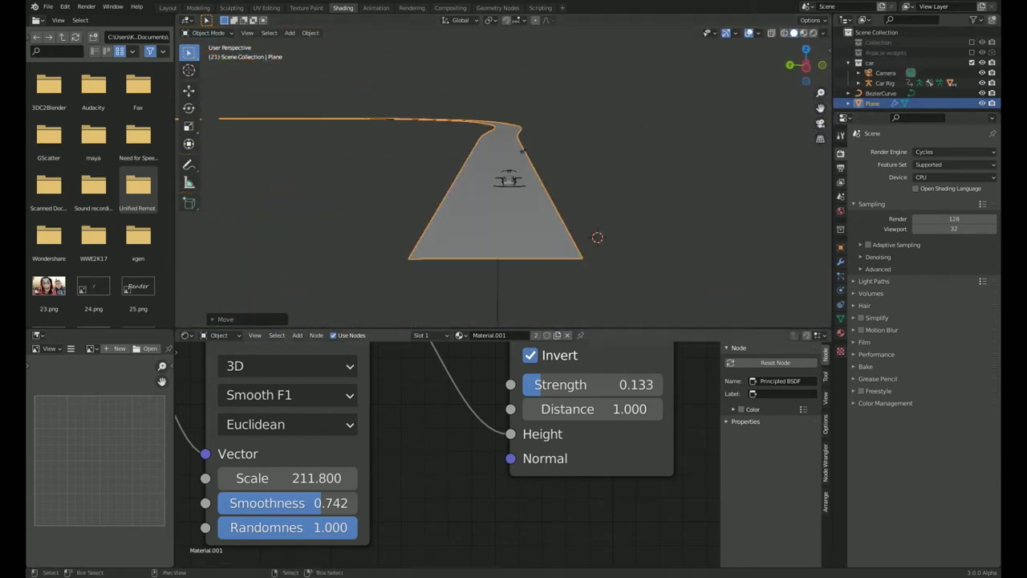
{"action": "left_click", "coordinate": [840, 264]}
{"action": "scroll", "coordinate": [522, 147], "scroll_direction": "down", "scroll_amount": 2}
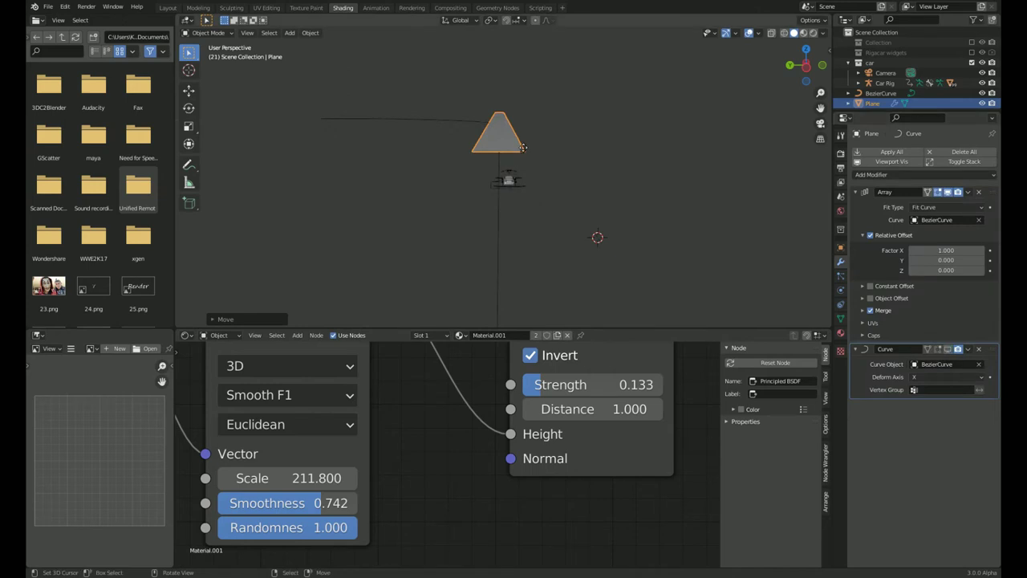
{"action": "left_click", "coordinate": [486, 227]}
Add a plane, scale it, and move it along Y to sit beside the road.
{"action": "key", "text": "shift+a"}
{"action": "left_click", "coordinate": [642, 155]}
{"action": "key", "text": "s"}
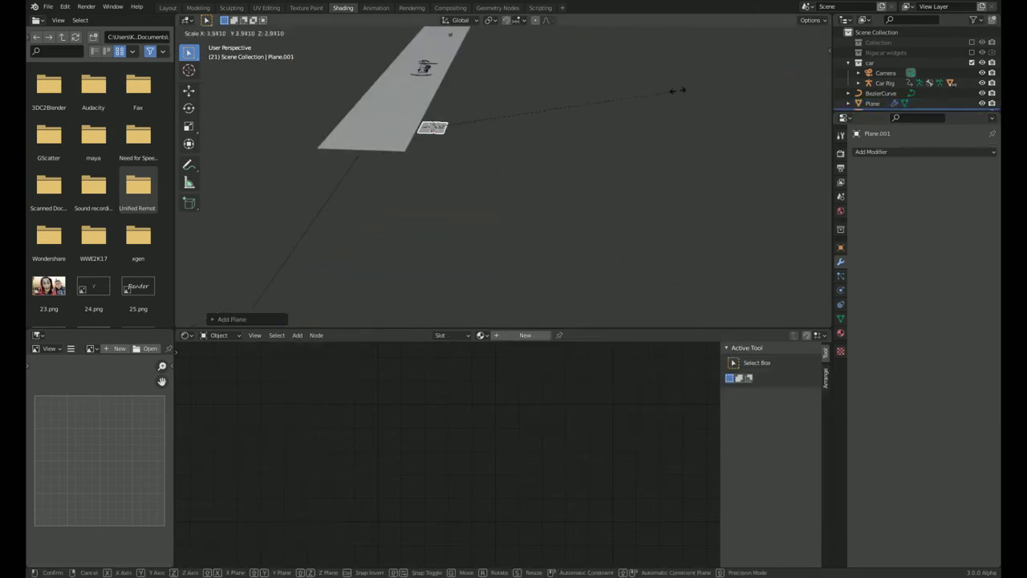
{"action": "key", "text": "KP_7"}
{"action": "key", "text": "g"}
{"action": "key", "text": "y"}
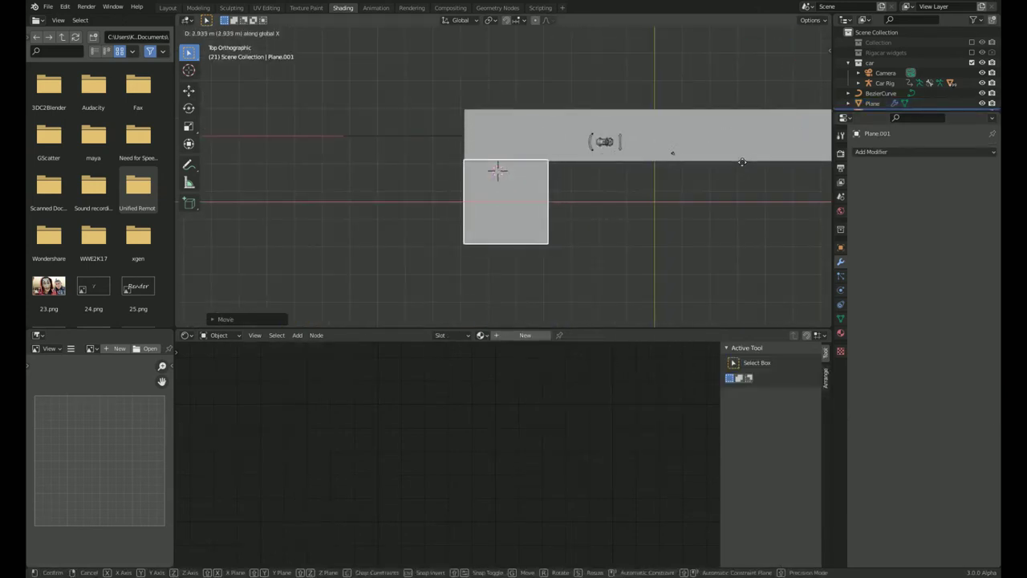
{"action": "left_click", "coordinate": [742, 162]}
{"action": "scroll", "coordinate": [640, 187], "scroll_direction": "up", "scroll_amount": 6}
Loop-cut the plane and raise one edge loop into a smooth ridge.
{"action": "key", "text": "Tab"}
{"action": "scroll", "coordinate": [639, 188], "scroll_direction": "down", "scroll_amount": 3}
{"action": "scroll", "coordinate": [521, 185], "scroll_direction": "down", "scroll_amount": 2}
{"action": "key", "text": "ctrl+r"}
{"action": "left_click", "coordinate": [479, 148]}
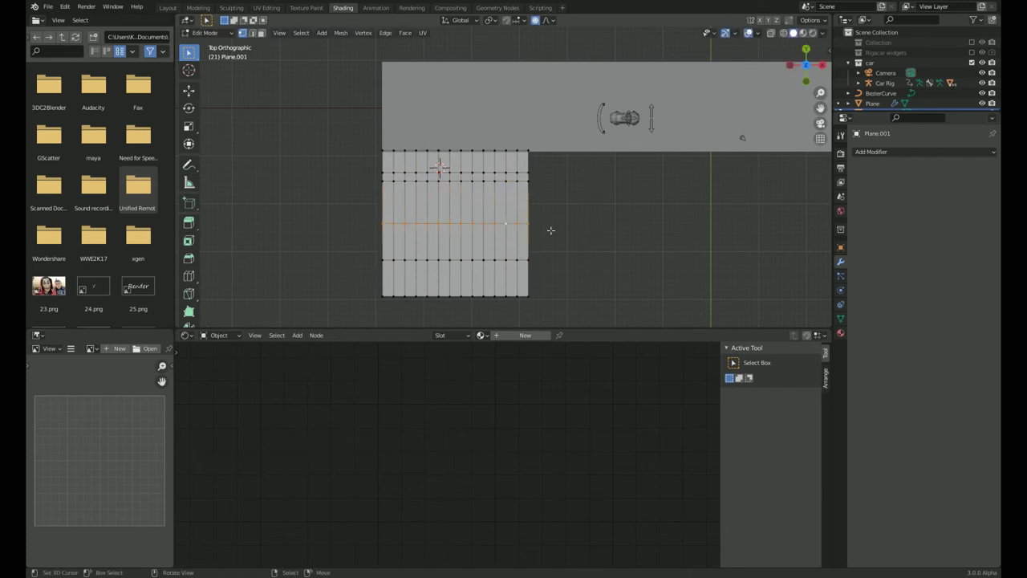
{"action": "key", "text": "g"}
{"action": "mouse_move", "coordinate": [491, 259]}
{"action": "middle_mouse_down"}
{"action": "mouse_move", "coordinate": [585, 189]}
{"action": "mouse_move", "coordinate": [723, 188]}
{"action": "middle_mouse_up"}
{"action": "left_click", "coordinate": [591, 178]}
{"action": "key", "text": "Tab"}
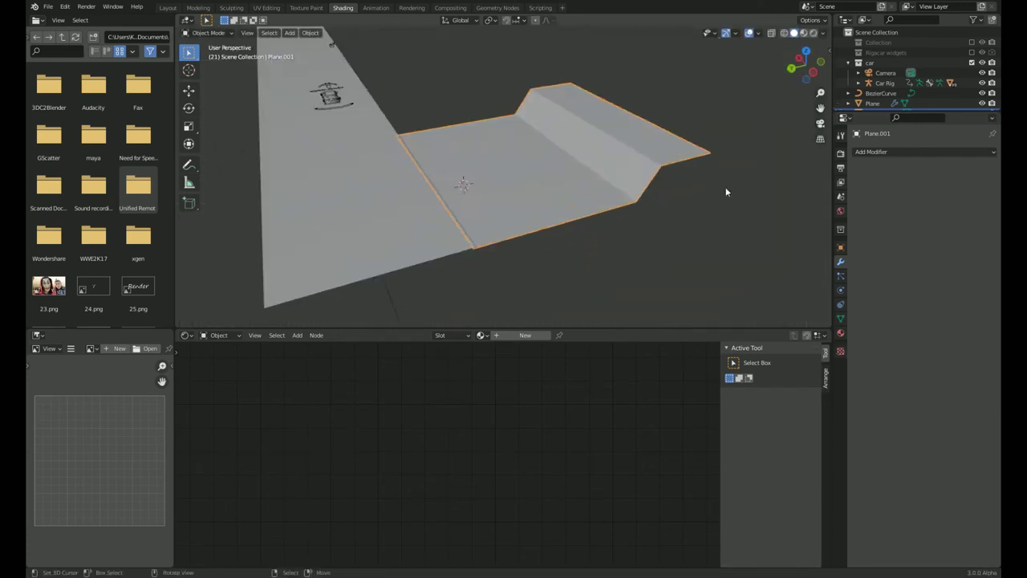
Add level-2 Subdivision smoothing to the ridged plane.
{"action": "key", "text": "ctrl+2"}
{"action": "key", "text": "Tab"}
{"action": "middle_click_drag", "start_coordinate": [647, 271], "coordinate": [493, 259]}
{"action": "key", "text": "Tab"}
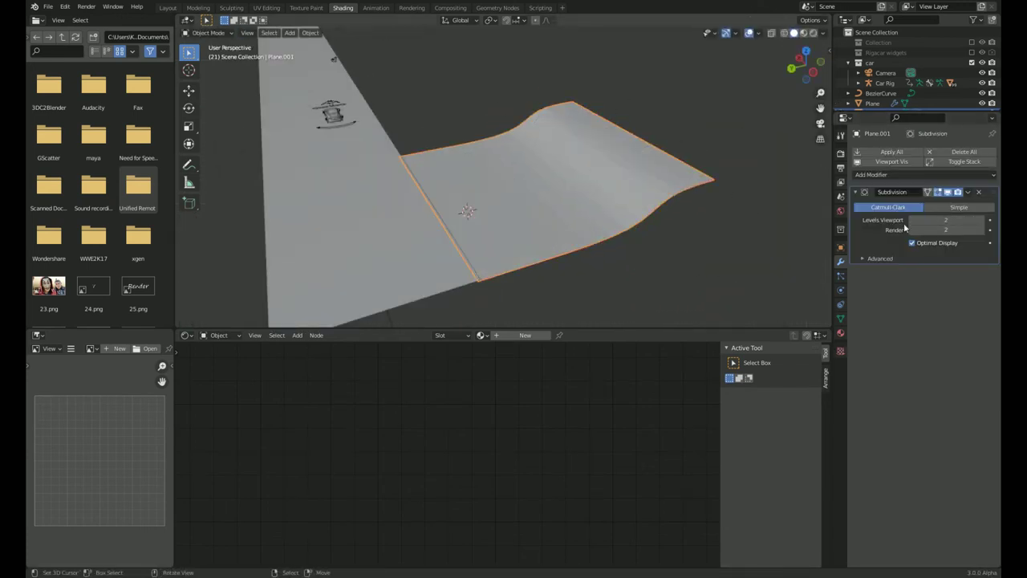
Add an Array modifier fitted along BezierCurve.
{"action": "left_click", "coordinate": [882, 174]}
{"action": "left_click", "coordinate": [815, 211]}
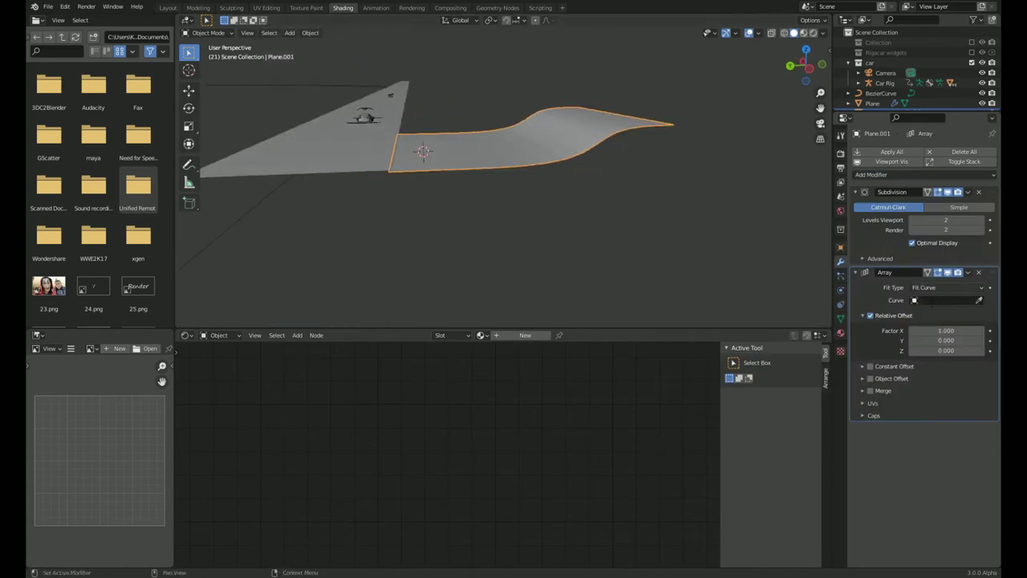
{"action": "left_click", "coordinate": [942, 300]}
{"action": "left_click", "coordinate": [935, 312]}
{"action": "middle_click_drag", "start_coordinate": [449, 204], "coordinate": [625, 234]}
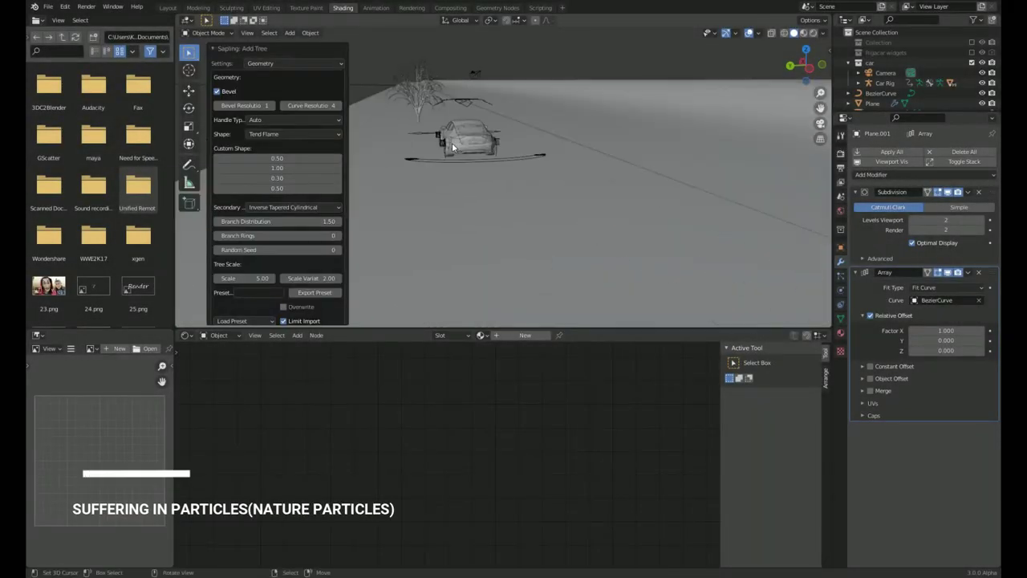
Raise the Sapling tree's leaf count from 16 to 32.
{"action": "key", "text": "Return"}
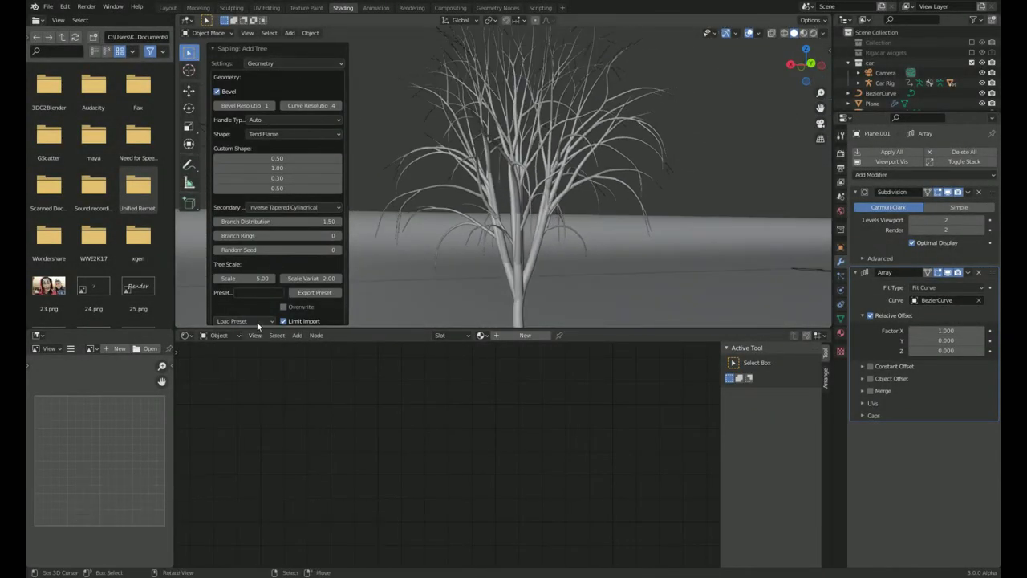
{"action": "left_click", "coordinate": [294, 62]}
{"action": "left_click", "coordinate": [286, 100]}
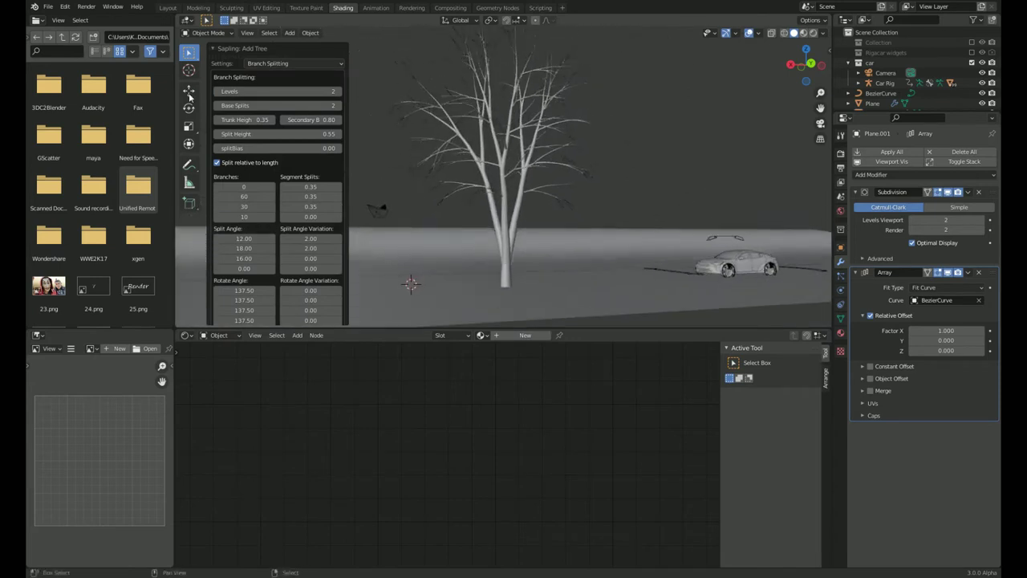
{"action": "left_click", "coordinate": [302, 70]}
{"action": "left_click", "coordinate": [273, 120]}
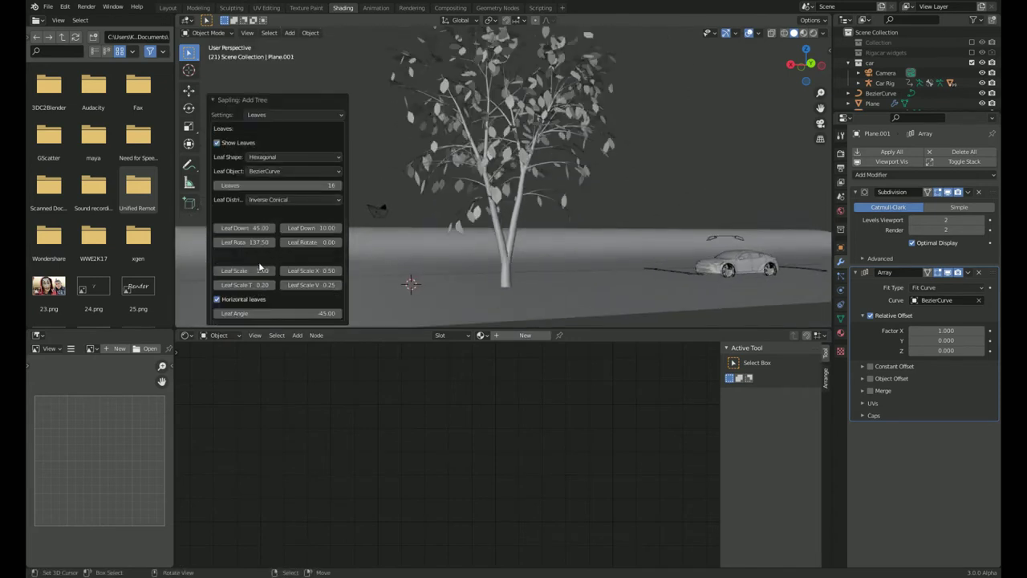
{"action": "left_click_drag", "start_coordinate": [272, 185], "coordinate": [313, 185]}
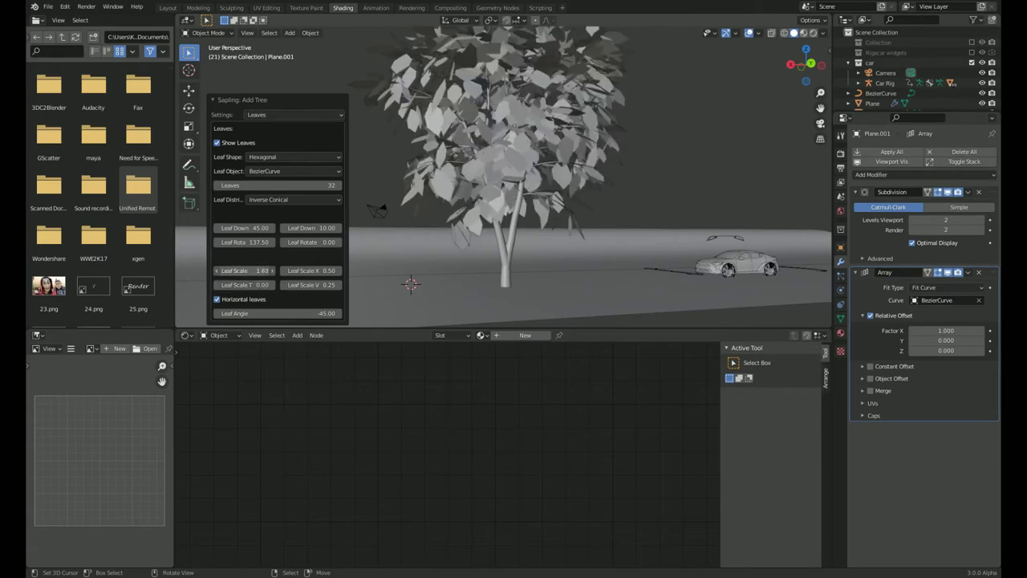
Give the leaves a new material with an Image Texture loading the green leaf image.
{"action": "left_click", "coordinate": [513, 161]}
{"action": "middle_click_drag", "start_coordinate": [513, 160], "coordinate": [606, 206]}
{"action": "key", "text": "Tab"}
{"action": "left_click", "coordinate": [909, 197]}
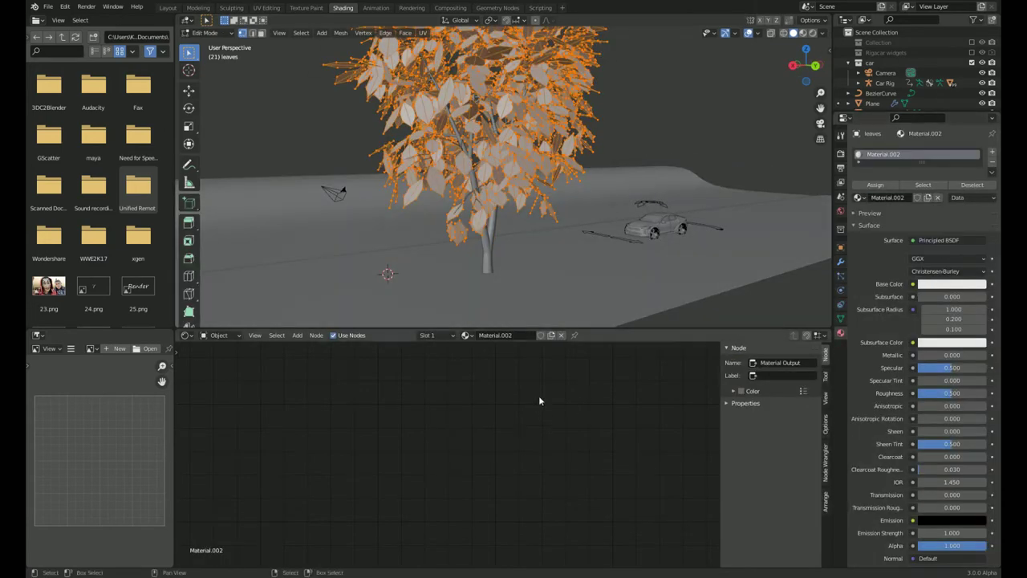
{"action": "key", "text": "shift+a"}
{"action": "left_click", "coordinate": [461, 403]}
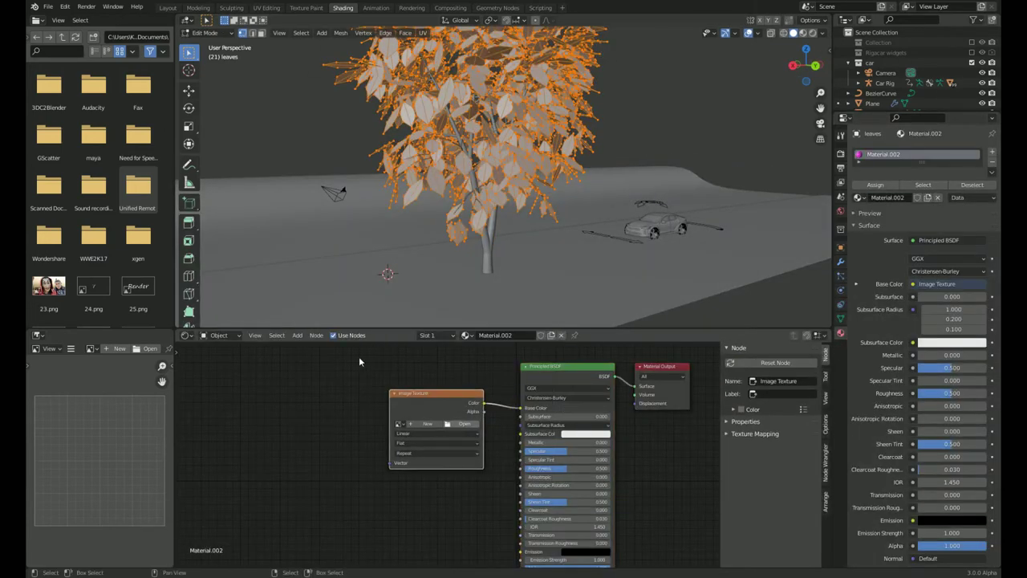
{"action": "left_click", "coordinate": [91, 347]}
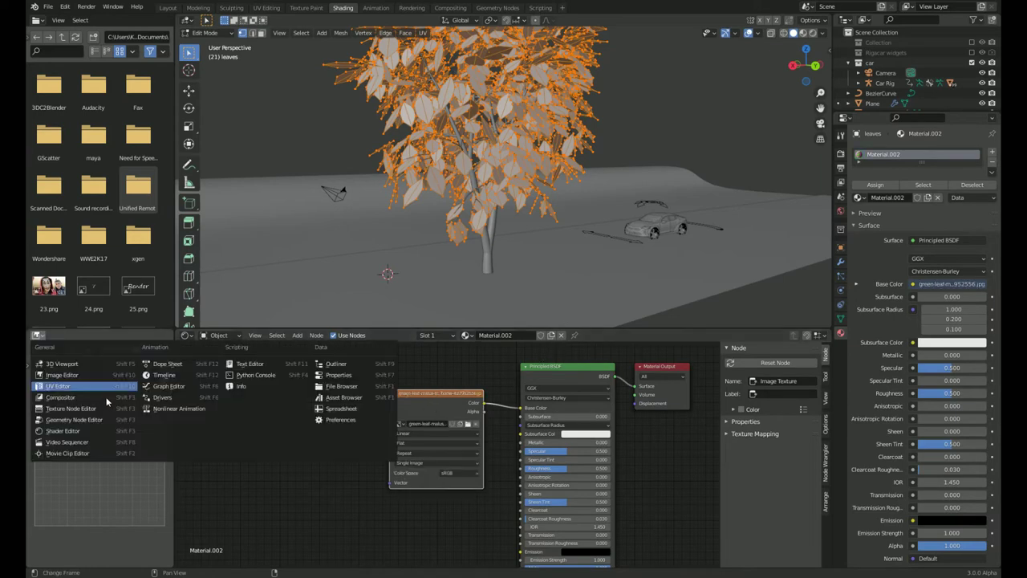
{"action": "left_click", "coordinate": [81, 393]}
Resize and rotate the leaf UVs onto the image, with texture extension set to Extend.
{"action": "left_click", "coordinate": [32, 393]}
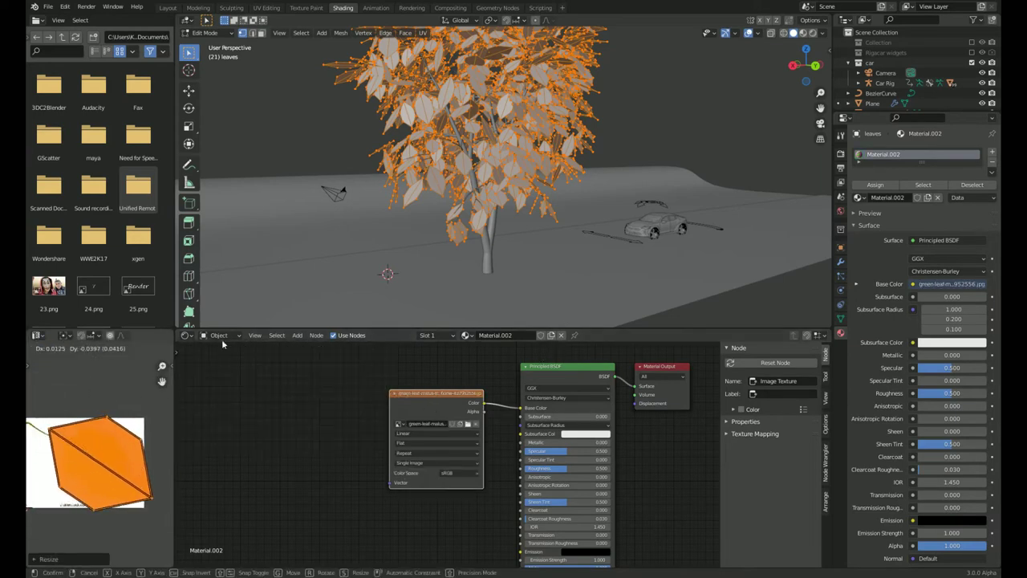
{"action": "key", "text": "Tab"}
{"action": "left_click", "coordinate": [437, 452]}
{"action": "left_click", "coordinate": [419, 470]}
{"action": "scroll", "coordinate": [540, 192], "scroll_direction": "up", "scroll_amount": 5}
{"action": "middle_click_drag", "start_coordinate": [539, 192], "coordinate": [514, 197]}
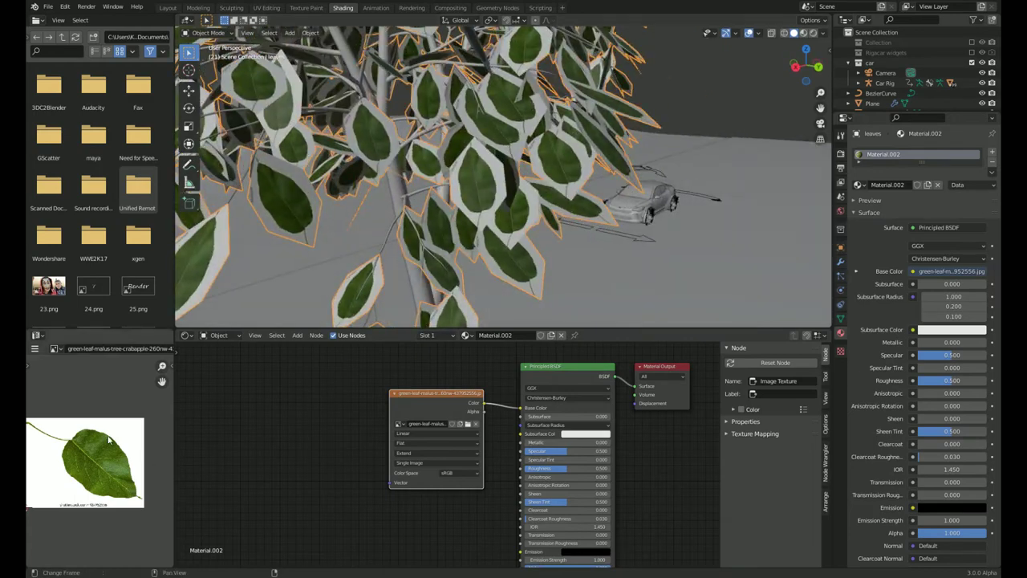
{"action": "key", "text": "Tab"}
{"action": "key", "text": "r"}
{"action": "left_click", "coordinate": [128, 435]}
{"action": "key", "text": "Tab"}
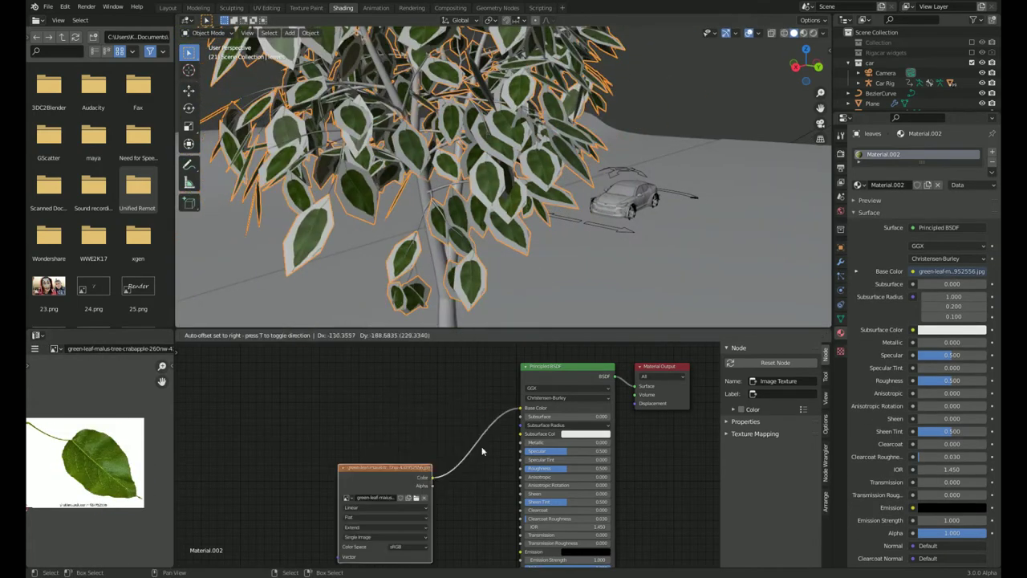
Add a ColorRamp fed by the image colour and wire it into the shader's Alpha.
{"action": "left_click_drag", "start_coordinate": [437, 393], "coordinate": [377, 481]}
{"action": "key", "text": "shift+a"}
{"action": "left_click", "coordinate": [482, 473]}
{"action": "scroll", "coordinate": [530, 411], "scroll_direction": "up", "scroll_amount": 2}
{"action": "left_click_drag", "start_coordinate": [456, 401], "coordinate": [417, 526]}
{"action": "left_click_drag", "start_coordinate": [537, 455], "coordinate": [580, 498]}
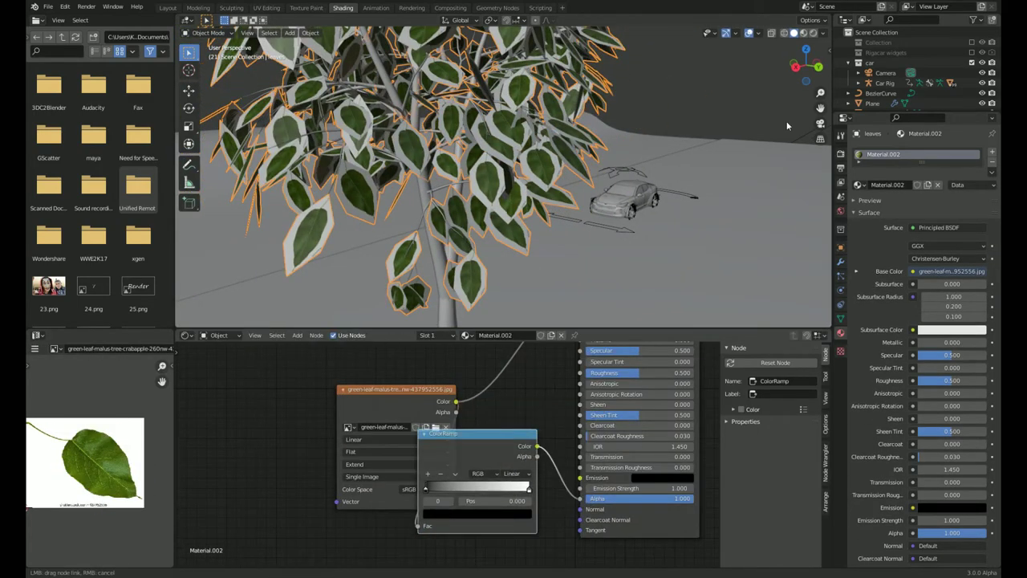
Preview the isolated leaves rendered, flip the ramp to white-to-black, first stop at 0.245.
{"action": "key", "text": "KP_Divide"}
{"action": "key", "text": "z"}
{"action": "left_click_drag", "start_coordinate": [385, 389], "coordinate": [286, 389]}
{"action": "left_click_drag", "start_coordinate": [425, 487], "coordinate": [534, 487]}
{"action": "scroll", "coordinate": [529, 487], "scroll_direction": "up", "scroll_amount": 1}
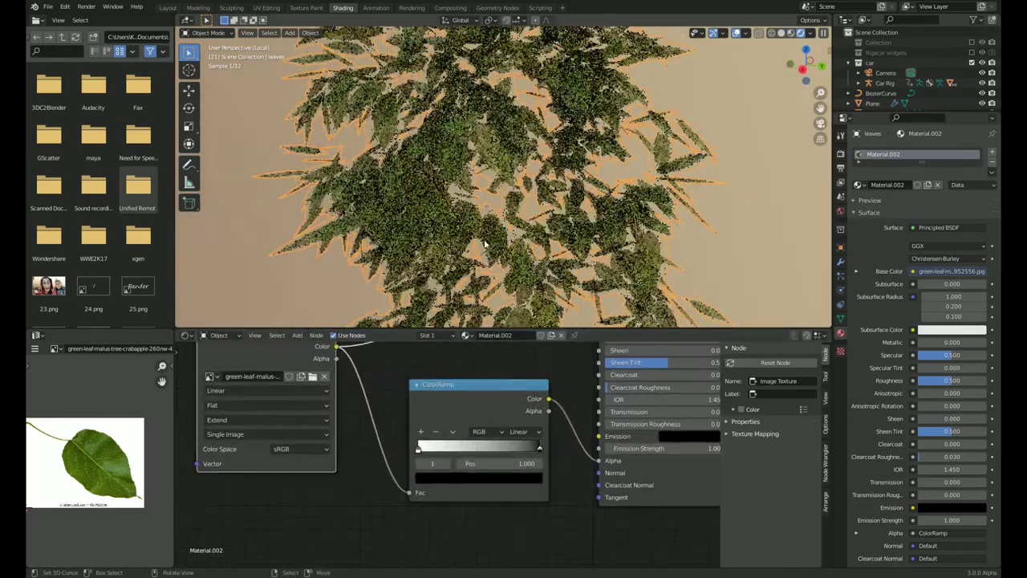
{"action": "left_click_drag", "start_coordinate": [417, 448], "coordinate": [448, 448]}
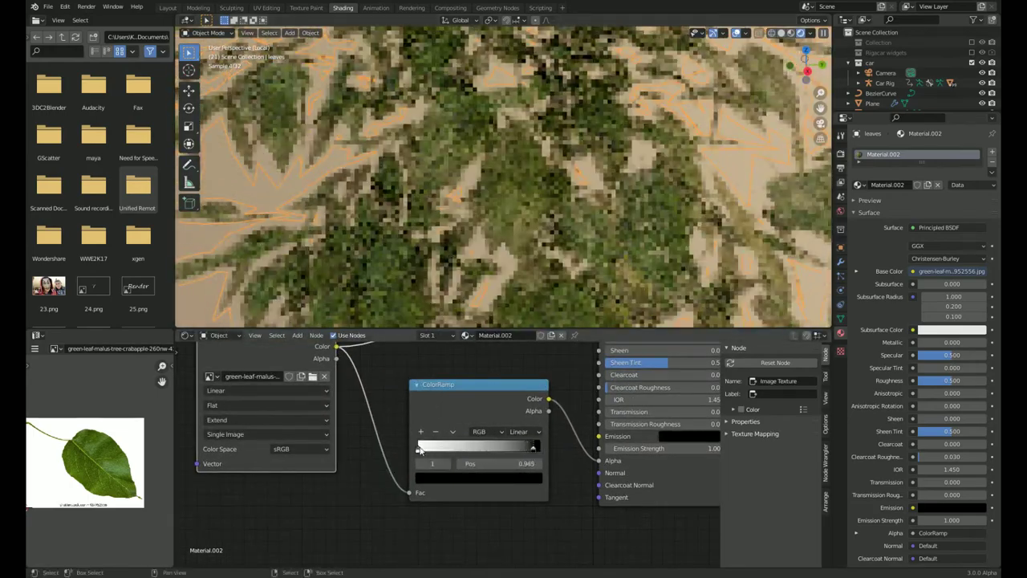
Return to the full scene in Solid shading and select the tree.
{"action": "key", "text": "KP_Divide"}
{"action": "key", "text": "z"}
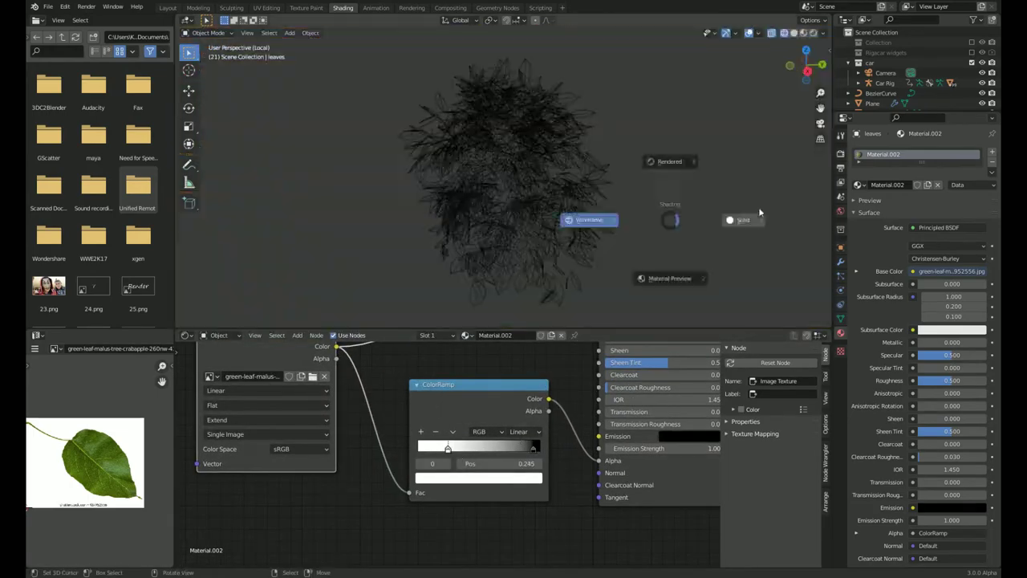
{"action": "left_click", "coordinate": [746, 218]}
{"action": "left_click", "coordinate": [619, 215]}
{"action": "middle_click_drag", "start_coordinate": [618, 221], "coordinate": [666, 213]}
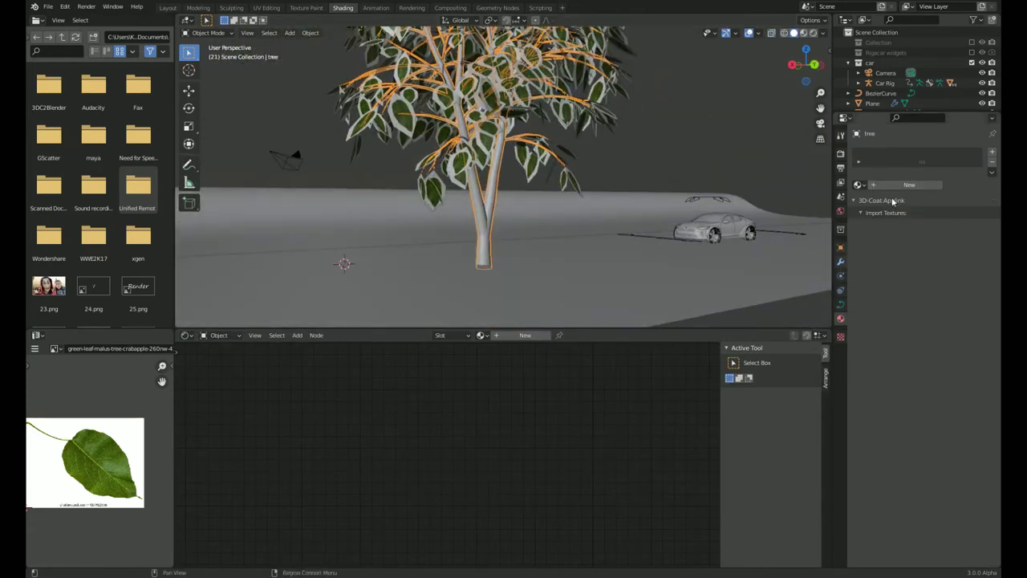
Create a new tree material with an Image Texture node left of the shader.
{"action": "right_click", "coordinate": [528, 176]}
{"action": "left_click", "coordinate": [562, 199]}
{"action": "left_click", "coordinate": [525, 334]}
{"action": "key", "text": "shift+a"}
{"action": "left_click", "coordinate": [420, 498]}
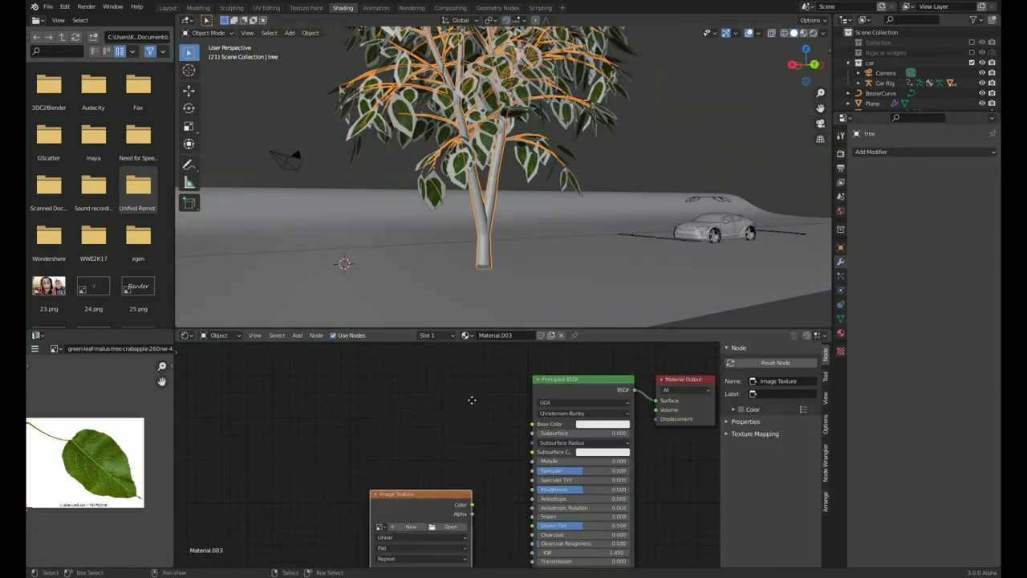
{"action": "left_click", "coordinate": [471, 399]}
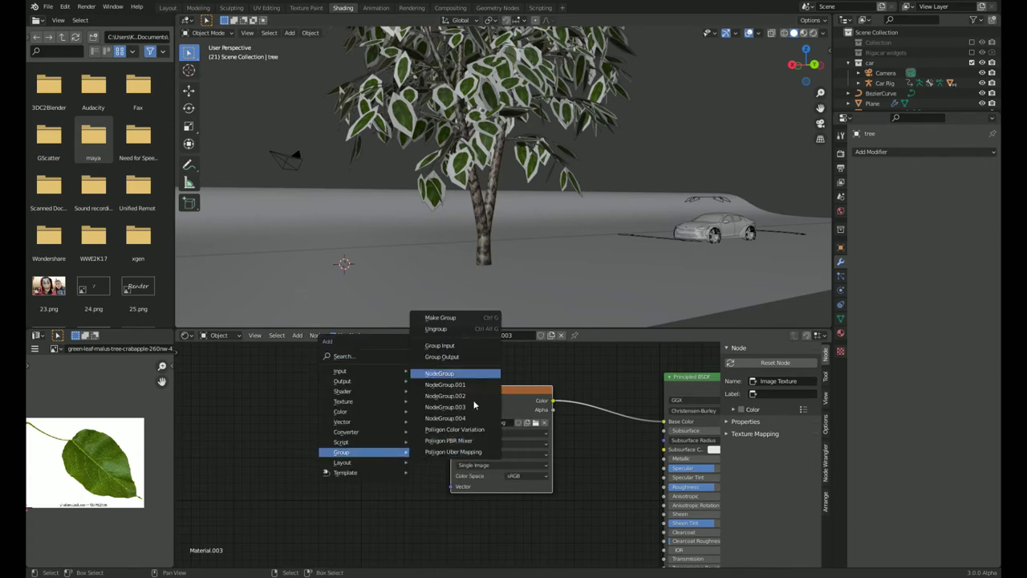
Route Texture Coordinate UV through the Poligon Uber Mapping group into the image's Vector.
{"action": "left_click", "coordinate": [454, 451]}
{"action": "key", "text": "ctrl+t"}
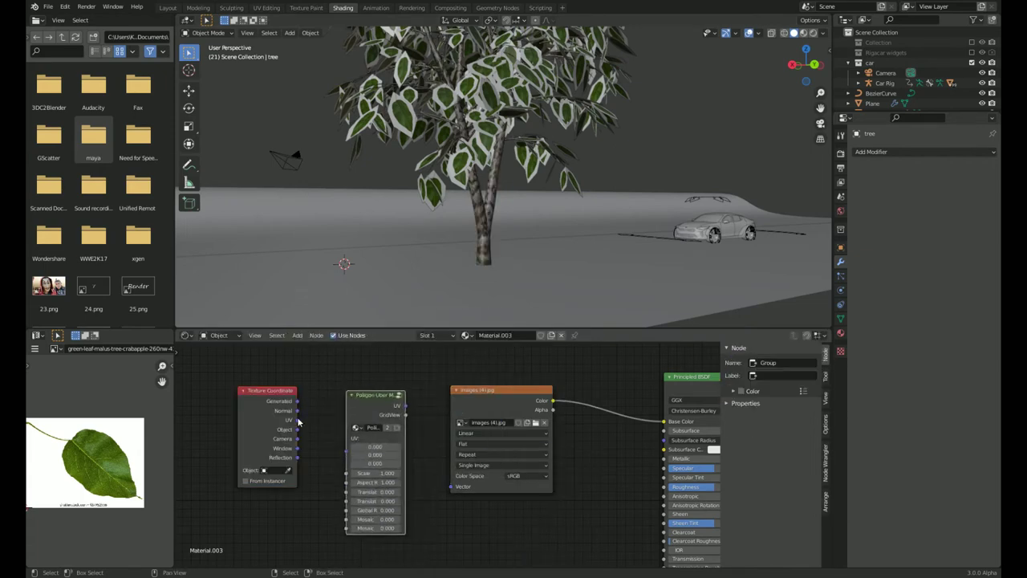
{"action": "left_click_drag", "start_coordinate": [447, 492], "coordinate": [450, 486]}
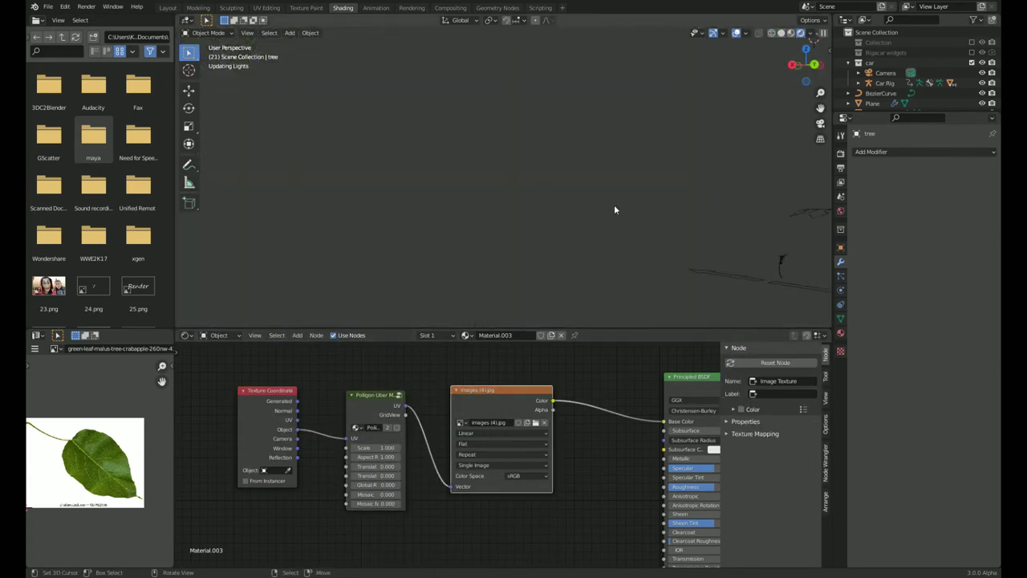
{"action": "key", "text": "KP_Divide"}
{"action": "scroll", "coordinate": [480, 247], "scroll_direction": "up", "scroll_amount": 5}
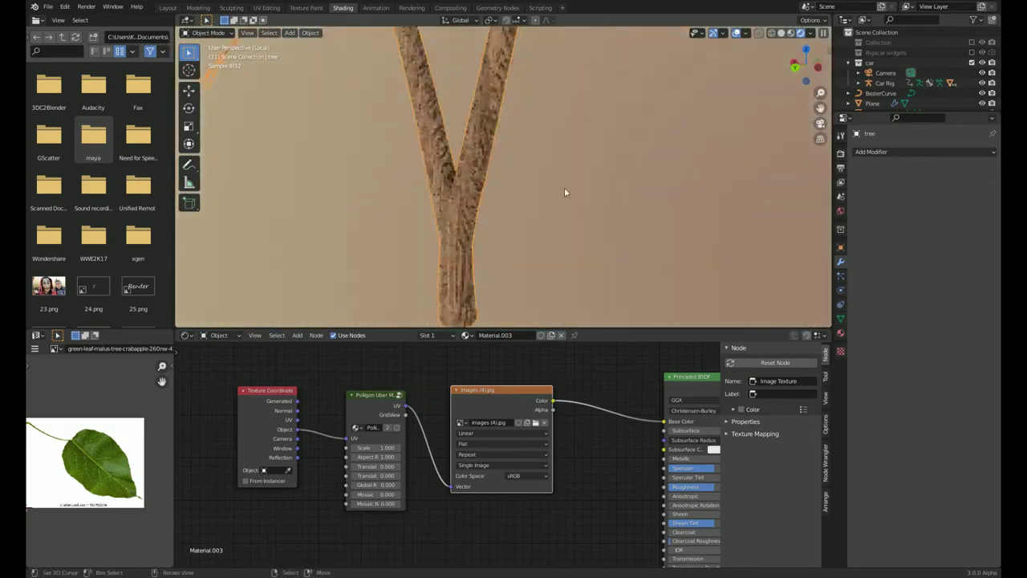
{"action": "left_click", "coordinate": [839, 152]}
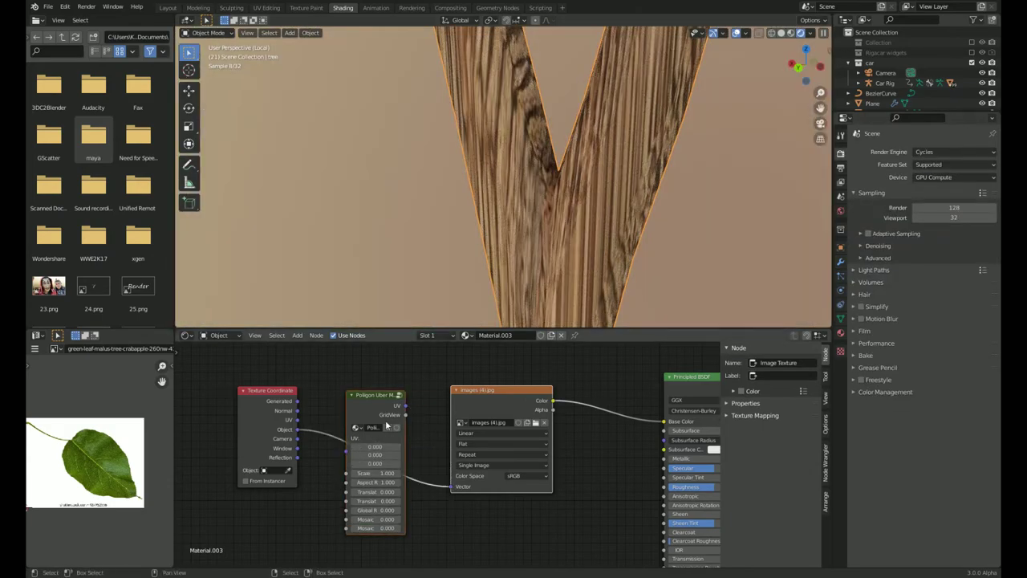
{"action": "left_click_drag", "start_coordinate": [385, 425], "coordinate": [412, 416]}
{"action": "left_click_drag", "start_coordinate": [296, 419], "coordinate": [372, 428]}
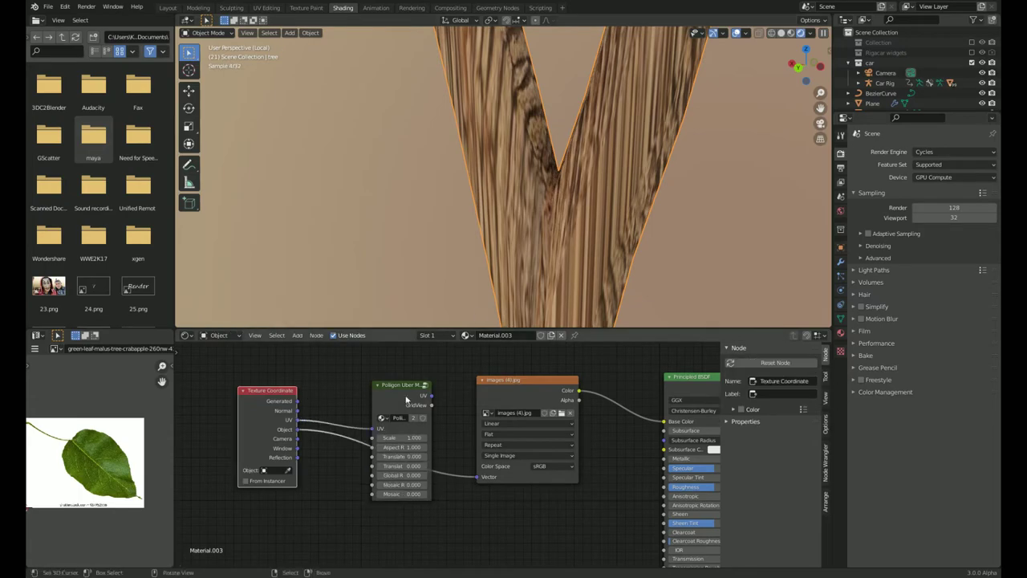
{"action": "left_click_drag", "start_coordinate": [431, 394], "coordinate": [477, 477]}
Raise the mapping Scale to 7.9 for finer bark and edit the mosaic rotation value.
{"action": "scroll", "coordinate": [583, 270], "scroll_direction": "down", "scroll_amount": 3}
{"action": "scroll", "coordinate": [583, 270], "scroll_direction": "up", "scroll_amount": 5}
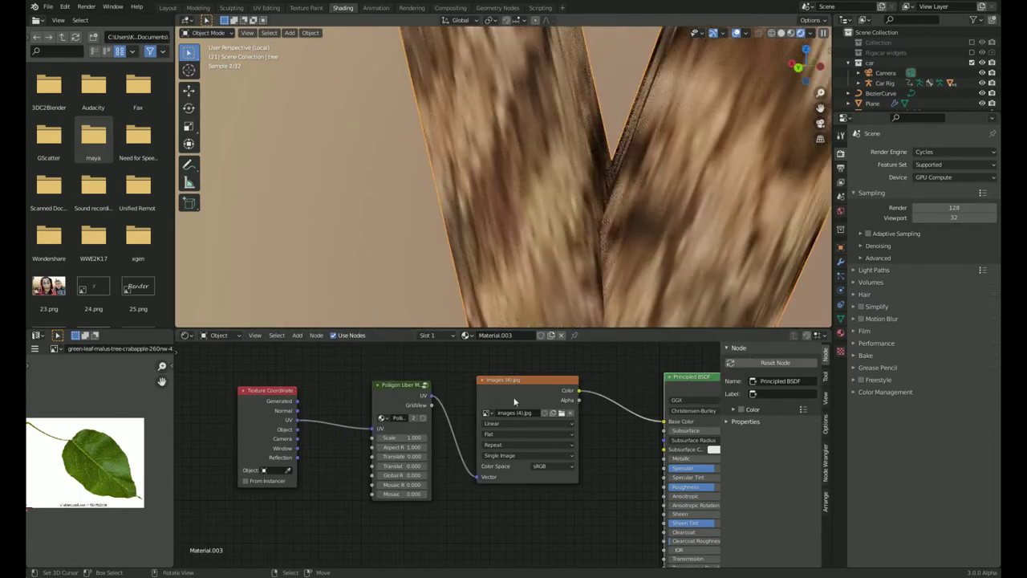
{"action": "left_click_drag", "start_coordinate": [401, 437], "coordinate": [449, 437]}
{"action": "scroll", "coordinate": [350, 451], "scroll_direction": "up", "scroll_amount": 2}
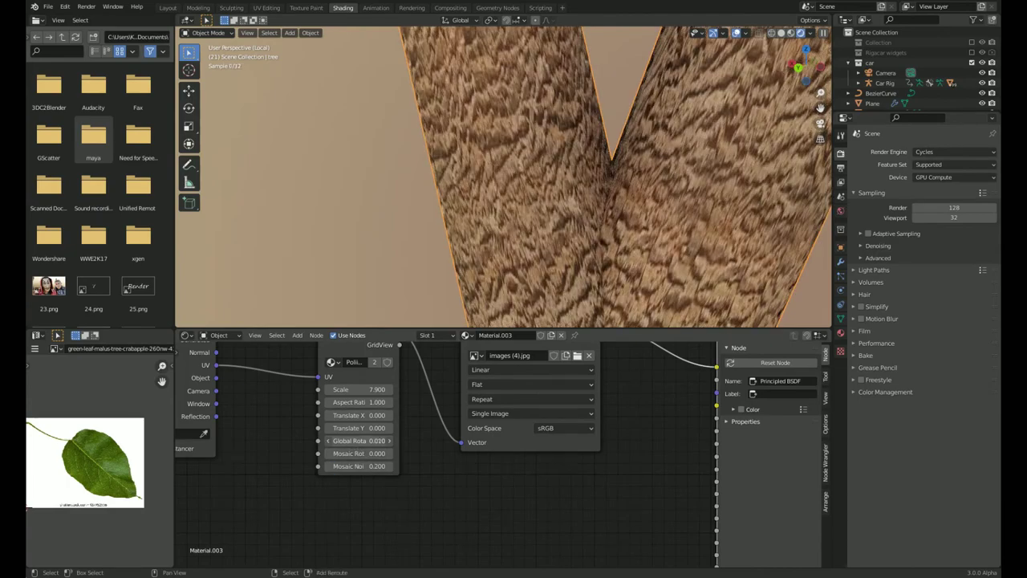
{"action": "scroll", "coordinate": [412, 201], "scroll_direction": "down", "scroll_amount": 5}
{"action": "left_click", "coordinate": [356, 453]}
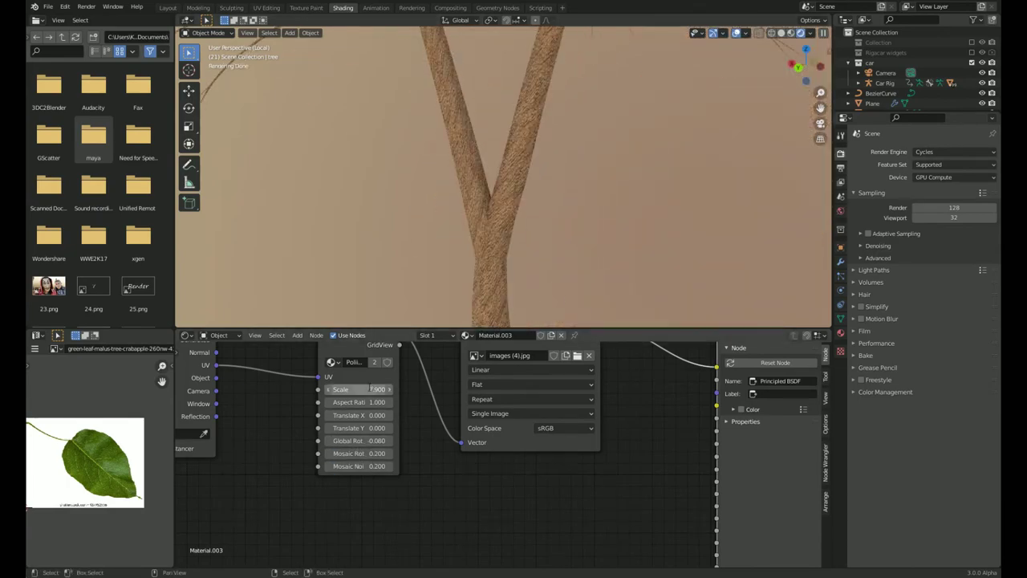
{"action": "type", "text": "2.000"}
Set the leaf texture's Extension to Repeat and add Texture Coordinate and Mapping nodes.
{"action": "key", "text": "KP_Divide"}
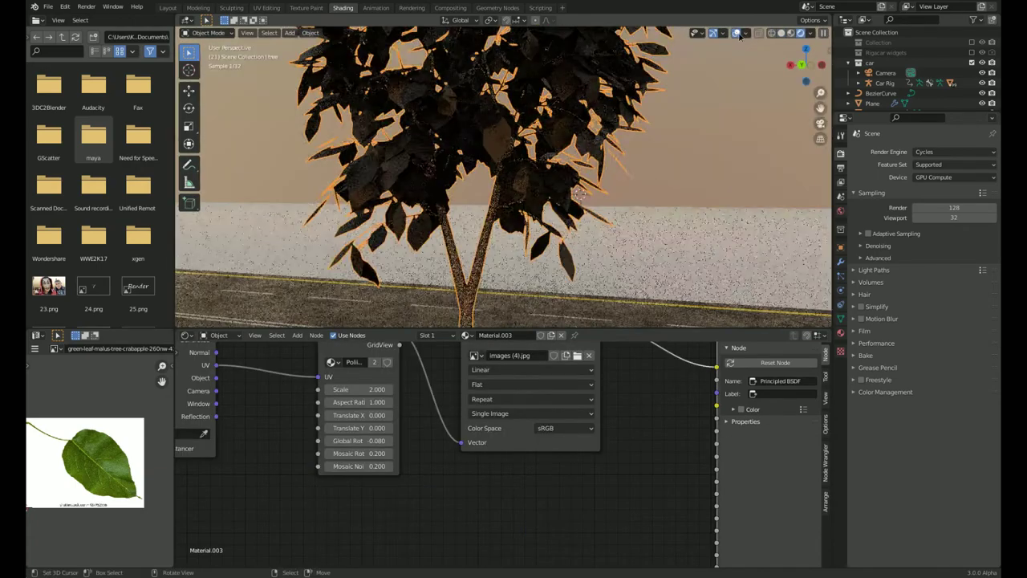
{"action": "left_click", "coordinate": [345, 438]}
{"action": "left_click", "coordinate": [339, 452]}
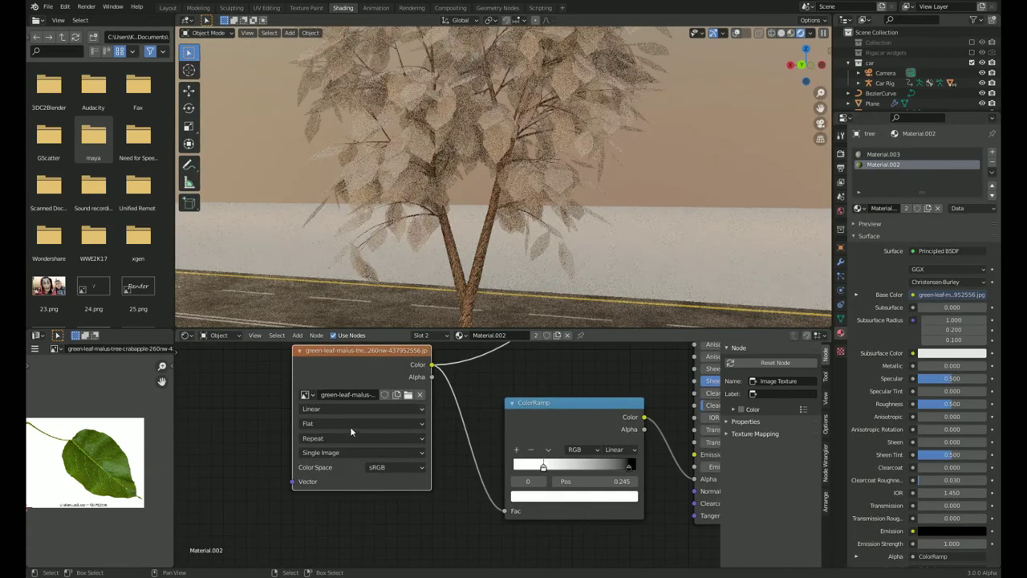
{"action": "key", "text": "ctrl+t"}
{"action": "scroll", "coordinate": [500, 280], "scroll_direction": "up", "scroll_amount": 4}
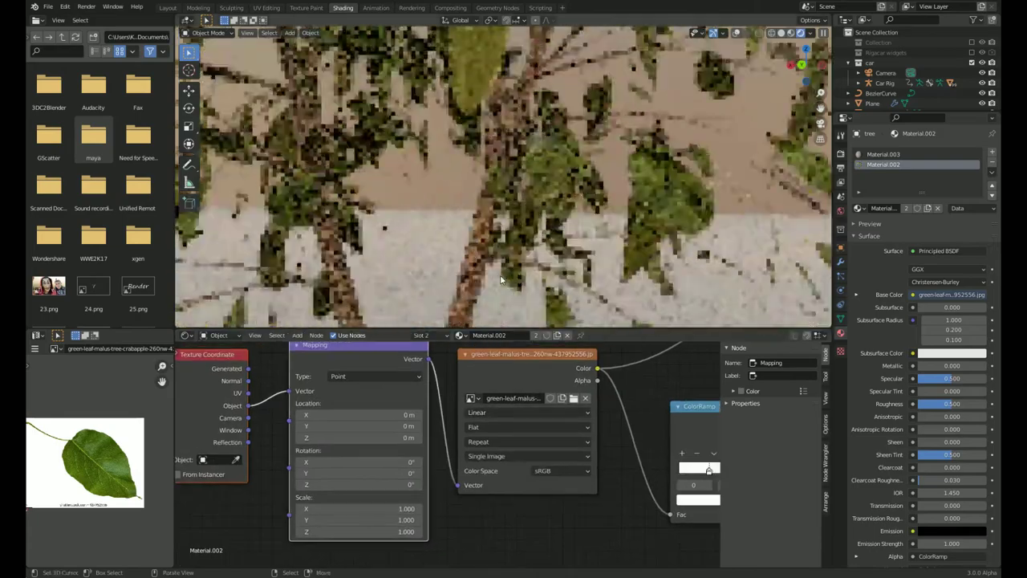
{"action": "scroll", "coordinate": [501, 280], "scroll_direction": "up", "scroll_amount": 3}
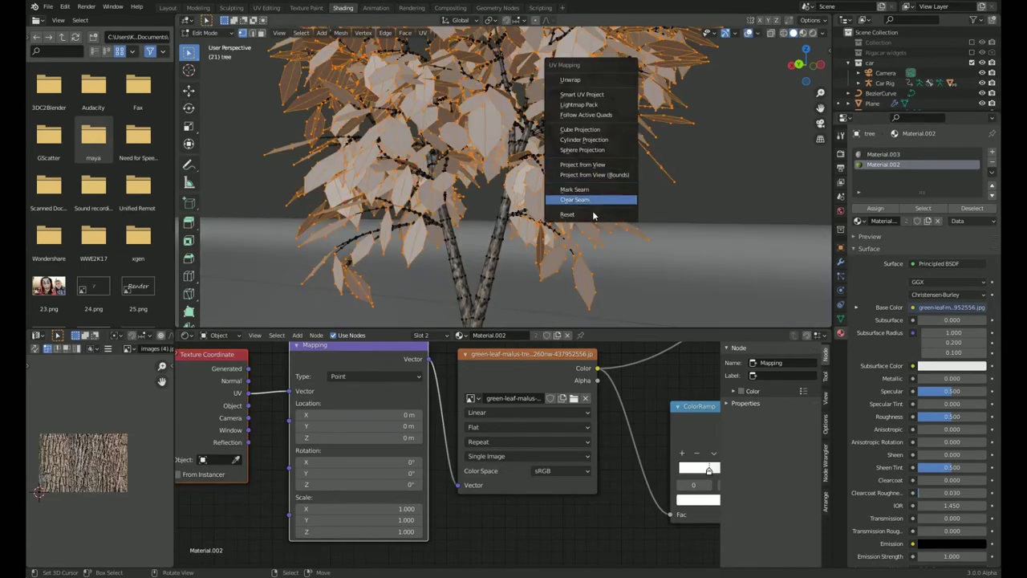
Unwrap the leaves, rotate the UV island 90 degrees, and shift it horizontally.
{"action": "left_click", "coordinate": [593, 214]}
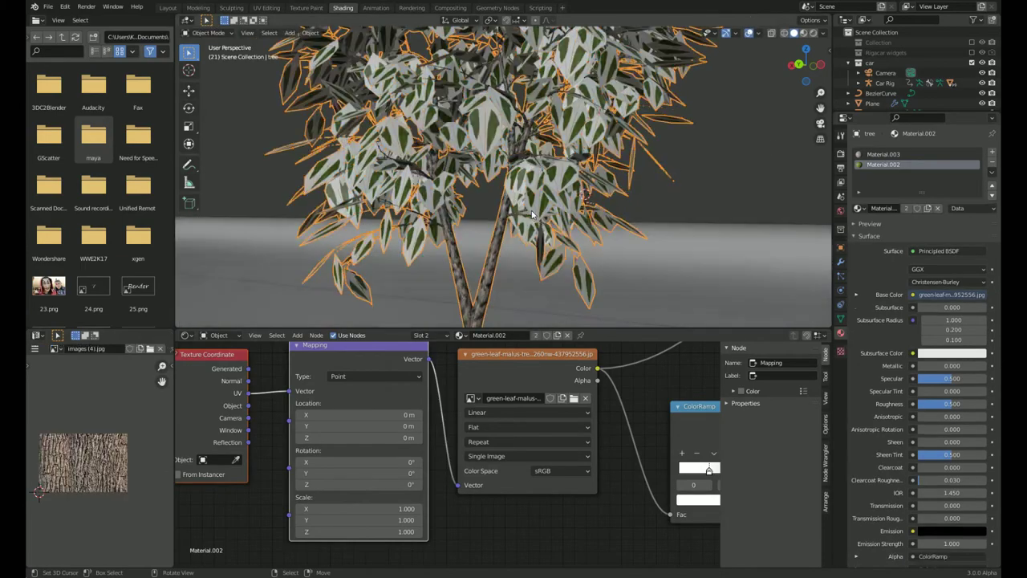
{"action": "type", "text": "r"}
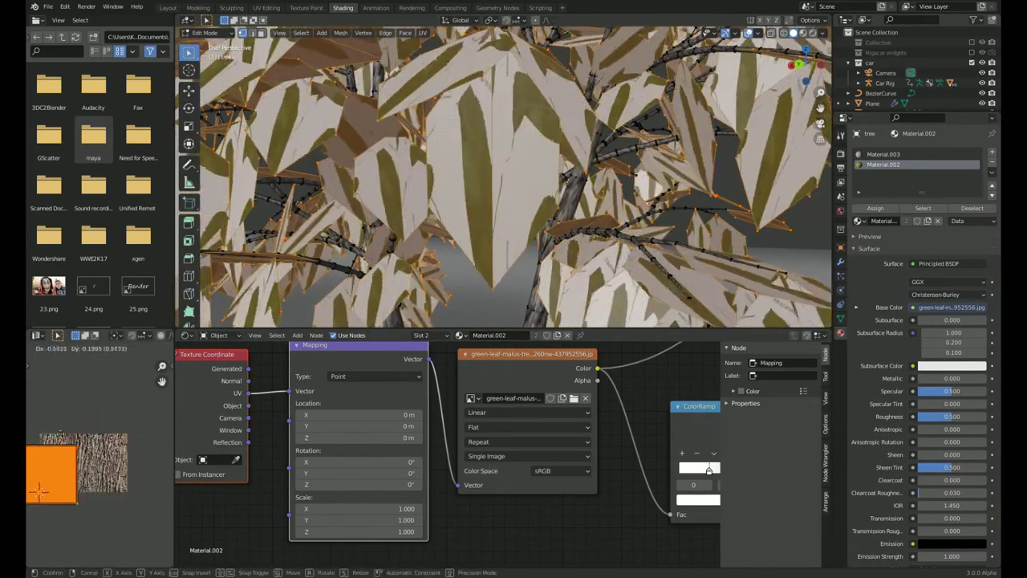
{"action": "type", "text": "90"}
{"action": "key", "text": "Return"}
{"action": "key", "text": "g"}
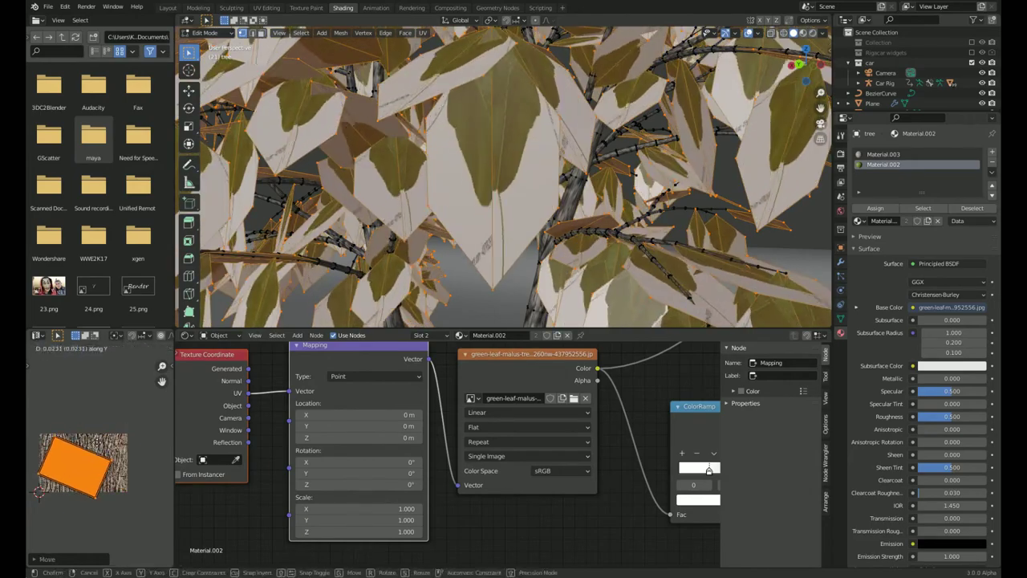
{"action": "key", "text": "r"}
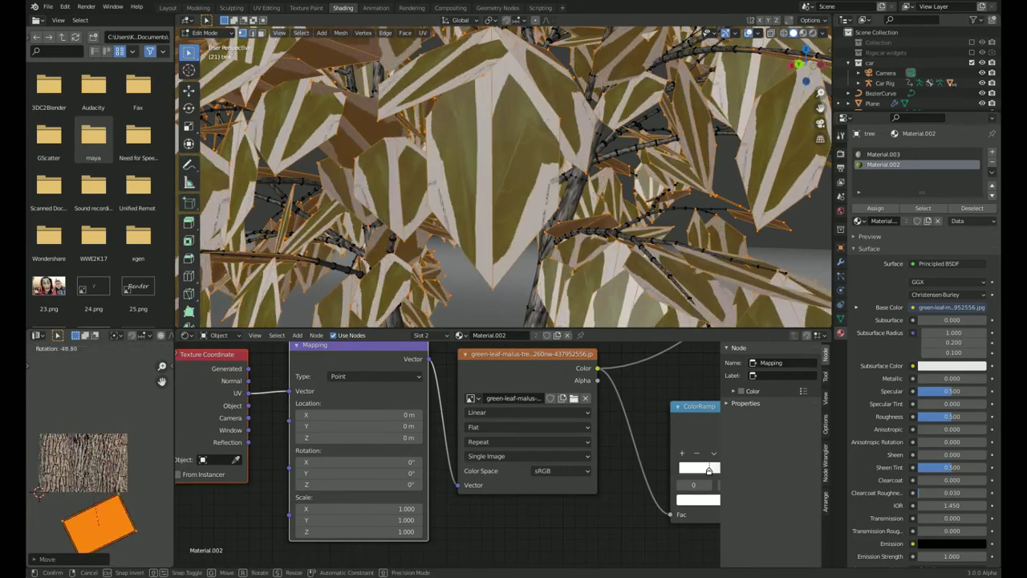
{"action": "key", "text": "g"}
{"action": "key", "text": "x"}
{"action": "key", "text": "Return"}
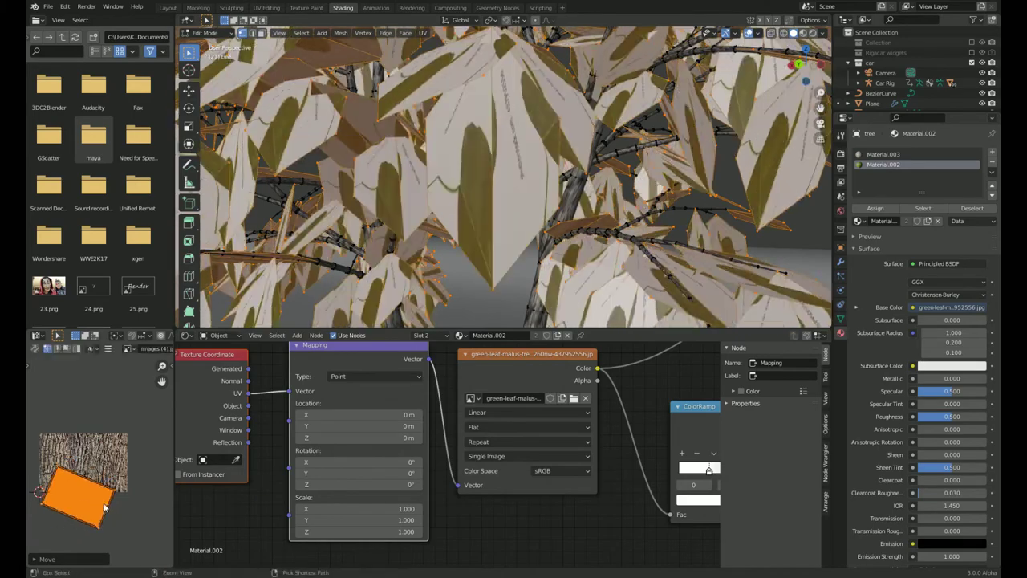
Check the textured leaves in Rendered shading, then return to Solid.
{"action": "key", "text": "Tab"}
{"action": "scroll", "coordinate": [514, 177], "scroll_direction": "down", "scroll_amount": 3}
{"action": "scroll", "coordinate": [513, 177], "scroll_direction": "down", "scroll_amount": 5}
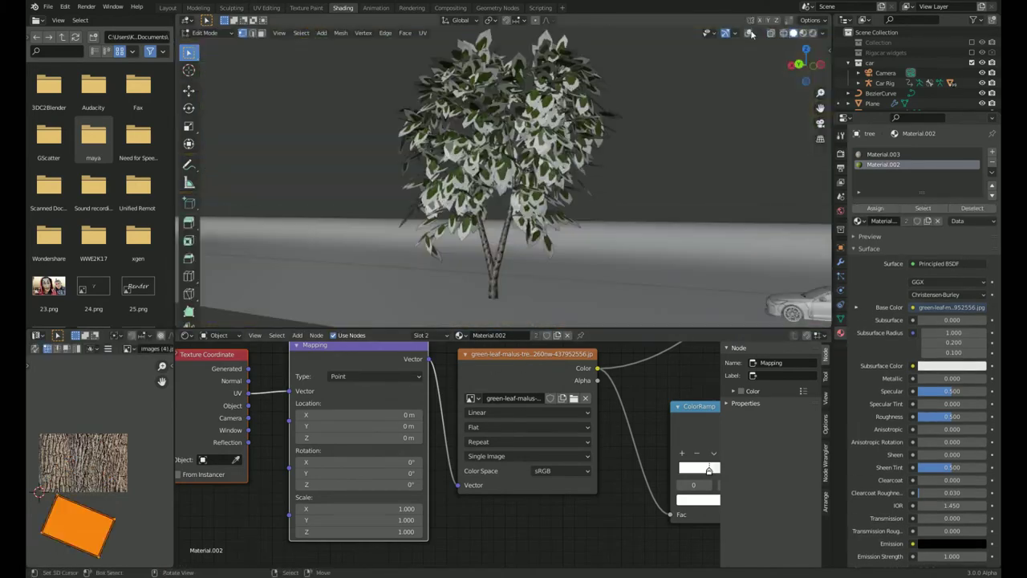
{"action": "left_click", "coordinate": [569, 202]}
{"action": "scroll", "coordinate": [570, 202], "scroll_direction": "down", "scroll_amount": 5}
Add a particle system to Plane.001 with vertex group Group controlling density.
{"action": "left_click", "coordinate": [706, 202]}
{"action": "key", "text": "Tab"}
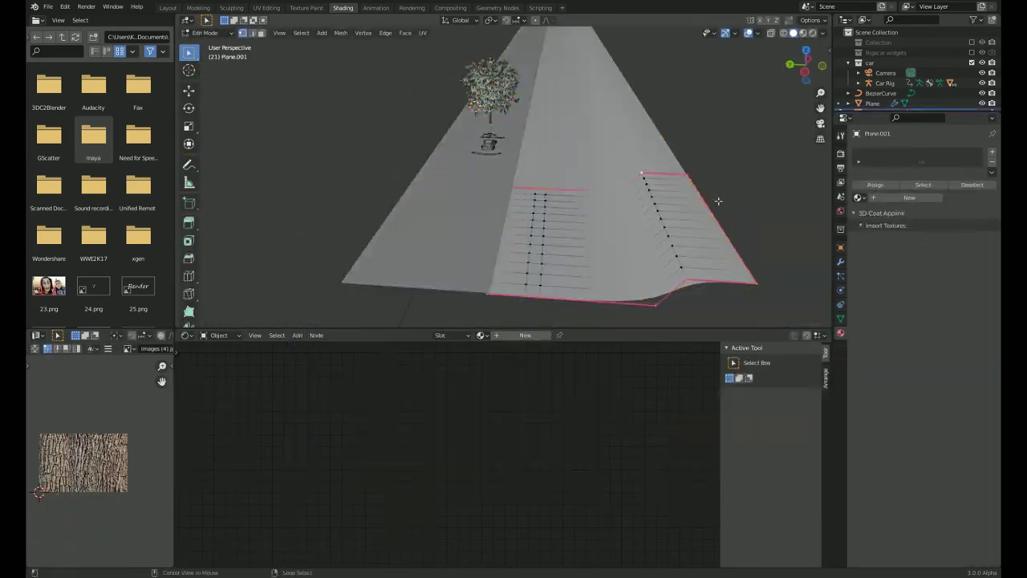
{"action": "left_click", "coordinate": [841, 275]}
{"action": "left_click", "coordinate": [991, 153]}
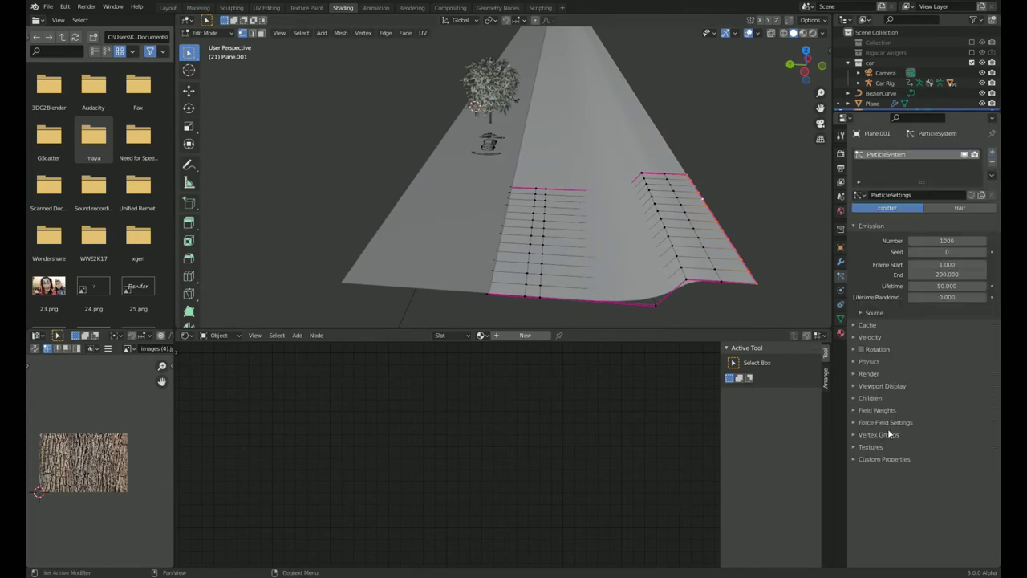
{"action": "left_click", "coordinate": [939, 466]}
{"action": "key", "text": "Tab"}
{"action": "middle_click_drag", "start_coordinate": [594, 185], "coordinate": [616, 229]}
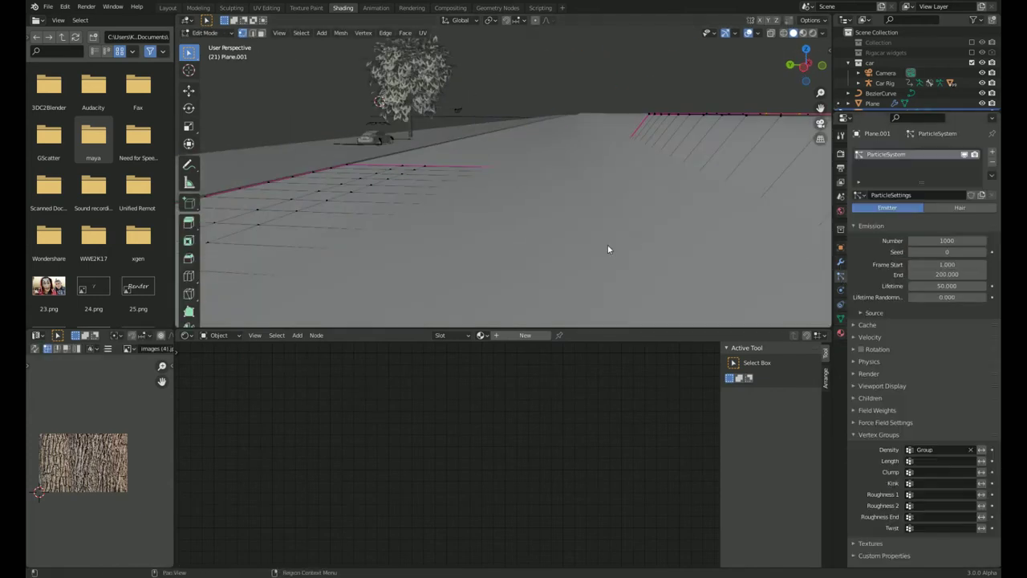
{"action": "key", "text": "Tab"}
{"action": "mouse_move", "coordinate": [610, 248]}
{"action": "middle_mouse_down"}
{"action": "mouse_move", "coordinate": [614, 193]}
{"action": "mouse_move", "coordinate": [617, 208]}
{"action": "middle_mouse_up"}
Make the particles Hair rendered as Object instances of the tree.
{"action": "left_click", "coordinate": [960, 206]}
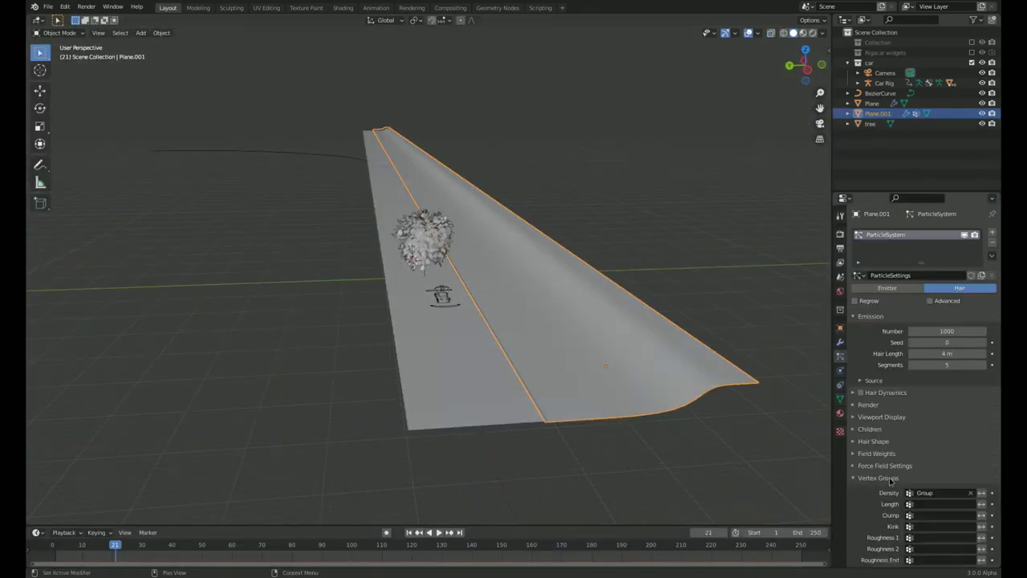
{"action": "left_click", "coordinate": [888, 480]}
{"action": "left_click", "coordinate": [868, 405]}
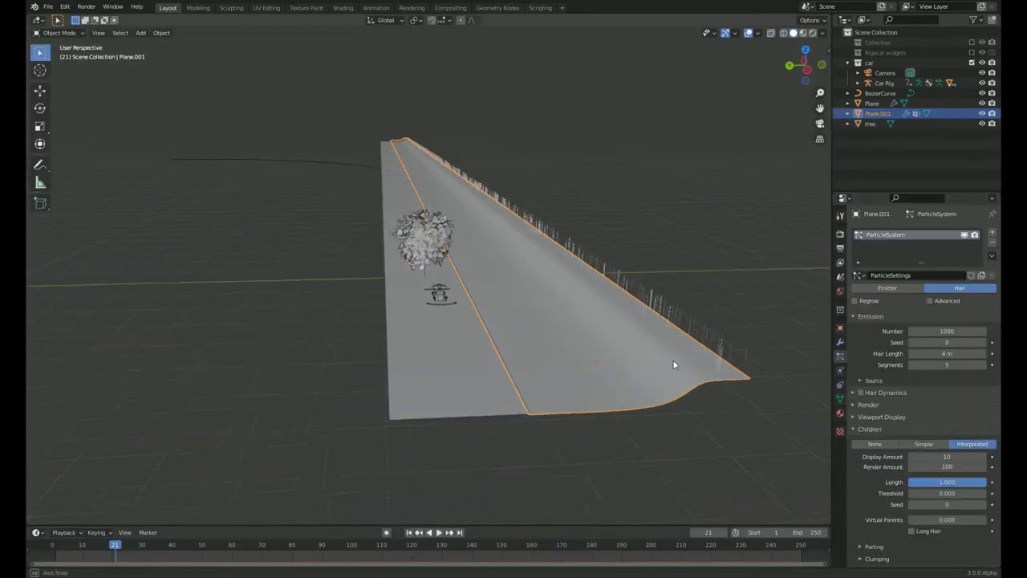
{"action": "middle_click_drag", "start_coordinate": [674, 360], "coordinate": [609, 345]}
{"action": "left_click", "coordinate": [946, 419]}
{"action": "left_click", "coordinate": [931, 449]}
{"action": "left_click", "coordinate": [940, 492]}
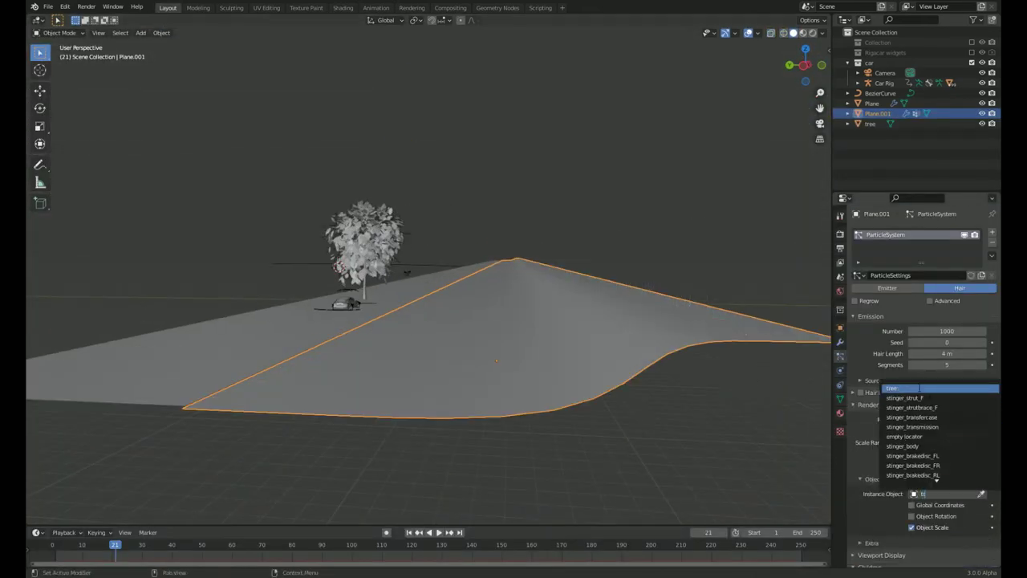
{"action": "left_click", "coordinate": [930, 392]}
Rotate the original tree.
{"action": "left_click", "coordinate": [365, 241]}
{"action": "key", "text": "r"}
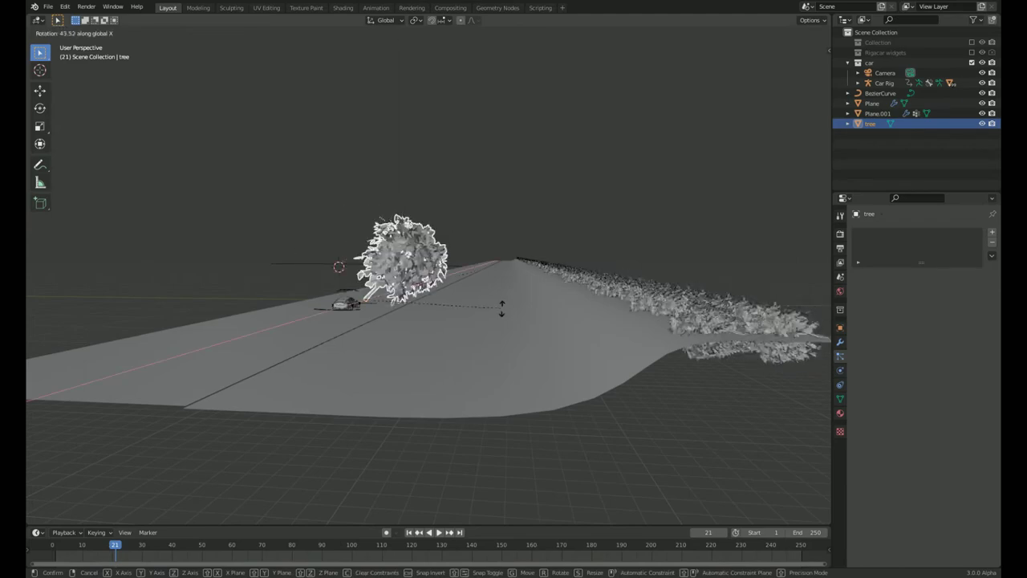
{"action": "left_click", "coordinate": [500, 308]}
{"action": "left_click", "coordinate": [501, 307]}
{"action": "middle_click_drag", "start_coordinate": [500, 307], "coordinate": [327, 365]}
Set the instanced tree scale to 0.2 with randomized sizes.
{"action": "left_click_drag", "start_coordinate": [947, 431], "coordinate": [947, 432]}
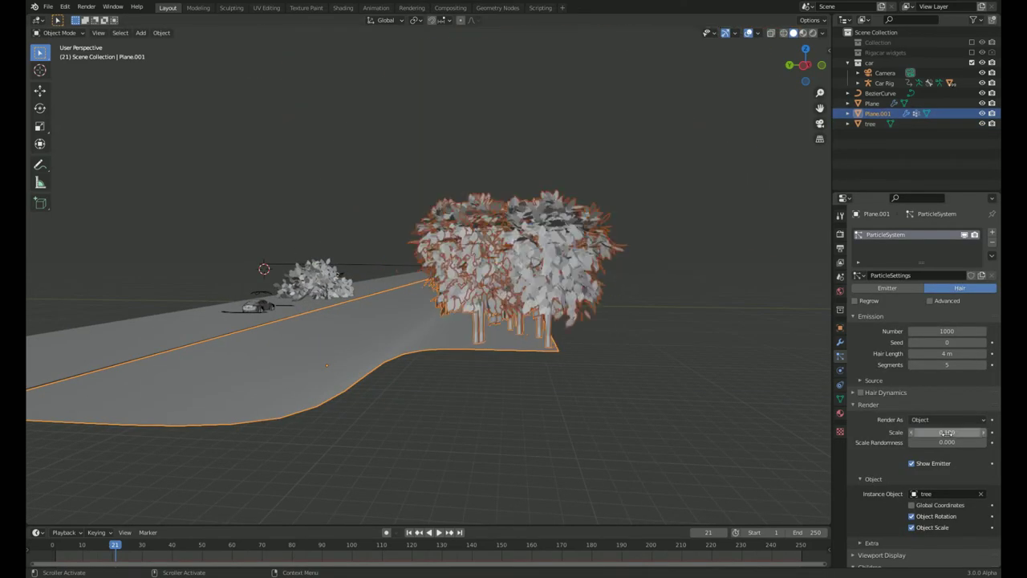
{"action": "double_click", "coordinate": [947, 442]}
{"action": "type", "text": "0.5"}
{"action": "key", "text": "Return"}
{"action": "left_click", "coordinate": [951, 303]}
{"action": "double_click", "coordinate": [946, 468]}
{"action": "type", "text": "0.1"}
{"action": "key", "text": "Return"}
{"action": "middle_click_drag", "start_coordinate": [562, 345], "coordinate": [604, 333]}
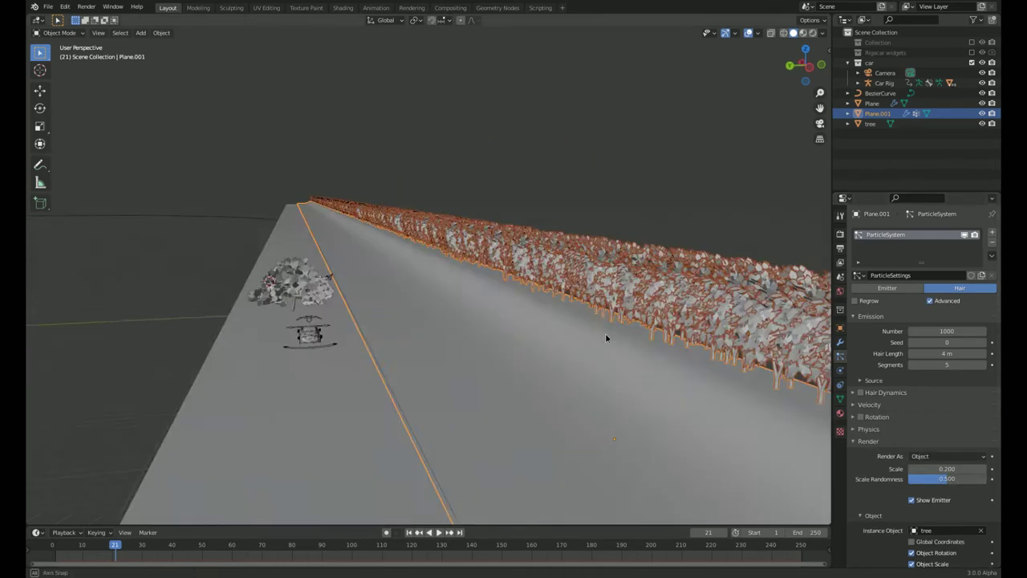
{"action": "mouse_move", "coordinate": [946, 478]}
{"action": "left_mouse_down"}
{"action": "mouse_move", "coordinate": [914, 479]}
{"action": "mouse_move", "coordinate": [987, 478]}
{"action": "left_mouse_up"}
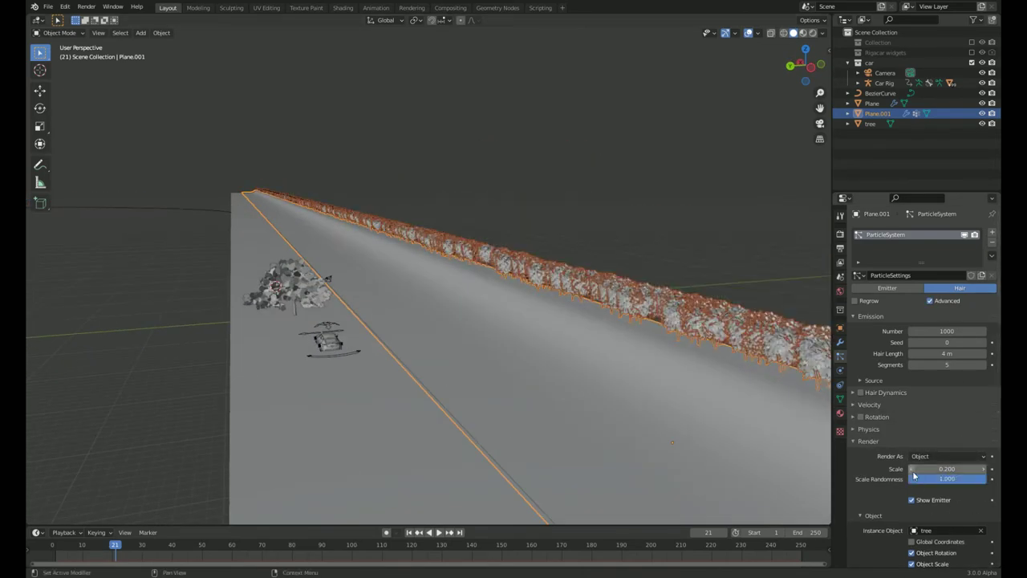
{"action": "scroll", "coordinate": [923, 401], "scroll_direction": "down", "scroll_amount": 5}
{"action": "scroll", "coordinate": [922, 361], "scroll_direction": "up", "scroll_amount": 3}
Set the hair particle Number to 5300.
{"action": "double_click", "coordinate": [946, 298]}
{"action": "type", "text": "5300"}
{"action": "key", "text": "Return"}
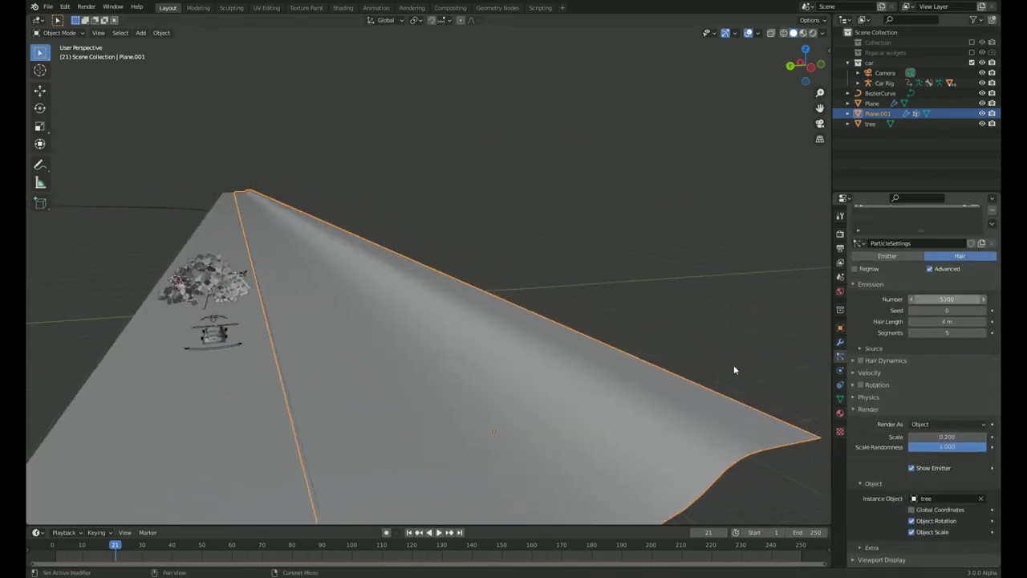
{"action": "key", "text": "KP_3"}
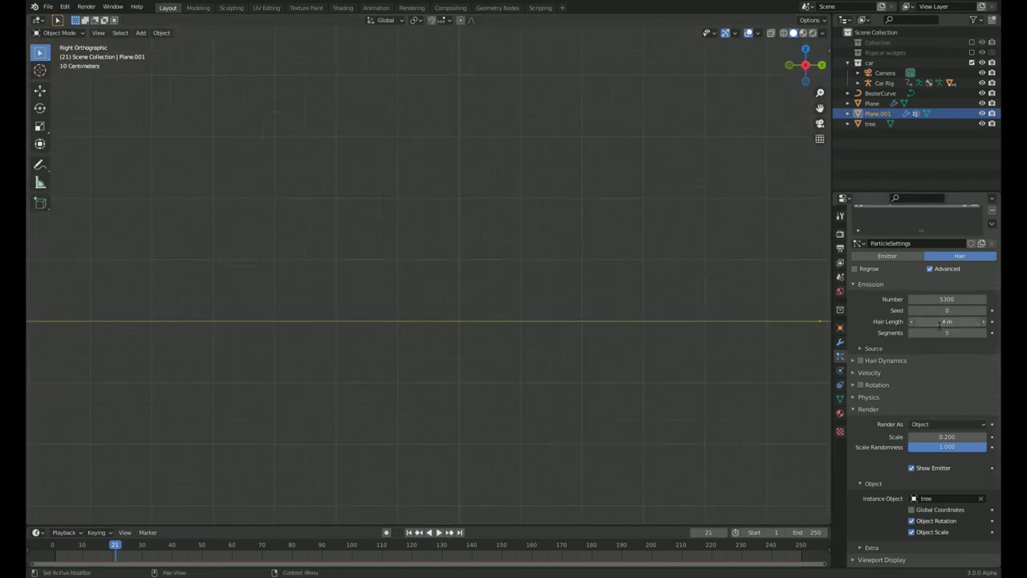
{"action": "left_click_drag", "start_coordinate": [940, 324], "coordinate": [971, 324]}
{"action": "scroll", "coordinate": [946, 401], "scroll_direction": "down", "scroll_amount": 3}
Set Hair Length to 3 m and Children to Interpolated.
{"action": "left_click", "coordinate": [972, 484]}
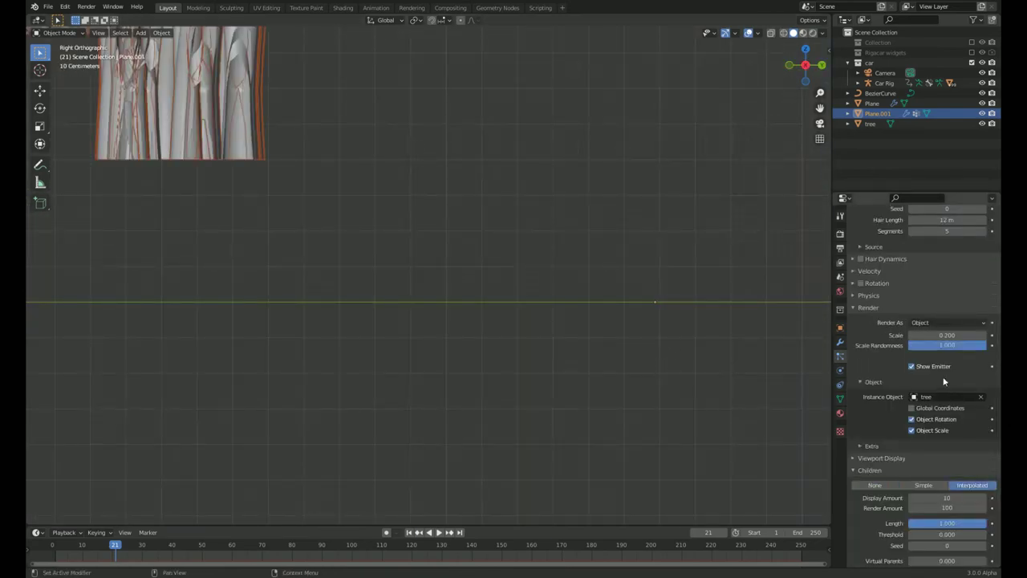
{"action": "scroll", "coordinate": [557, 355], "scroll_direction": "down", "scroll_amount": 5}
{"action": "left_click", "coordinate": [876, 485]}
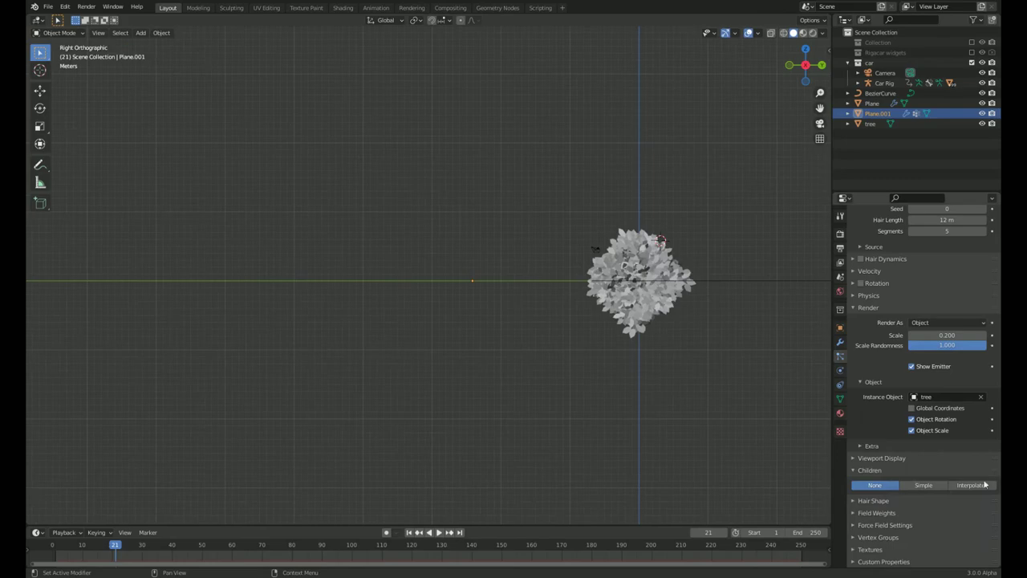
{"action": "scroll", "coordinate": [937, 291], "scroll_direction": "up", "scroll_amount": 3}
{"action": "left_click", "coordinate": [946, 282]}
{"action": "type", "text": "3"}
{"action": "left_click", "coordinate": [969, 548]}
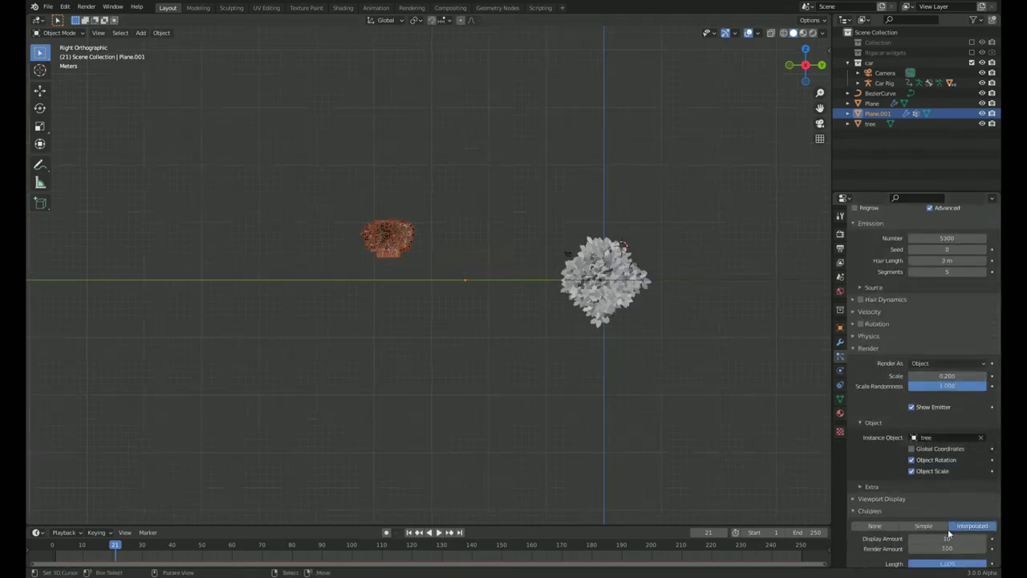
{"action": "scroll", "coordinate": [922, 401], "scroll_direction": "down", "scroll_amount": 2}
{"action": "mouse_move", "coordinate": [482, 337]}
{"action": "middle_mouse_down"}
{"action": "mouse_move", "coordinate": [508, 372]}
{"action": "mouse_move", "coordinate": [401, 328]}
{"action": "middle_mouse_up"}
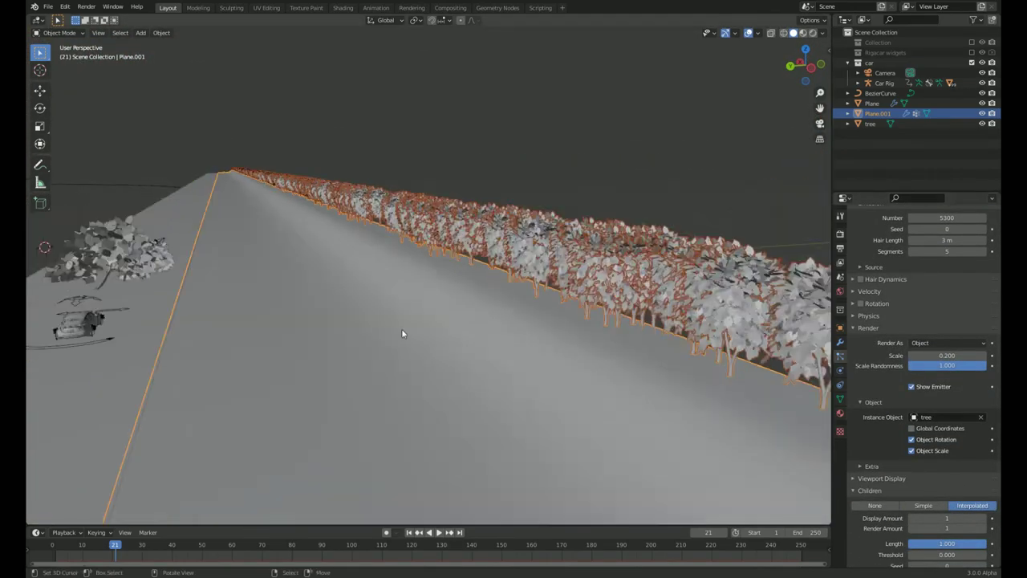
Duplicate the original tree as tree.001 and move it along Z.
{"action": "left_click", "coordinate": [200, 321]}
{"action": "key", "text": "g"}
{"action": "key", "text": "z"}
{"action": "left_click", "coordinate": [354, 382]}
Move the trees into a new 'trees back' collection.
{"action": "left_click", "coordinate": [497, 369], "text": "shift"}
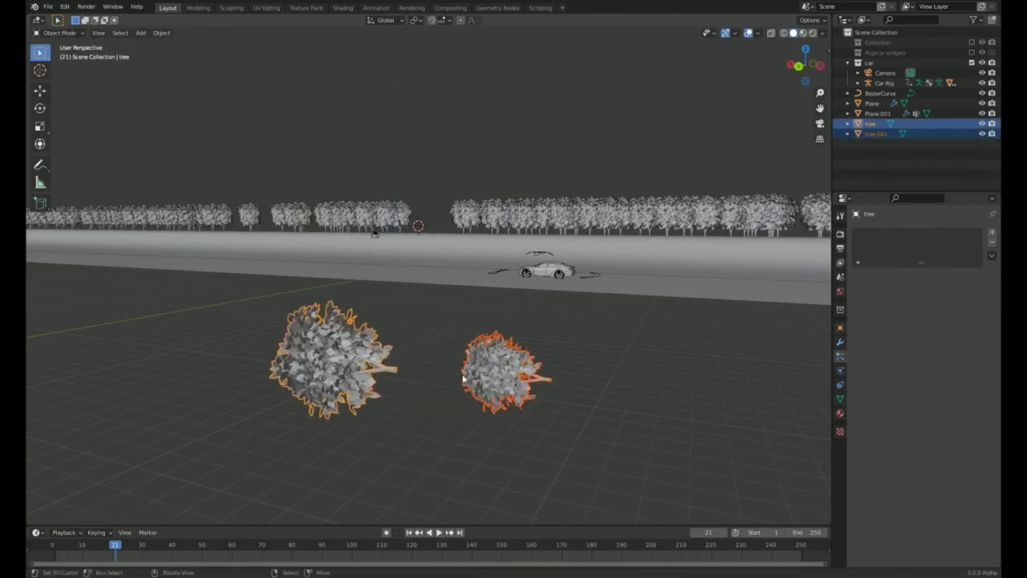
{"action": "type", "text": "mtreack"}
{"action": "key", "text": "Return"}
Render the road's hair as the 'trees back' collection with rotation enabled.
{"action": "left_click", "coordinate": [877, 143]}
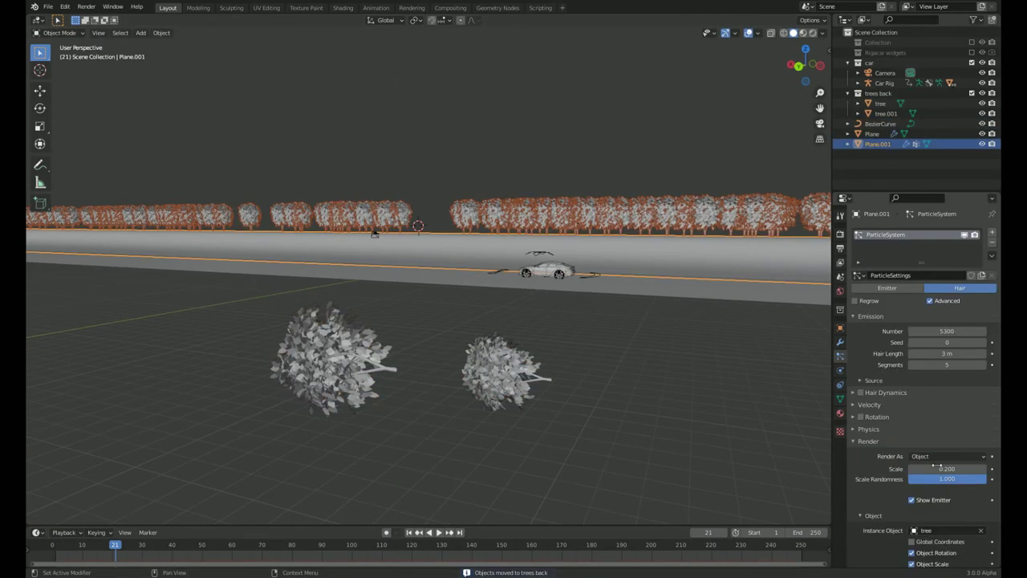
{"action": "left_click", "coordinate": [947, 455]}
{"action": "left_click", "coordinate": [947, 481]}
{"action": "left_click", "coordinate": [951, 530]}
{"action": "left_click", "coordinate": [911, 454]}
{"action": "mouse_move", "coordinate": [642, 321]}
{"action": "middle_mouse_down"}
{"action": "mouse_move", "coordinate": [561, 283]}
{"action": "mouse_move", "coordinate": [481, 321]}
{"action": "middle_mouse_up"}
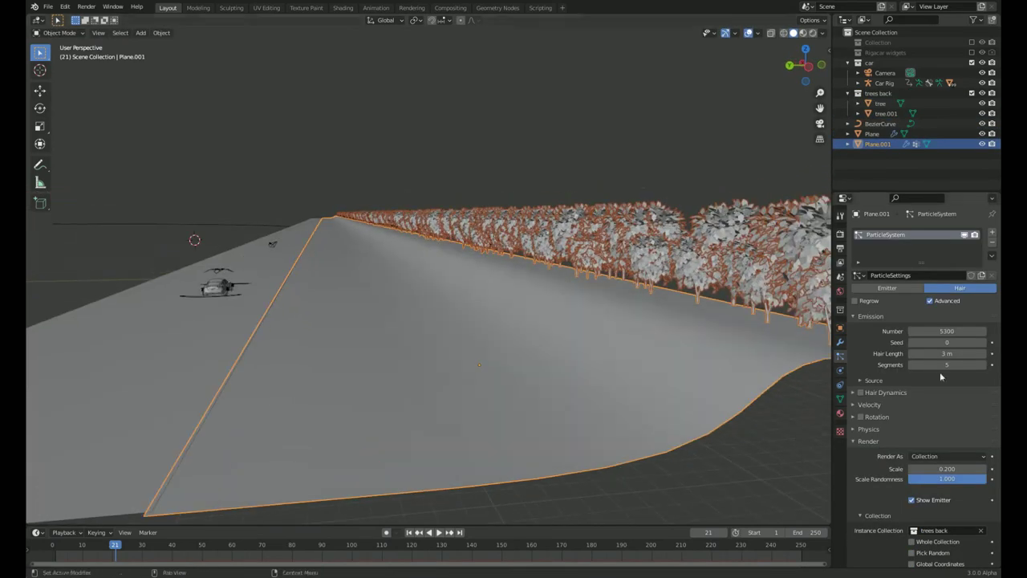
{"action": "left_click", "coordinate": [871, 417]}
{"action": "left_click_drag", "start_coordinate": [947, 457], "coordinate": [962, 457]}
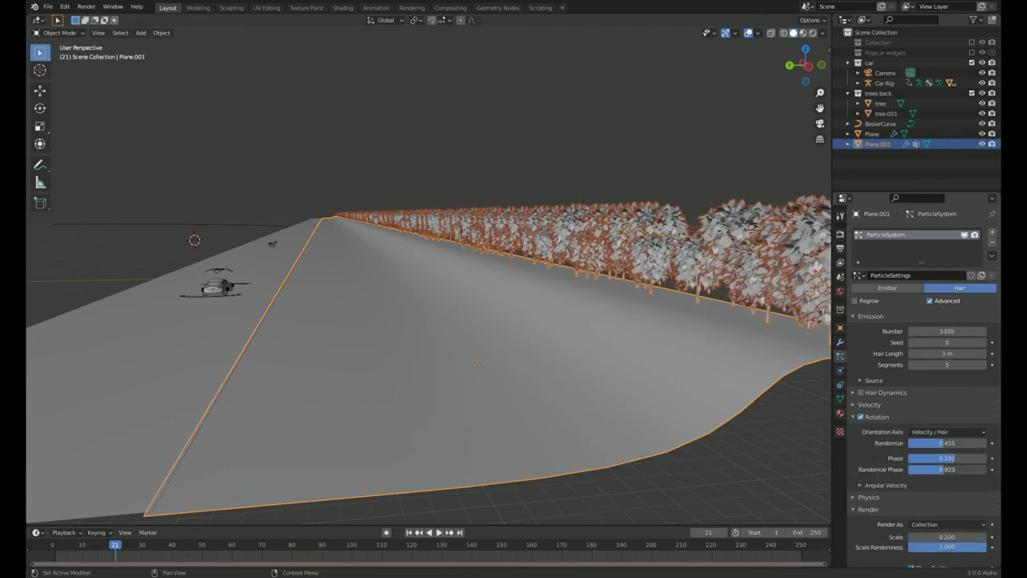
Duplicate the original tree as tree.002 and scale the copy up.
{"action": "left_click", "coordinate": [439, 313]}
{"action": "key", "text": "shift+d"}
{"action": "key", "text": "s"}
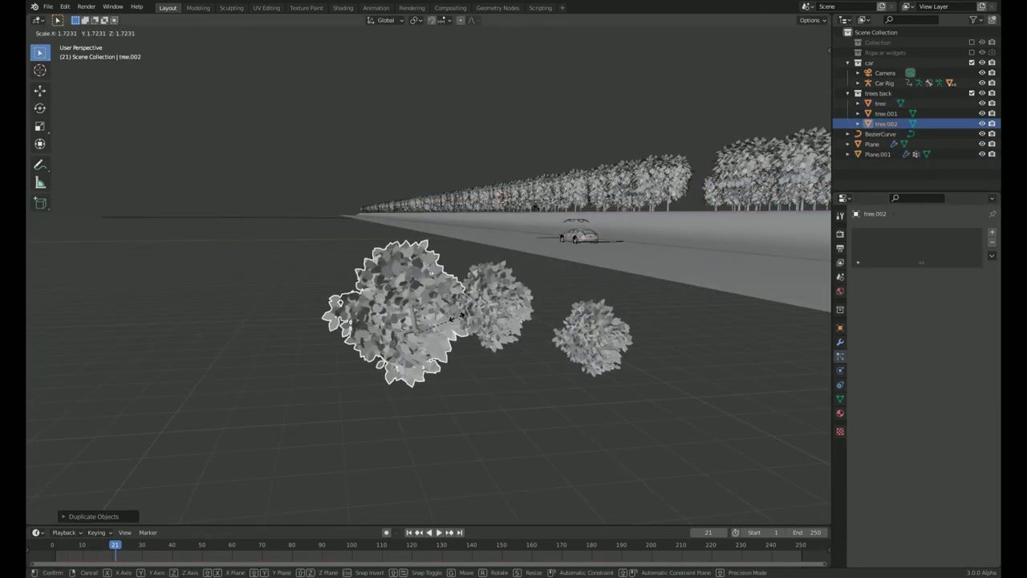
{"action": "left_click", "coordinate": [490, 360]}
{"action": "key", "text": "KP_0"}
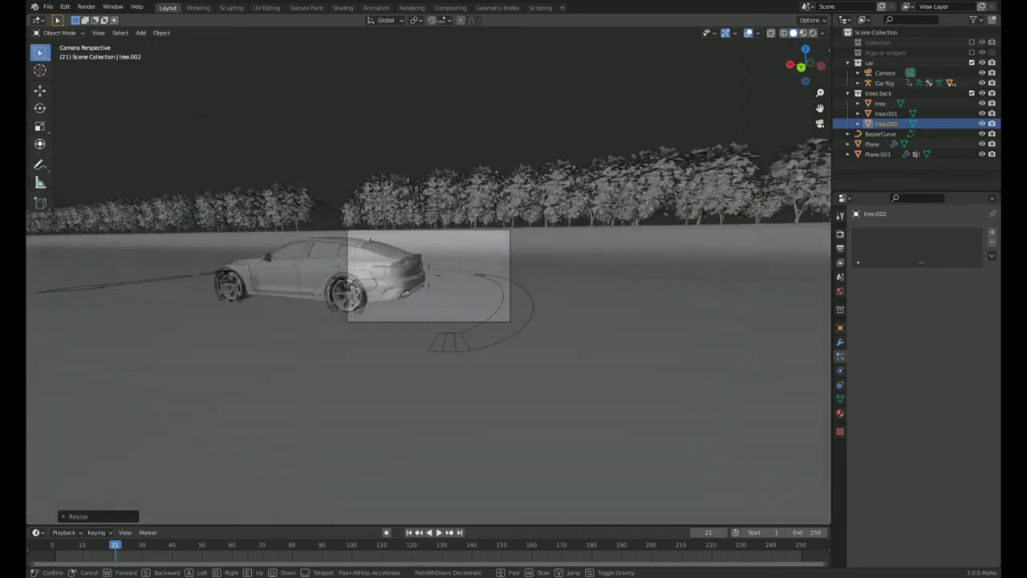
Set the road's hair segments to 6 and the seed to 4.
{"action": "left_click", "coordinate": [877, 153]}
{"action": "left_click", "coordinate": [985, 365]}
{"action": "left_click_drag", "start_coordinate": [947, 341], "coordinate": [962, 342]}
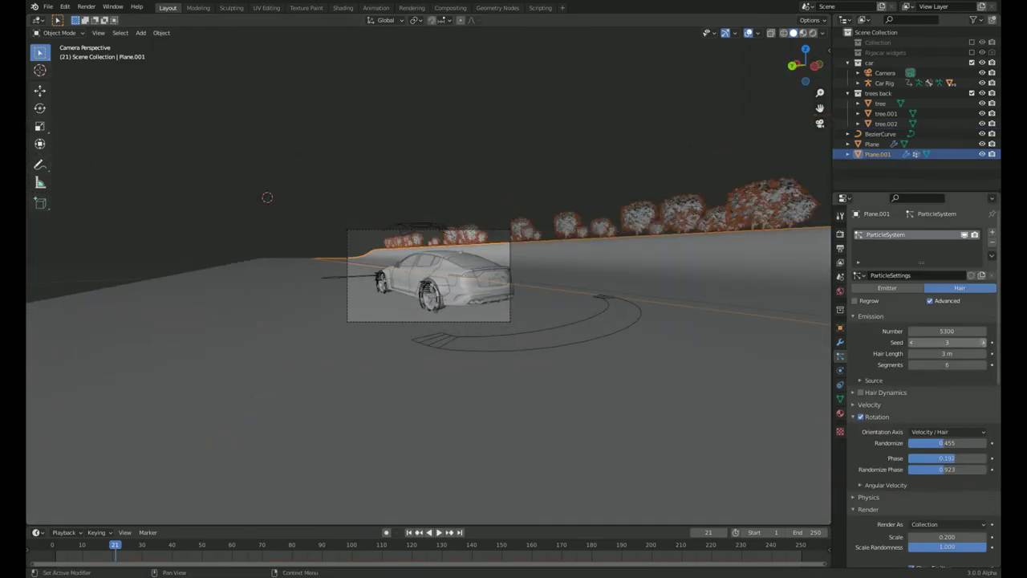
Select and grow the faces along the road edge.
{"action": "key", "text": "Tab"}
{"action": "mouse_move", "coordinate": [663, 371]}
{"action": "middle_mouse_down"}
{"action": "mouse_move", "coordinate": [618, 323]}
{"action": "mouse_move", "coordinate": [611, 346]}
{"action": "mouse_move", "coordinate": [628, 351]}
{"action": "mouse_move", "coordinate": [500, 361]}
{"action": "middle_mouse_up"}
{"action": "right_click", "coordinate": [611, 346]}
{"action": "left_click", "coordinate": [611, 346]}
{"action": "key", "text": "Tab"}
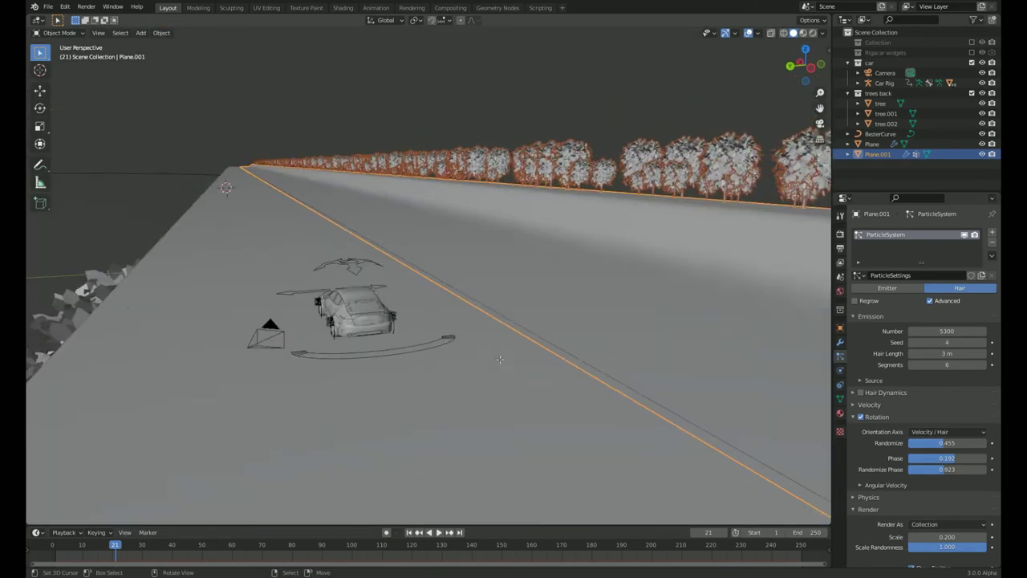
{"action": "key", "text": "Tab"}
{"action": "key", "text": "ctrl+KP_Add"}
{"action": "left_click", "coordinate": [840, 399]}
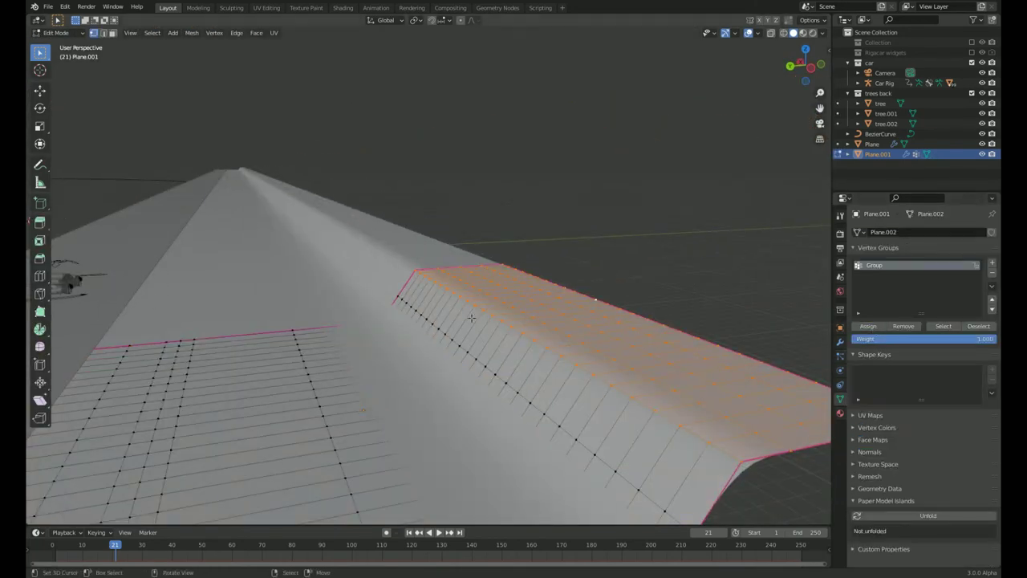
Raise the selected road-edge faces vertically along Z.
{"action": "middle_click_drag", "start_coordinate": [471, 319], "coordinate": [583, 349]}
{"action": "key", "text": "Tab"}
{"action": "key", "text": "Tab"}
{"action": "key", "text": "g"}
{"action": "key", "text": "z"}
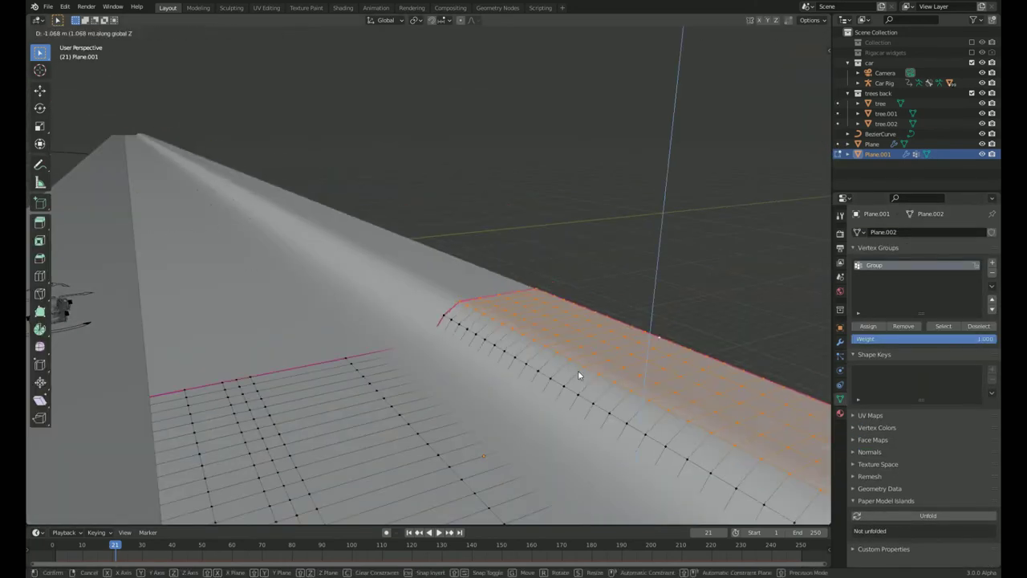
{"action": "left_click", "coordinate": [577, 375]}
{"action": "key", "text": "Tab"}
Check the camera view, then add a new Sapling Tree Gen tree.
{"action": "key", "text": "KP_0"}
{"action": "left_click", "coordinate": [885, 72]}
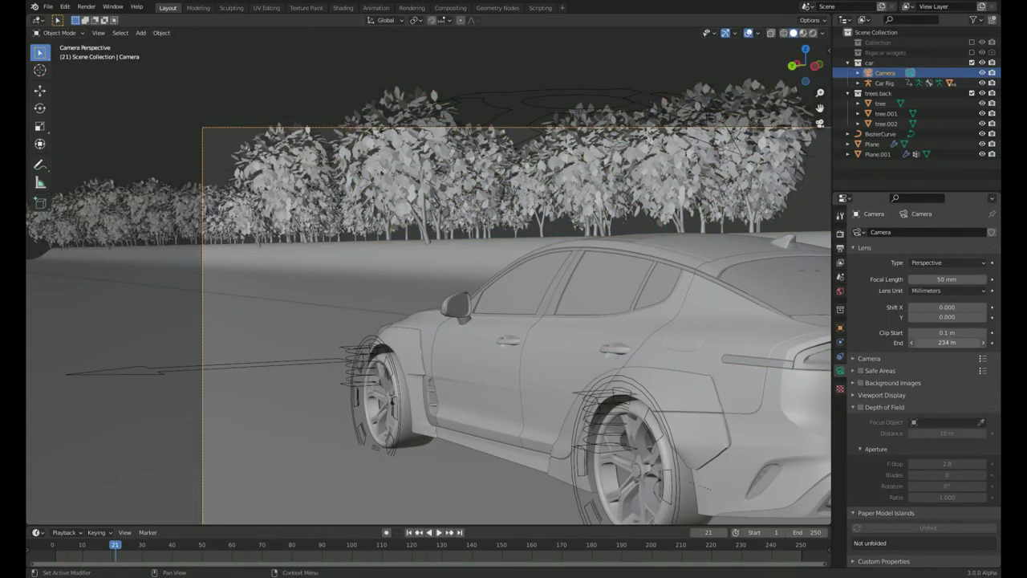
{"action": "mouse_move", "coordinate": [586, 262]}
{"action": "middle_mouse_down"}
{"action": "mouse_move", "coordinate": [541, 316]}
{"action": "mouse_move", "coordinate": [382, 276]}
{"action": "mouse_move", "coordinate": [318, 291]}
{"action": "mouse_move", "coordinate": [424, 284]}
{"action": "mouse_move", "coordinate": [574, 296]}
{"action": "middle_mouse_up"}
{"action": "left_click", "coordinate": [573, 295]}
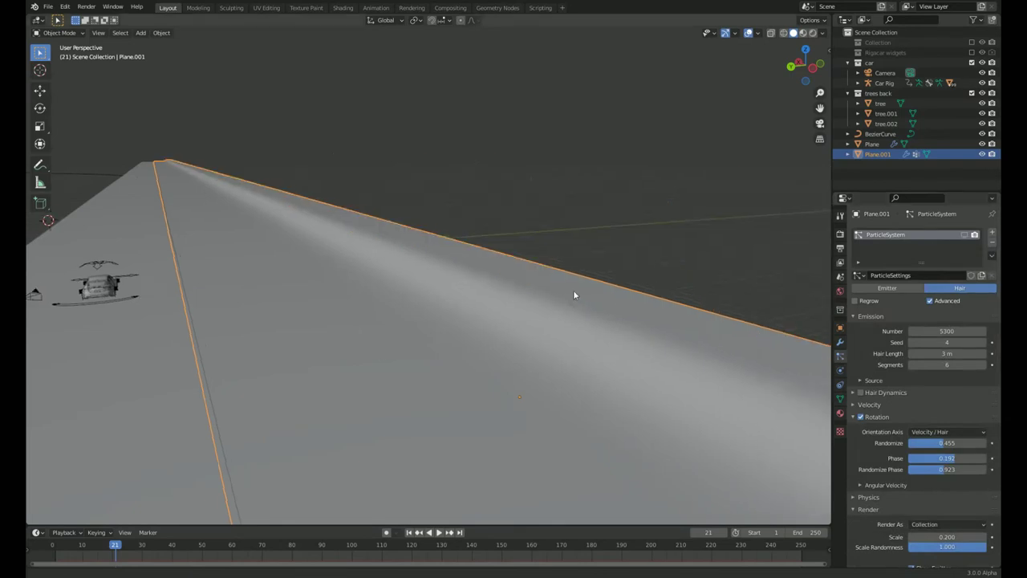
{"action": "scroll", "coordinate": [573, 296], "scroll_direction": "down", "scroll_amount": 5}
{"action": "key", "text": "shift+a"}
{"action": "left_click", "coordinate": [481, 351]}
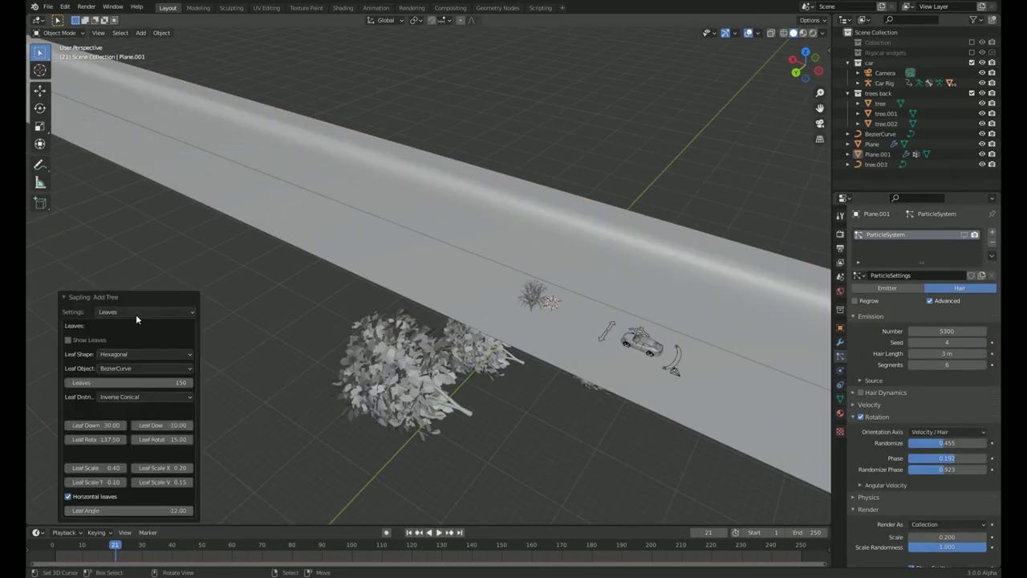
Adjust the sapling's Branch Splitting and turn on its Leaves.
{"action": "left_click", "coordinate": [135, 313]}
{"action": "left_click", "coordinate": [137, 245]}
{"action": "left_click", "coordinate": [164, 254]}
{"action": "left_click", "coordinate": [134, 289]}
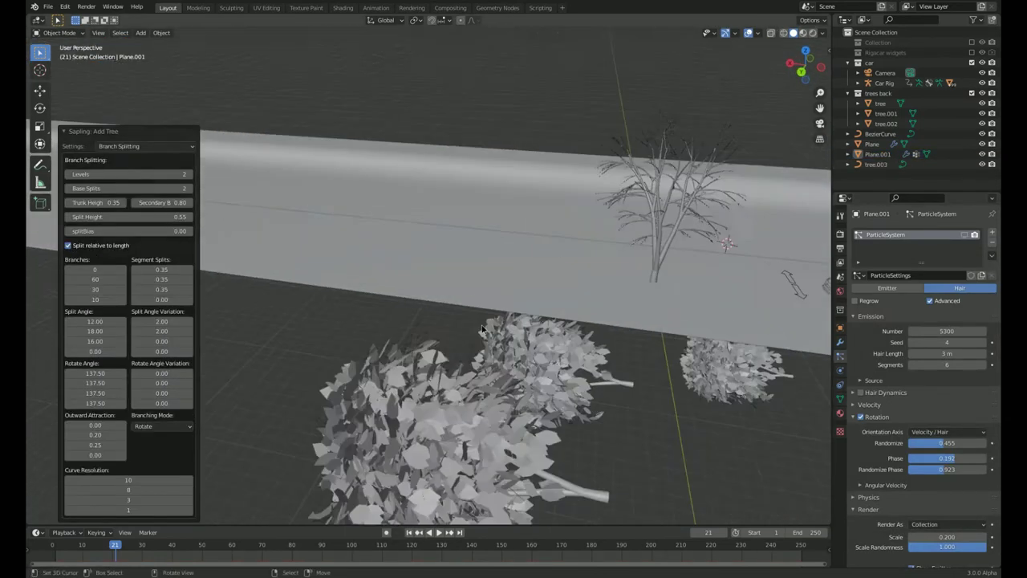
{"action": "key", "text": "KP_Decimal"}
{"action": "left_click", "coordinate": [144, 146]}
{"action": "left_click", "coordinate": [138, 206]}
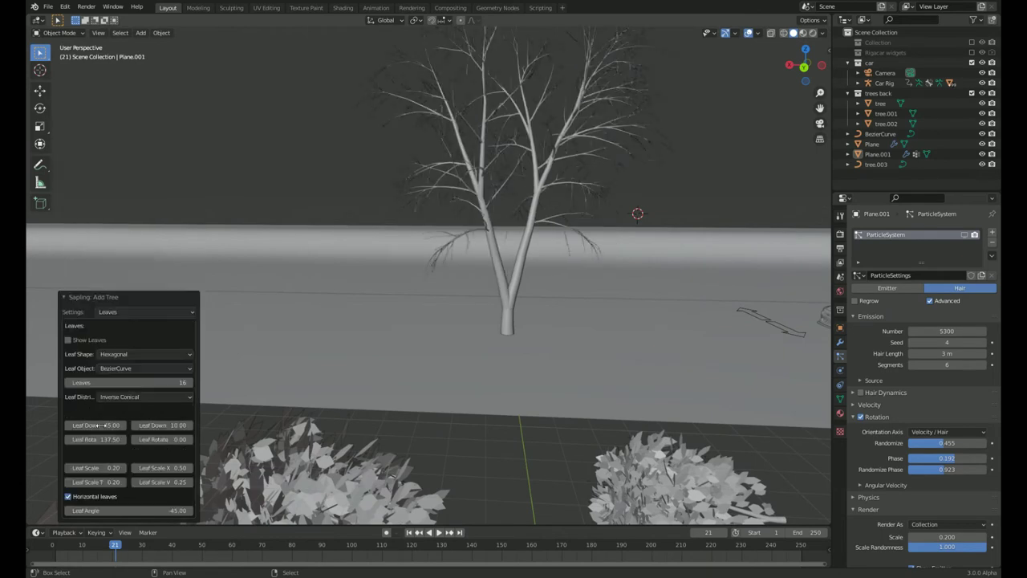
{"action": "key", "text": "Return"}
{"action": "left_click", "coordinate": [68, 339]}
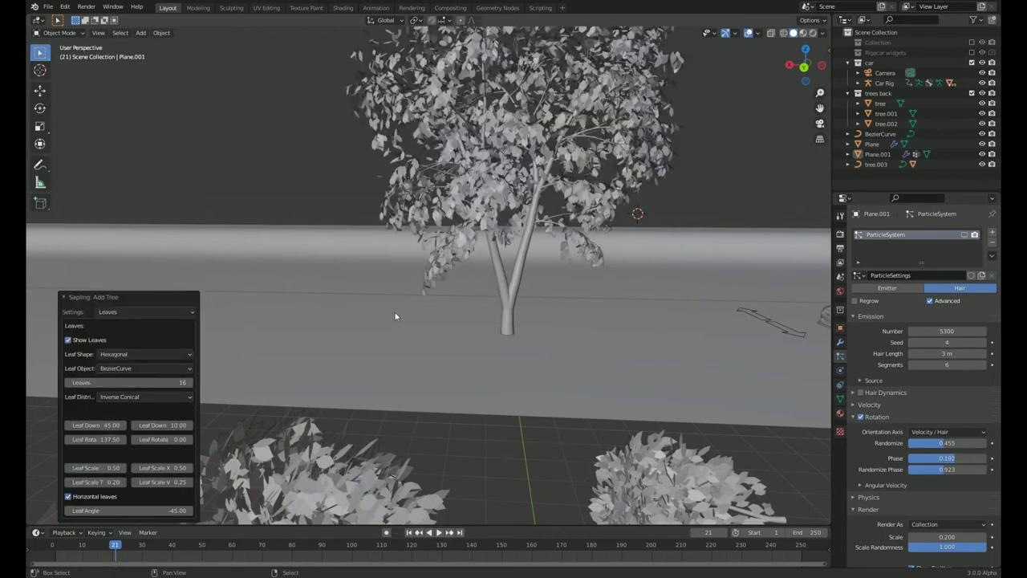
Convert the sapling tree tree.003 to a mesh.
{"action": "left_click", "coordinate": [394, 312]}
{"action": "right_click", "coordinate": [469, 217]}
{"action": "left_click", "coordinate": [561, 228]}
{"action": "left_click", "coordinate": [840, 413]}
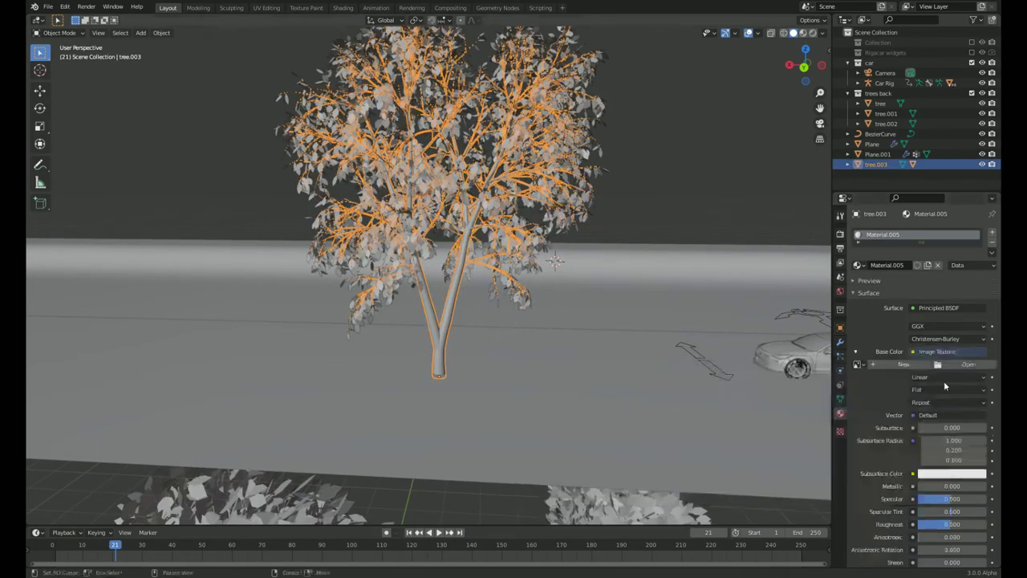
Replace Material.005 with the 'leave' material on the leaves object.
{"action": "left_click", "coordinate": [936, 265]}
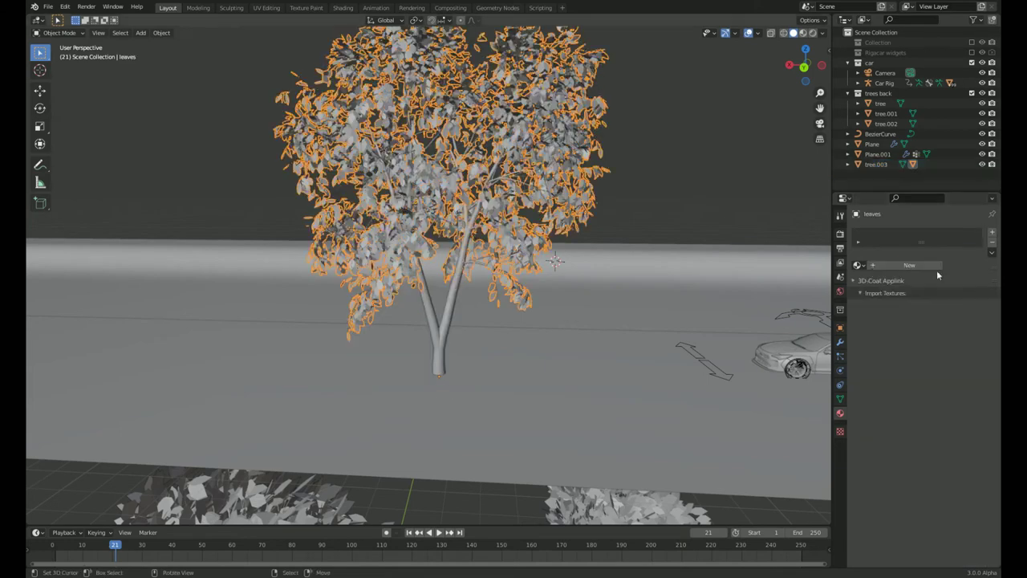
{"action": "left_click", "coordinate": [858, 265]}
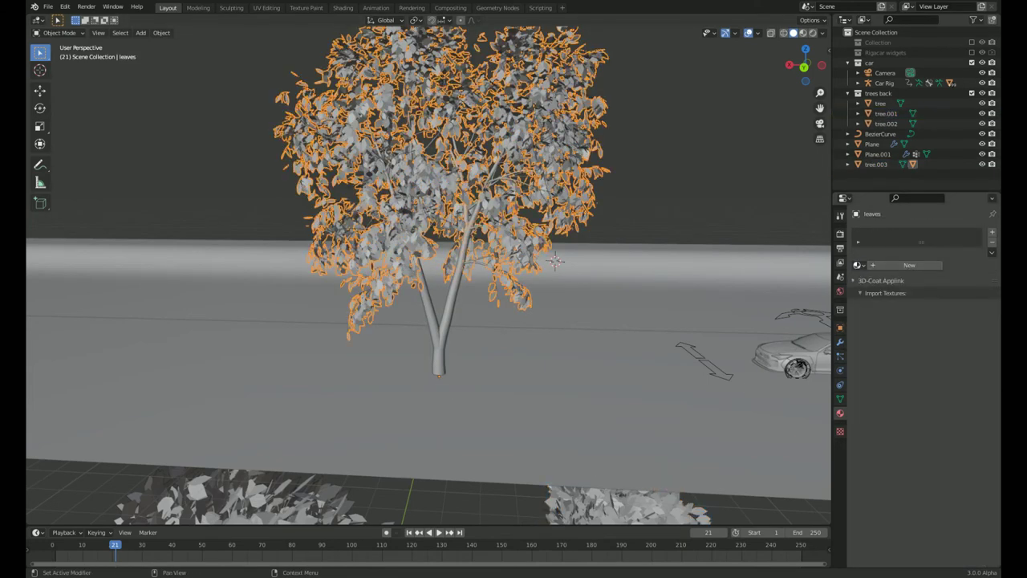
{"action": "left_click", "coordinate": [858, 265]}
{"action": "left_click", "coordinate": [911, 282]}
Preview the tree rendered, then apply the leaves object's scale.
{"action": "left_click", "coordinate": [800, 33]}
{"action": "scroll", "coordinate": [575, 229], "scroll_direction": "up", "scroll_amount": 5}
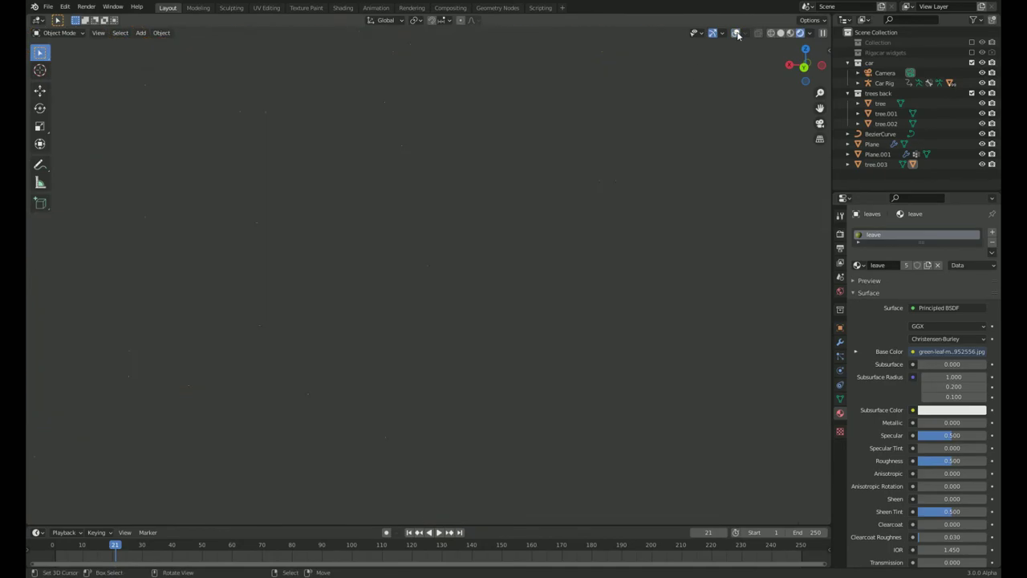
{"action": "key", "text": "z"}
{"action": "key", "text": "ctrl+a"}
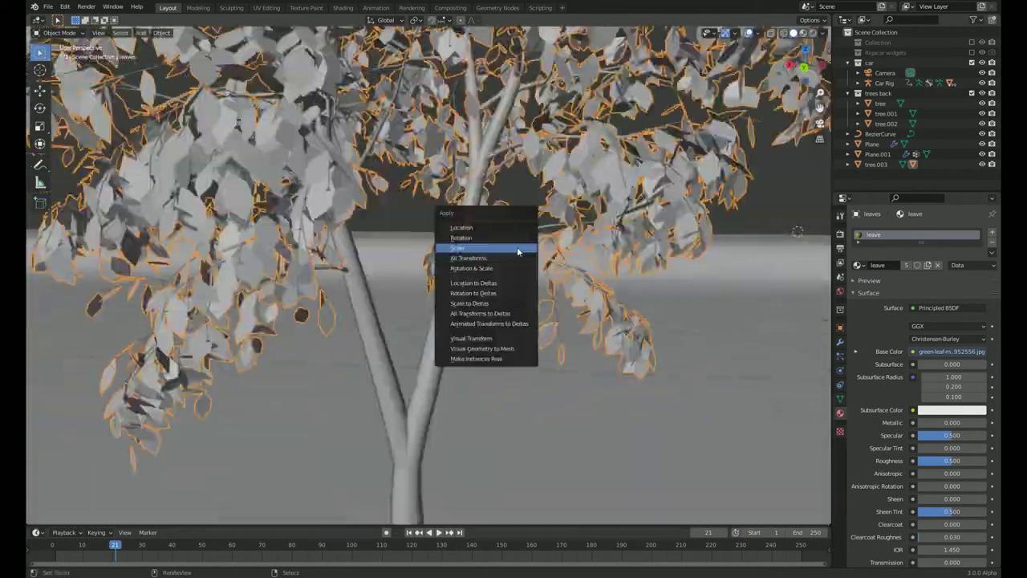
{"action": "left_click", "coordinate": [465, 238]}
Inspect the tree rendered in local view, then return to the full scene.
{"action": "key", "text": "z"}
{"action": "scroll", "coordinate": [553, 227], "scroll_direction": "down", "scroll_amount": 5}
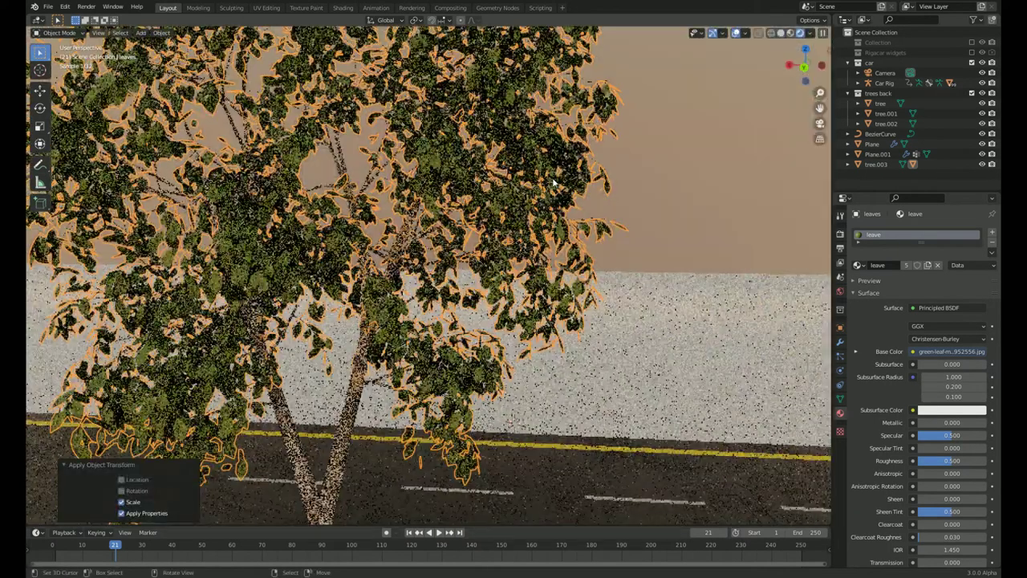
{"action": "key", "text": "z"}
{"action": "key", "text": "KP_Divide"}
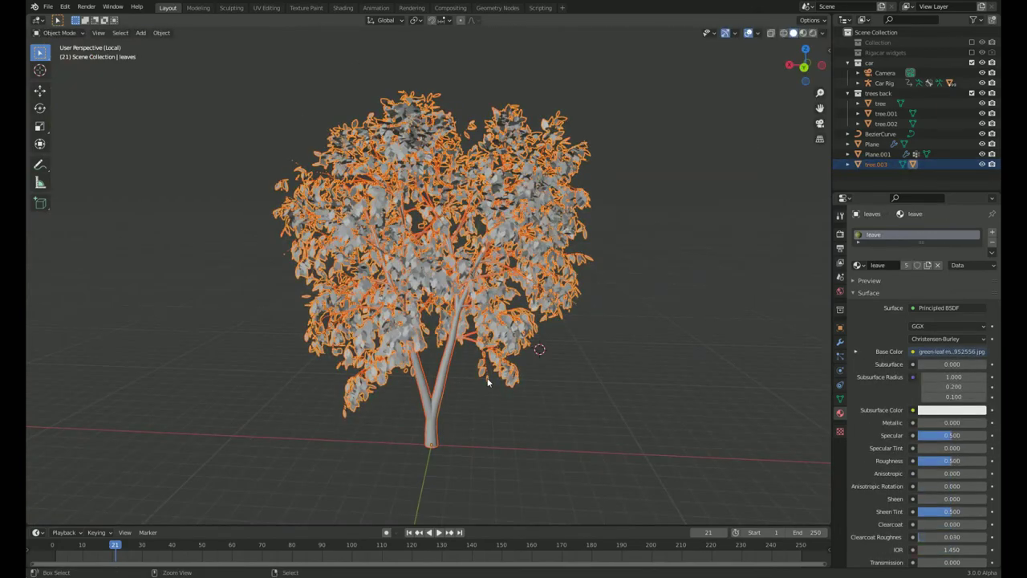
{"action": "key", "text": "z"}
{"action": "scroll", "coordinate": [644, 203], "scroll_direction": "up", "scroll_amount": 5}
{"action": "key", "text": "alt+a"}
{"action": "scroll", "coordinate": [539, 321], "scroll_direction": "down", "scroll_amount": 4}
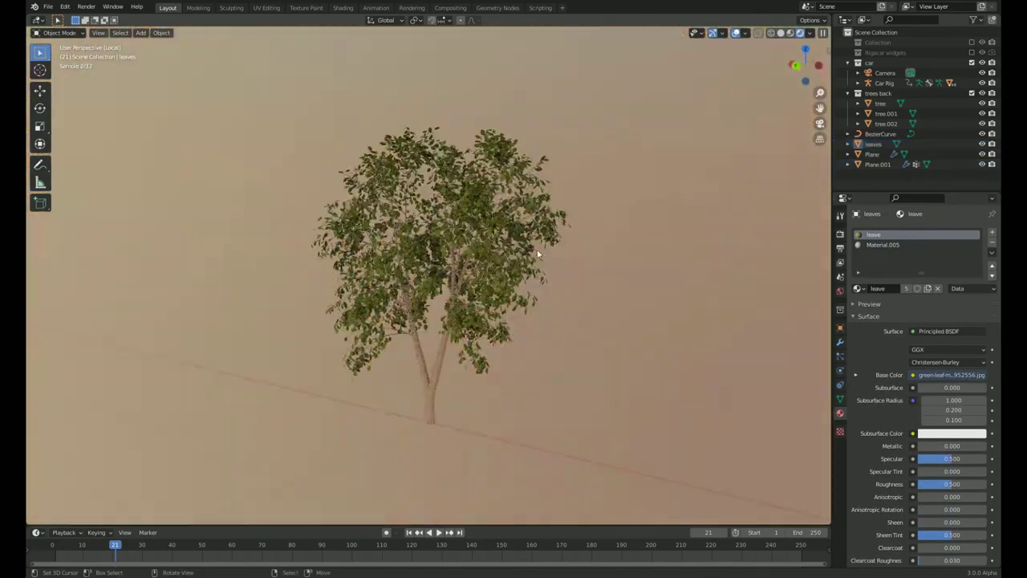
{"action": "key", "text": "z"}
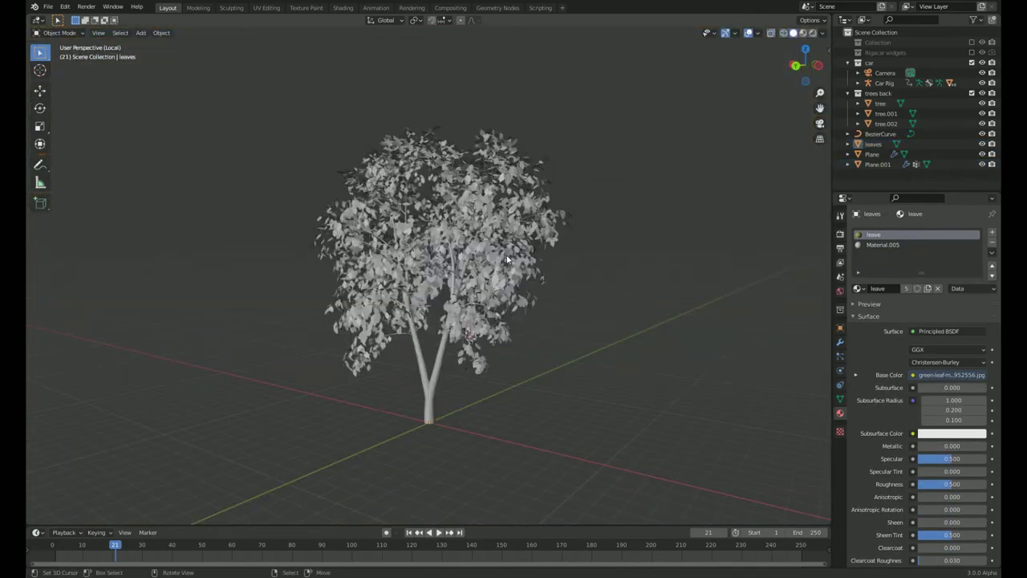
{"action": "key", "text": "KP_Divide"}
Add a loop cut across Plane.001 in Edit Mode.
{"action": "left_click", "coordinate": [325, 346]}
{"action": "key", "text": "Tab"}
{"action": "middle_click_drag", "start_coordinate": [325, 345], "coordinate": [481, 305]}
{"action": "key", "text": "ctrl+r"}
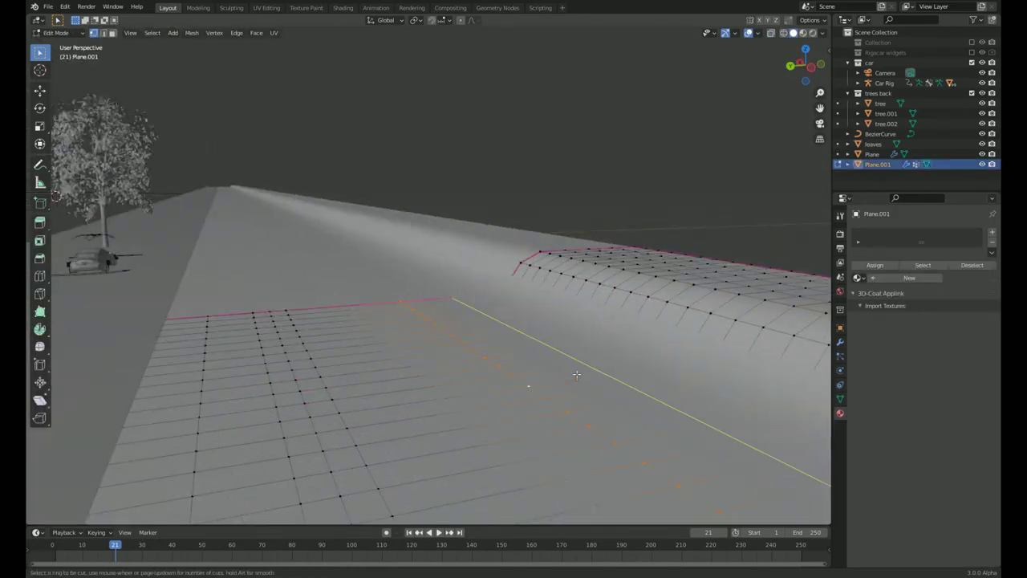
{"action": "left_click", "coordinate": [576, 377]}
Select the strip of faces along the road and grow it twice.
{"action": "key", "text": "3"}
{"action": "left_click", "coordinate": [297, 355], "text": "alt"}
{"action": "key", "text": "ctrl+KP_Add"}
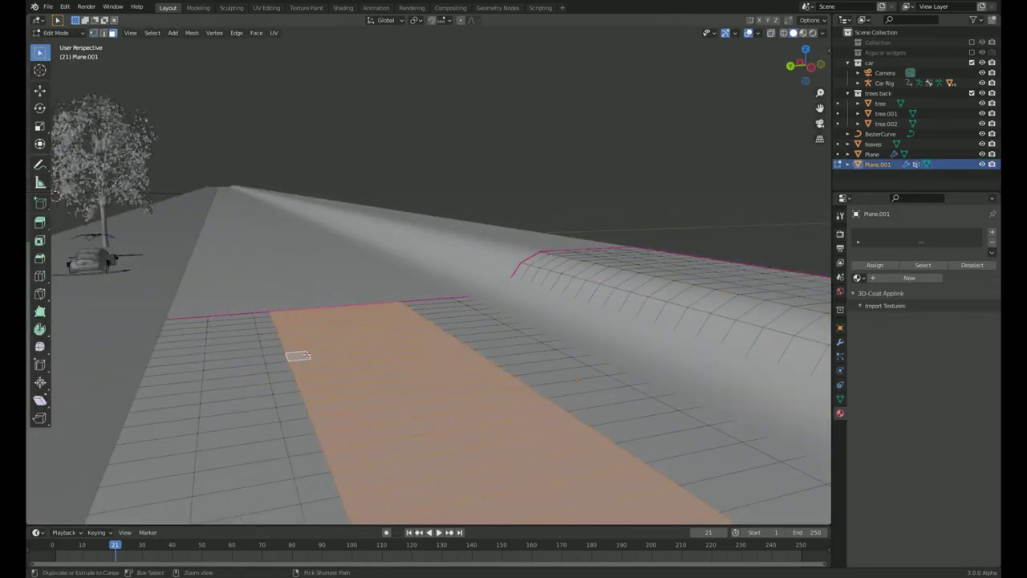
{"action": "key", "text": "ctrl+KP_Add"}
Assign the strip to vertex group Group.001 and add a second particle system.
{"action": "left_click", "coordinate": [840, 355]}
{"action": "left_click", "coordinate": [840, 327]}
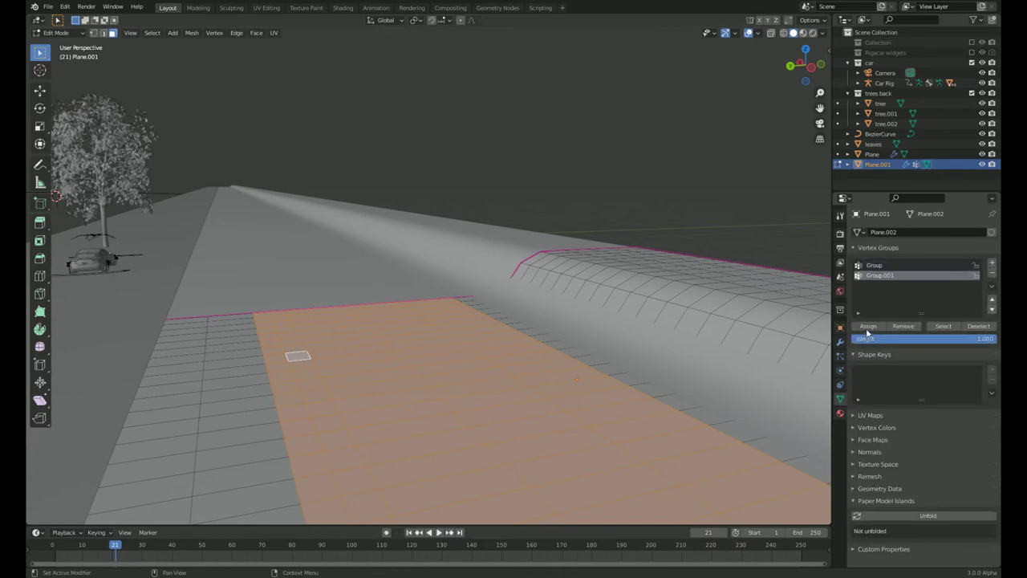
{"action": "left_click", "coordinate": [840, 355]}
{"action": "left_click", "coordinate": [993, 232]}
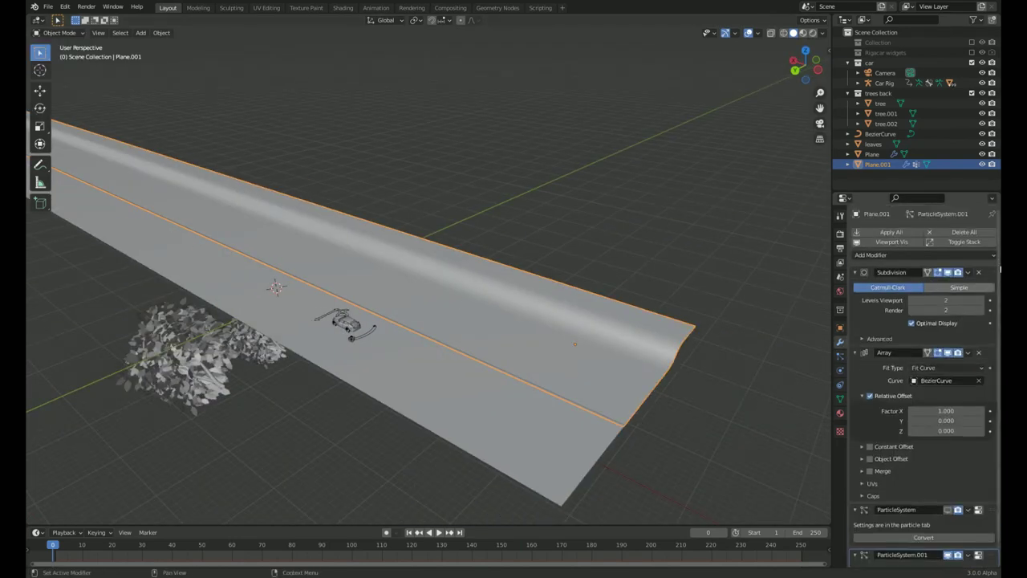
Apply the Subdivision modifier and render the particles as Object, instancing tree.
{"action": "key", "text": "ctrl+a"}
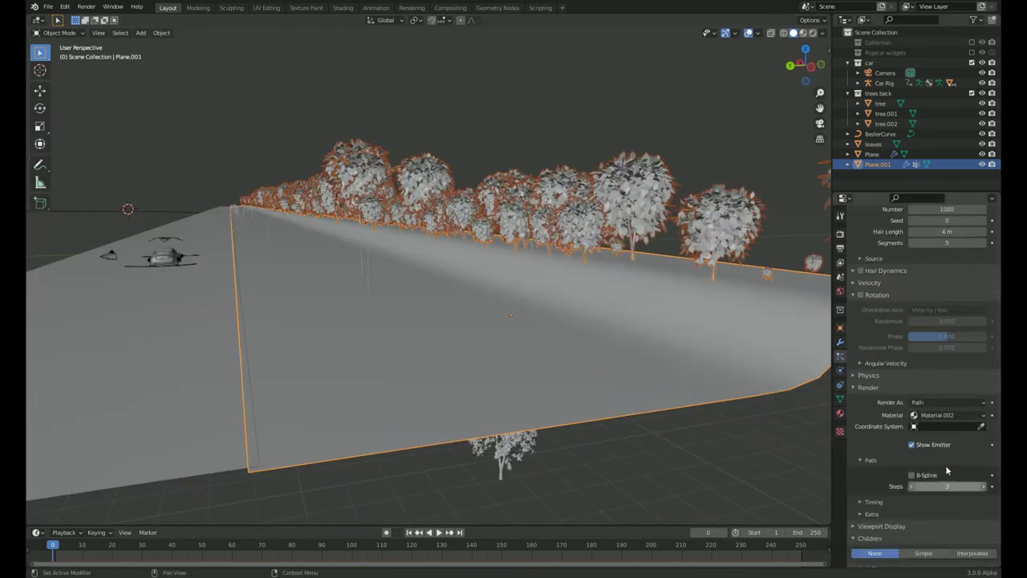
{"action": "scroll", "coordinate": [946, 469], "scroll_direction": "down", "scroll_amount": 3}
{"action": "left_click", "coordinate": [947, 341]}
{"action": "left_click", "coordinate": [947, 341]}
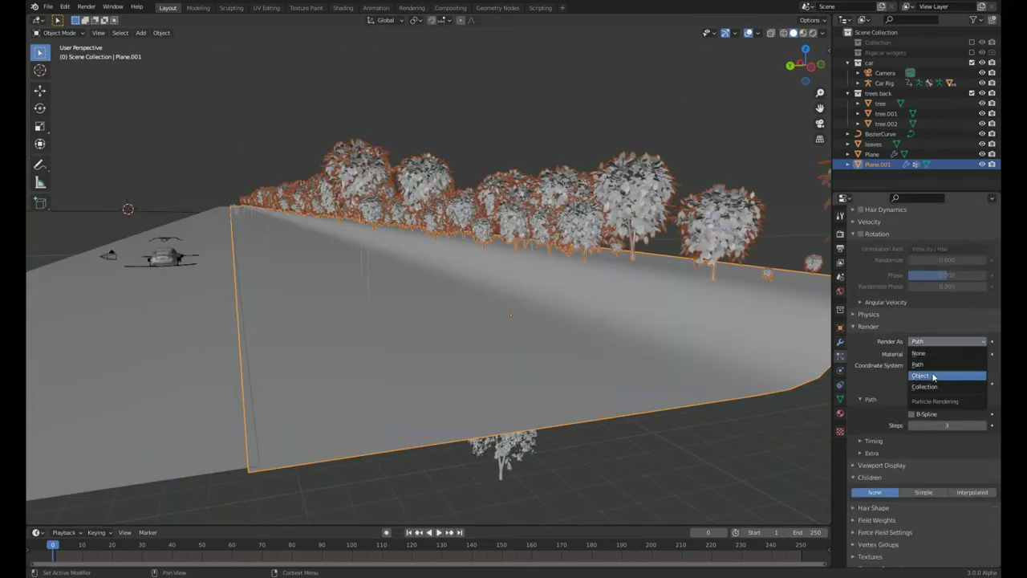
{"action": "left_click", "coordinate": [933, 377]}
{"action": "left_click", "coordinate": [947, 414]}
{"action": "type", "text": "tree"}
{"action": "key", "text": "Return"}
Change the particle instance object to the leaves bush.
{"action": "left_click", "coordinate": [939, 414]}
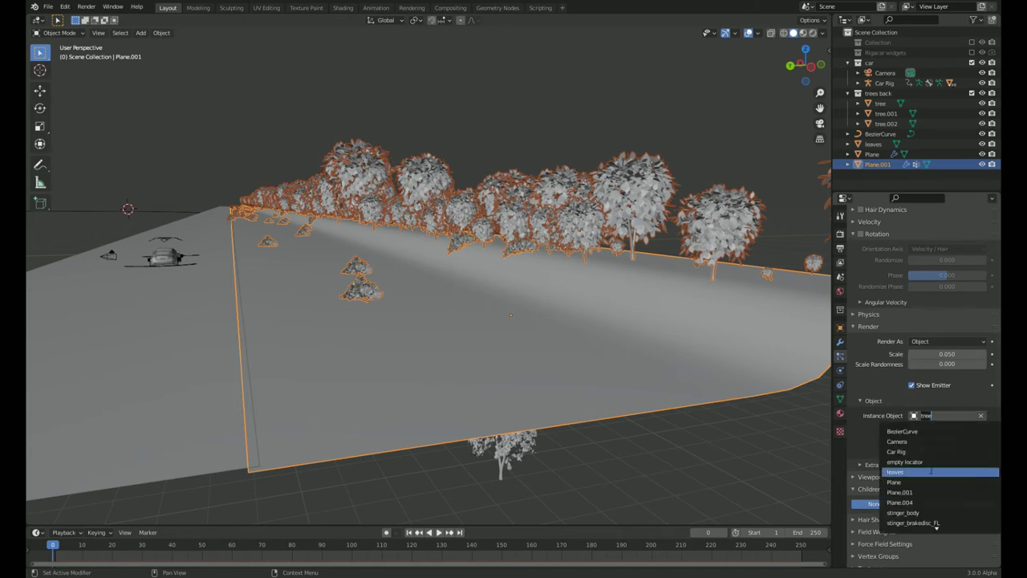
{"action": "key", "text": "Escape"}
{"action": "scroll", "coordinate": [941, 477], "scroll_direction": "up", "scroll_amount": 3}
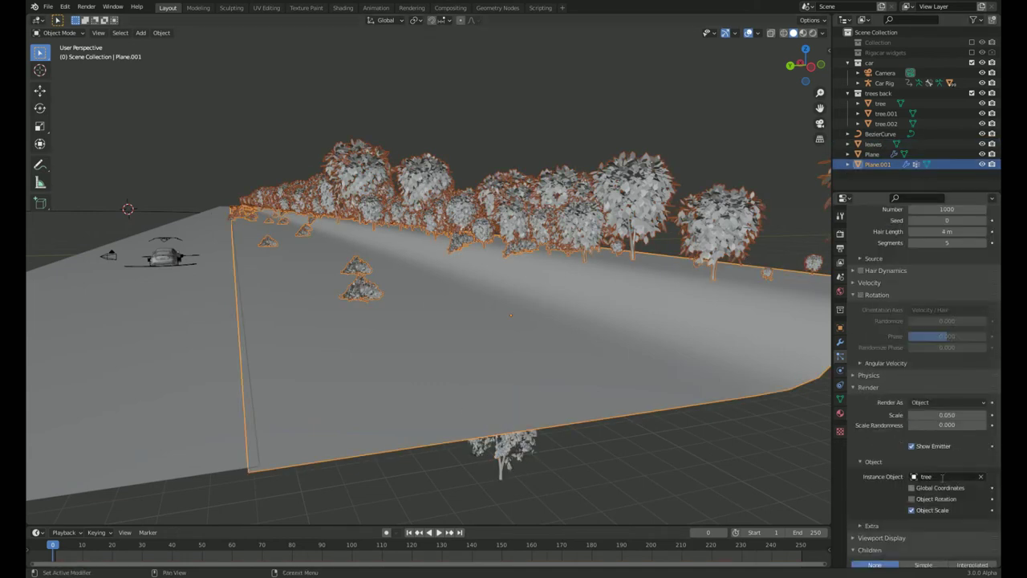
{"action": "left_click", "coordinate": [942, 477]}
{"action": "left_click", "coordinate": [935, 417]}
{"action": "scroll", "coordinate": [931, 498], "scroll_direction": "up", "scroll_amount": 6}
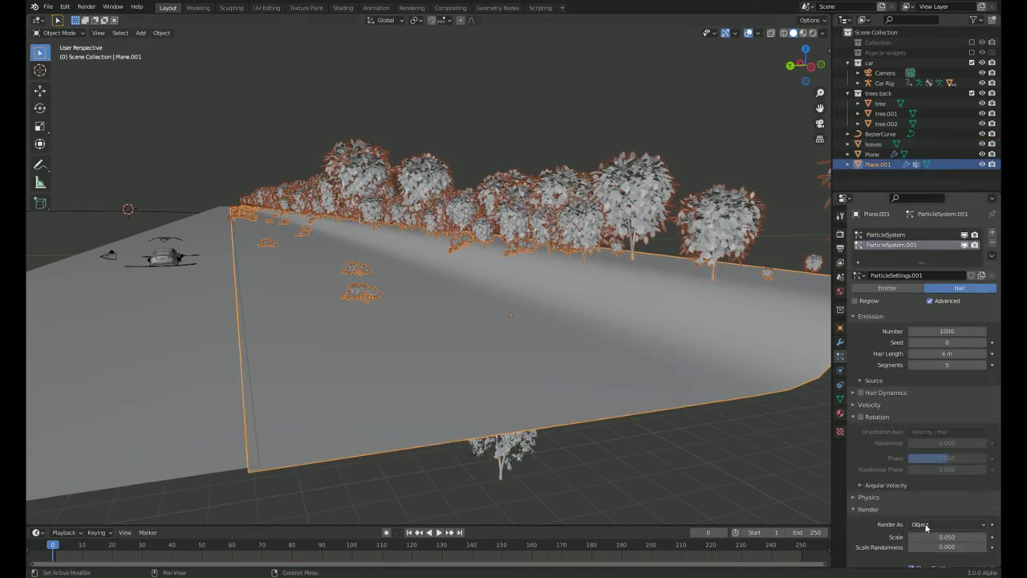
Rotate the leaves bush 90° about X and reselect Plane.001.
{"action": "left_click", "coordinate": [501, 453]}
{"action": "key", "text": "r"}
{"action": "key", "text": "x"}
{"action": "key", "text": "9"}
{"action": "key", "text": "0"}
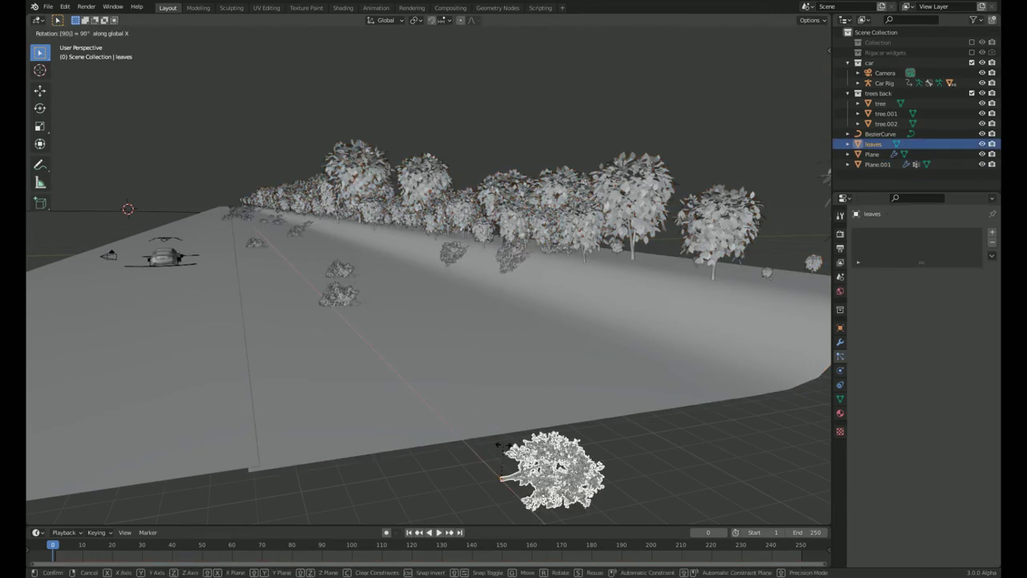
{"action": "key", "text": "Return"}
{"action": "left_click", "coordinate": [466, 353]}
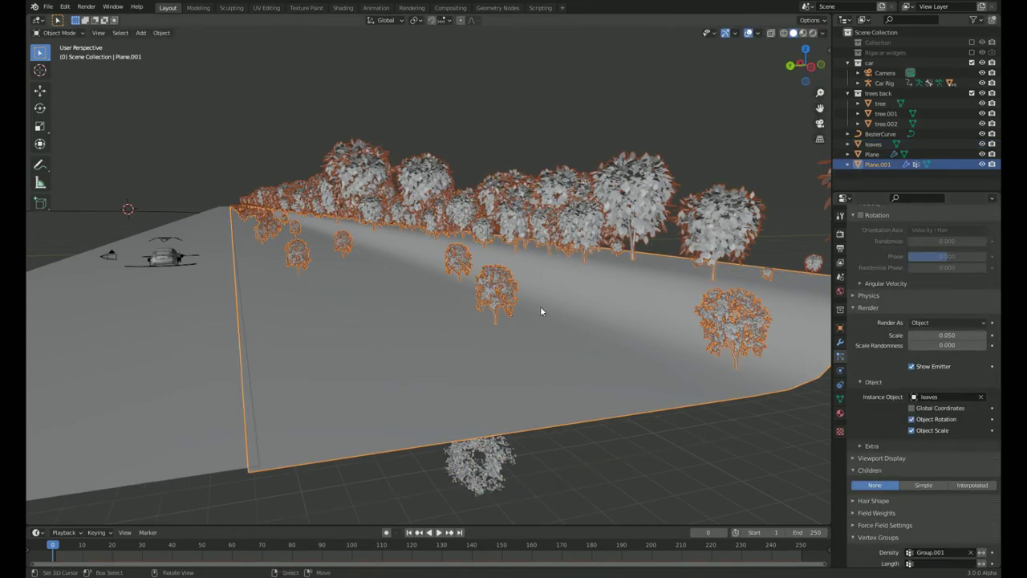
Set child particles to Interpolated with scale 0.1 and 0.5 scale randomness.
{"action": "middle_click_drag", "start_coordinate": [540, 311], "coordinate": [756, 374]}
{"action": "scroll", "coordinate": [931, 401], "scroll_direction": "down", "scroll_amount": 2}
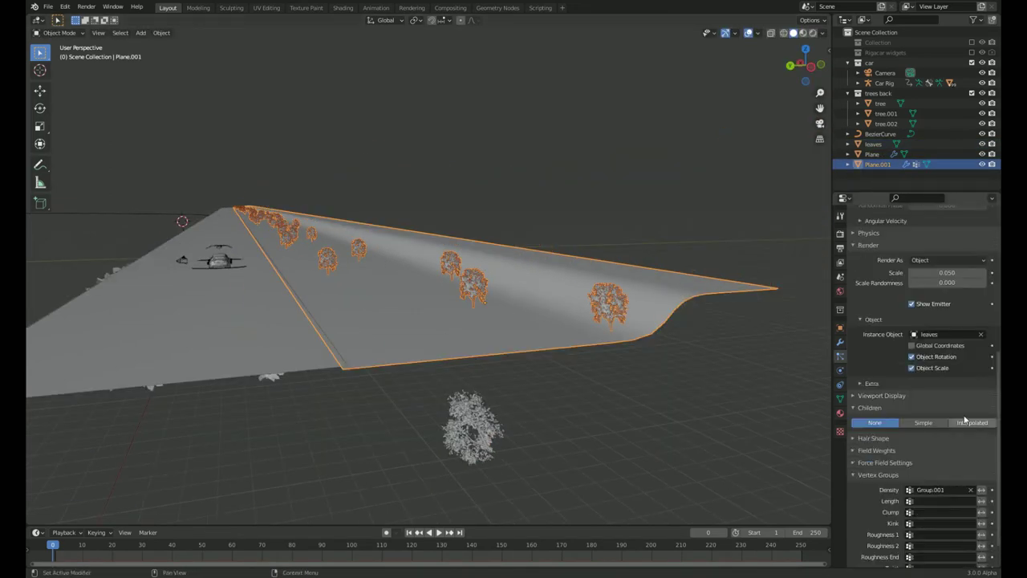
{"action": "left_click", "coordinate": [965, 420]}
{"action": "key", "text": "KP_0"}
{"action": "scroll", "coordinate": [946, 361], "scroll_direction": "up", "scroll_amount": 3}
{"action": "double_click", "coordinate": [953, 354]}
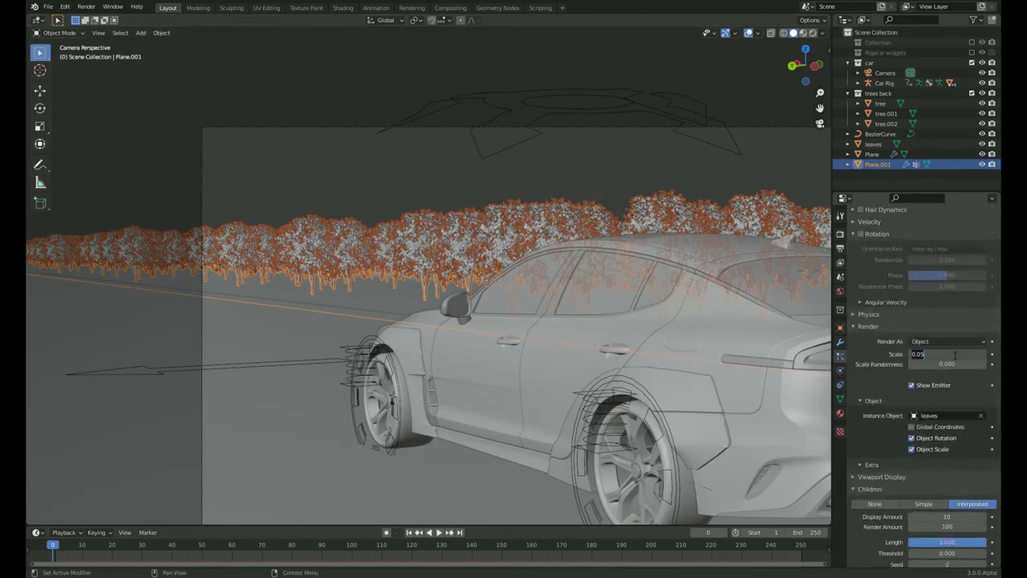
{"action": "key", "text": "Return"}
{"action": "key", "text": "Return"}
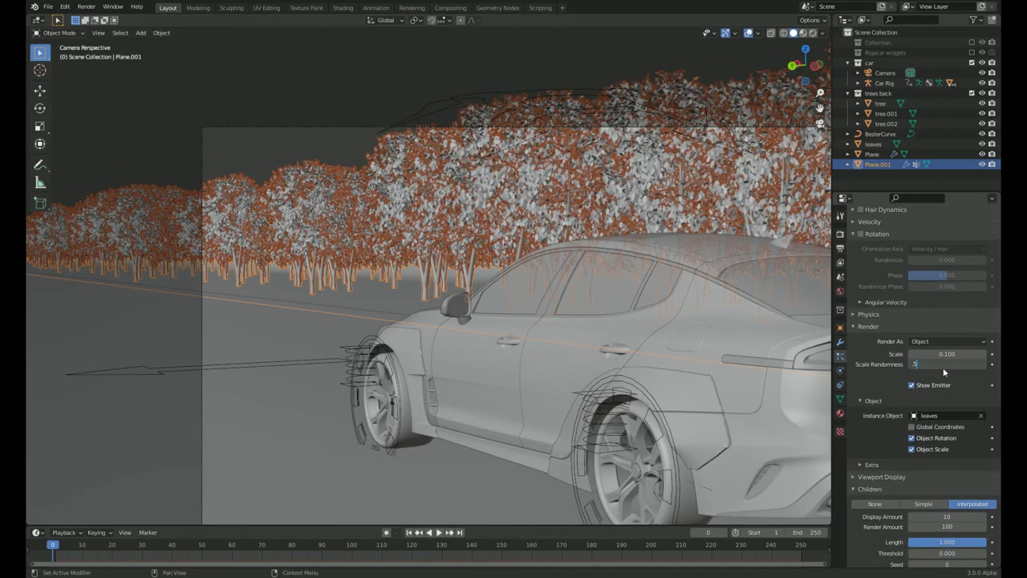
Enable particle rotation and raise its Randomize and Randomize Phase values.
{"action": "scroll", "coordinate": [882, 345], "scroll_direction": "up", "scroll_amount": 3}
{"action": "left_click", "coordinate": [861, 335]}
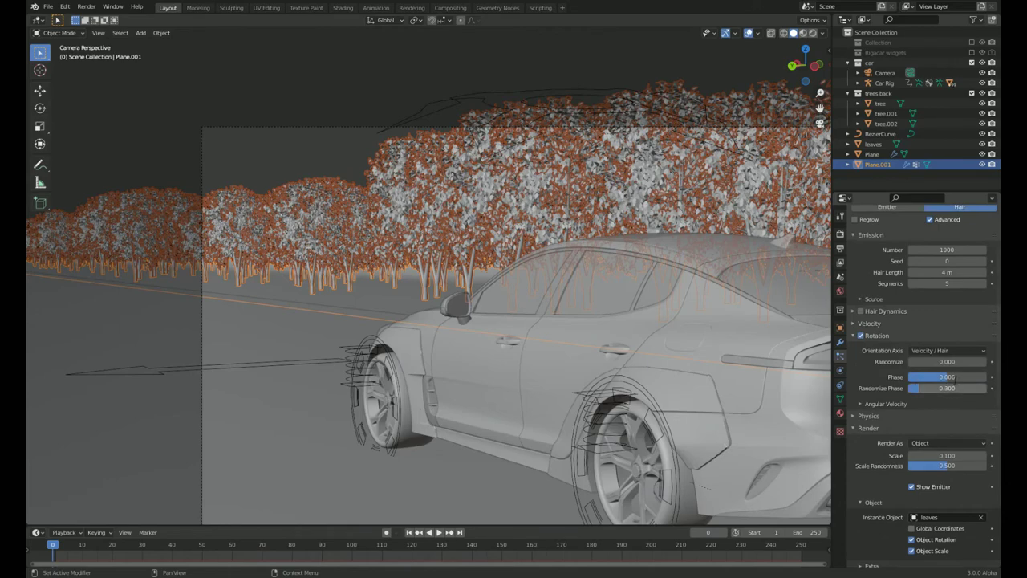
{"action": "left_click", "coordinate": [943, 375]}
{"action": "type", "text": ".5"}
{"action": "left_click_drag", "start_coordinate": [947, 388], "coordinate": [965, 388]}
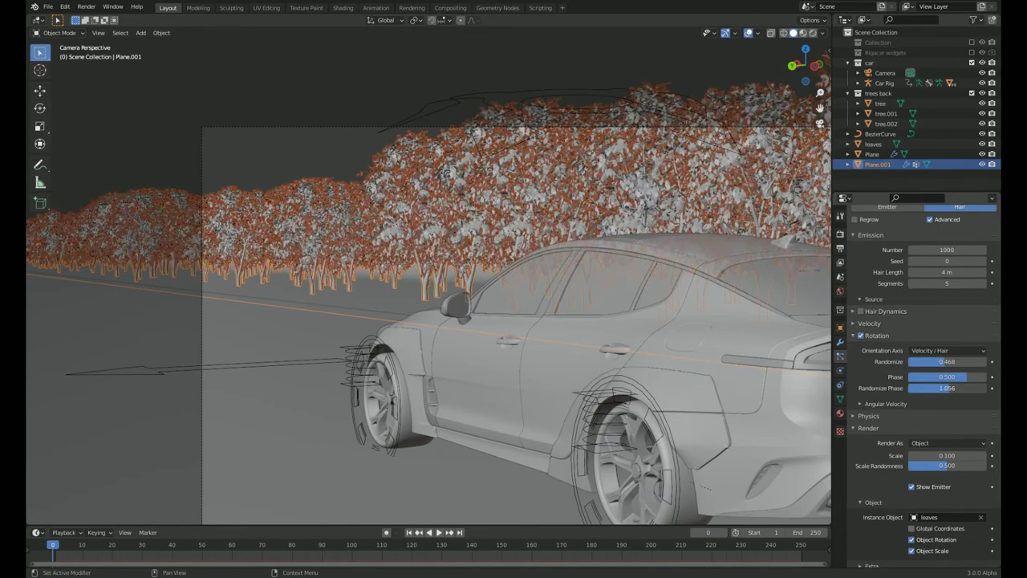
{"action": "left_click", "coordinate": [275, 92]}
{"action": "middle_click_drag", "start_coordinate": [275, 91], "coordinate": [603, 287]}
{"action": "key", "text": "KP_0"}
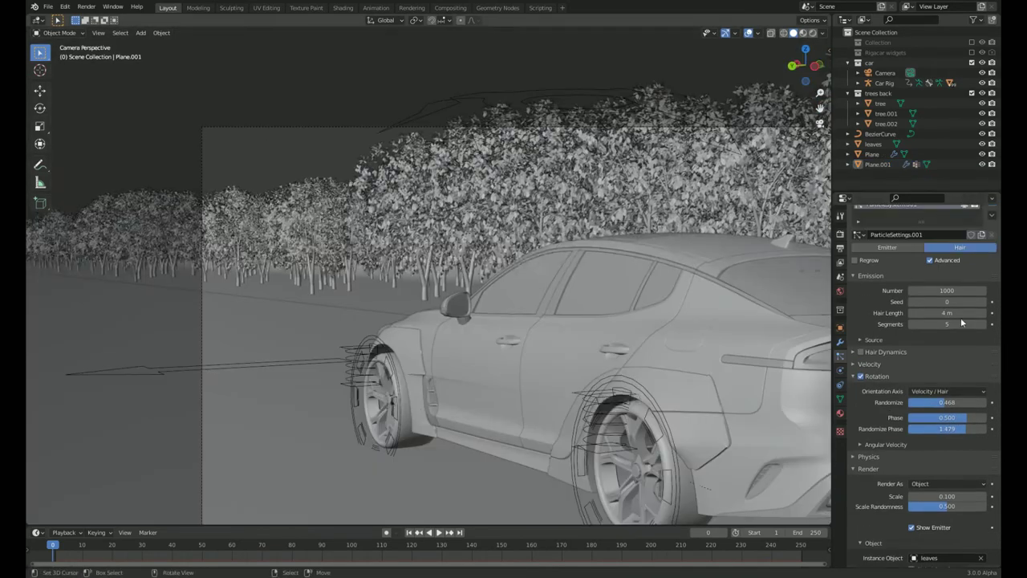
{"action": "scroll", "coordinate": [960, 316], "scroll_direction": "up", "scroll_amount": 3}
{"action": "middle_click_drag", "start_coordinate": [356, 285], "coordinate": [452, 277]}
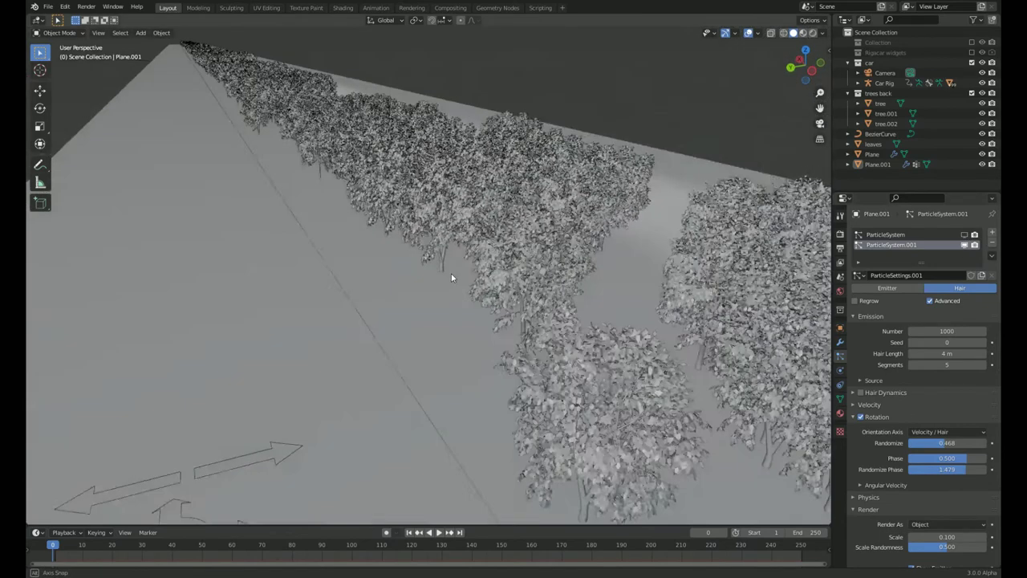
{"action": "left_click", "coordinate": [435, 401]}
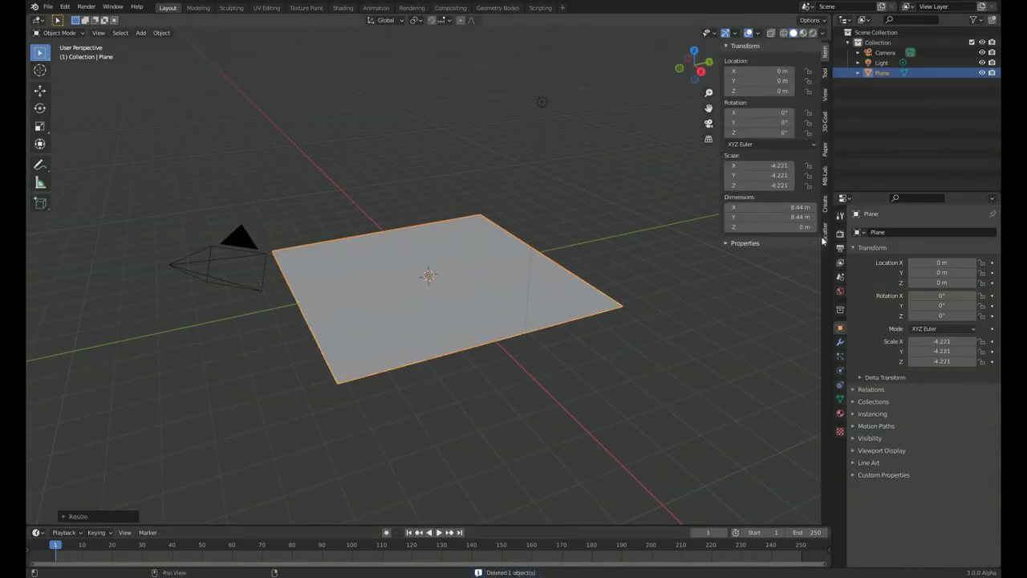
Scatter Creeping Bentgrass Big grass onto the Plane from the GScatter library.
{"action": "left_click", "coordinate": [780, 61]}
{"action": "left_click", "coordinate": [770, 96]}
{"action": "left_click", "coordinate": [770, 104]}
{"action": "left_click", "coordinate": [359, 160]}
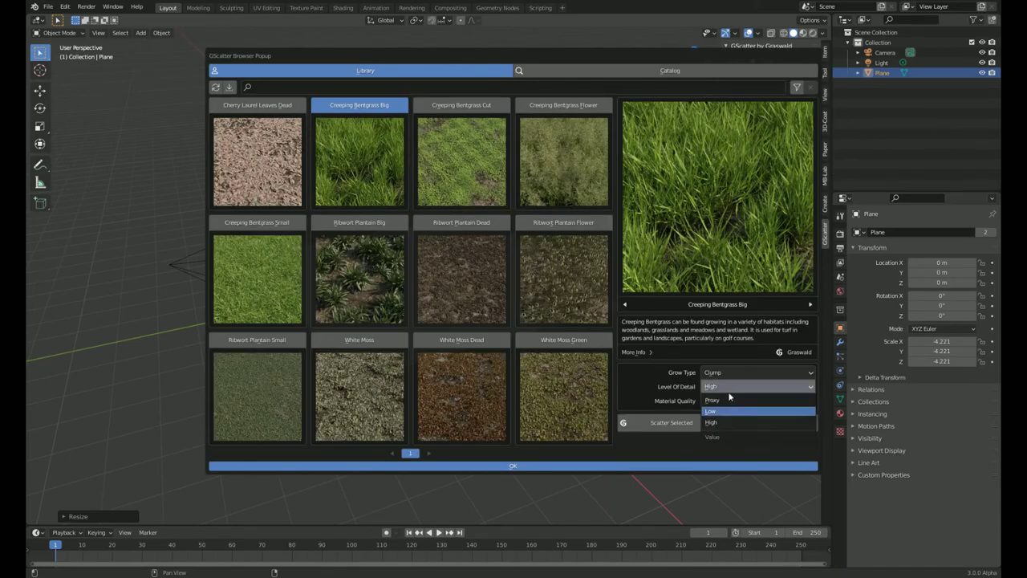
{"action": "left_click", "coordinate": [583, 465]}
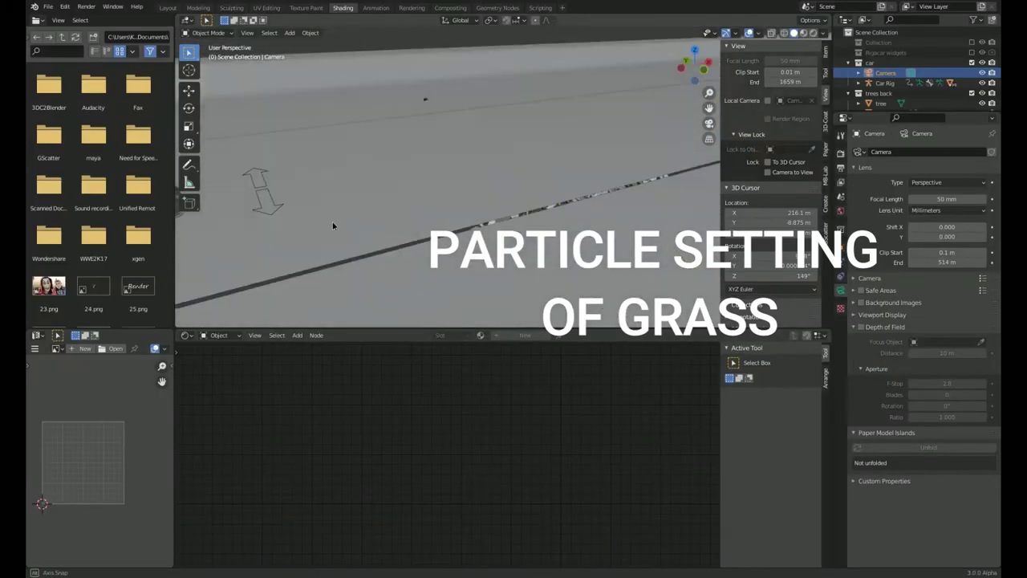
Run Merge by Distance on Plane.001's mesh in Edit Mode.
{"action": "key", "text": "Tab"}
{"action": "middle_click_drag", "start_coordinate": [459, 230], "coordinate": [566, 179]}
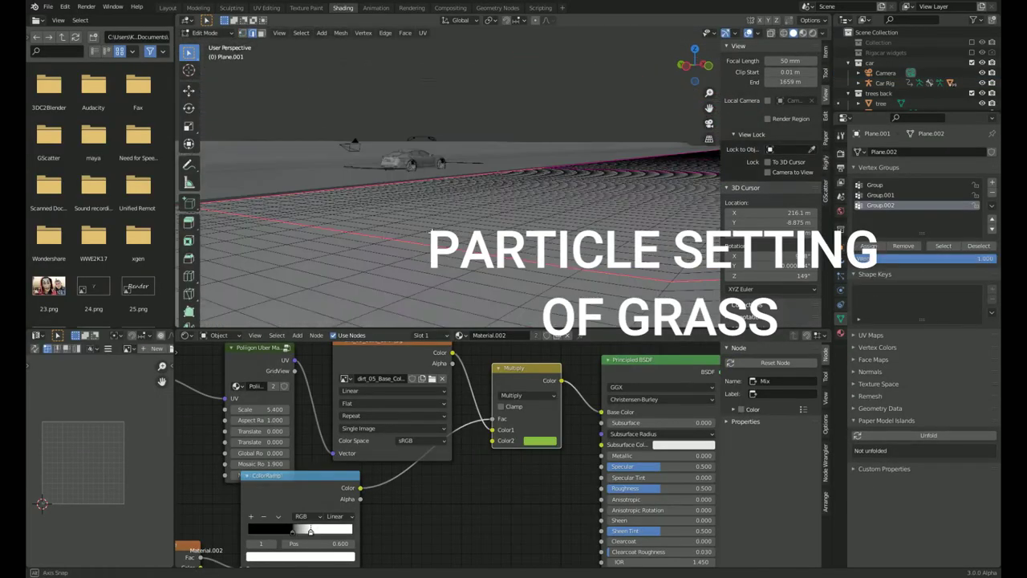
{"action": "key", "text": "KP_3"}
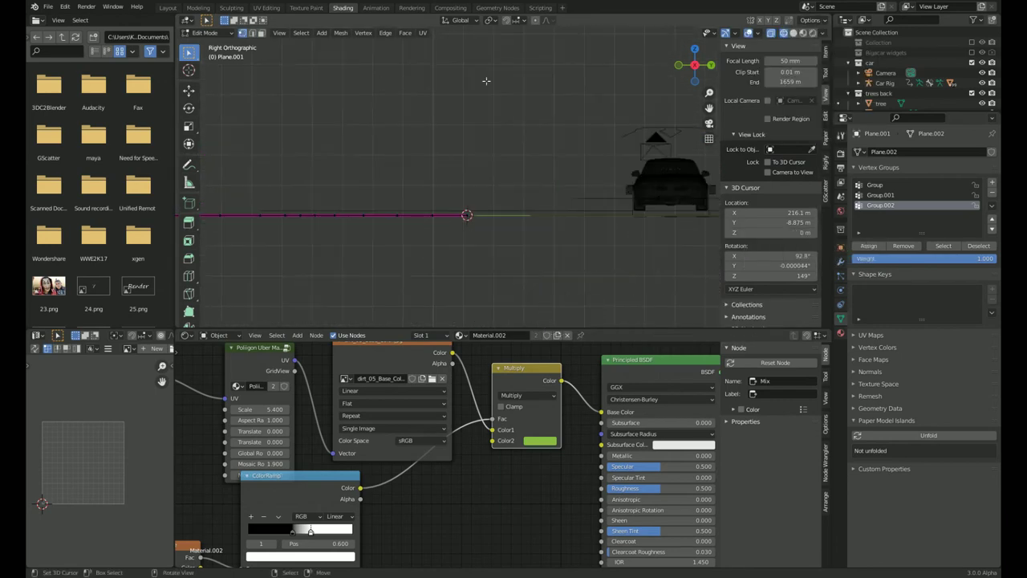
{"action": "key", "text": "F3"}
{"action": "type", "text": "MER"}
{"action": "key", "text": "Down"}
{"action": "key", "text": "Down"}
{"action": "key", "text": "Down"}
{"action": "key", "text": "Return"}
{"action": "middle_click_drag", "start_coordinate": [426, 98], "coordinate": [525, 99]}
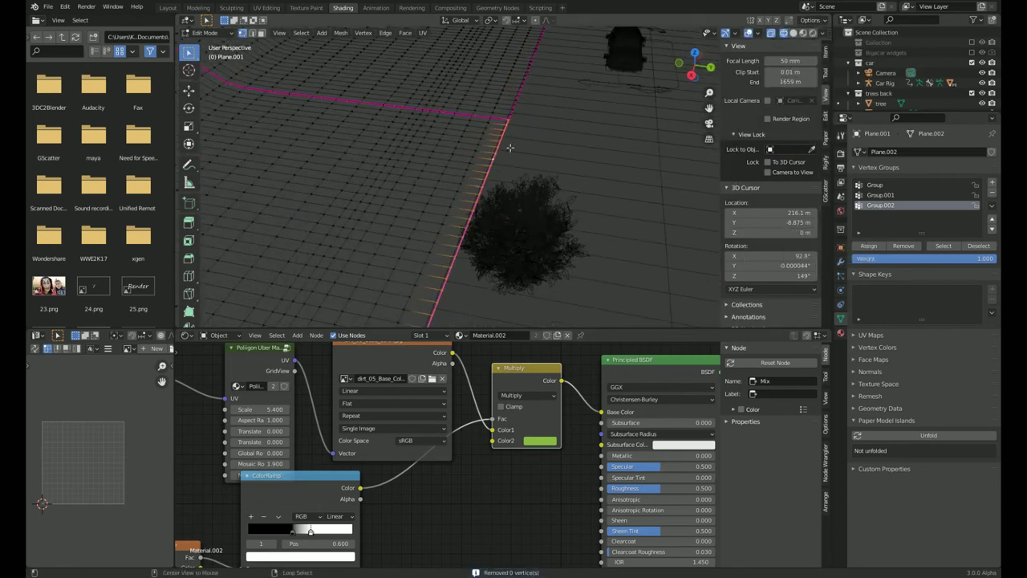
{"action": "key", "text": "F3"}
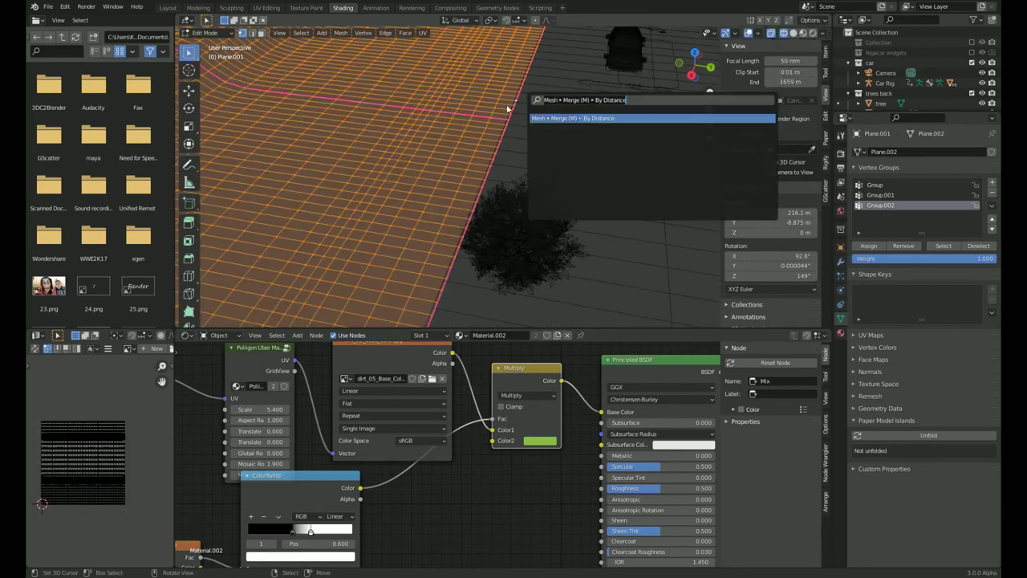
{"action": "key", "text": "Return"}
Lift the plane's border edge in Right Orthographic view to form a sloped bank.
{"action": "middle_click_drag", "start_coordinate": [507, 107], "coordinate": [514, 161]}
{"action": "key", "text": "KP_3"}
{"action": "key", "text": "g"}
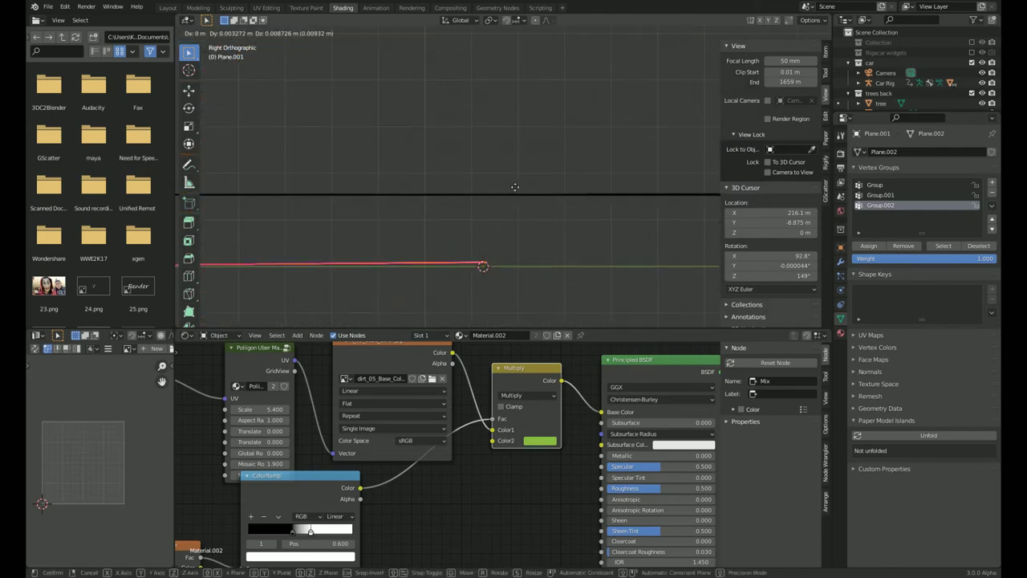
{"action": "left_click", "coordinate": [507, 110]}
{"action": "key", "text": "Tab"}
{"action": "mouse_move", "coordinate": [507, 110]}
{"action": "middle_mouse_down"}
{"action": "mouse_move", "coordinate": [552, 239]}
{"action": "mouse_move", "coordinate": [319, 234]}
{"action": "mouse_move", "coordinate": [550, 193]}
{"action": "mouse_move", "coordinate": [589, 170]}
{"action": "mouse_move", "coordinate": [574, 225]}
{"action": "middle_mouse_up"}
{"action": "key", "text": "Tab"}
{"action": "key", "text": "KP_3"}
{"action": "key", "text": "g"}
{"action": "left_click", "coordinate": [574, 189]}
{"action": "key", "text": "KP_3"}
{"action": "scroll", "coordinate": [514, 190], "scroll_direction": "down", "scroll_amount": 1}
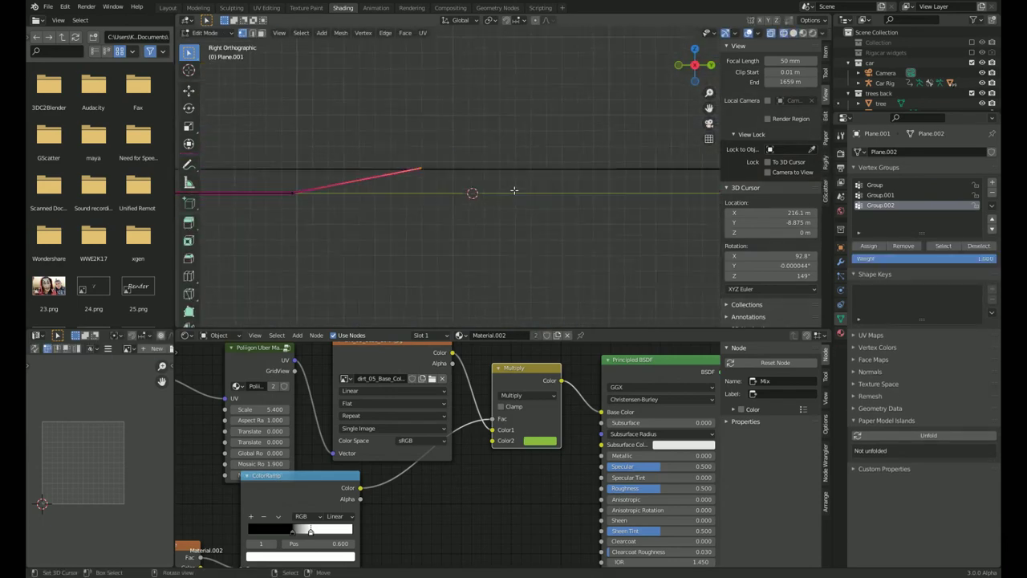
{"action": "key", "text": "Tab"}
Reposition the road plane and shift its selected geometry along Y.
{"action": "key", "text": "g"}
{"action": "left_click", "coordinate": [522, 187]}
{"action": "middle_click_drag", "start_coordinate": [523, 188], "coordinate": [521, 205]}
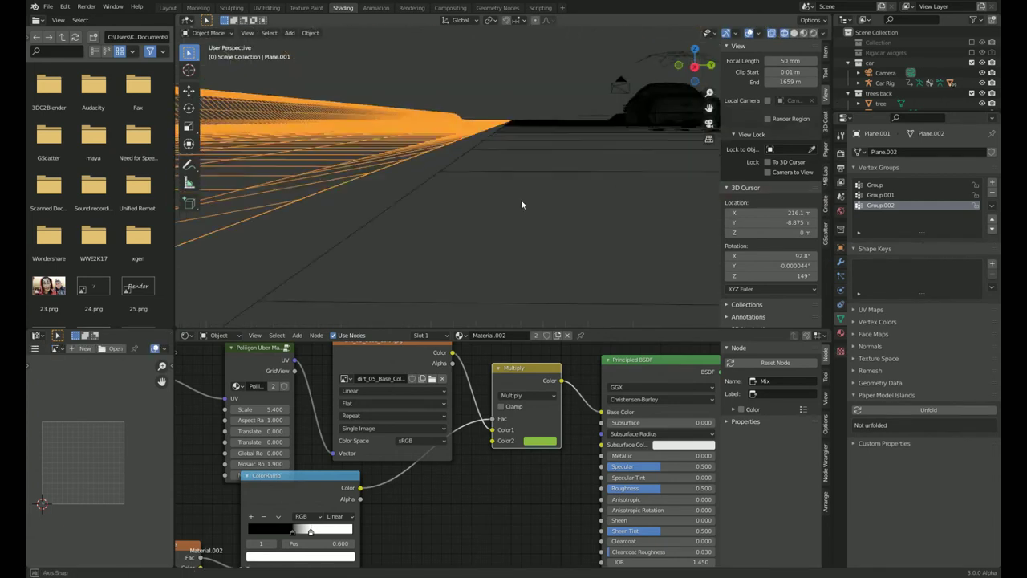
{"action": "key", "text": "Tab"}
{"action": "key", "text": "g"}
{"action": "key", "text": "y"}
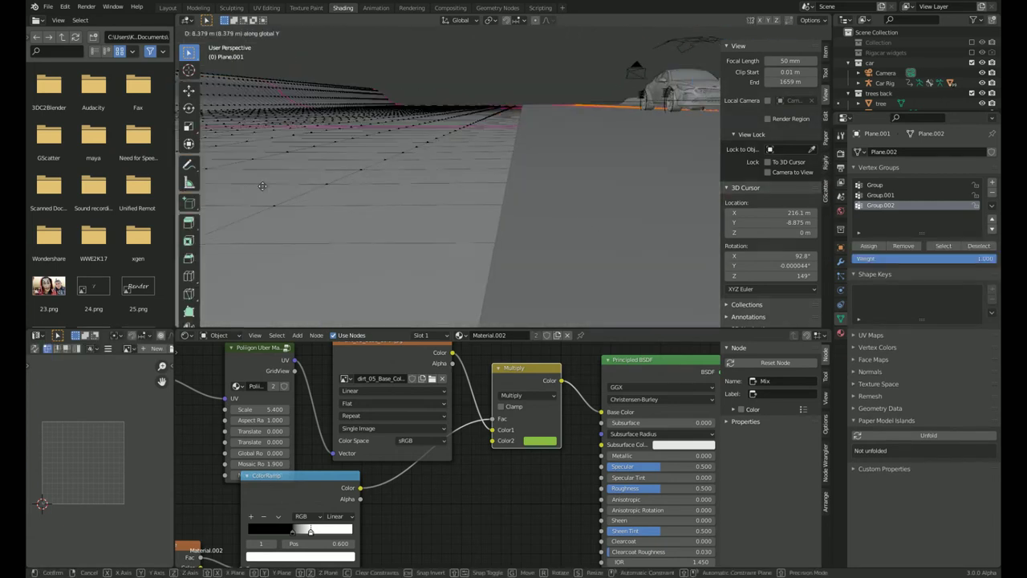
{"action": "left_click", "coordinate": [469, 182]}
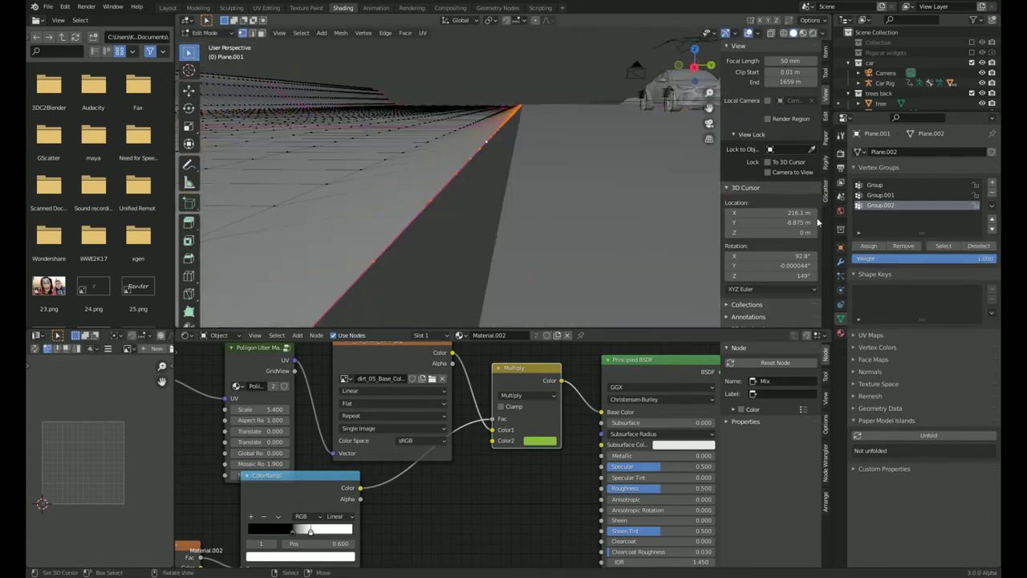
{"action": "left_click", "coordinate": [840, 261]}
{"action": "key", "text": "Tab"}
{"action": "middle_click_drag", "start_coordinate": [674, 206], "coordinate": [481, 222]}
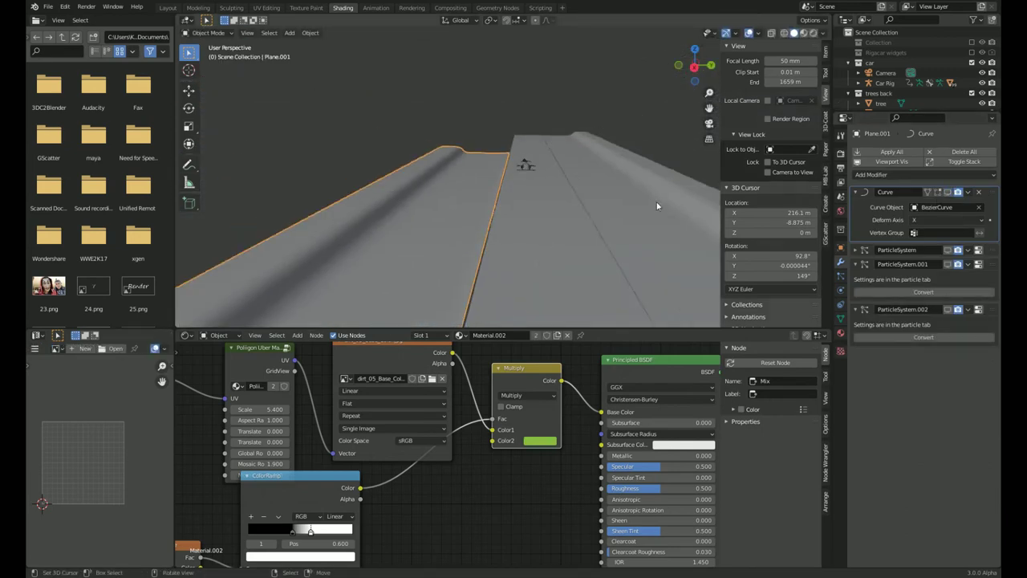
{"action": "key", "text": "Tab"}
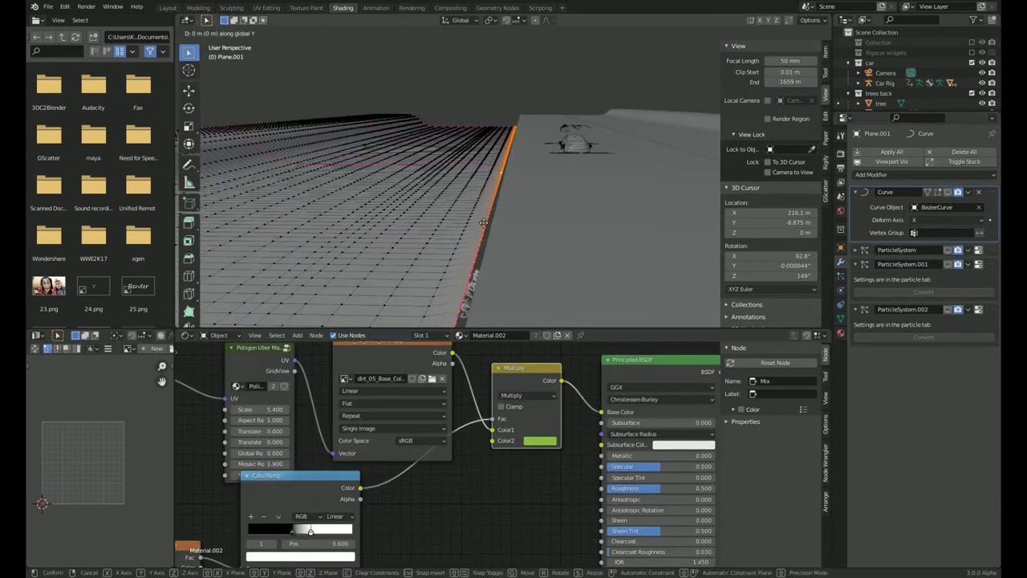
{"action": "key", "text": "Tab"}
{"action": "mouse_move", "coordinate": [486, 227]}
{"action": "middle_mouse_down"}
{"action": "mouse_move", "coordinate": [646, 159]}
{"action": "mouse_move", "coordinate": [421, 203]}
{"action": "mouse_move", "coordinate": [459, 259]}
{"action": "mouse_move", "coordinate": [593, 269]}
{"action": "mouse_move", "coordinate": [559, 213]}
{"action": "middle_mouse_up"}
Delete the extra object and rotate Plane.002 180° about Z.
{"action": "key", "text": "Delete"}
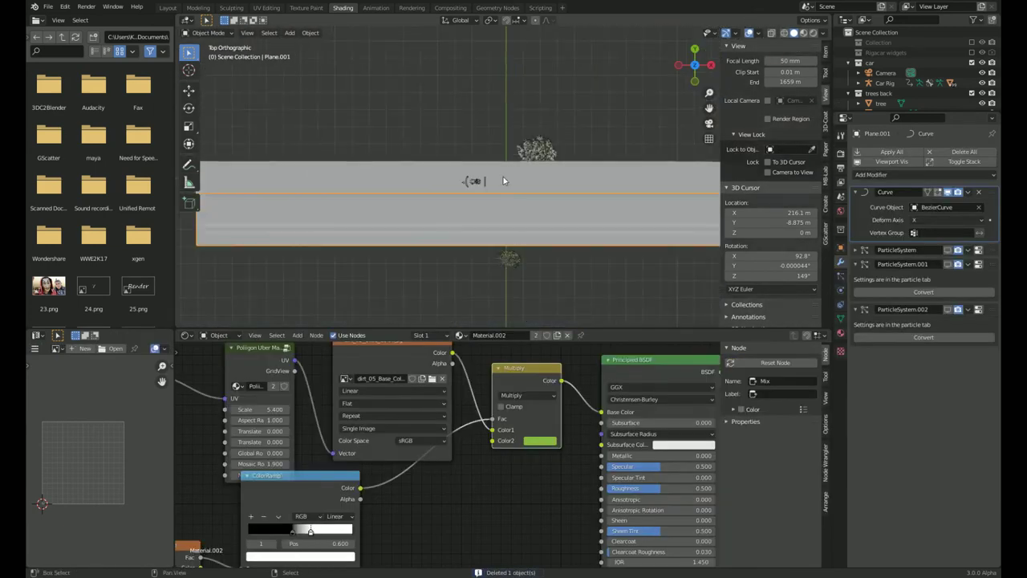
{"action": "key", "text": "r"}
{"action": "key", "text": "z"}
{"action": "key", "text": "1"}
{"action": "key", "text": "8"}
{"action": "key", "text": "0"}
{"action": "key", "text": "Return"}
Mirror Plane.002 with X scale -1 and slide it along X and Y to align.
{"action": "key", "text": "s"}
{"action": "key", "text": "x"}
{"action": "key", "text": "minus"}
{"action": "key", "text": "1"}
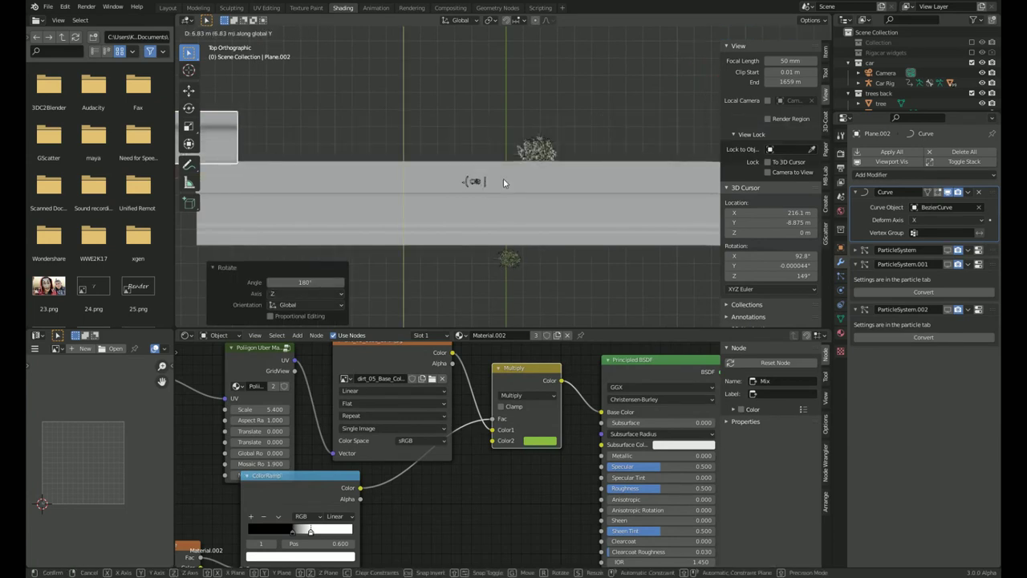
{"action": "key", "text": "Return"}
{"action": "scroll", "coordinate": [481, 200], "scroll_direction": "up", "scroll_amount": 3}
{"action": "key", "text": "g"}
{"action": "key", "text": "x"}
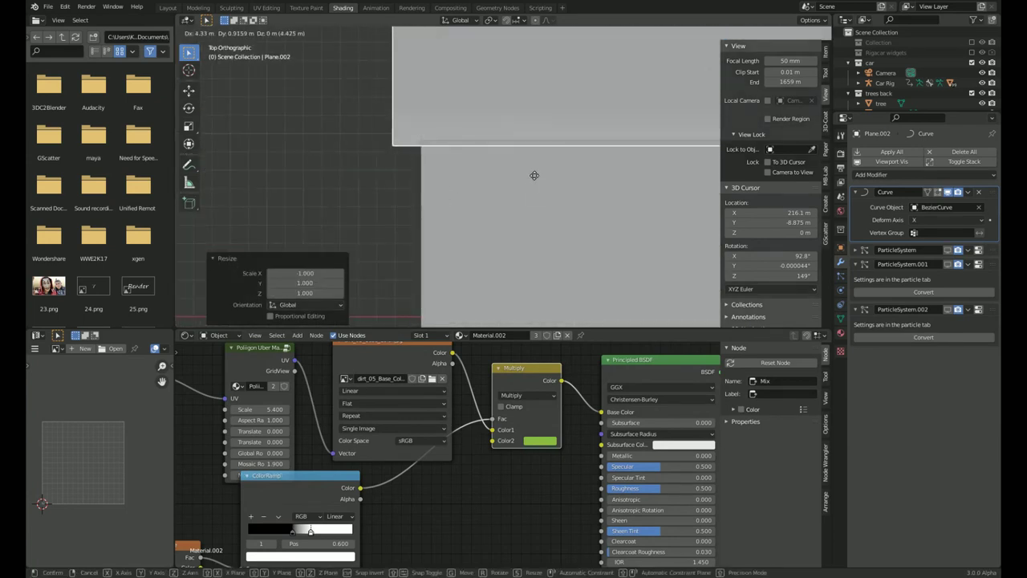
{"action": "left_click", "coordinate": [551, 165]}
{"action": "key", "text": "g"}
{"action": "key", "text": "y"}
{"action": "left_click", "coordinate": [554, 146]}
Nudge Plane.001 along X in top view so the road pieces line up.
{"action": "middle_click_drag", "start_coordinate": [554, 146], "coordinate": [485, 236]}
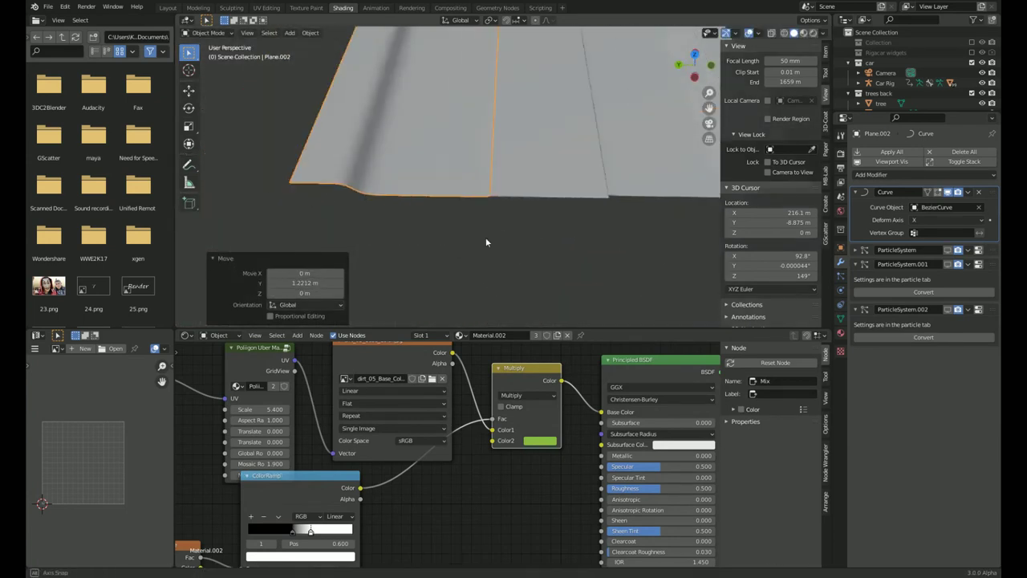
{"action": "left_click", "coordinate": [485, 237]}
{"action": "key", "text": "KP_7"}
{"action": "key", "text": "g"}
{"action": "key", "text": "y"}
{"action": "key", "text": "x"}
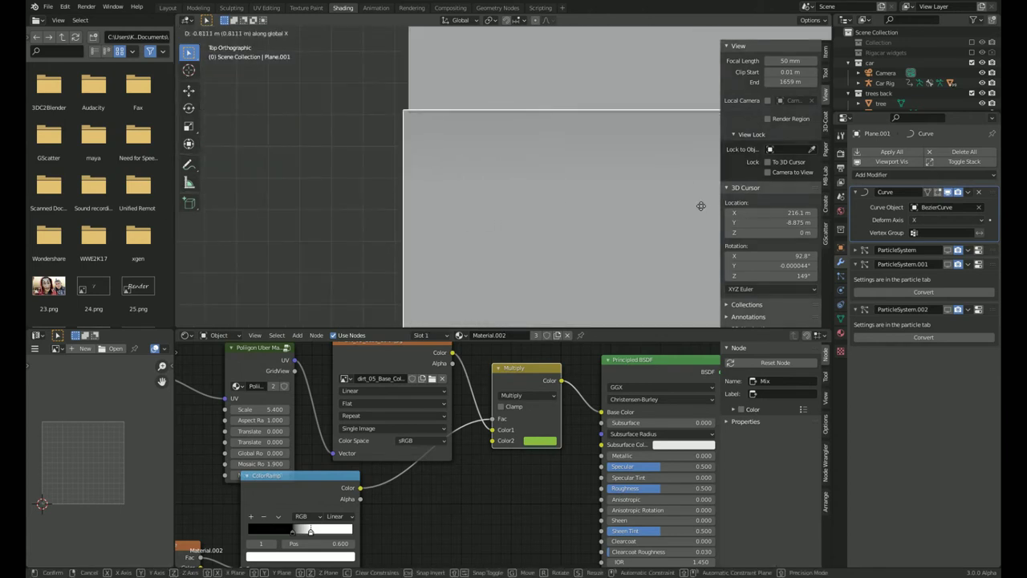
{"action": "left_click", "coordinate": [626, 246]}
Walk around the car in walk navigation to inspect the road.
{"action": "key", "text": "KP_5"}
{"action": "key", "text": "Tab"}
{"action": "key", "text": "Tab"}
{"action": "key", "text": "shift+grave"}
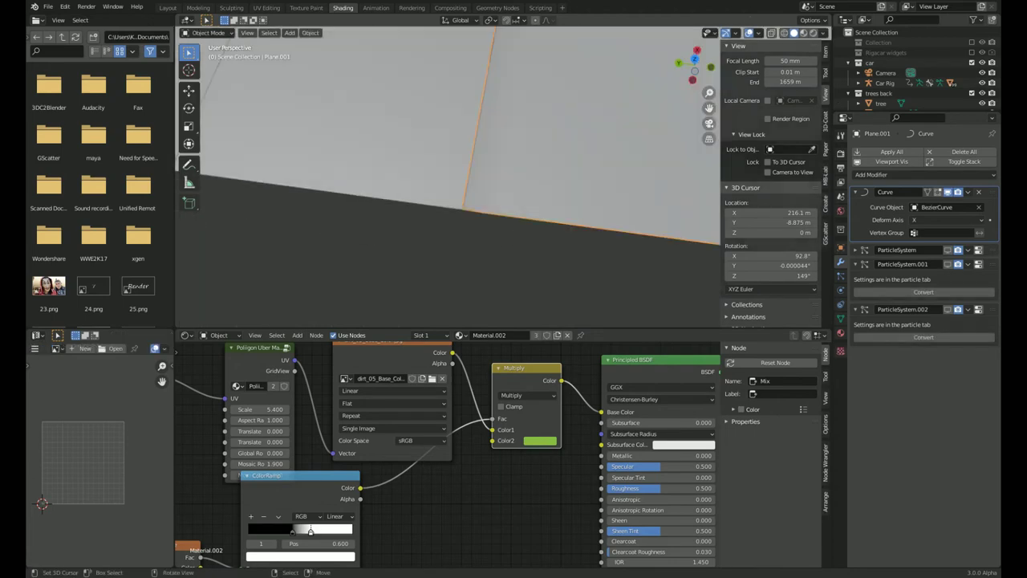
{"action": "key", "text": "w"}
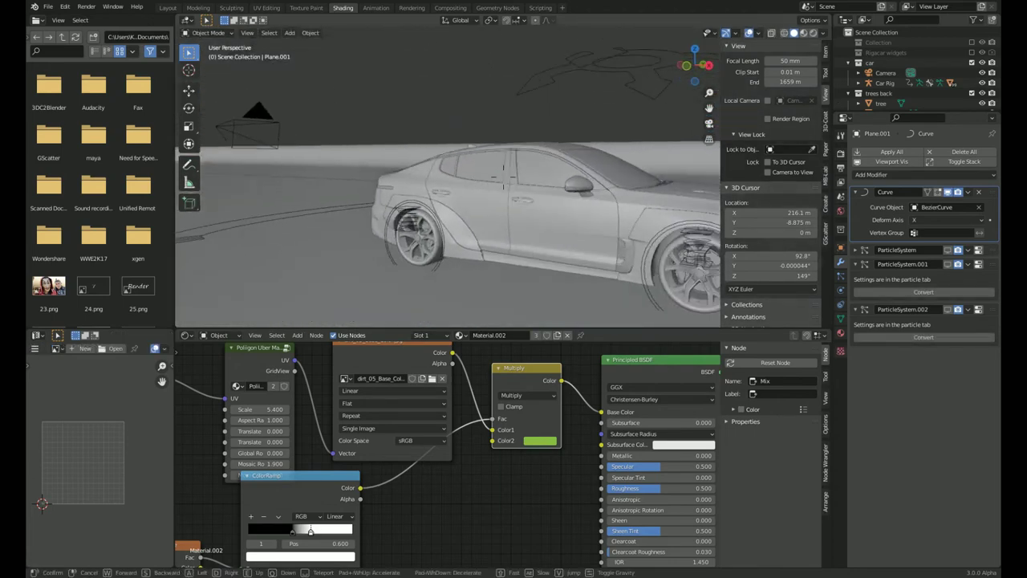
{"action": "left_click", "coordinate": [492, 90]}
Switch the world to a Nishita sky with 25.8° elevation and 20° sun size.
{"action": "key", "text": "KP_0"}
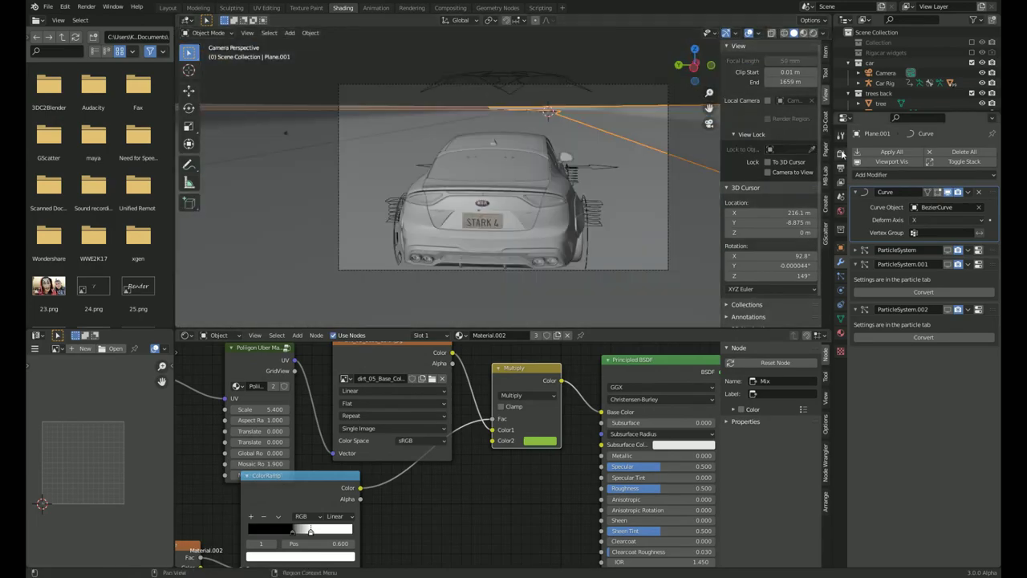
{"action": "left_click", "coordinate": [840, 210]}
{"action": "left_click", "coordinate": [812, 33]}
{"action": "left_click", "coordinate": [947, 225]}
{"action": "left_click", "coordinate": [932, 261]}
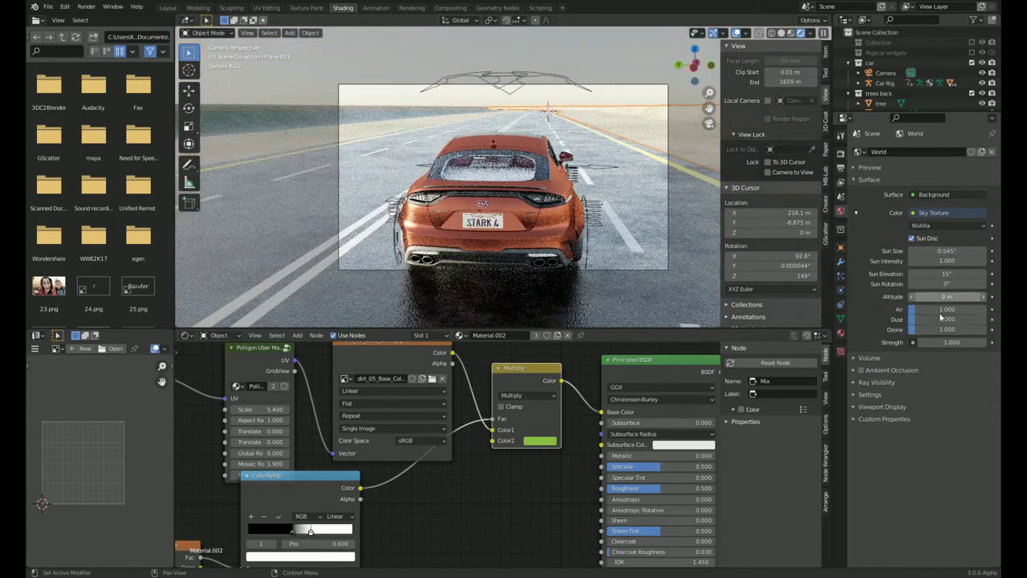
{"action": "mouse_move", "coordinate": [931, 309]}
{"action": "left_mouse_down"}
{"action": "mouse_move", "coordinate": [962, 309]}
{"action": "mouse_move", "coordinate": [958, 329]}
{"action": "mouse_move", "coordinate": [922, 309]}
{"action": "mouse_move", "coordinate": [943, 283]}
{"action": "left_mouse_up"}
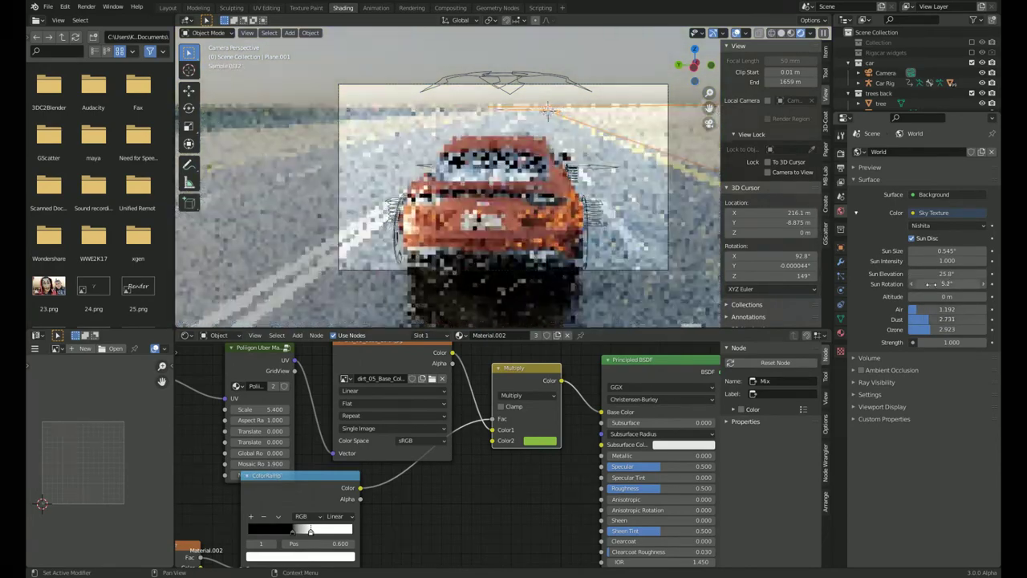
{"action": "left_click", "coordinate": [932, 251]}
{"action": "key", "text": "Return"}
Set the sun rotation to 43.9° and render the final image from the camera.
{"action": "mouse_move", "coordinate": [481, 201]}
{"action": "middle_mouse_down"}
{"action": "mouse_move", "coordinate": [585, 242]}
{"action": "mouse_move", "coordinate": [561, 225]}
{"action": "middle_mouse_up"}
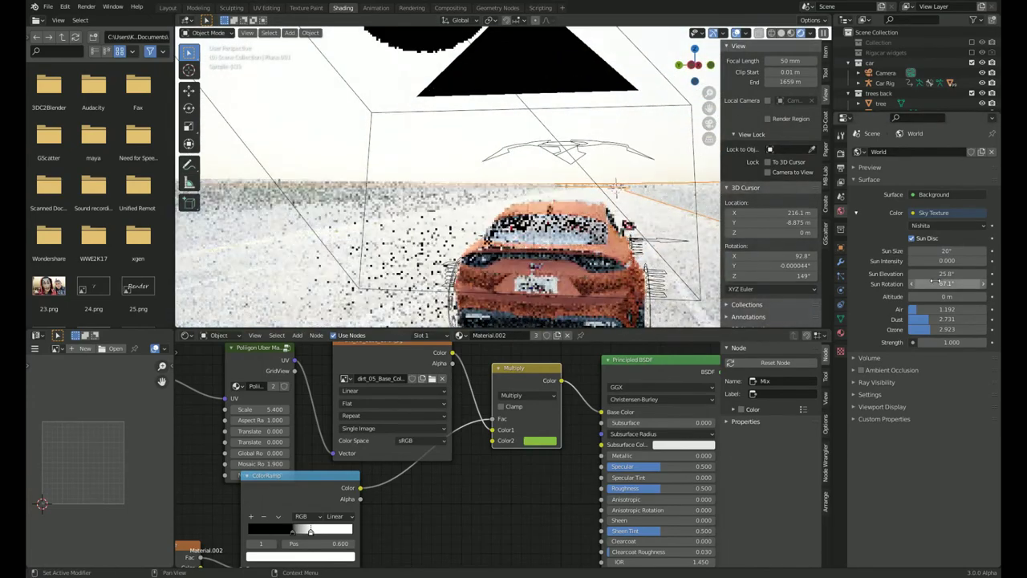
{"action": "left_click_drag", "start_coordinate": [947, 283], "coordinate": [914, 283]}
{"action": "key", "text": "KP_0"}
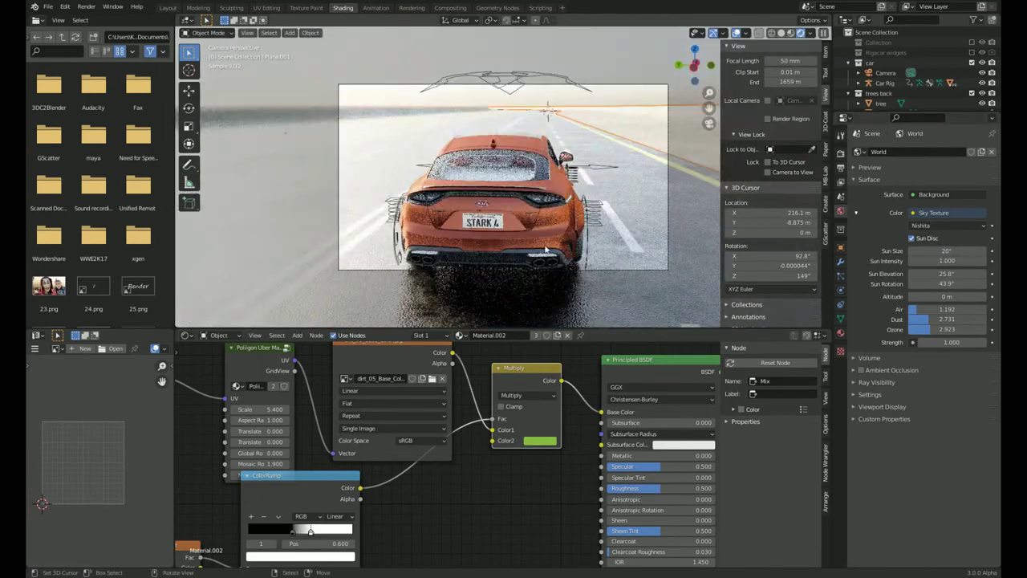
{"action": "key", "text": "z"}
{"action": "key", "text": "F12"}
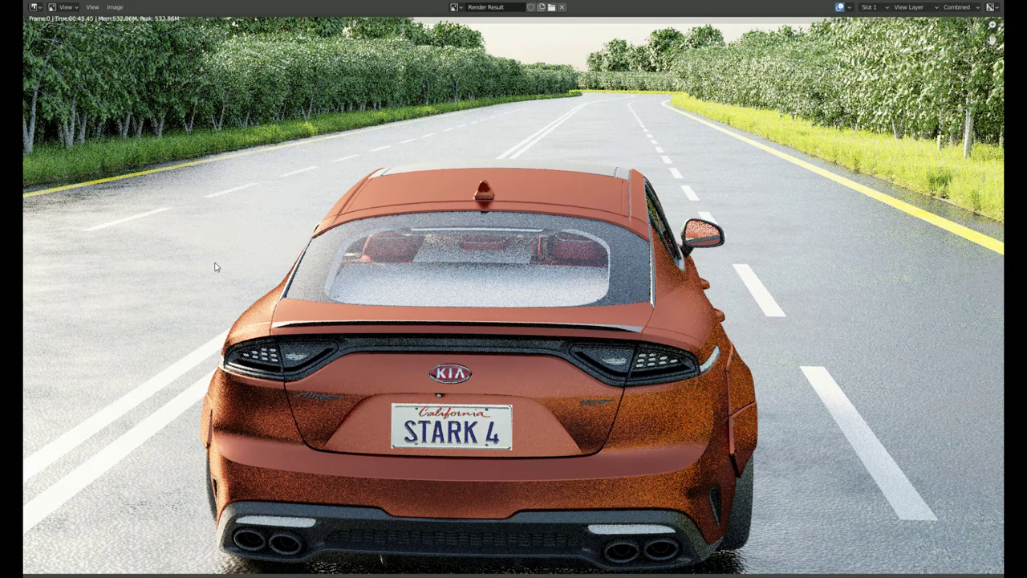
Inspect the first render, close it, then re-render and view Slot 2.
{"action": "scroll", "coordinate": [215, 266], "scroll_direction": "up", "scroll_amount": 3}
{"action": "scroll", "coordinate": [401, 241], "scroll_direction": "down", "scroll_amount": 2}
{"action": "scroll", "coordinate": [482, 224], "scroll_direction": "up", "scroll_amount": 2}
{"action": "middle_click_drag", "start_coordinate": [481, 225], "coordinate": [571, 205]}
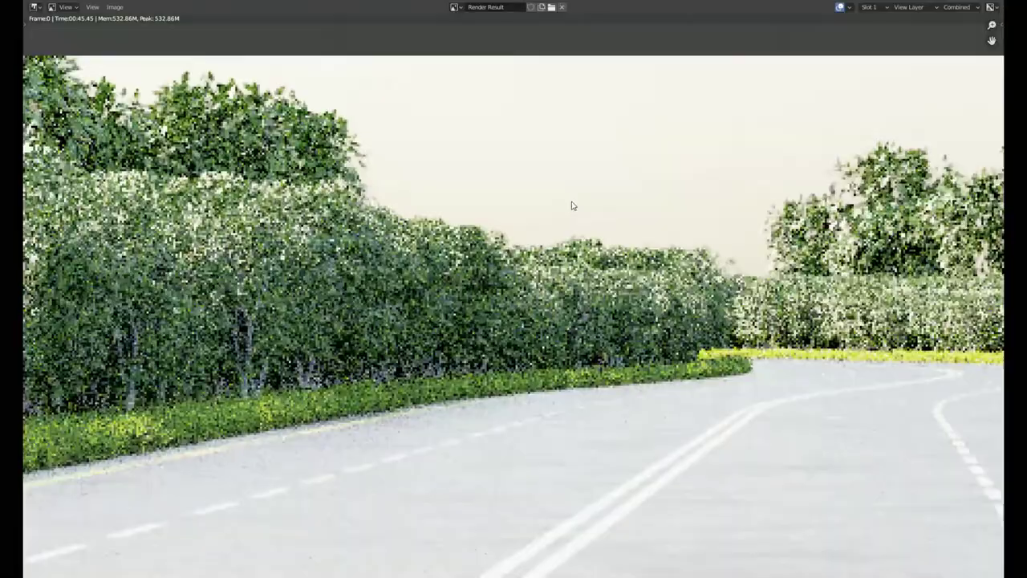
{"action": "scroll", "coordinate": [574, 225], "scroll_direction": "down", "scroll_amount": 3}
{"action": "key", "text": "Escape"}
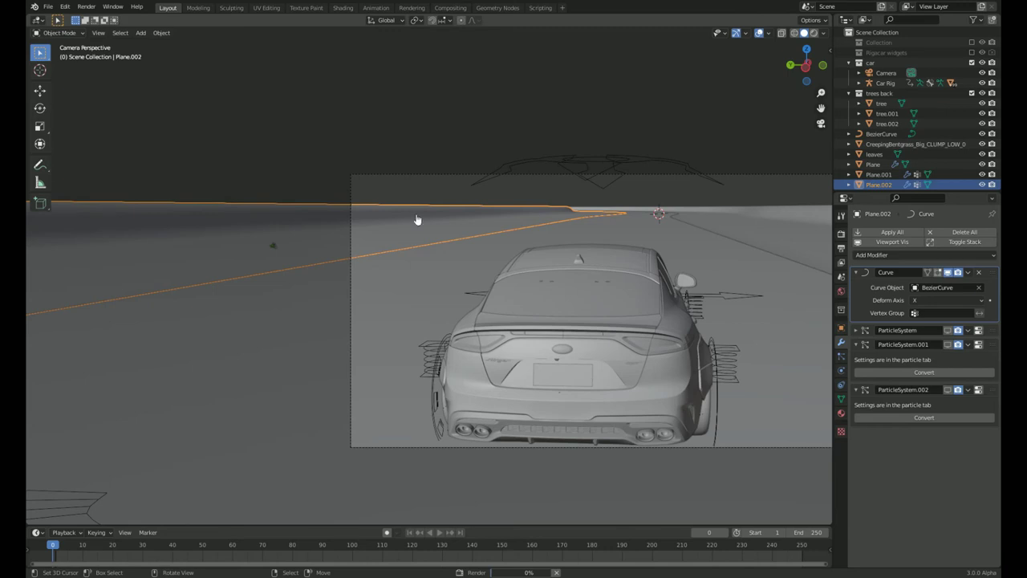
{"action": "key", "text": "F11"}
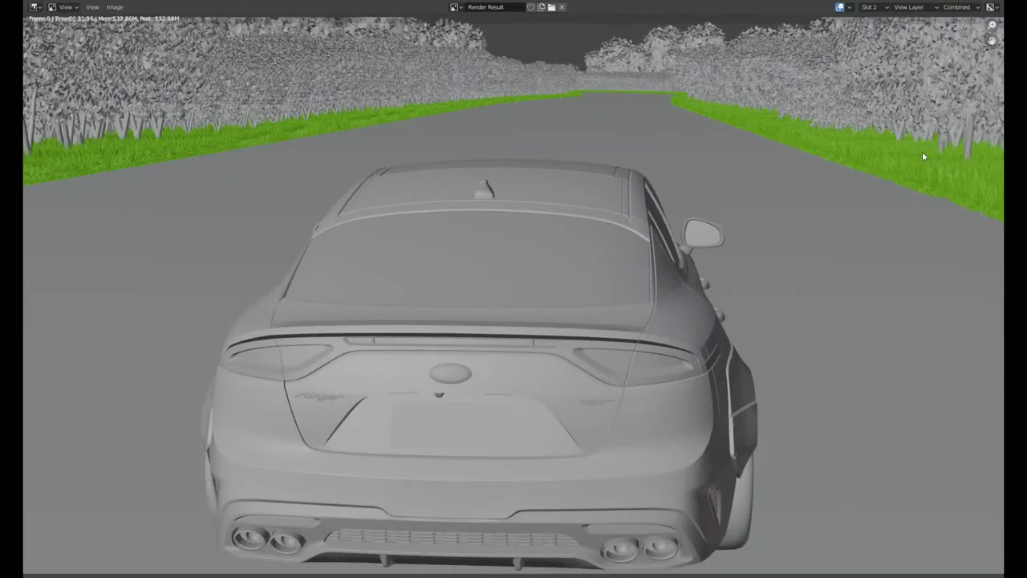
{"action": "left_click", "coordinate": [869, 6]}
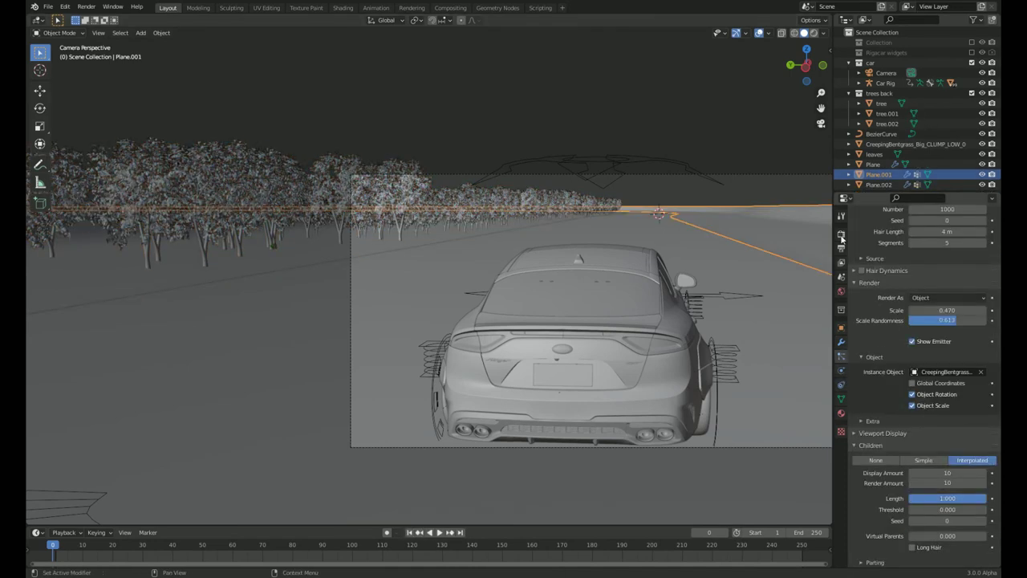
Switch the render engine to Cycles.
{"action": "left_click", "coordinate": [840, 412]}
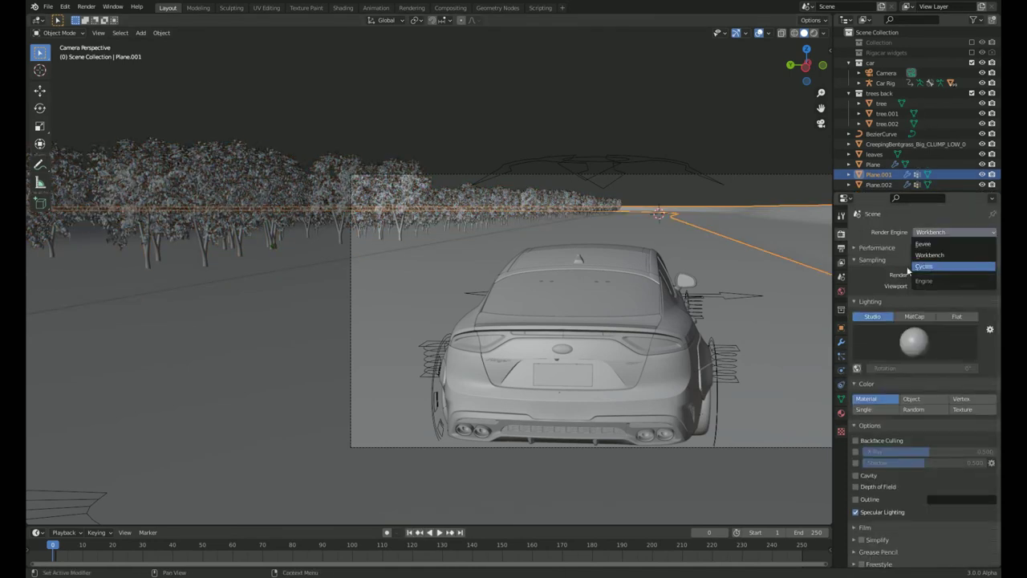
{"action": "left_click", "coordinate": [841, 233]}
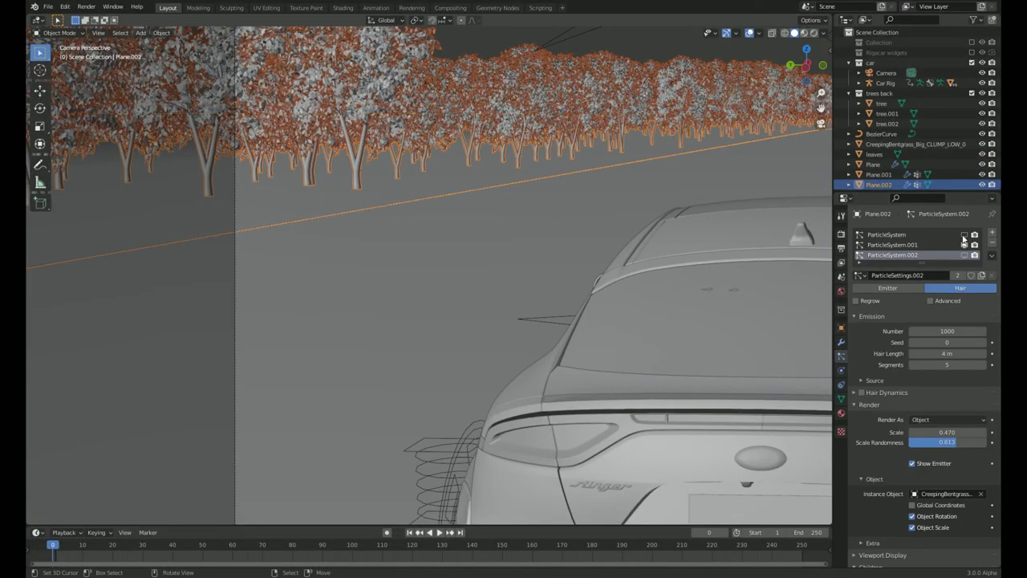
{"action": "scroll", "coordinate": [949, 255], "scroll_direction": "down", "scroll_amount": 2}
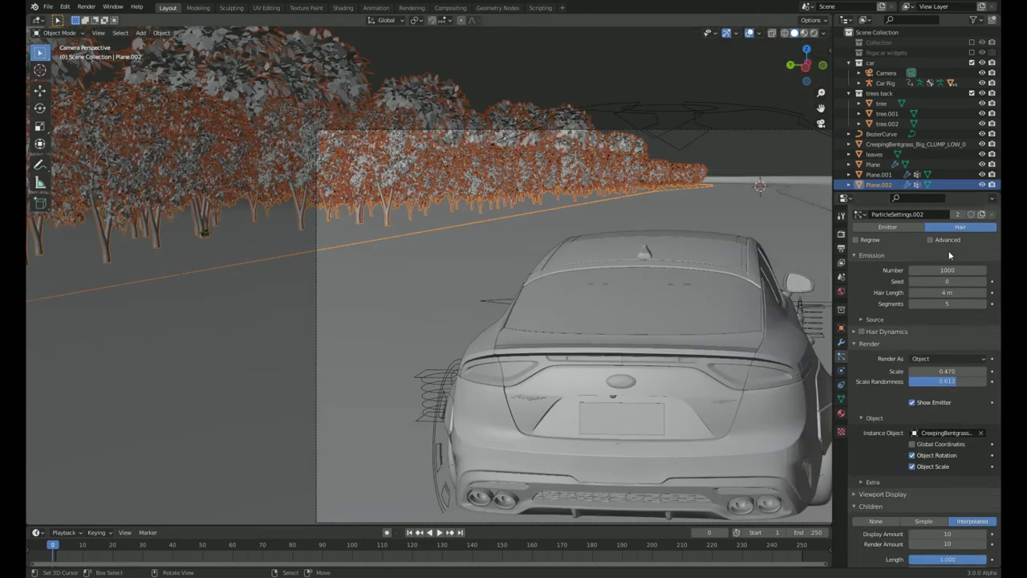
{"action": "scroll", "coordinate": [938, 253], "scroll_direction": "up", "scroll_amount": 2}
On ParticleSystem.001, set the children amount to 50.
{"action": "left_click", "coordinate": [892, 244]}
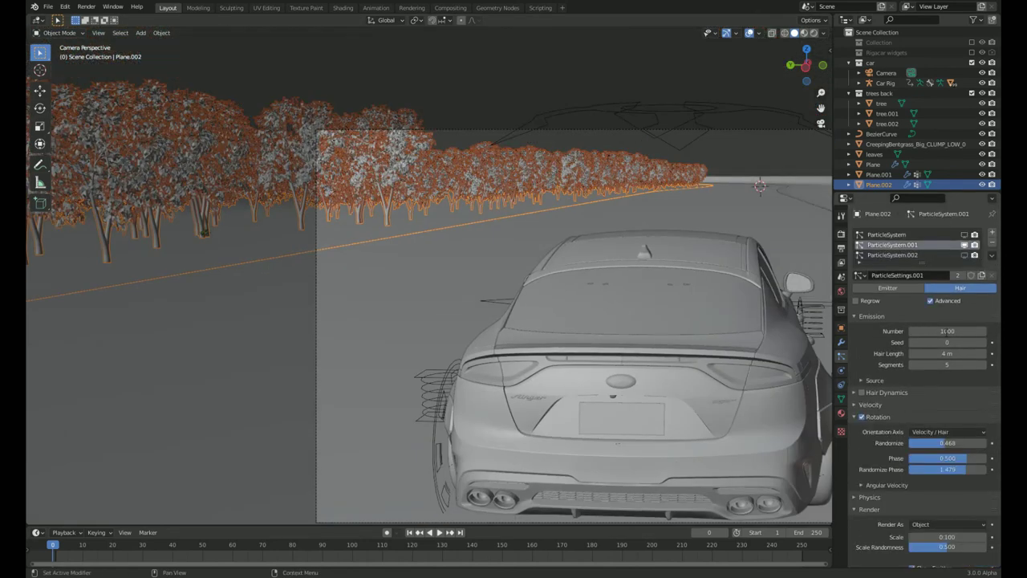
{"action": "type", "text": "50"}
{"action": "key", "text": "Return"}
{"action": "scroll", "coordinate": [965, 346], "scroll_direction": "down", "scroll_amount": 2}
{"action": "scroll", "coordinate": [962, 449], "scroll_direction": "down", "scroll_amount": 3}
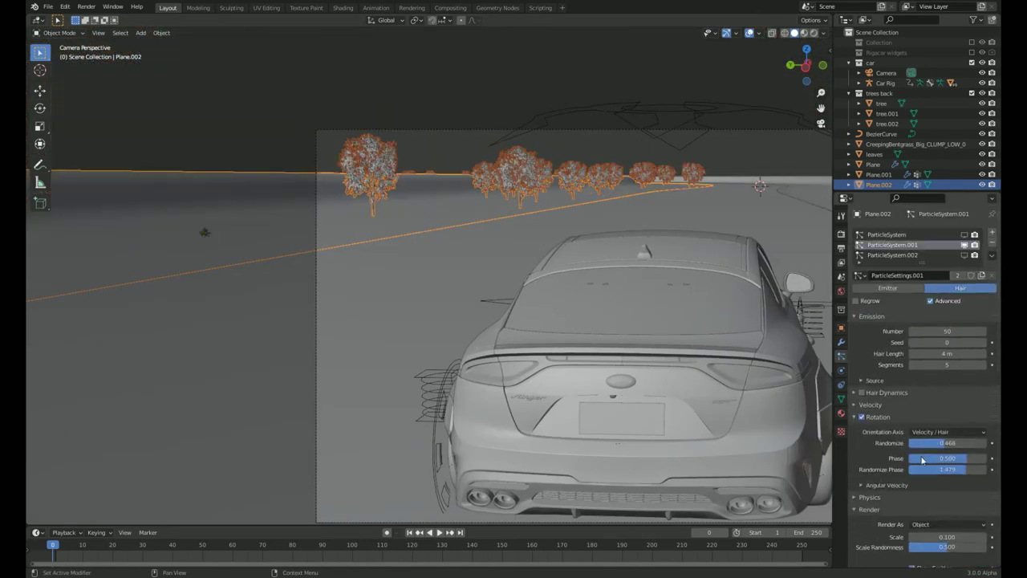
{"action": "scroll", "coordinate": [959, 505], "scroll_direction": "down", "scroll_amount": 2}
{"action": "left_click", "coordinate": [960, 506]}
{"action": "type", "text": "50"}
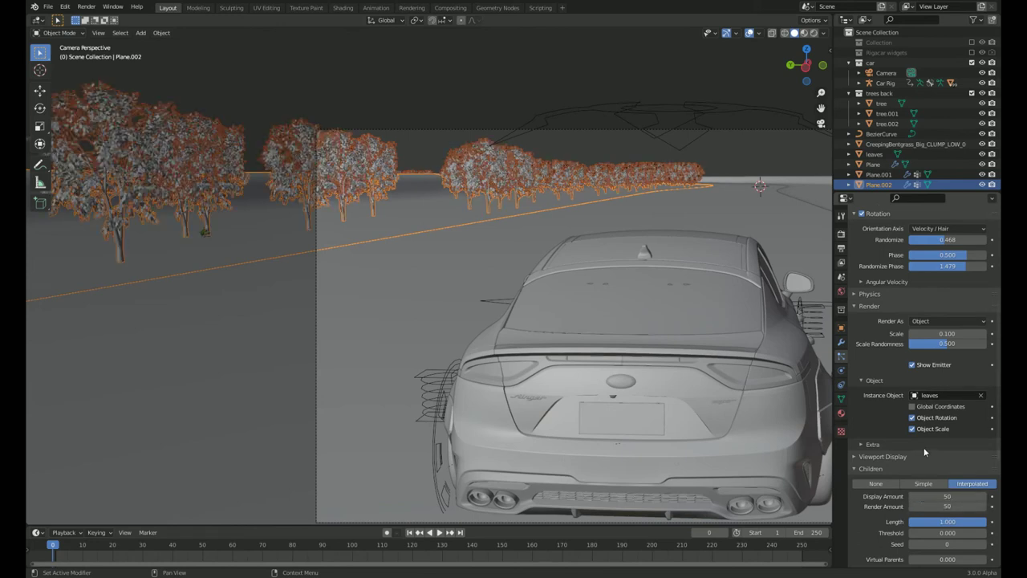
{"action": "key", "text": "Return"}
Set tree count 1000, scale 0.15 and scale randomness 0.8, then enter the Shading workspace.
{"action": "scroll", "coordinate": [938, 337], "scroll_direction": "up", "scroll_amount": 5}
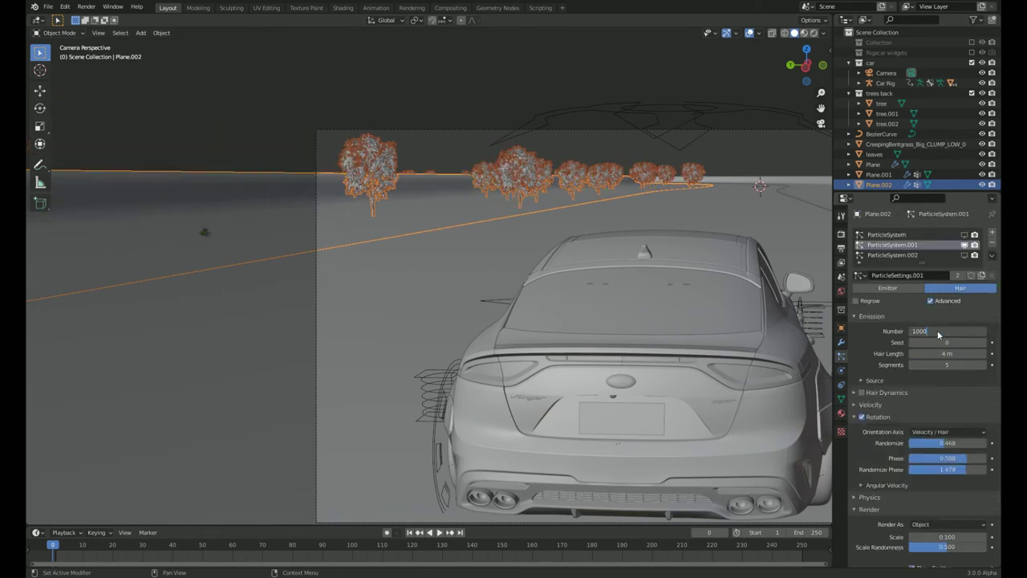
{"action": "key", "text": "Return"}
{"action": "scroll", "coordinate": [953, 464], "scroll_direction": "down", "scroll_amount": 3}
{"action": "type", "text": "8"}
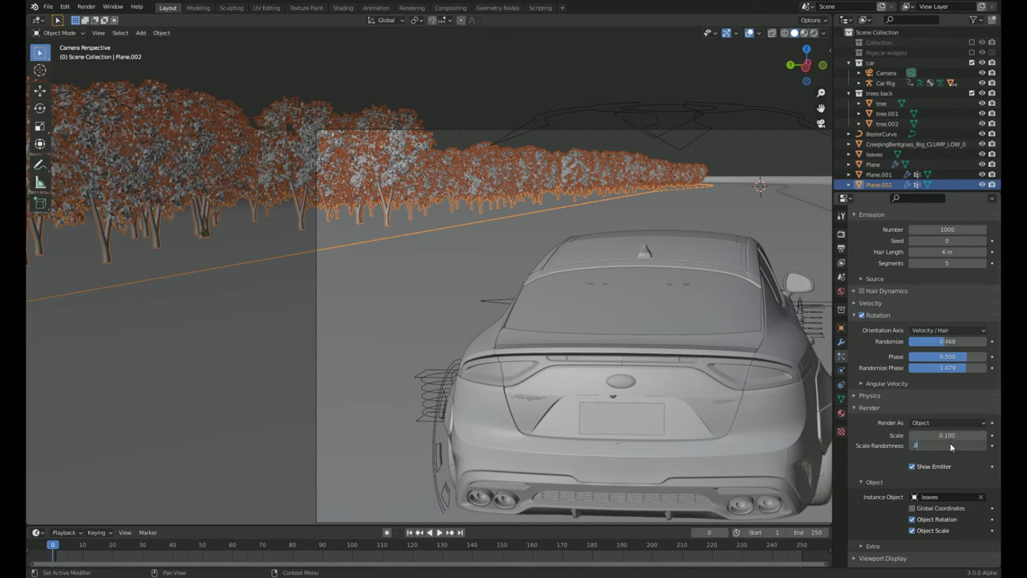
{"action": "key", "text": "Return"}
{"action": "key", "text": "Return"}
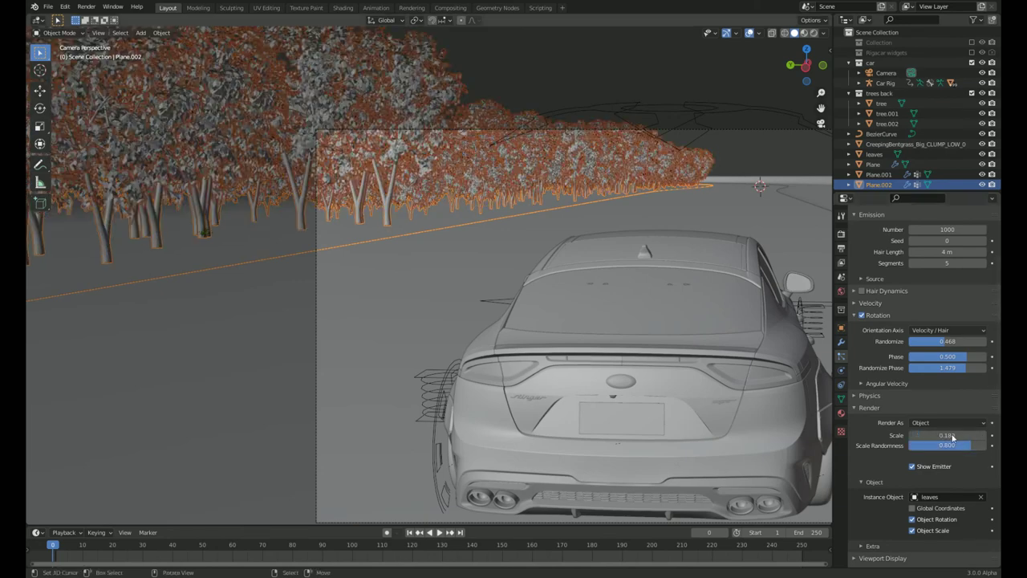
{"action": "key", "text": "Return"}
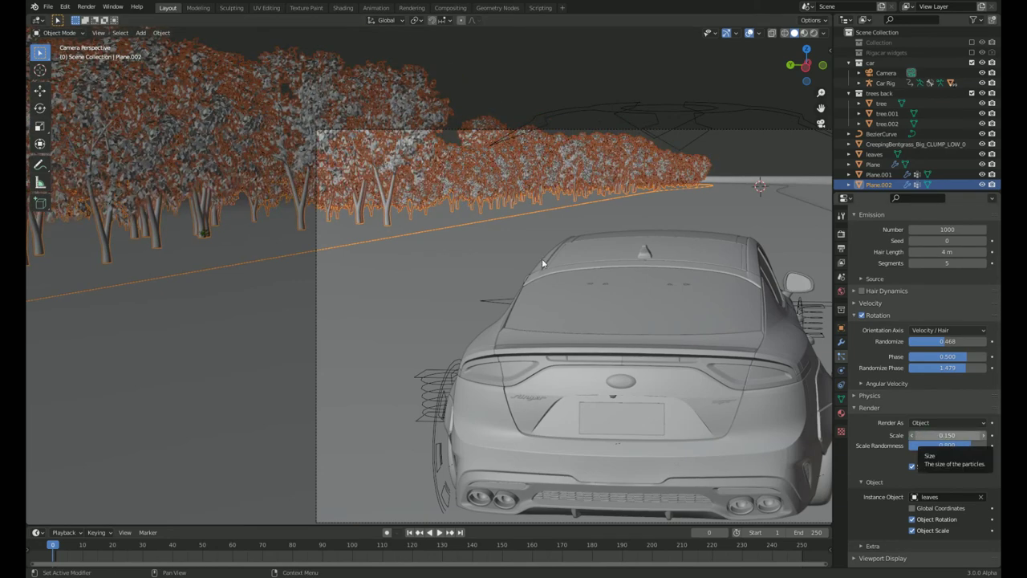
{"action": "left_click", "coordinate": [841, 412]}
{"action": "left_click", "coordinate": [343, 7]}
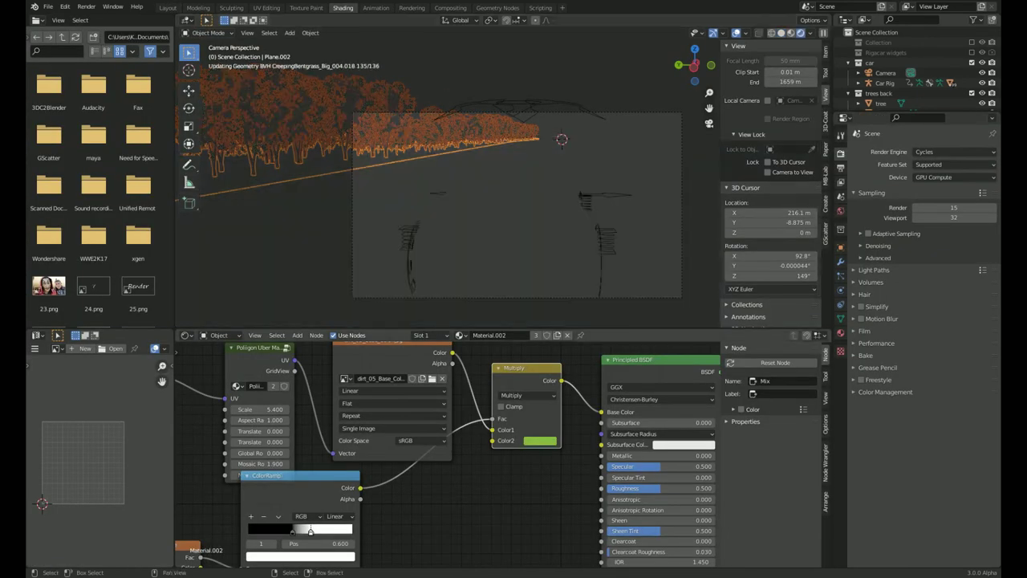
Select the tree's leaves object and bring up its leave material nodes.
{"action": "left_click", "coordinate": [799, 33]}
{"action": "left_click", "coordinate": [791, 36]}
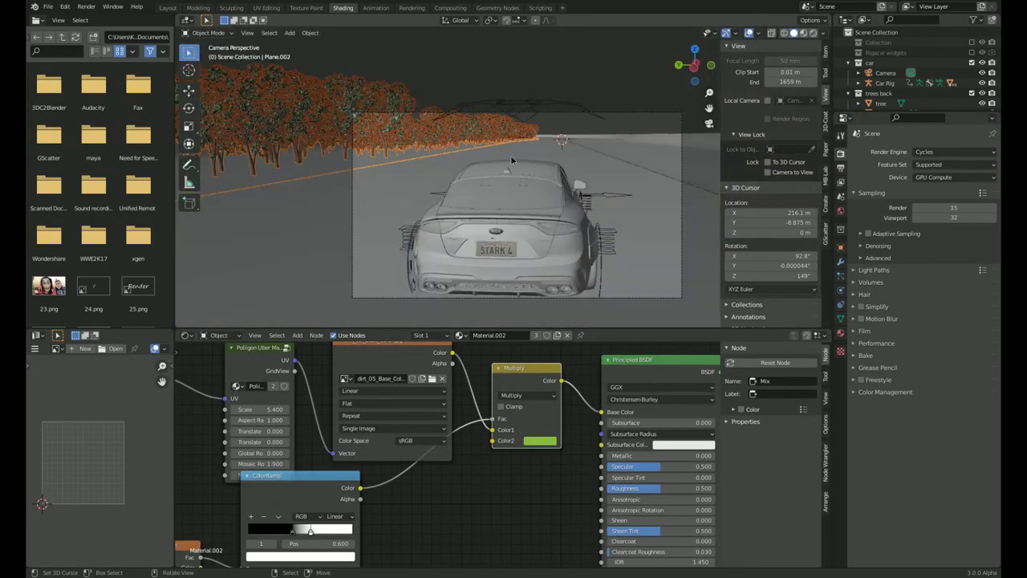
{"action": "mouse_move", "coordinate": [510, 155]}
{"action": "middle_mouse_down"}
{"action": "mouse_move", "coordinate": [942, 206]}
{"action": "mouse_move", "coordinate": [965, 167]}
{"action": "middle_mouse_up"}
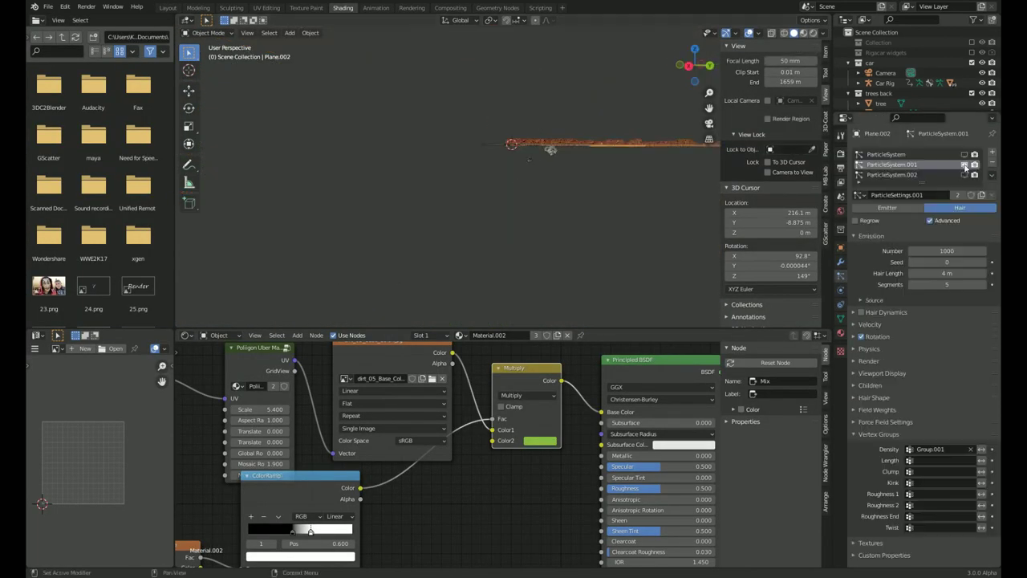
{"action": "left_click", "coordinate": [606, 156]}
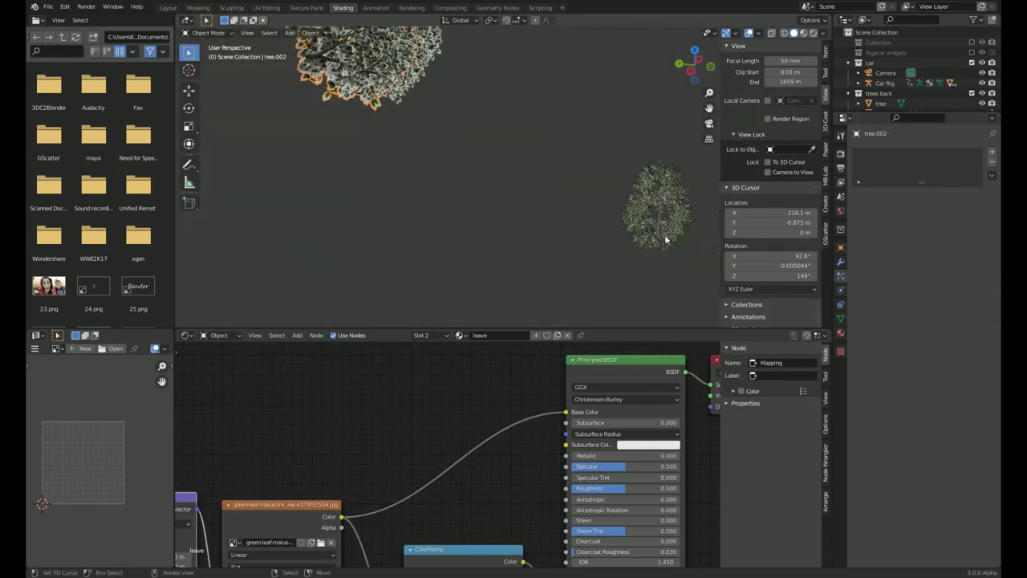
{"action": "scroll", "coordinate": [407, 212], "scroll_direction": "up", "scroll_amount": 5}
{"action": "left_click", "coordinate": [407, 213]}
{"action": "middle_click_drag", "start_coordinate": [605, 426], "coordinate": [497, 396]}
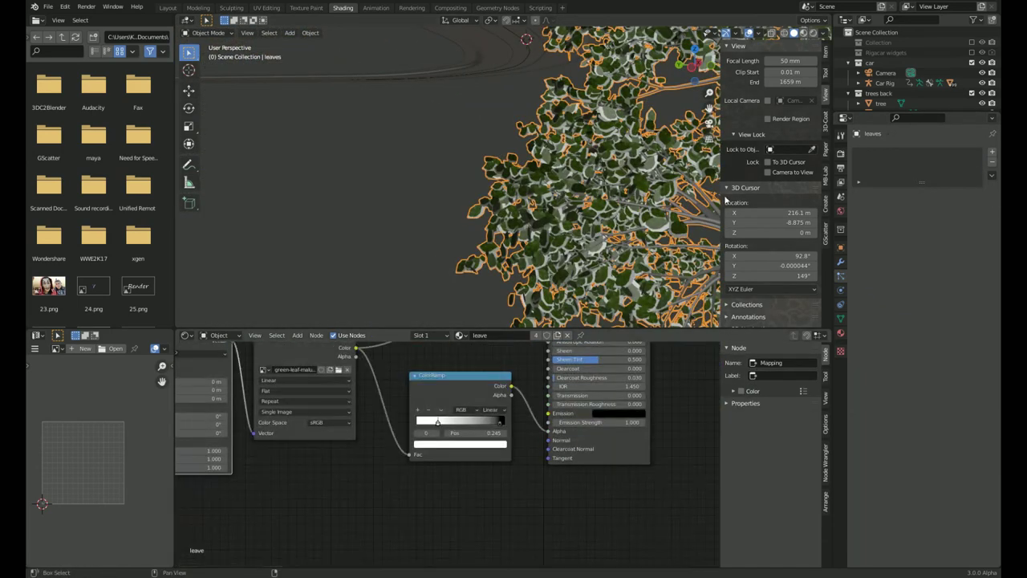
{"action": "left_click", "coordinate": [840, 332]}
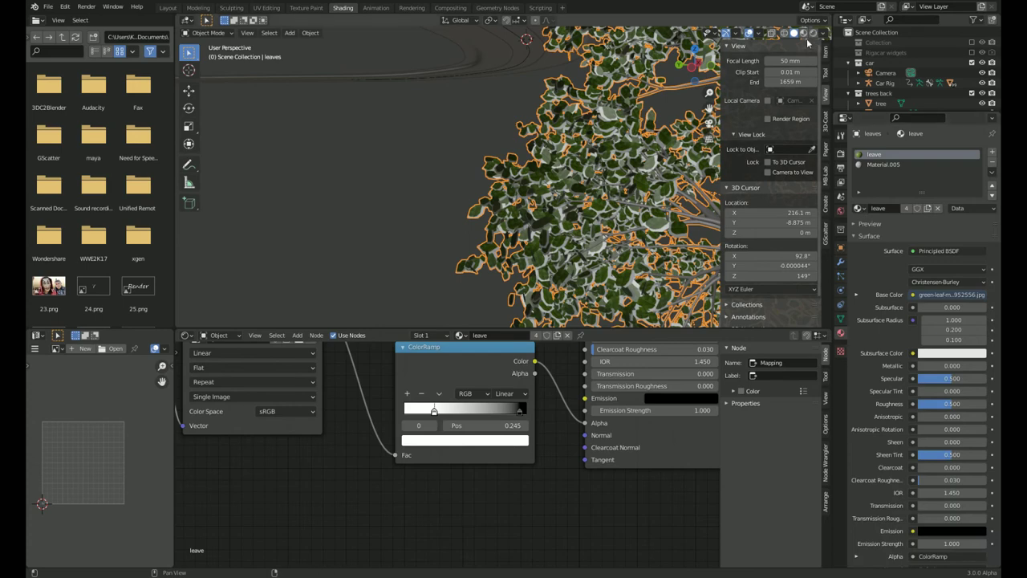
Preview the tree in Rendered shading, isolated in Local view.
{"action": "key", "text": "z"}
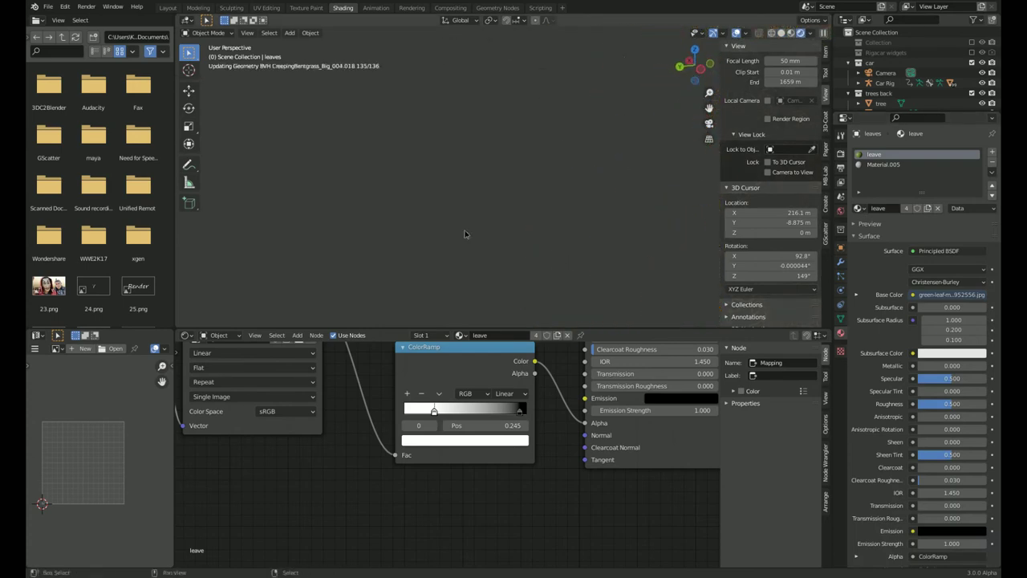
{"action": "key", "text": "slash"}
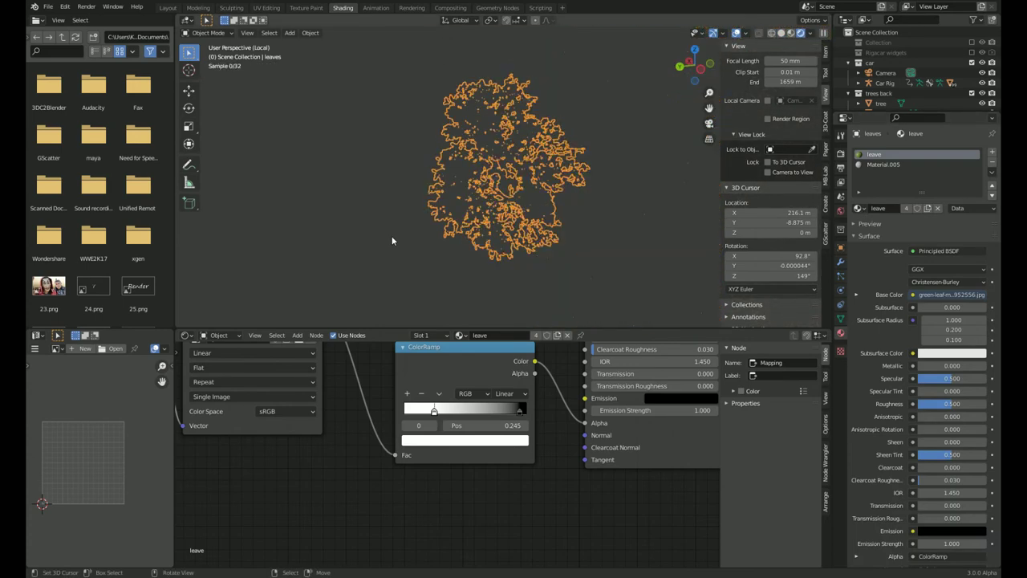
{"action": "scroll", "coordinate": [426, 254], "scroll_direction": "up", "scroll_amount": 4}
{"action": "scroll", "coordinate": [426, 254], "scroll_direction": "up", "scroll_amount": 4}
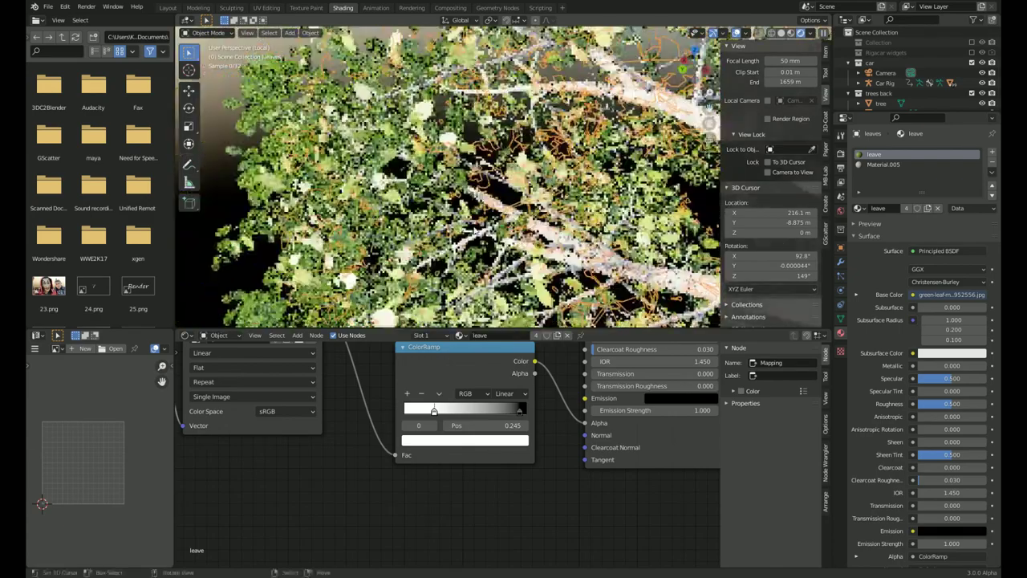
{"action": "mouse_move", "coordinate": [562, 464]}
{"action": "middle_mouse_down"}
{"action": "mouse_move", "coordinate": [437, 449]}
{"action": "mouse_move", "coordinate": [386, 499]}
{"action": "middle_mouse_up"}
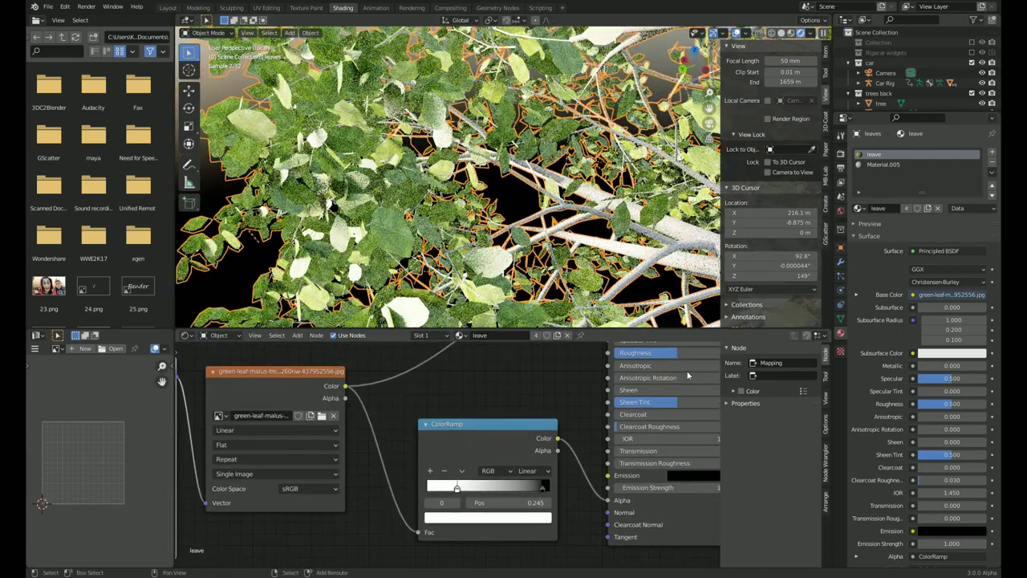
Set the leaves' Specular to 0 and raise the ColorRamp stop value to 0.516.
{"action": "left_click_drag", "start_coordinate": [657, 349], "coordinate": [609, 350]}
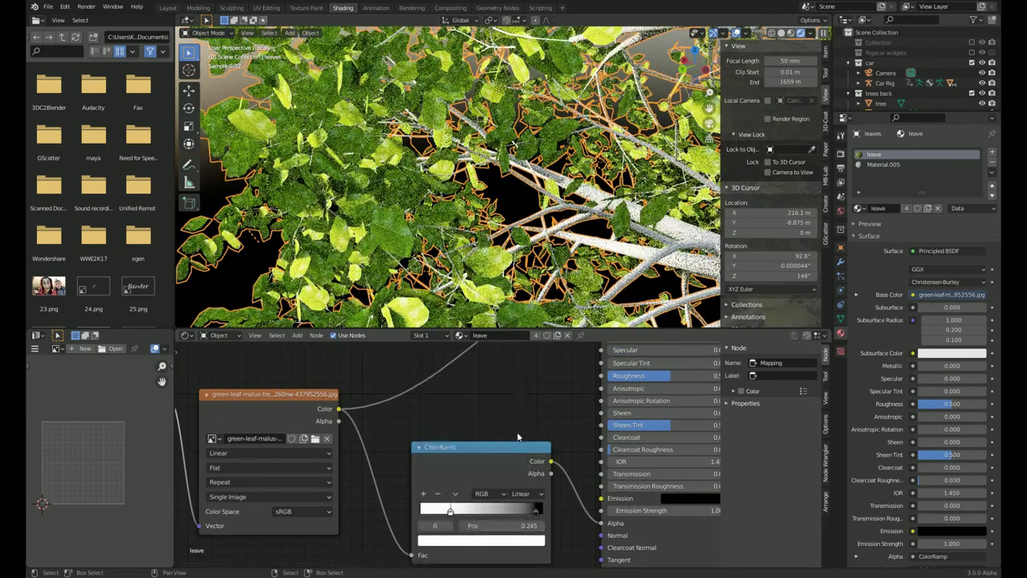
{"action": "left_click", "coordinate": [481, 539]}
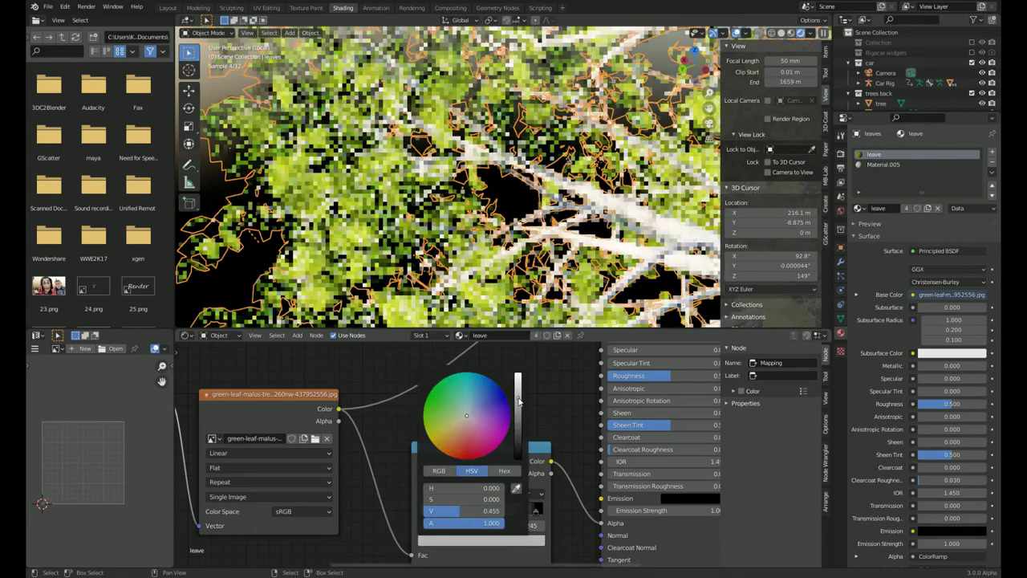
{"action": "left_click_drag", "start_coordinate": [517, 397], "coordinate": [515, 393]}
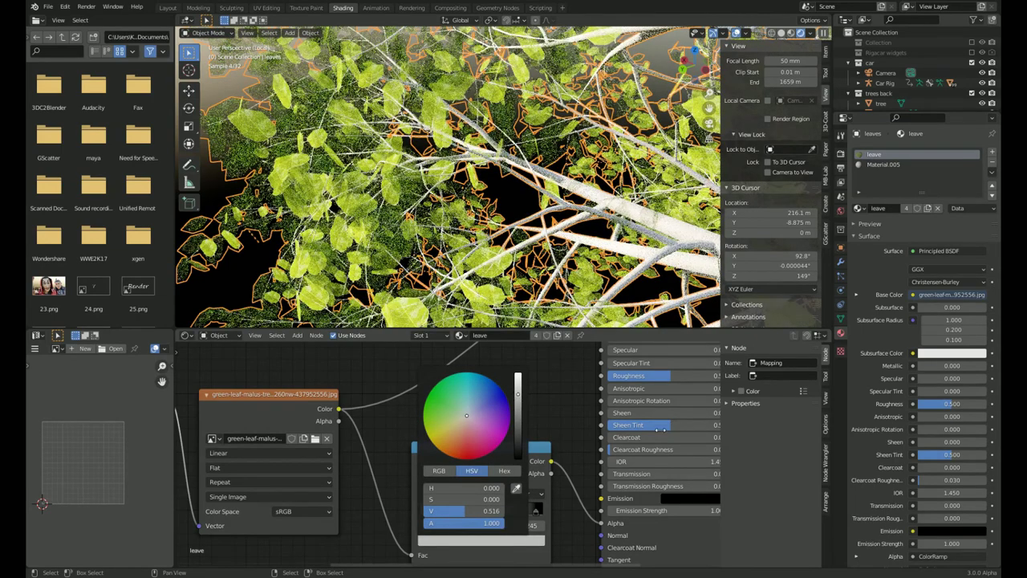
{"action": "scroll", "coordinate": [562, 417], "scroll_direction": "down", "scroll_amount": 2}
{"action": "scroll", "coordinate": [545, 396], "scroll_direction": "down", "scroll_amount": 2}
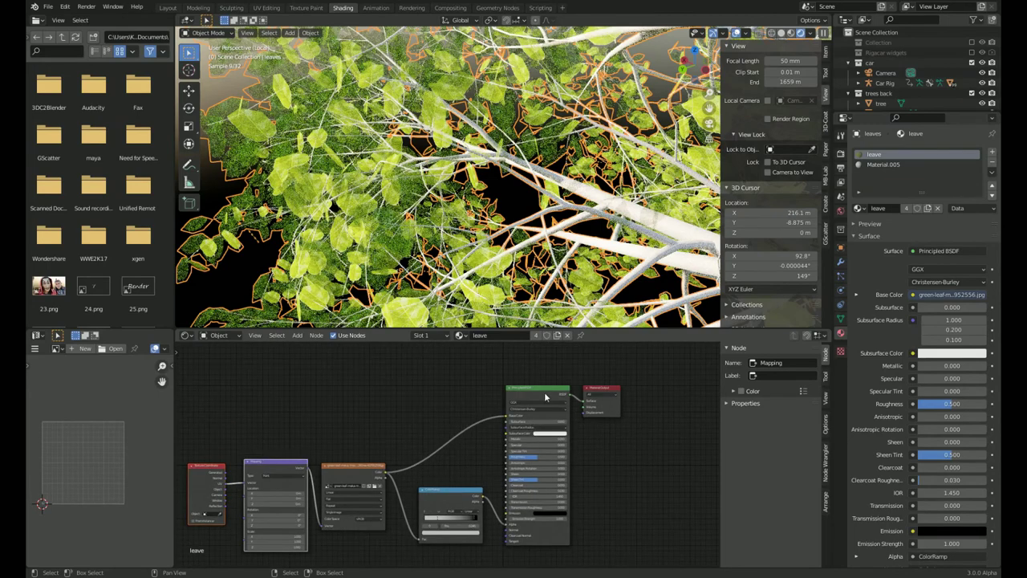
Replace the Principled BSDF with new Translucent BSDF and Transparent BSDF nodes.
{"action": "key", "text": "x"}
{"action": "key", "text": "shift+a"}
{"action": "left_click", "coordinate": [544, 396]}
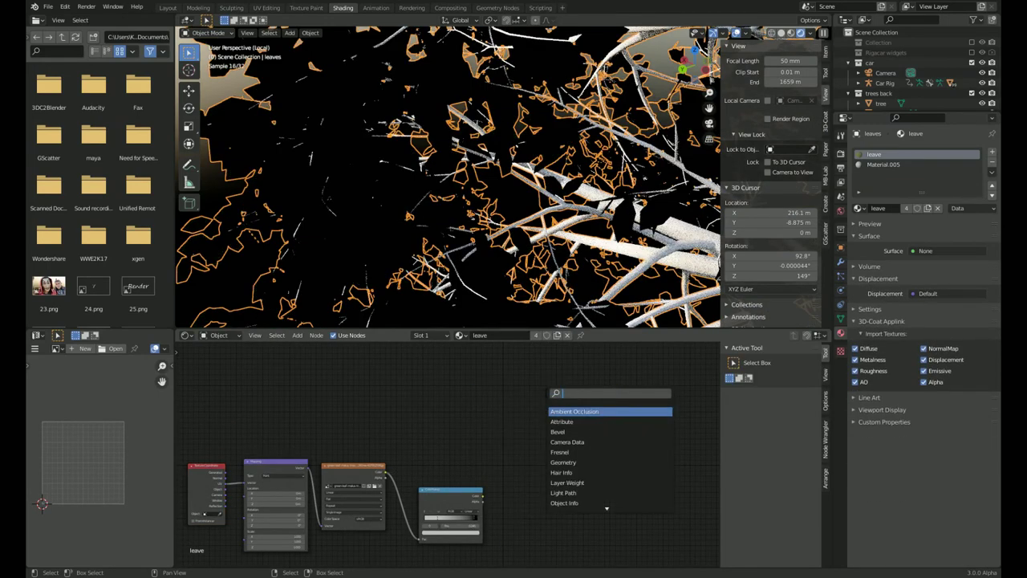
{"action": "type", "text": "TRA"}
{"action": "key", "text": "Return"}
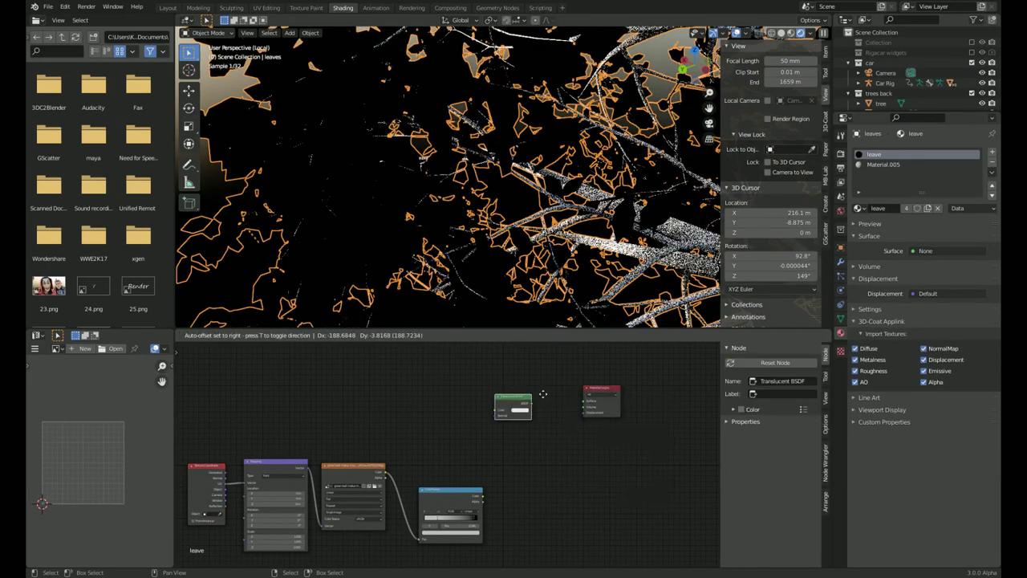
{"action": "left_click", "coordinate": [521, 399]}
{"action": "key", "text": "shift+a"}
{"action": "type", "text": "T"}
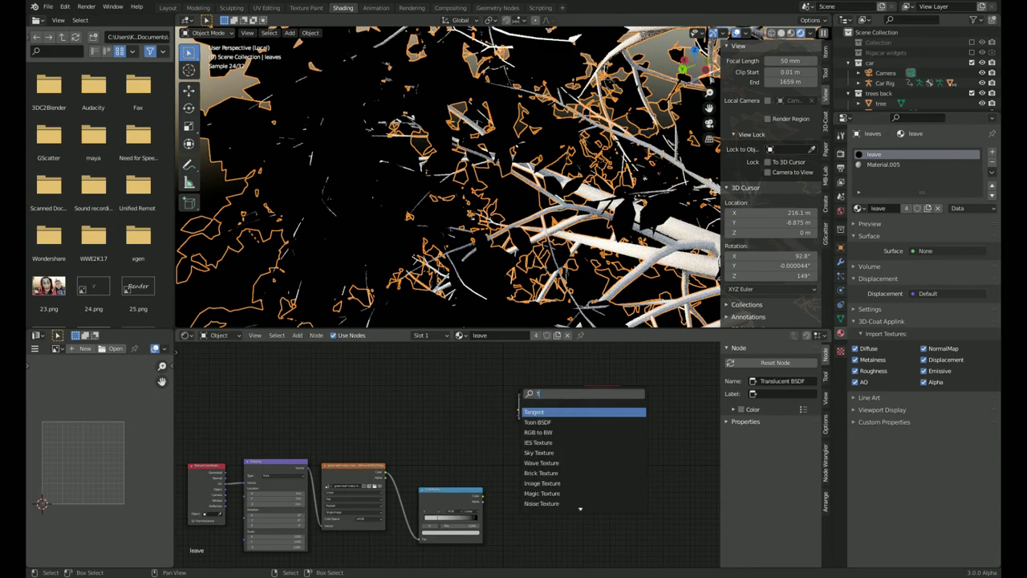
{"action": "type", "text": "RA"}
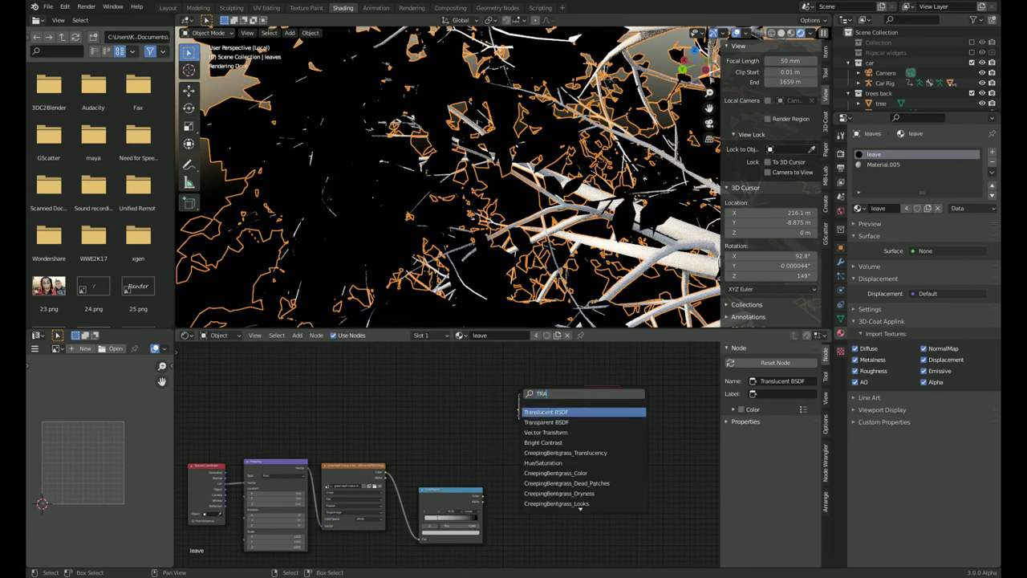
{"action": "left_click", "coordinate": [521, 418]}
{"action": "left_click", "coordinate": [521, 419]}
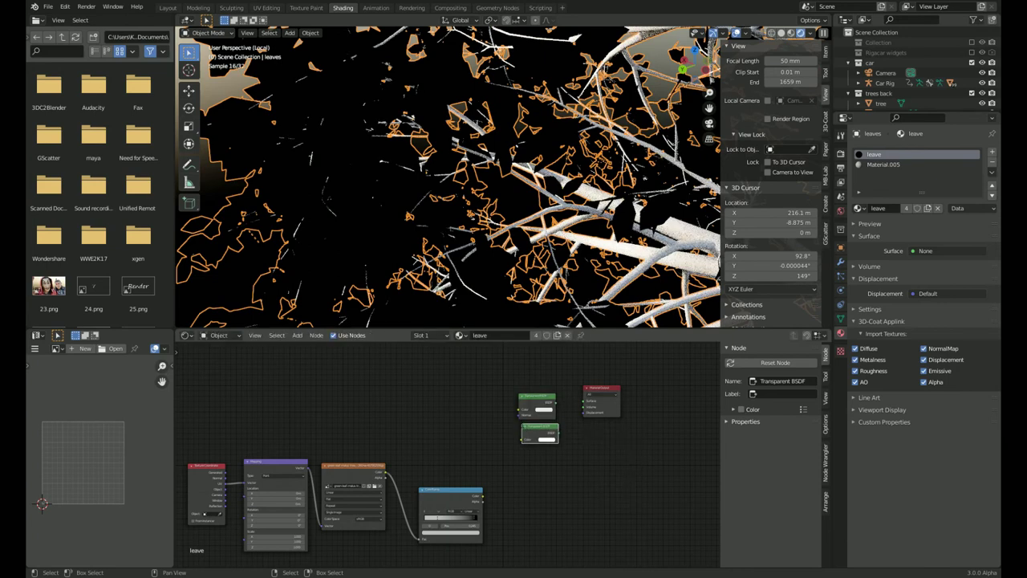
Add a Diffuse BSDF and combine it with the Translucent BSDF in a Mix Shader.
{"action": "key", "text": "shift+a"}
{"action": "type", "text": "Dif"}
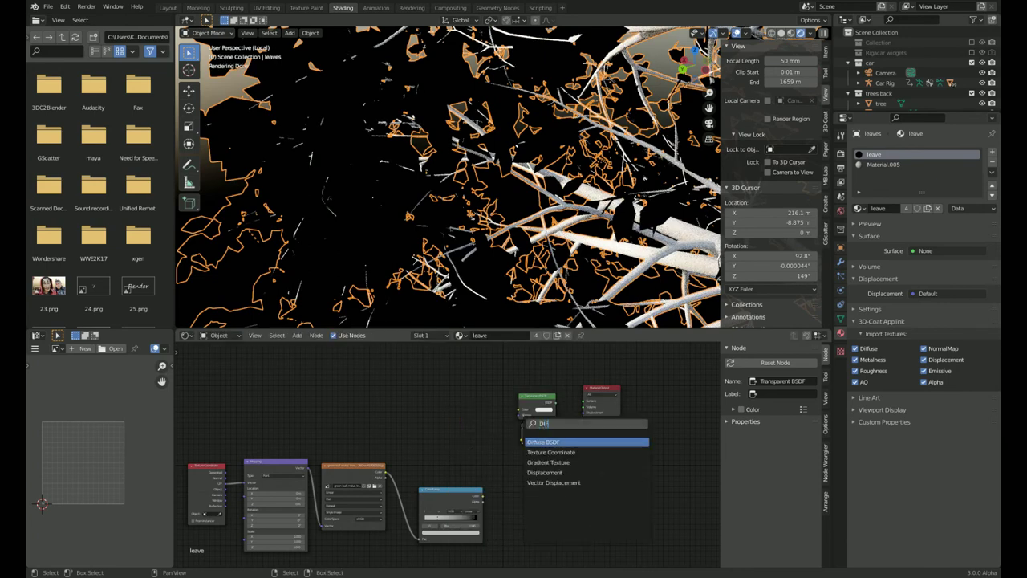
{"action": "key", "text": "Return"}
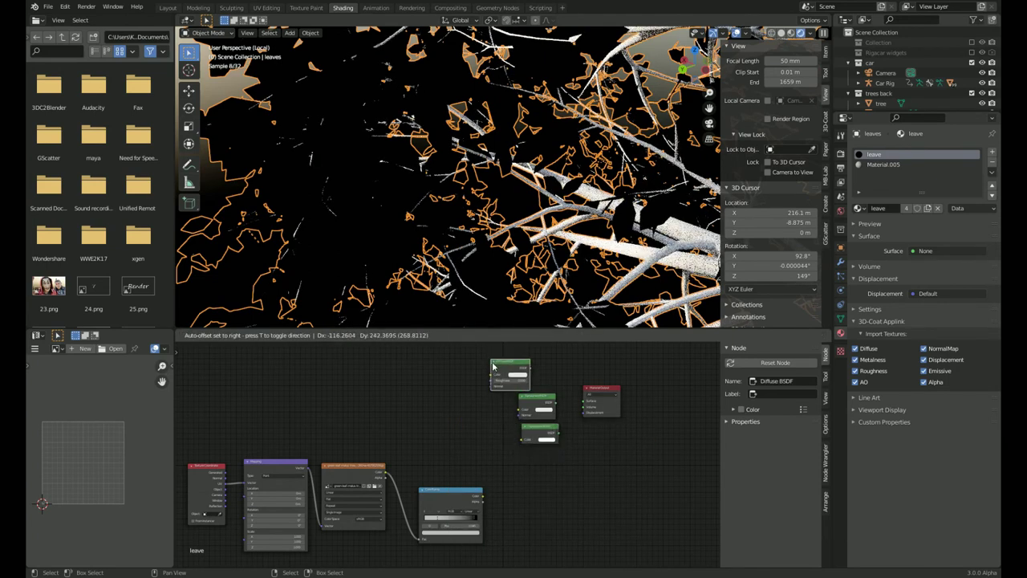
{"action": "left_click", "coordinate": [536, 397]}
{"action": "left_click", "coordinate": [536, 396]}
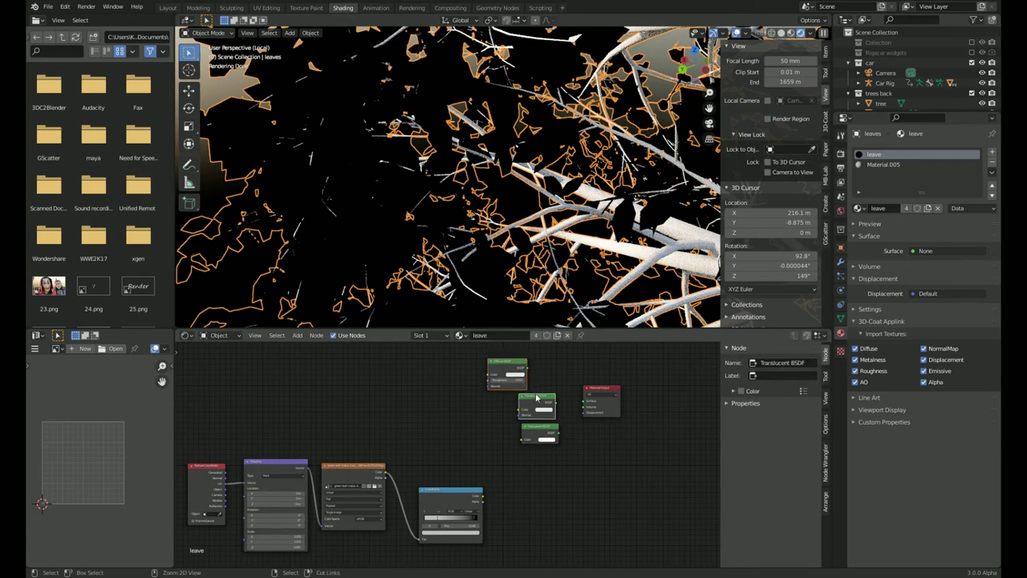
{"action": "key", "text": "ctrl+0"}
{"action": "scroll", "coordinate": [393, 505], "scroll_direction": "up", "scroll_amount": 1}
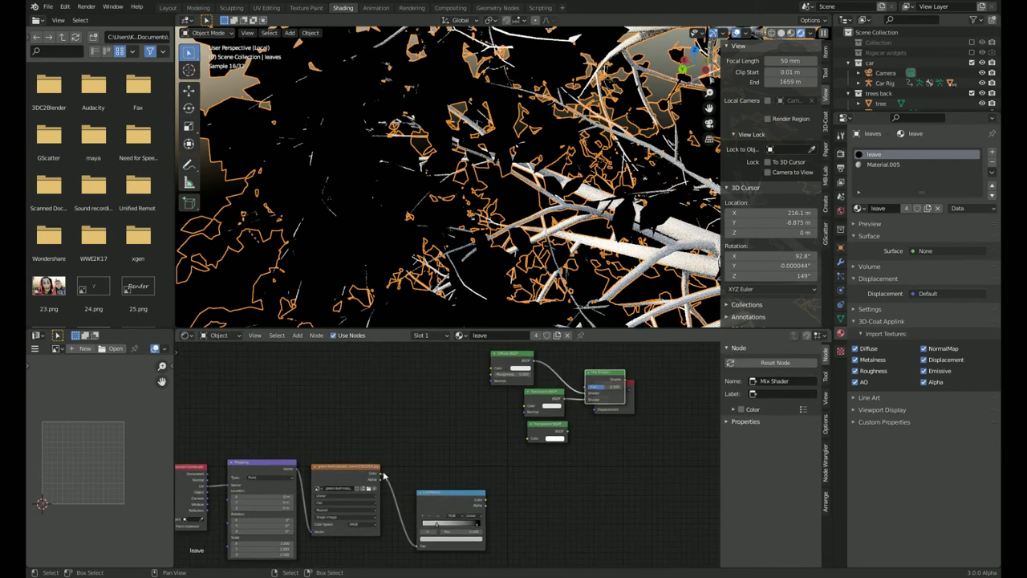
Wire the leaf texture into Diffuse and Translucent, ColorRamp into Fac, mix into Material Output.
{"action": "left_click_drag", "start_coordinate": [381, 467], "coordinate": [492, 374]}
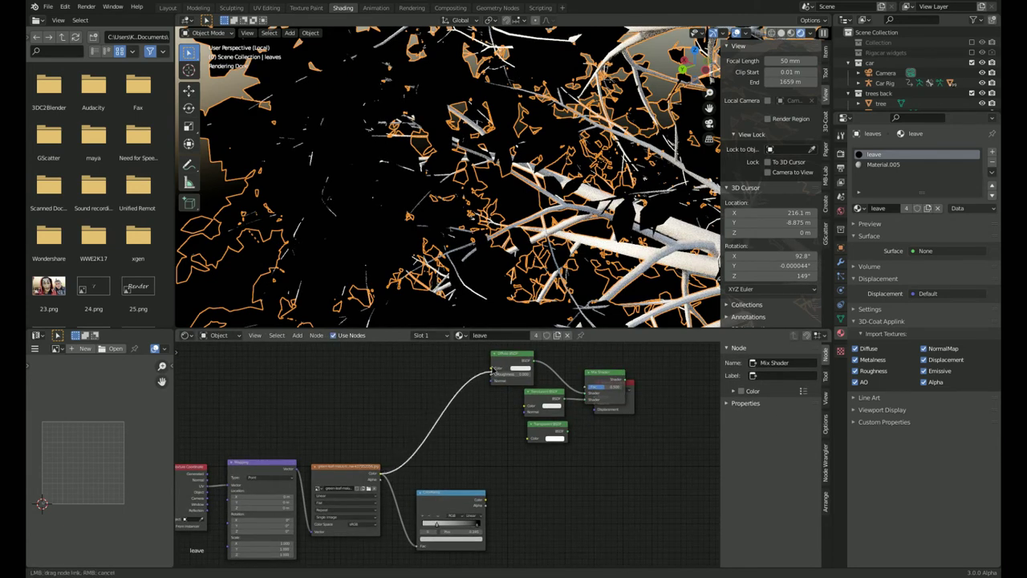
{"action": "mouse_move", "coordinate": [377, 479]}
{"action": "left_mouse_down"}
{"action": "mouse_move", "coordinate": [446, 433]}
{"action": "mouse_move", "coordinate": [529, 408]}
{"action": "left_mouse_up"}
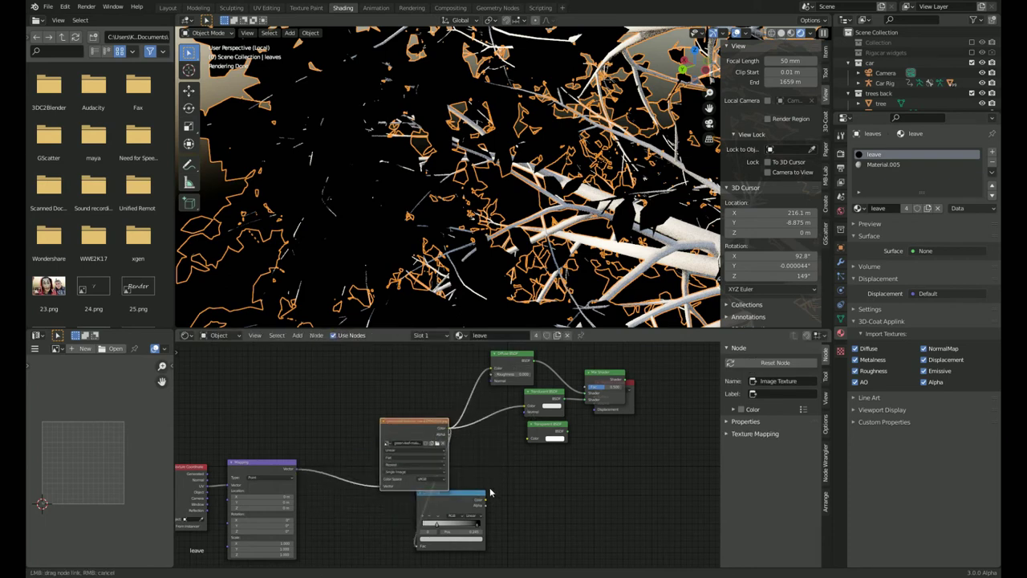
{"action": "mouse_move", "coordinate": [485, 499]}
{"action": "left_mouse_down"}
{"action": "mouse_move", "coordinate": [582, 391]}
{"action": "mouse_move", "coordinate": [600, 387]}
{"action": "left_mouse_up"}
{"action": "middle_click_drag", "start_coordinate": [629, 387], "coordinate": [549, 418]}
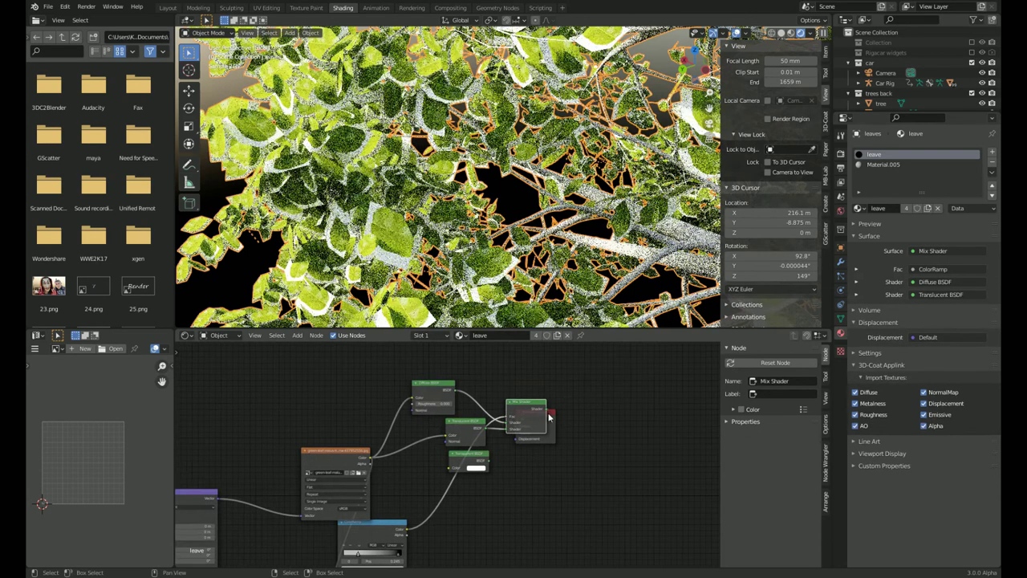
{"action": "scroll", "coordinate": [542, 433], "scroll_direction": "up", "scroll_amount": 2}
{"action": "left_click", "coordinate": [536, 417]}
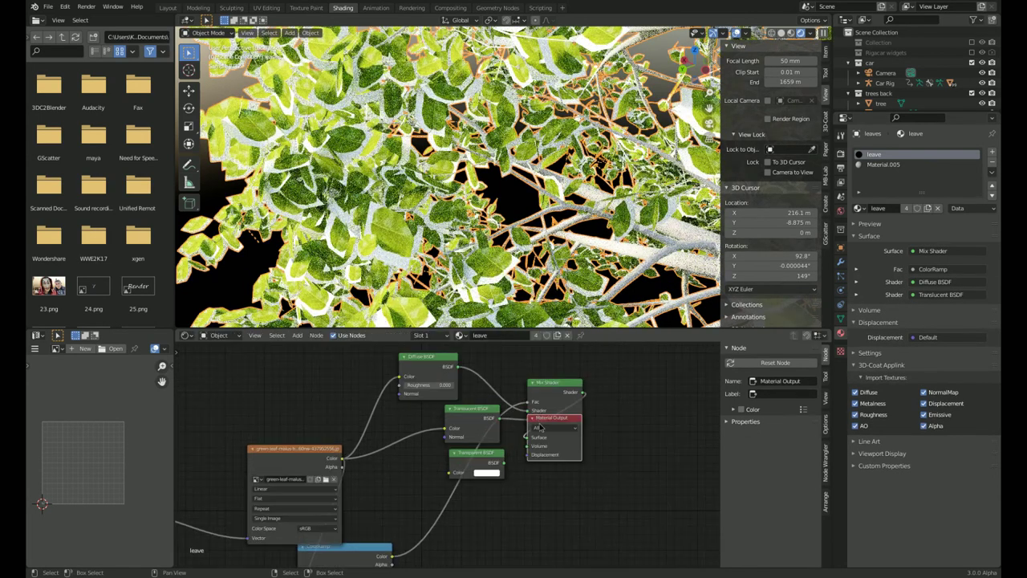
{"action": "left_click", "coordinate": [698, 421]}
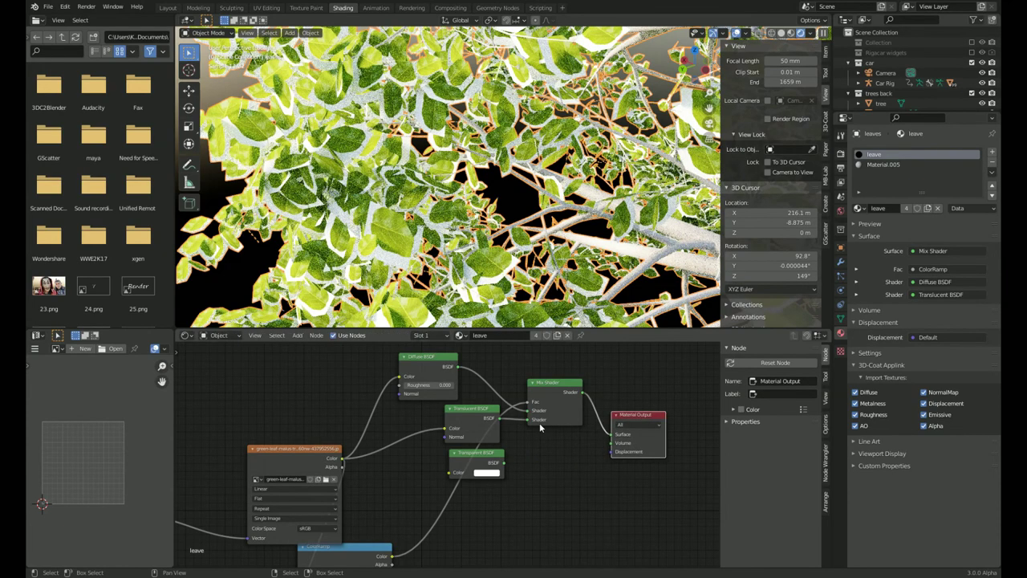
{"action": "scroll", "coordinate": [482, 453], "scroll_direction": "down", "scroll_amount": 2}
{"action": "scroll", "coordinate": [401, 505], "scroll_direction": "down", "scroll_amount": 5}
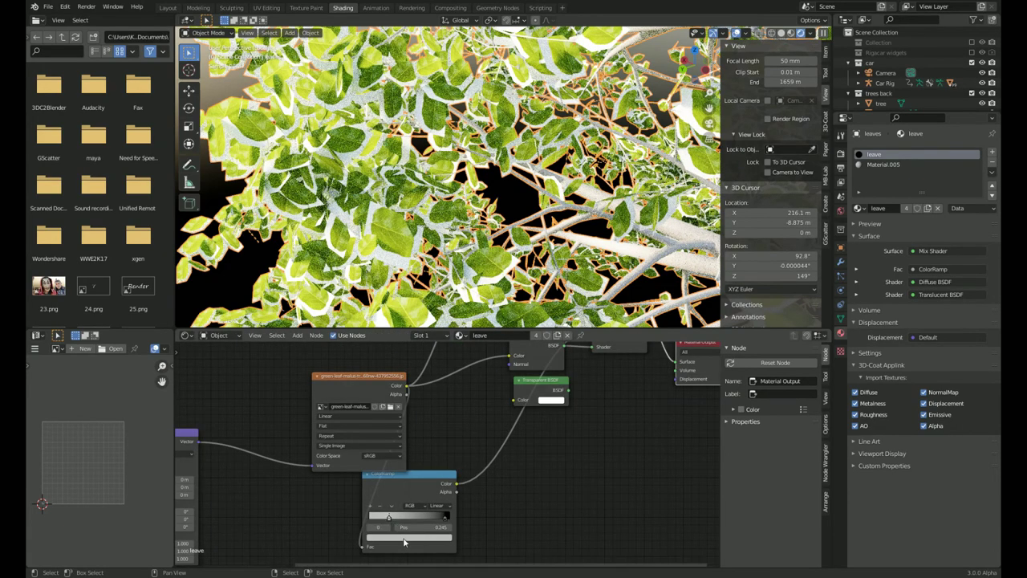
Flip the leave ColorRamp and reposition its stops, sliding the black stop right.
{"action": "left_click", "coordinate": [403, 538]}
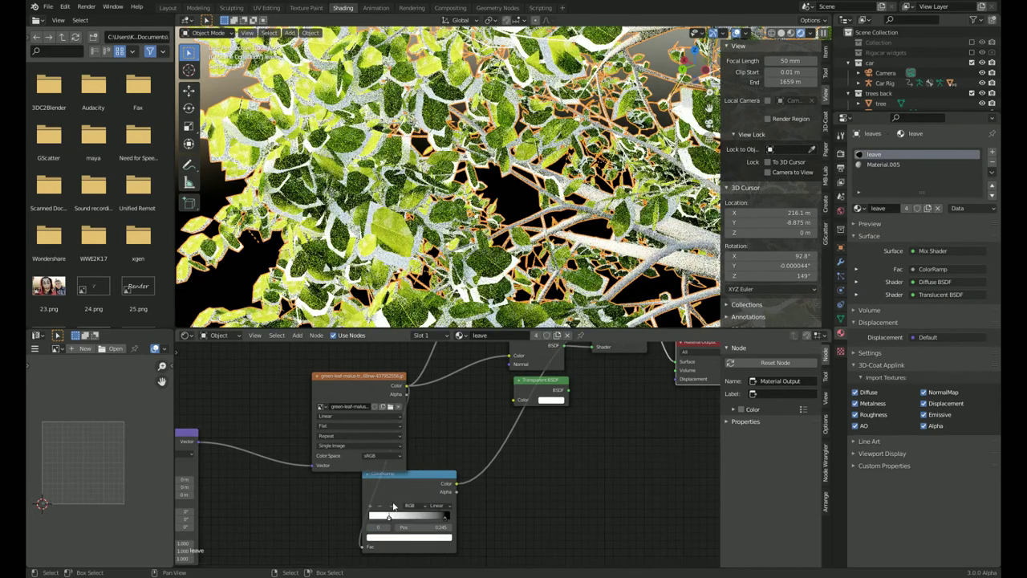
{"action": "left_click", "coordinate": [396, 509]}
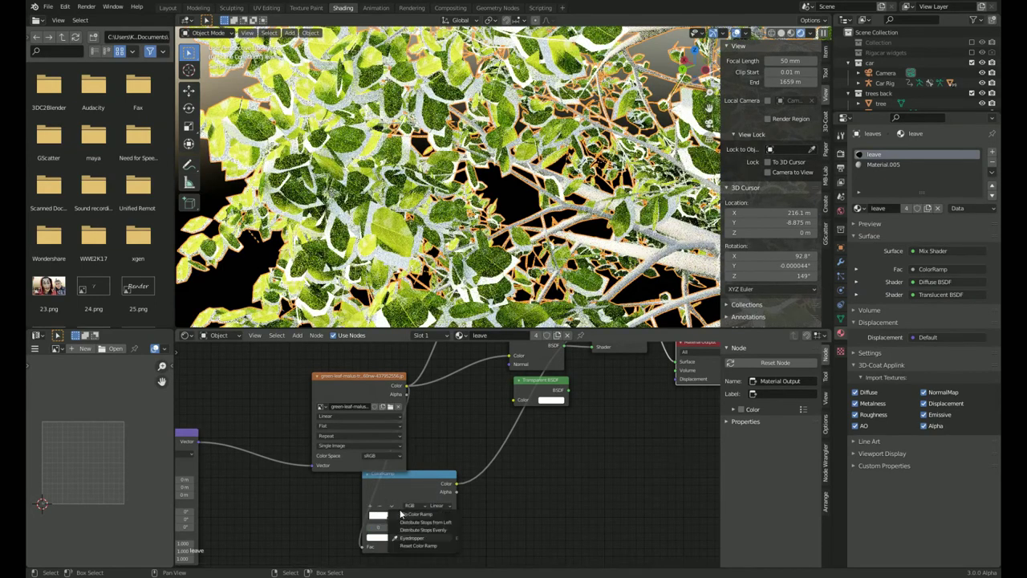
{"action": "left_click", "coordinate": [457, 513]}
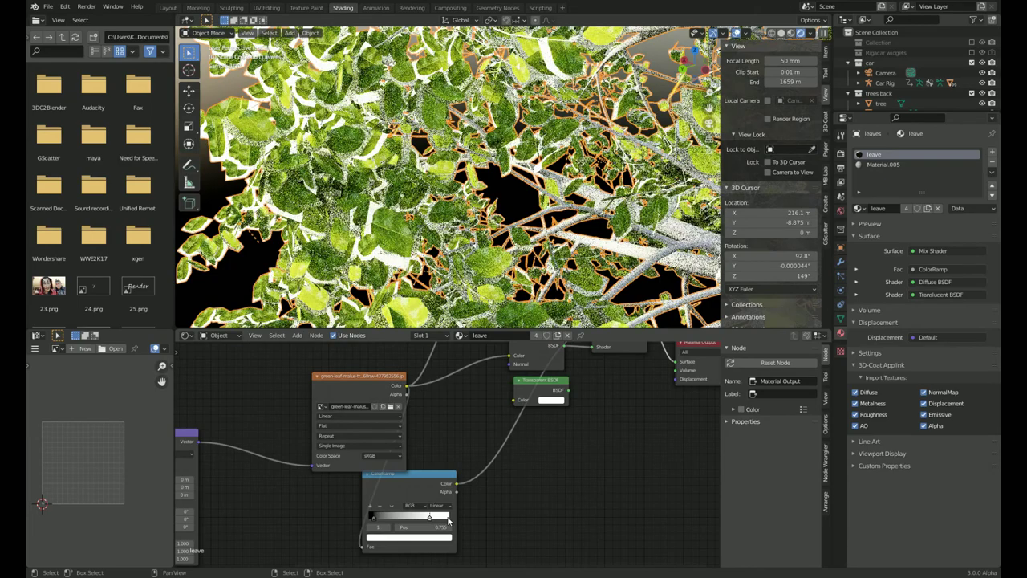
{"action": "left_click_drag", "start_coordinate": [423, 517], "coordinate": [391, 519]}
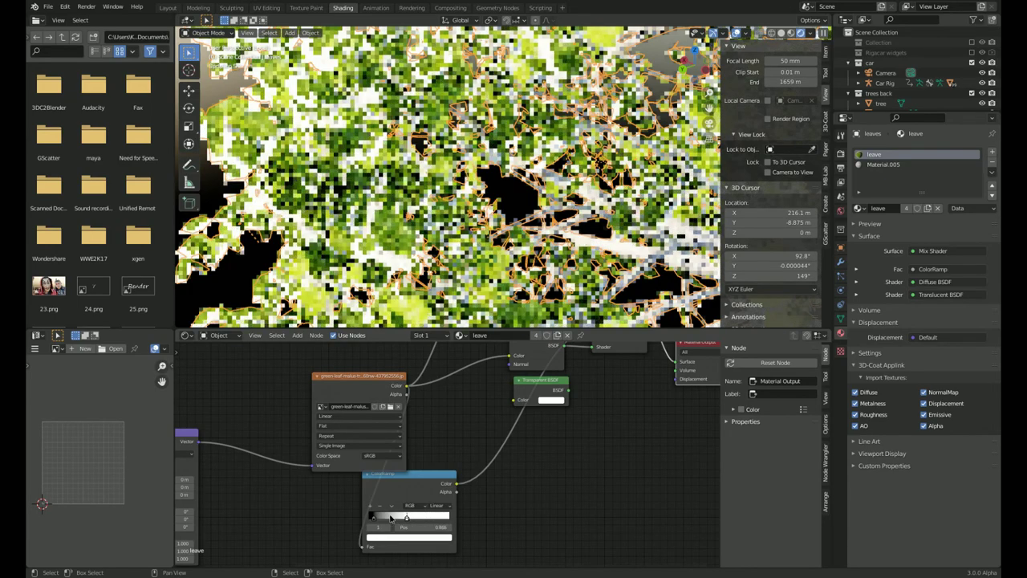
{"action": "left_click", "coordinate": [372, 519]}
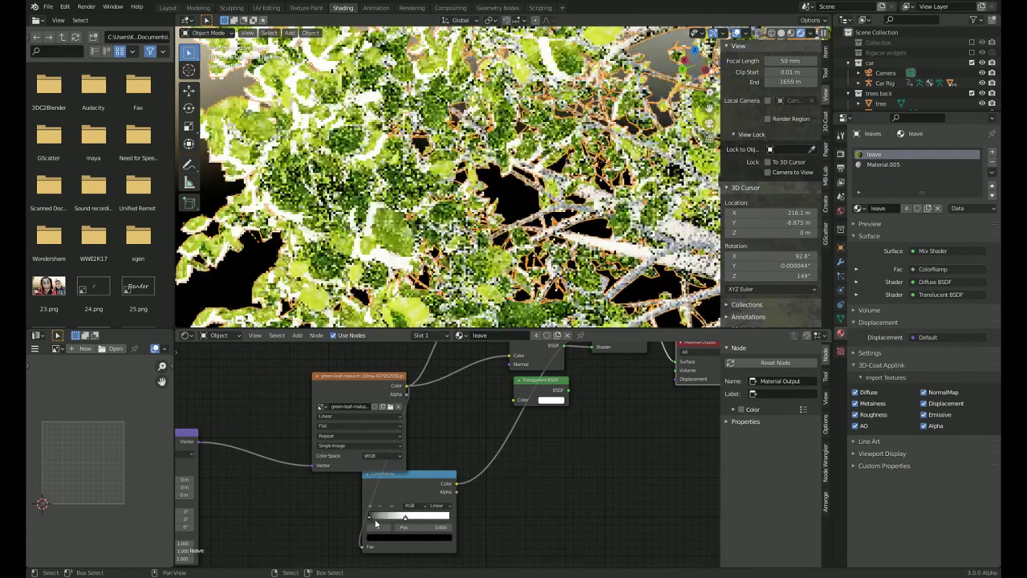
{"action": "mouse_move", "coordinate": [372, 520]}
{"action": "left_mouse_down"}
{"action": "mouse_move", "coordinate": [449, 519]}
{"action": "mouse_move", "coordinate": [435, 523]}
{"action": "left_mouse_up"}
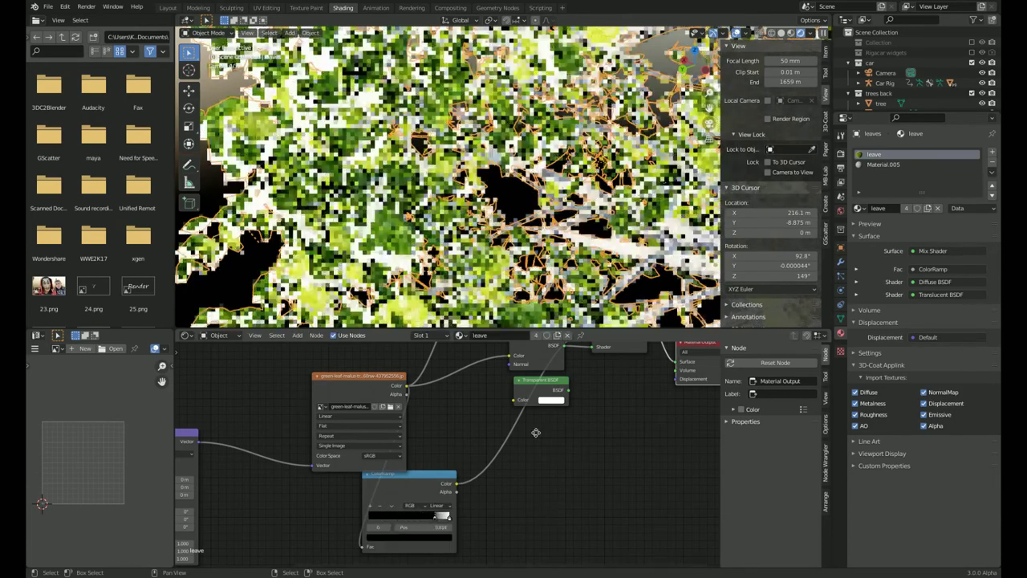
{"action": "scroll", "coordinate": [531, 437], "scroll_direction": "up", "scroll_amount": 3}
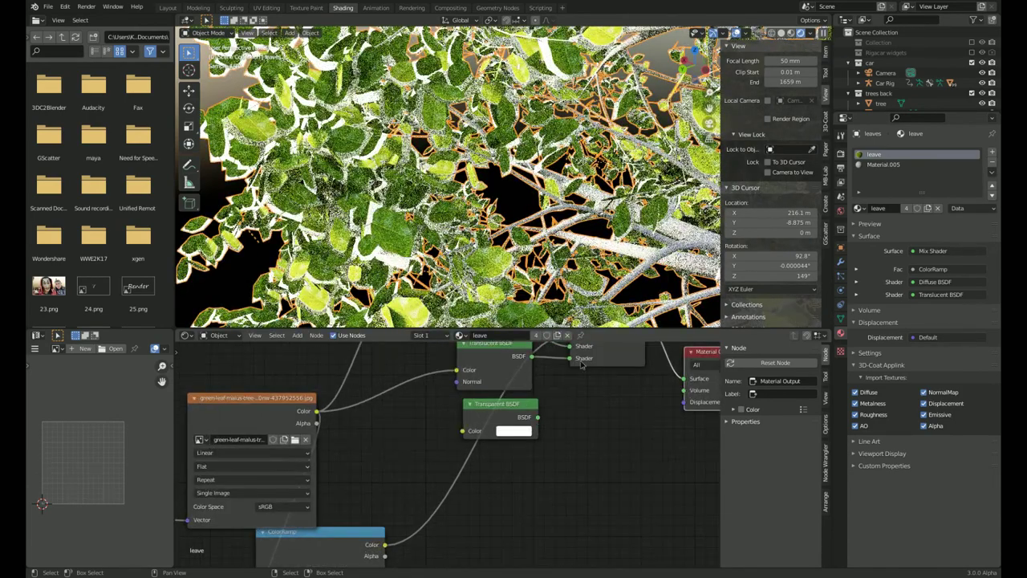
Keep Translucent BSDF in the first Mix Shader and unplug the ColorRamp from its factor.
{"action": "left_click_drag", "start_coordinate": [537, 417], "coordinate": [568, 358]}
{"action": "middle_click_drag", "start_coordinate": [569, 365], "coordinate": [557, 457]}
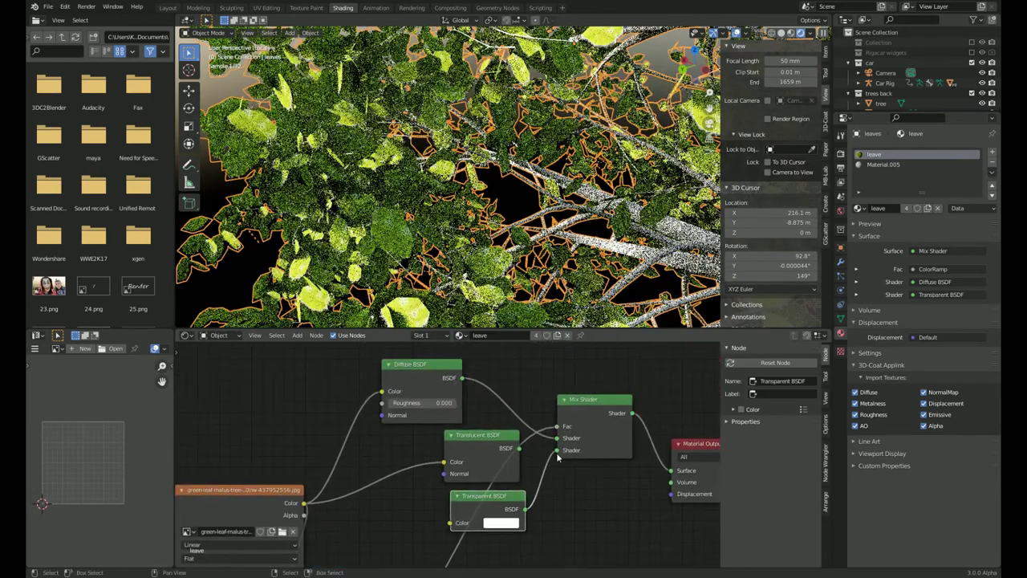
{"action": "left_click_drag", "start_coordinate": [520, 448], "coordinate": [557, 449]}
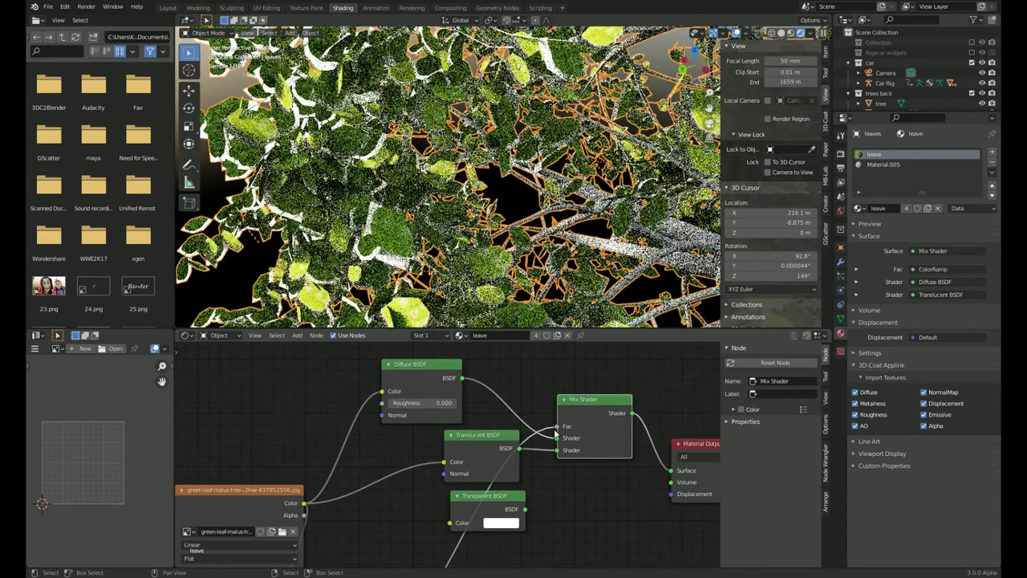
{"action": "left_click_drag", "start_coordinate": [557, 426], "coordinate": [527, 506]}
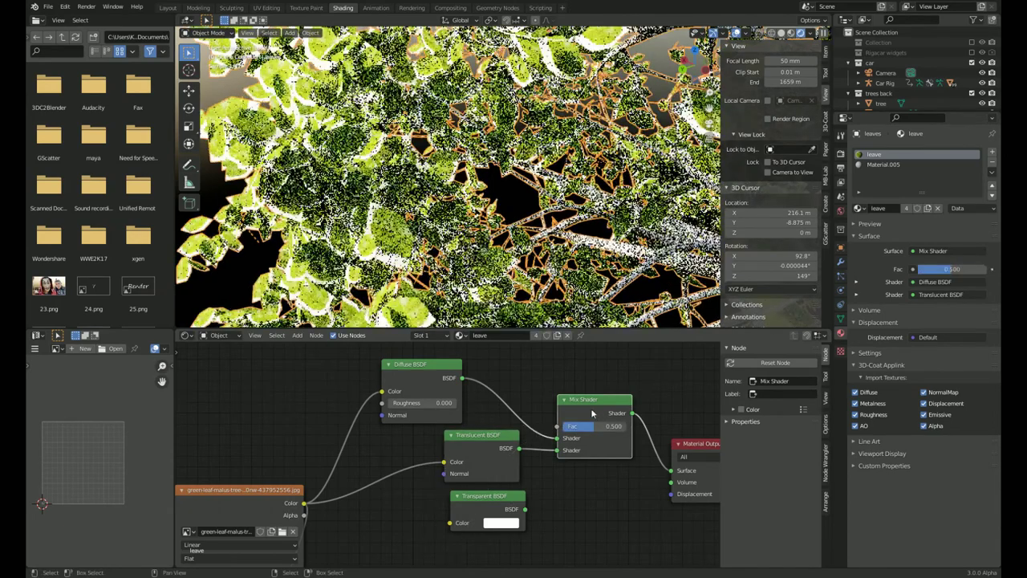
Drop a duplicate Mix Shader onto the output link, with the ColorRamp driving its factor.
{"action": "key", "text": "shift+d"}
{"action": "left_click", "coordinate": [704, 455]}
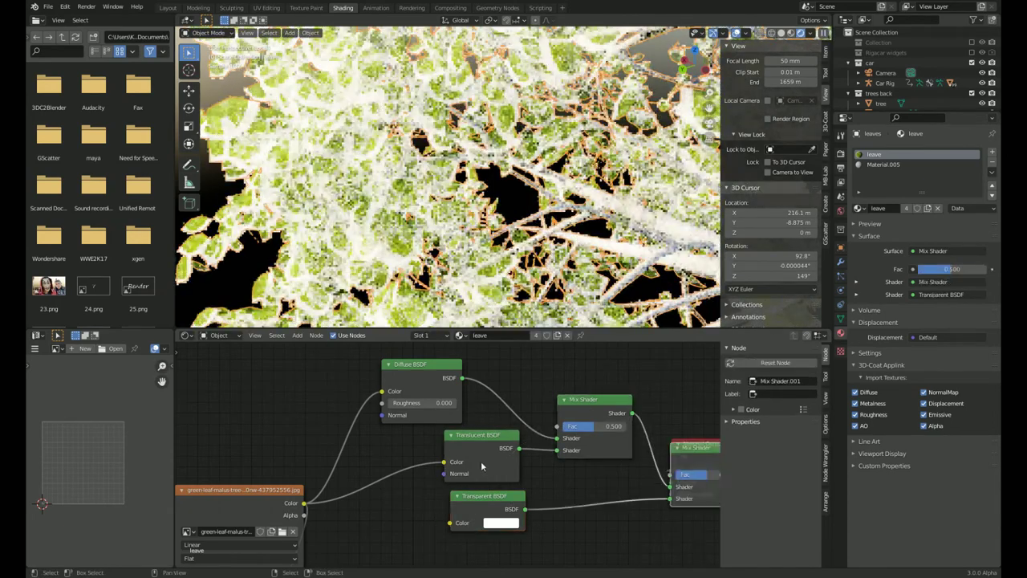
{"action": "mouse_move", "coordinate": [480, 461]}
{"action": "middle_mouse_down"}
{"action": "mouse_move", "coordinate": [420, 496]}
{"action": "mouse_move", "coordinate": [362, 511]}
{"action": "middle_mouse_up"}
{"action": "scroll", "coordinate": [450, 471], "scroll_direction": "down", "scroll_amount": 1}
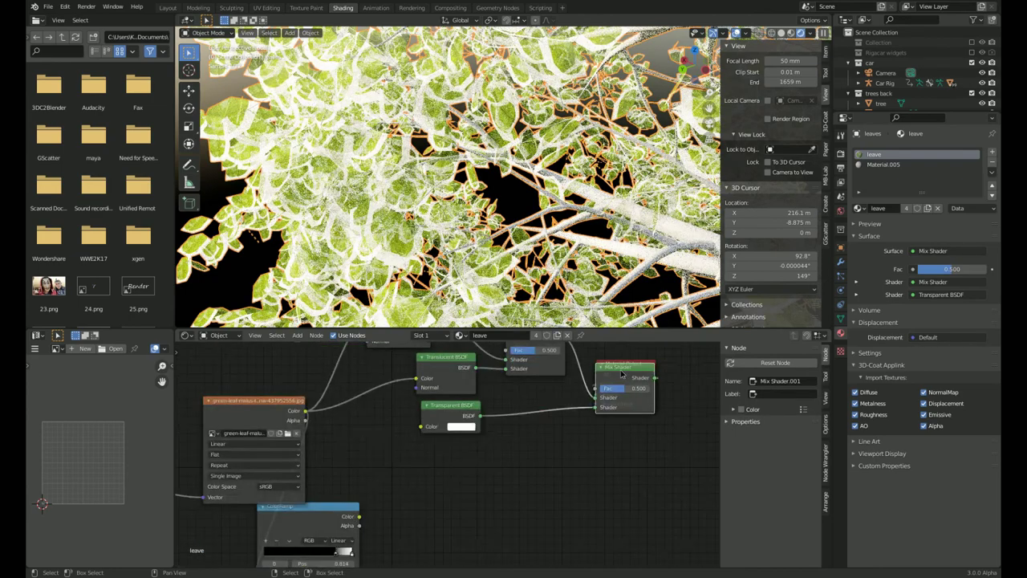
{"action": "left_click_drag", "start_coordinate": [600, 391], "coordinate": [597, 389]}
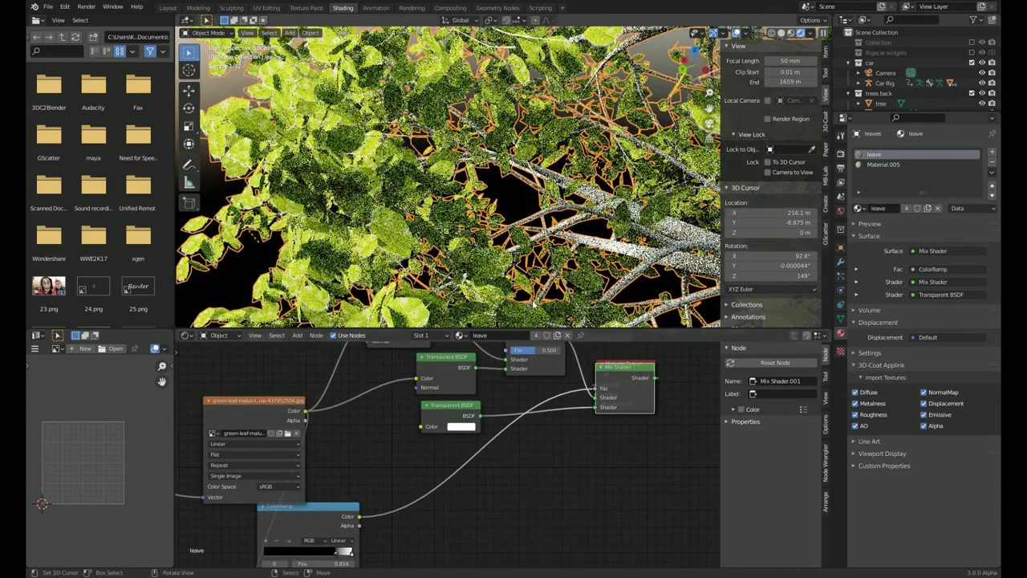
Move the ColorRamp's white stop to about 0.28, then orbit in to view the trunk.
{"action": "middle_click_drag", "start_coordinate": [597, 190], "coordinate": [598, 190]}
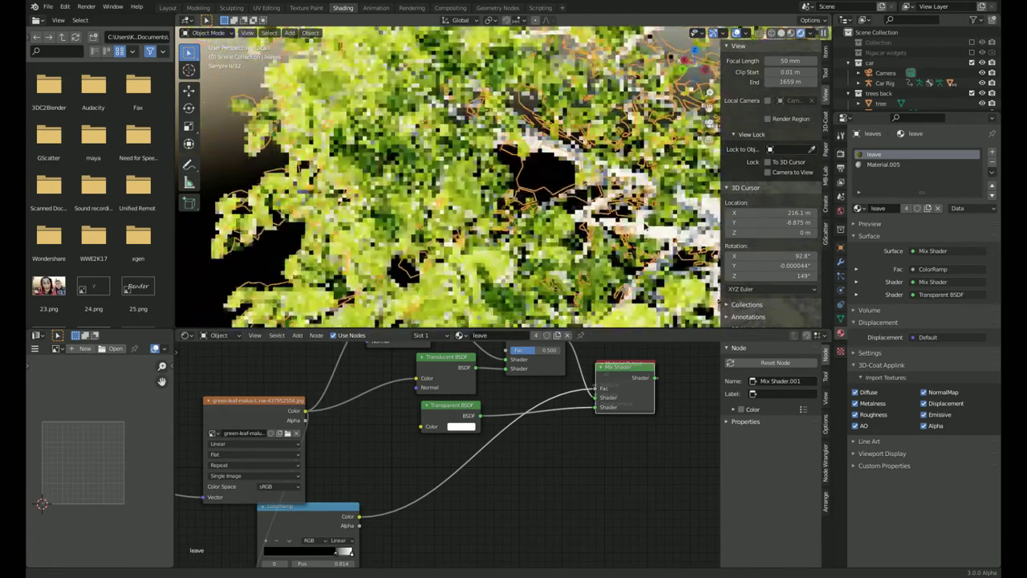
{"action": "scroll", "coordinate": [597, 190], "scroll_direction": "up", "scroll_amount": 5}
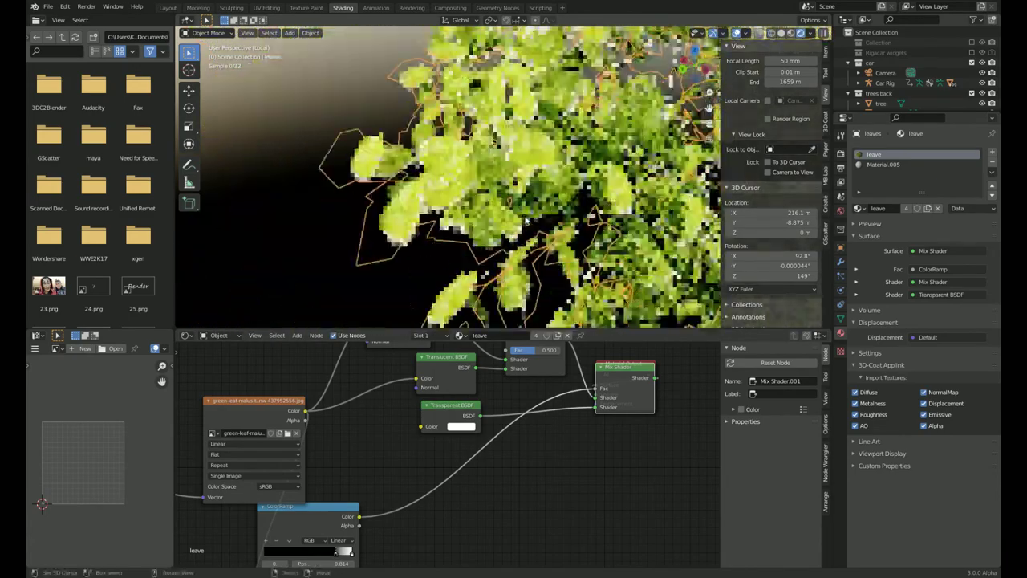
{"action": "middle_click_drag", "start_coordinate": [473, 502], "coordinate": [528, 444]}
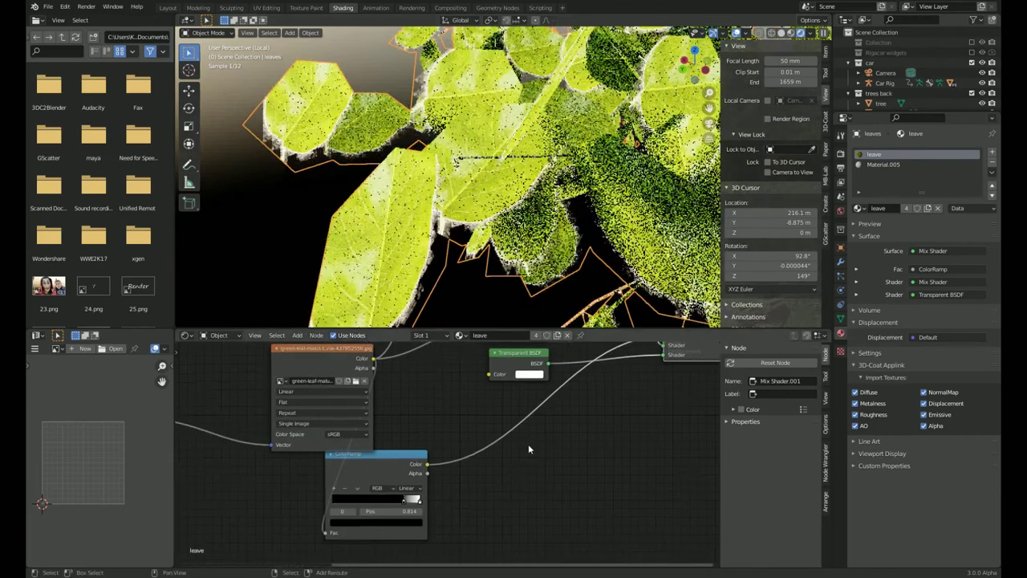
{"action": "scroll", "coordinate": [420, 442], "scroll_direction": "up", "scroll_amount": 3}
{"action": "mouse_move", "coordinate": [552, 447]}
{"action": "left_mouse_down"}
{"action": "mouse_move", "coordinate": [454, 444]}
{"action": "mouse_move", "coordinate": [472, 446]}
{"action": "left_mouse_up"}
{"action": "scroll", "coordinate": [318, 201], "scroll_direction": "down", "scroll_amount": 2}
{"action": "scroll", "coordinate": [318, 207], "scroll_direction": "down", "scroll_amount": 2}
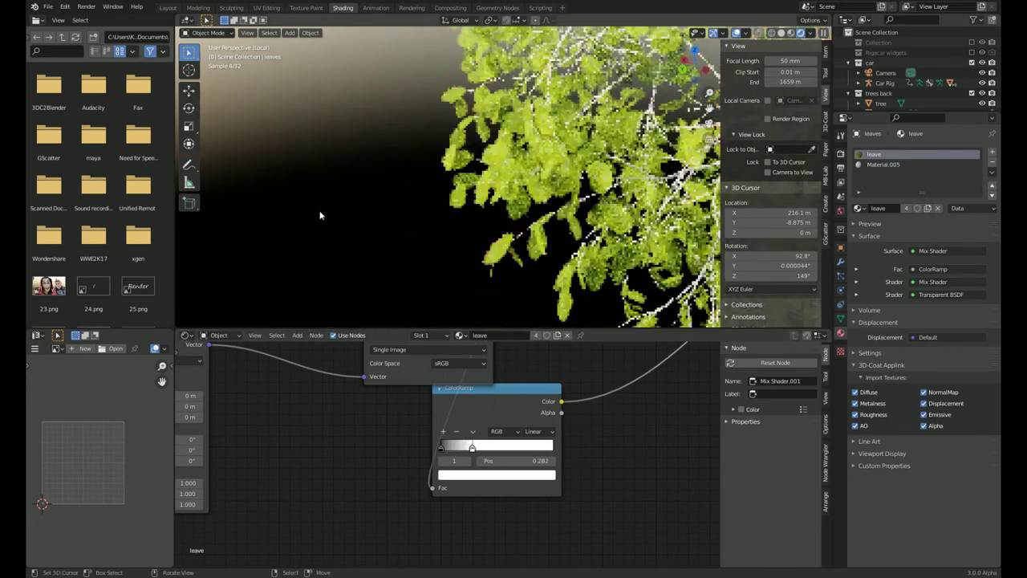
{"action": "scroll", "coordinate": [329, 268], "scroll_direction": "down", "scroll_amount": 2}
{"action": "scroll", "coordinate": [559, 298], "scroll_direction": "down", "scroll_amount": 1}
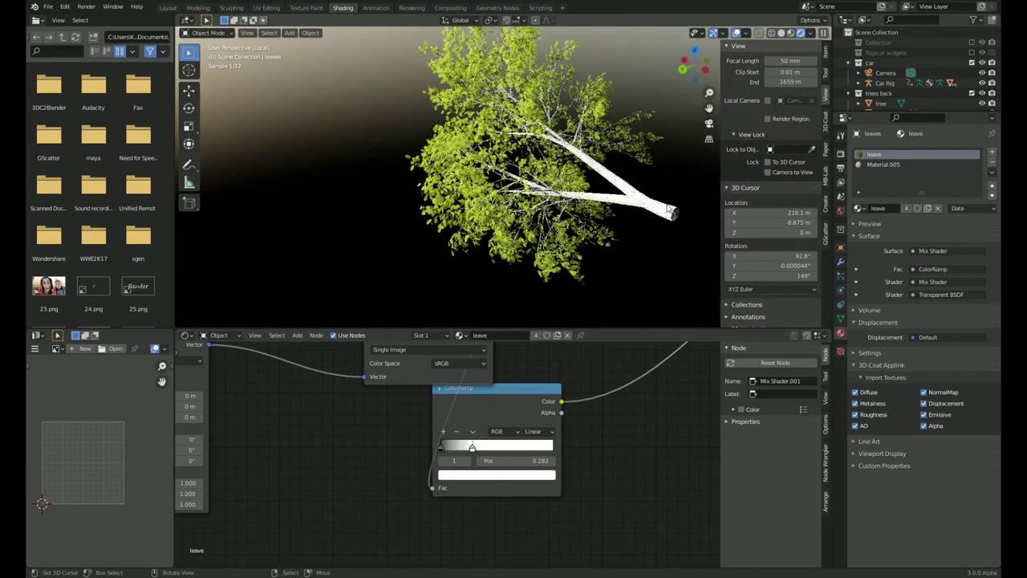
{"action": "middle_click_drag", "start_coordinate": [507, 320], "coordinate": [481, 240]}
{"action": "scroll", "coordinate": [481, 241], "scroll_direction": "up", "scroll_amount": 3}
Add Texture Coordinate and Mapping nodes to the bark image in the trunk's Material.005.
{"action": "left_click", "coordinate": [913, 167]}
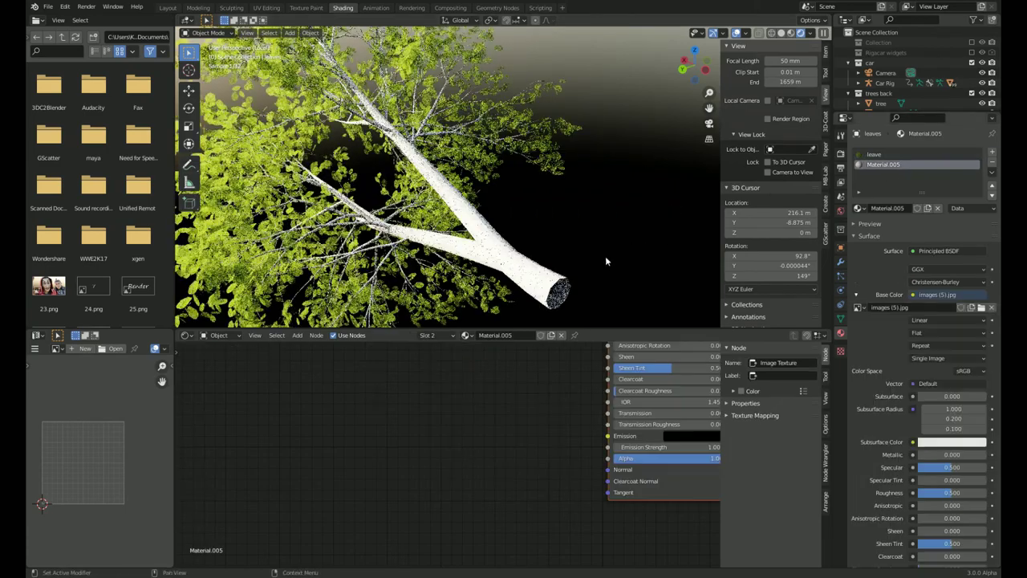
{"action": "scroll", "coordinate": [578, 241], "scroll_direction": "up", "scroll_amount": 2}
{"action": "scroll", "coordinate": [571, 255], "scroll_direction": "up", "scroll_amount": 2}
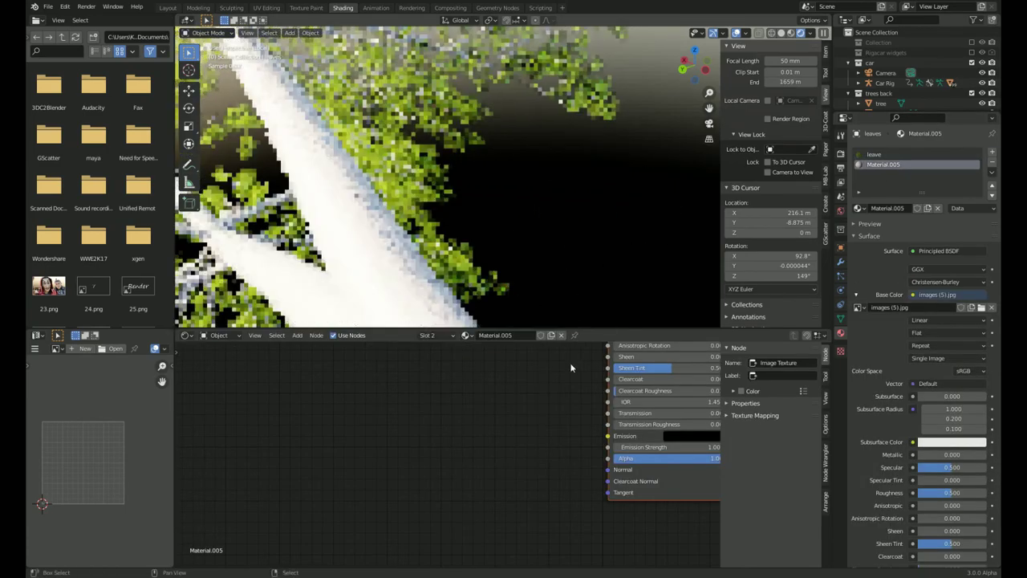
{"action": "scroll", "coordinate": [568, 372], "scroll_direction": "down", "scroll_amount": 2}
{"action": "scroll", "coordinate": [582, 472], "scroll_direction": "up", "scroll_amount": 2}
{"action": "scroll", "coordinate": [517, 402], "scroll_direction": "up", "scroll_amount": 1}
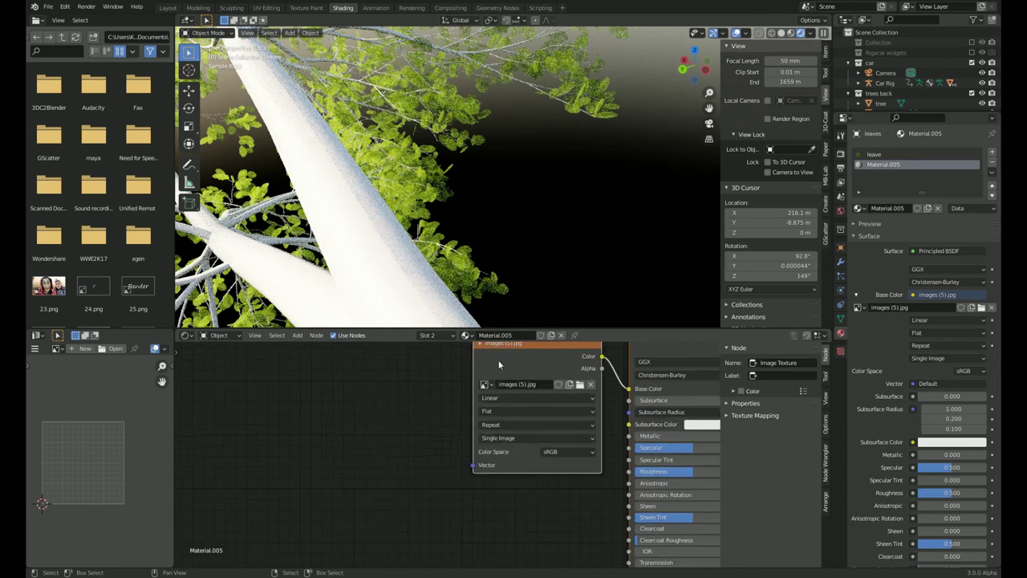
{"action": "left_click", "coordinate": [840, 212]}
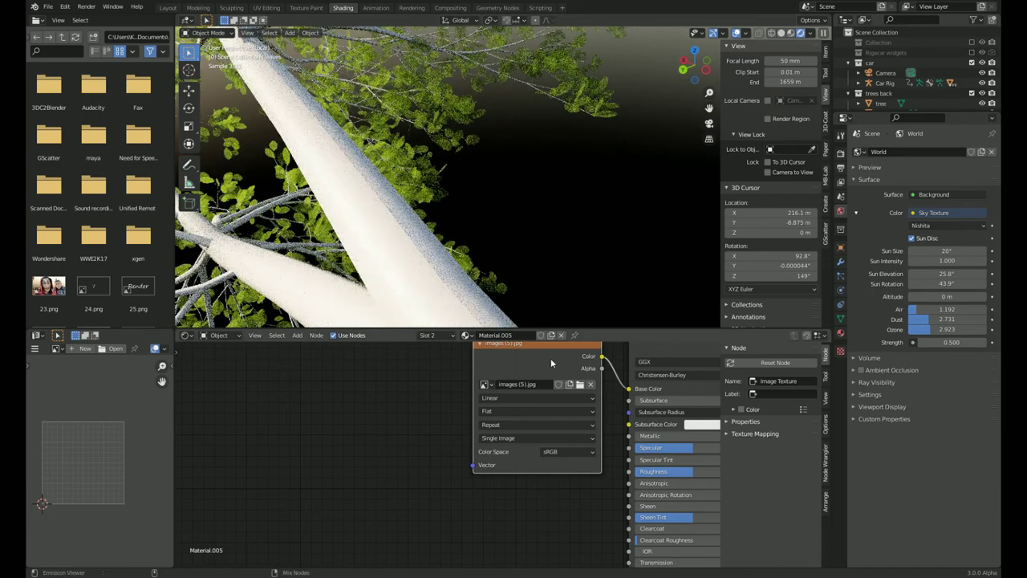
{"action": "left_click", "coordinate": [550, 357], "text": "ctrl+shift"}
{"action": "key", "text": "ctrl+t"}
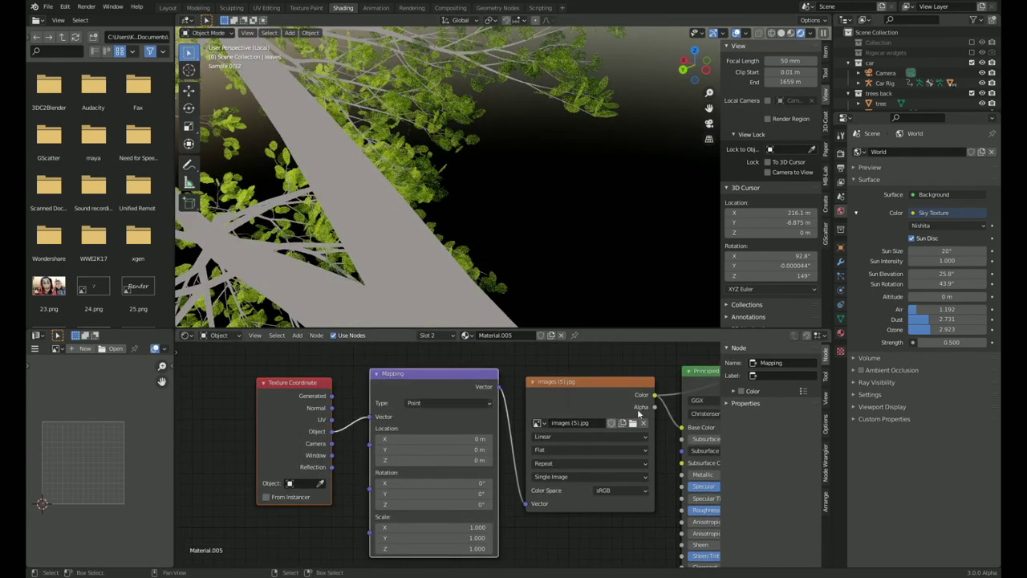
Rearrange the trunk node chain, placing the bark image below the Mapping node.
{"action": "left_click", "coordinate": [699, 371]}
{"action": "middle_click_drag", "start_coordinate": [699, 385], "coordinate": [573, 415]}
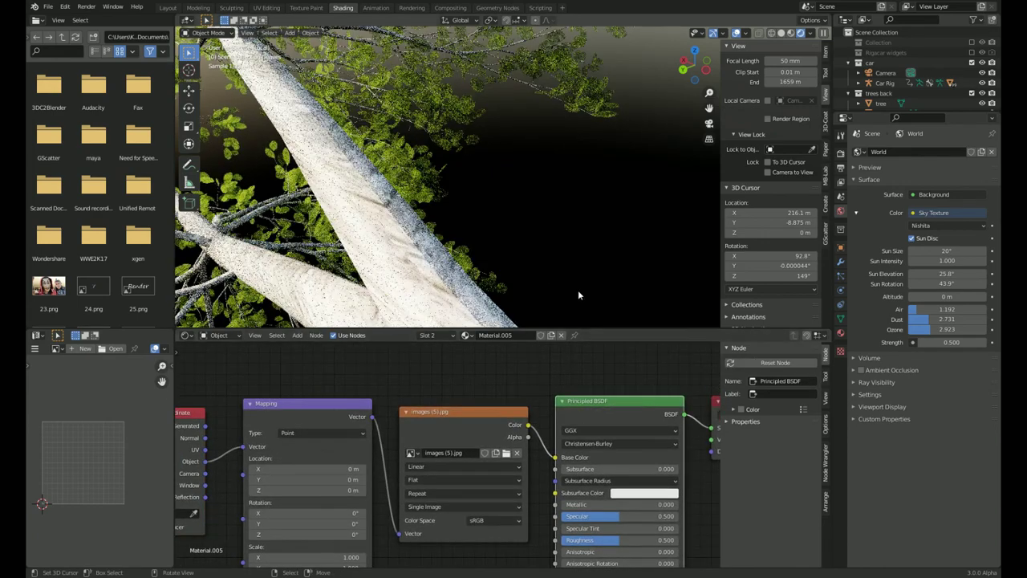
{"action": "left_click", "coordinate": [491, 522]}
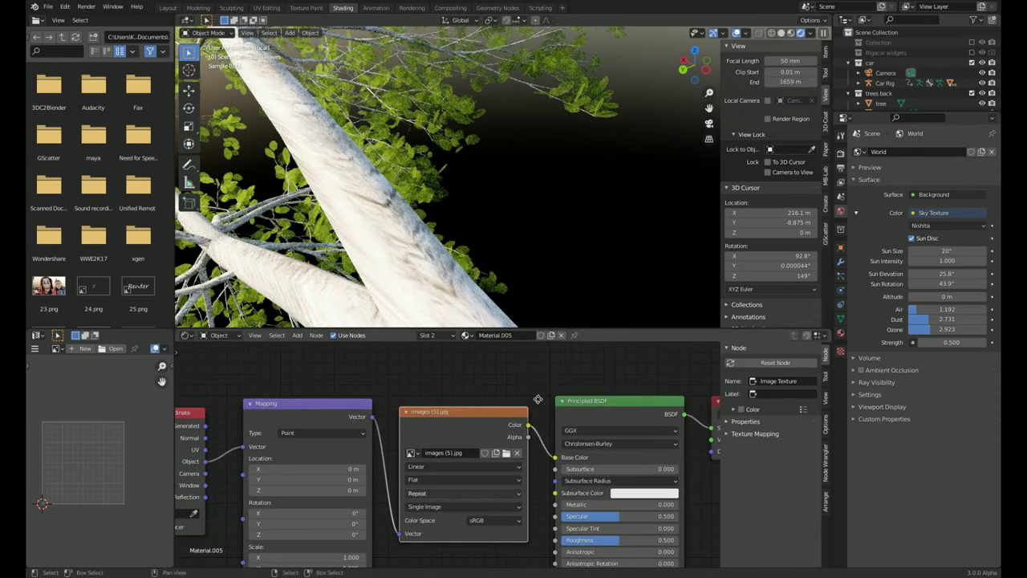
{"action": "left_click_drag", "start_coordinate": [538, 399], "coordinate": [479, 425]}
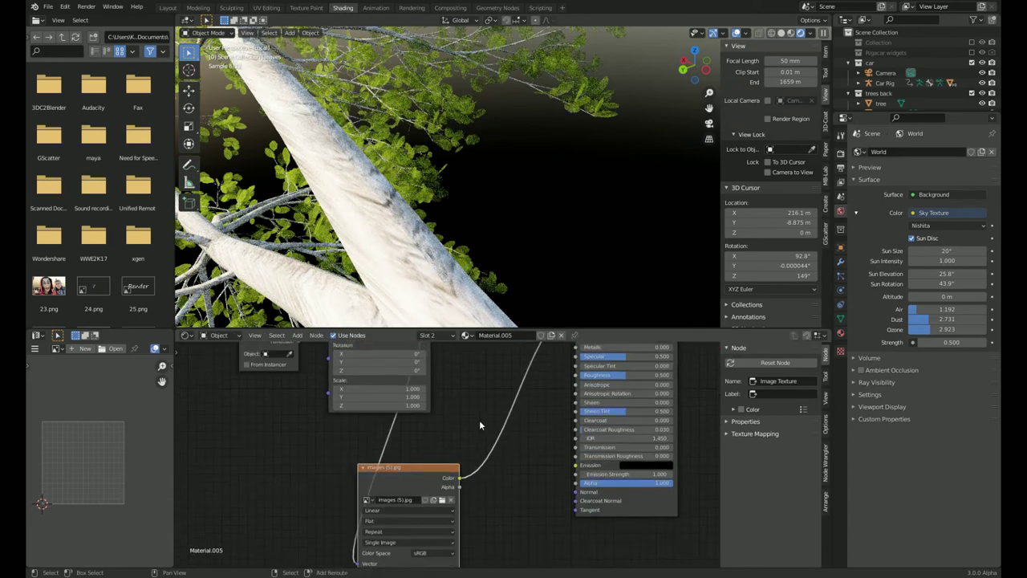
{"action": "scroll", "coordinate": [467, 473], "scroll_direction": "up", "scroll_amount": 1}
Add a Bump node fed by the bark image Color into the Principled BSDF Normal.
{"action": "left_click_drag", "start_coordinate": [462, 472], "coordinate": [594, 490]}
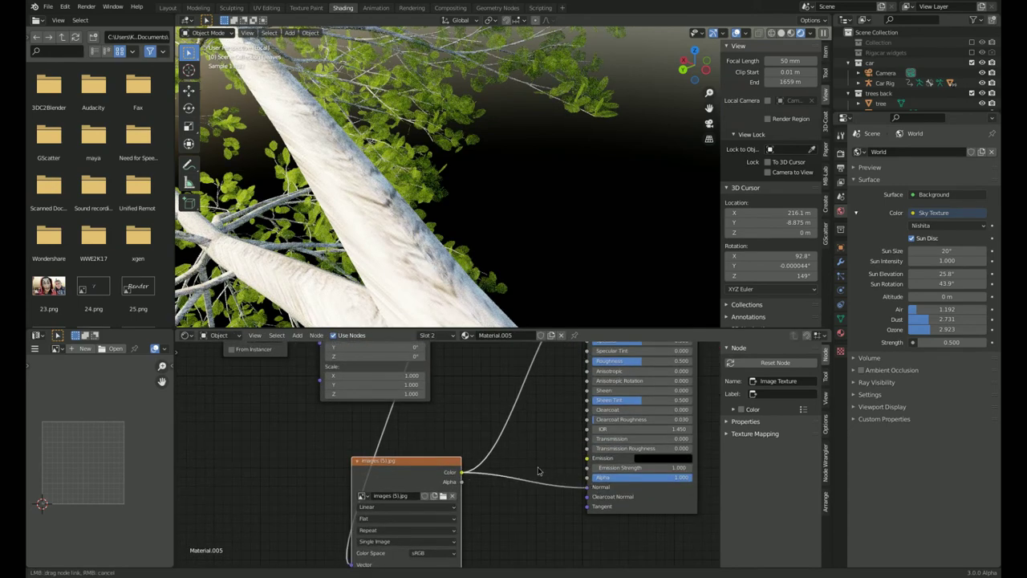
{"action": "key", "text": "shift+a"}
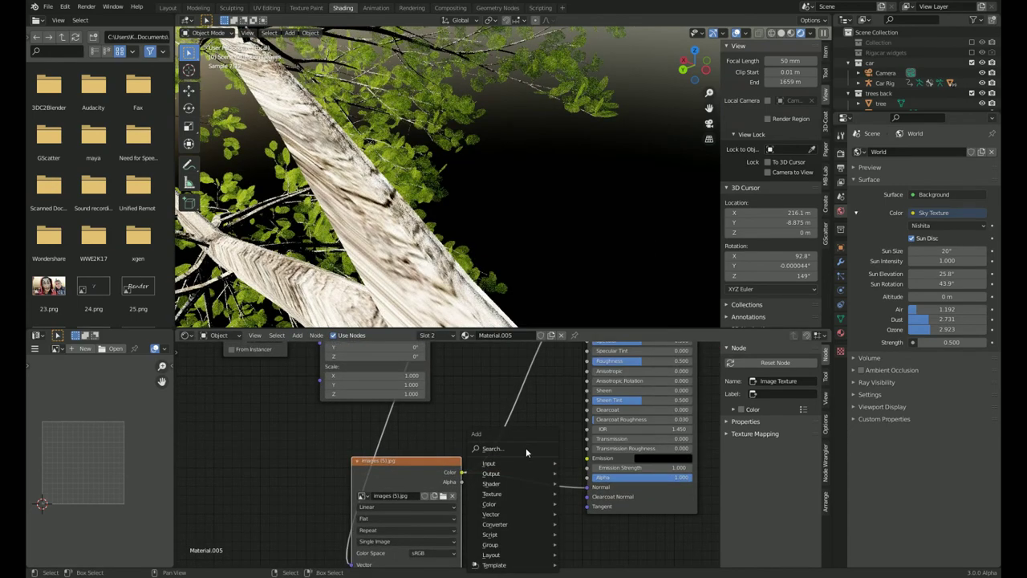
{"action": "left_click", "coordinate": [526, 451]}
{"action": "type", "text": "BUM"}
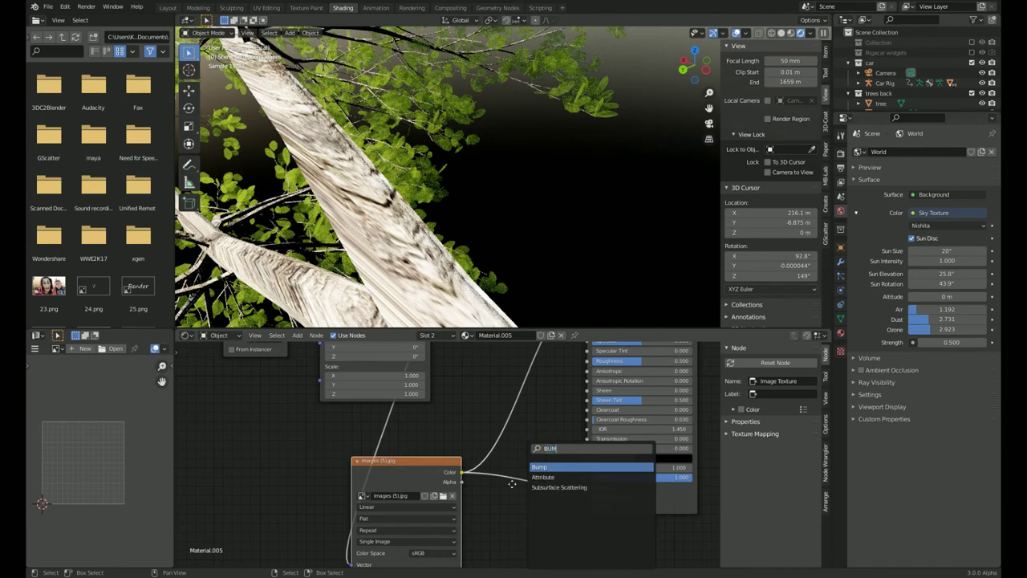
{"action": "key", "text": "Return"}
{"action": "left_click", "coordinate": [513, 486]}
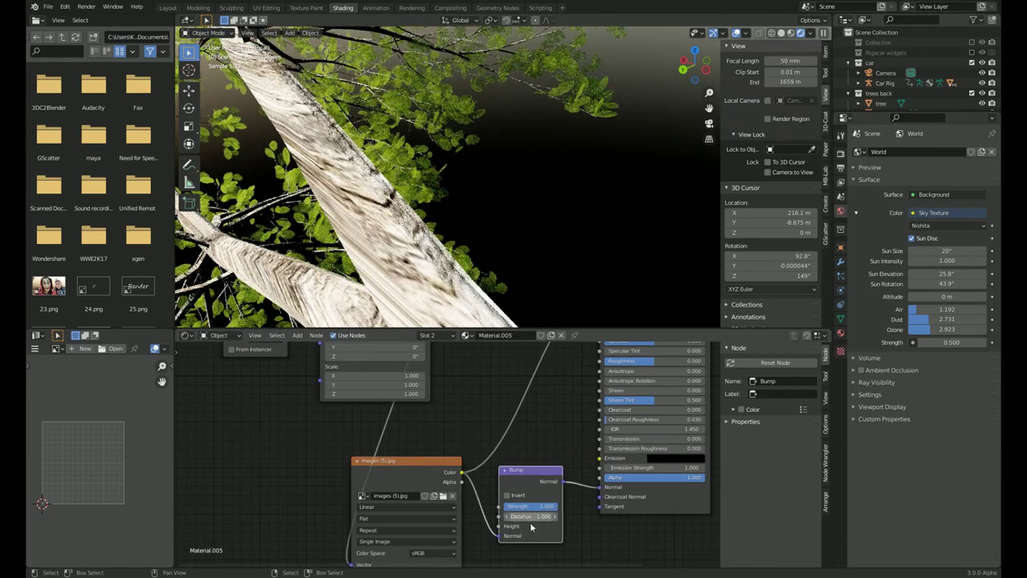
{"action": "left_click_drag", "start_coordinate": [499, 535], "coordinate": [499, 525]}
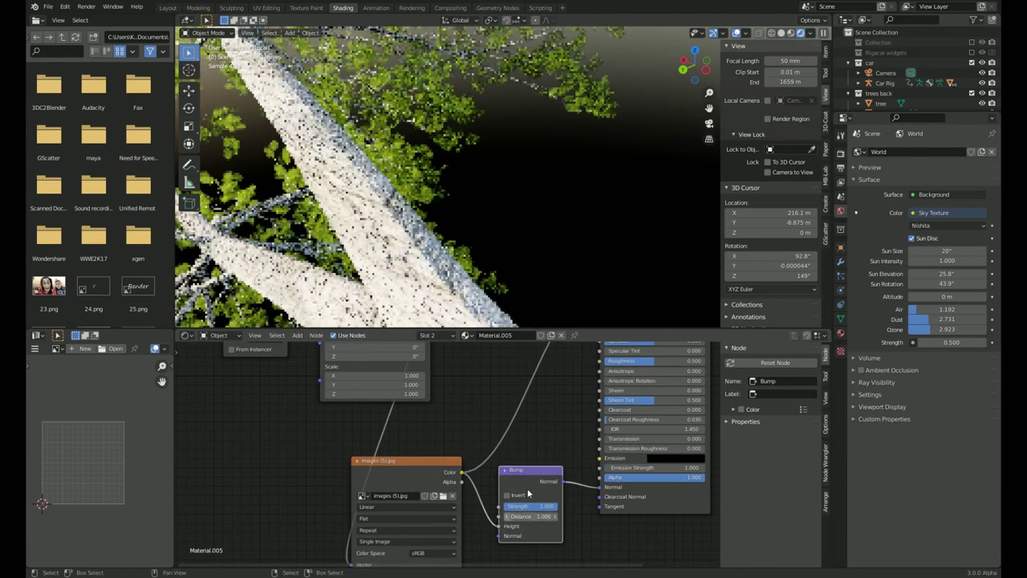
Switch the viewport back to Solid shading.
{"action": "scroll", "coordinate": [544, 245], "scroll_direction": "down", "scroll_amount": 3}
{"action": "scroll", "coordinate": [560, 250], "scroll_direction": "down", "scroll_amount": 3}
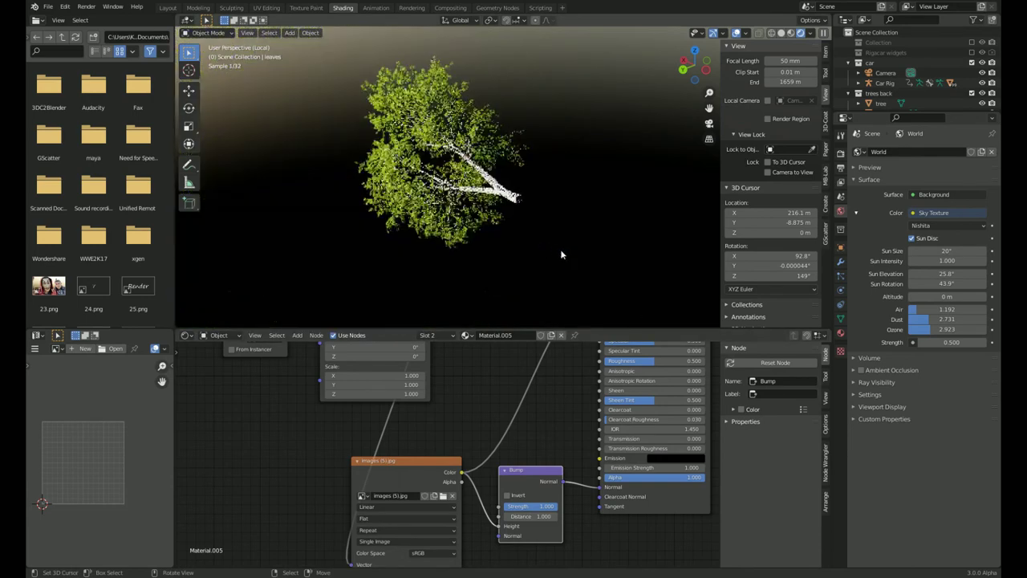
{"action": "key", "text": "z"}
{"action": "left_click", "coordinate": [689, 238]}
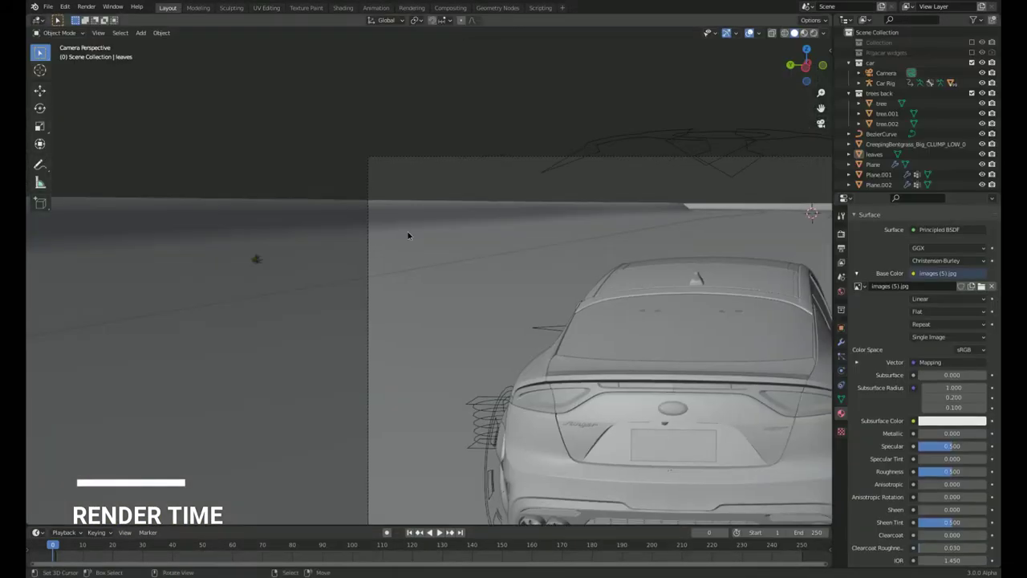
Select the ground plane and review the render, output, view layer and scene properties.
{"action": "left_click", "coordinate": [408, 235]}
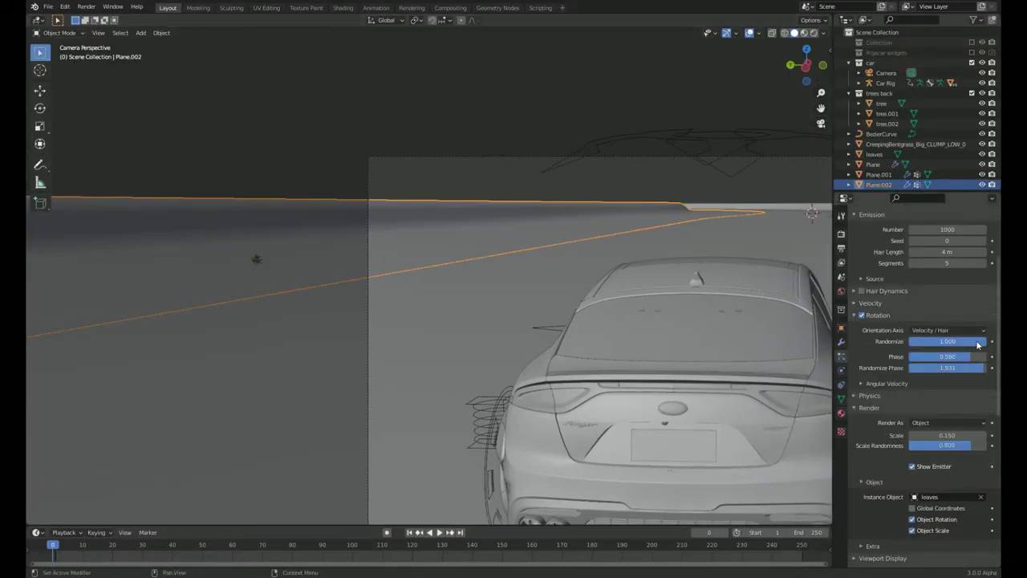
{"action": "left_click", "coordinate": [841, 233]}
{"action": "left_click", "coordinate": [841, 248]}
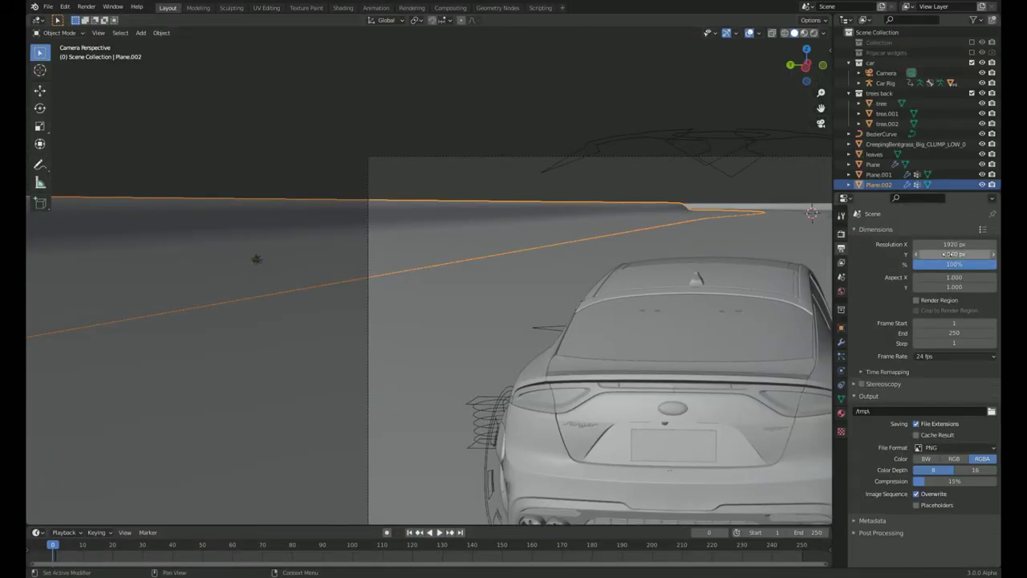
{"action": "left_click", "coordinate": [840, 262]}
{"action": "left_click", "coordinate": [841, 276]}
{"action": "left_click", "coordinate": [840, 233]}
Slide the camera sideways along the X axis to a new position.
{"action": "left_click", "coordinate": [686, 90]}
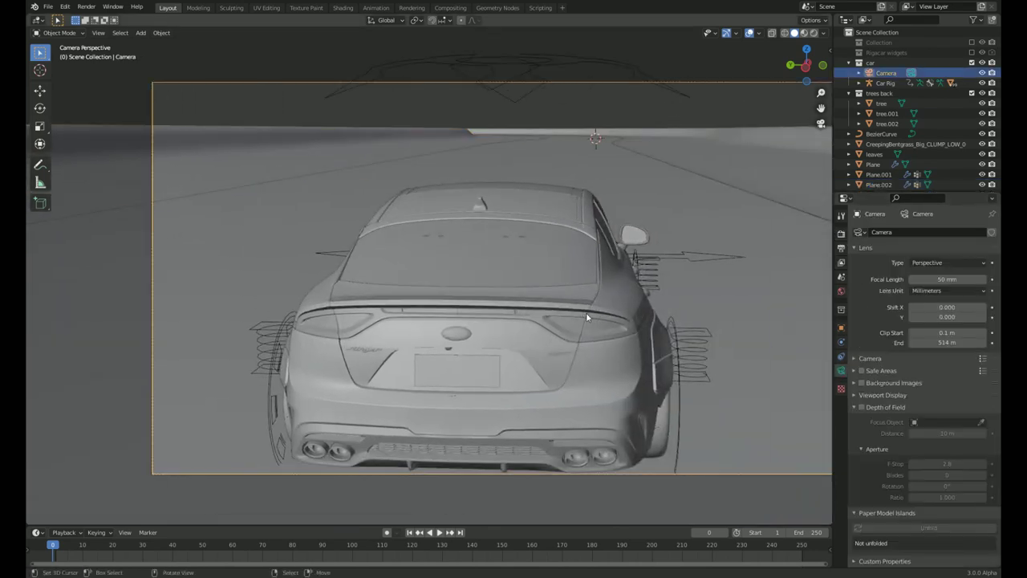
{"action": "key", "text": "g"}
{"action": "left_click", "coordinate": [597, 343]}
{"action": "key", "text": "g"}
{"action": "key", "text": "x"}
{"action": "left_click", "coordinate": [573, 303]}
Select the right taillight and isolate it in a rendered viewport preview.
{"action": "left_click", "coordinate": [317, 234]}
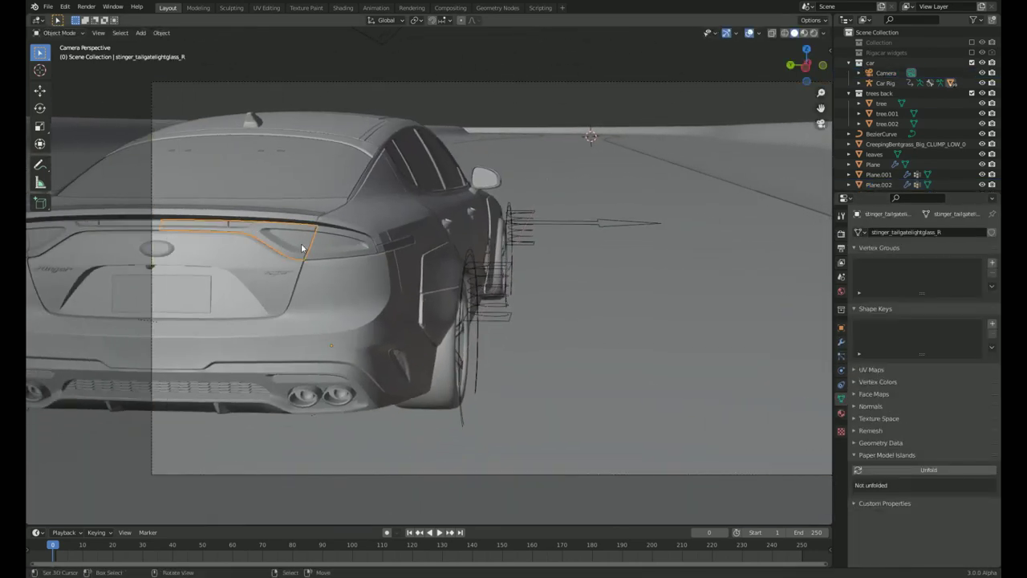
{"action": "scroll", "coordinate": [327, 254], "scroll_direction": "up", "scroll_amount": 3}
{"action": "scroll", "coordinate": [326, 255], "scroll_direction": "up", "scroll_amount": 4}
{"action": "scroll", "coordinate": [326, 254], "scroll_direction": "down", "scroll_amount": 3}
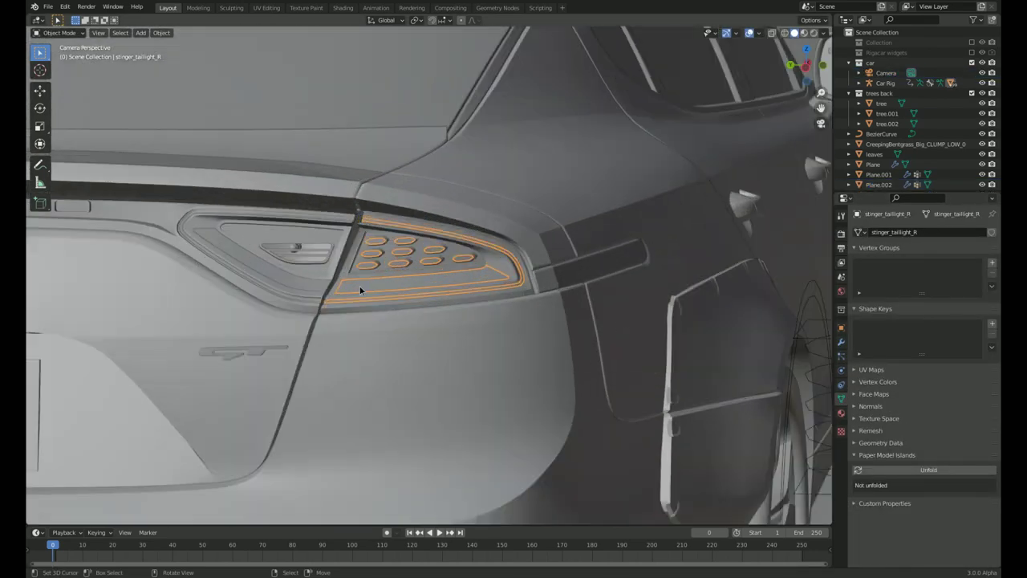
{"action": "left_click", "coordinate": [730, 208]}
{"action": "left_click", "coordinate": [264, 232]}
{"action": "scroll", "coordinate": [469, 214], "scroll_direction": "up", "scroll_amount": 2}
{"action": "left_click", "coordinate": [469, 214], "text": "shift"}
{"action": "key", "text": "KP_Divide"}
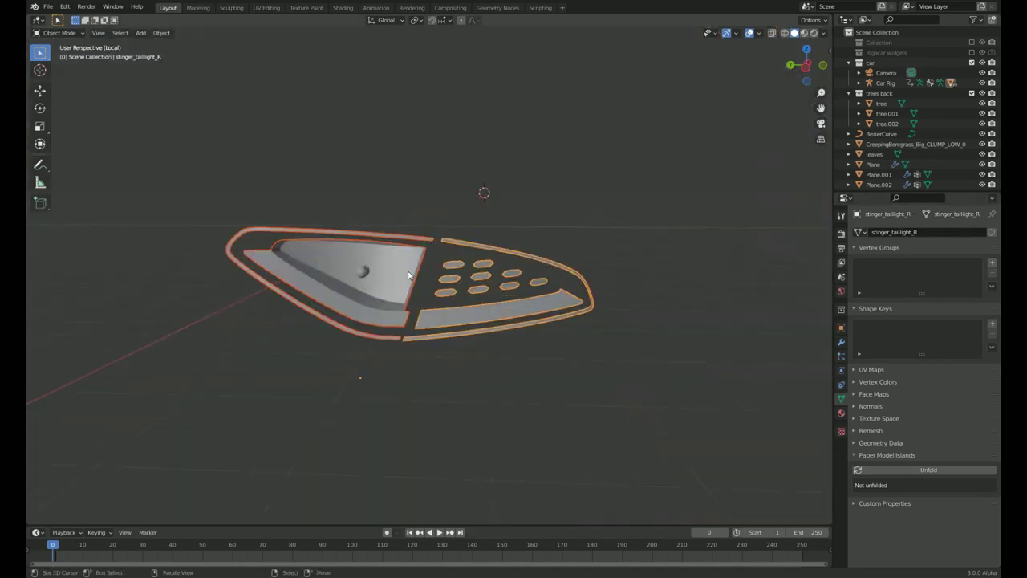
{"action": "middle_click_drag", "start_coordinate": [468, 214], "coordinate": [499, 230]}
Make the stinger_brakelight and stinger_taillight emission orange, raising strength to 13.7.
{"action": "left_click", "coordinate": [840, 413]}
{"action": "left_click", "coordinate": [890, 254]}
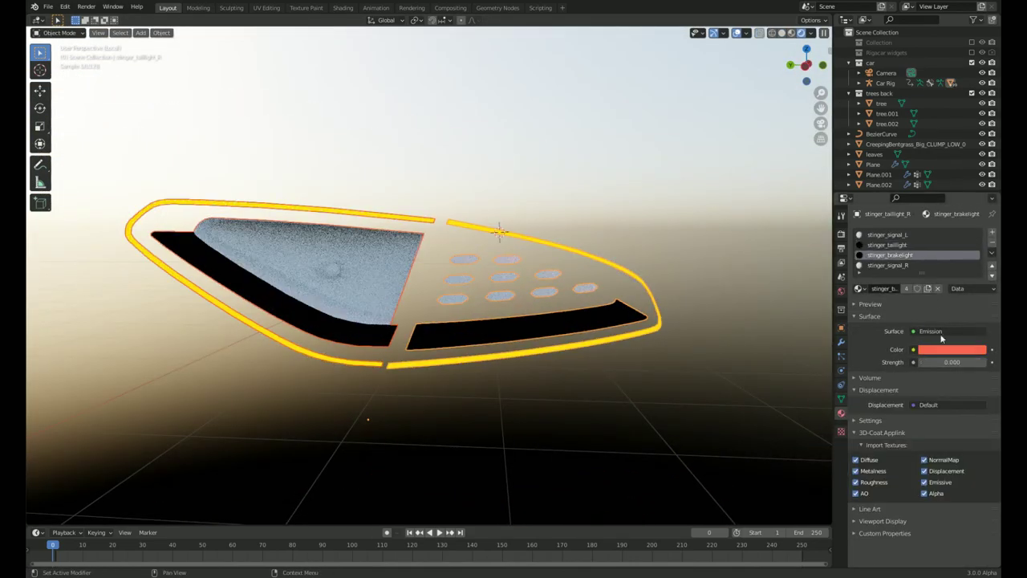
{"action": "key", "text": "KP_Divide"}
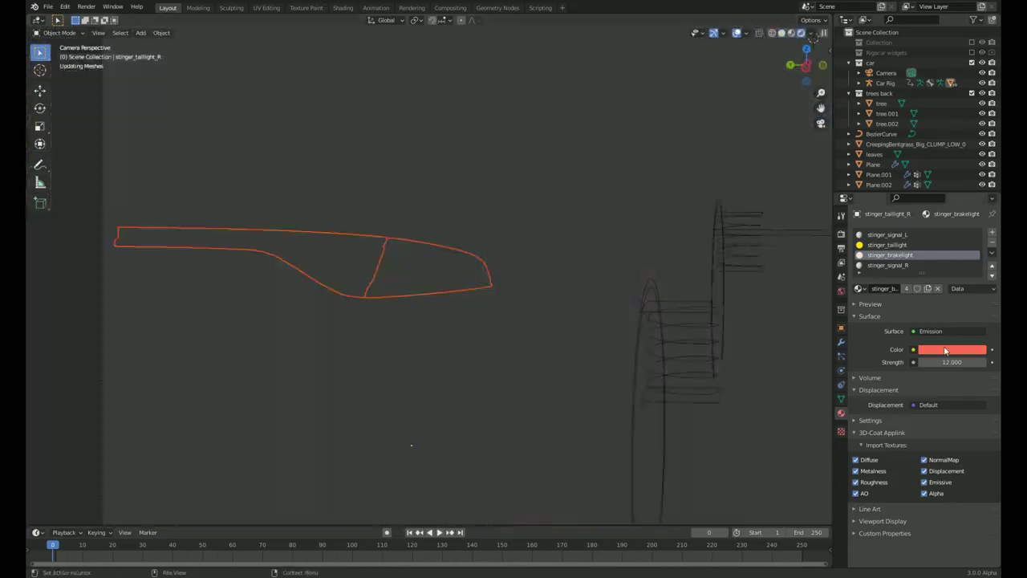
{"action": "left_click", "coordinate": [936, 349]}
{"action": "left_click", "coordinate": [937, 349]}
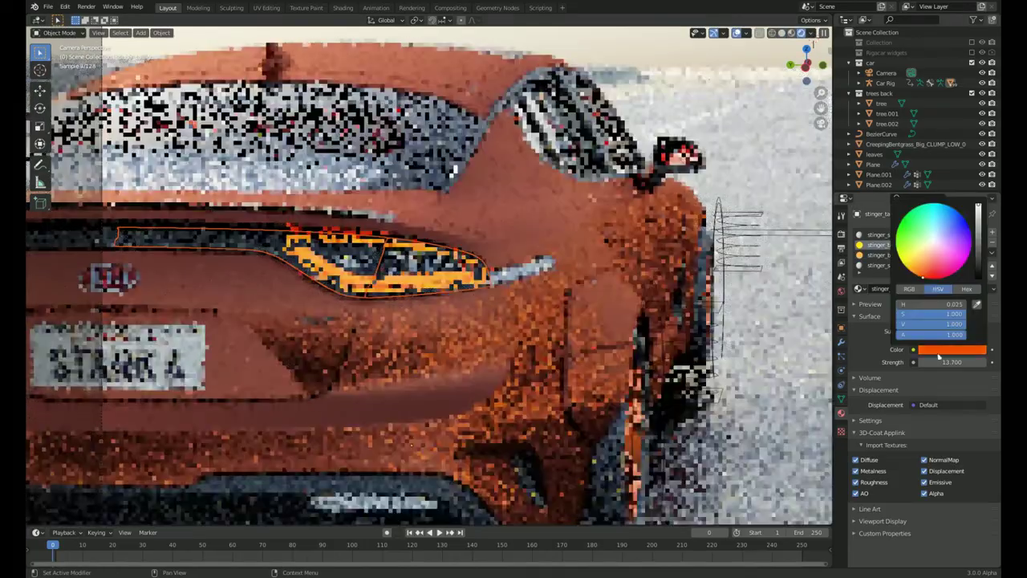
{"action": "left_click_drag", "start_coordinate": [946, 361], "coordinate": [962, 362]}
{"action": "scroll", "coordinate": [615, 160], "scroll_direction": "down", "scroll_amount": 3}
Raise the camera vertically by about 0.617 m in solid shading.
{"action": "left_click", "coordinate": [886, 72]}
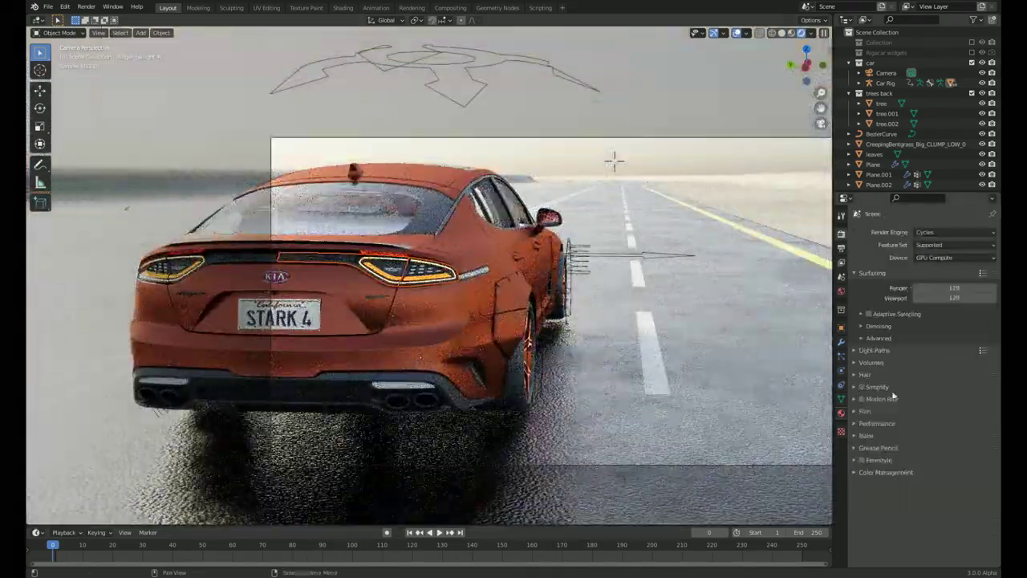
{"action": "key", "text": "z"}
{"action": "key", "text": "g"}
{"action": "key", "text": "z"}
{"action": "key", "text": "Return"}
Nudge the wheel's height, check the road plane under the car, and return to camera view.
{"action": "left_click", "coordinate": [508, 270]}
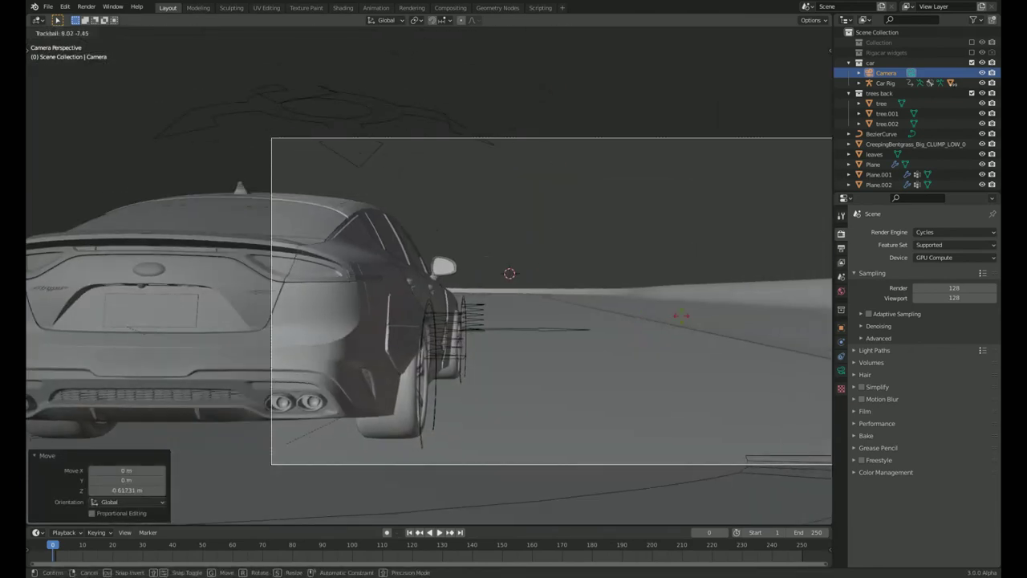
{"action": "key", "text": "KP_Decimal"}
{"action": "key", "text": "g"}
{"action": "key", "text": "z"}
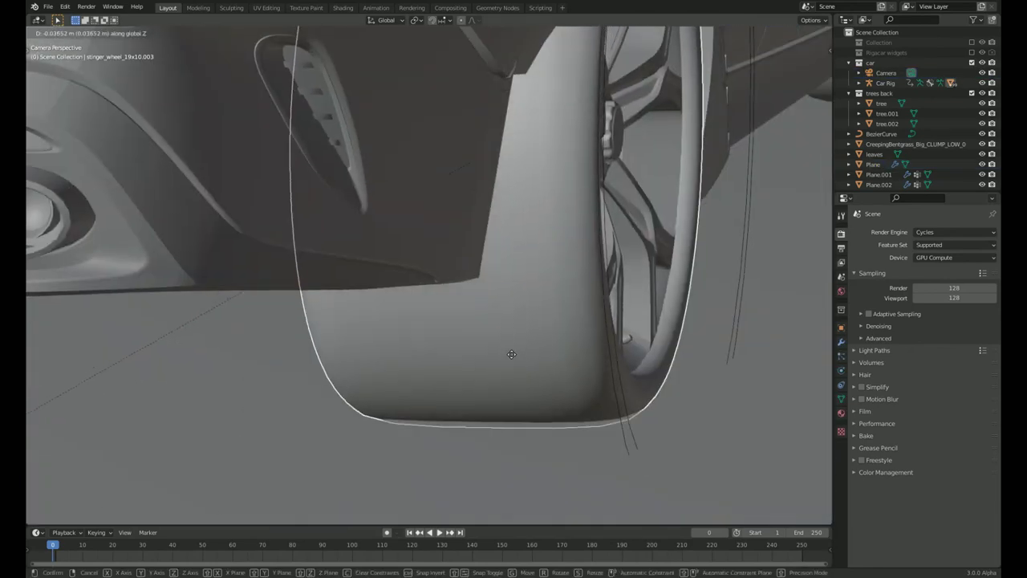
{"action": "left_click", "coordinate": [511, 354]}
{"action": "left_click", "coordinate": [674, 442]}
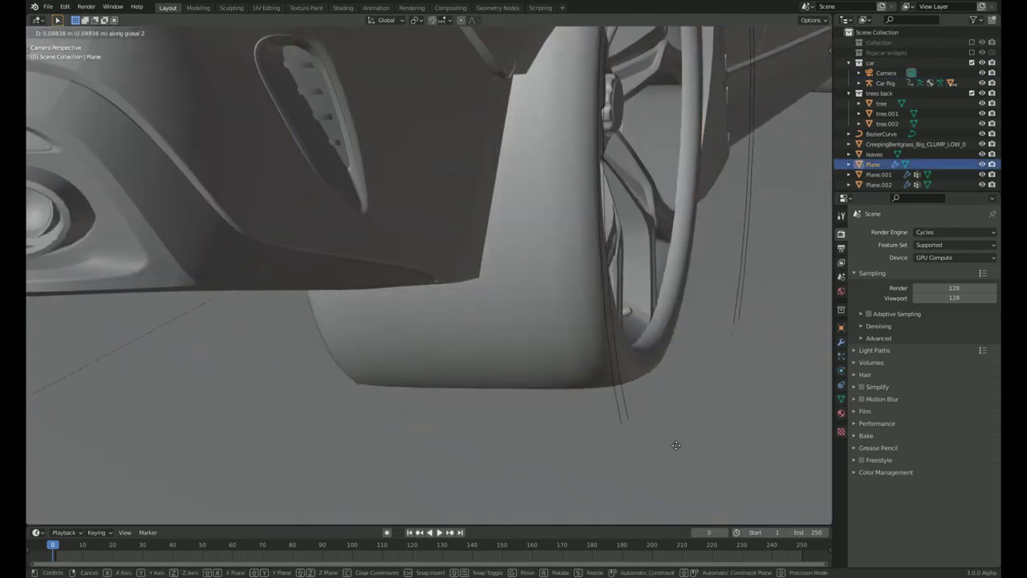
{"action": "mouse_move", "coordinate": [674, 442]}
{"action": "middle_mouse_down"}
{"action": "mouse_move", "coordinate": [594, 405]}
{"action": "mouse_move", "coordinate": [500, 339]}
{"action": "middle_mouse_up"}
{"action": "key", "text": "g"}
{"action": "key", "text": "Escape"}
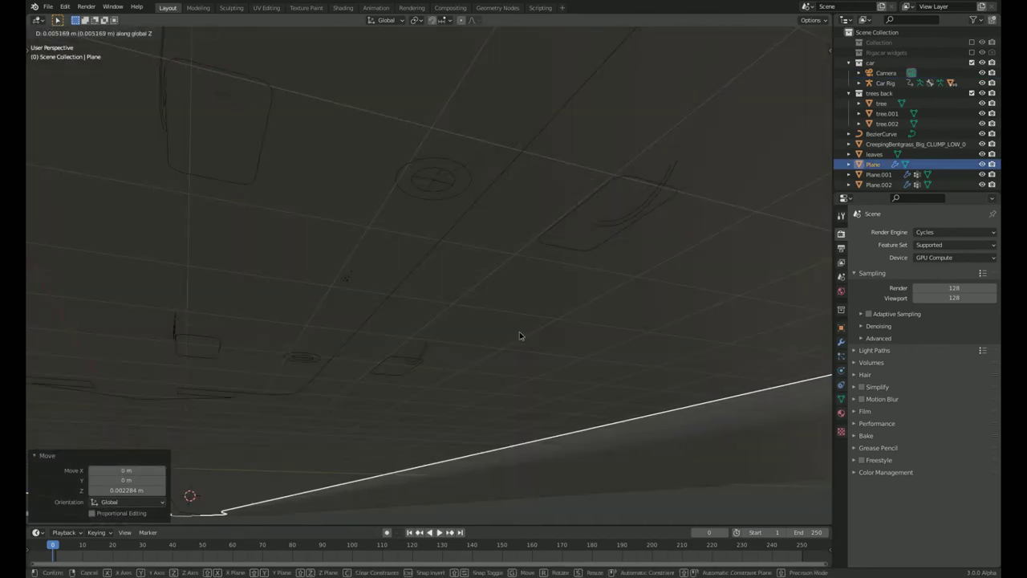
{"action": "key", "text": "KP_0"}
Enable camera depth of field with focus distance 4.7 m and F-stop 0.9.
{"action": "left_click", "coordinate": [862, 406]}
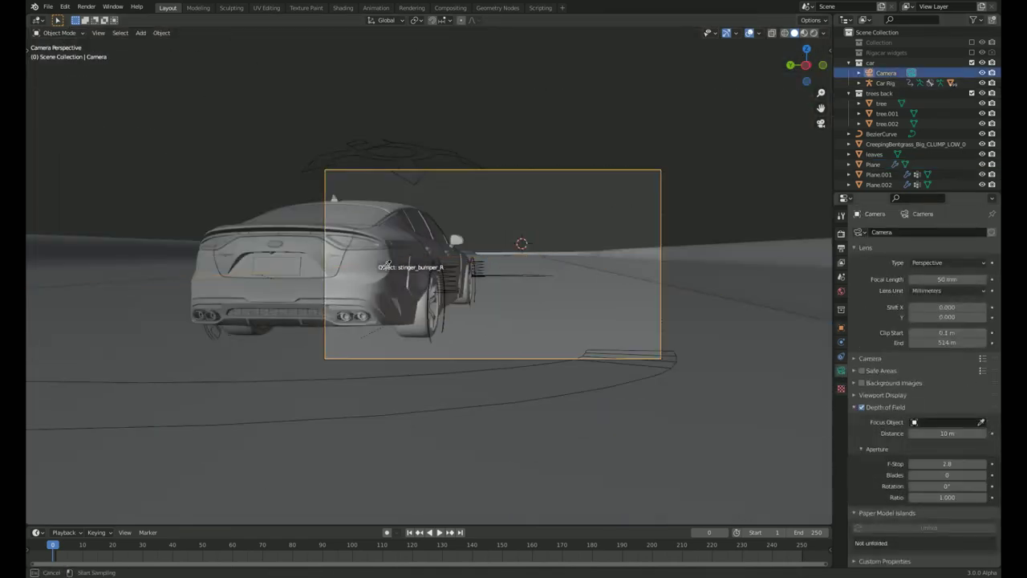
{"action": "scroll", "coordinate": [561, 265], "scroll_direction": "up", "scroll_amount": 5}
{"action": "left_click", "coordinate": [821, 33]}
{"action": "left_click", "coordinate": [768, 278]}
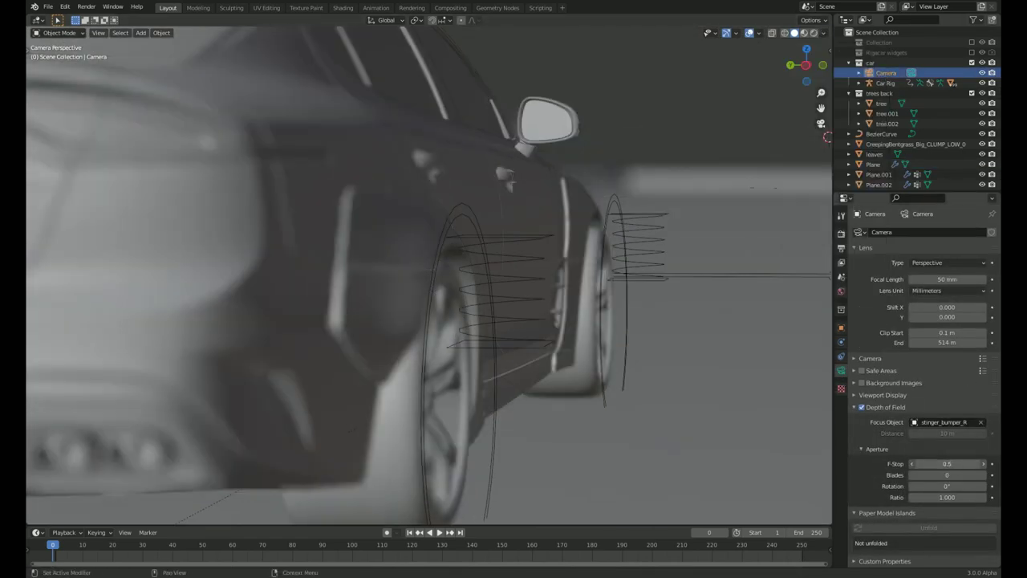
{"action": "left_click", "coordinate": [984, 464]}
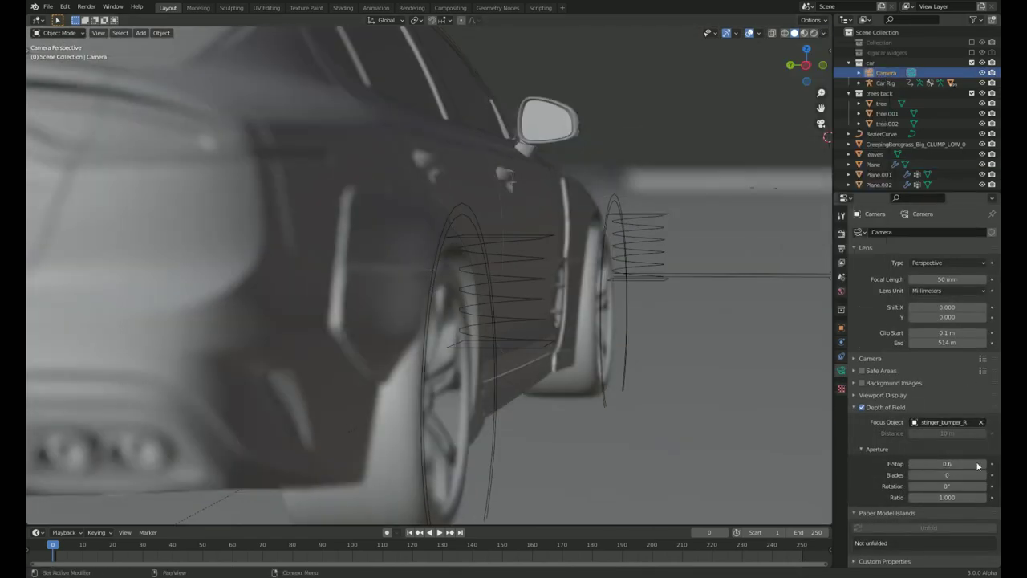
{"action": "left_click", "coordinate": [980, 422]}
{"action": "mouse_move", "coordinate": [947, 434]}
{"action": "left_mouse_down"}
{"action": "mouse_move", "coordinate": [931, 434]}
{"action": "mouse_move", "coordinate": [958, 464]}
{"action": "left_mouse_up"}
{"action": "scroll", "coordinate": [672, 396], "scroll_direction": "down", "scroll_amount": 3}
{"action": "scroll", "coordinate": [672, 396], "scroll_direction": "down", "scroll_amount": 4}
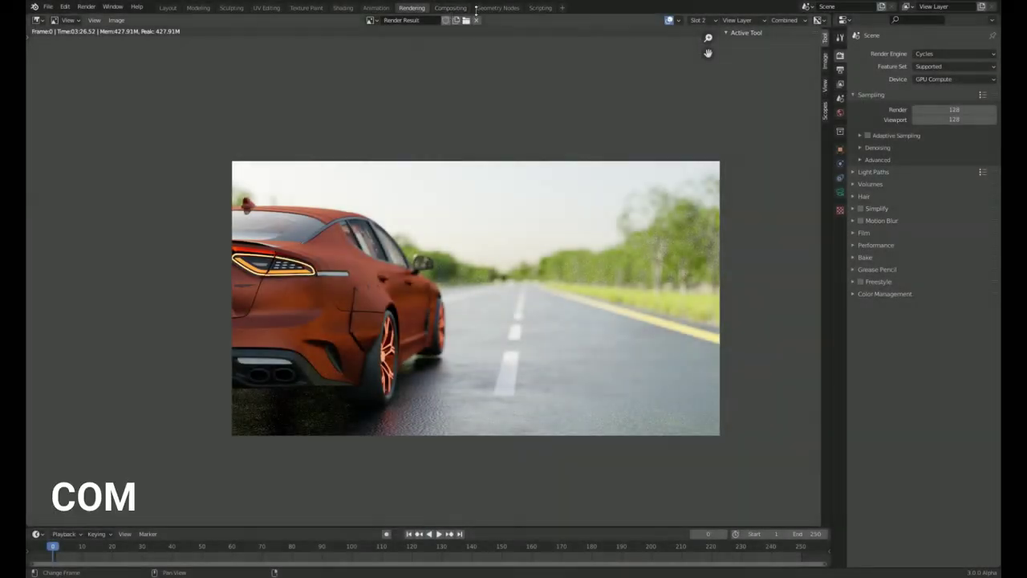
Show the compositing node tree in the left area of the Compositing workspace.
{"action": "left_click", "coordinate": [462, 9]}
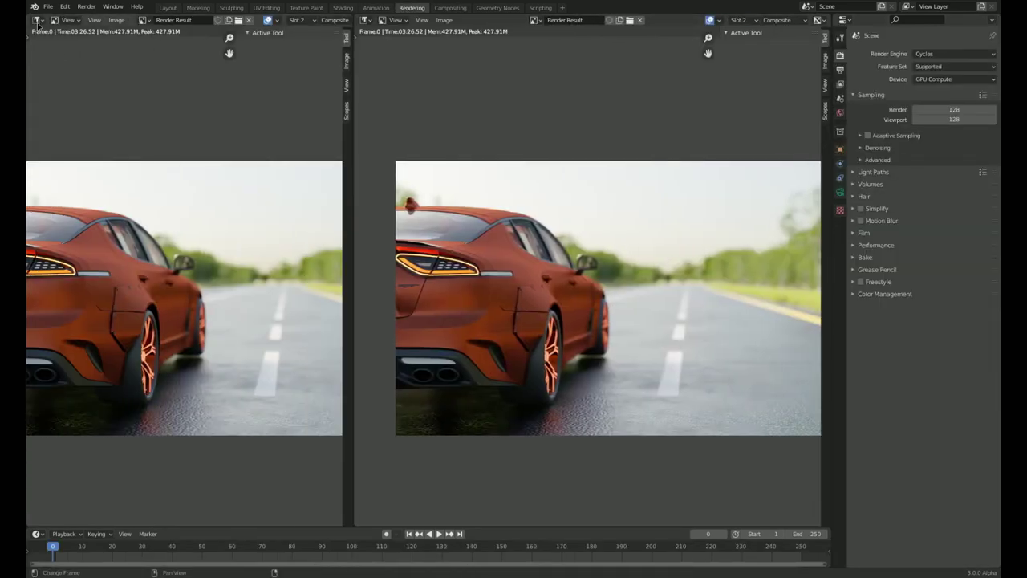
{"action": "left_click", "coordinate": [36, 22]}
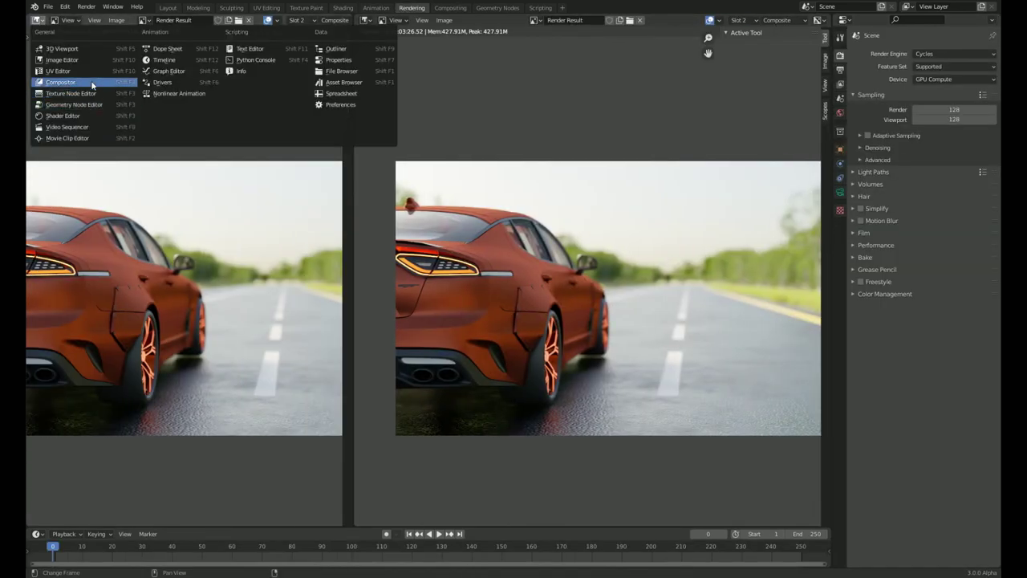
{"action": "left_click", "coordinate": [60, 82]}
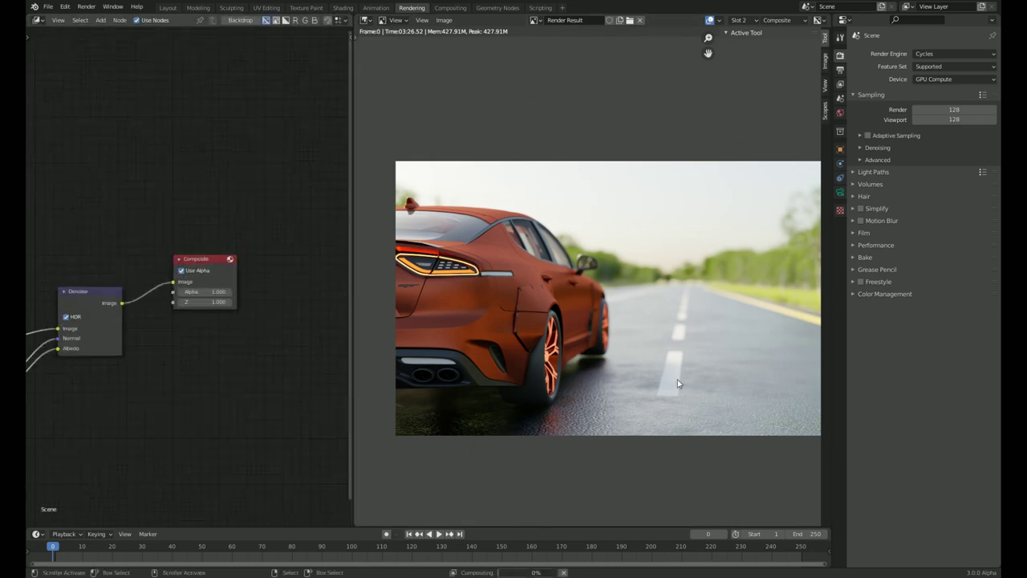
{"action": "scroll", "coordinate": [668, 106], "scroll_direction": "up", "scroll_amount": 5}
{"action": "scroll", "coordinate": [668, 107], "scroll_direction": "down", "scroll_amount": 4}
{"action": "scroll", "coordinate": [669, 106], "scroll_direction": "down", "scroll_amount": 2}
{"action": "middle_click_drag", "start_coordinate": [161, 272], "coordinate": [152, 319]}
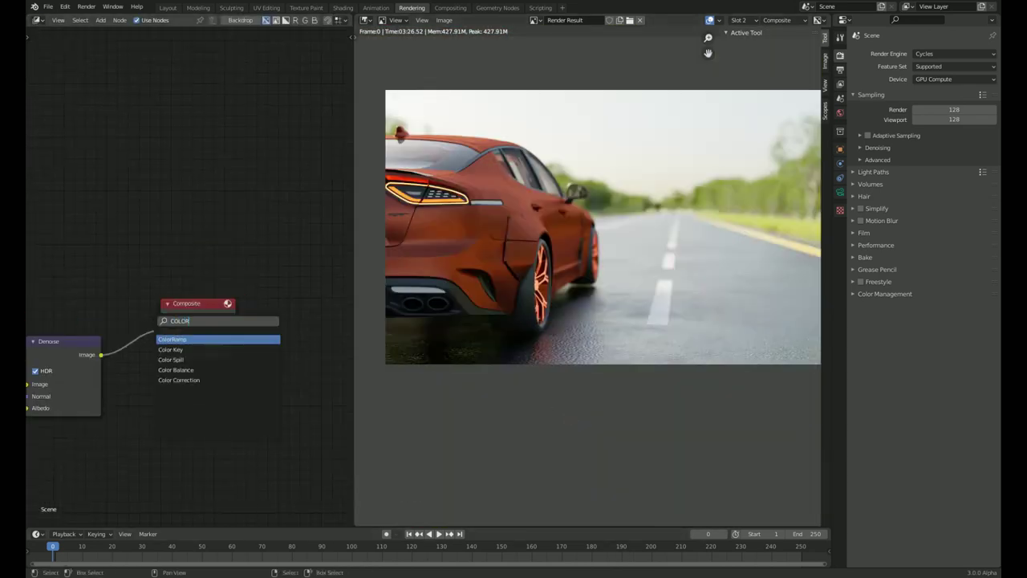
Insert a Color Balance node between Denoise and Composite, shifting gamma toward red.
{"action": "left_click", "coordinate": [175, 370]}
{"action": "left_click", "coordinate": [140, 380]}
{"action": "scroll", "coordinate": [141, 380], "scroll_direction": "up", "scroll_amount": 1}
{"action": "scroll", "coordinate": [213, 420], "scroll_direction": "up", "scroll_amount": 1}
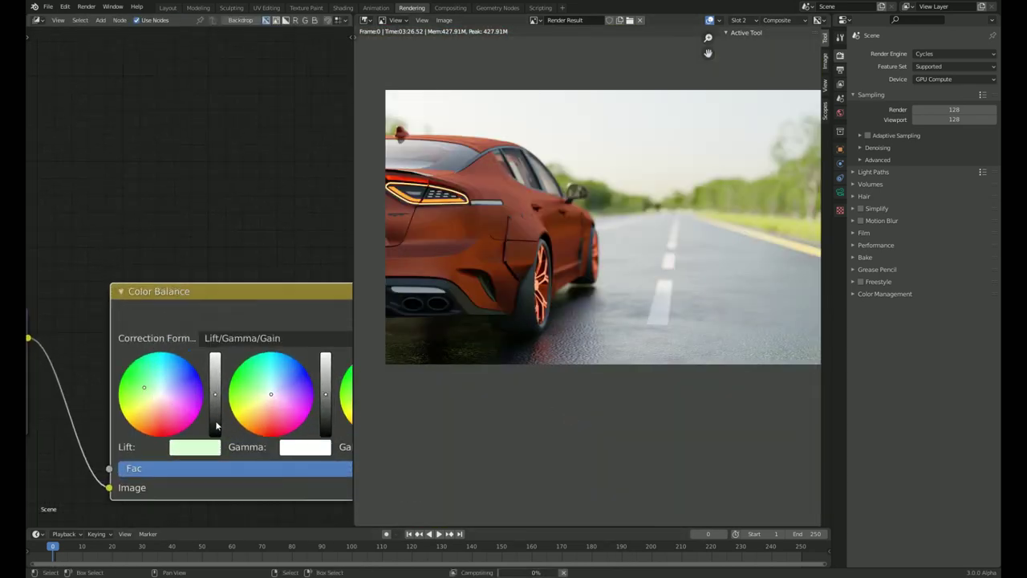
{"action": "middle_click_drag", "start_coordinate": [215, 425], "coordinate": [113, 402]}
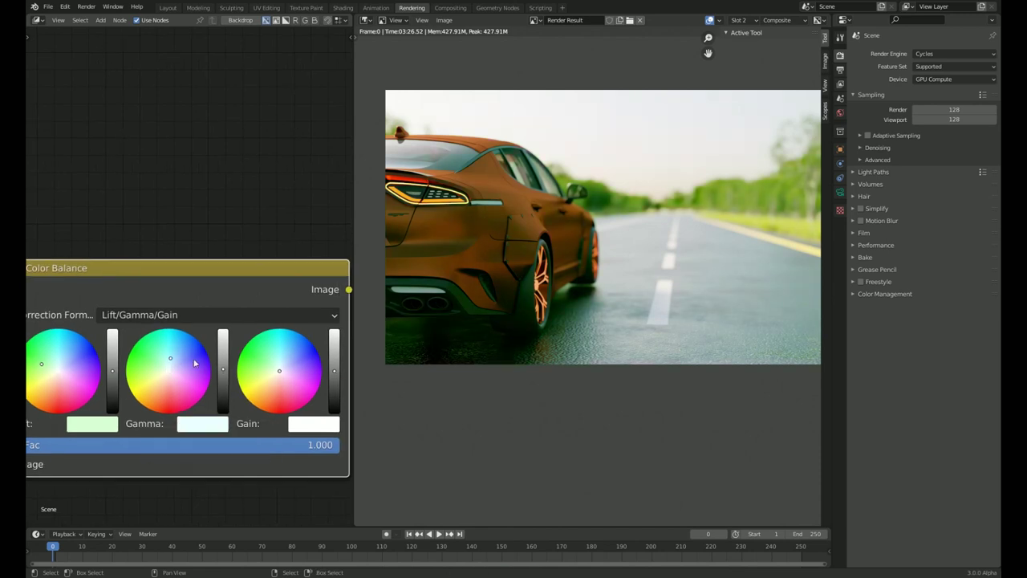
{"action": "scroll", "coordinate": [133, 385], "scroll_direction": "up", "scroll_amount": 2, "text": "ctrl"}
{"action": "left_click_drag", "start_coordinate": [196, 360], "coordinate": [219, 387]}
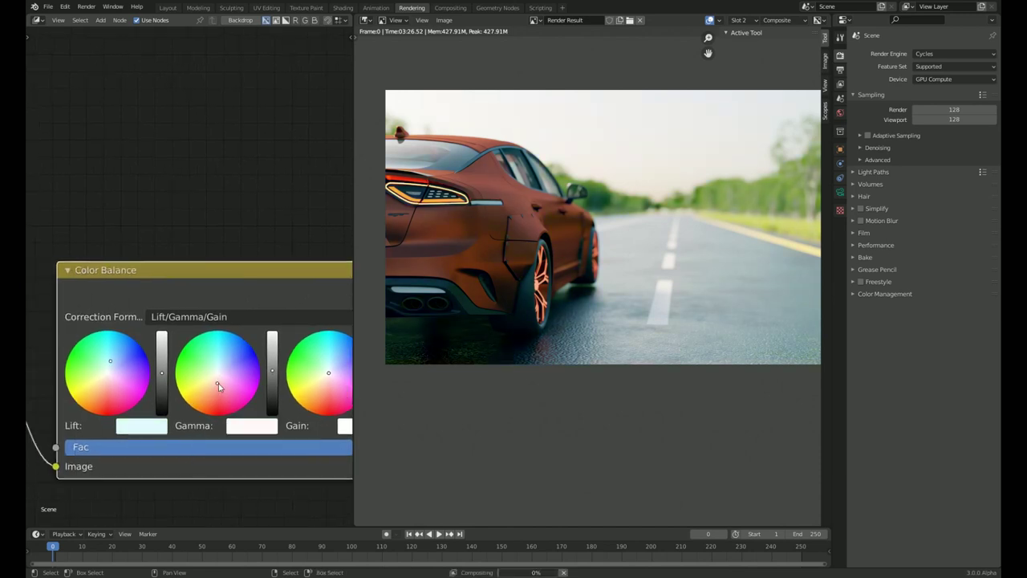
Set colour management to Standard view transform with the Medium High Contrast look.
{"action": "scroll", "coordinate": [228, 383], "scroll_direction": "up", "scroll_amount": 1}
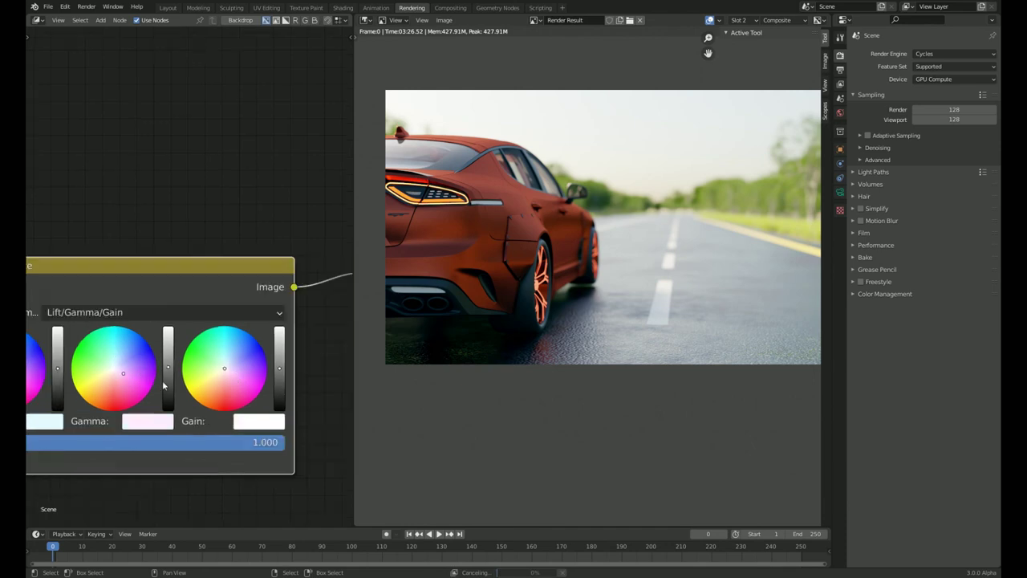
{"action": "left_click", "coordinate": [884, 294]}
{"action": "left_click", "coordinate": [954, 323]}
{"action": "left_click", "coordinate": [933, 328]}
{"action": "left_click", "coordinate": [950, 335]}
{"action": "left_click", "coordinate": [939, 380]}
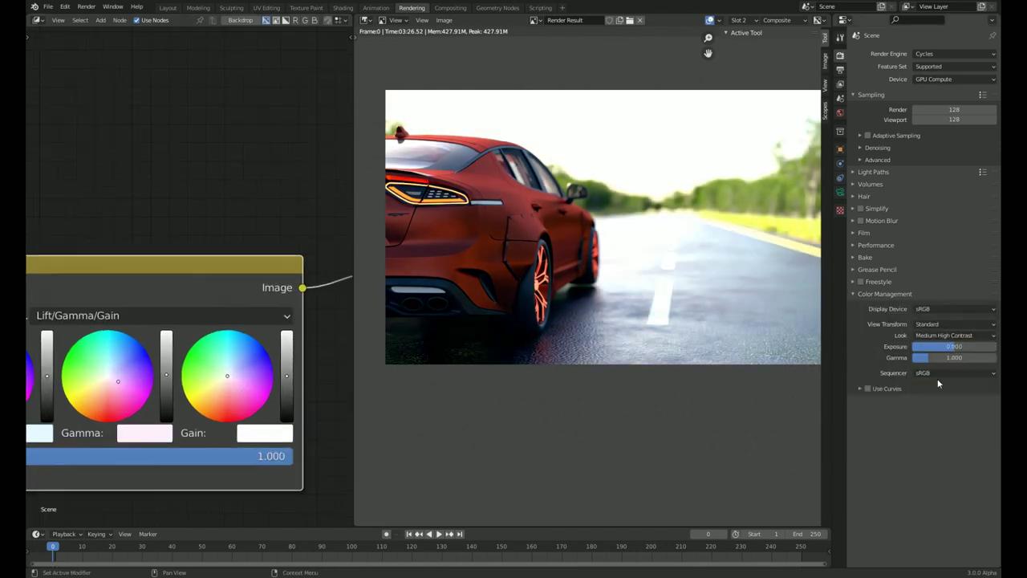
{"action": "scroll", "coordinate": [474, 270], "scroll_direction": "up", "scroll_amount": 2}
{"action": "scroll", "coordinate": [475, 270], "scroll_direction": "up", "scroll_amount": 1}
{"action": "scroll", "coordinate": [551, 351], "scroll_direction": "down", "scroll_amount": 4}
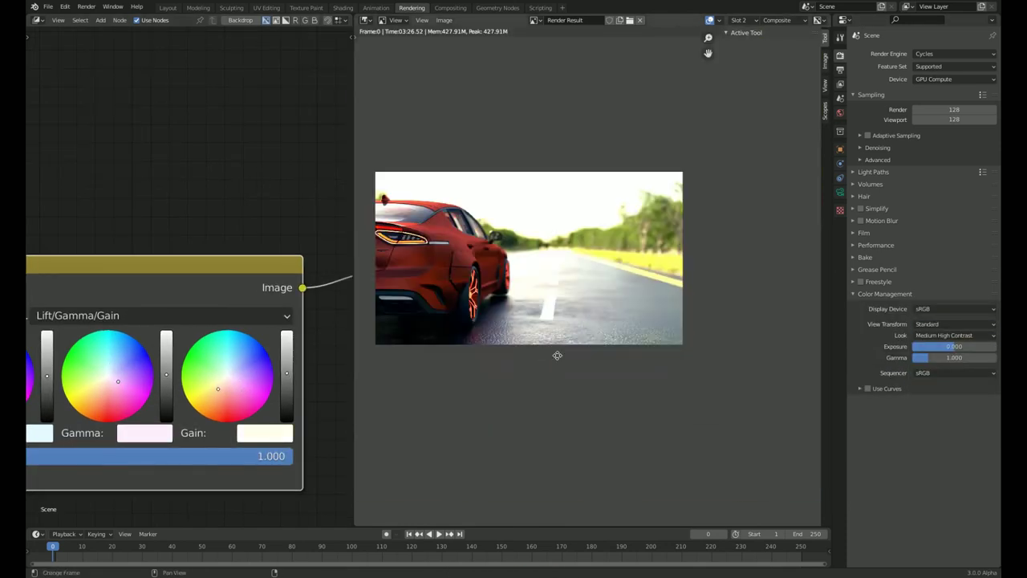
{"action": "scroll", "coordinate": [353, 228], "scroll_direction": "up", "scroll_amount": 2}
{"action": "scroll", "coordinate": [192, 230], "scroll_direction": "down", "scroll_amount": 2}
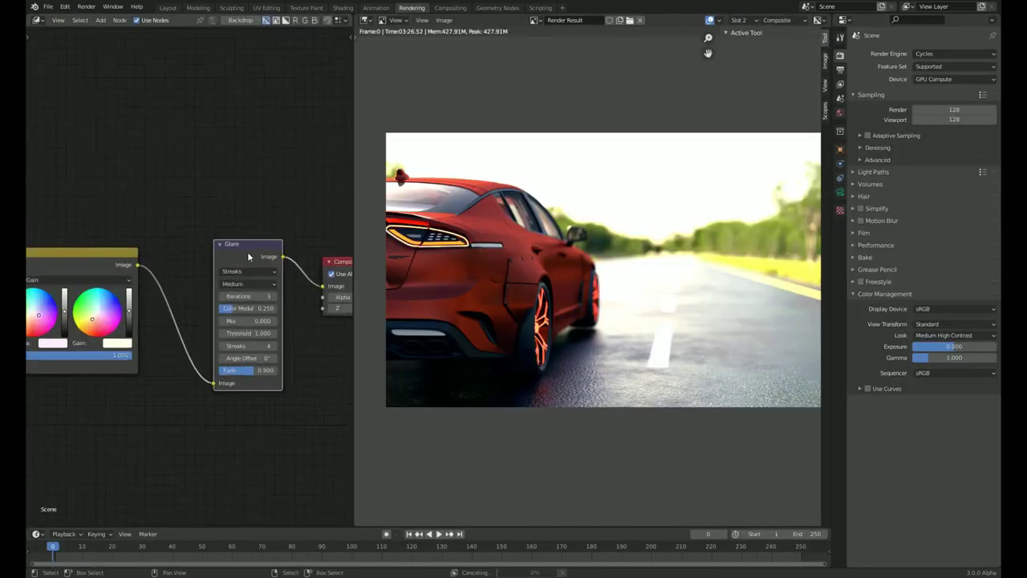
Change the Glare node's type to Fog Glow.
{"action": "left_click", "coordinate": [272, 268]}
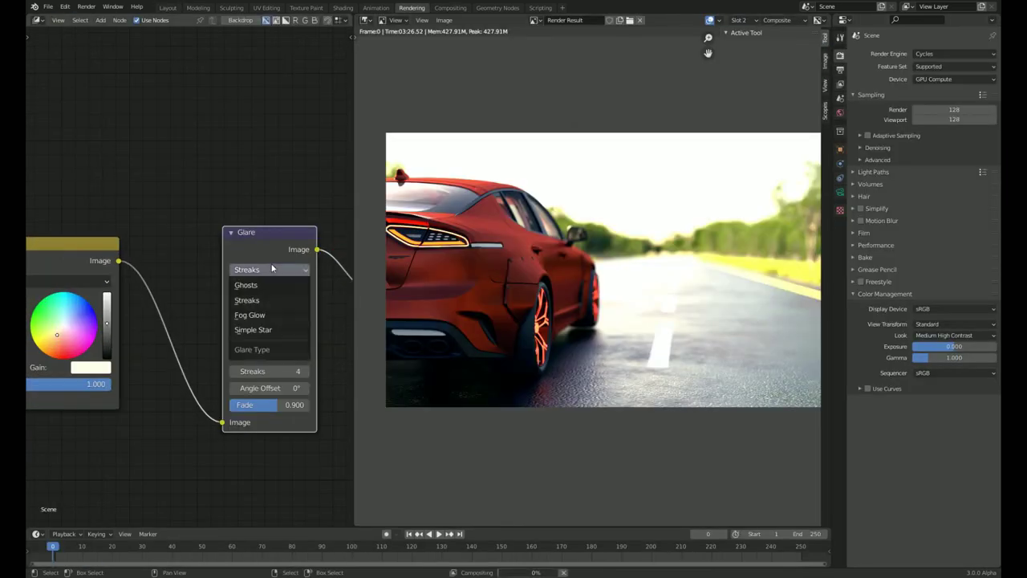
{"action": "left_click", "coordinate": [251, 315]}
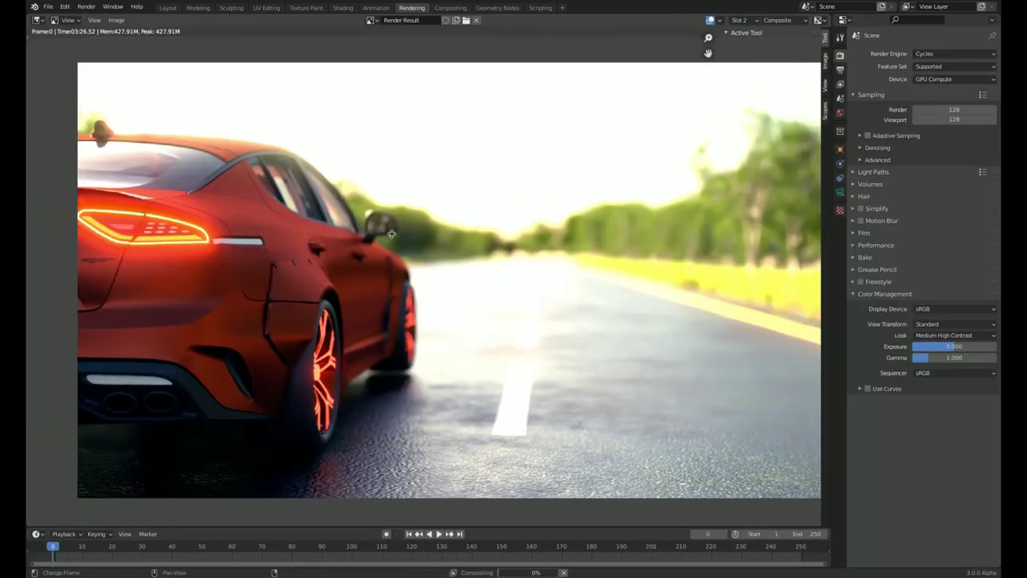
{"action": "left_click", "coordinate": [372, 20]}
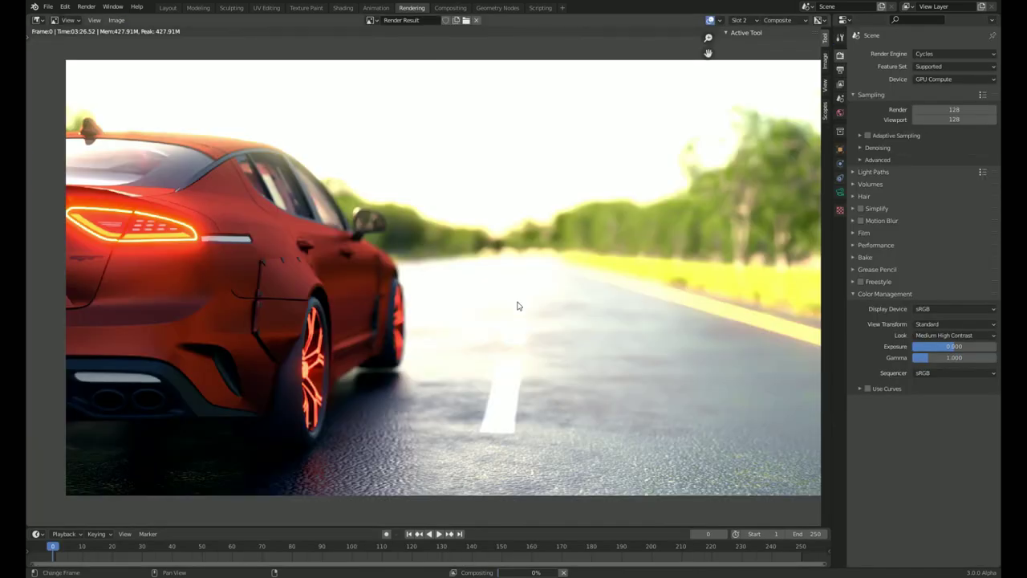
{"action": "scroll", "coordinate": [515, 298], "scroll_direction": "up", "scroll_amount": 1}
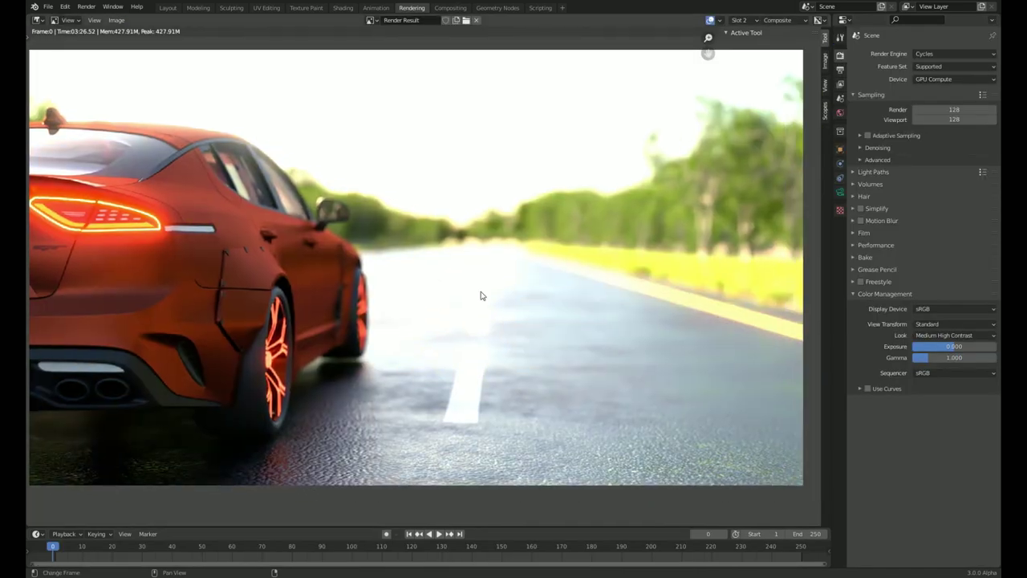
{"action": "scroll", "coordinate": [481, 293], "scroll_direction": "up", "scroll_amount": 1}
Inspect the composited render of the car and road with glowing lights.
{"action": "left_click", "coordinate": [440, 9]}
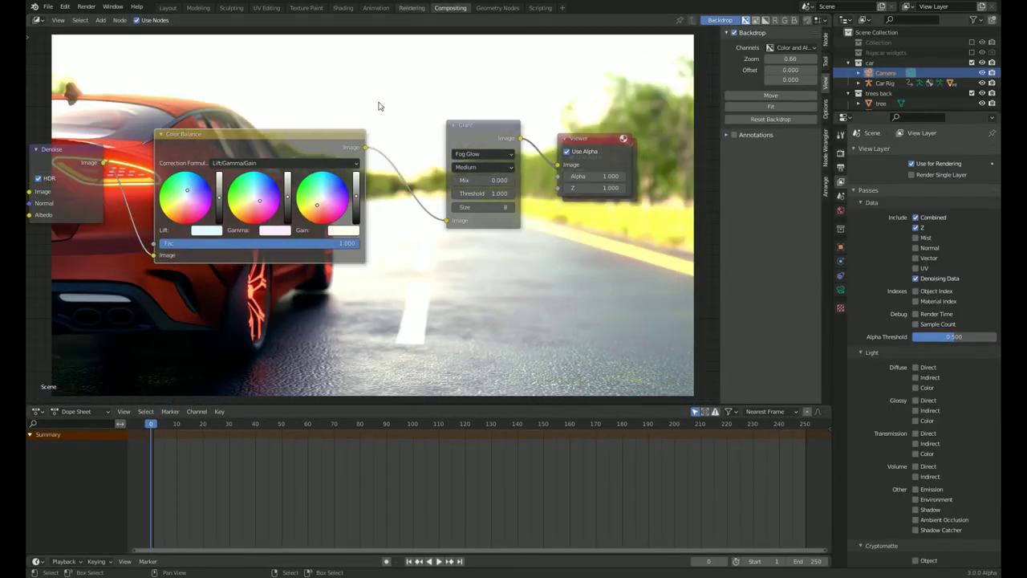
{"action": "left_click", "coordinate": [412, 8]}
{"action": "scroll", "coordinate": [293, 183], "scroll_direction": "up", "scroll_amount": 3}
{"action": "middle_click_drag", "start_coordinate": [436, 158], "coordinate": [298, 165]}
{"action": "scroll", "coordinate": [500, 241], "scroll_direction": "up", "scroll_amount": 3}
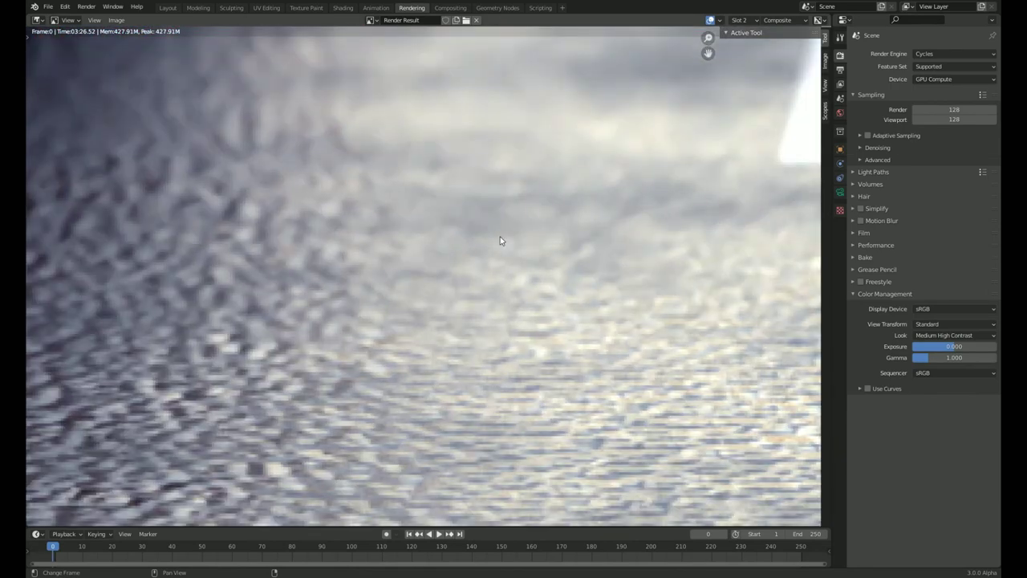
{"action": "scroll", "coordinate": [336, 243], "scroll_direction": "down", "scroll_amount": 3}
{"action": "scroll", "coordinate": [336, 243], "scroll_direction": "down", "scroll_amount": 1}
{"action": "left_click", "coordinate": [86, 6]}
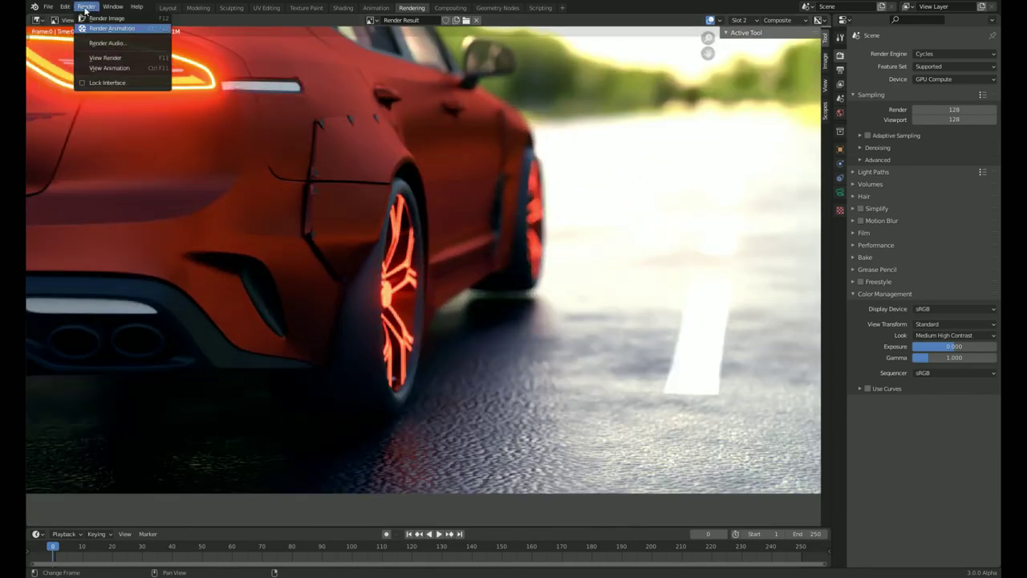